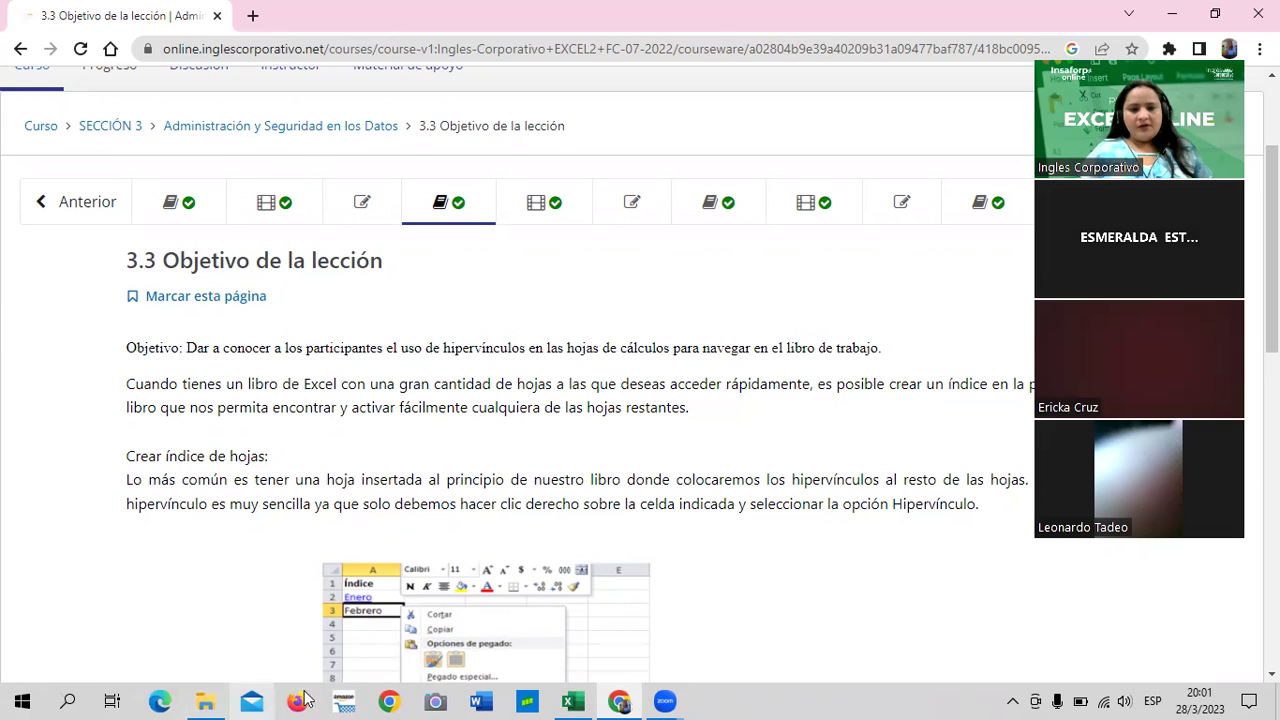
Switch from the course page to the Indice a las hojas de cálculo workbook in Excel.
mouse_move(578, 697)
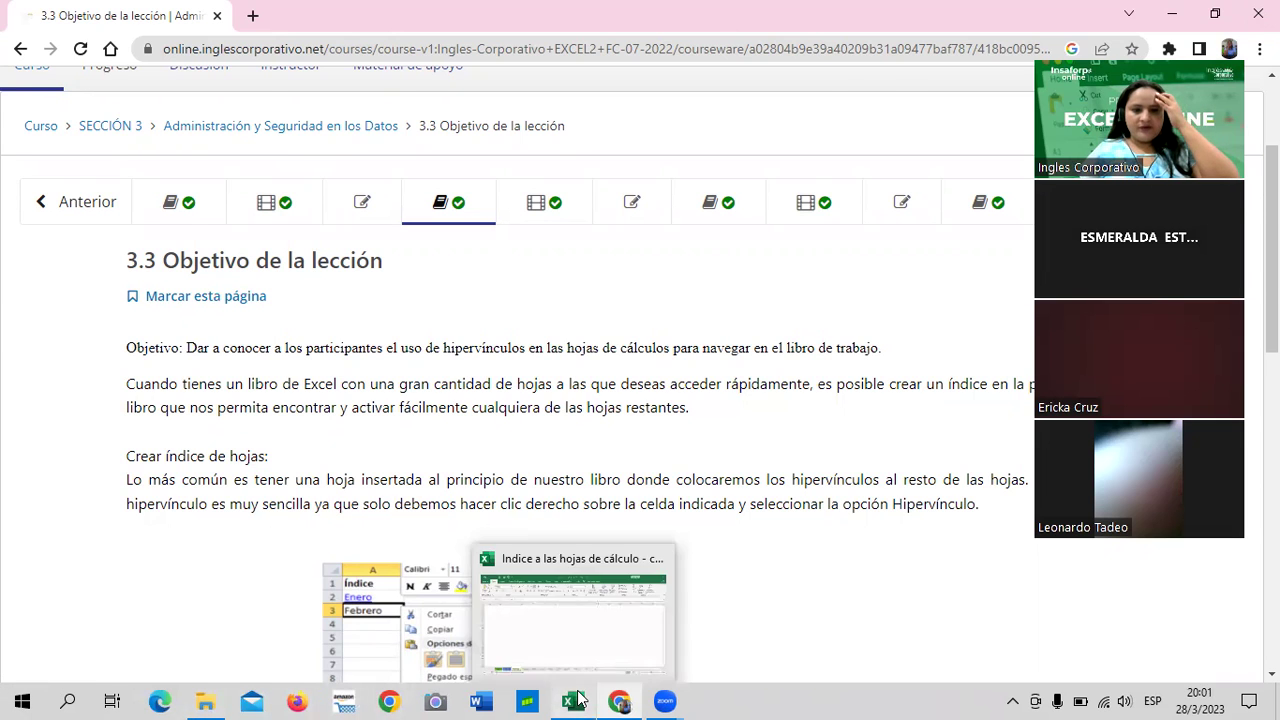
click(460, 590)
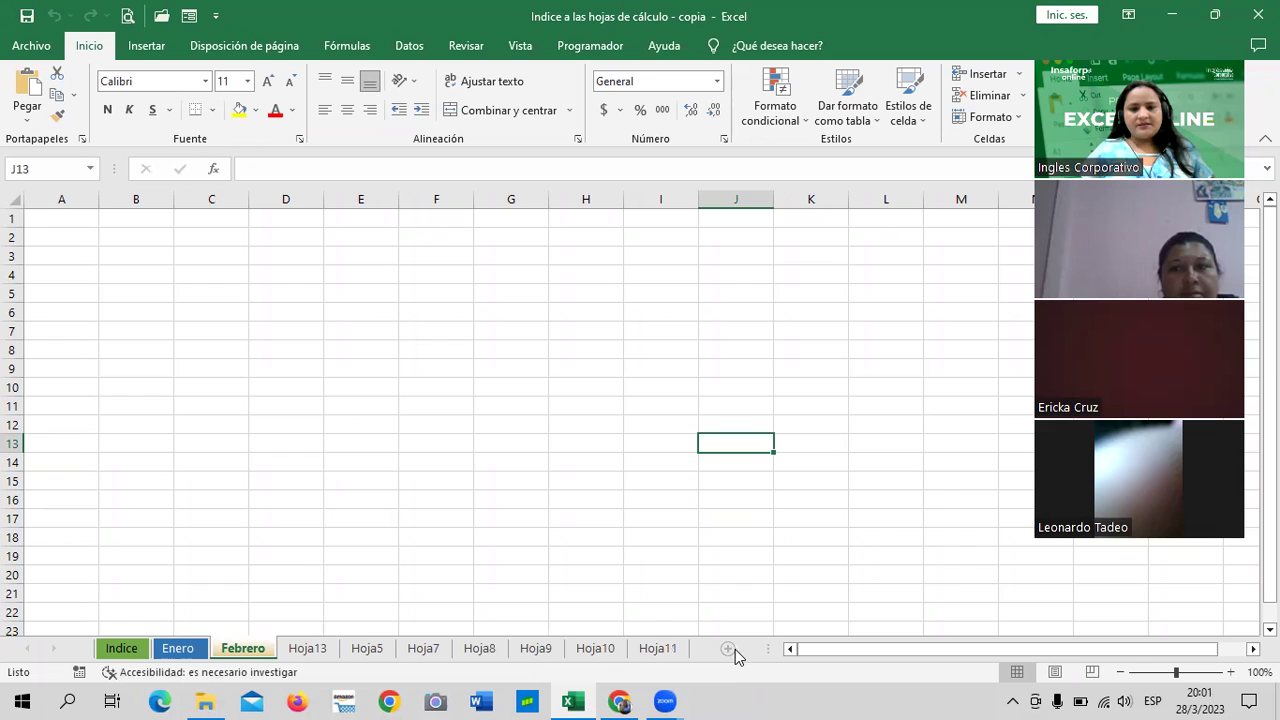
Insert two new blank sheets, Hoja1 and Hoja2, after Febrero.
click(730, 648)
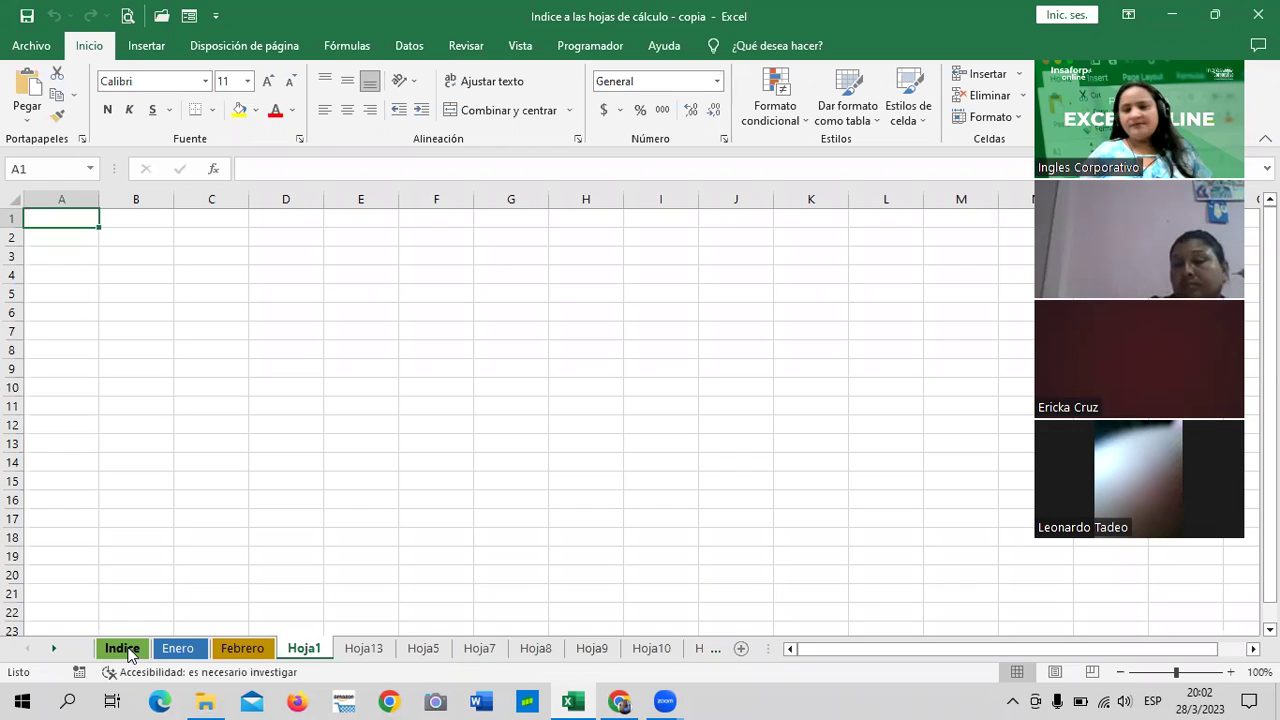
click(740, 649)
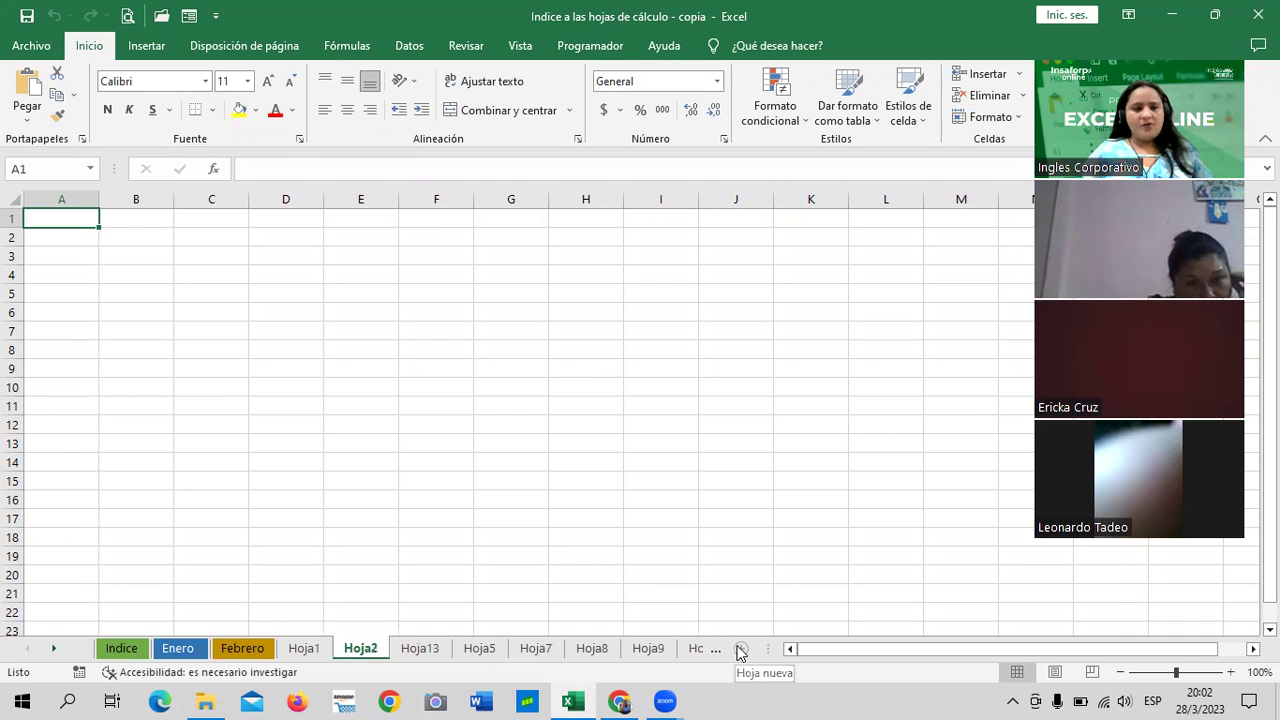
click(410, 352)
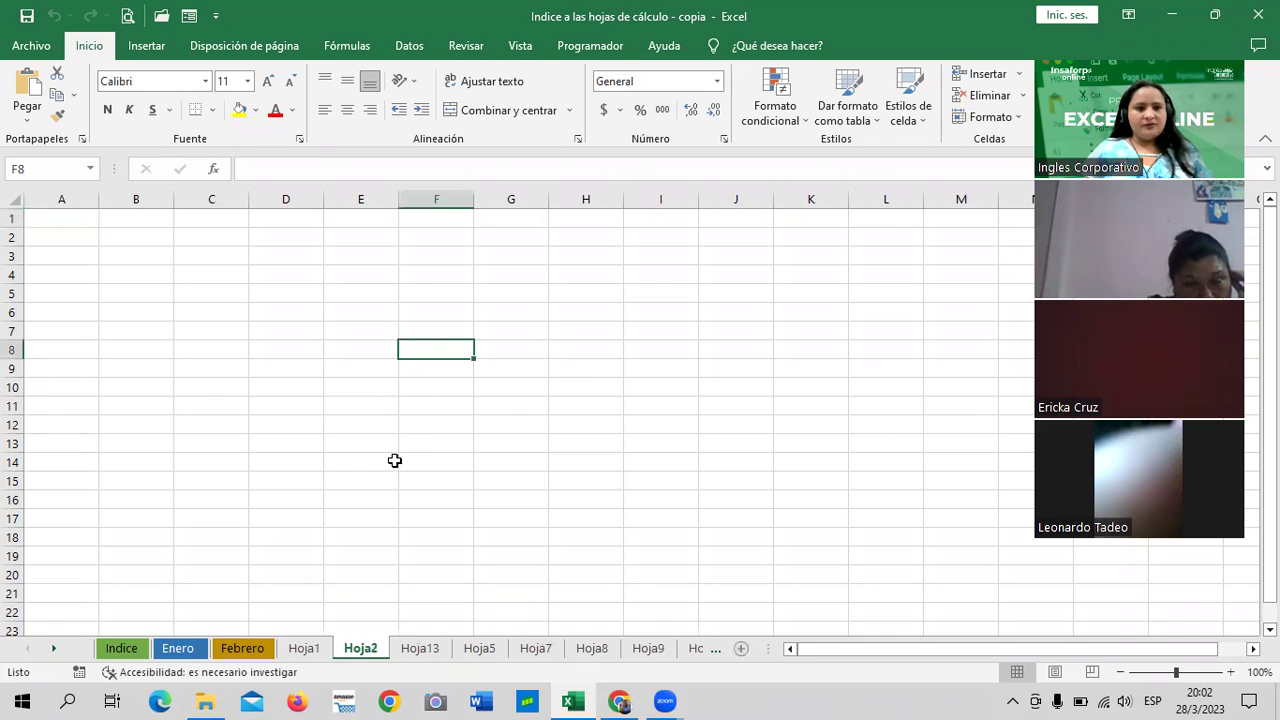
Go back to the Indice sheet.
click(121, 648)
scroll(254, 575, down, 2)
scroll(254, 575, up, 2)
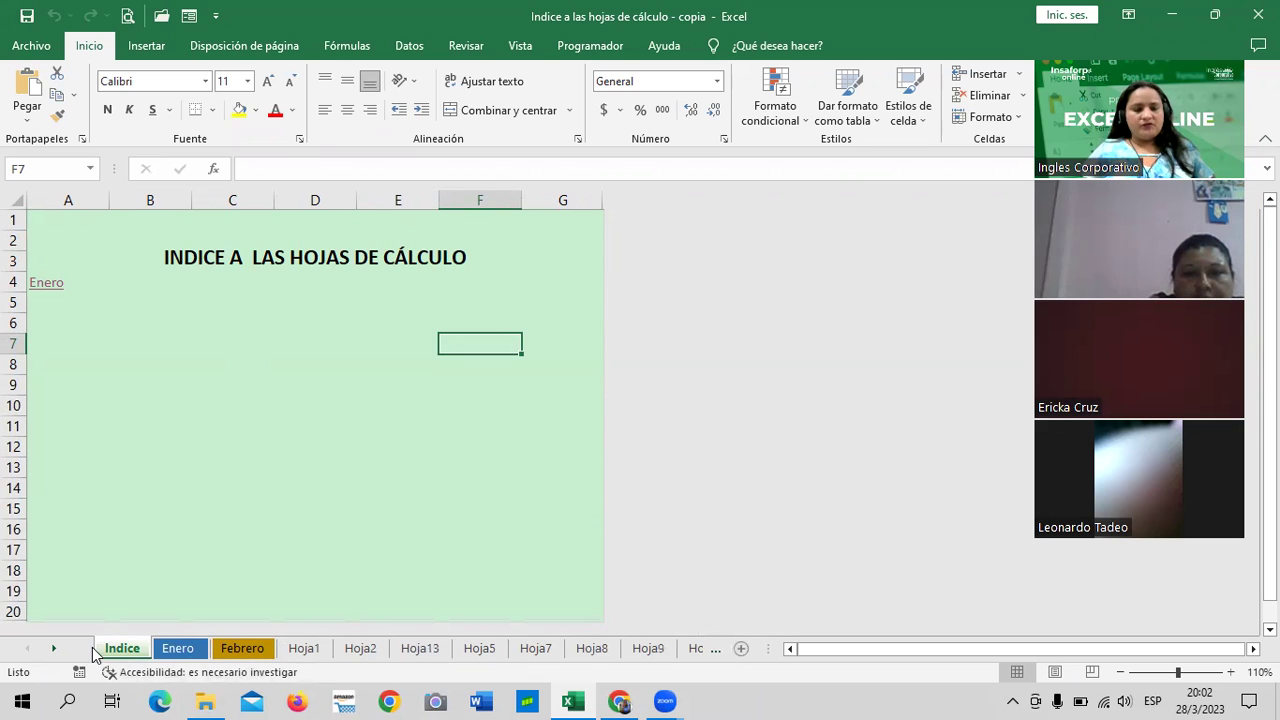
Scroll the sheet-tab bar to see the later tabs, then back to Indice.
click(52, 650)
click(52, 650)
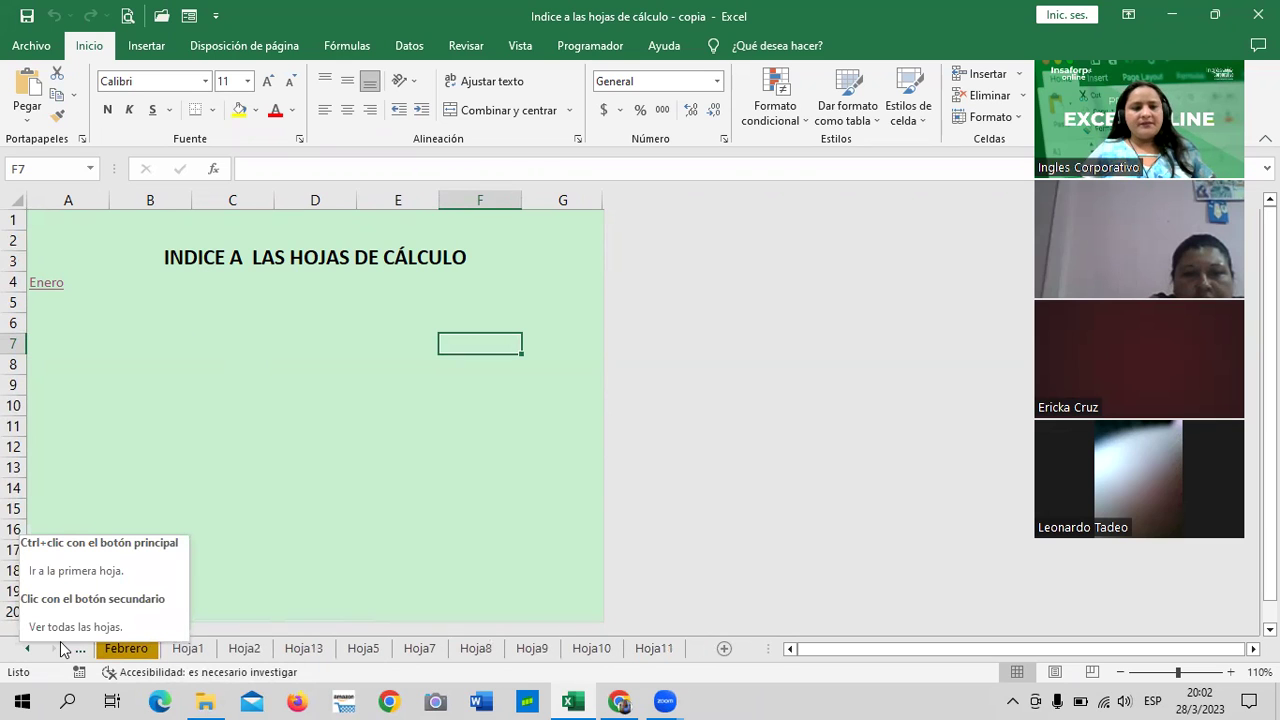
click(27, 649)
click(27, 650)
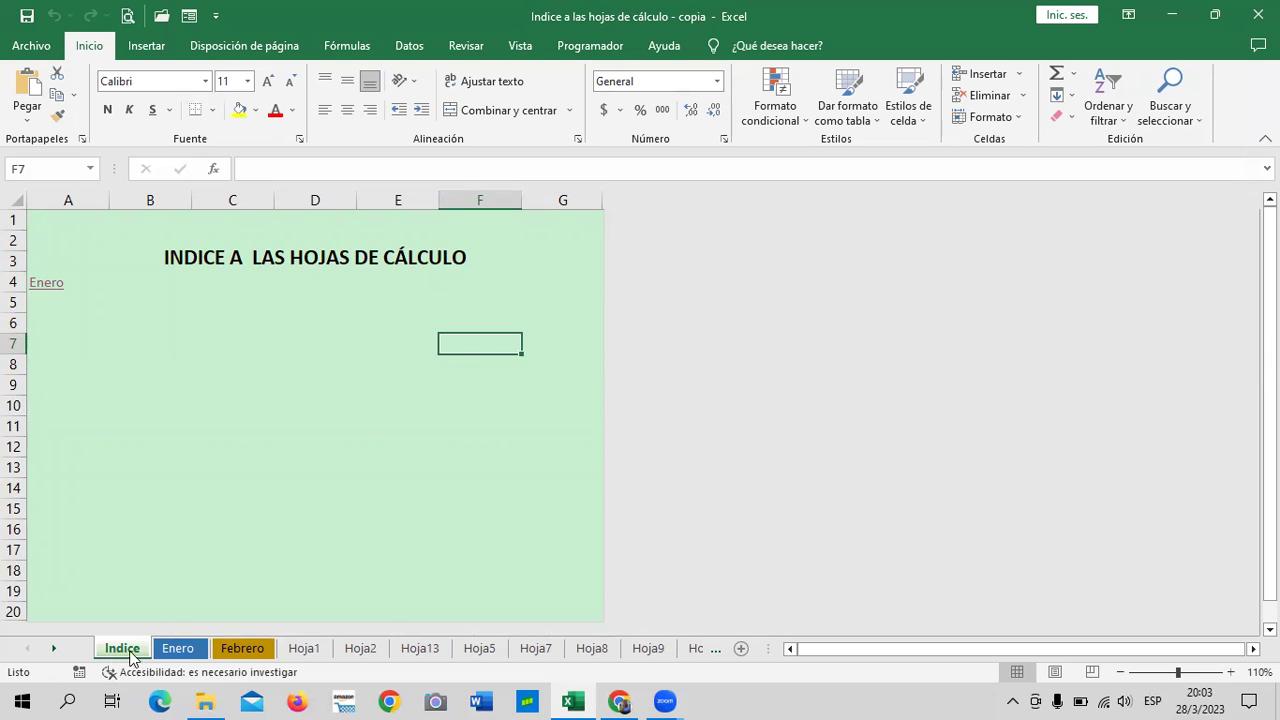
Open Enero, cycle sheets with Ctrl+PgDn/PgUp, and stop on Febrero with E6 selected.
click(178, 648)
key(ctrl+Page_Down)
key(ctrl+Page_Up)
key(ctrl+Page_Down)
click(333, 306)
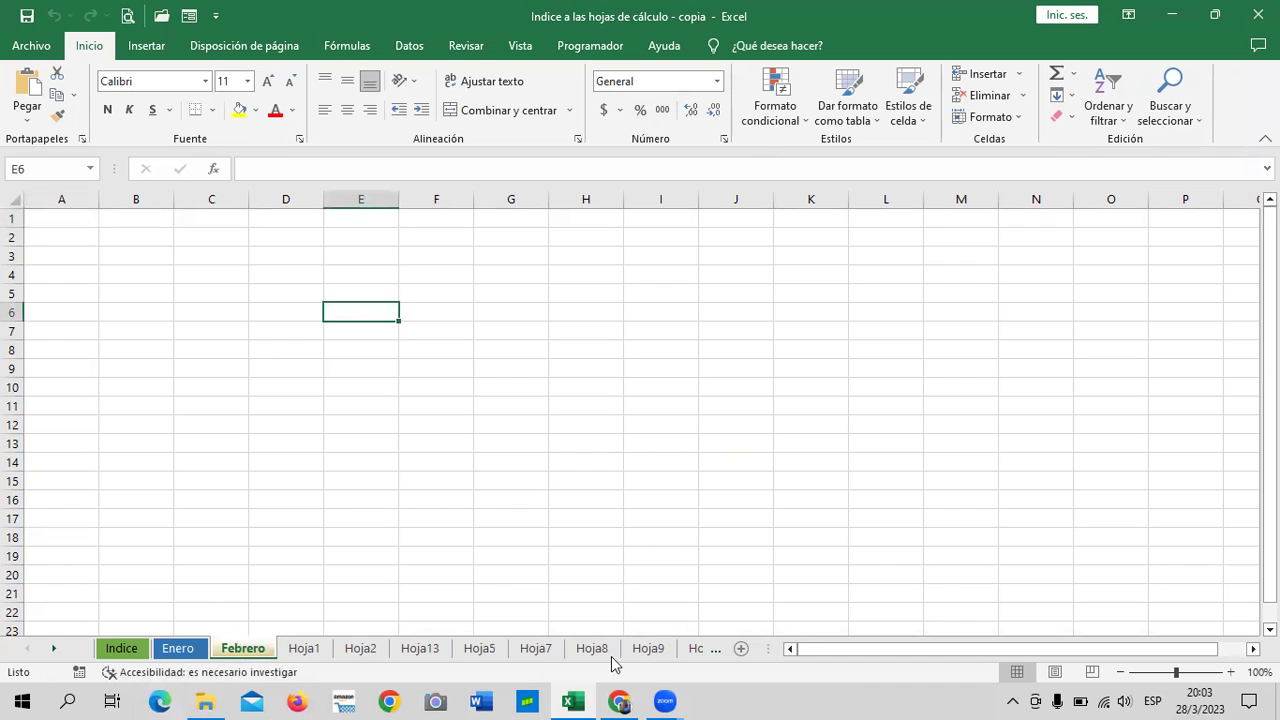
mouse_move(631, 697)
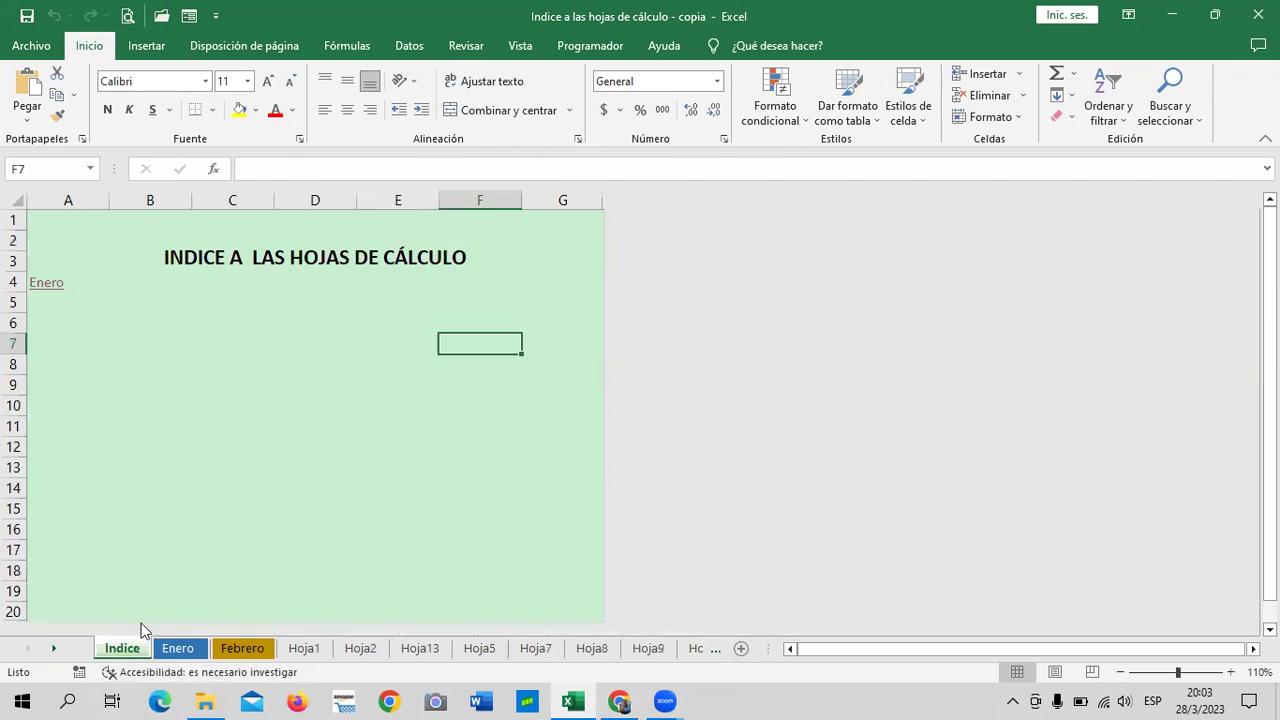
Return to the Indice sheet and select cells G3, G5 and F7 below the title.
click(140, 652)
click(533, 265)
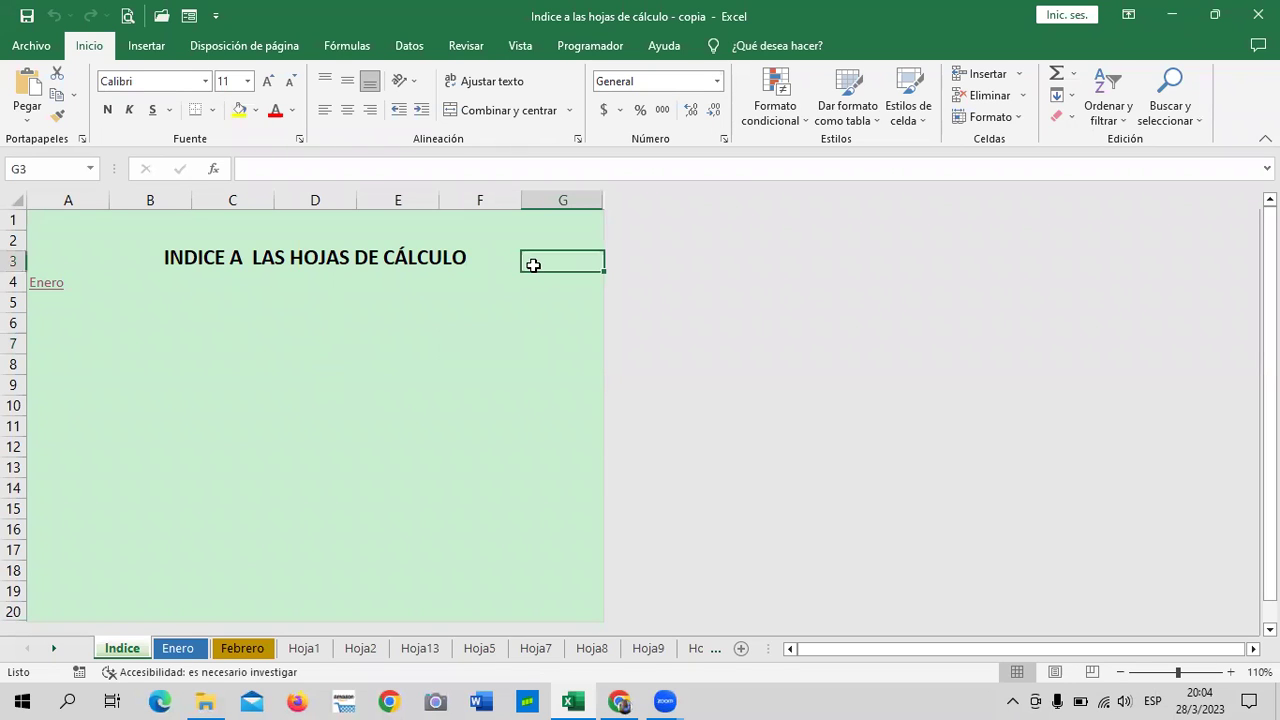
click(527, 297)
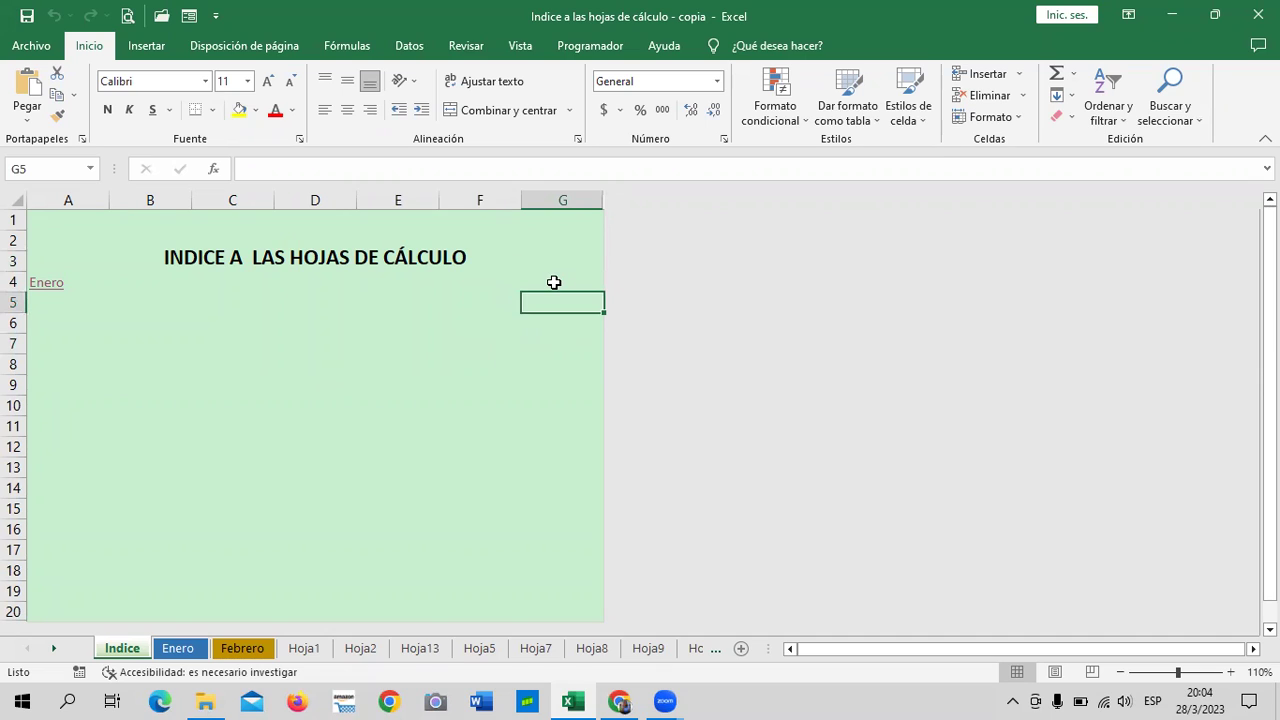
click(484, 337)
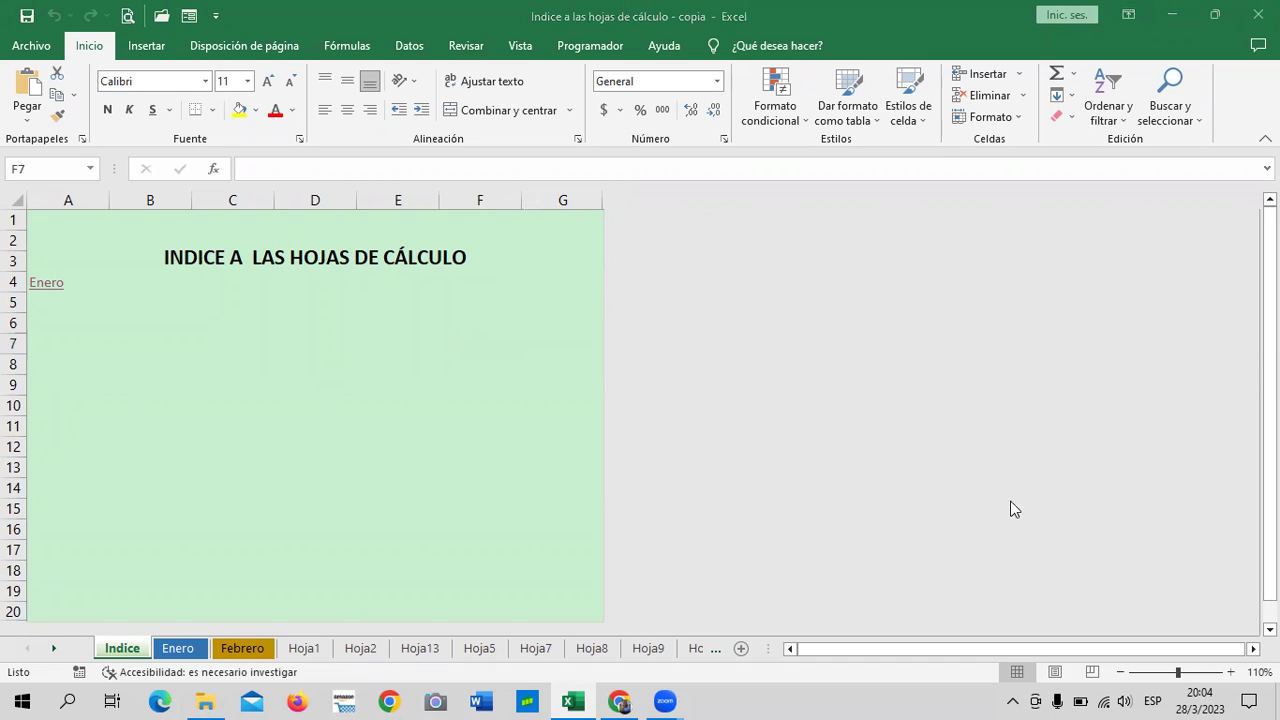
Browse Insertar > Ilustraciones > Formas, pick the rounded rectangle, then click E6 without drawing.
click(152, 48)
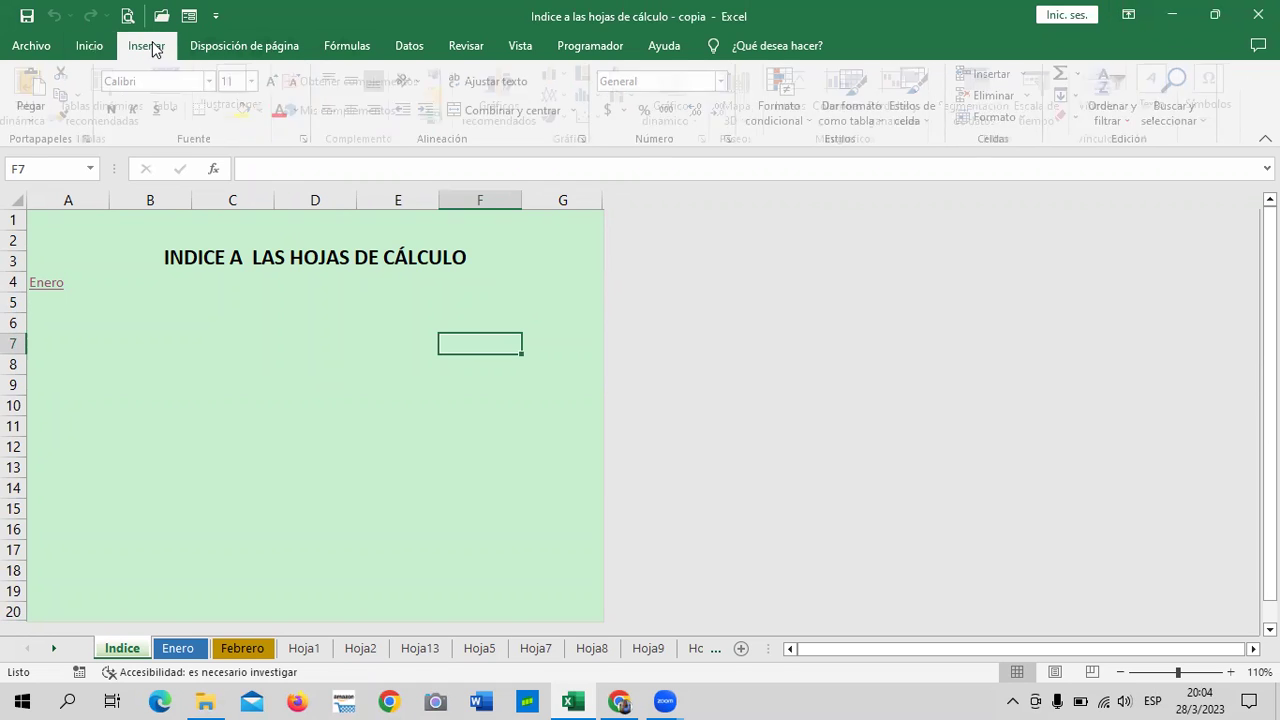
click(244, 124)
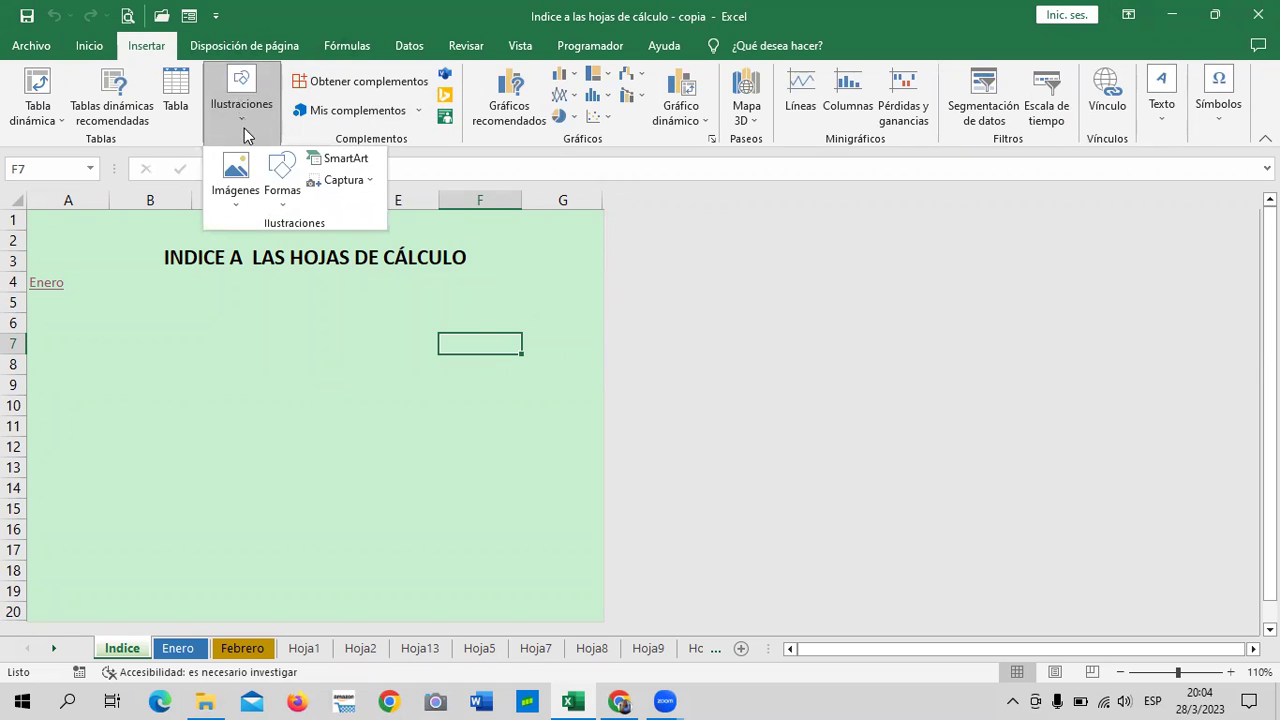
click(287, 207)
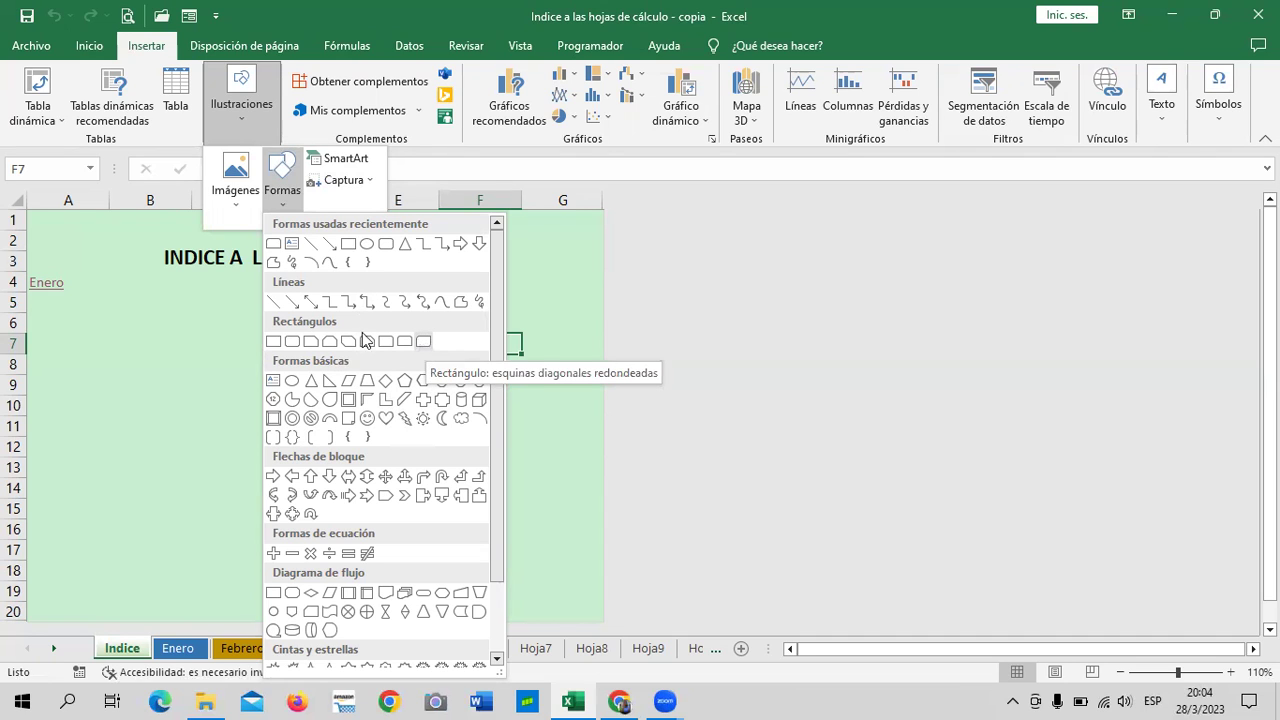
click(425, 343)
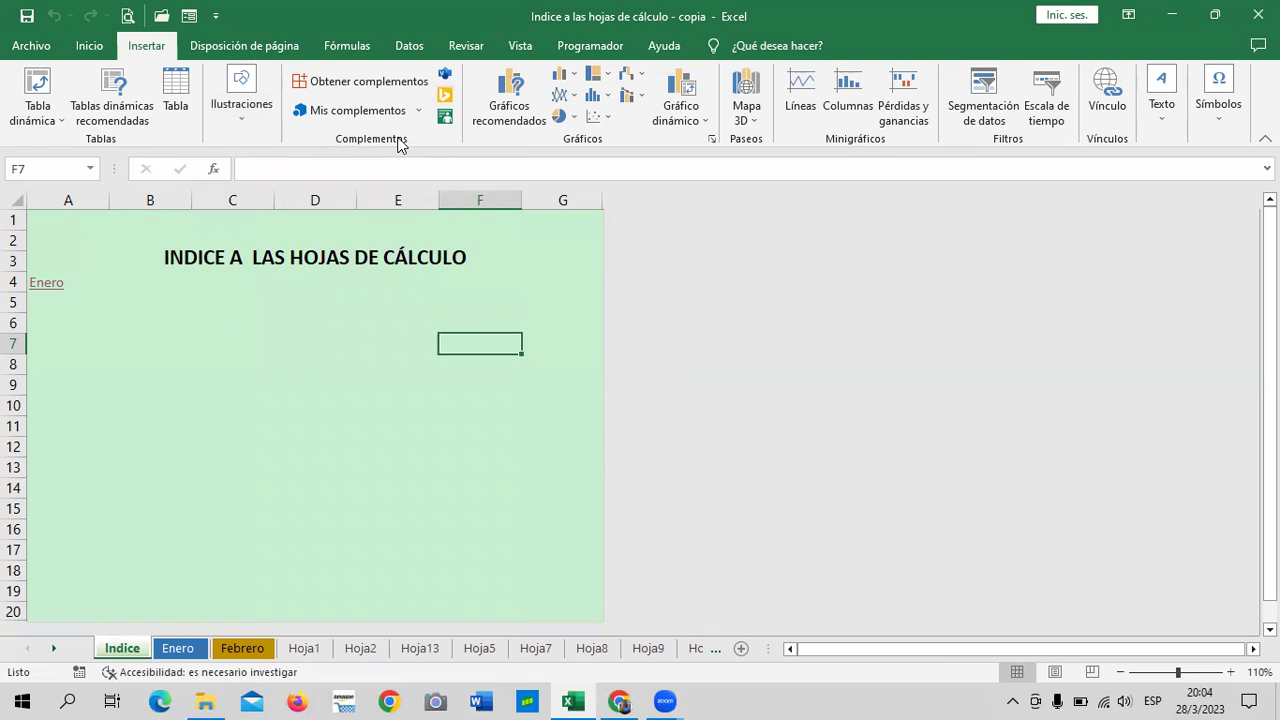
click(376, 322)
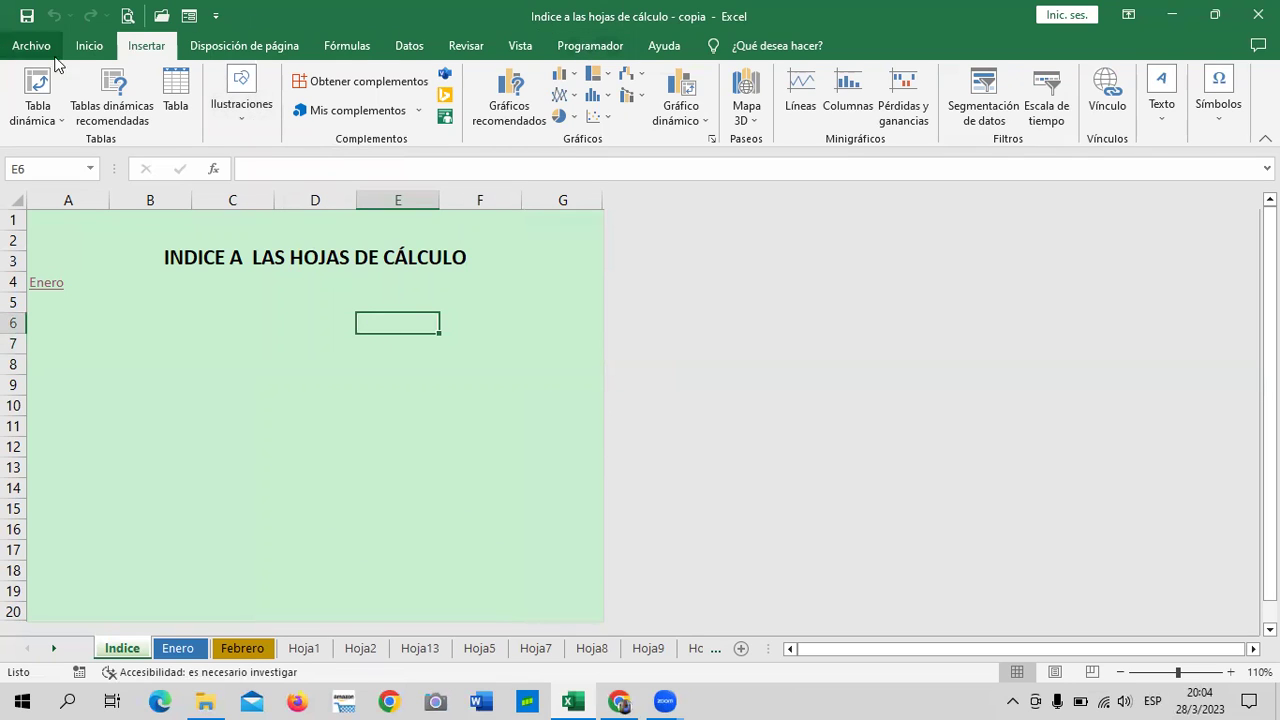
Look through the Programador tab's Insertar controls list, close it, and return to Inicio.
click(597, 48)
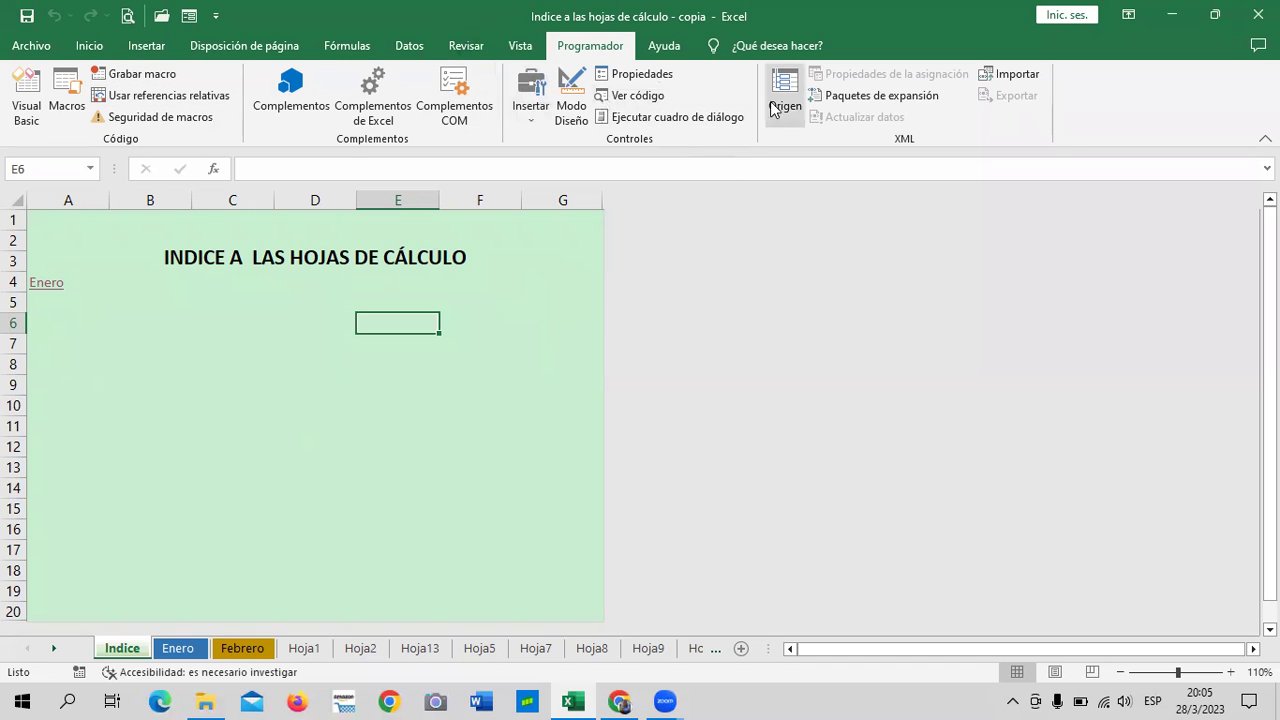
click(531, 121)
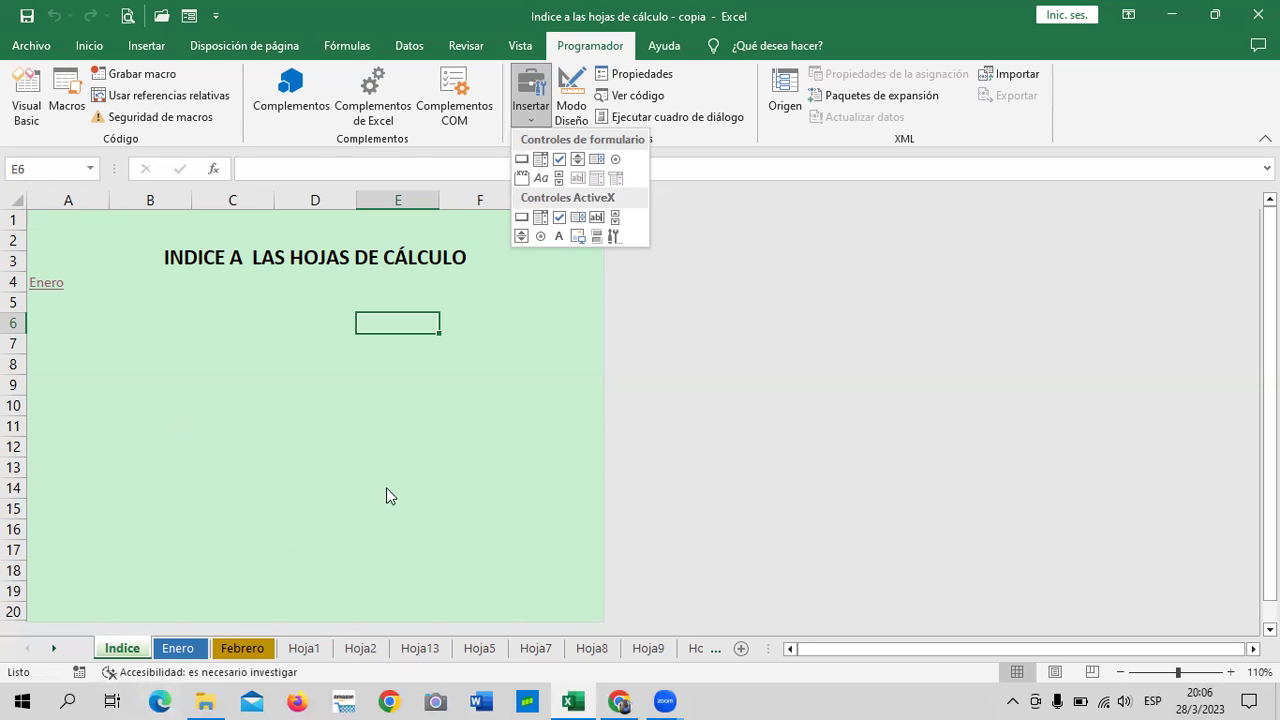
click(541, 393)
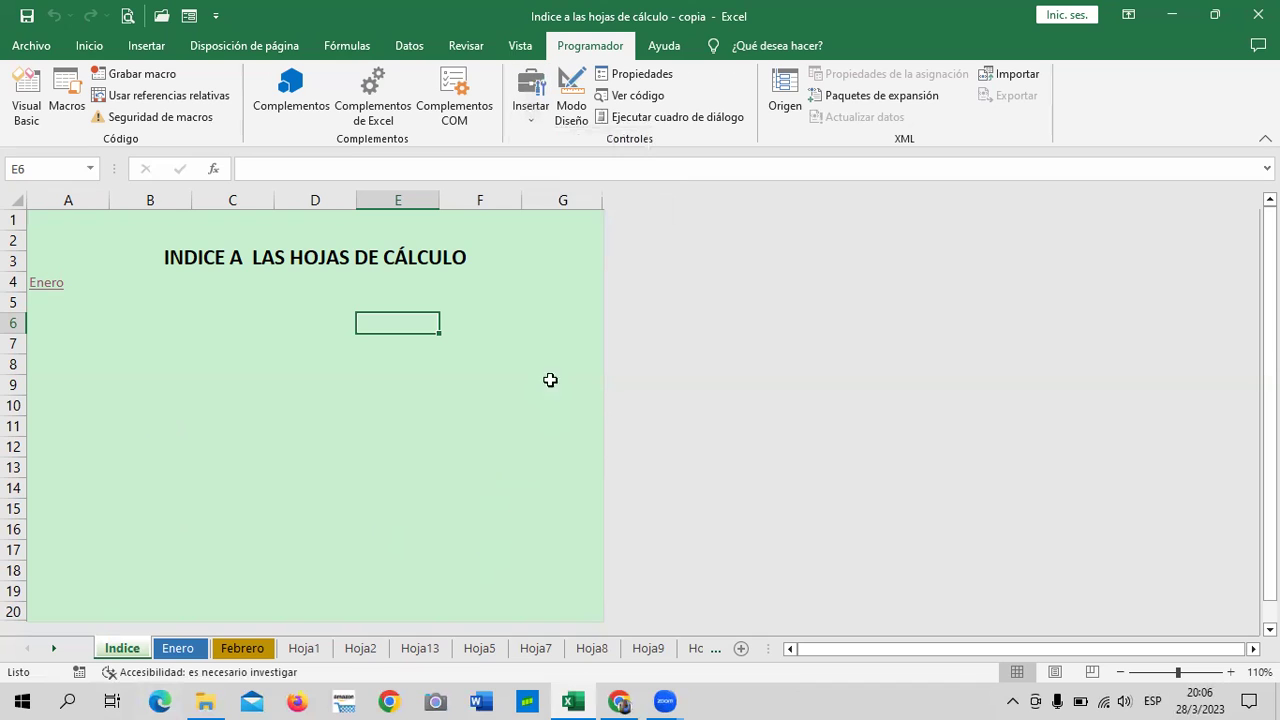
click(91, 53)
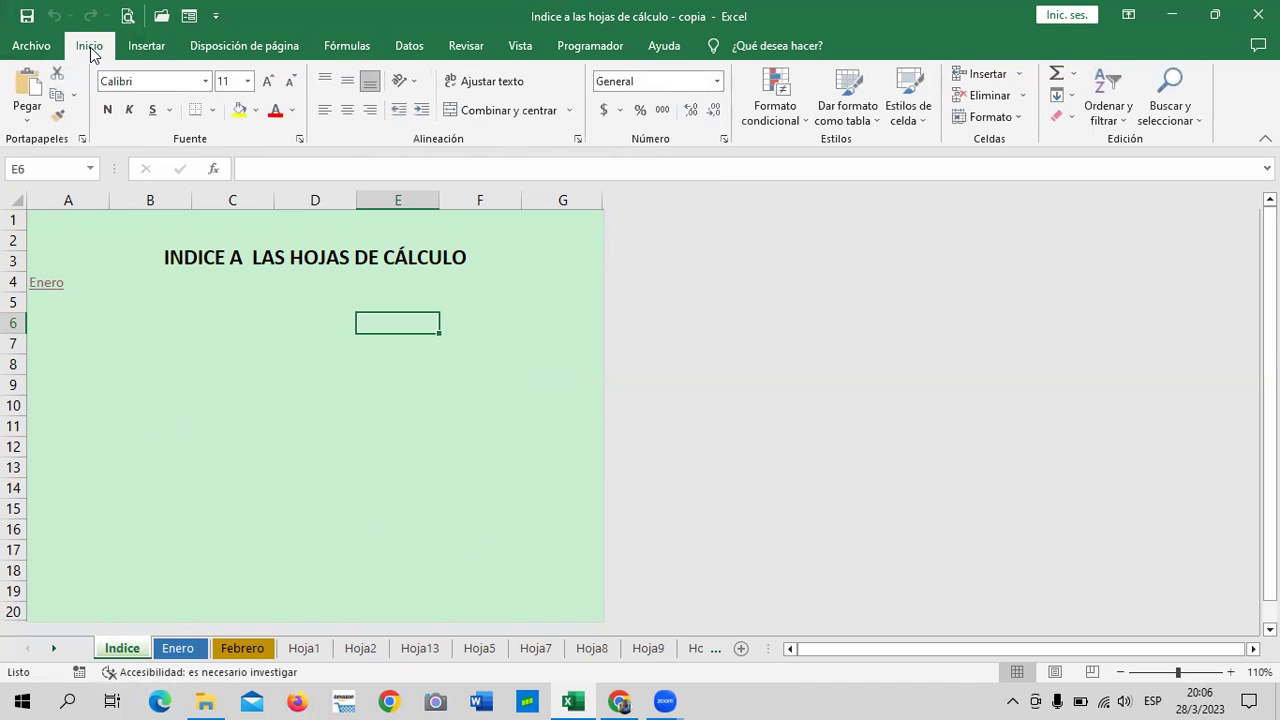
click(911, 697)
click(557, 279)
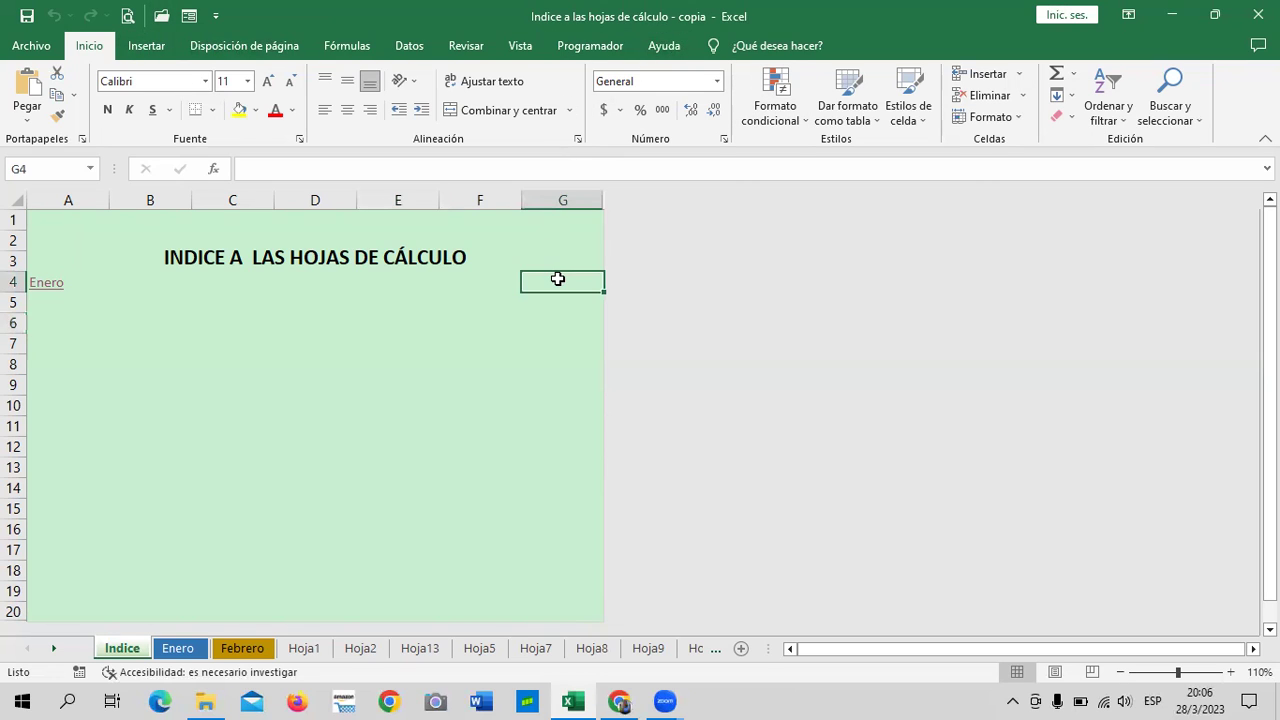
click(912, 698)
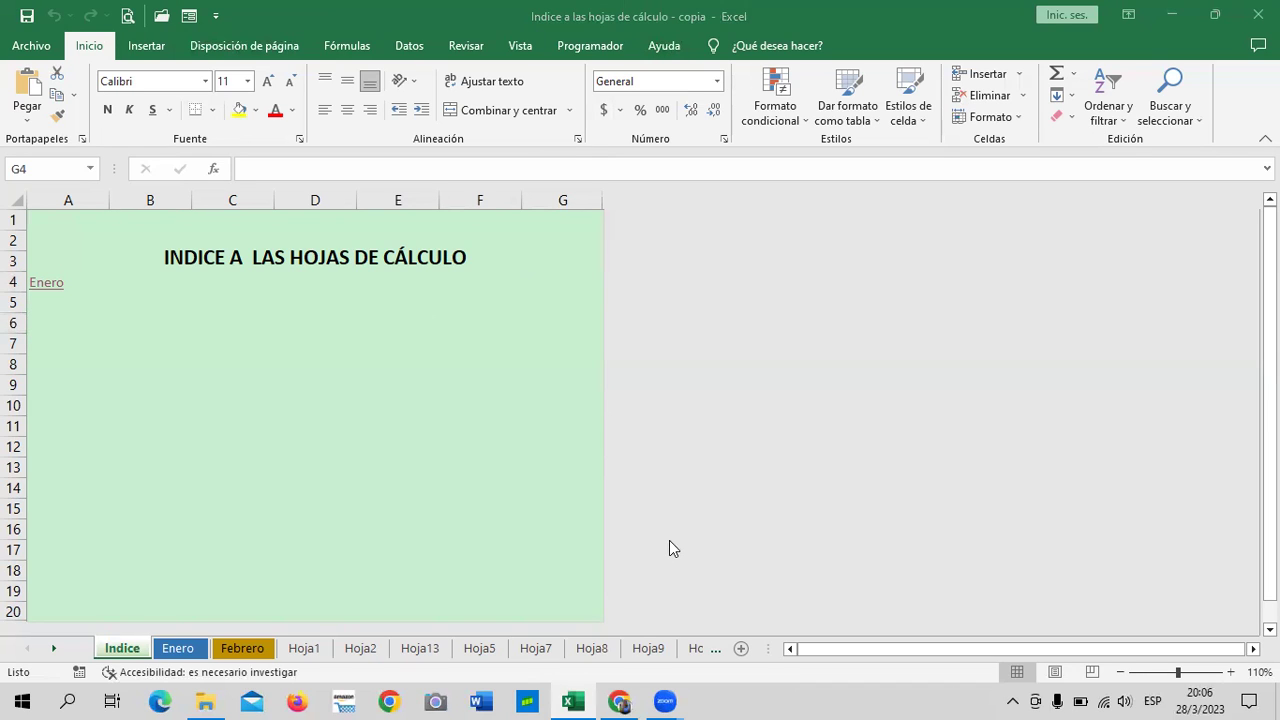
click(47, 50)
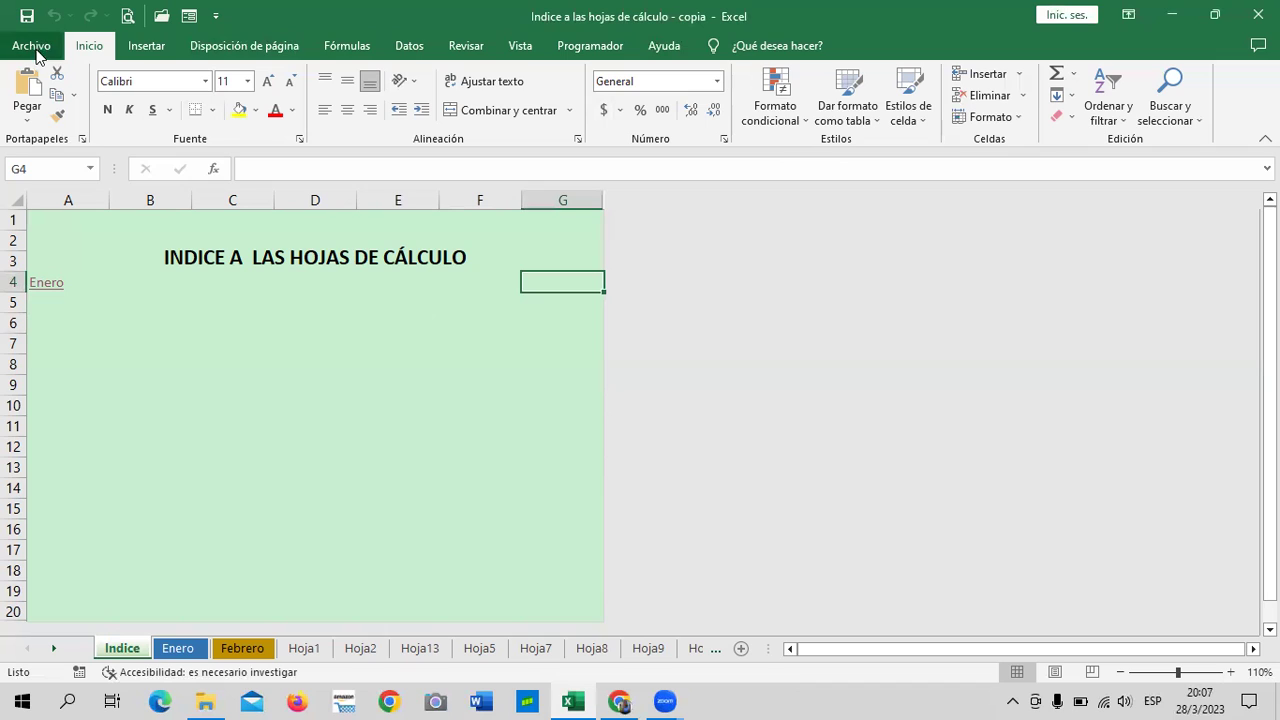
click(667, 700)
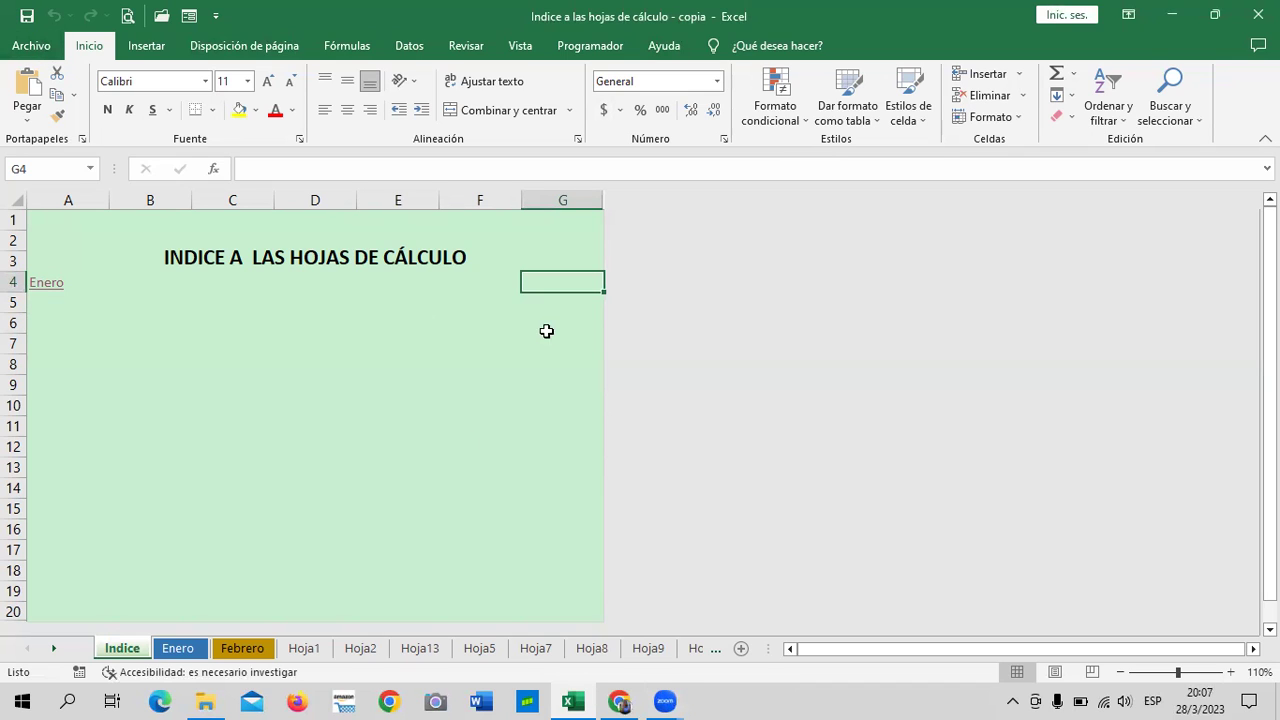
Open Opciones de Excel from the File view and move the window to the left.
click(40, 55)
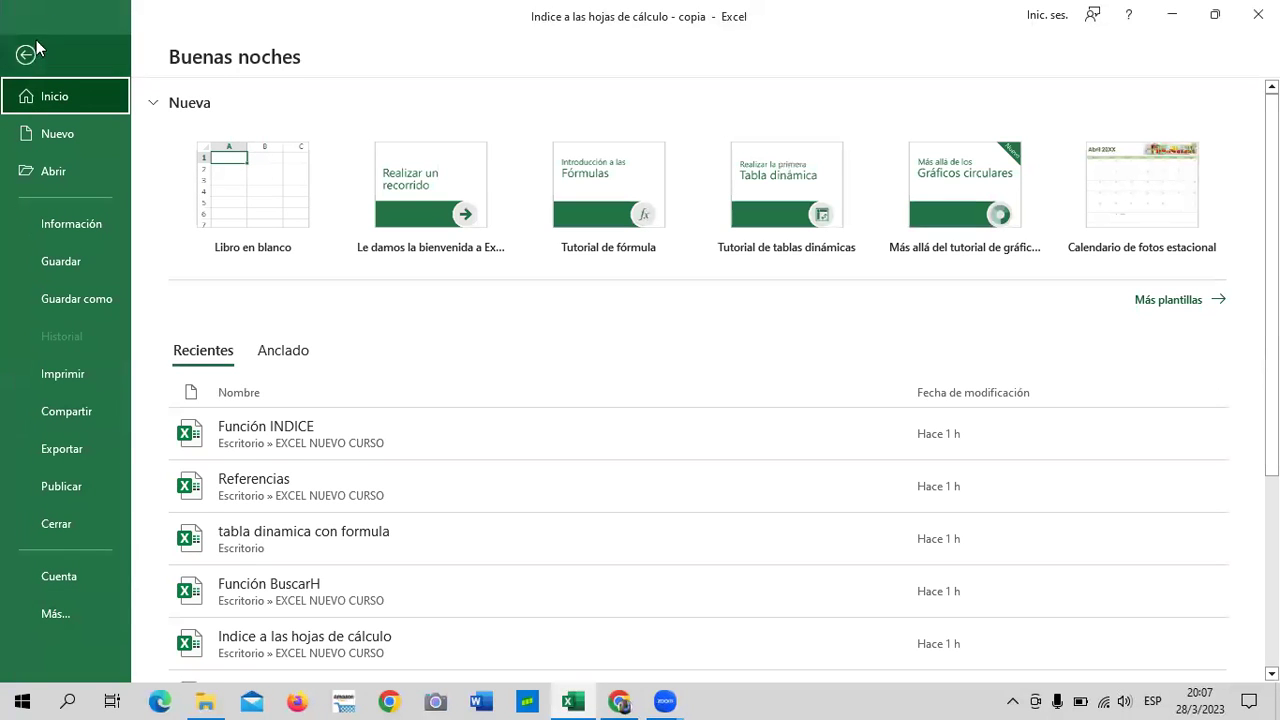
click(52, 614)
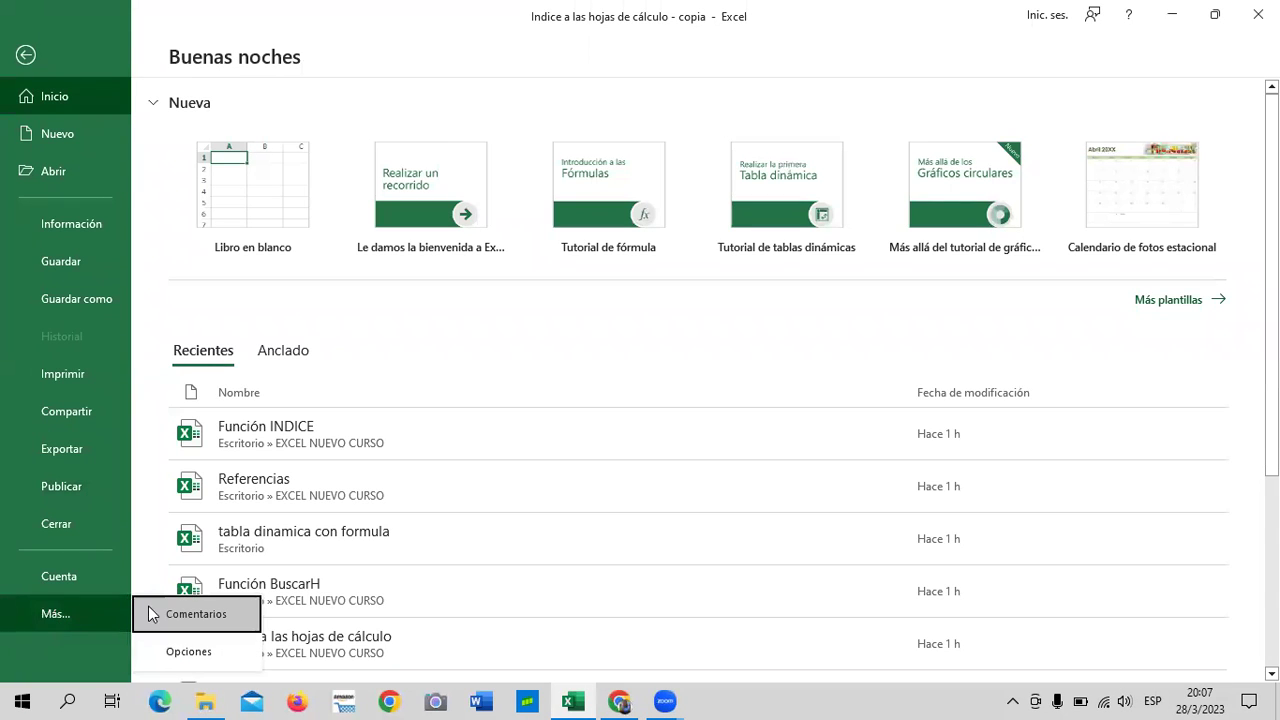
click(166, 656)
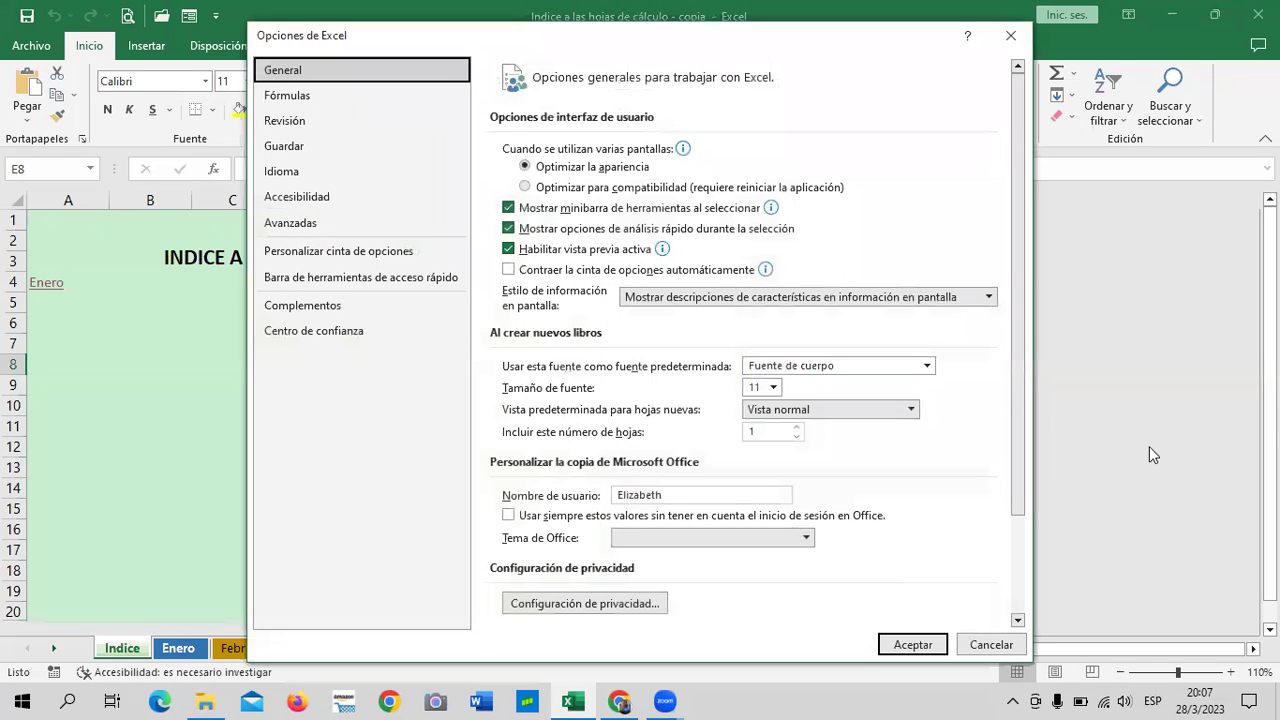
click(1116, 608)
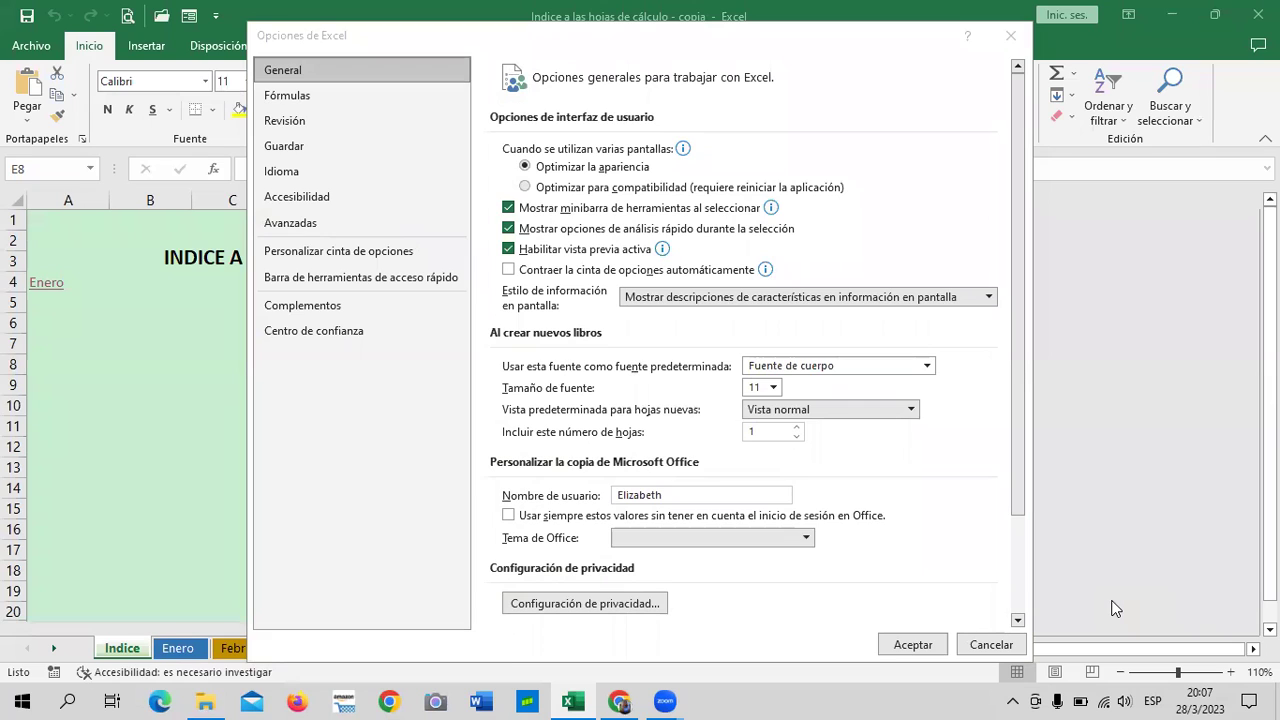
click(291, 36)
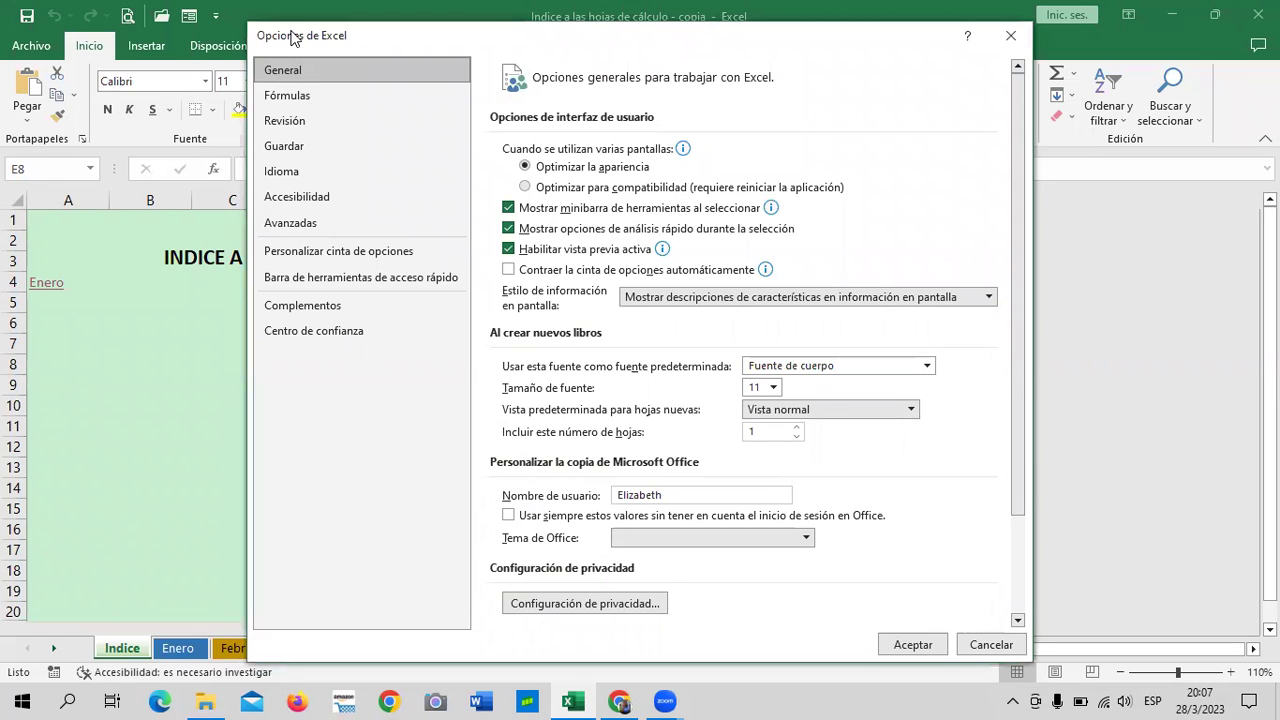
drag(291, 36, 161, 37)
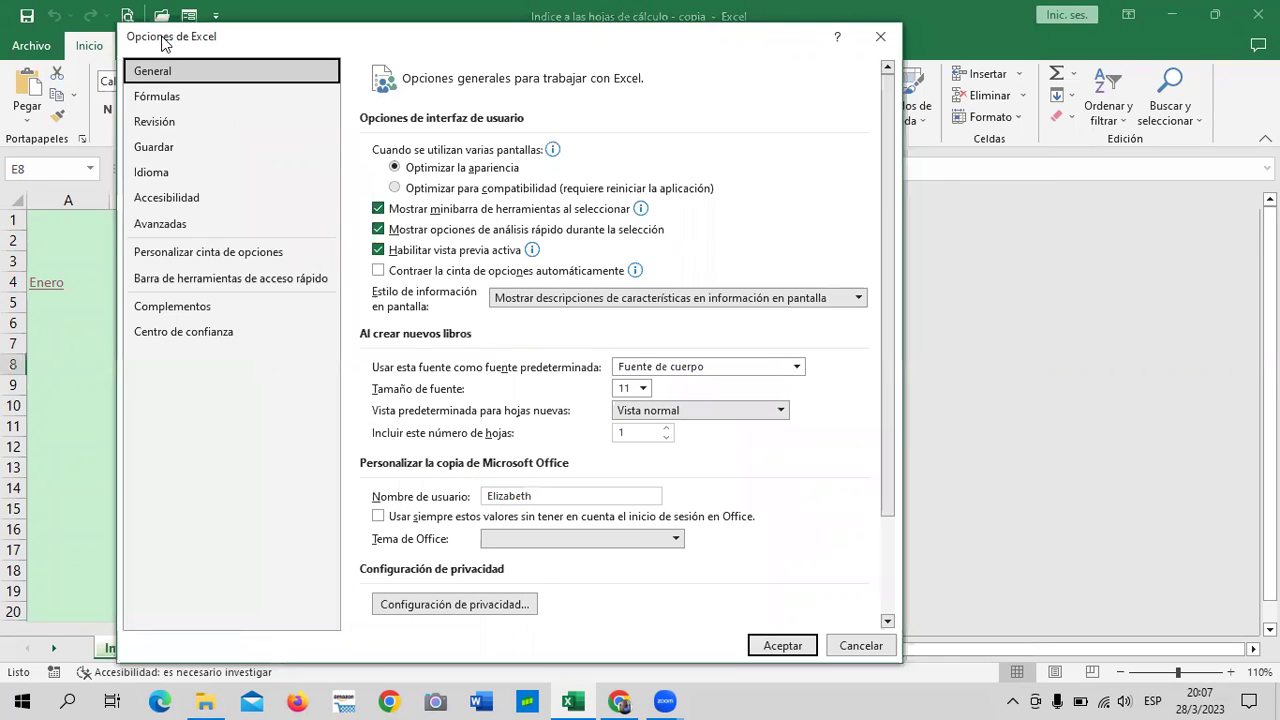
Under Personalizar cinta de opciones, toggle Programador off and back on, then accept.
click(187, 257)
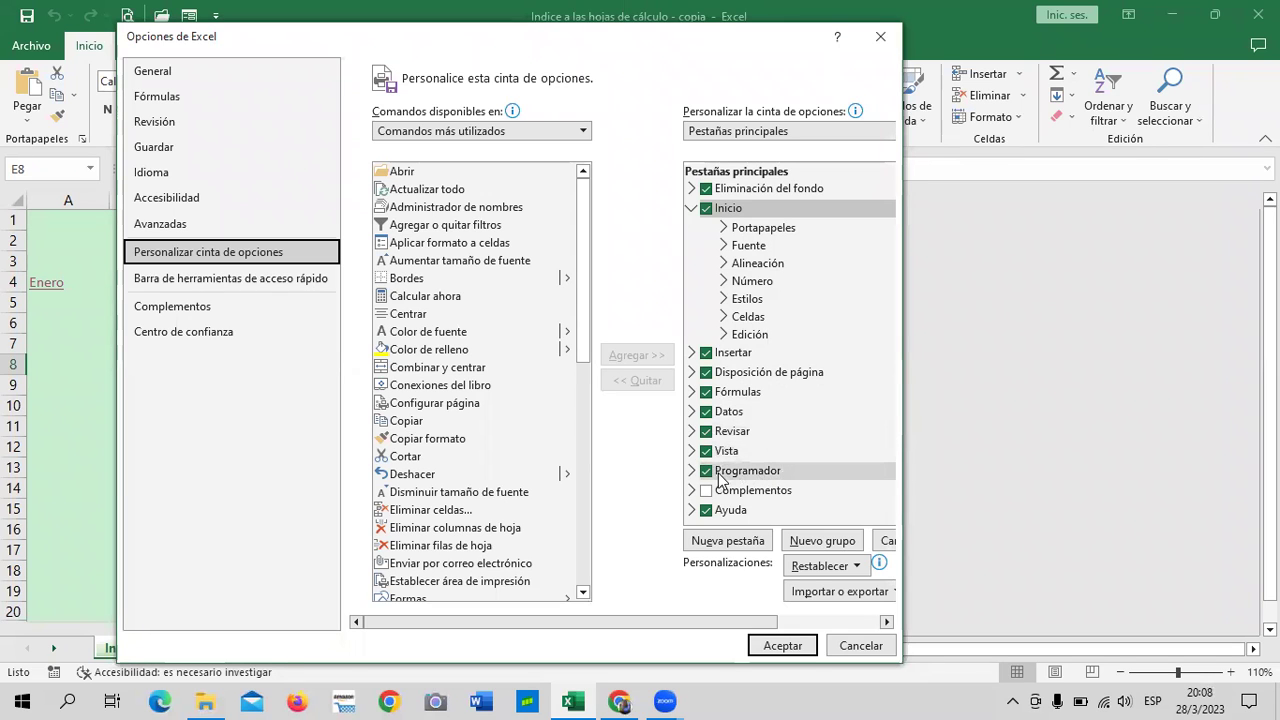
click(707, 471)
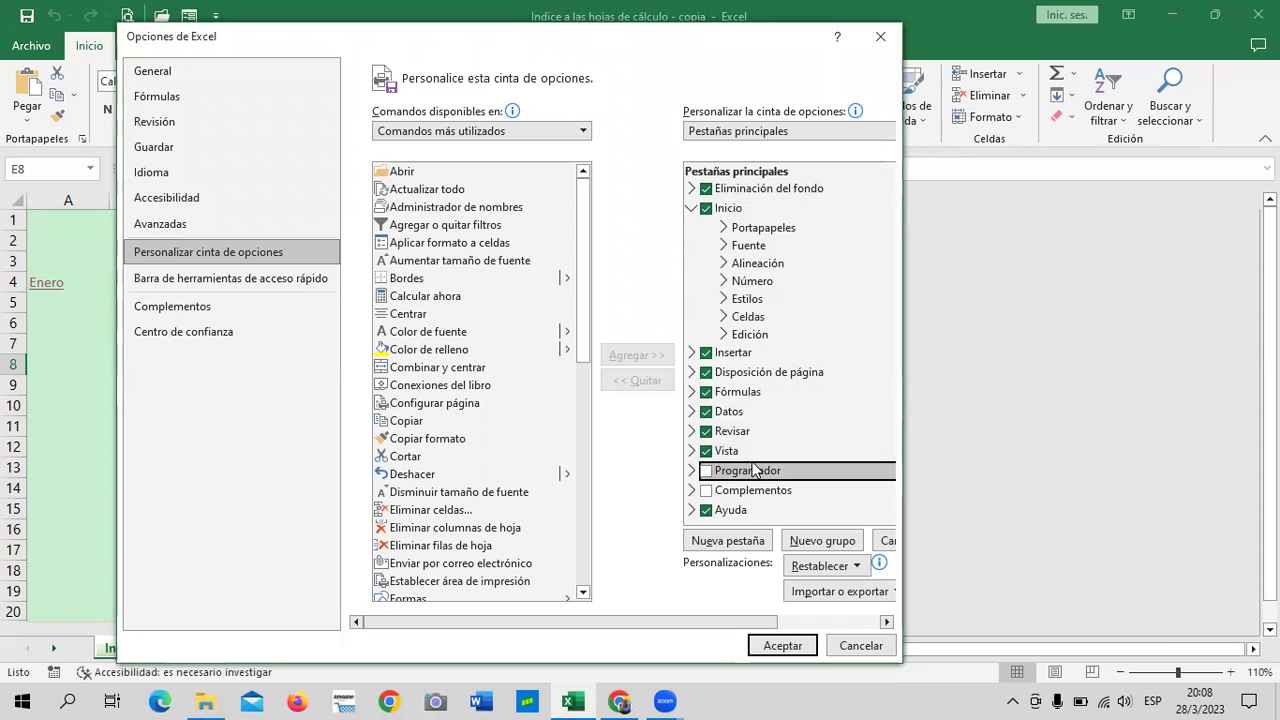
click(706, 471)
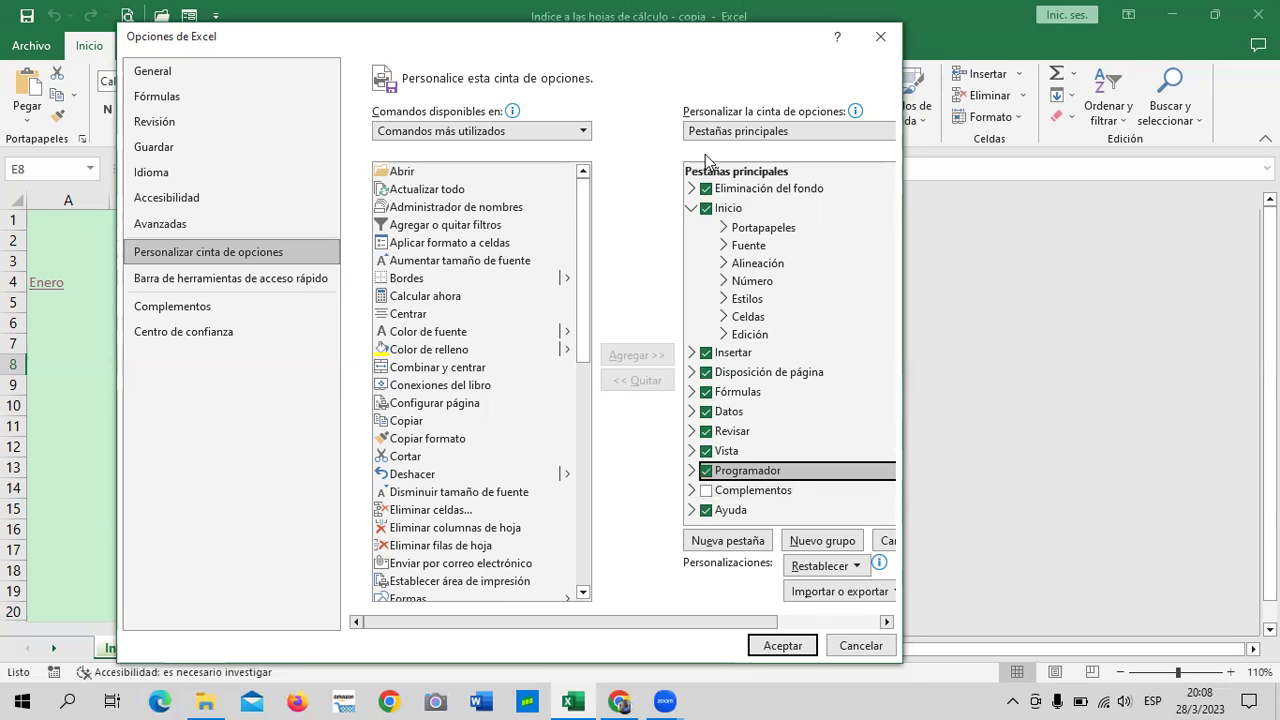
click(790, 640)
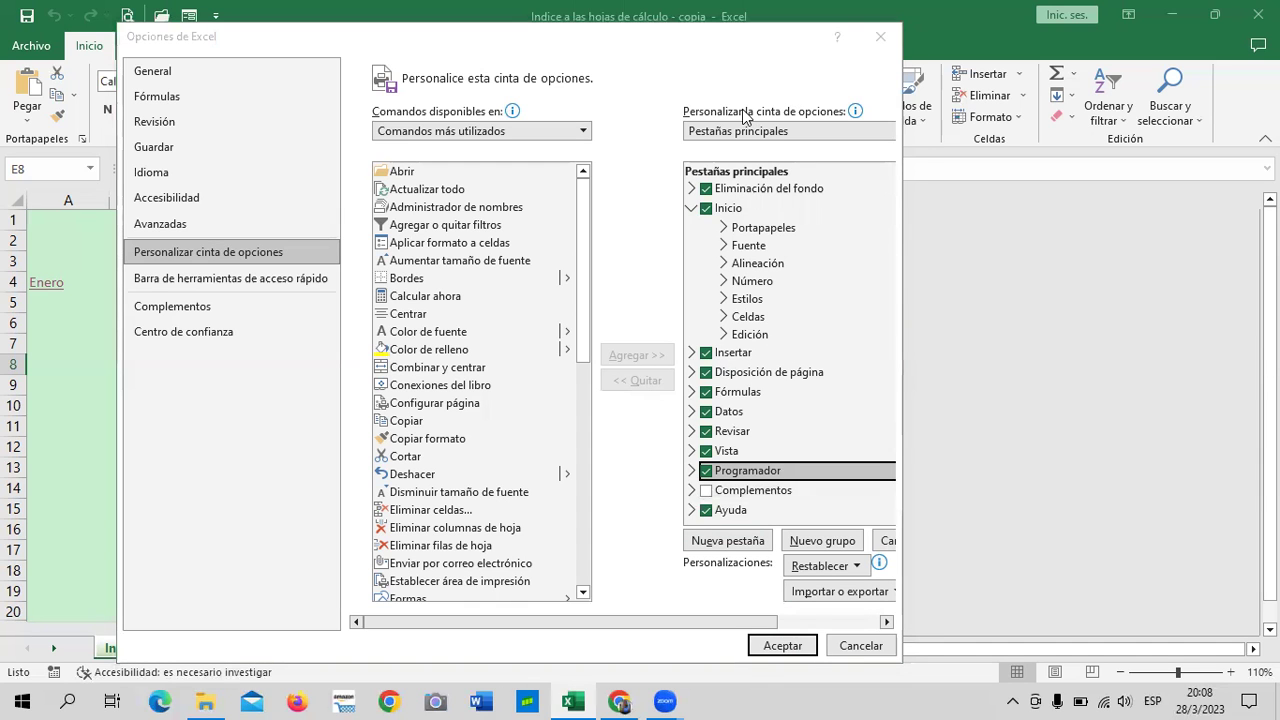
click(791, 645)
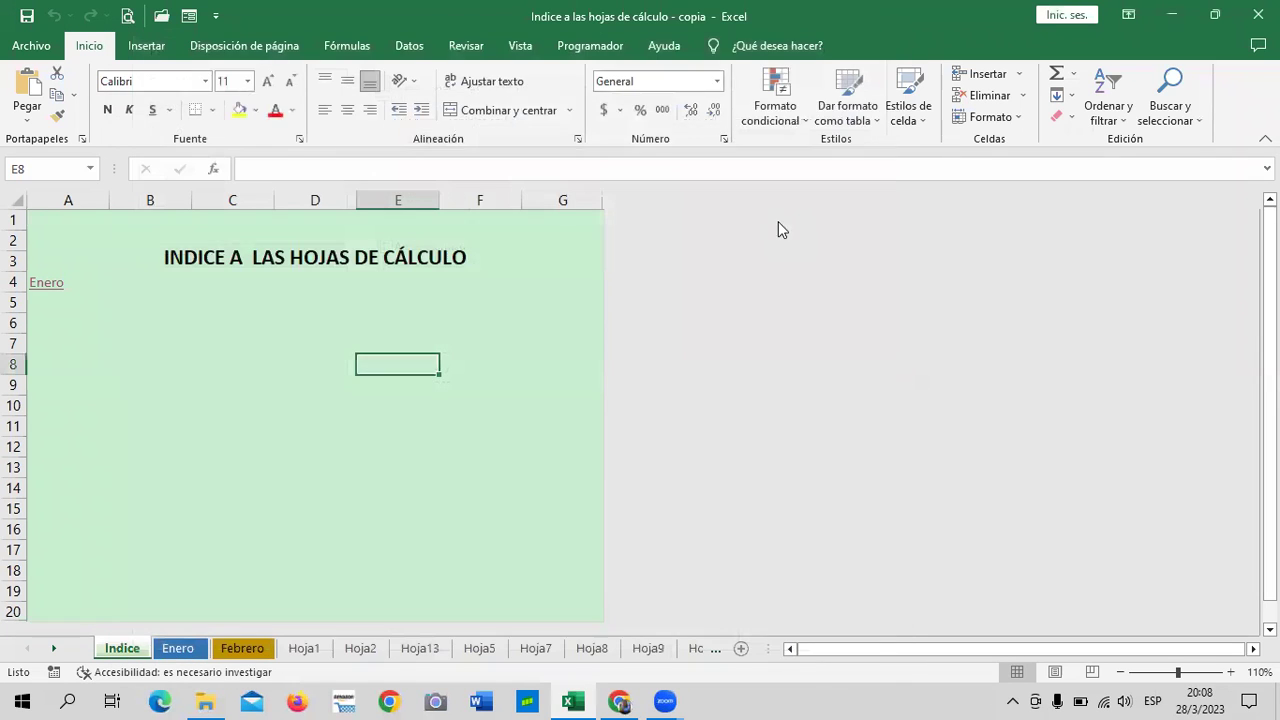
click(577, 234)
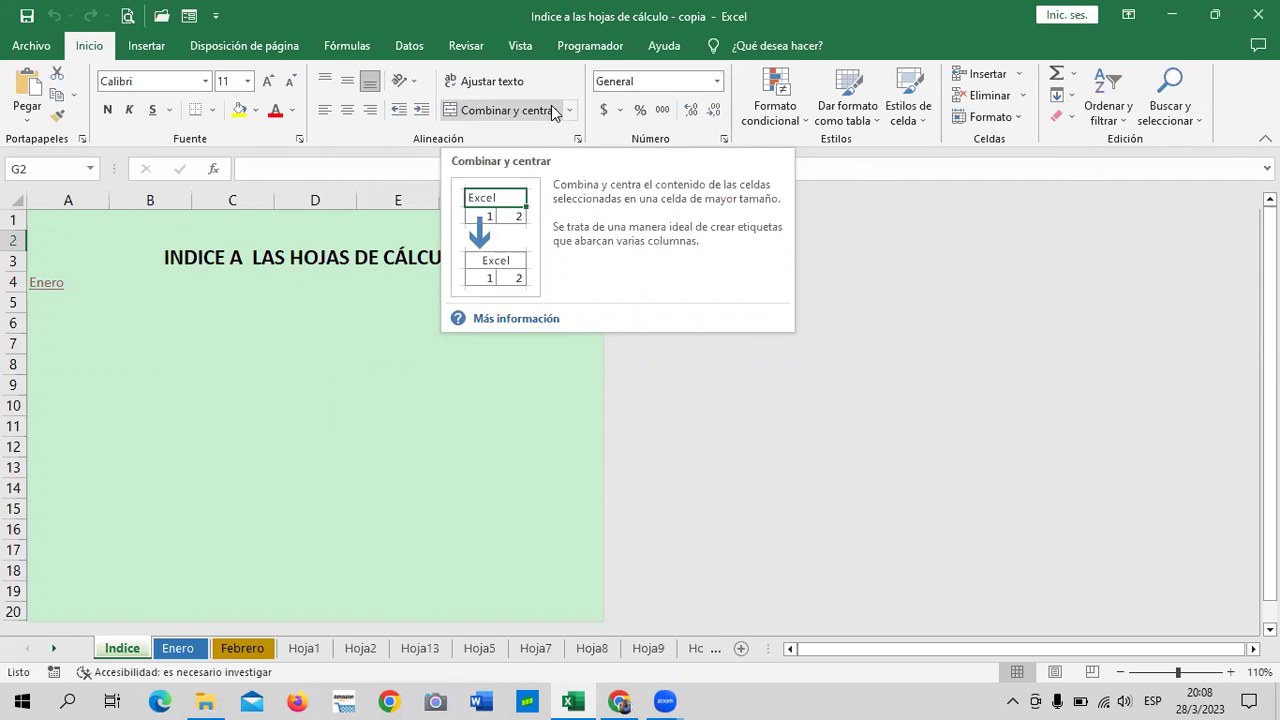
click(296, 378)
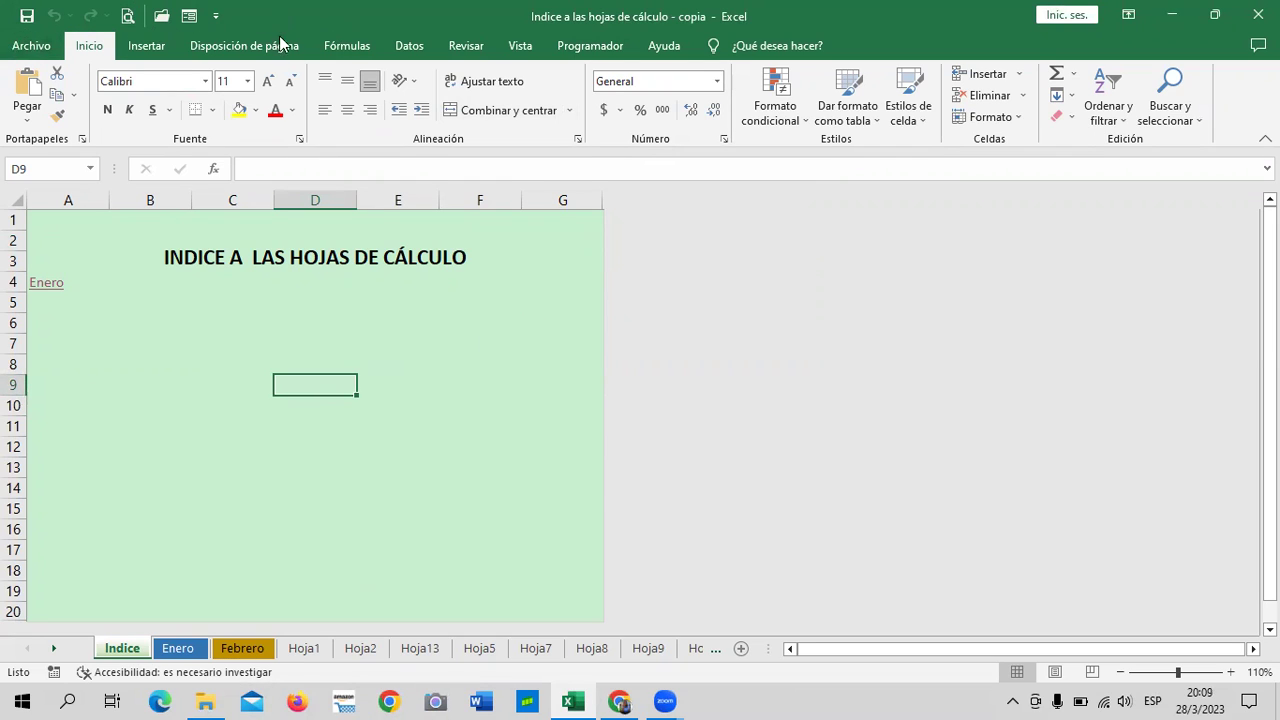
click(217, 15)
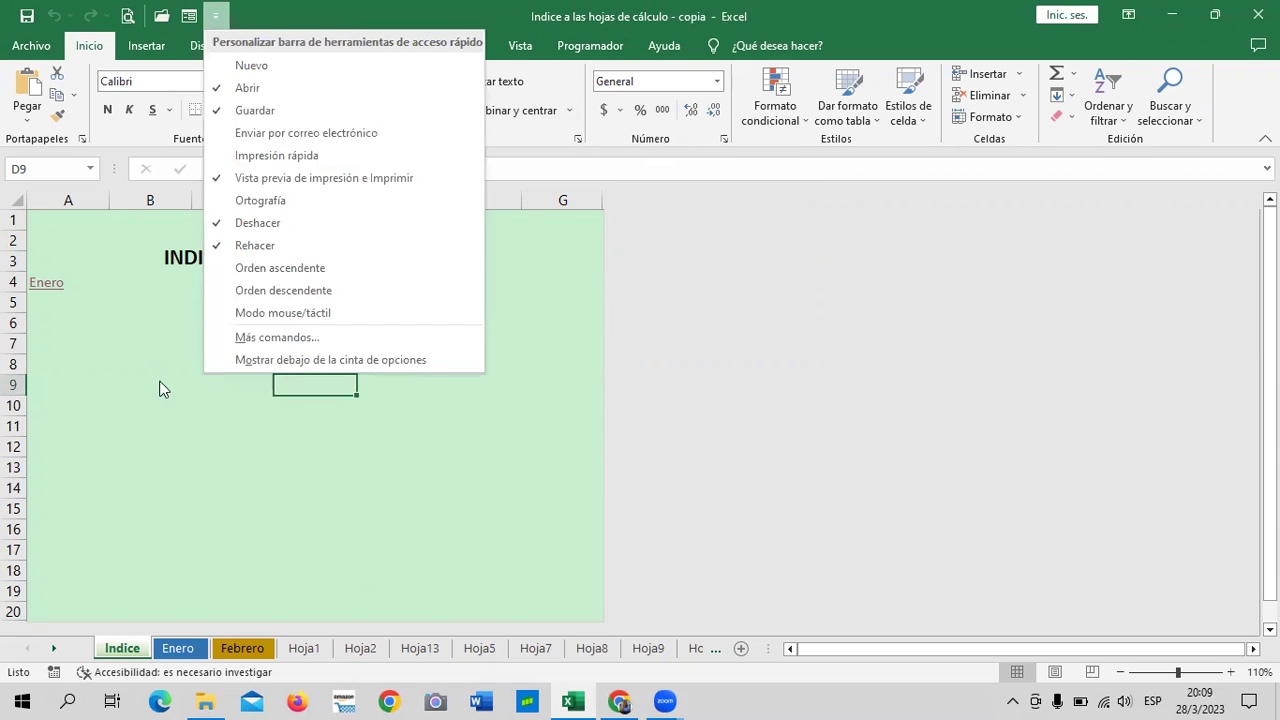
click(162, 388)
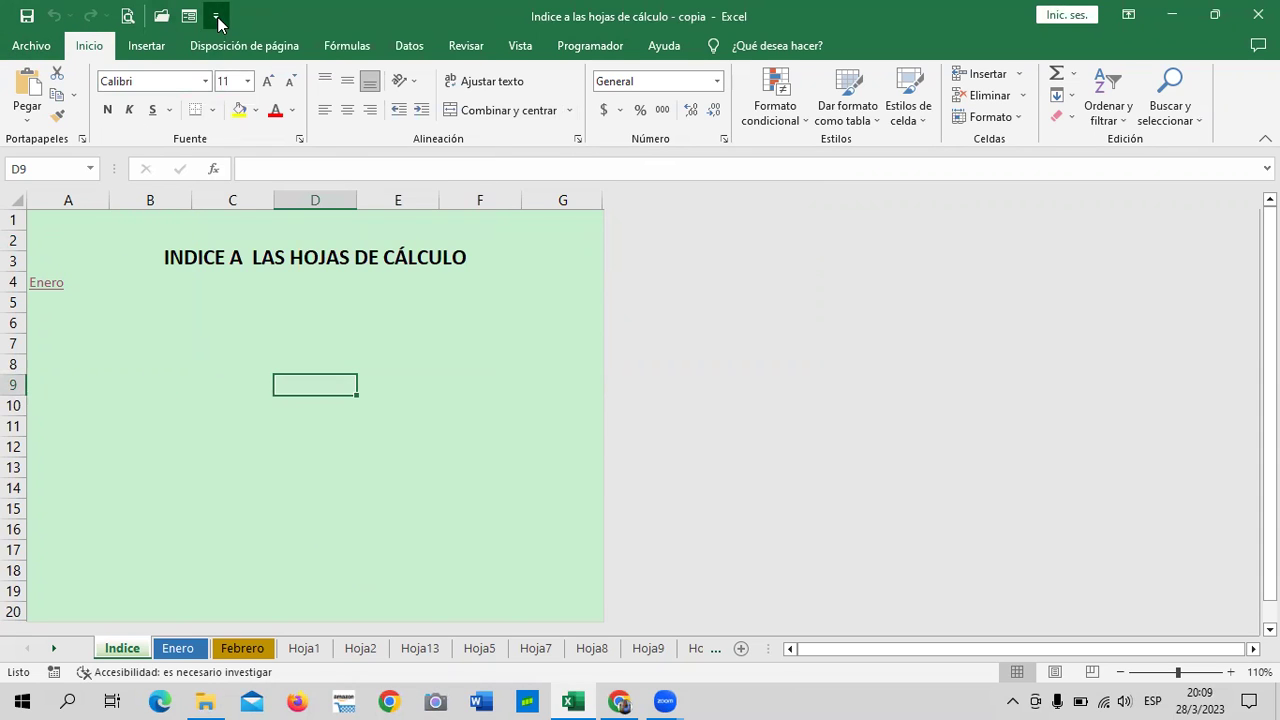
click(217, 15)
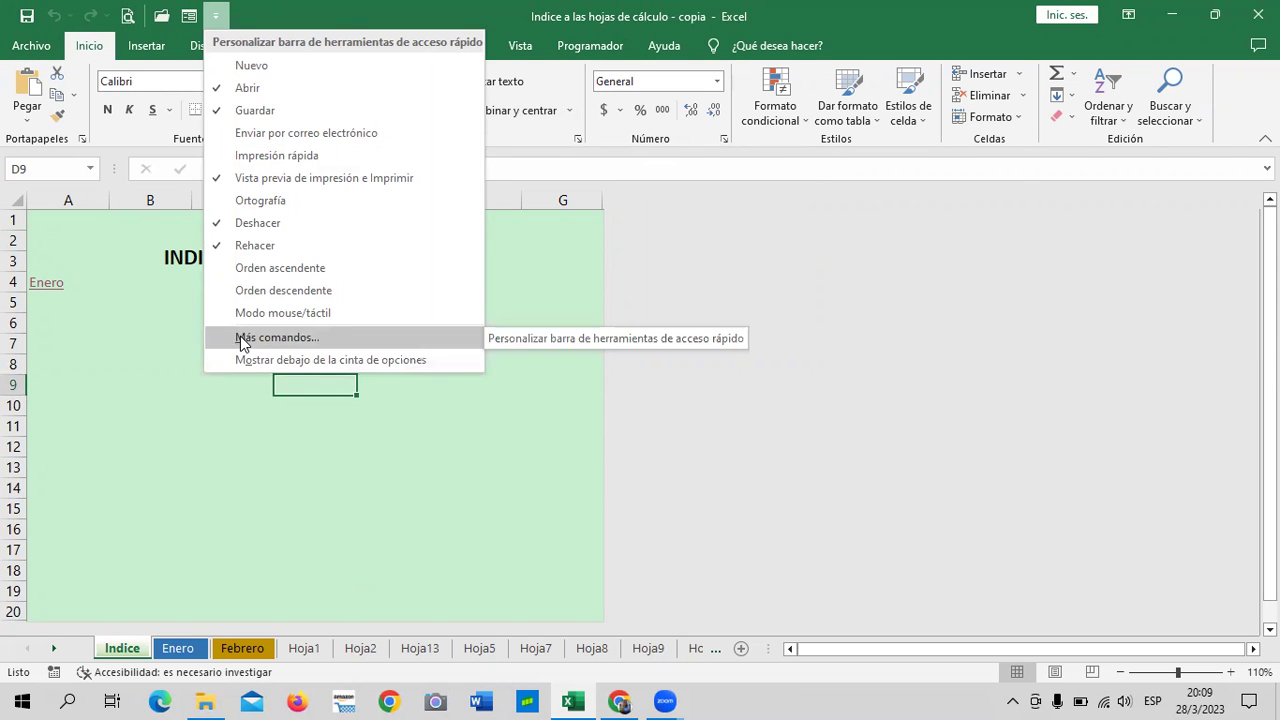
click(242, 340)
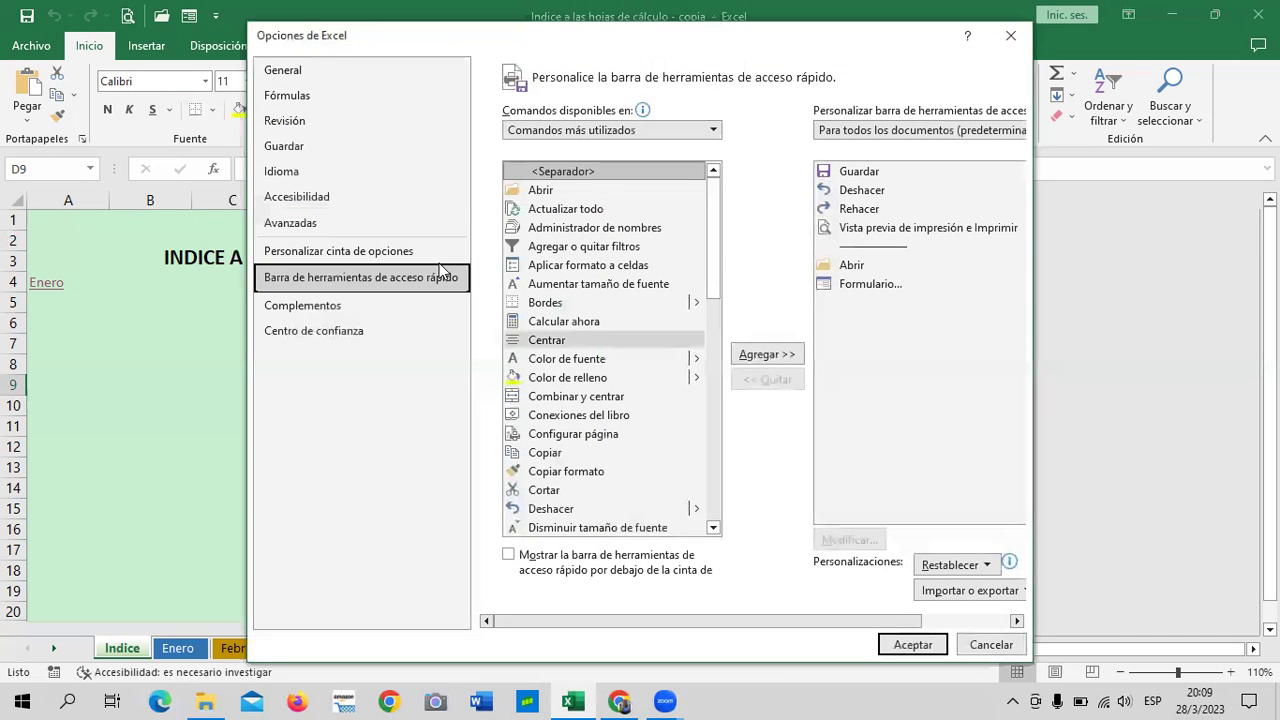
drag(303, 37, 208, 71)
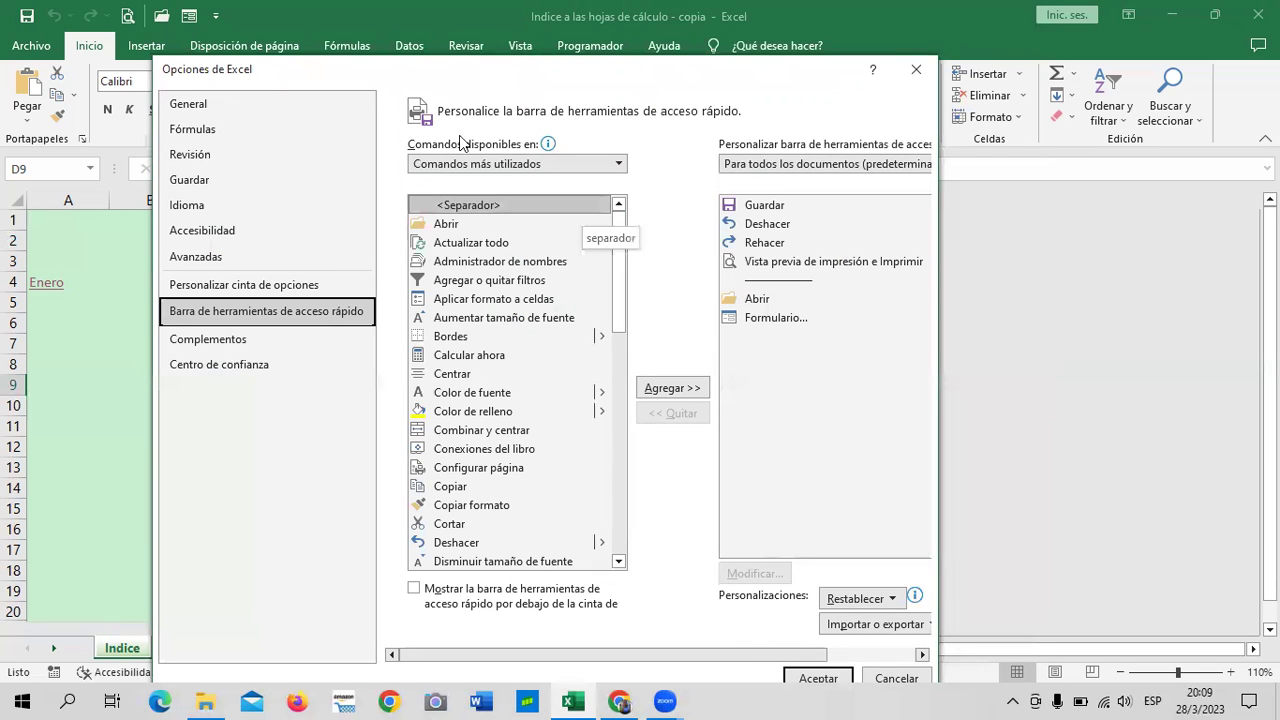
click(213, 286)
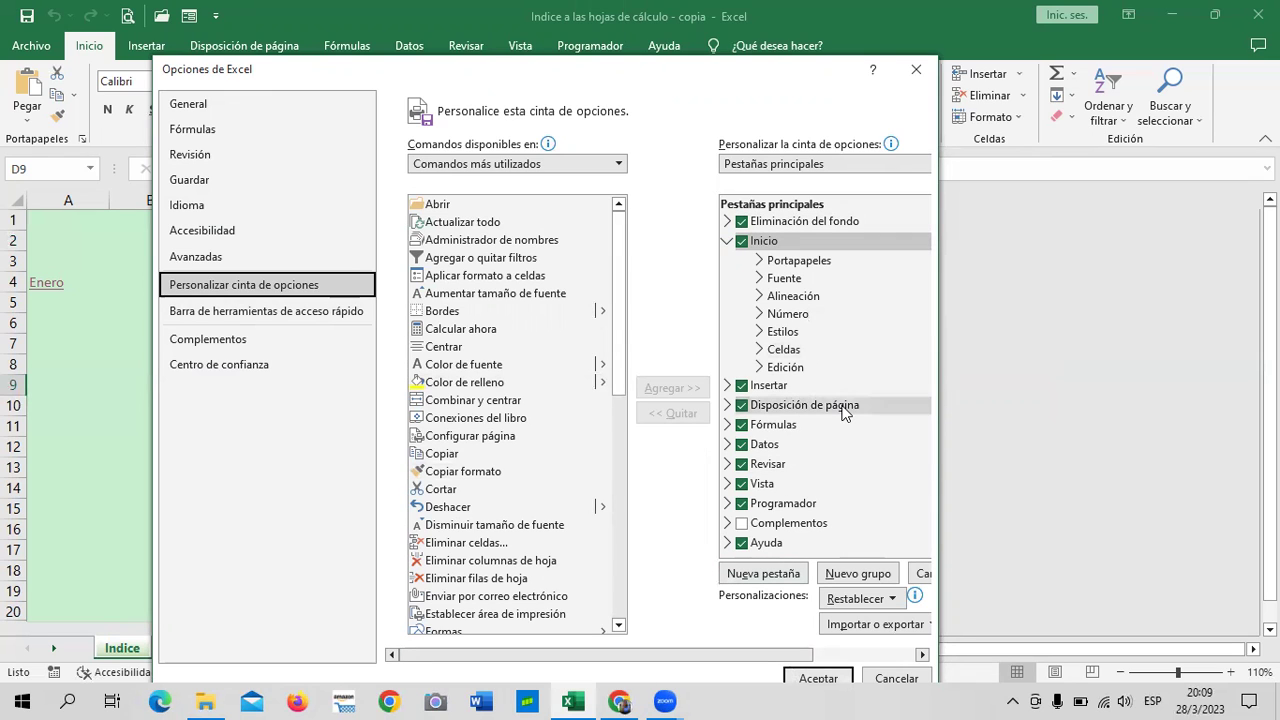
click(836, 680)
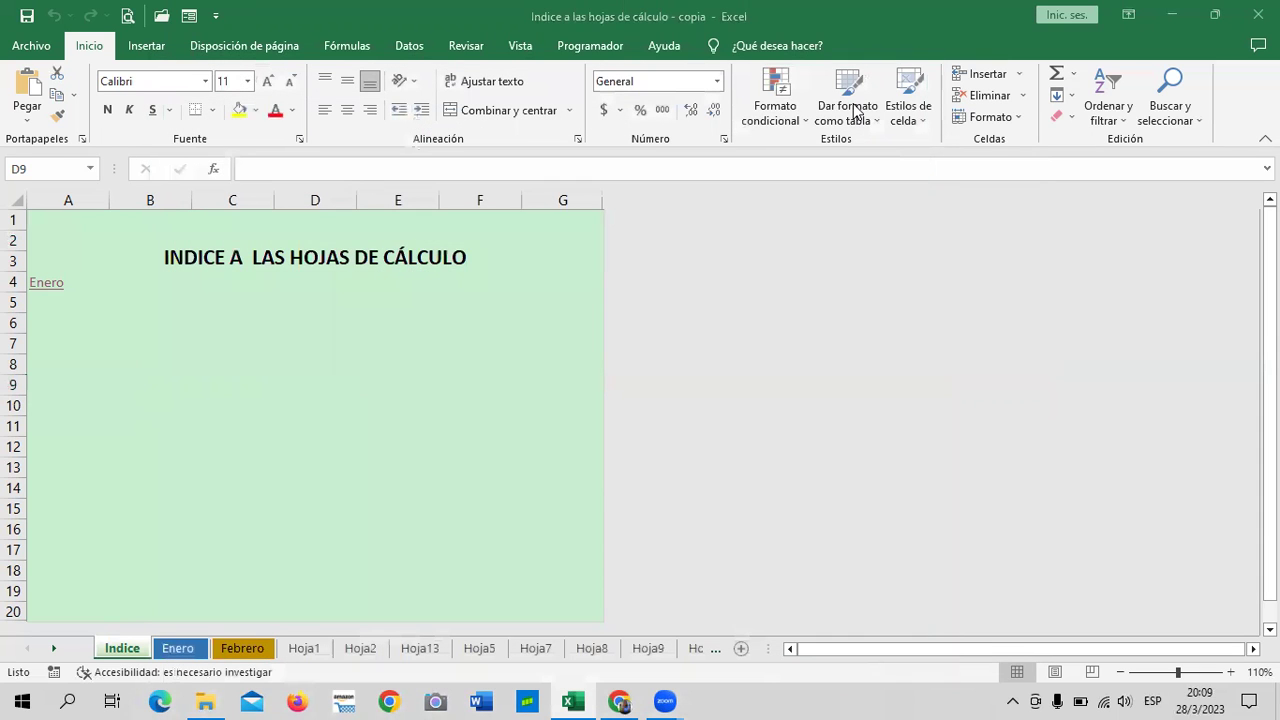
Switch to the lesson 3.3 Objetivo de la lección page in Chrome.
click(619, 701)
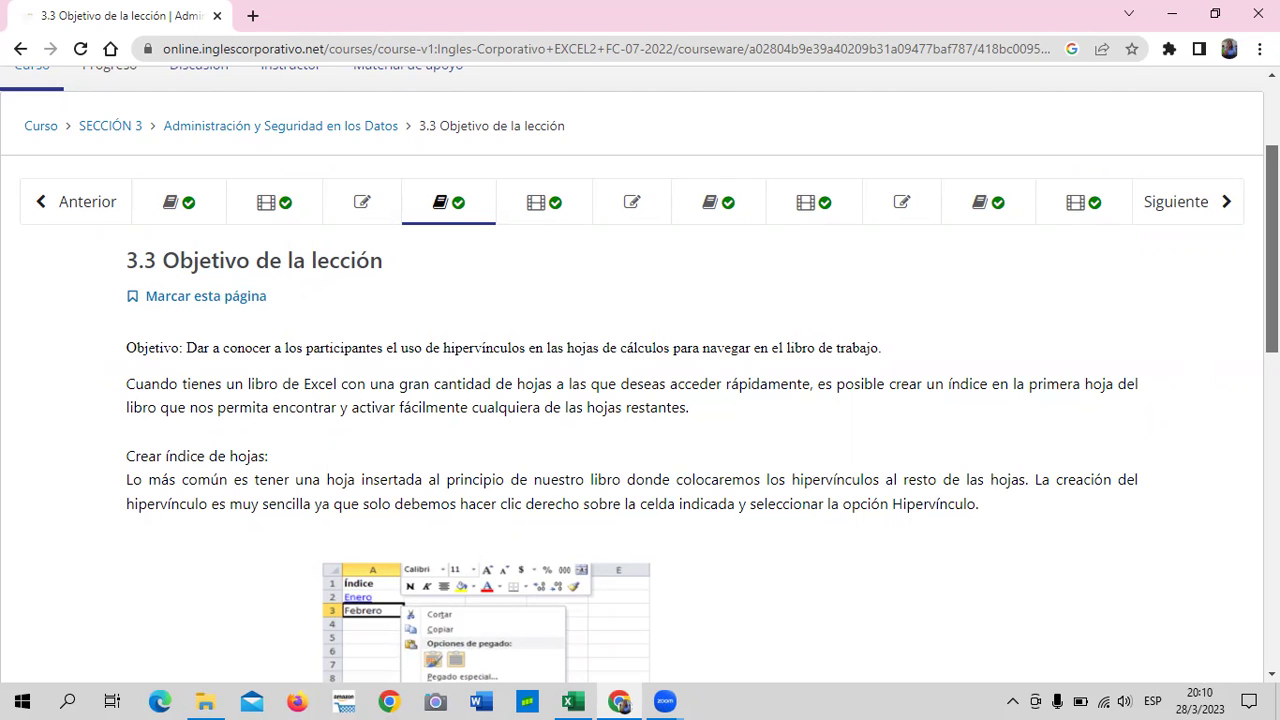
Scroll the lesson down to the shortcut-menu and Insertar hipervínculo screenshots.
scroll(1272, 300, down, 3)
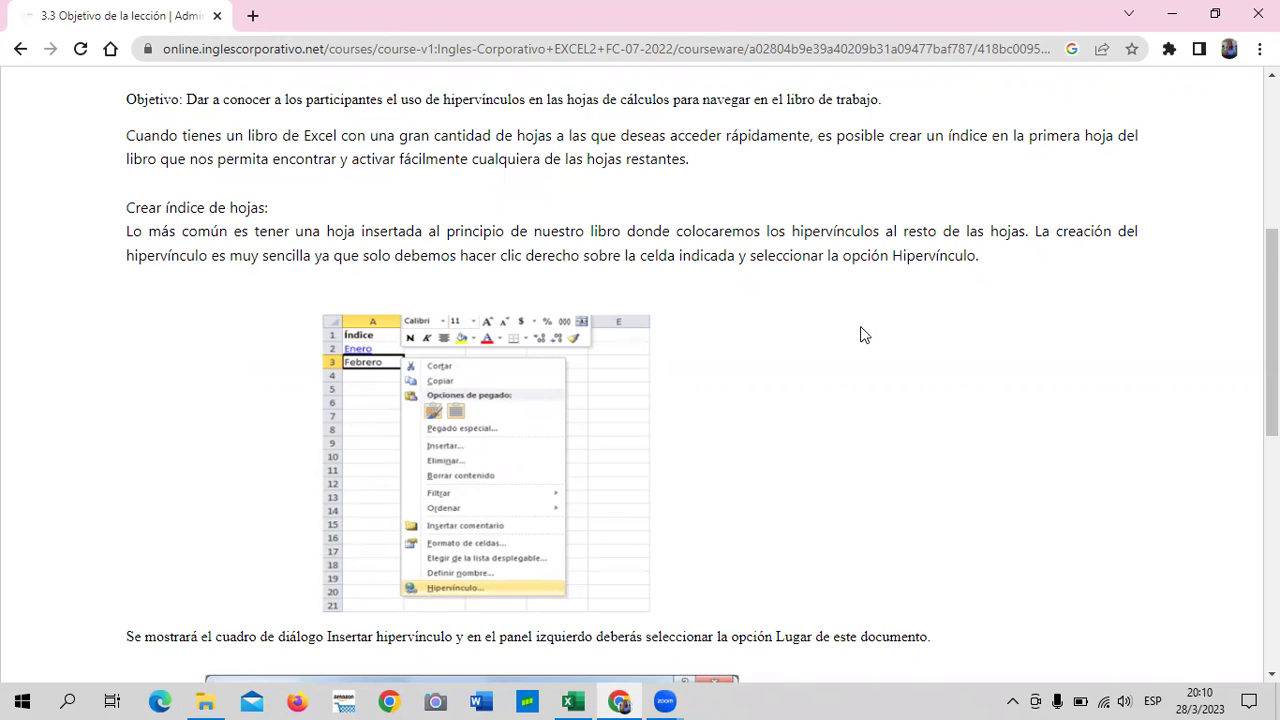
scroll(861, 334, down, 1)
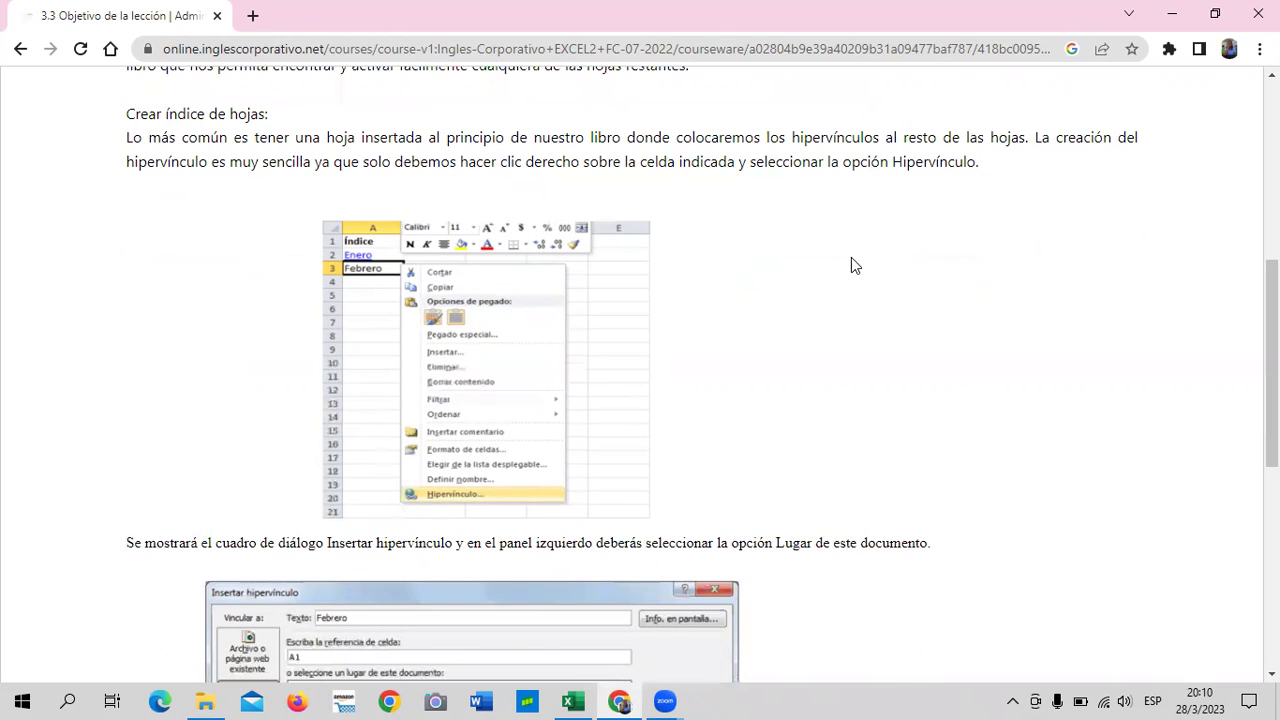
scroll(932, 260, down, 1)
scroll(935, 270, up, 1)
scroll(935, 270, down, 1)
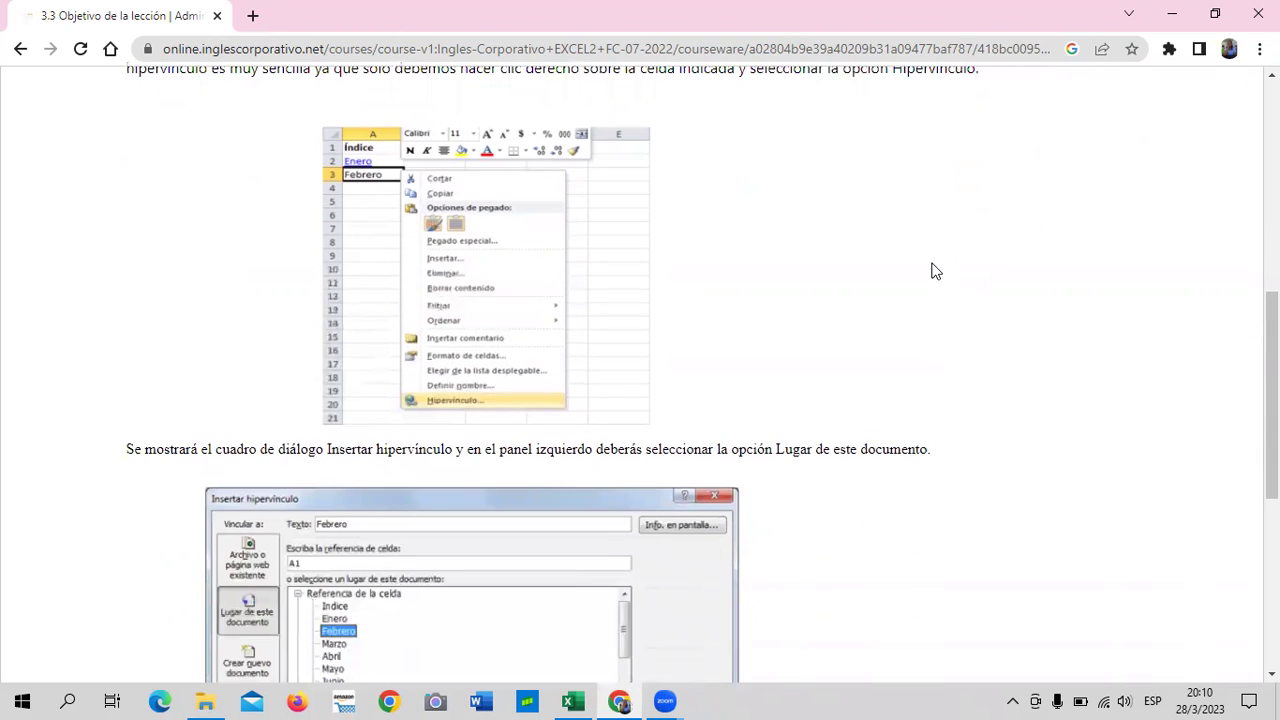
scroll(935, 270, down, 2)
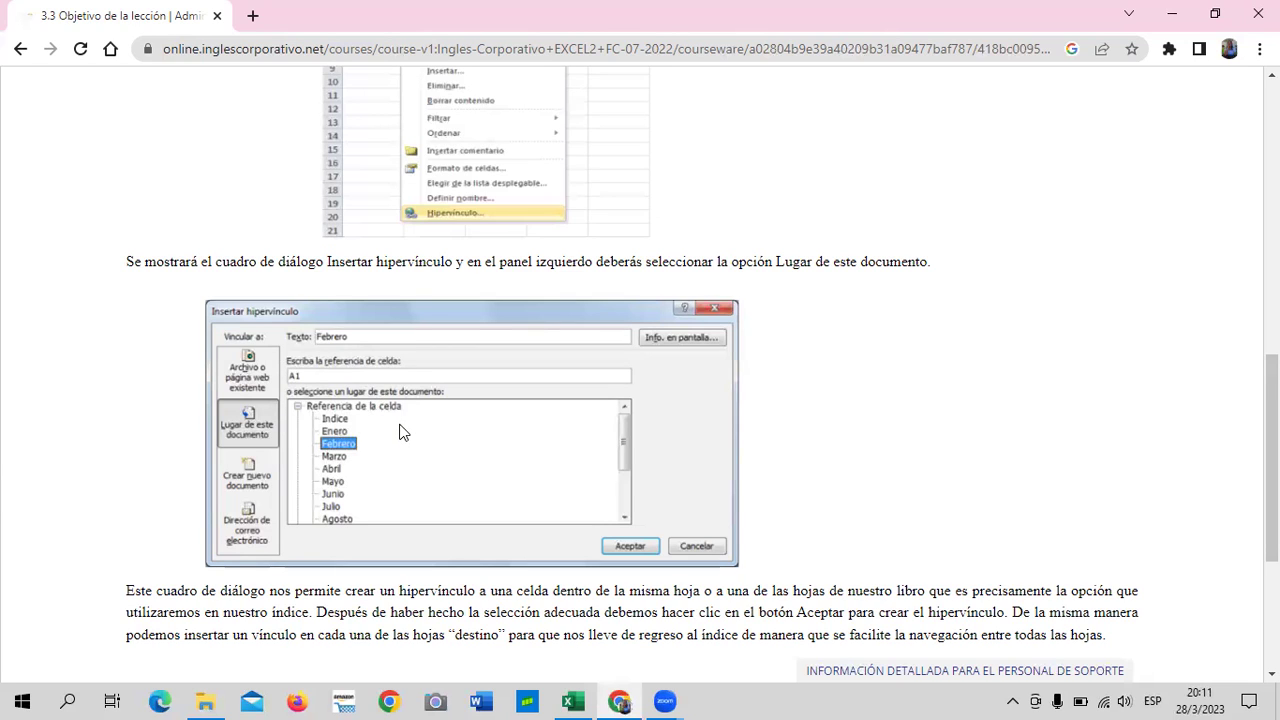
Bring the Excel workbook's Indice sheet back to the front.
click(572, 701)
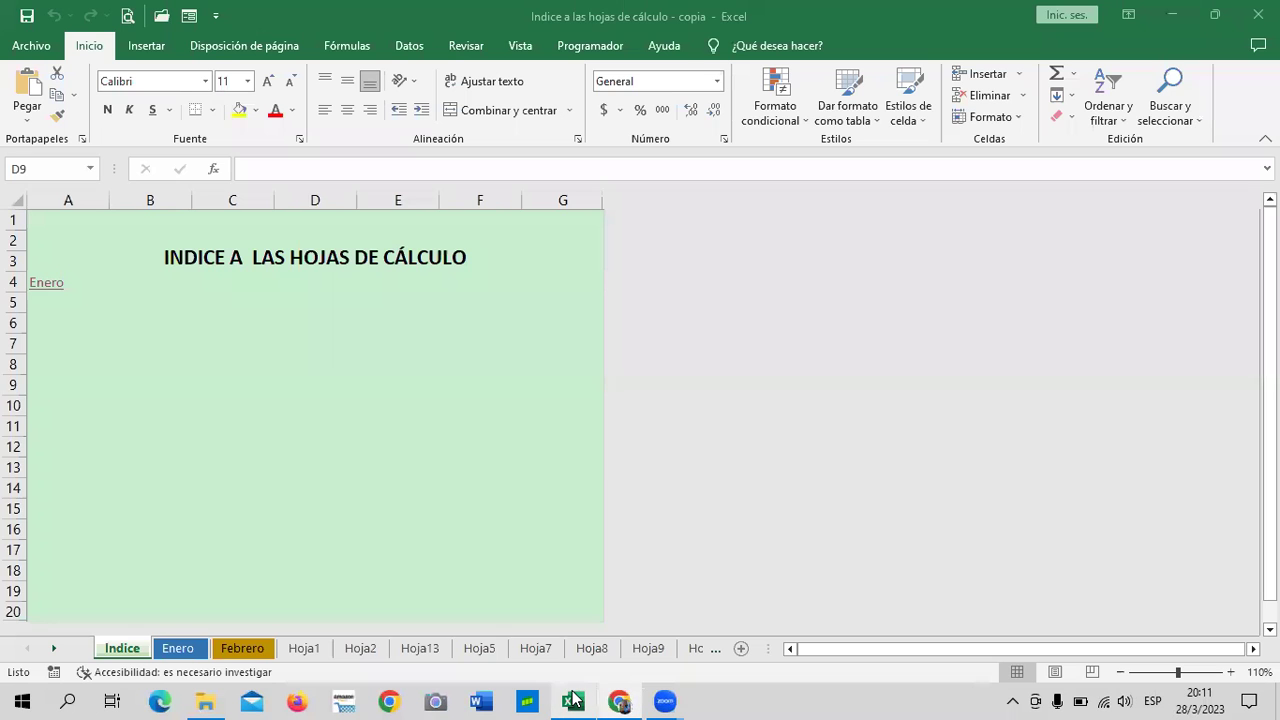
Switch to the Hoja5 sheet and jump to cell B1000 via the Name Box.
click(487, 652)
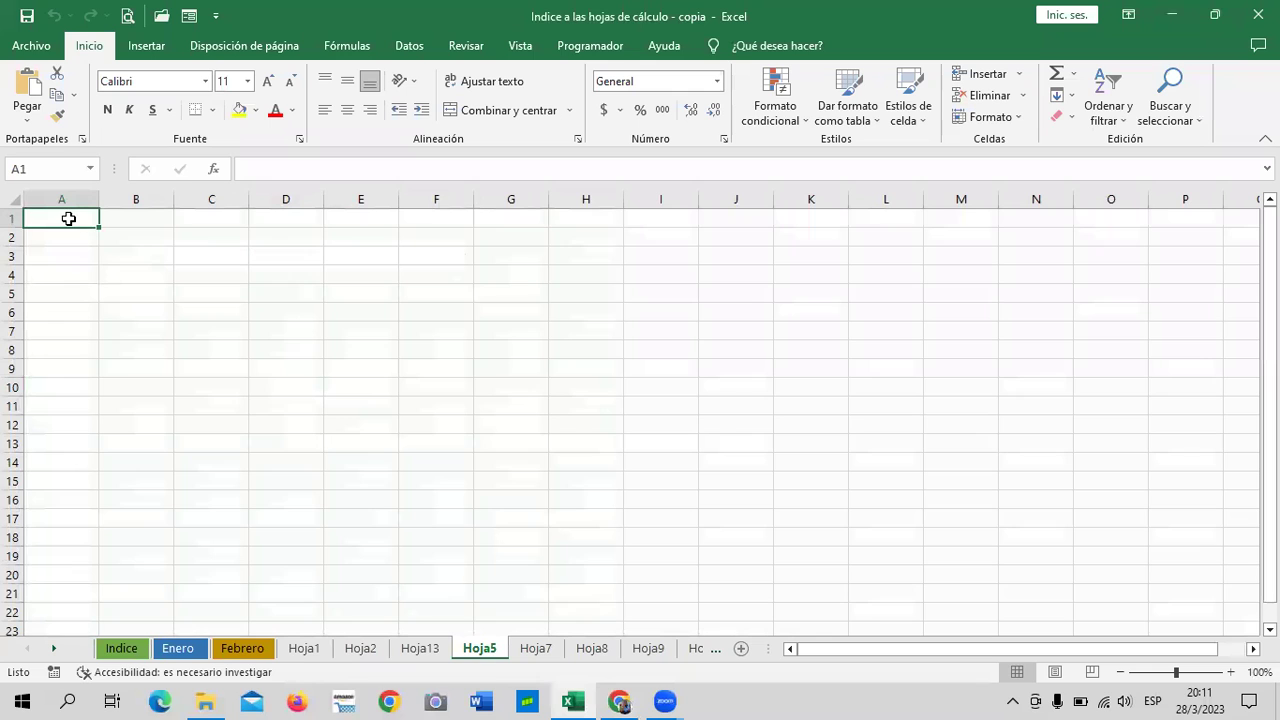
scroll(280, 394, down, 12)
scroll(280, 391, down, 11)
scroll(280, 391, down, 7)
scroll(17, 306, down, 5)
click(65, 170)
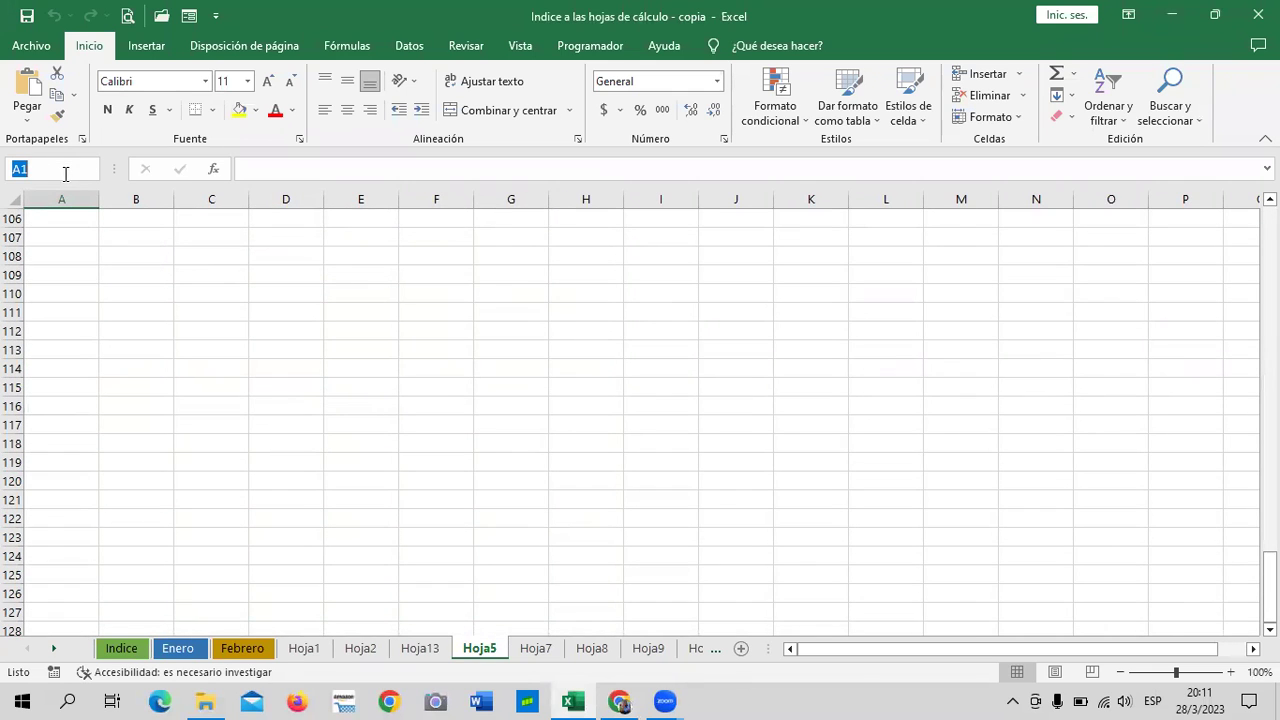
key(BackSpace)
text(b1000)
key(Return)
Jump back to cell A1 through the Name Box, then select F5 and A1.
scroll(393, 466, up, 1)
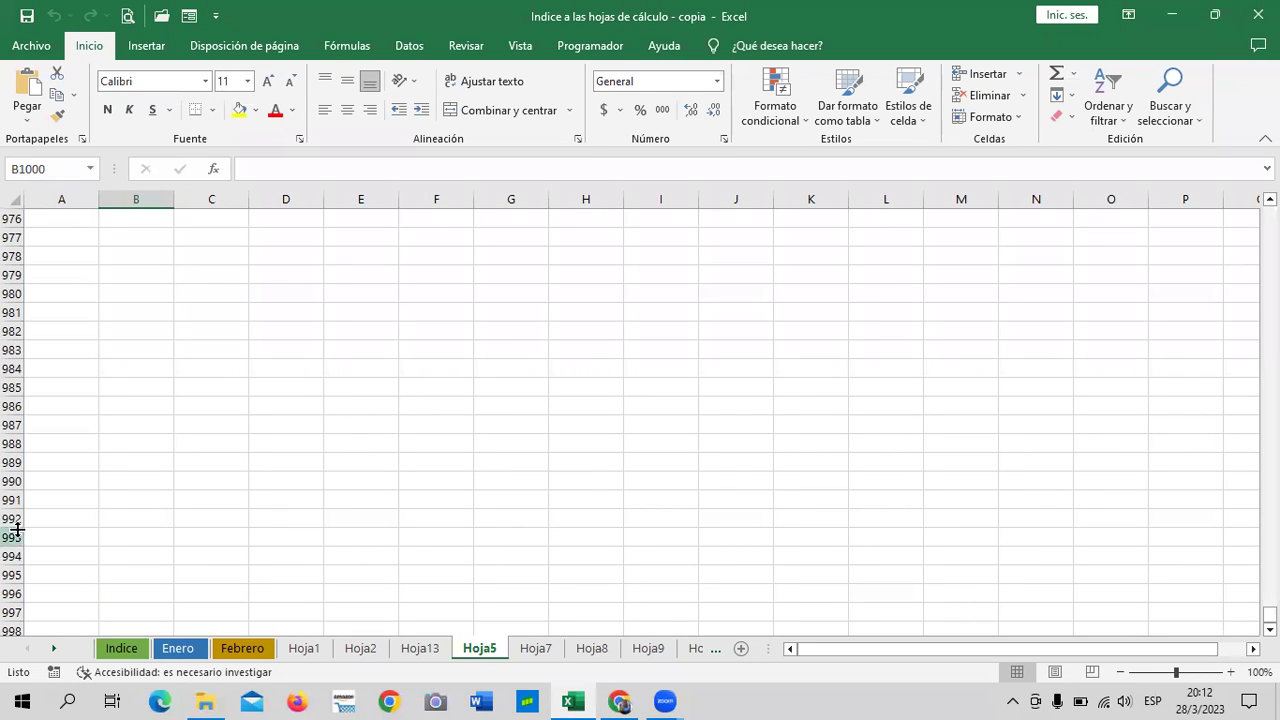
scroll(91, 506, down, 1)
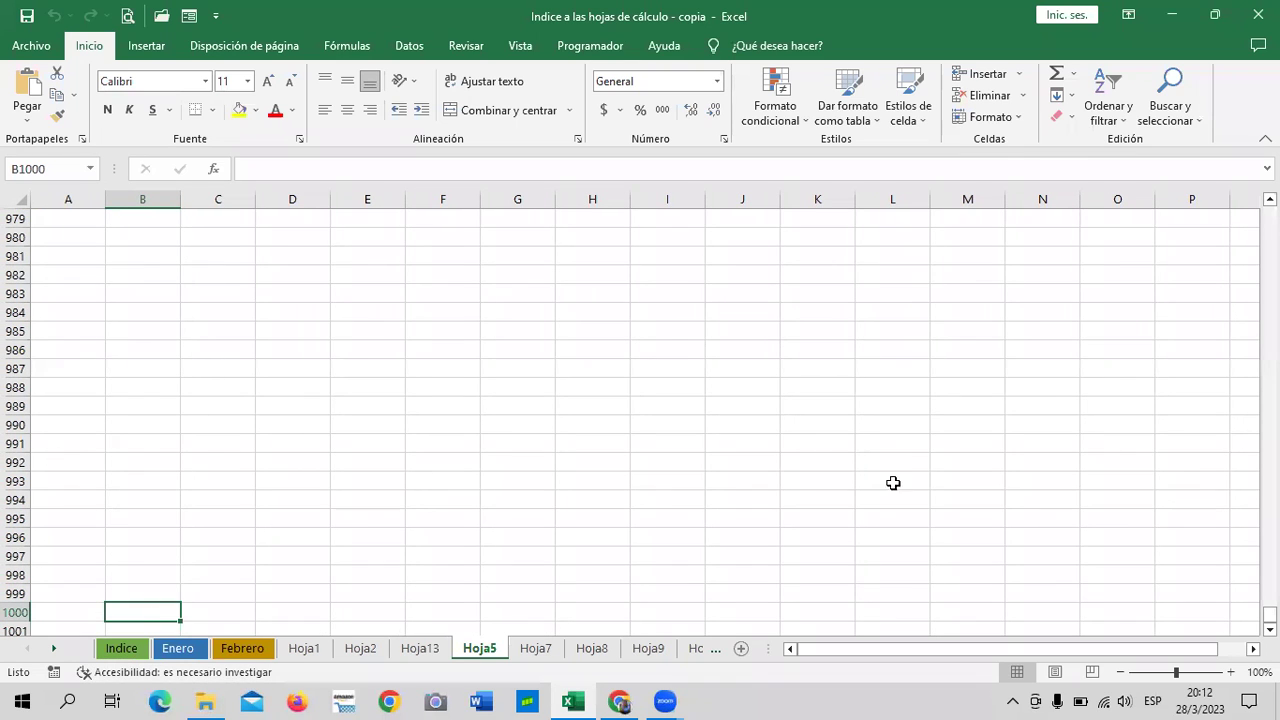
click(47, 167)
key(BackSpace)
text(a1)
key(Return)
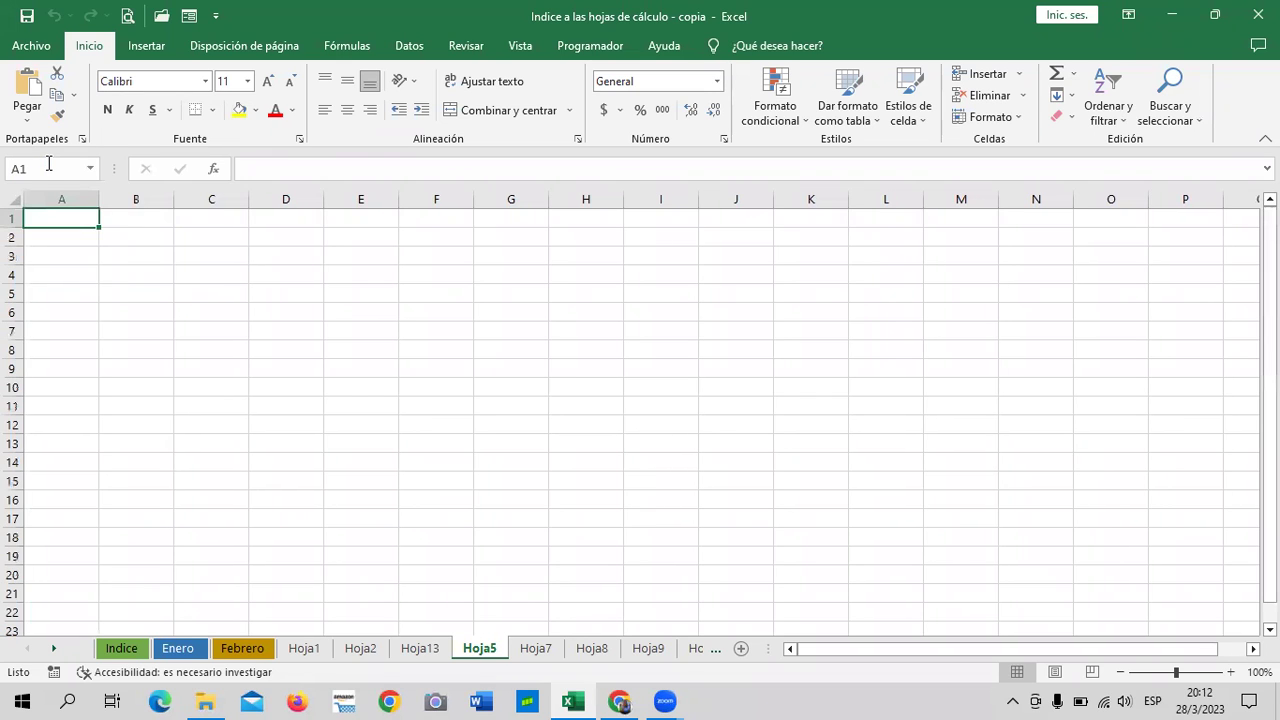
click(402, 290)
click(79, 213)
Enter A1500 in the Name Box to go down to that cell.
click(58, 168)
key(BackSpace)
text(a)
key(BackSpace)
text(A1500)
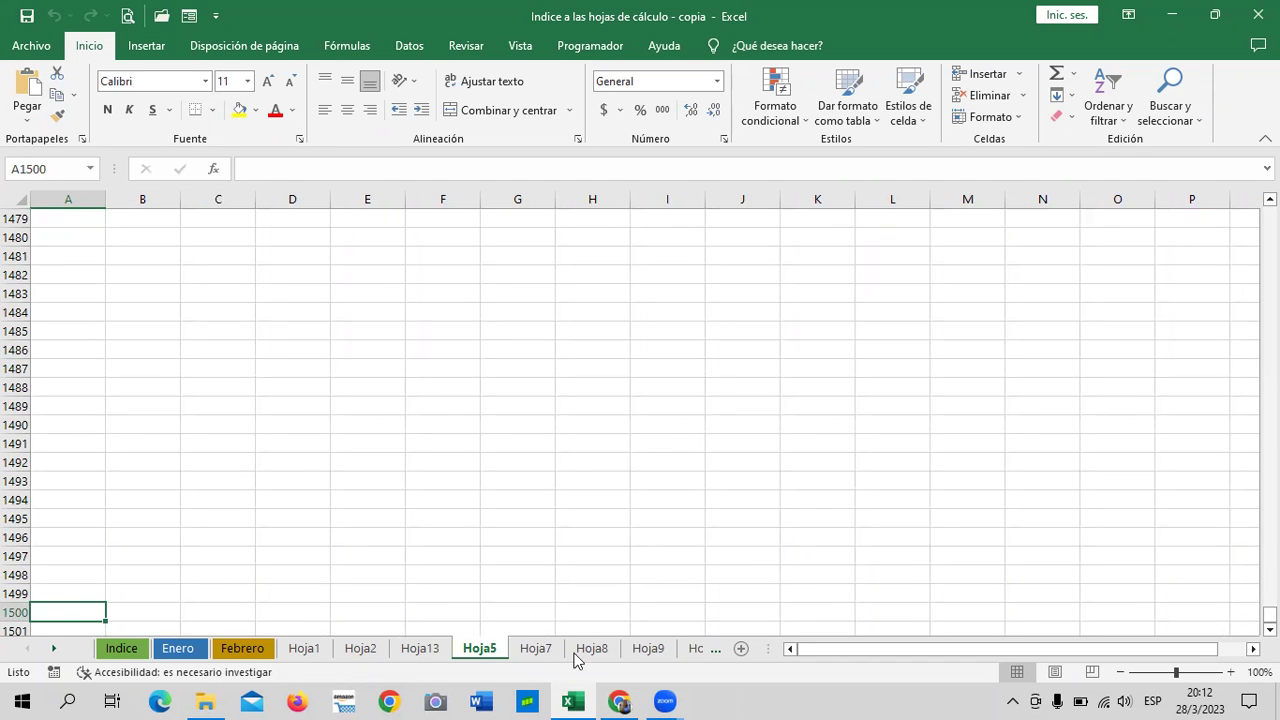
Check the Insert Hyperlink lesson in Chrome, then bring the Excel workbook back in front.
mouse_move(621, 700)
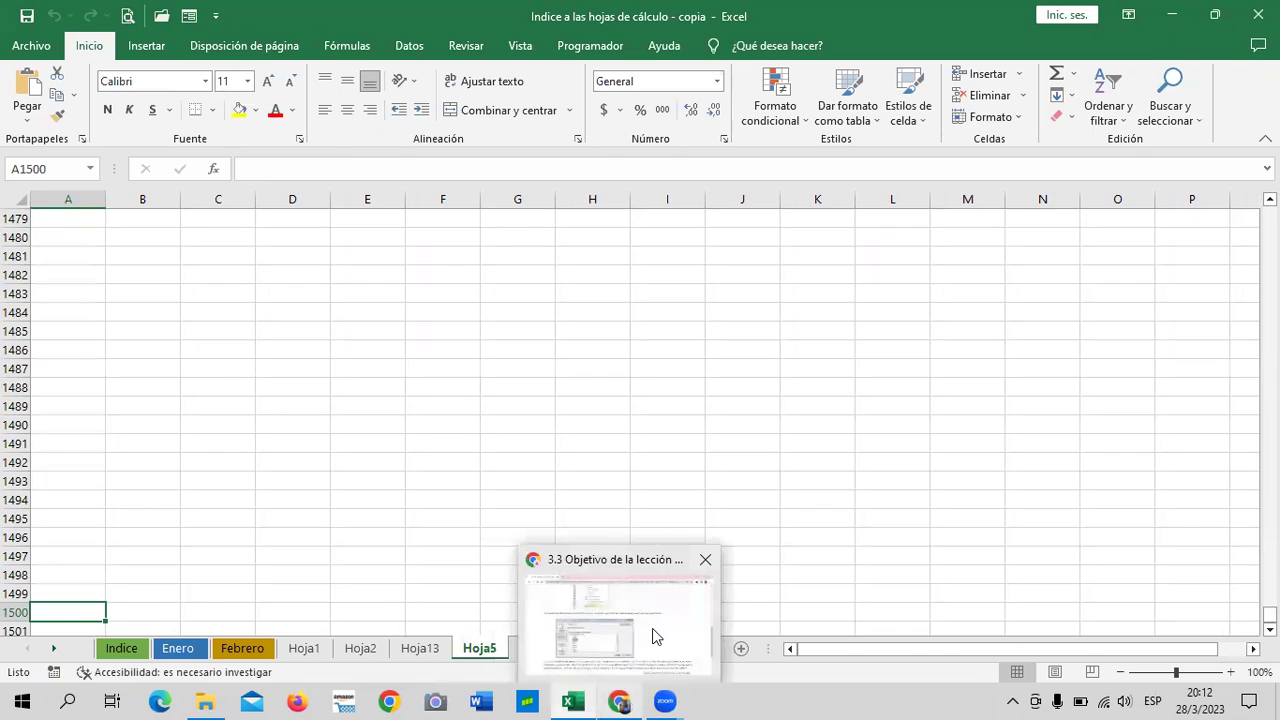
click(652, 628)
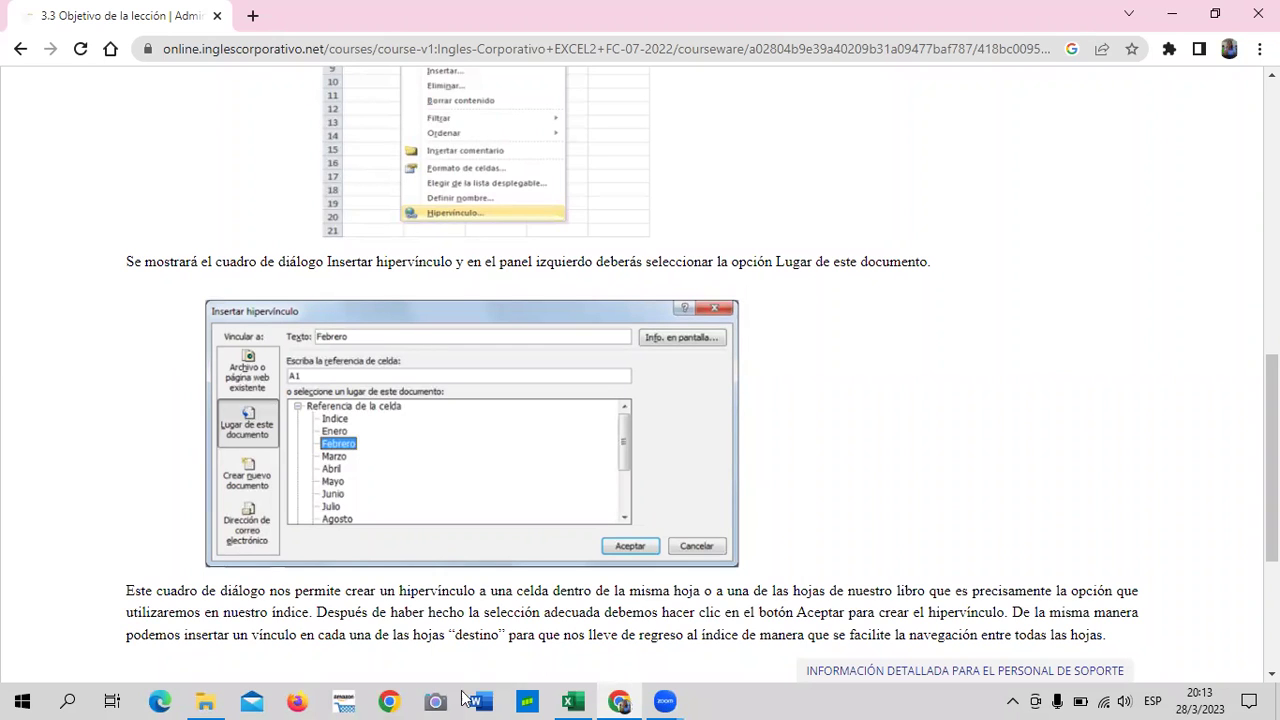
click(580, 700)
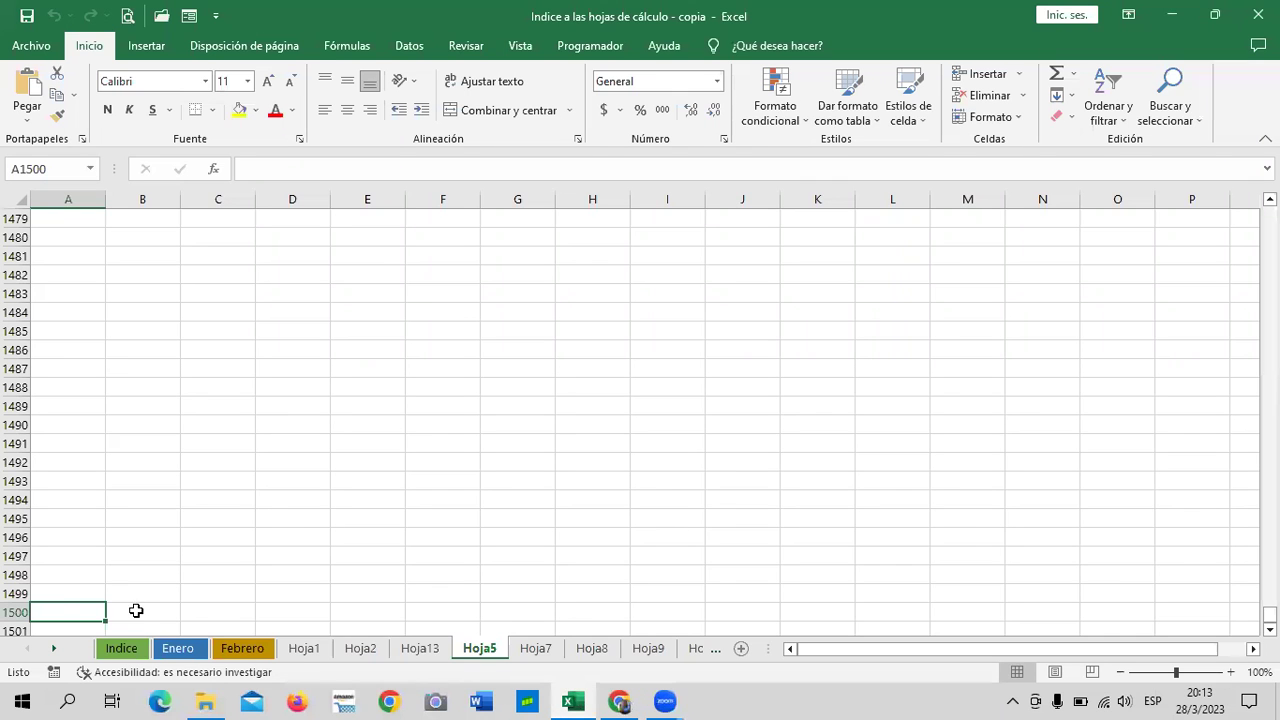
scroll(200, 554, up, 12)
scroll(200, 556, up, 8)
scroll(200, 558, up, 9)
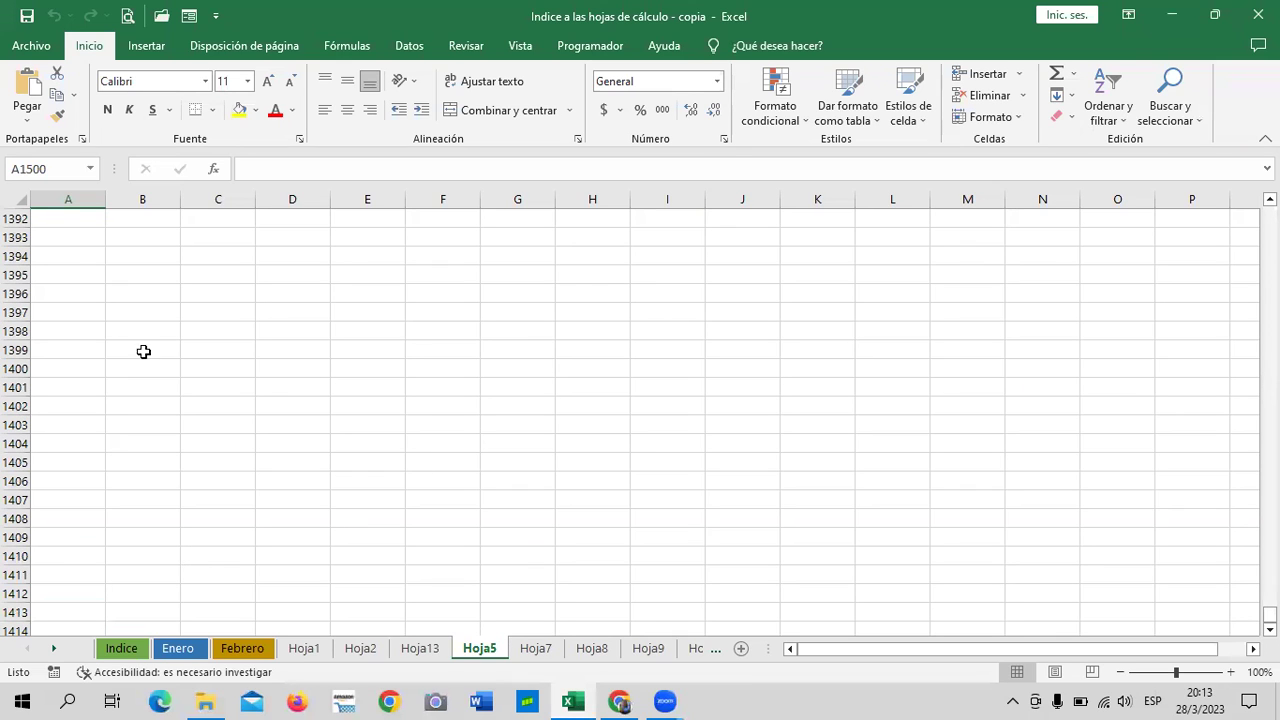
click(73, 168)
key(BackSpace)
text(A1)
key(Return)
text(})
key(BackSpace)
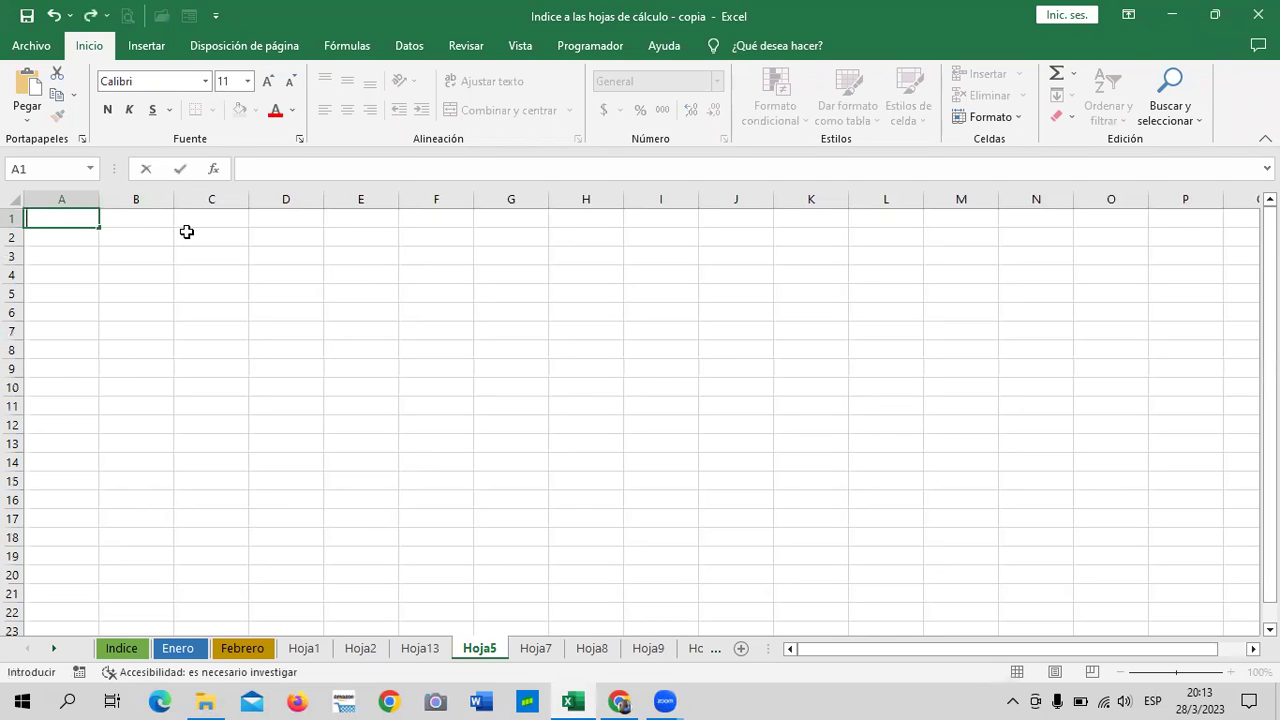
click(183, 306)
scroll(151, 323, down, 1)
scroll(180, 335, down, 6)
scroll(214, 360, down, 16)
scroll(214, 378, down, 16)
scroll(220, 379, down, 15)
scroll(224, 378, down, 7)
scroll(226, 374, down, 7)
scroll(228, 376, down, 12)
scroll(226, 374, up, 7)
scroll(223, 371, up, 16)
scroll(225, 360, up, 15)
scroll(214, 316, up, 9)
scroll(214, 316, up, 16)
scroll(217, 311, up, 14)
scroll(223, 309, up, 3)
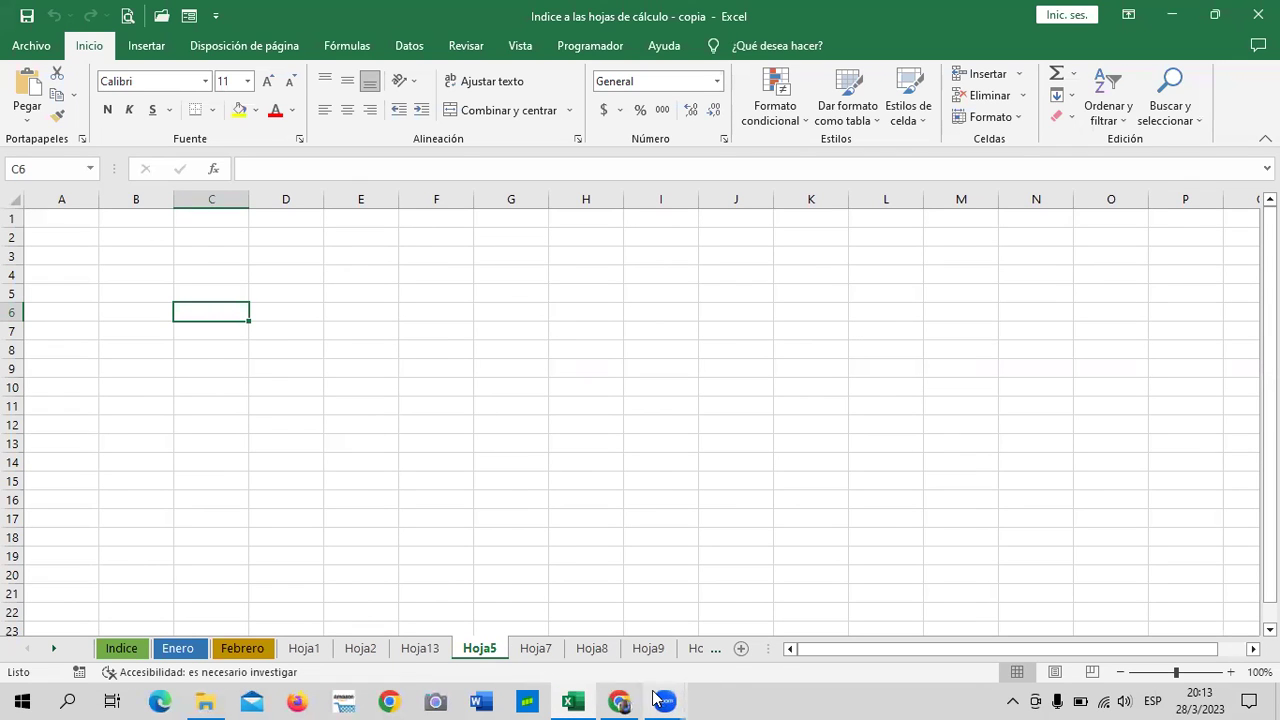
Bring back the Chrome lesson on the Insert Hyperlink dialog and scroll through it.
mouse_move(620, 700)
click(652, 627)
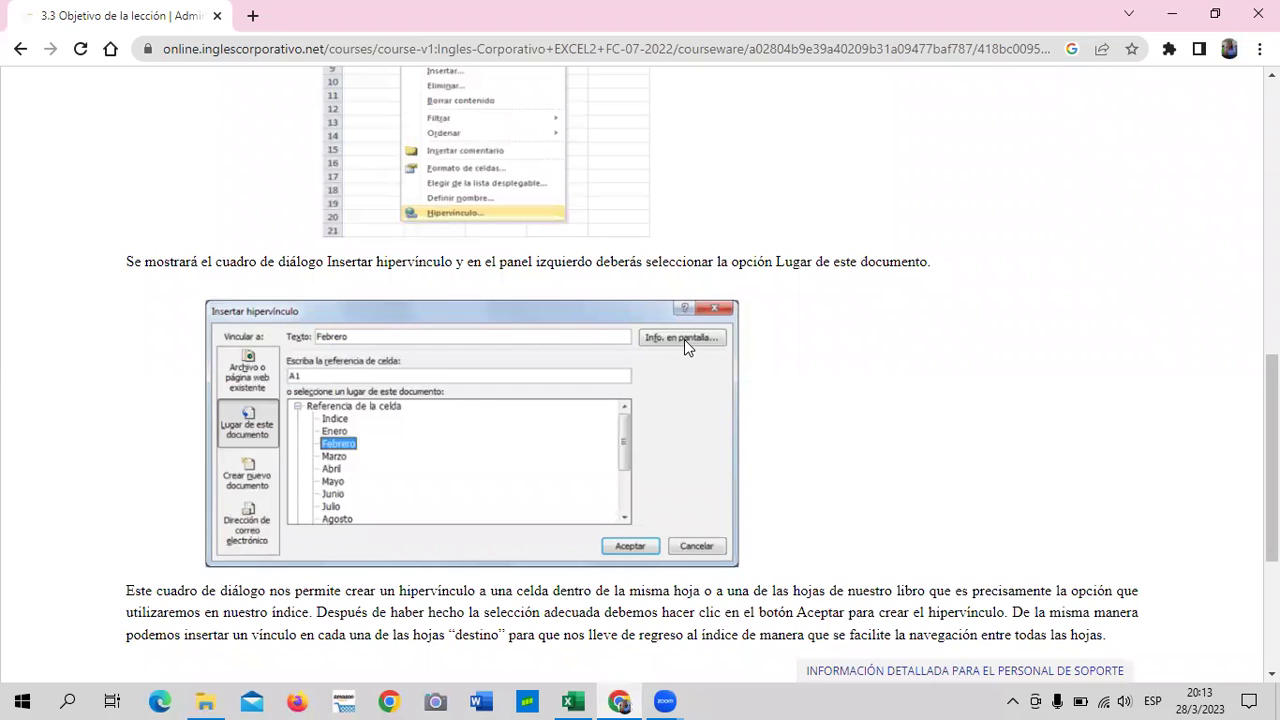
scroll(684, 337, up, 1)
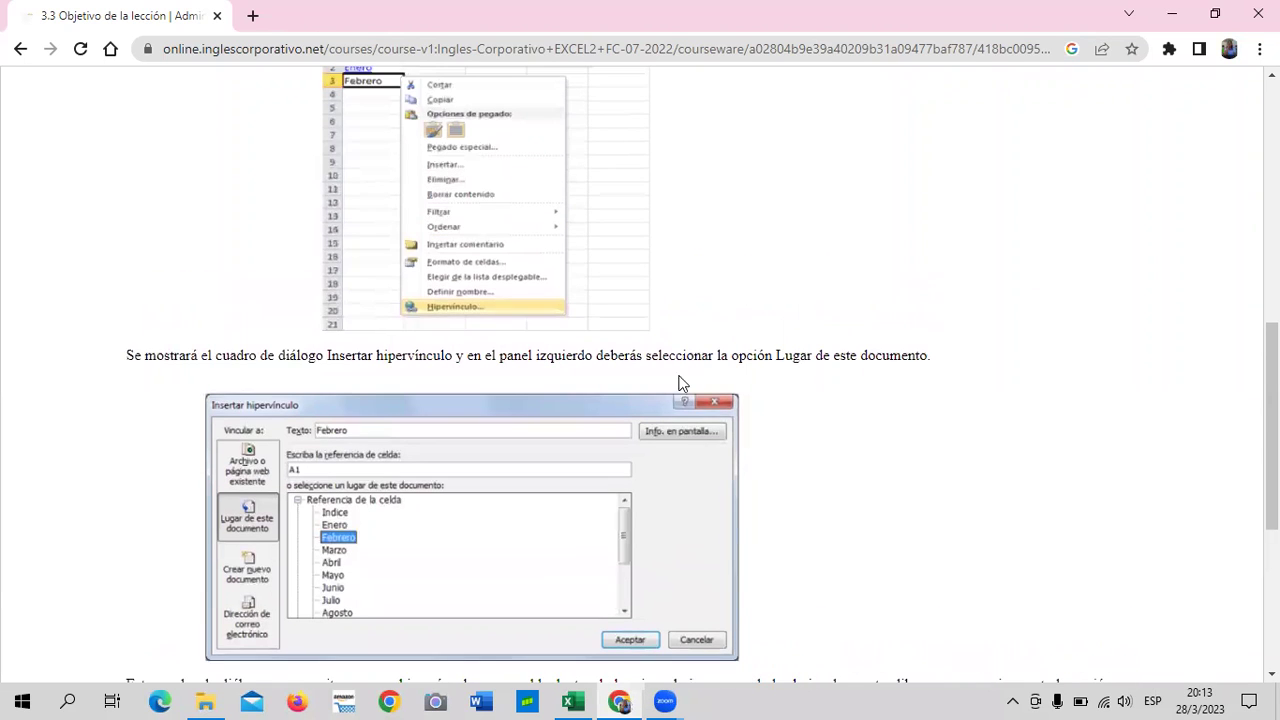
scroll(886, 451, down, 1)
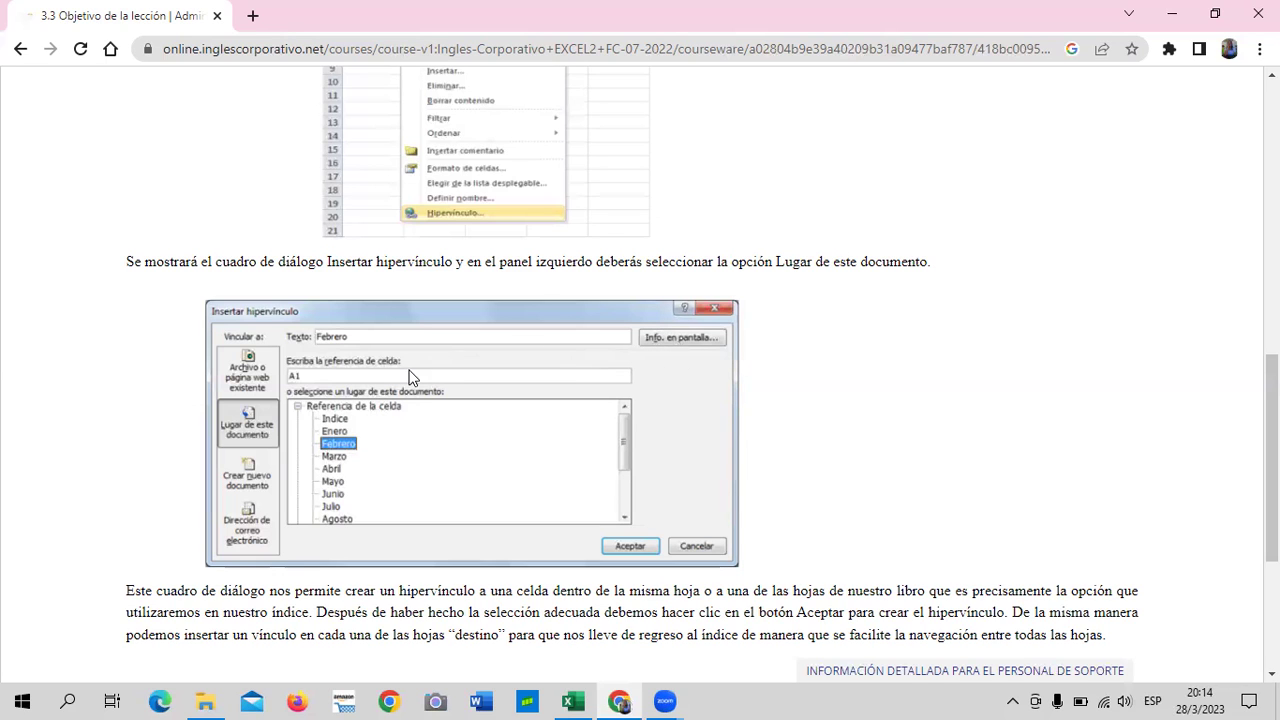
Go to lesson 3.4 Creación de indices con vinculos and scroll down to its practice-file link.
scroll(448, 493, down, 3)
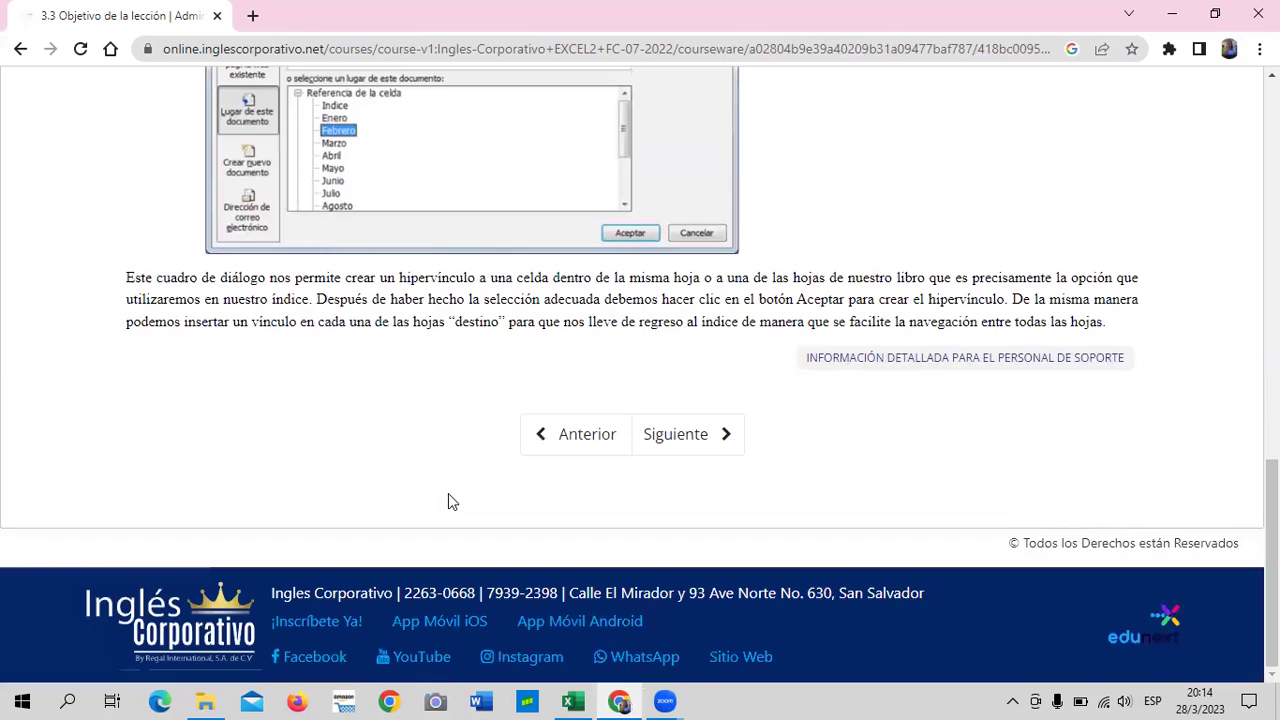
scroll(448, 493, up, 1)
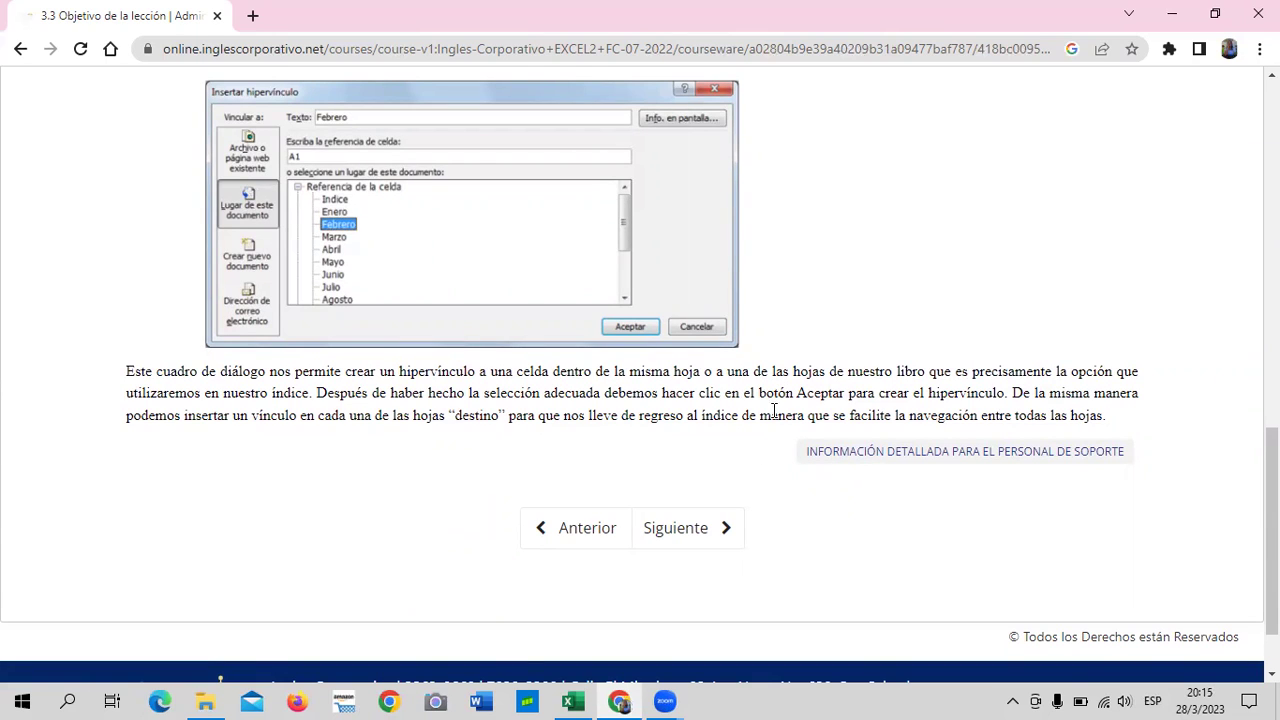
click(688, 540)
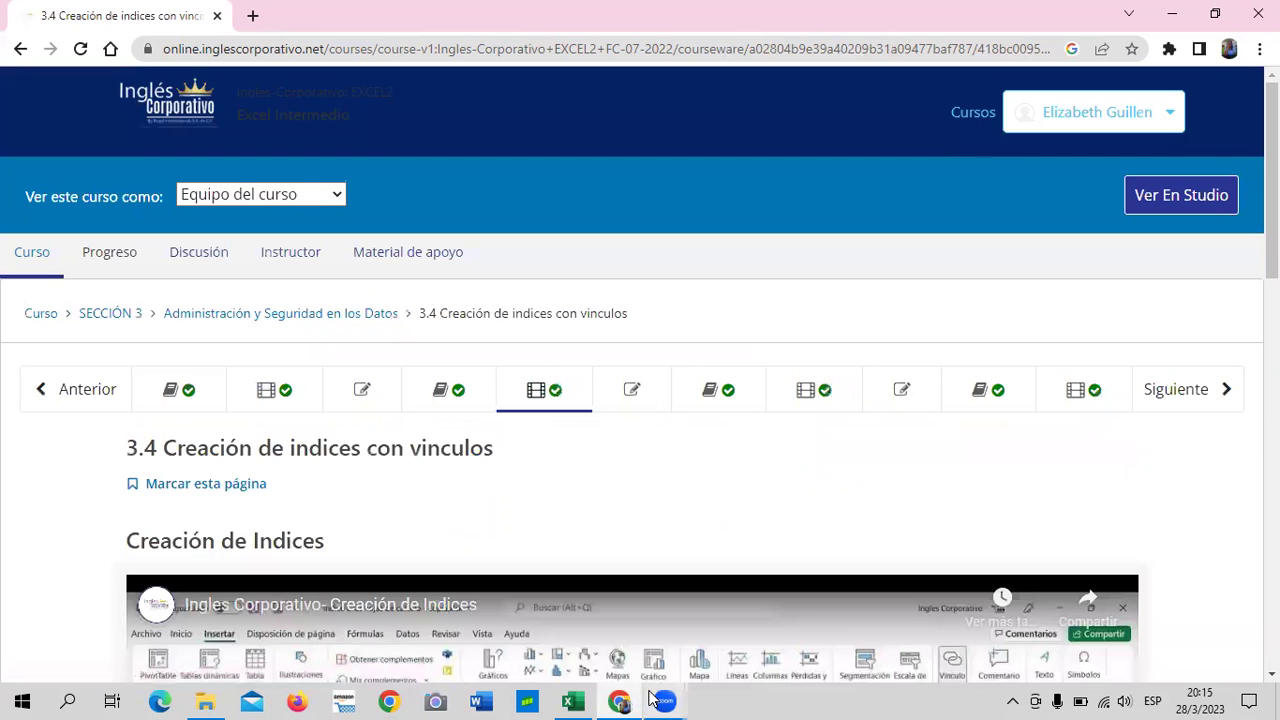
scroll(650, 607, down, 5)
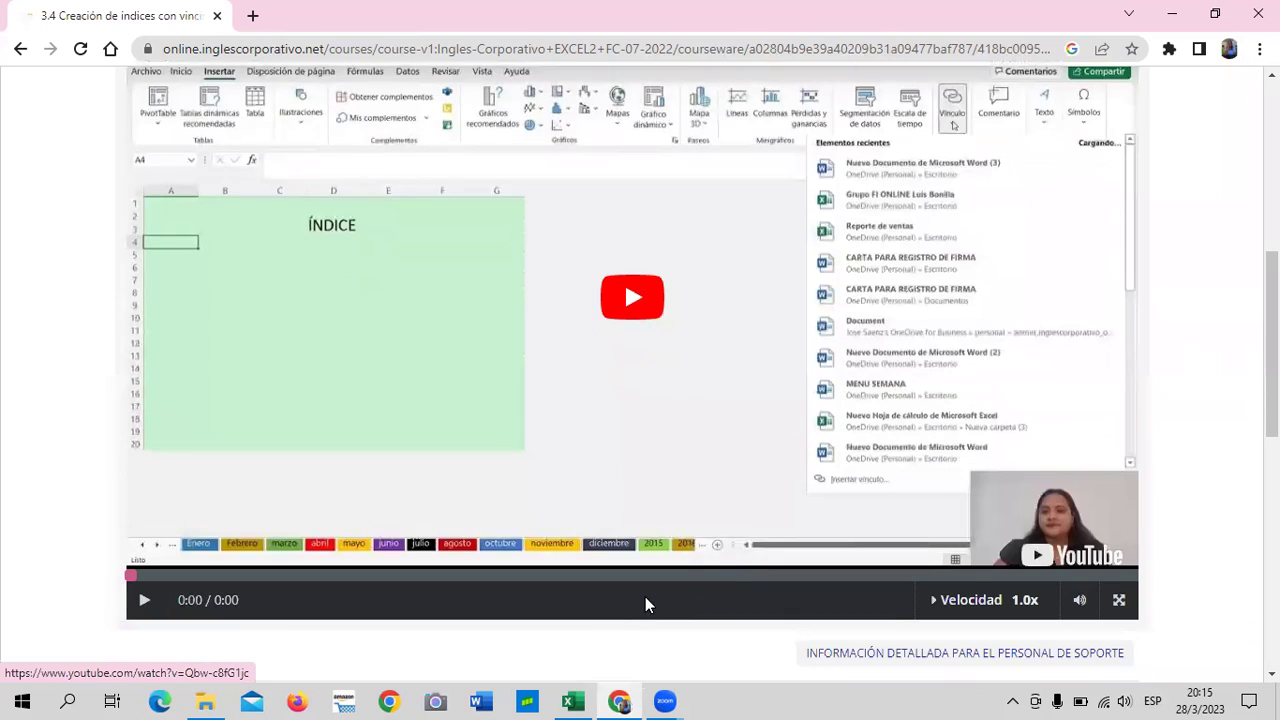
scroll(645, 603, down, 4)
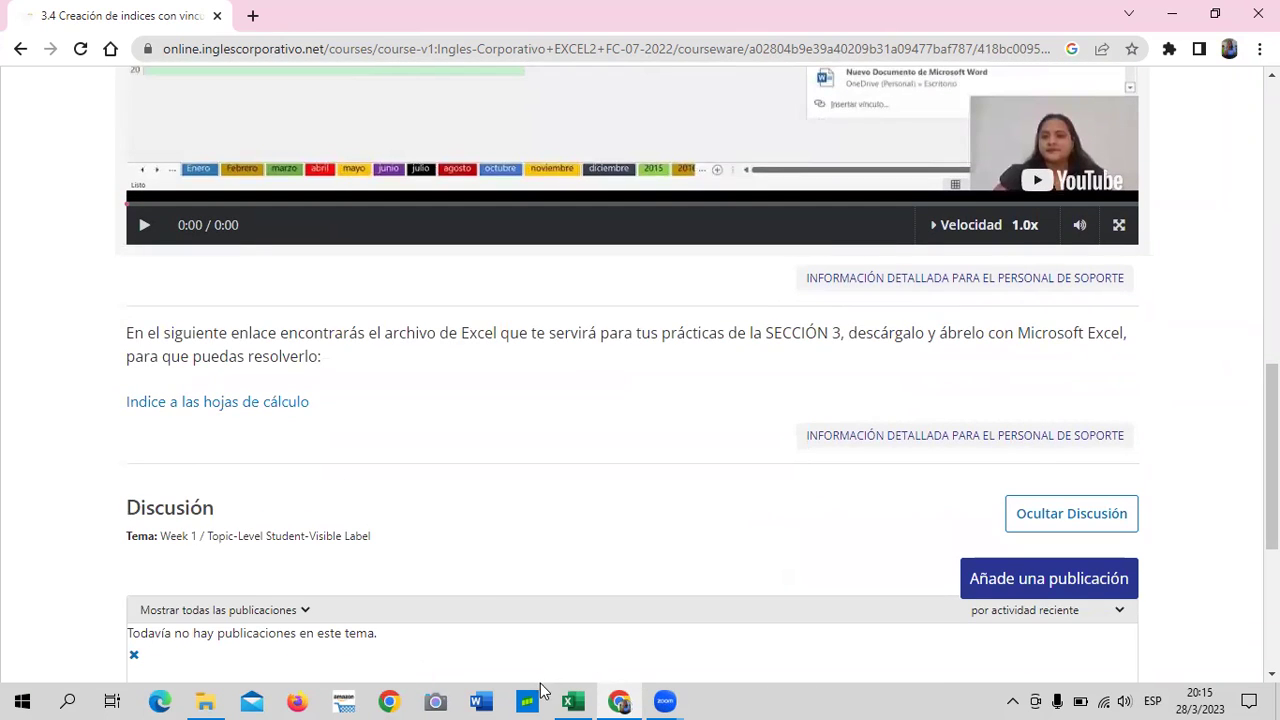
Bring Excel forward, scroll the sheet tabs back to the start, and open Indice, then Enero.
mouse_move(573, 701)
click(577, 636)
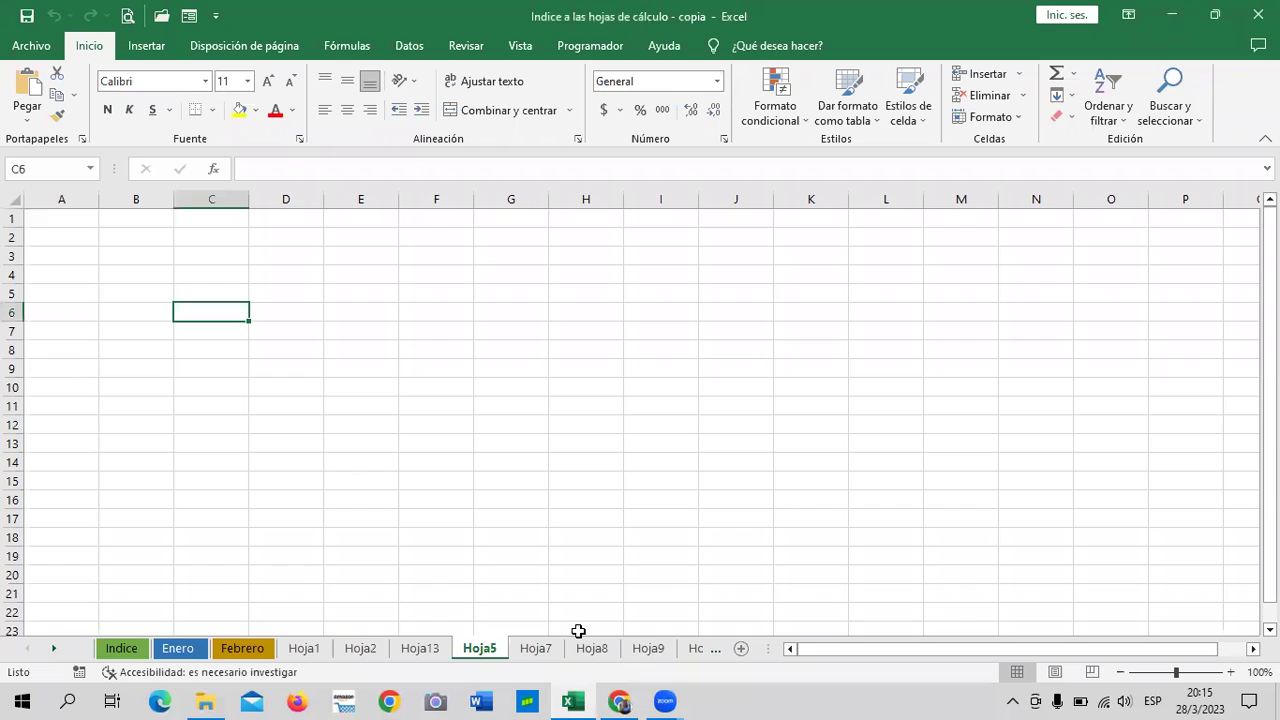
click(53, 650)
click(53, 650)
click(27, 652)
click(27, 652)
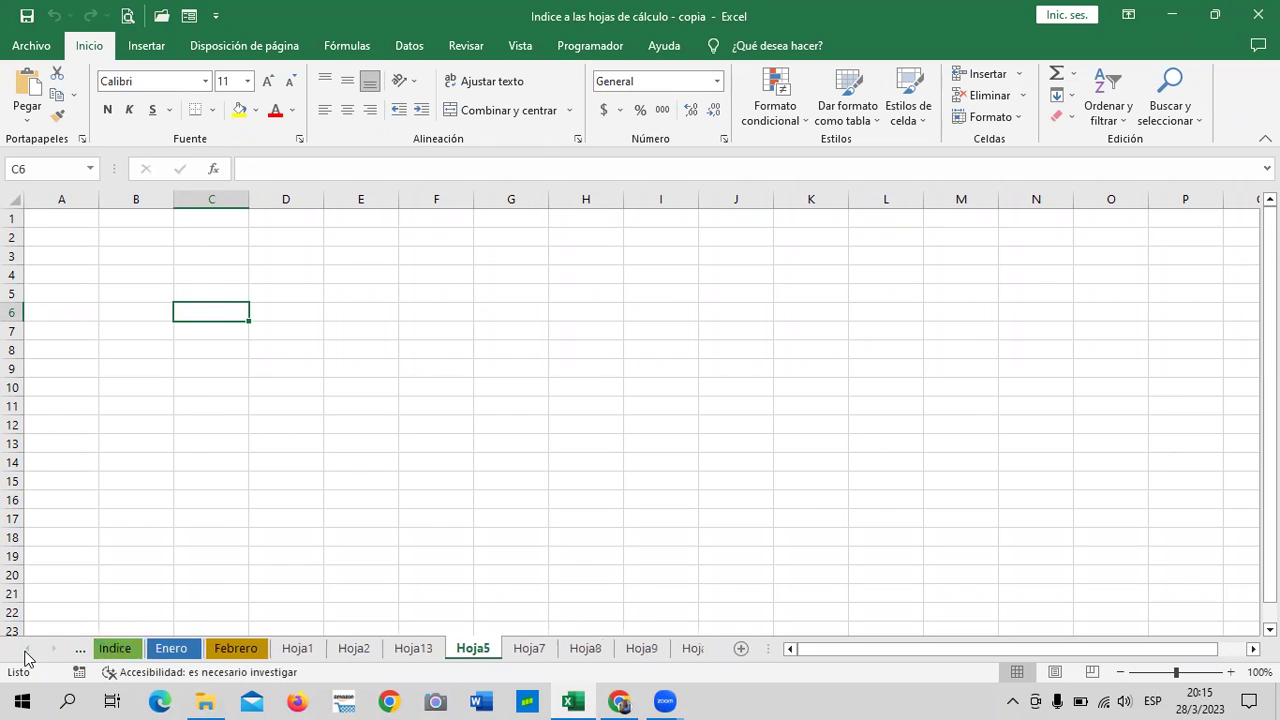
click(110, 650)
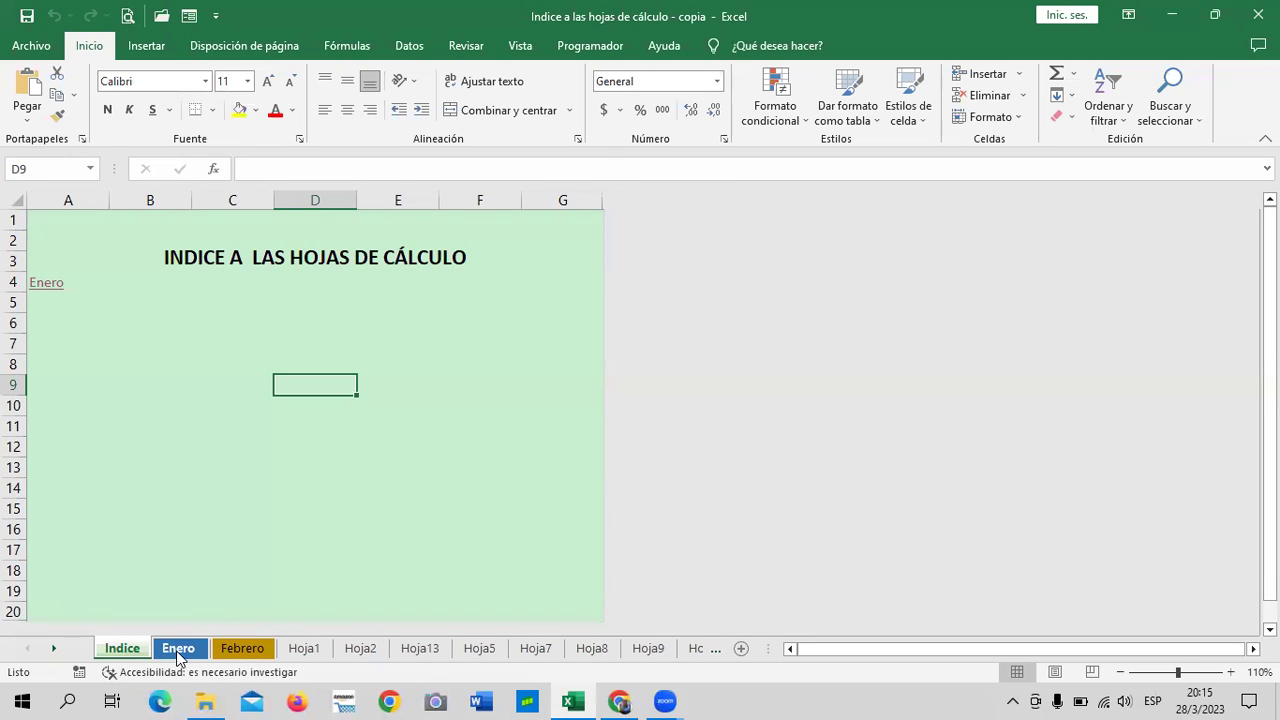
click(178, 650)
Rename Hoja1 to Marzo and Hoja2 to Abril.
click(251, 649)
right_click(318, 650)
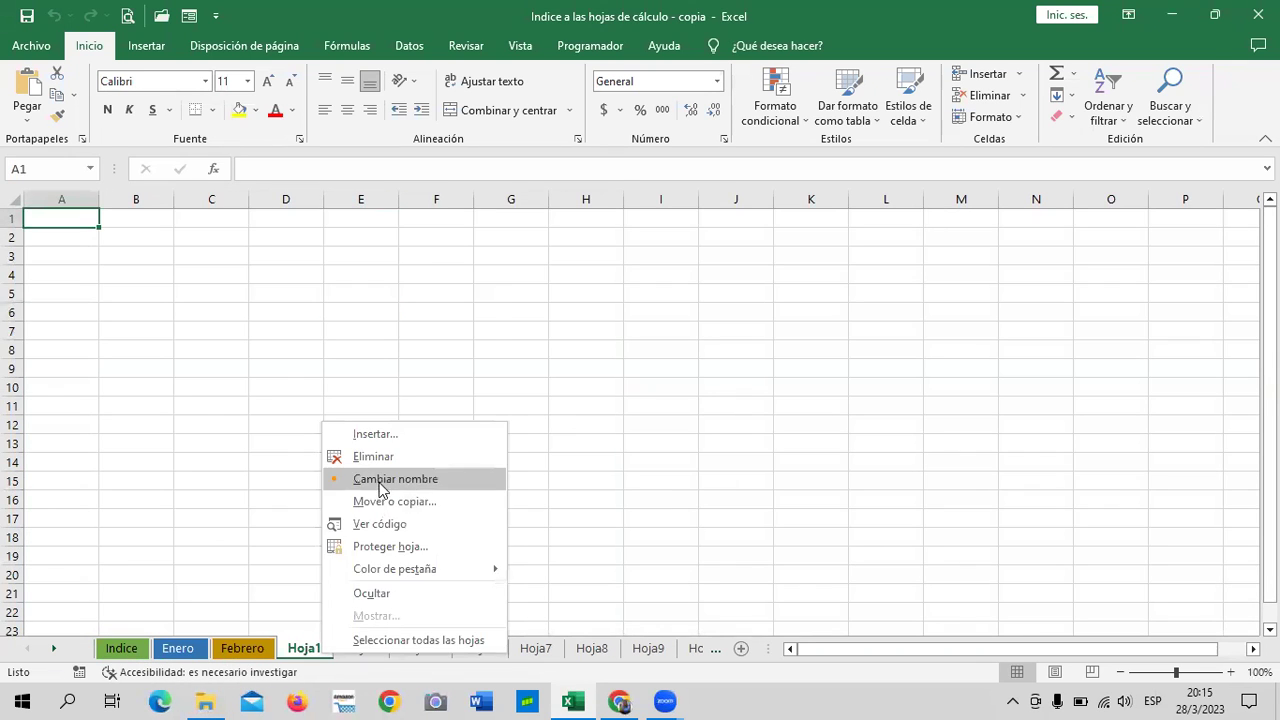
click(380, 479)
text(mar)
key(BackSpace)
key(BackSpace)
key(BackSpace)
text(Marzo)
key(Return)
click(504, 466)
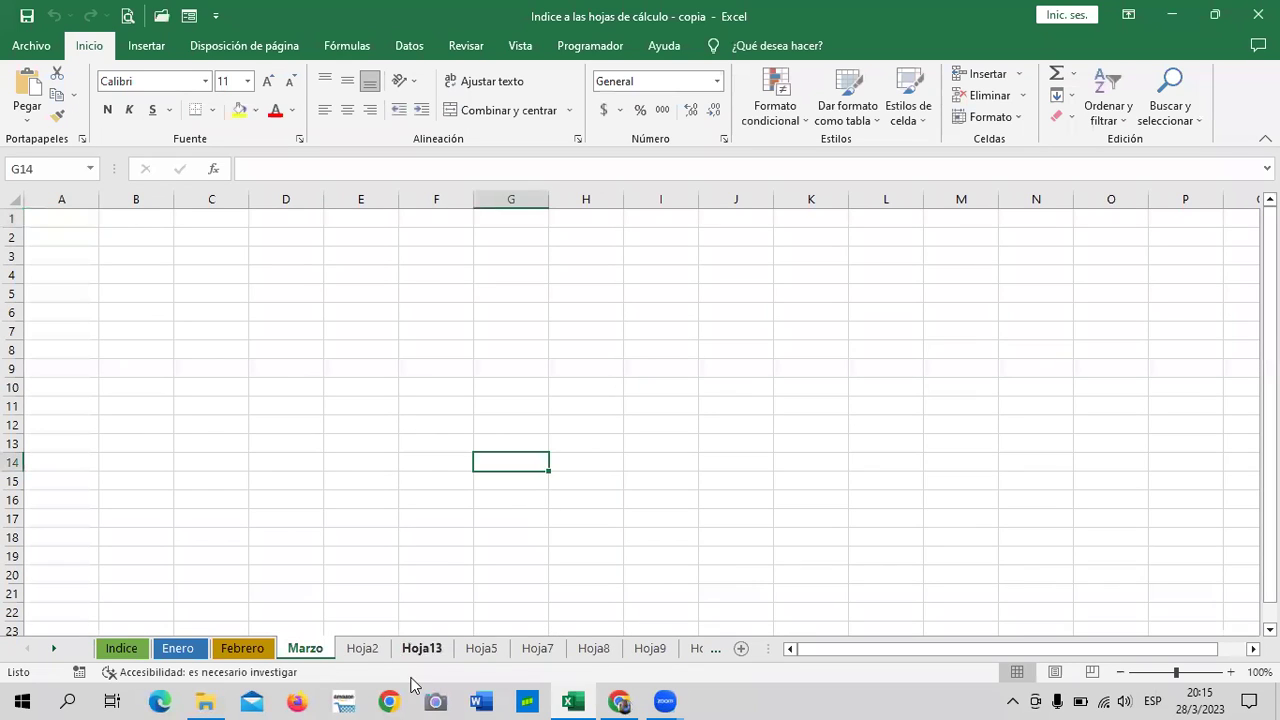
right_click(363, 648)
click(443, 476)
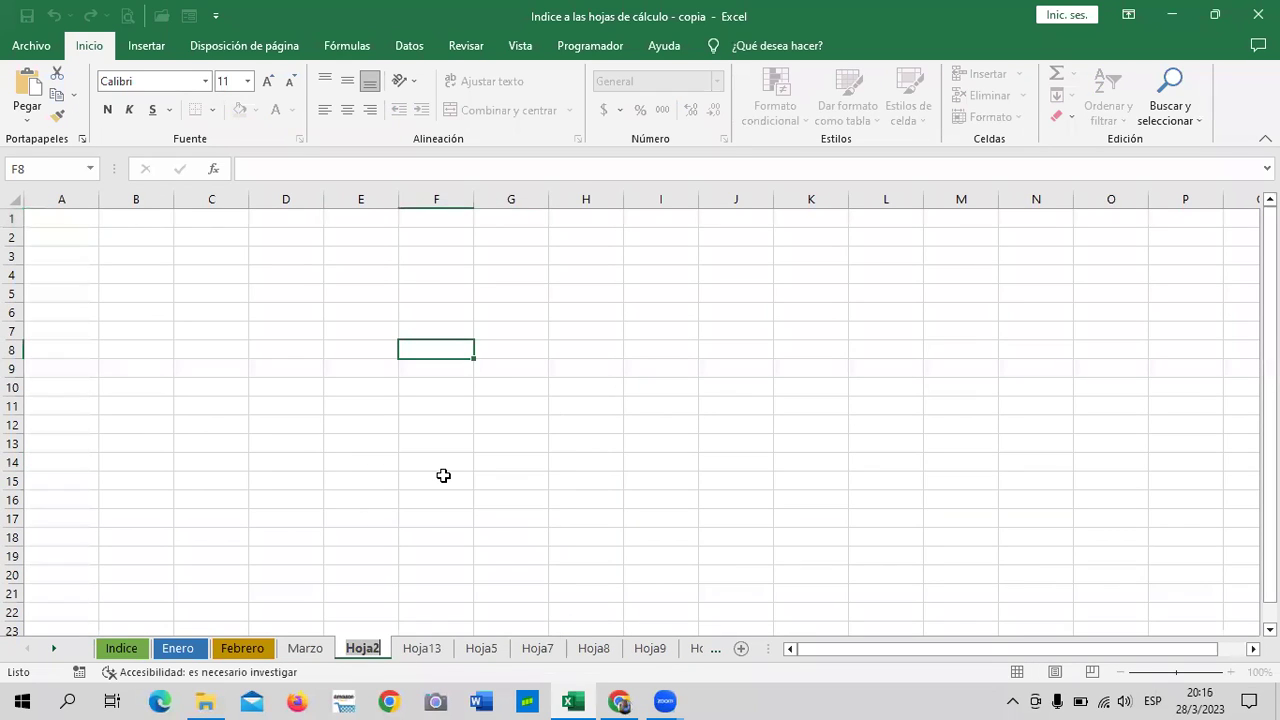
text(Abril)
click(449, 476)
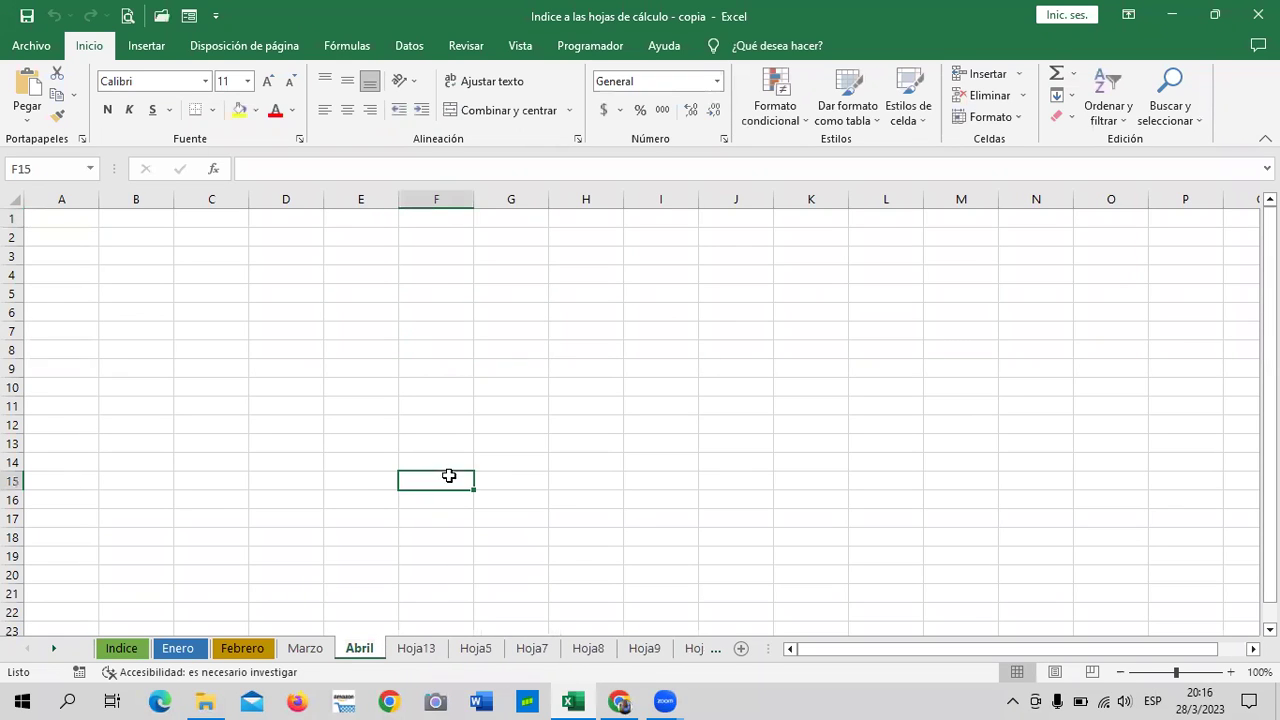
Rename Hoja13 to Mayo and Hoja5 to Junio.
right_click(430, 652)
click(495, 474)
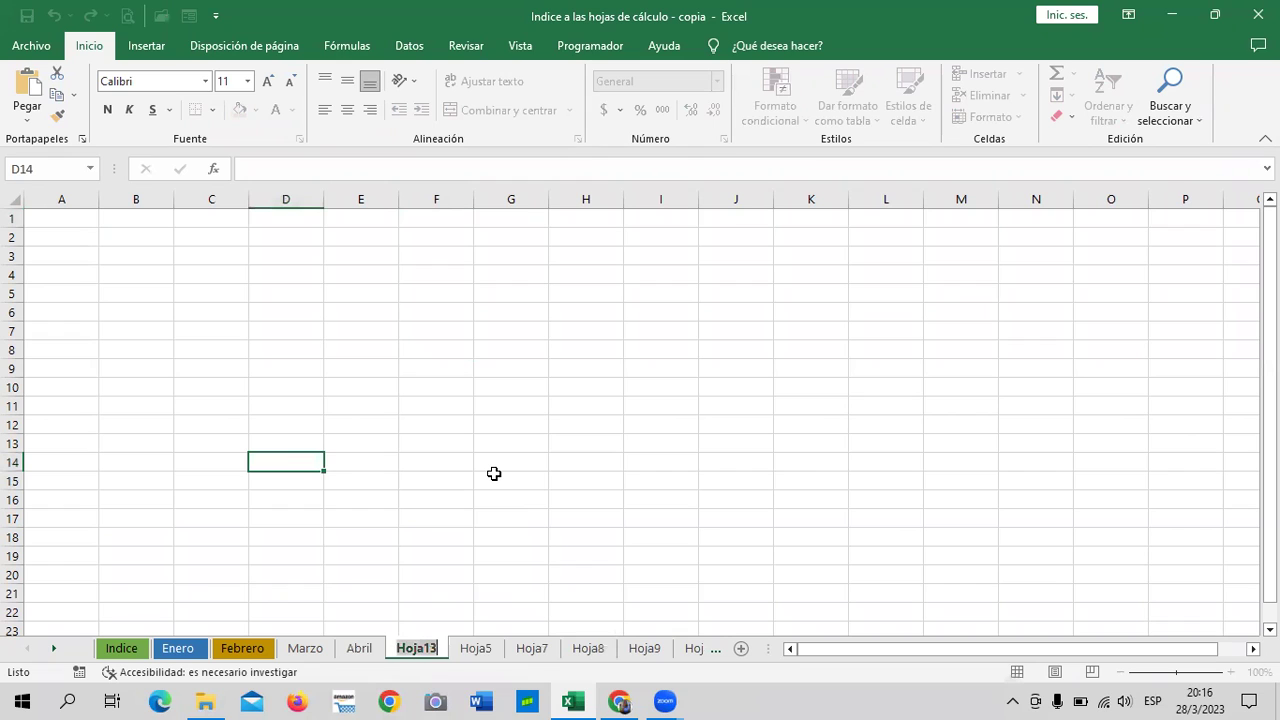
text(MA)
key(BackSpace)
key(BackSpace)
key(BackSpace)
text(ay)
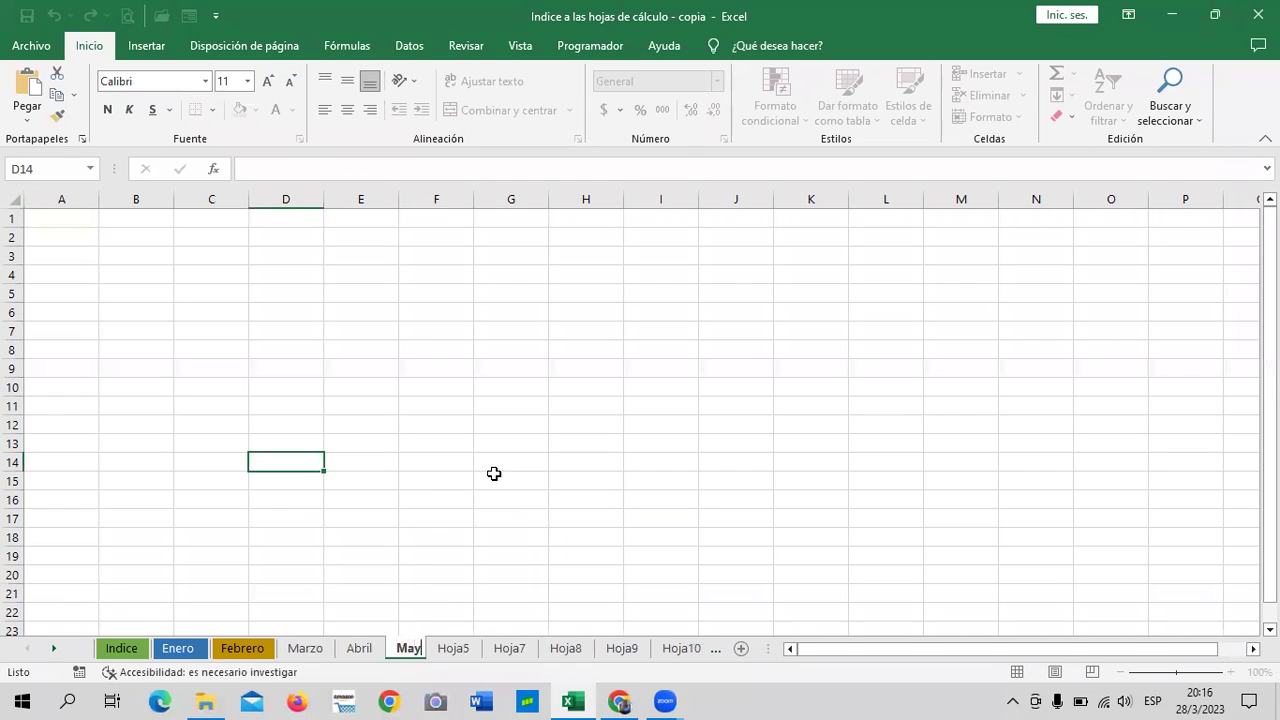
text(o)
key(Return)
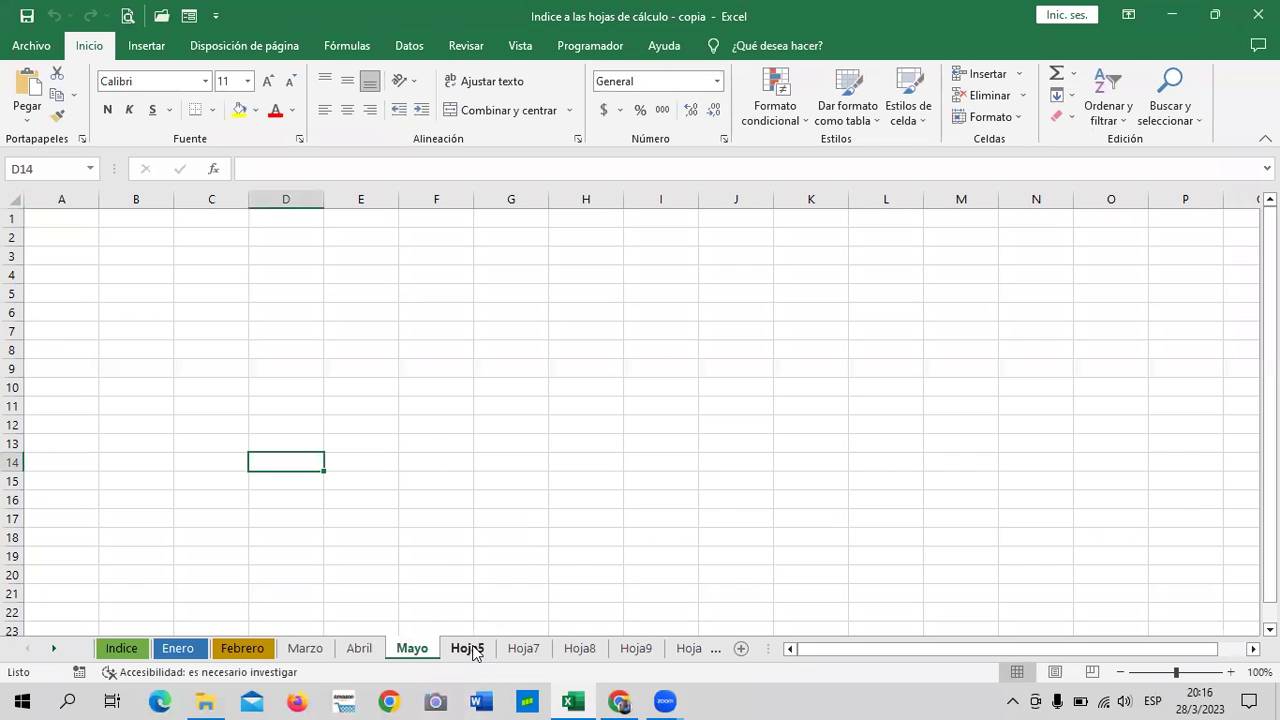
click(474, 650)
double_click(474, 650)
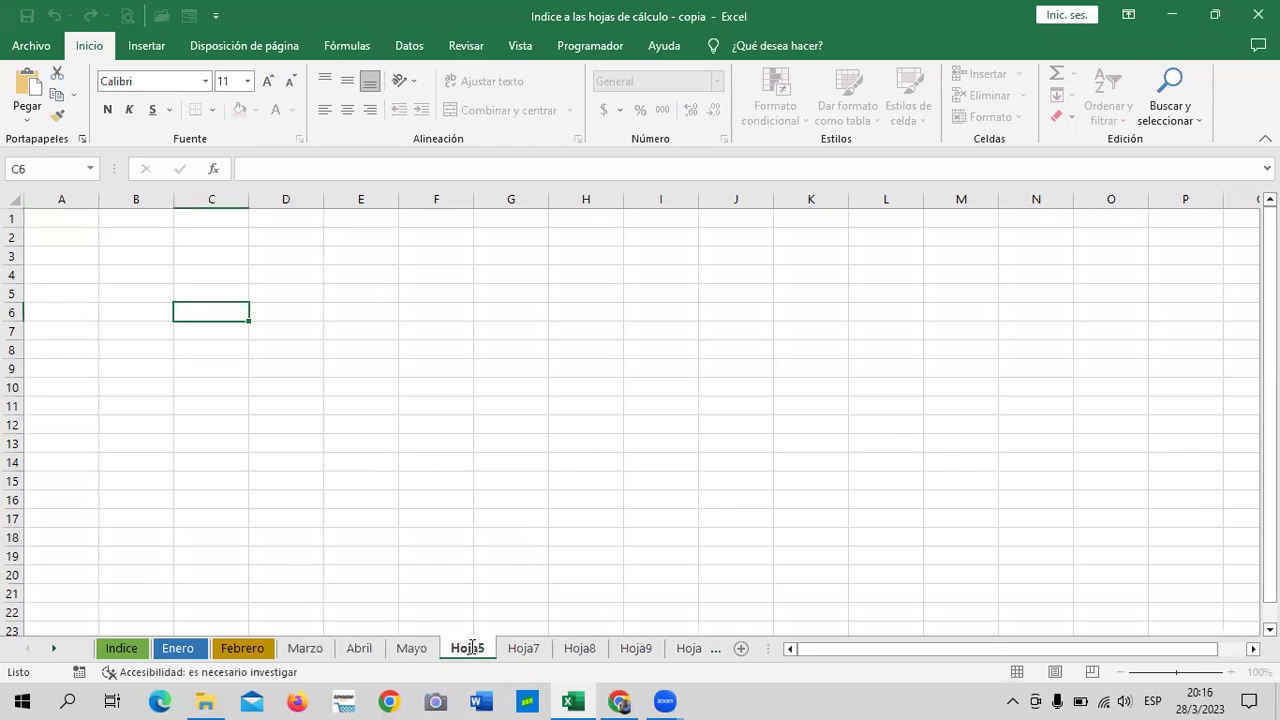
key(BackSpace)
key(BackSpace)
key(BackSpace)
key(BackSpace)
key(BackSpace)
text(Junio)
click(488, 599)
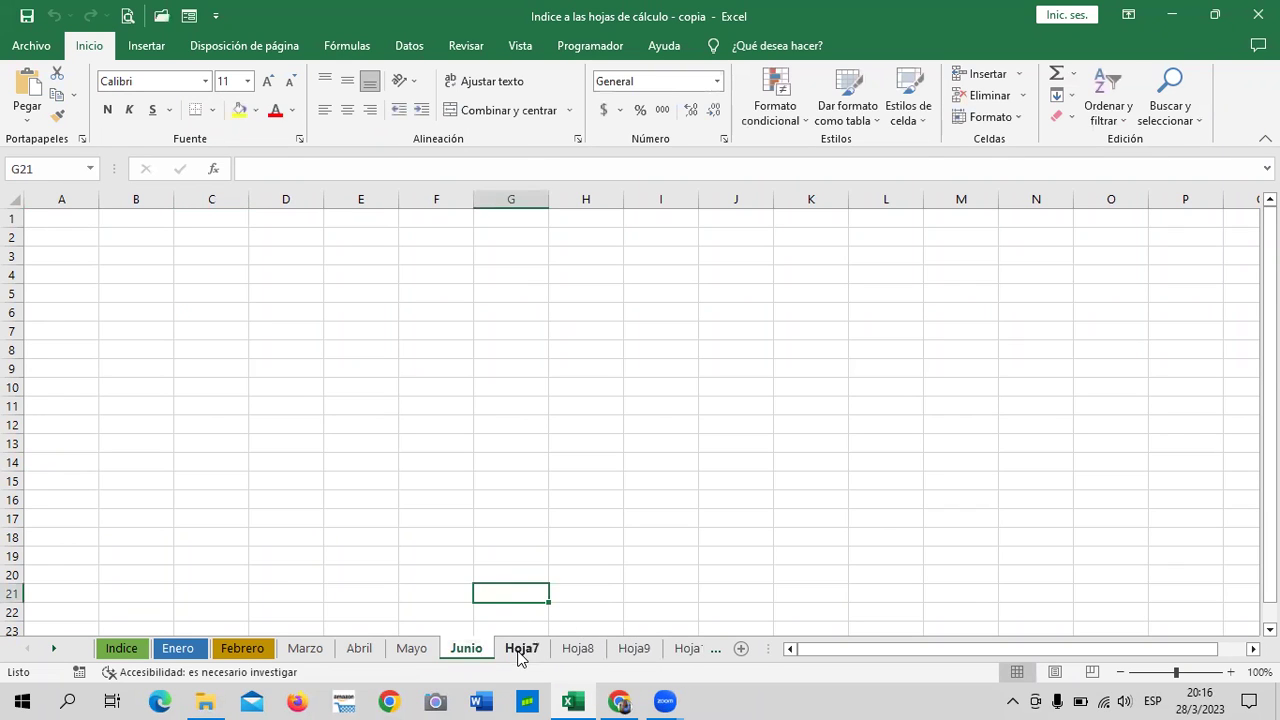
Rename Hoja7 to Julio and Hoja8 to Agosto.
double_click(521, 648)
key(BackSpace)
text(Jul)
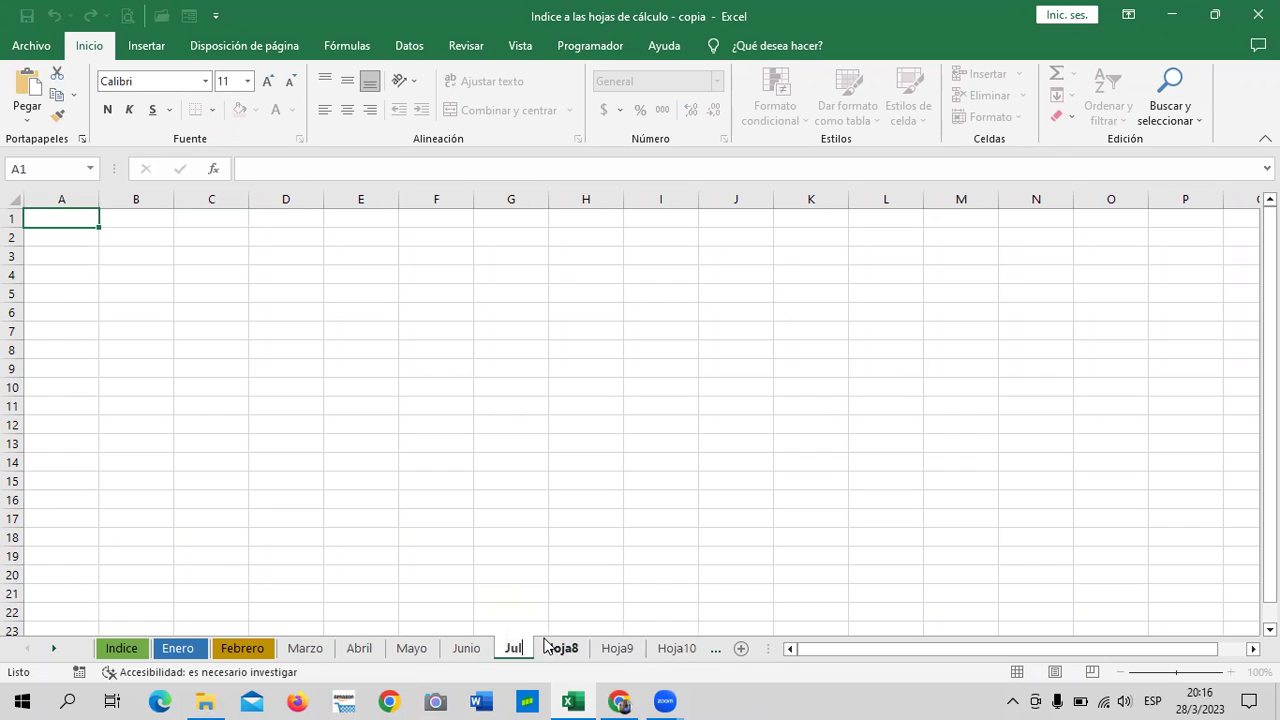
text(io)
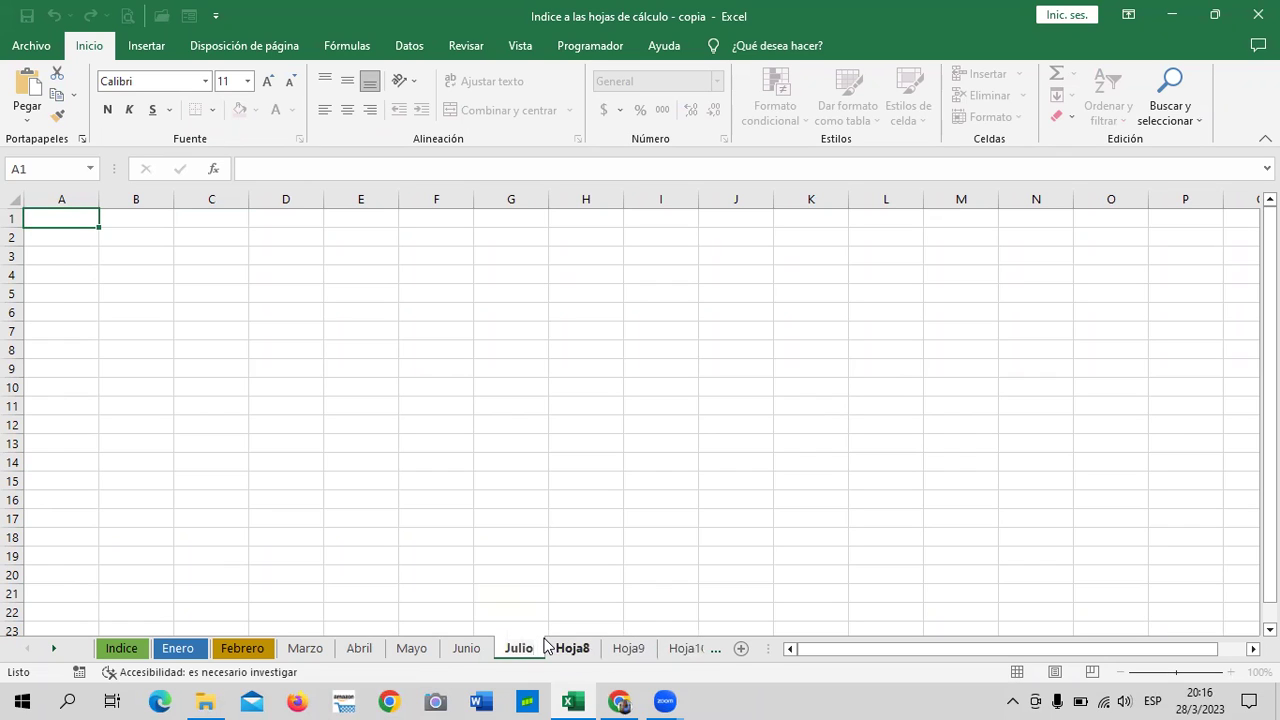
key(Return)
click(597, 594)
click(585, 652)
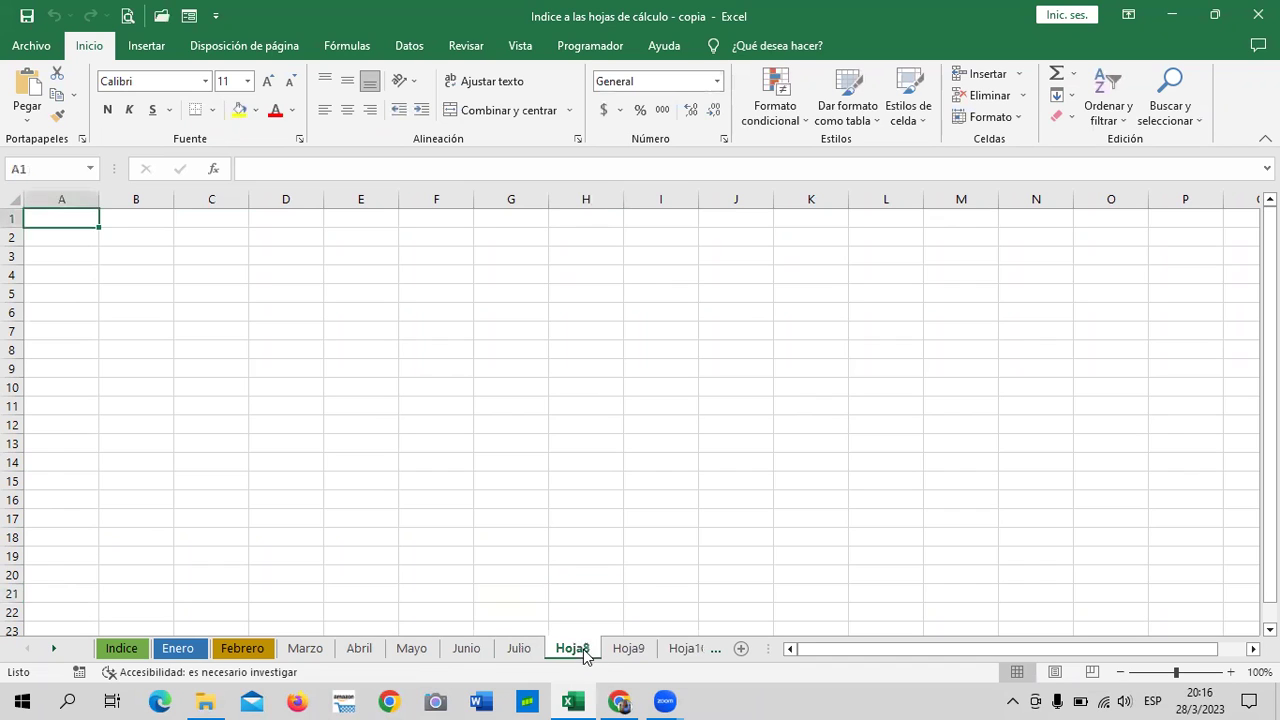
double_click(586, 650)
text(Agost)
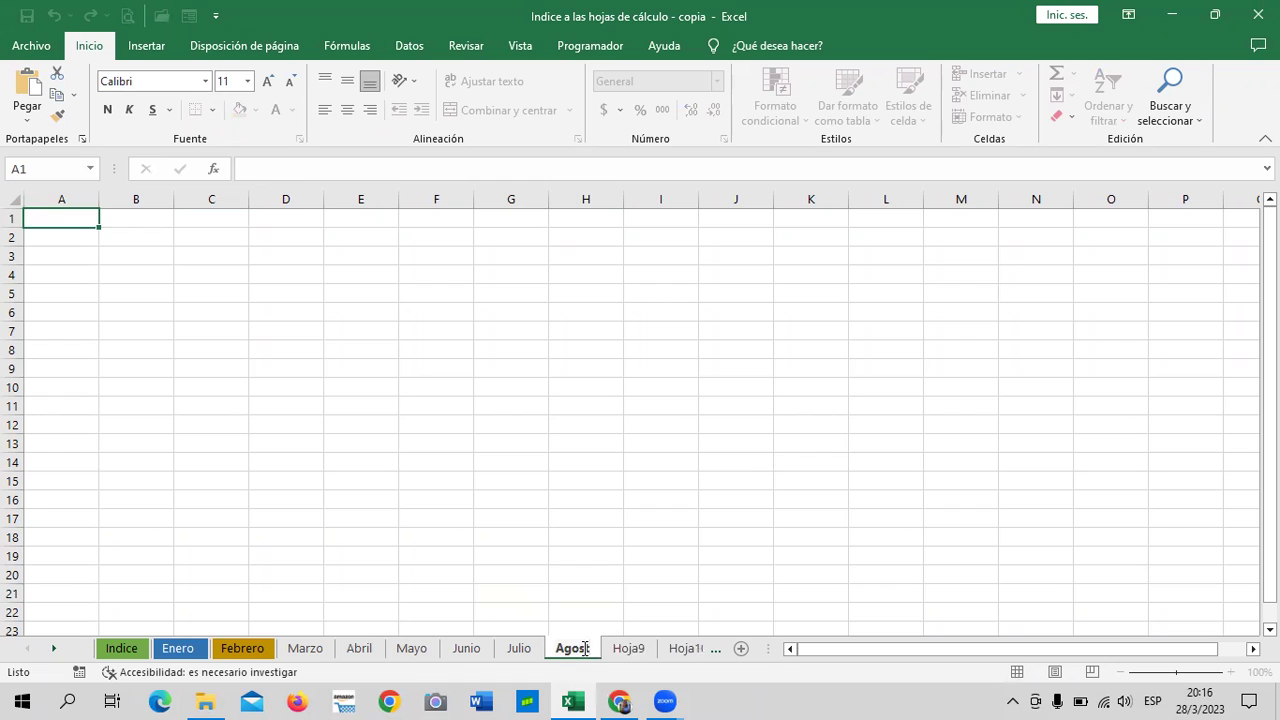
text(o)
key(Return)
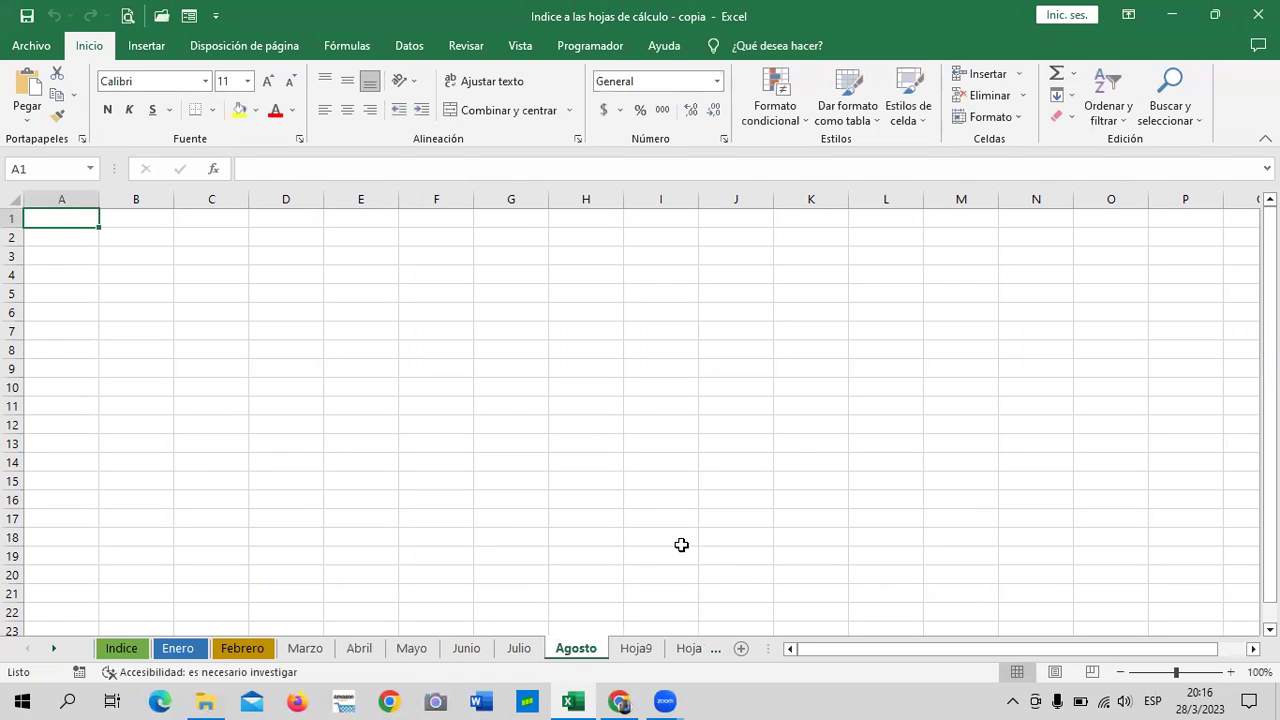
click(650, 649)
Rename Hoja9 to Septiembre and Hoja10 to Octubre.
double_click(652, 649)
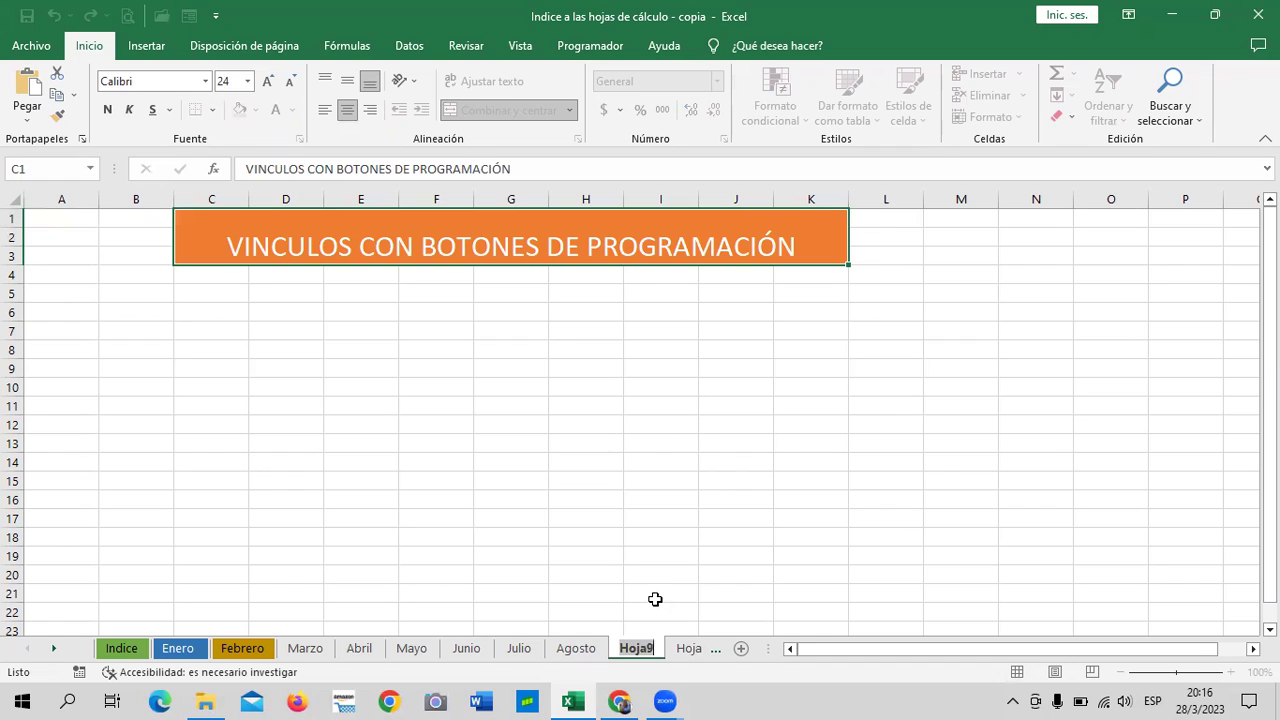
key(BackSpace)
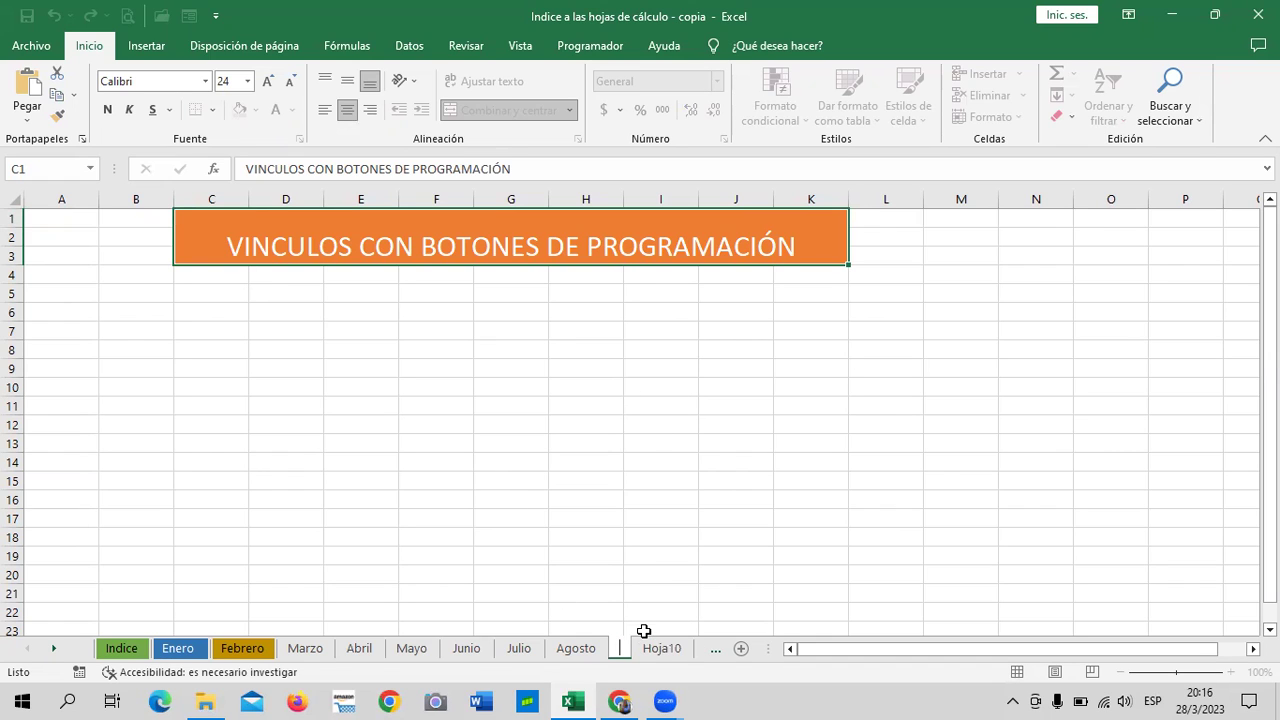
text(Septiembre)
click(710, 560)
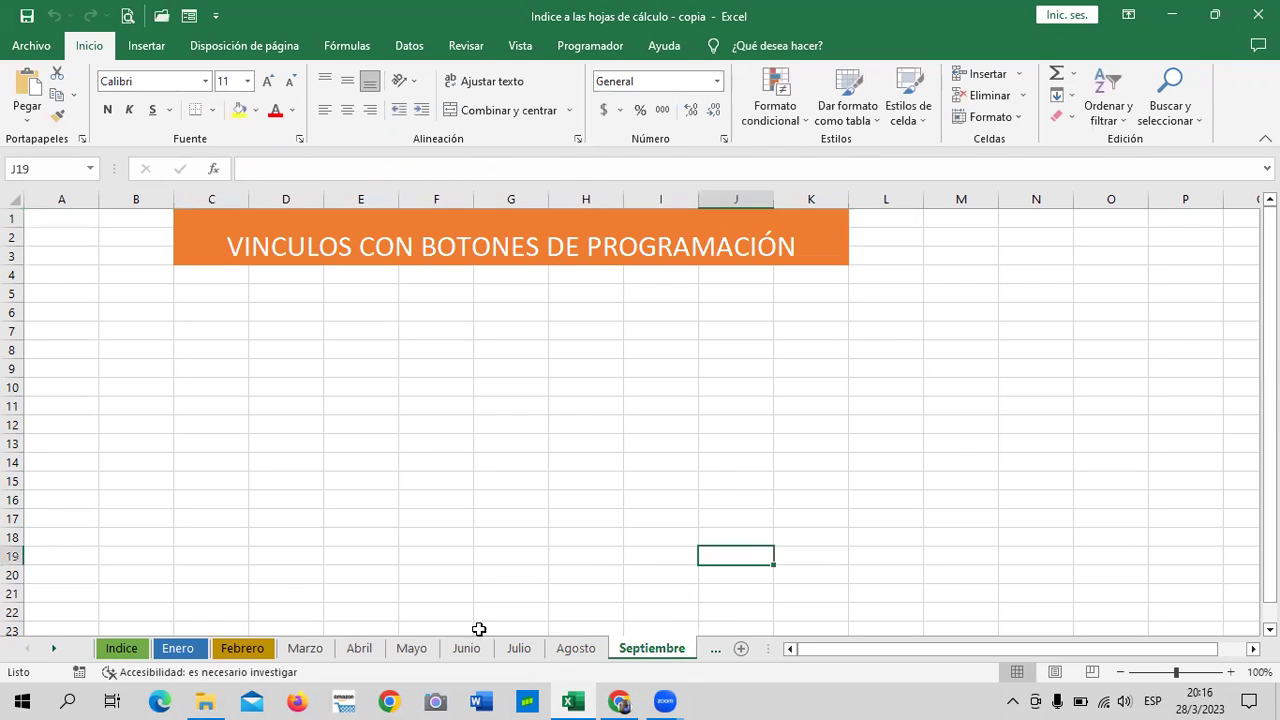
click(56, 650)
click(56, 650)
click(56, 650)
drag(543, 655, 588, 650)
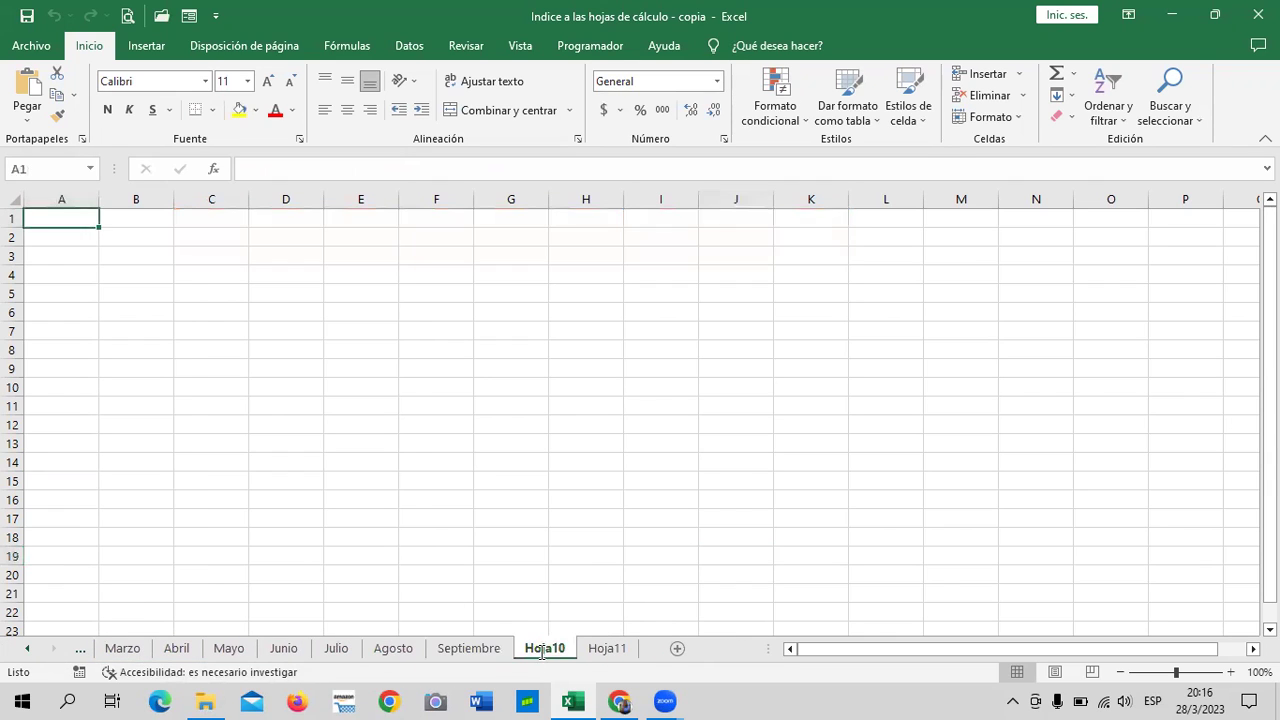
text(Octubre)
key(Return)
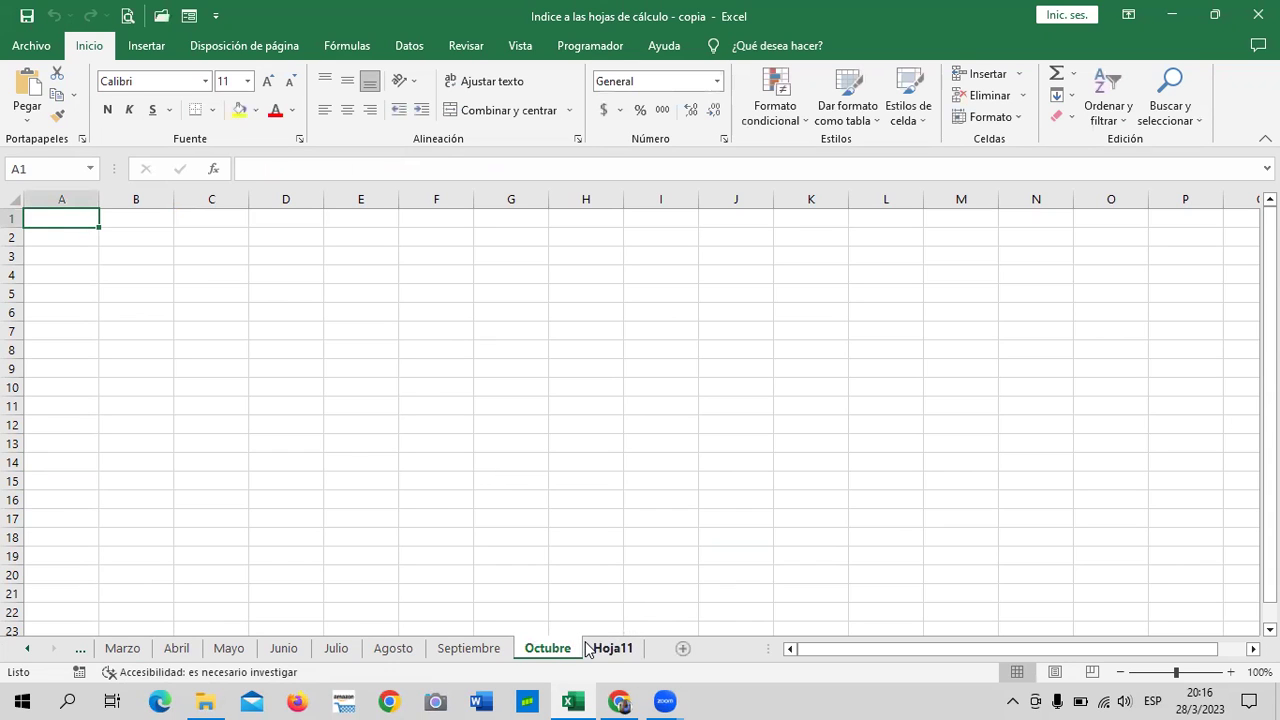
Rename Hoja11 to Noviembre.
double_click(620, 648)
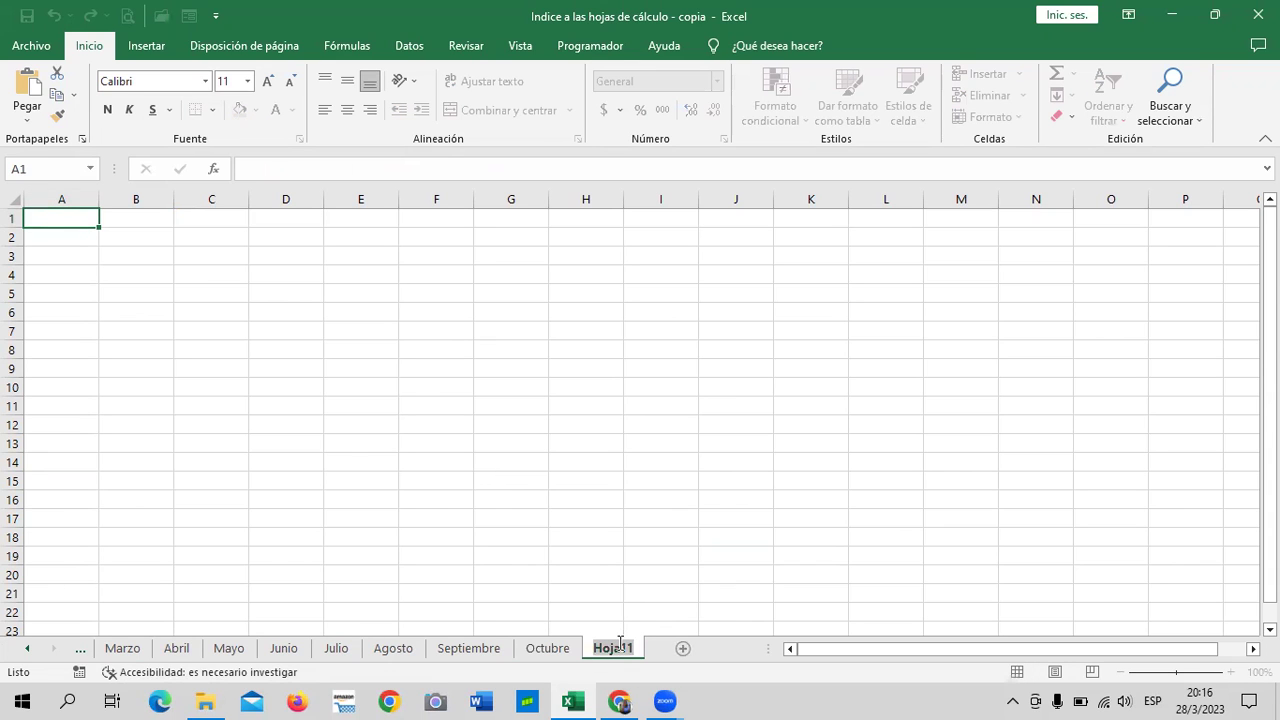
text(Noviembre)
key(Return)
click(650, 558)
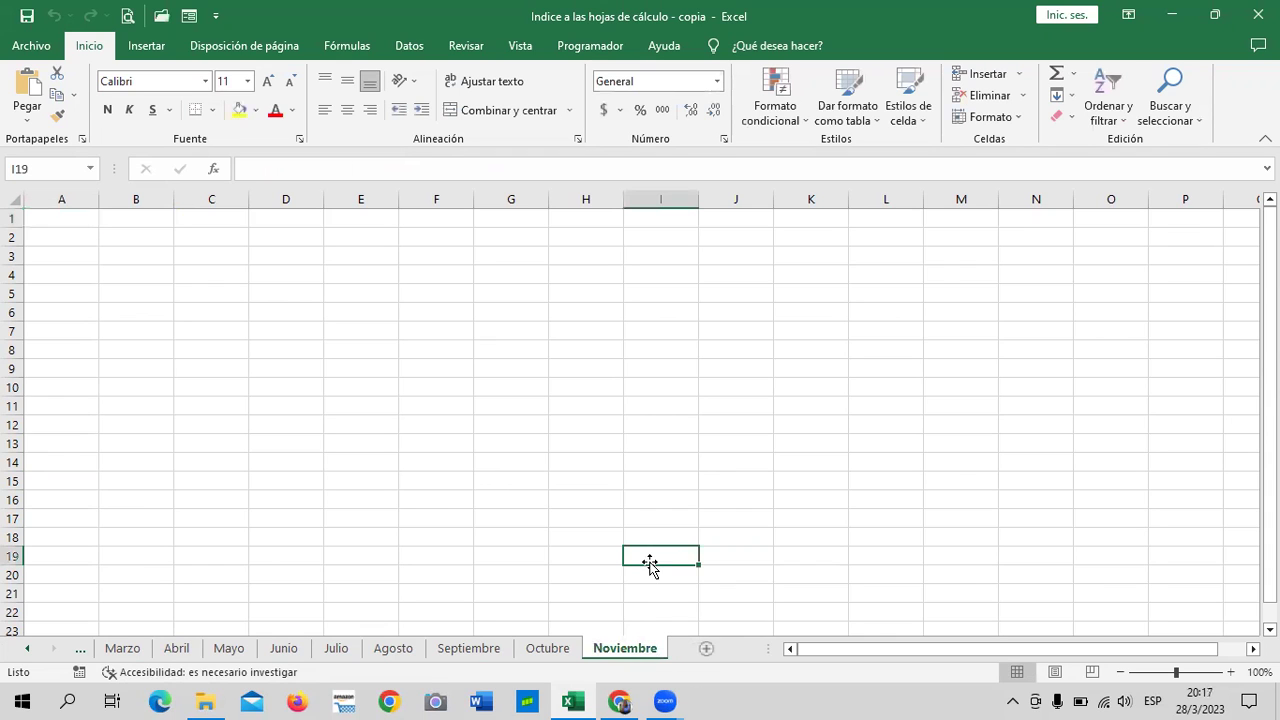
Add two new sheets and rename Hoja3 to Diciembre.
click(706, 648)
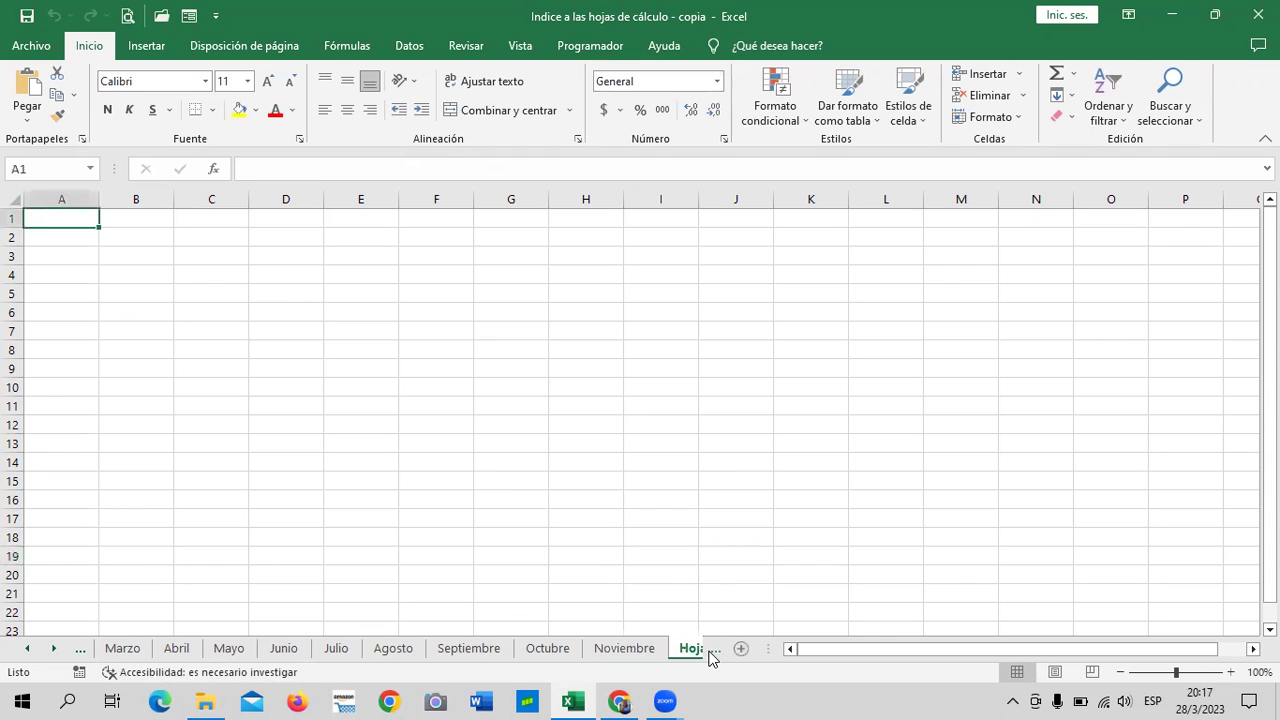
click(714, 650)
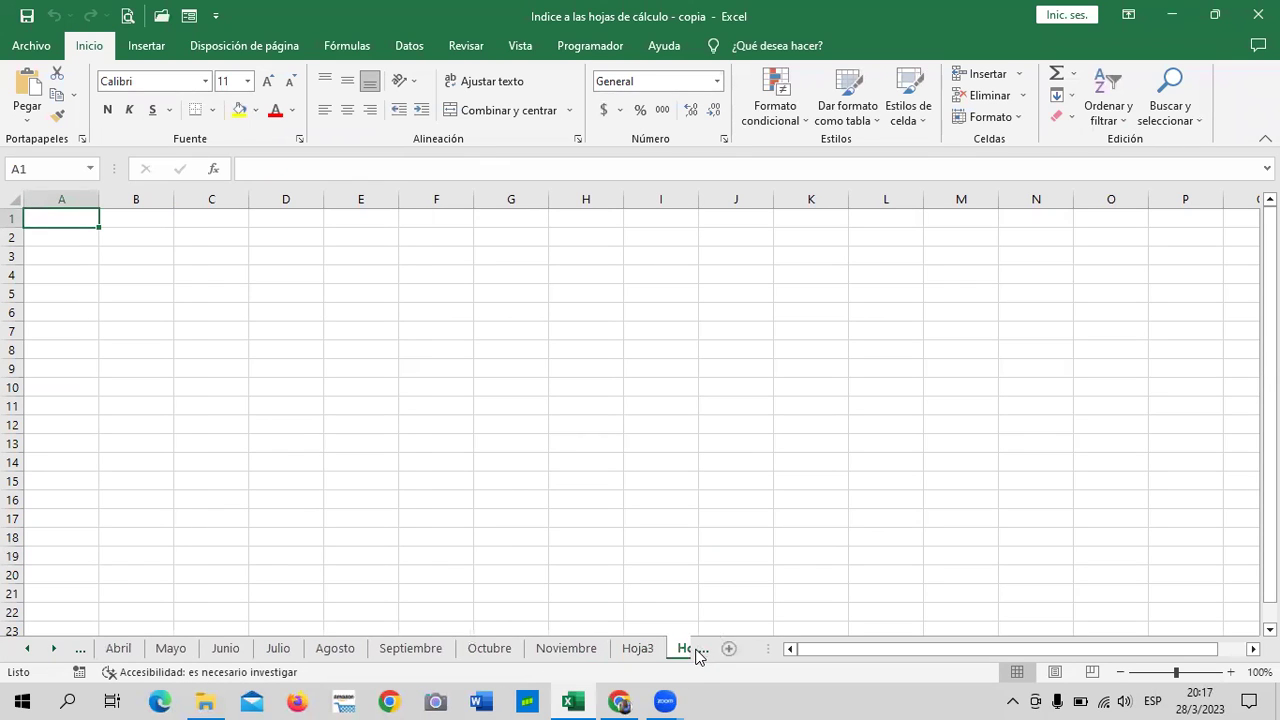
double_click(640, 648)
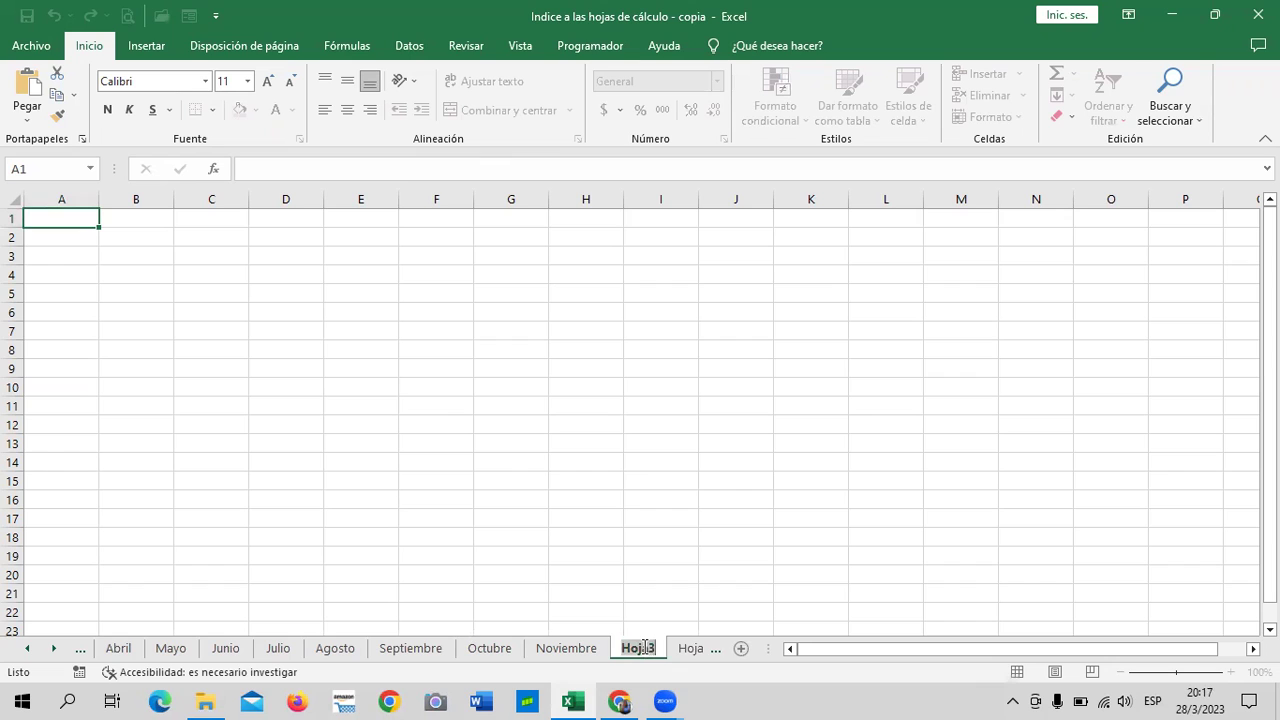
text(Diciembre)
click(674, 569)
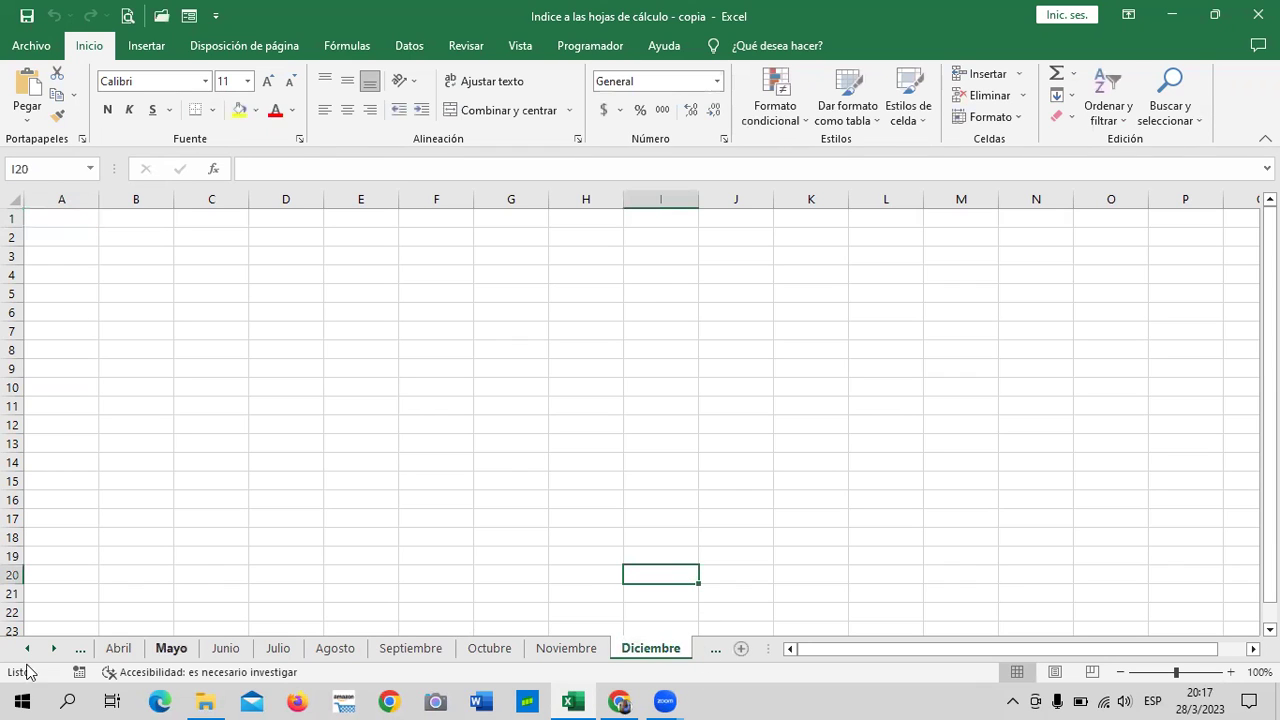
click(52, 649)
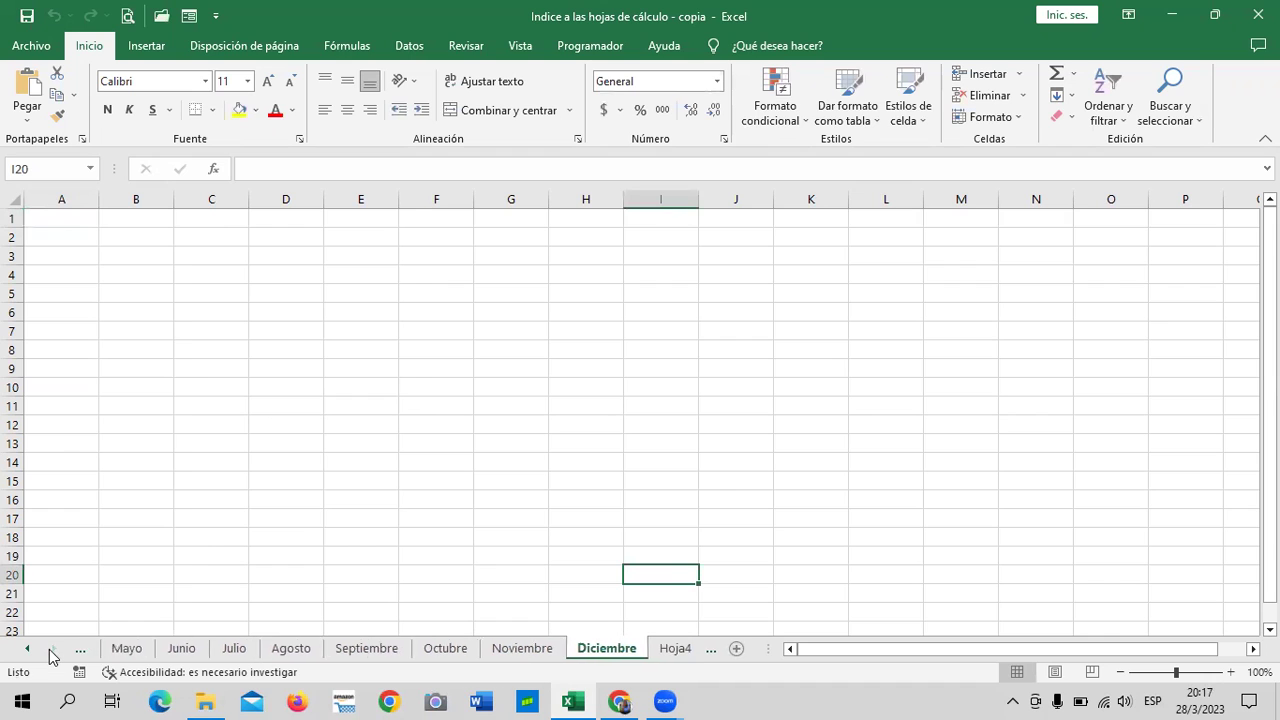
Delete the leftover Hoja4 sheet so Diciembre is last.
right_click(668, 652)
click(722, 451)
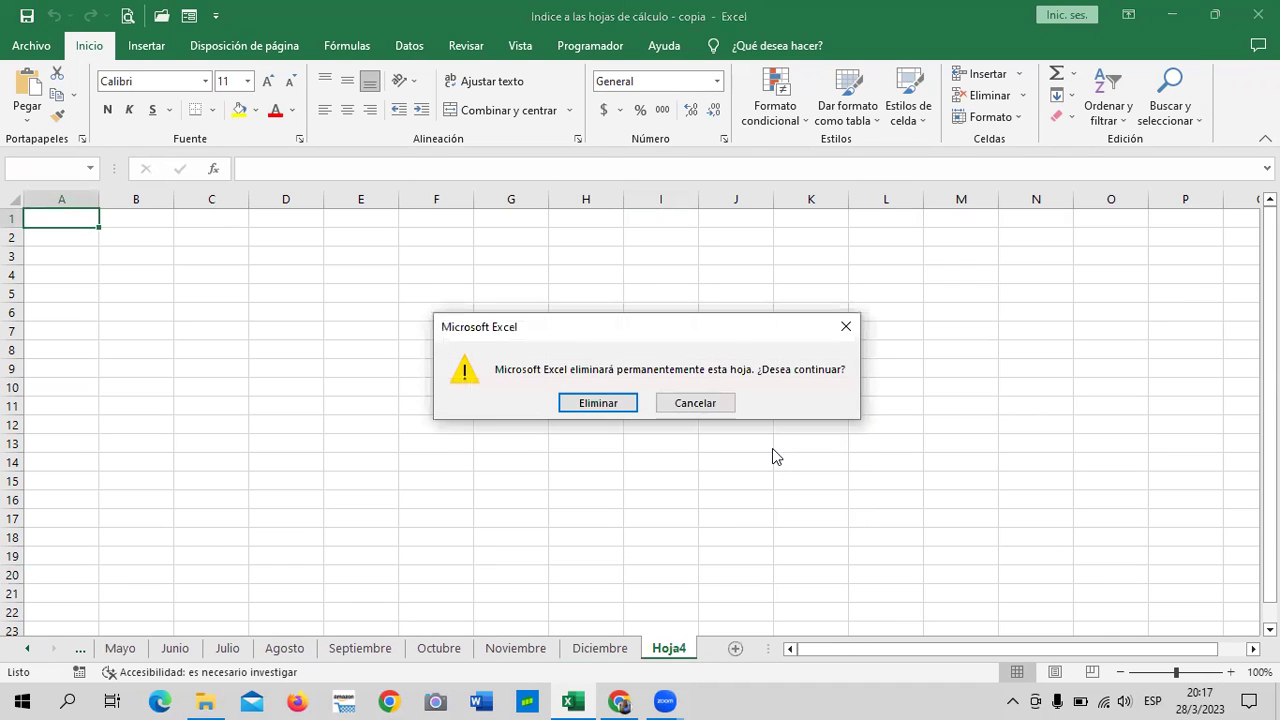
click(583, 402)
click(963, 457)
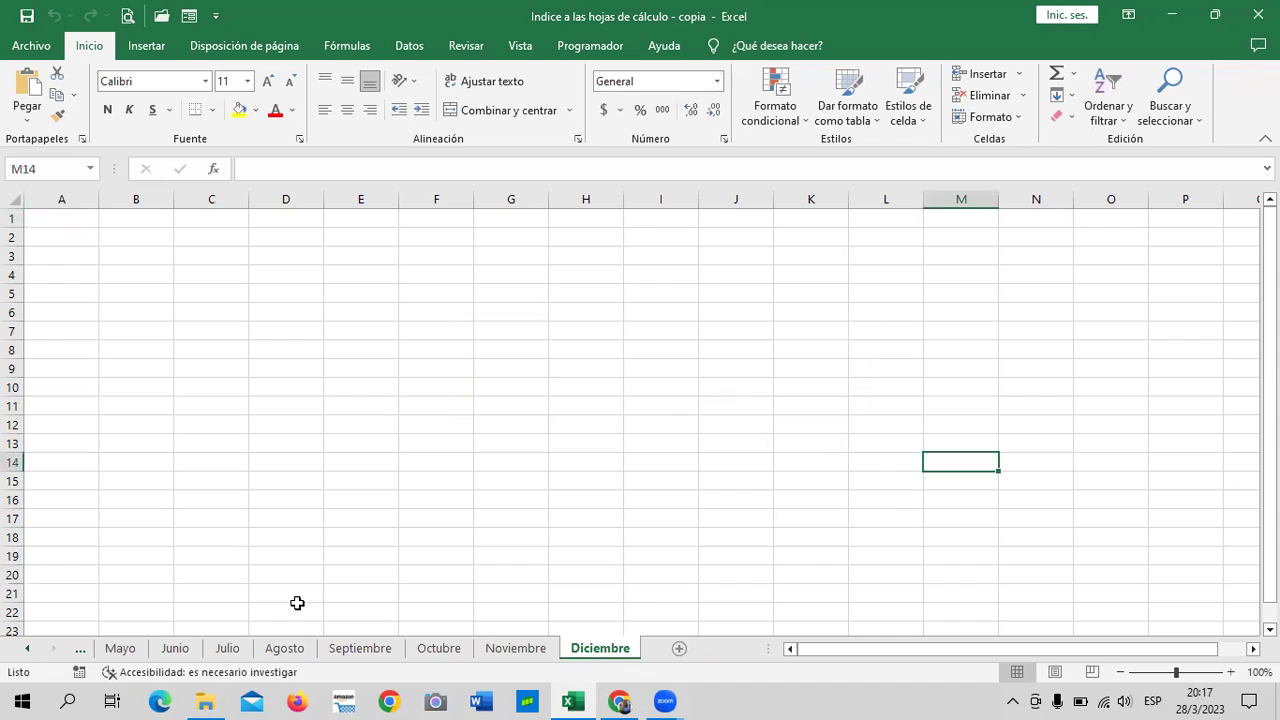
Go back to the Septiembre sheet and select its orange title banner in C1.
click(28, 649)
click(28, 649)
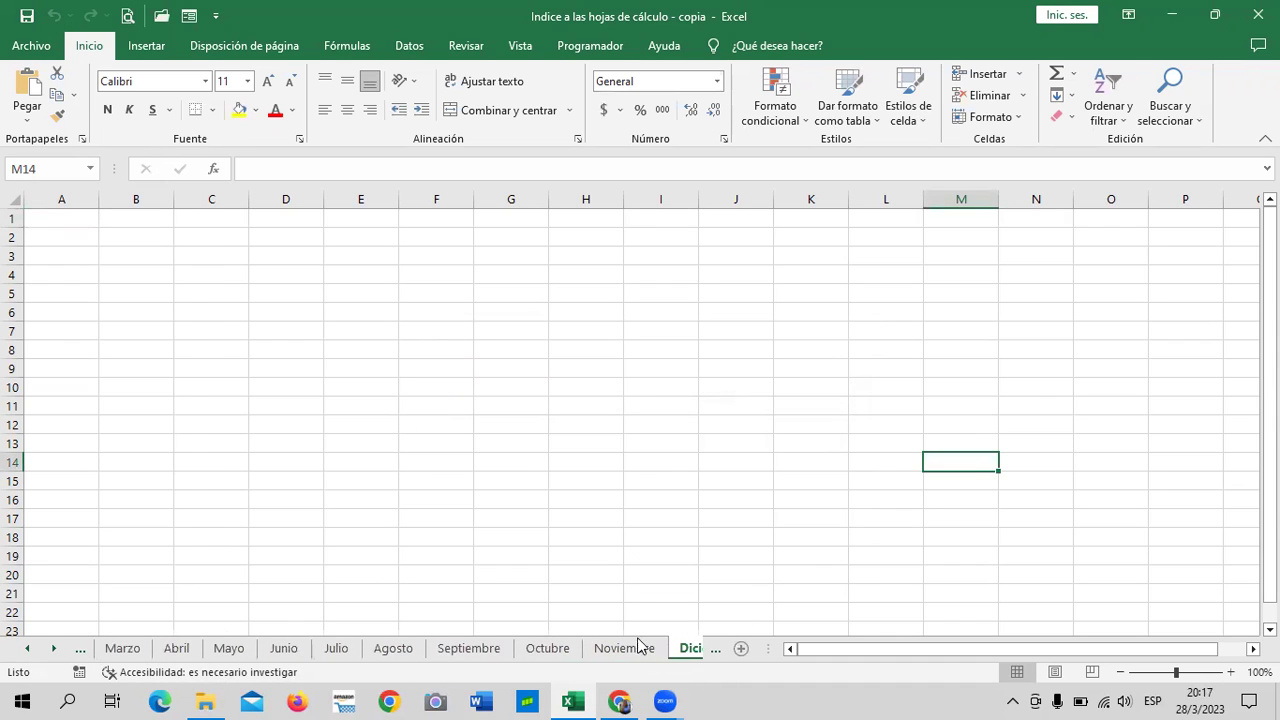
click(624, 650)
click(547, 650)
click(487, 650)
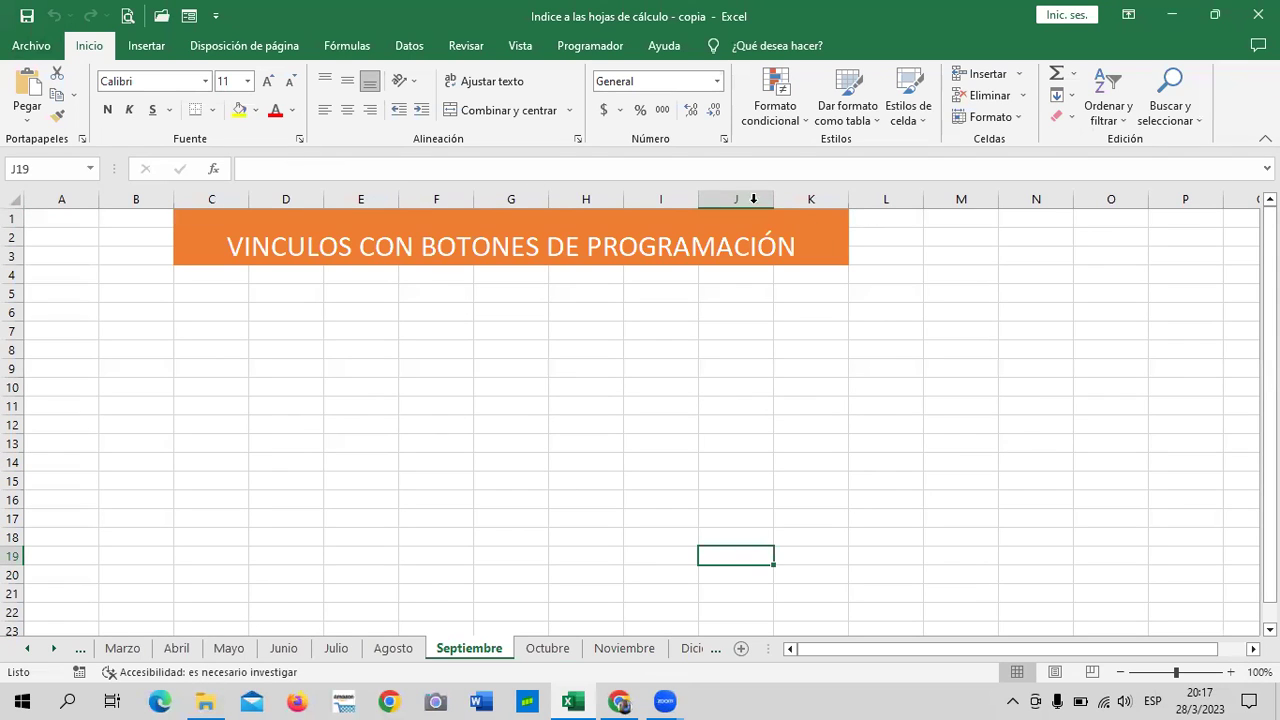
click(810, 224)
right_click(809, 227)
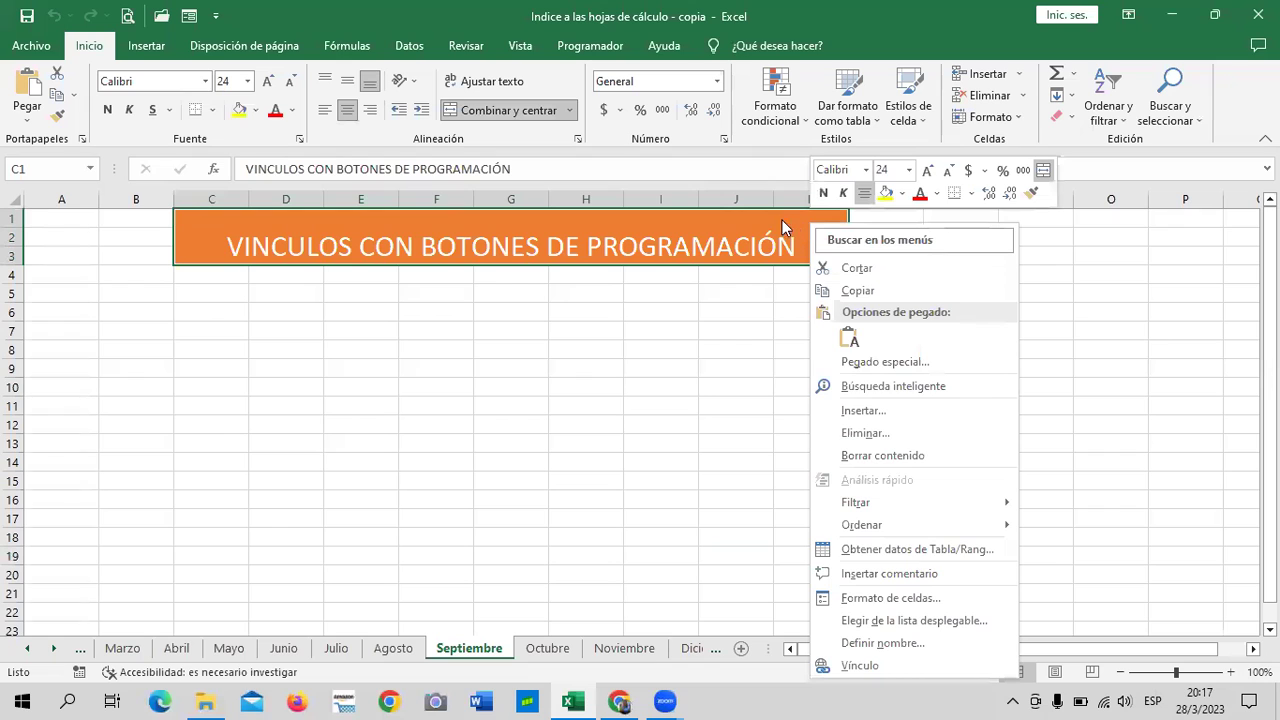
Copy the orange title banner from Septiembre and paste it into C1 on Mayo.
click(795, 225)
right_click(795, 228)
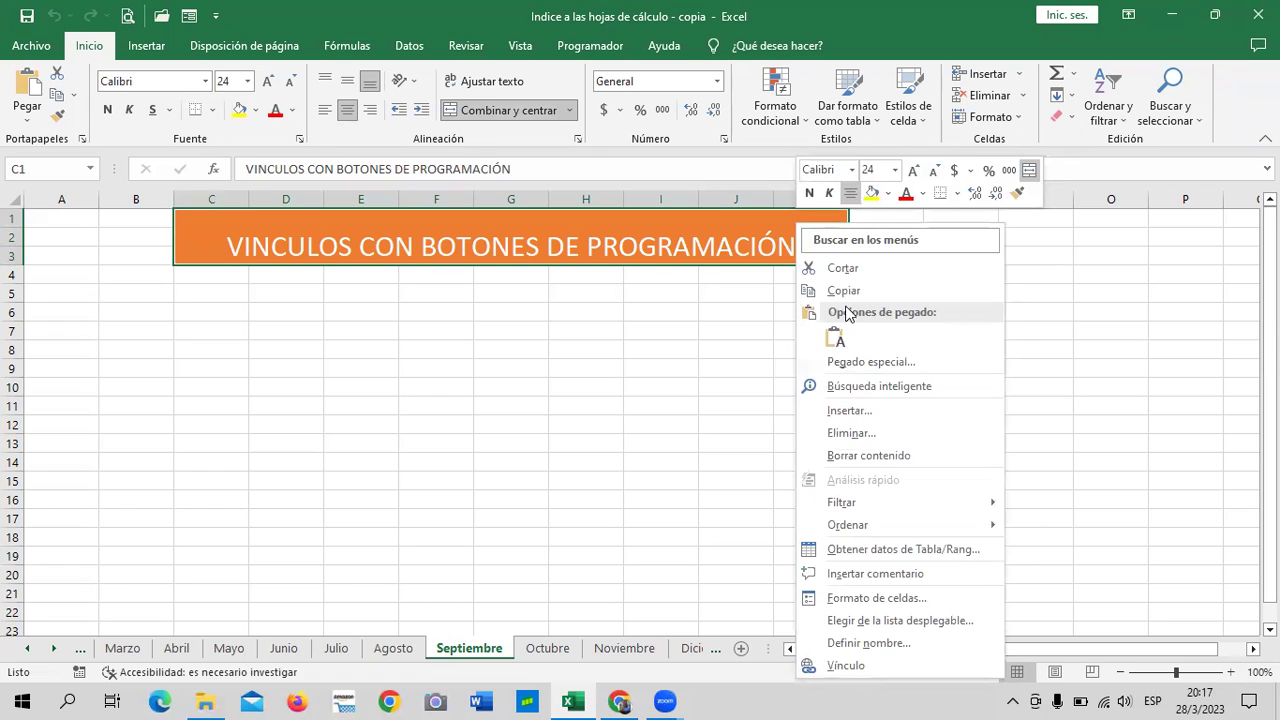
click(879, 291)
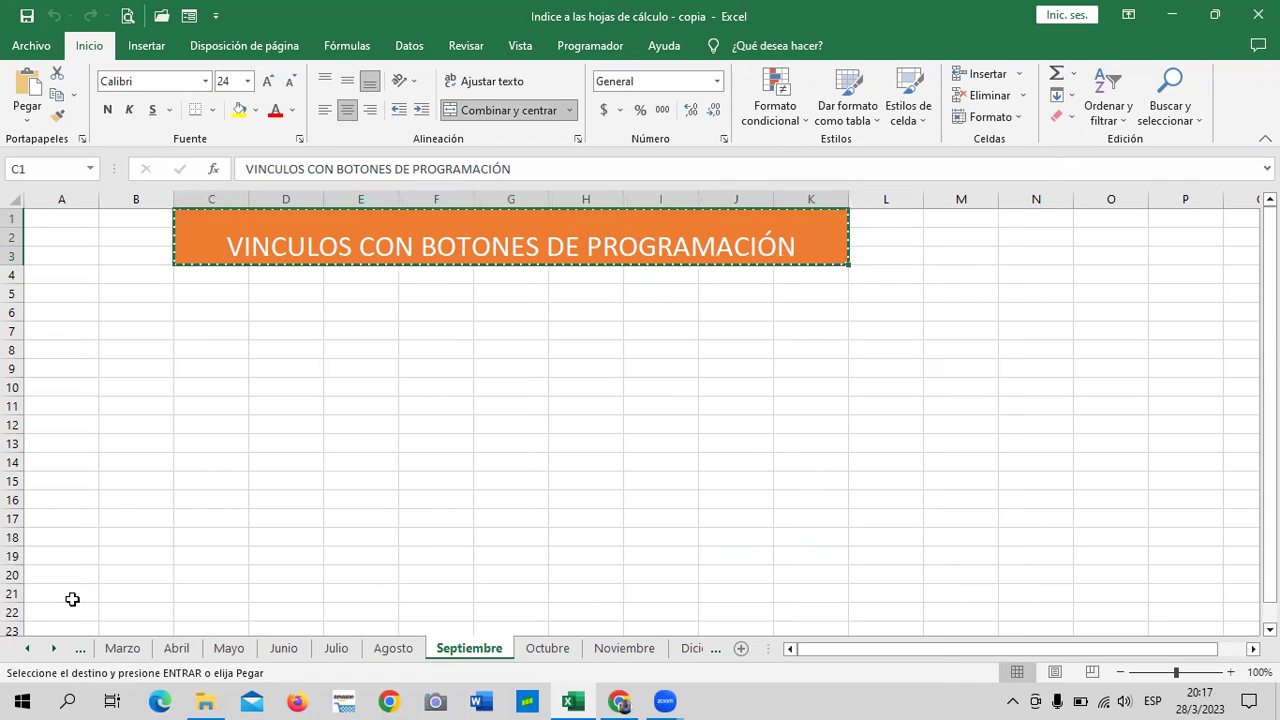
click(240, 650)
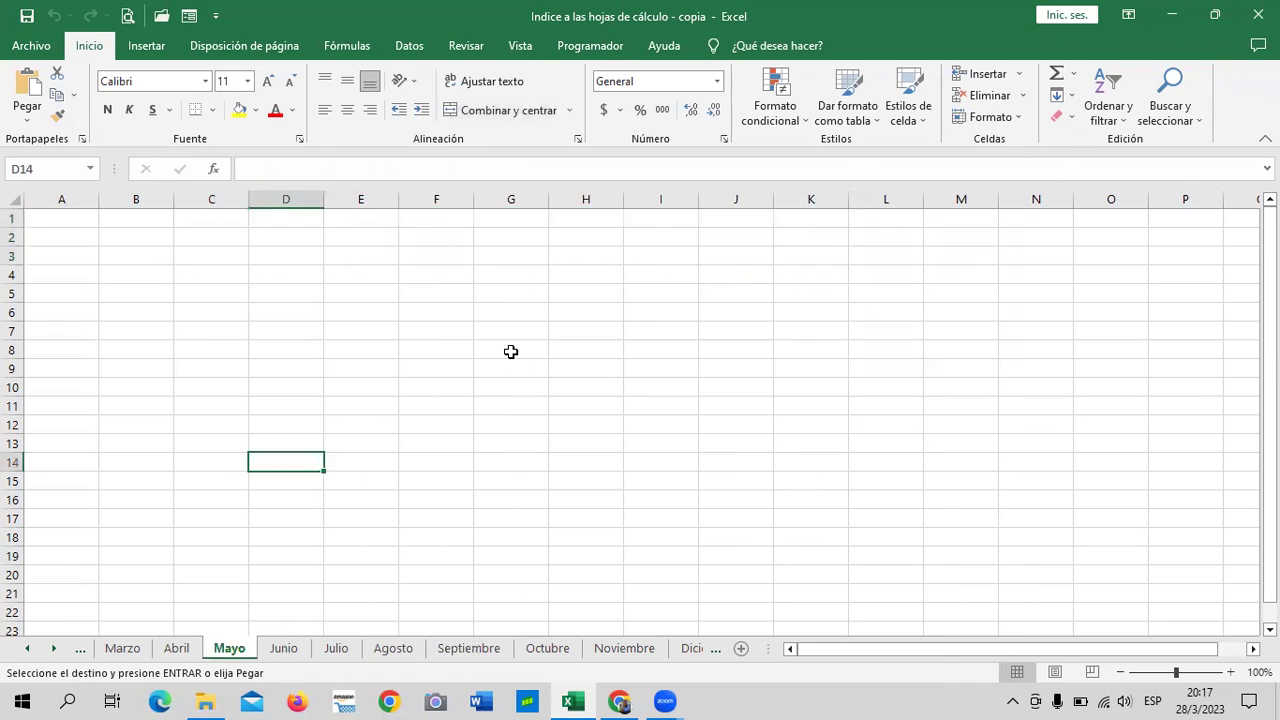
click(205, 215)
key(ctrl+v)
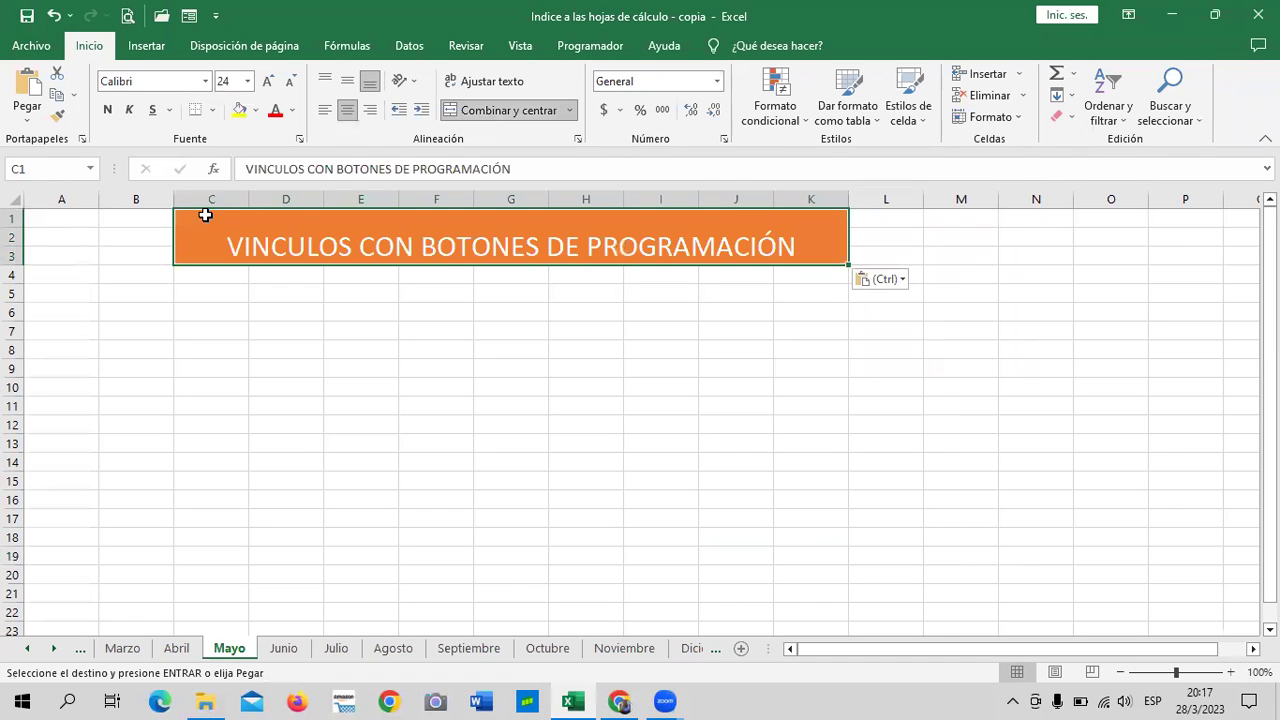
Change the pasted banner's title to VINCULOS CON LA FUNCIÓN HIPERVINCULO.
double_click(804, 251)
key(BackSpace)
key(BackSpace)
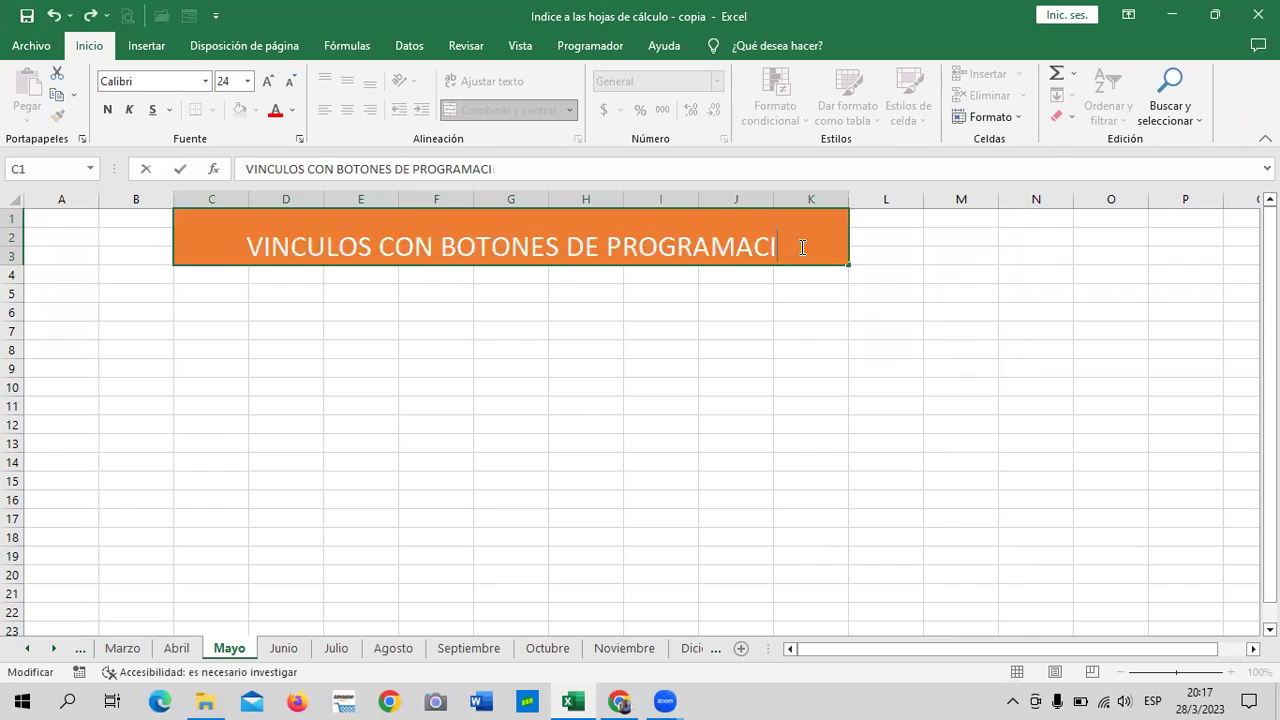
key(BackSpace)
key(BackSpace)
key(BackSpace)
key(BackSpace)
key(BackSpace)
key(BackSpace)
key(BackSpace)
key(BackSpace)
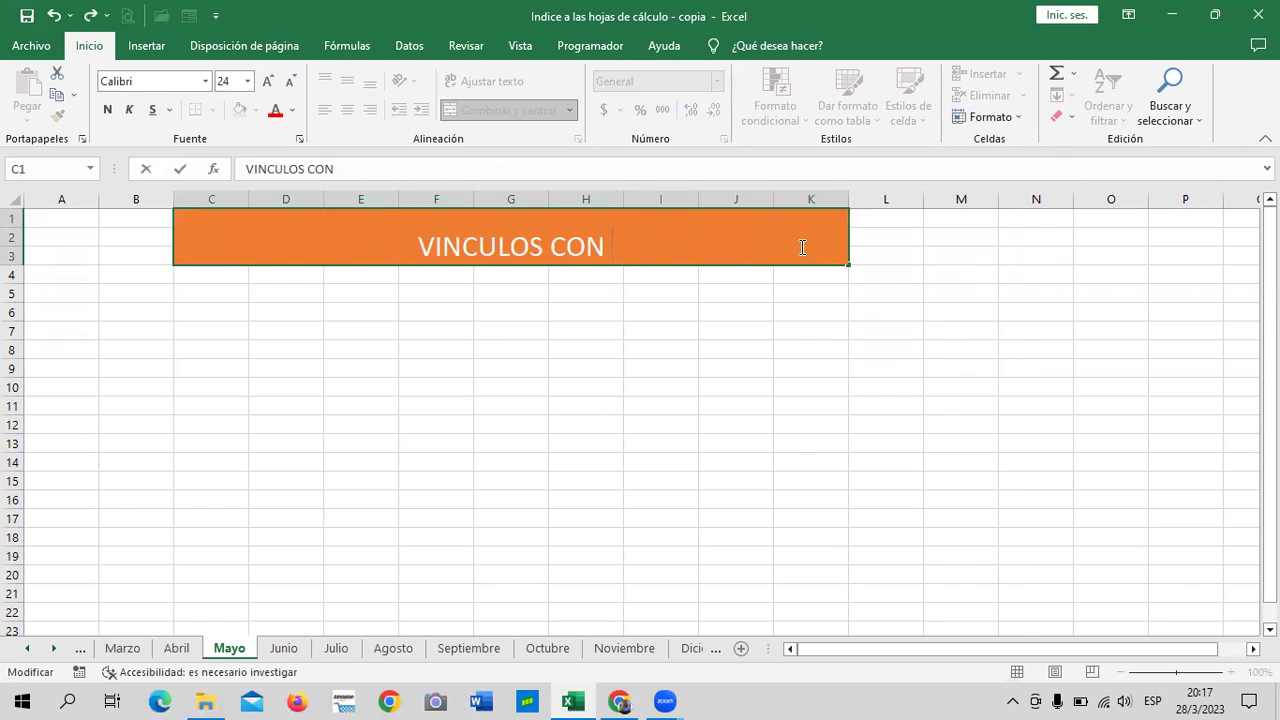
text(la)
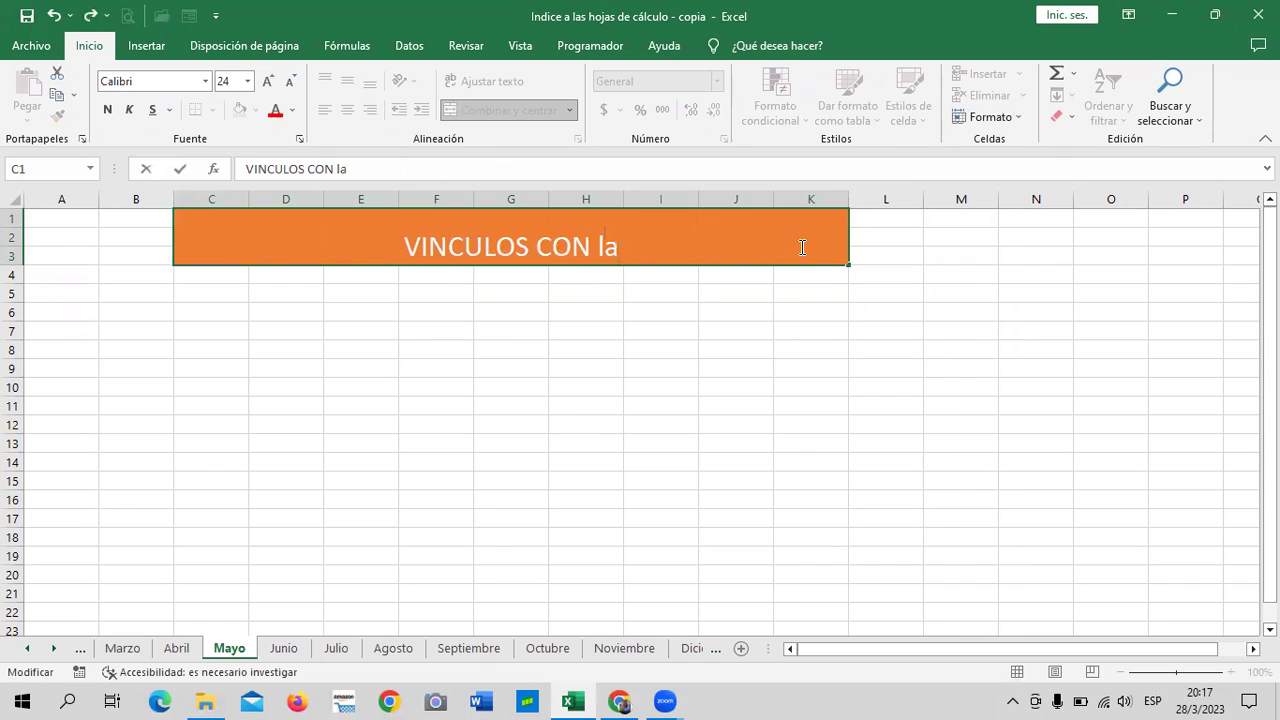
key(BackSpace)
key(Caps_Lock)
key(BackSpace)
text(LA FUNCIÓN HIPERVINCULO)
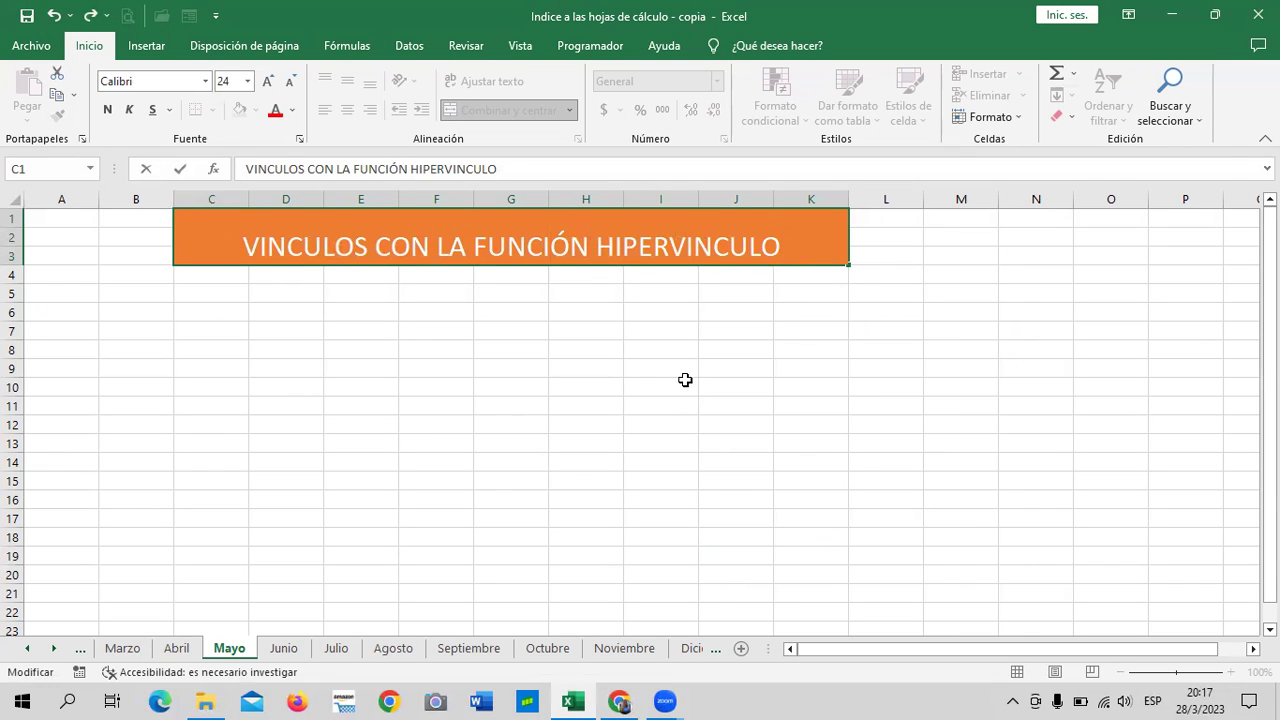
Give the C1 title banner the green Énfasis6 cell style and enlarge its font six steps.
click(685, 380)
click(816, 249)
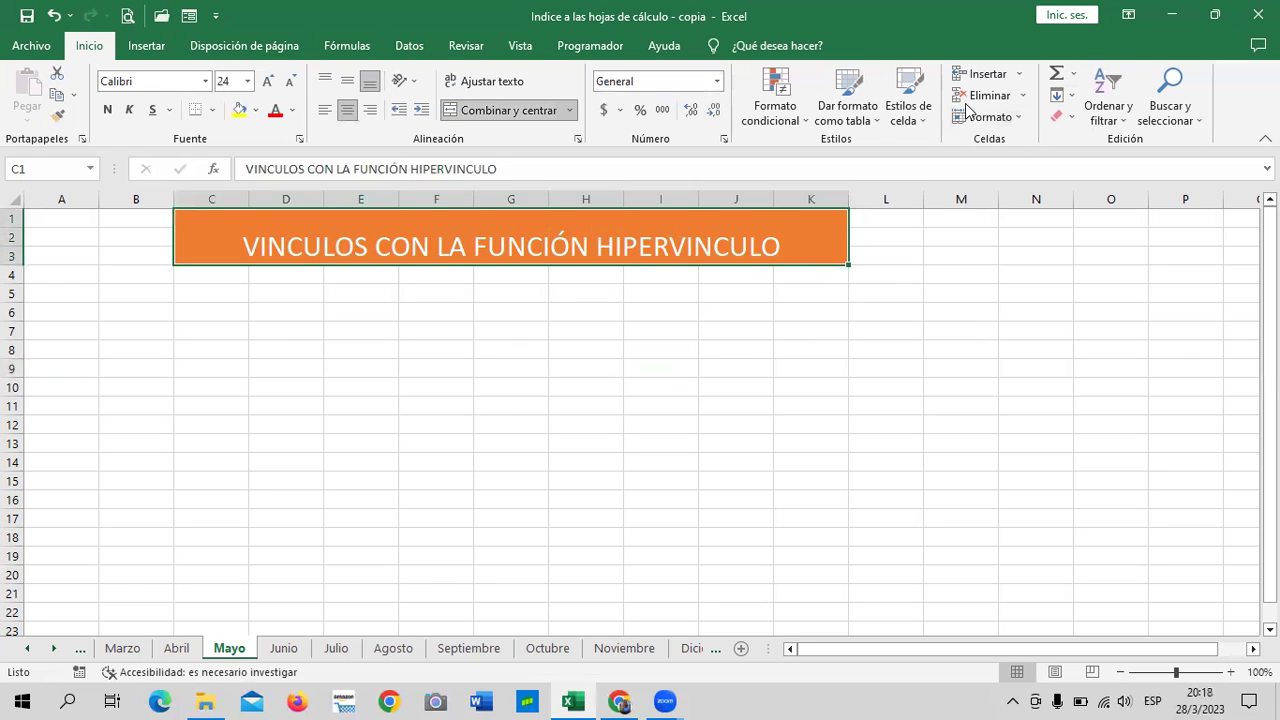
click(908, 100)
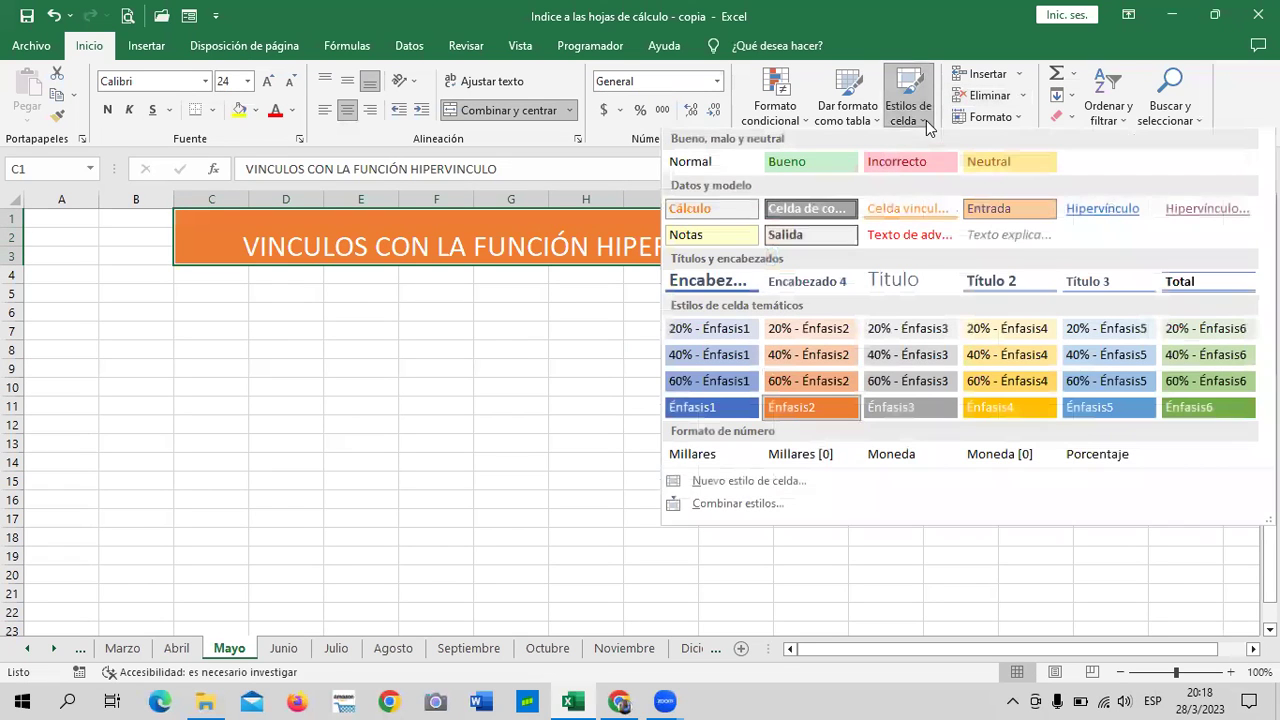
click(1216, 401)
click(267, 81)
click(267, 81)
click(267, 81)
click(267, 81)
click(267, 81)
click(267, 81)
click(626, 444)
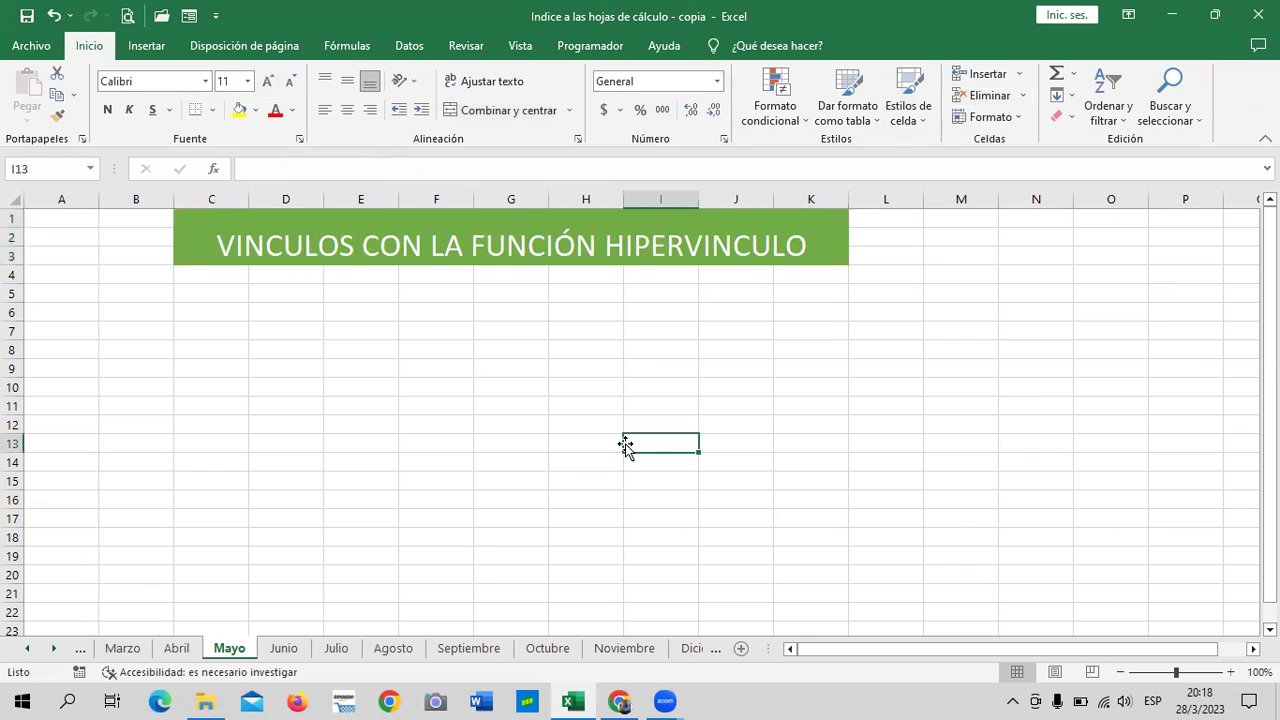
On the Indice sheet, test the Enero hyperlink several times, then return to the Mayo sheet.
click(27, 648)
click(27, 648)
click(27, 648)
click(131, 652)
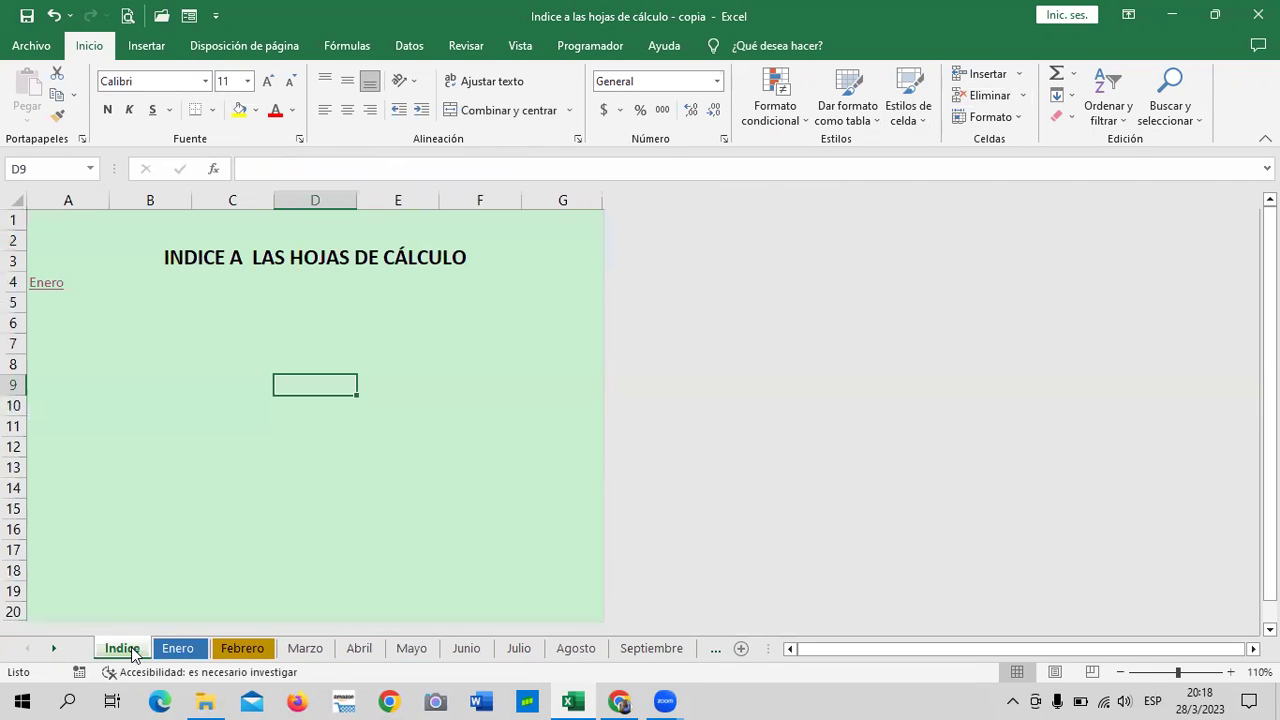
click(471, 292)
click(57, 282)
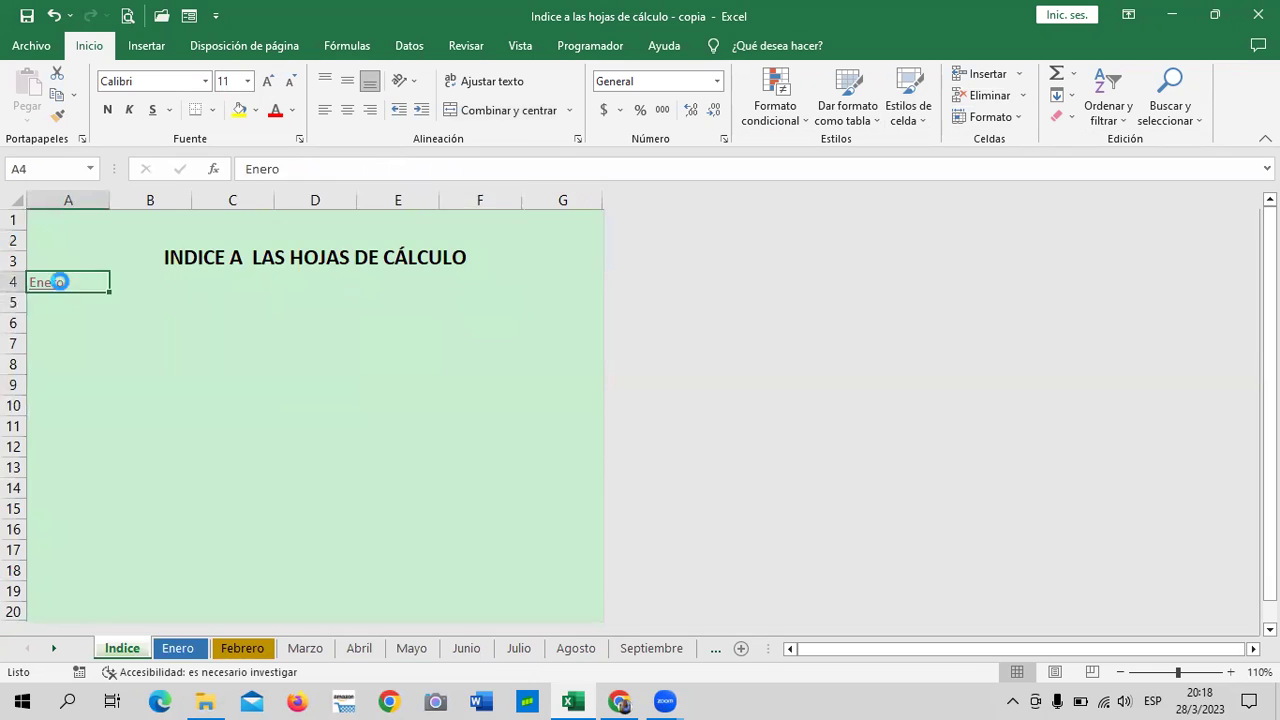
click(108, 650)
click(55, 284)
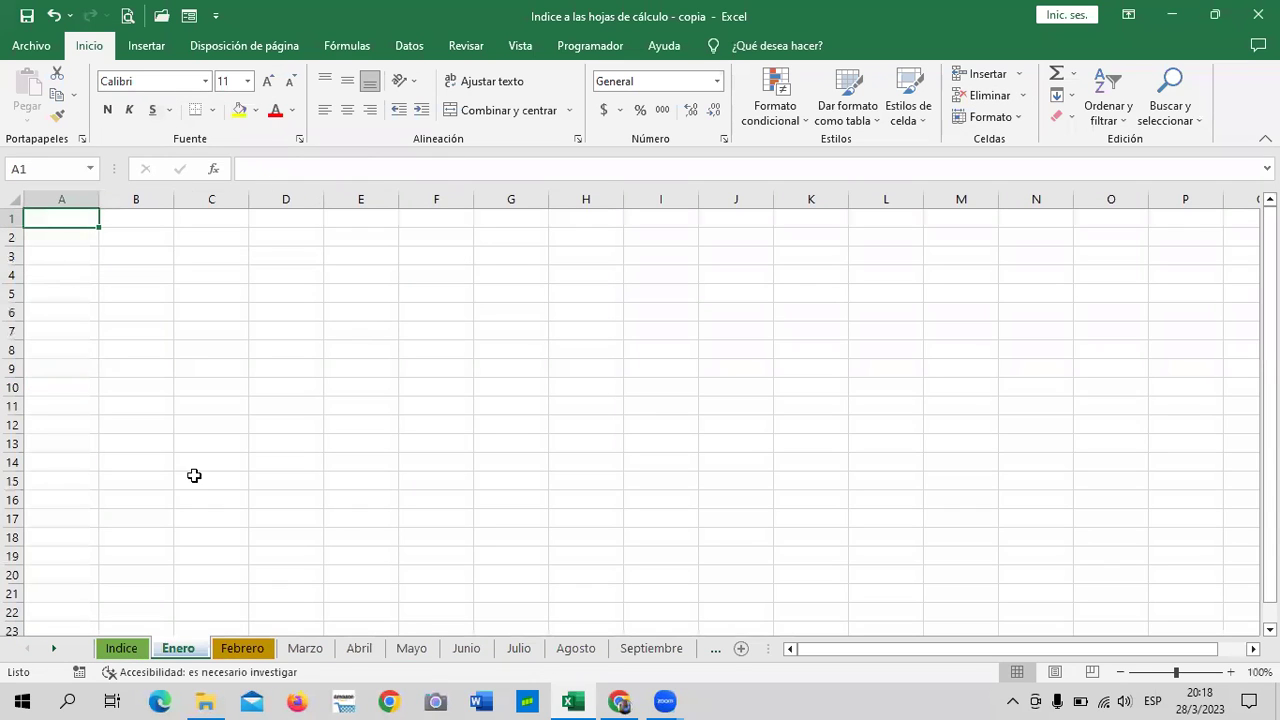
click(131, 650)
click(178, 648)
click(125, 648)
click(55, 288)
click(425, 652)
Colour the Mayo sheet tab light blue.
right_click(425, 652)
click(824, 369)
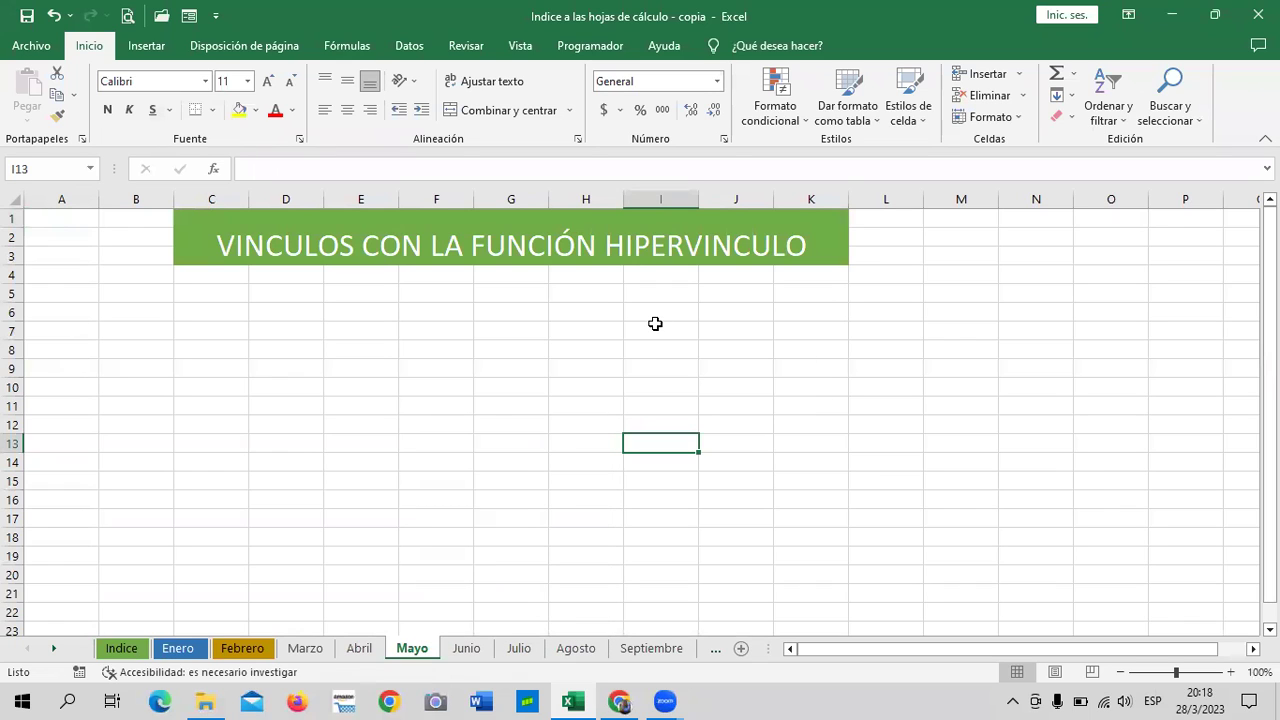
right_click(420, 650)
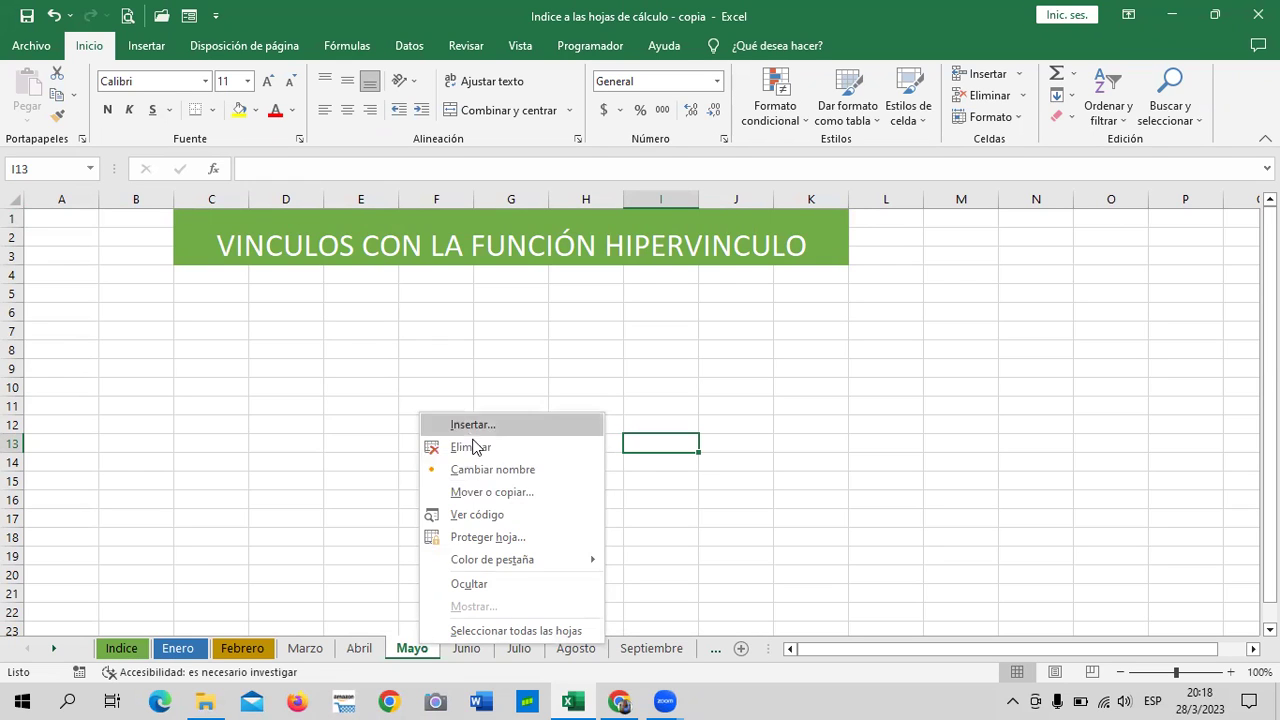
mouse_move(580, 562)
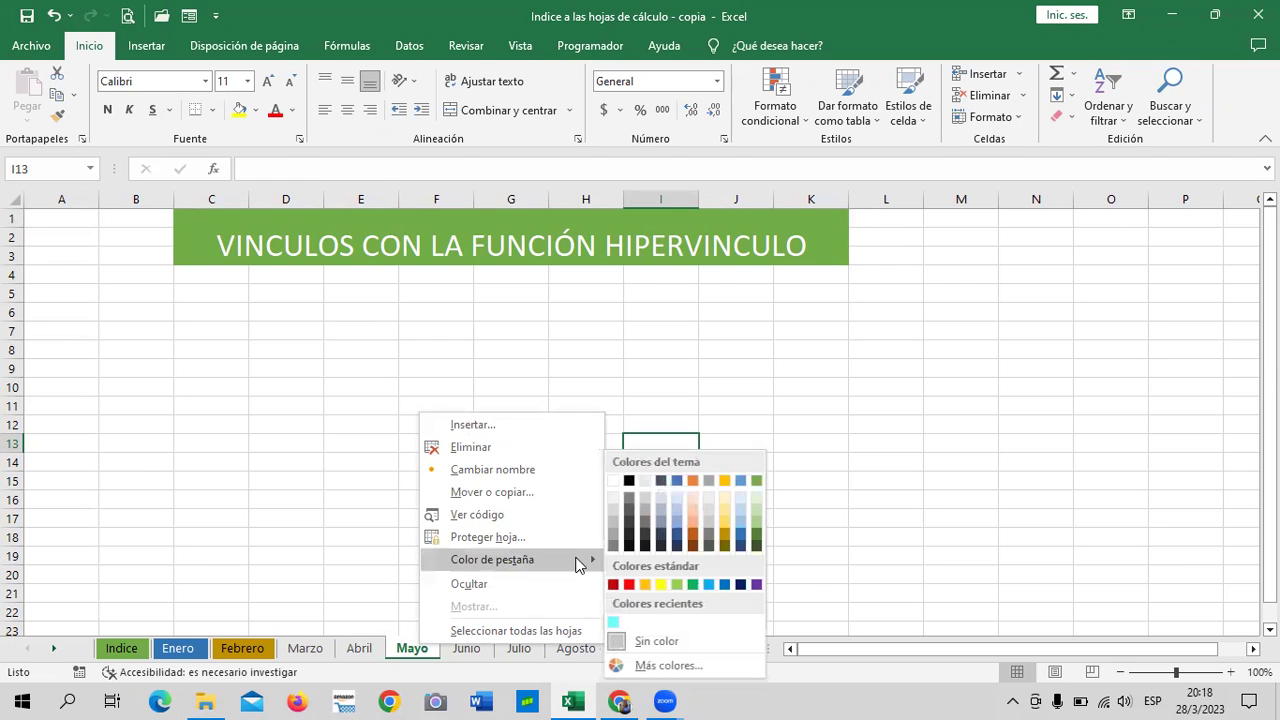
click(709, 586)
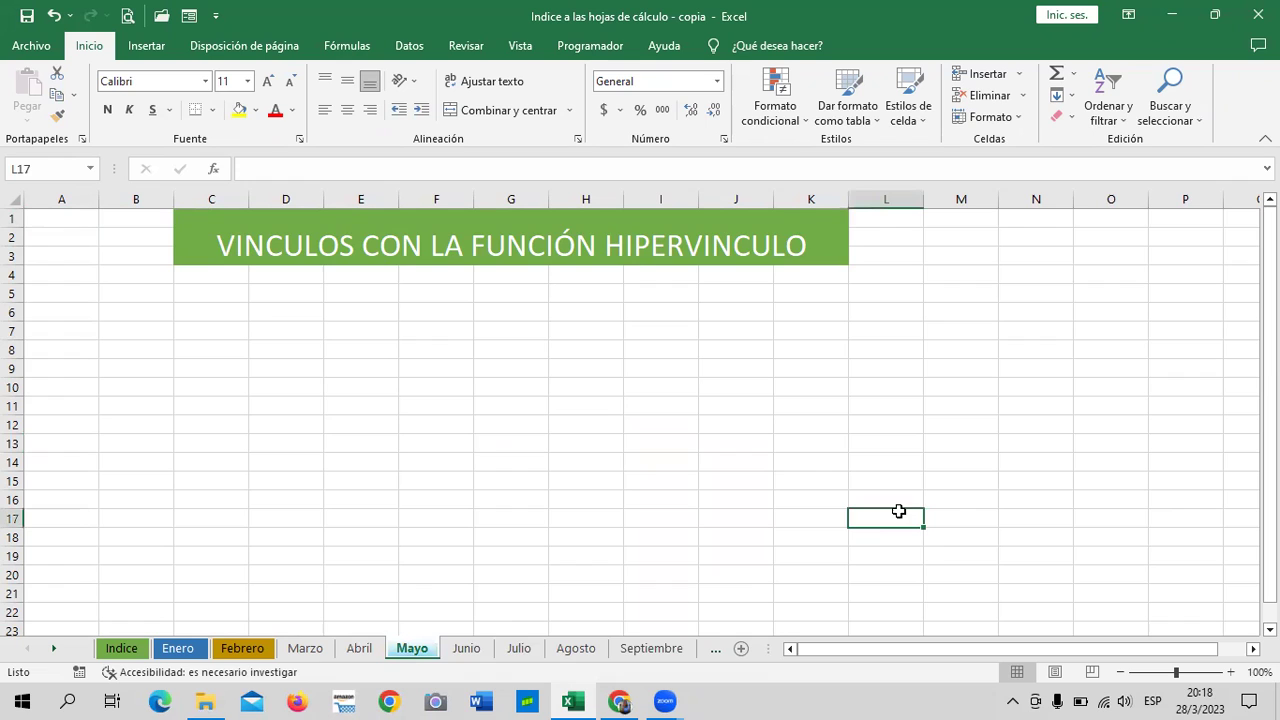
click(466, 650)
Go back to the Mayo sheet and select cell B6.
click(412, 649)
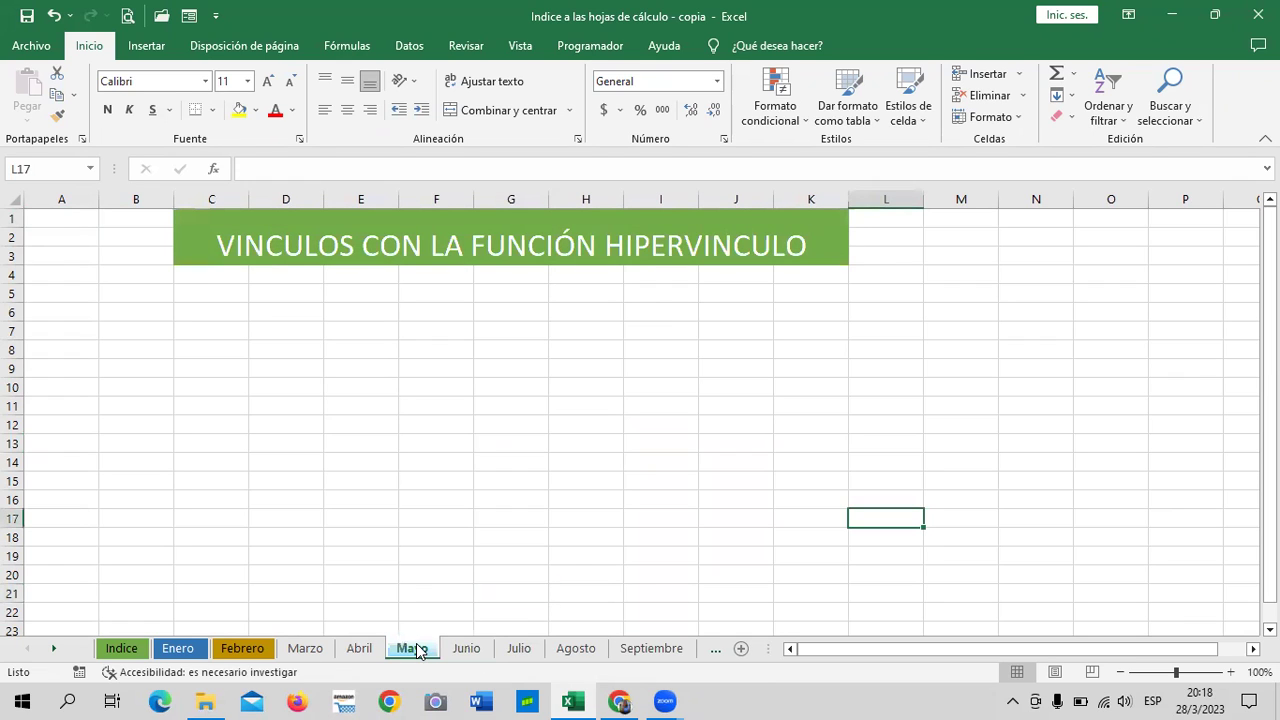
click(394, 386)
click(141, 297)
click(137, 313)
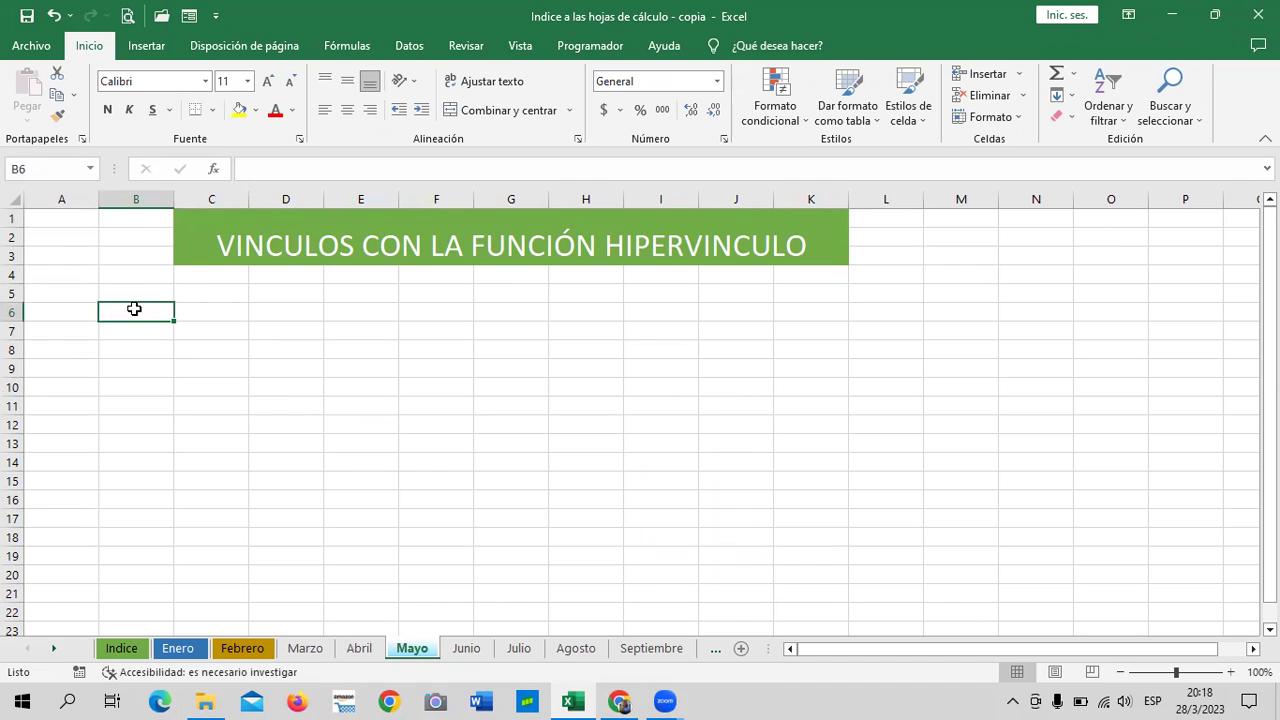
Merge and centre cells B6:C6 on the Mayo sheet.
drag(137, 308, 205, 318)
click(509, 110)
click(436, 384)
click(190, 312)
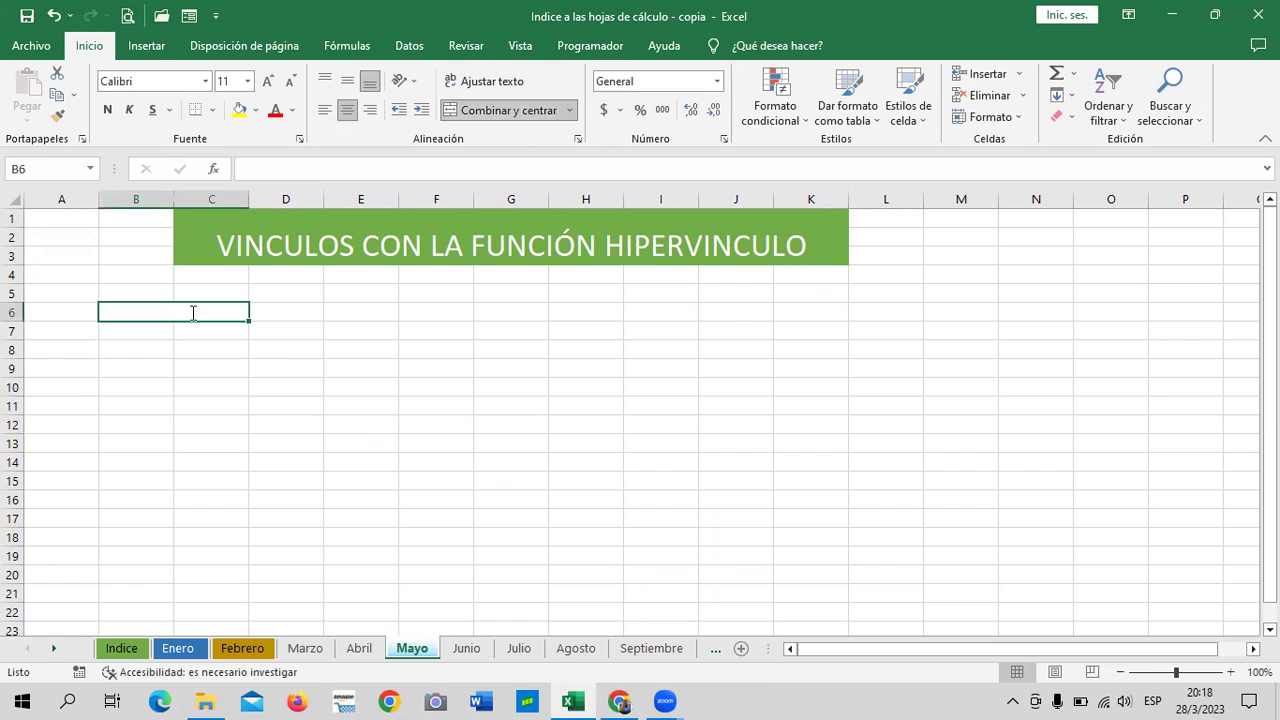
In B6, start a HIPERVINCULO formula from the =HI autocomplete and type the opening quote.
text(=HI)
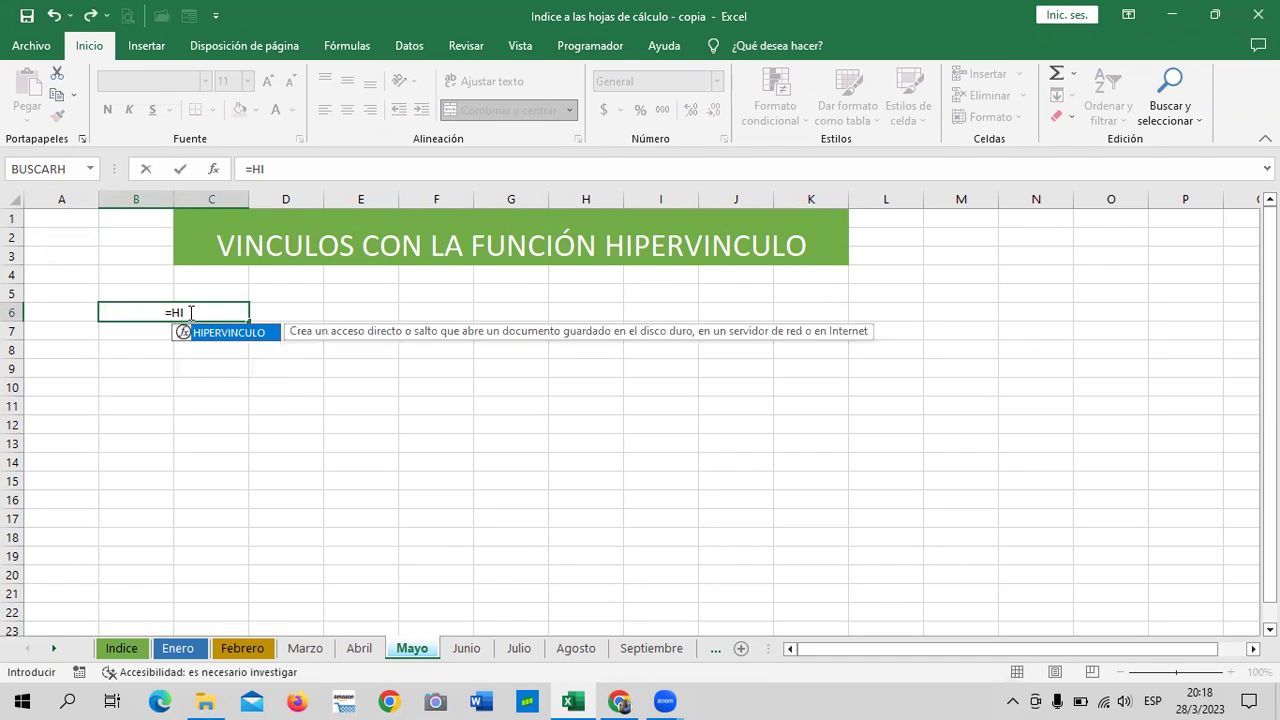
double_click(238, 337)
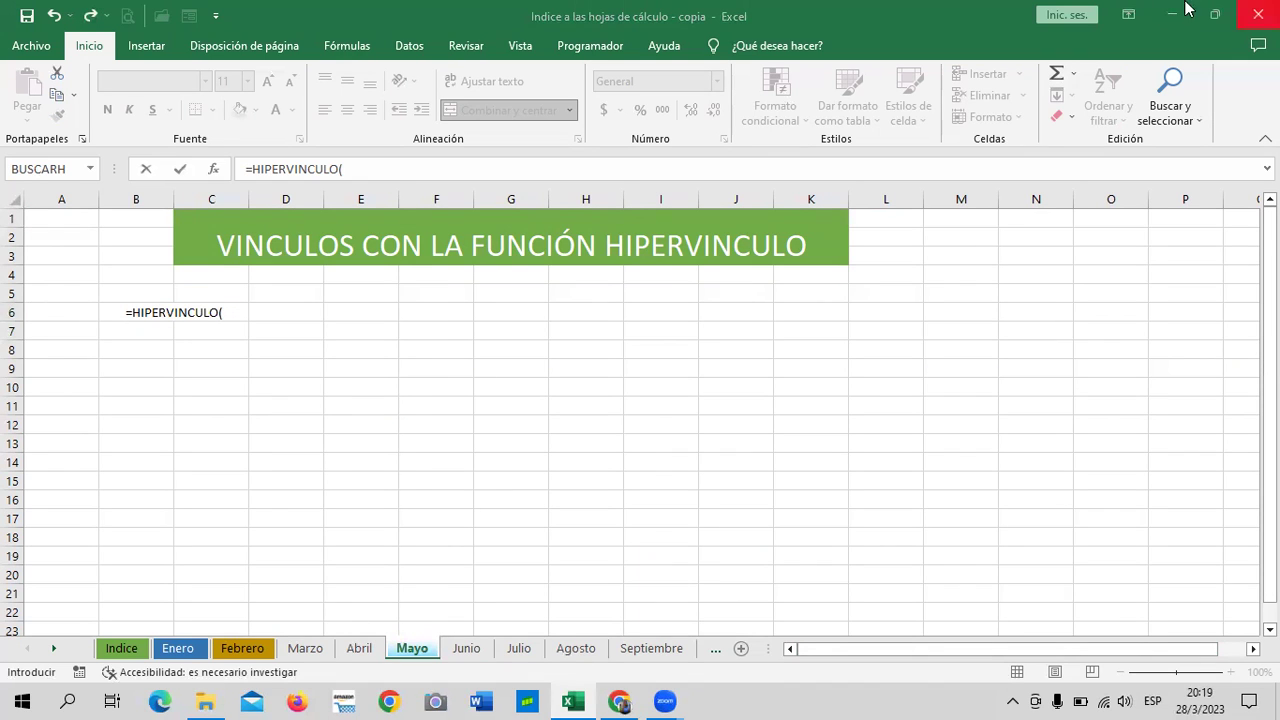
click(238, 311)
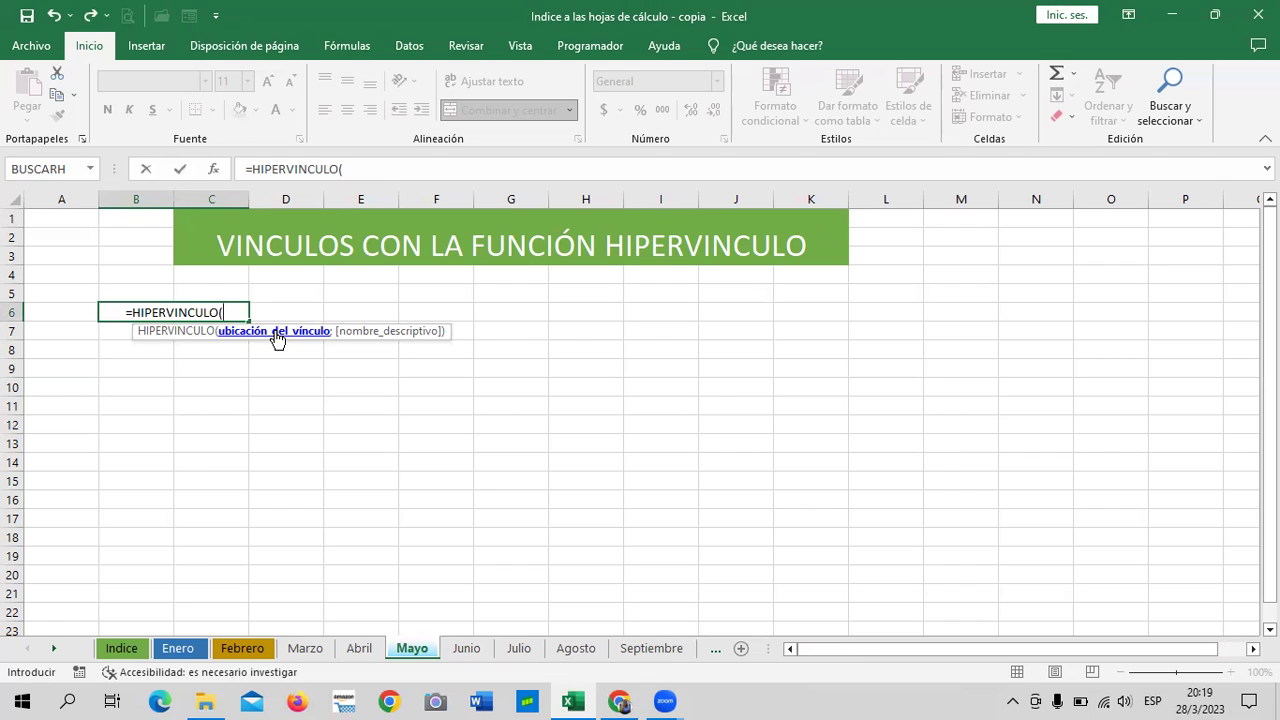
text(")
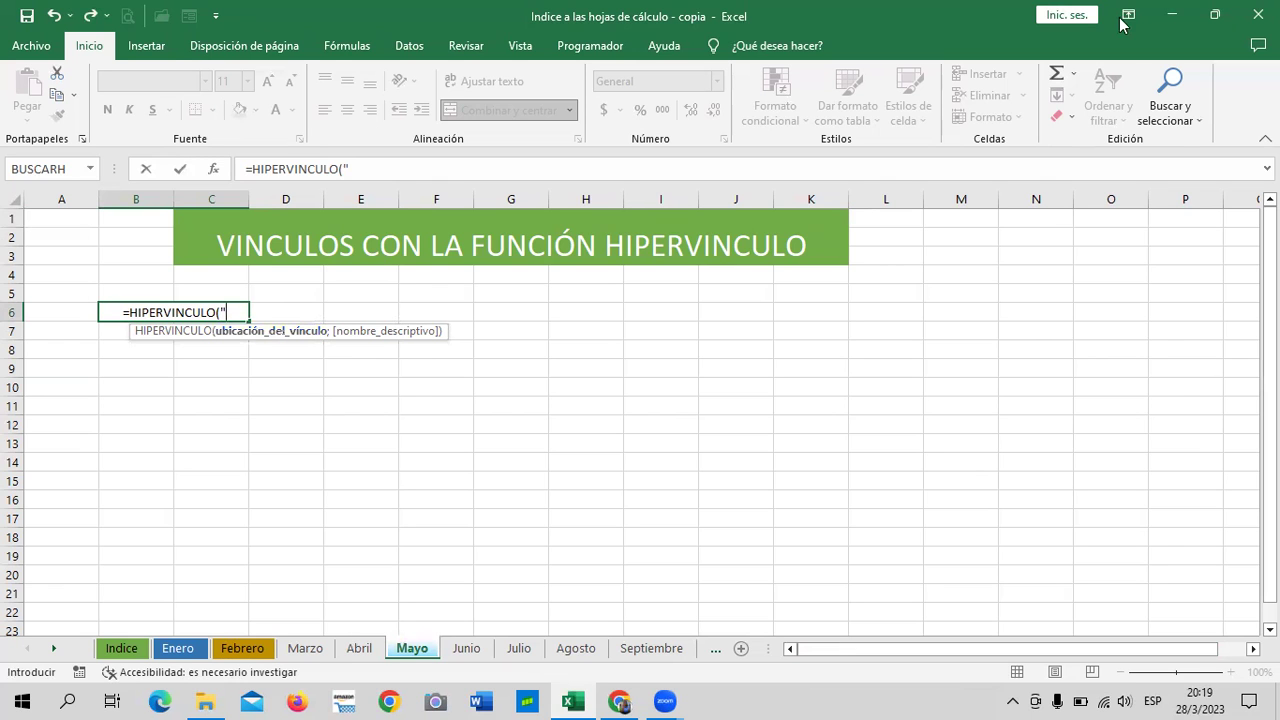
Minimise Excel and open the EXCEL NUEVO CURSO folder in File Explorer.
click(1173, 15)
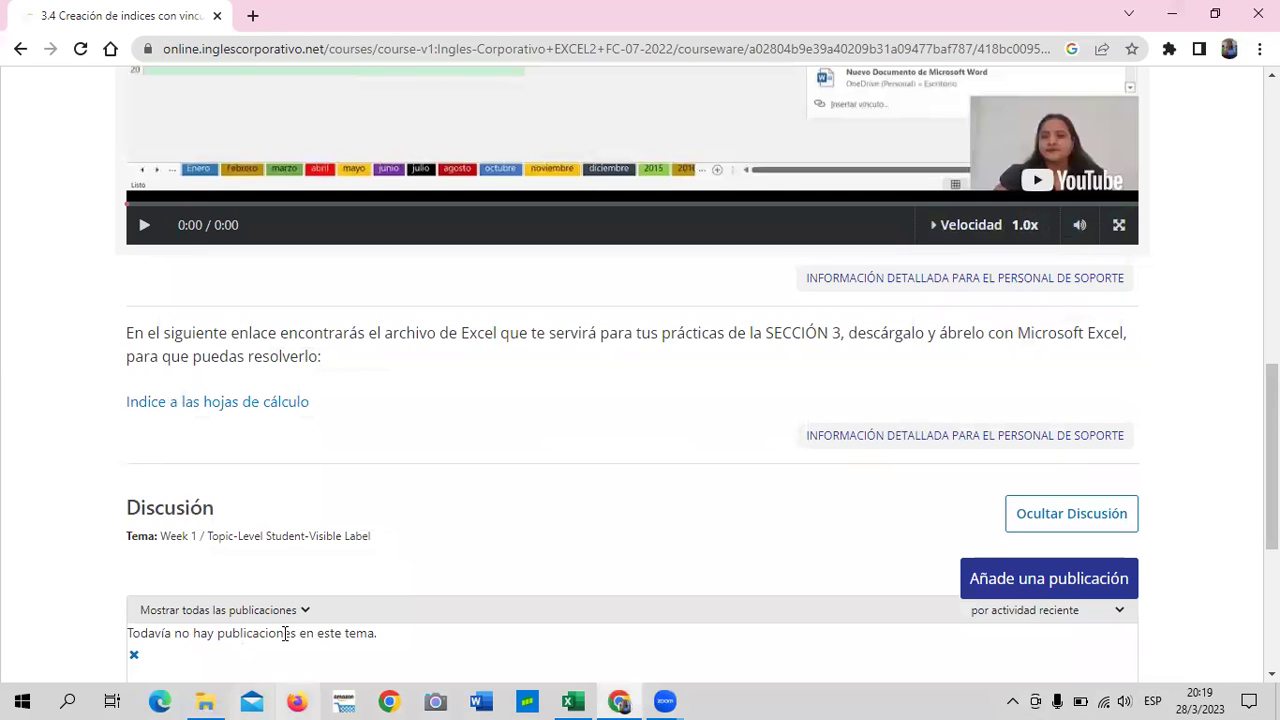
click(204, 700)
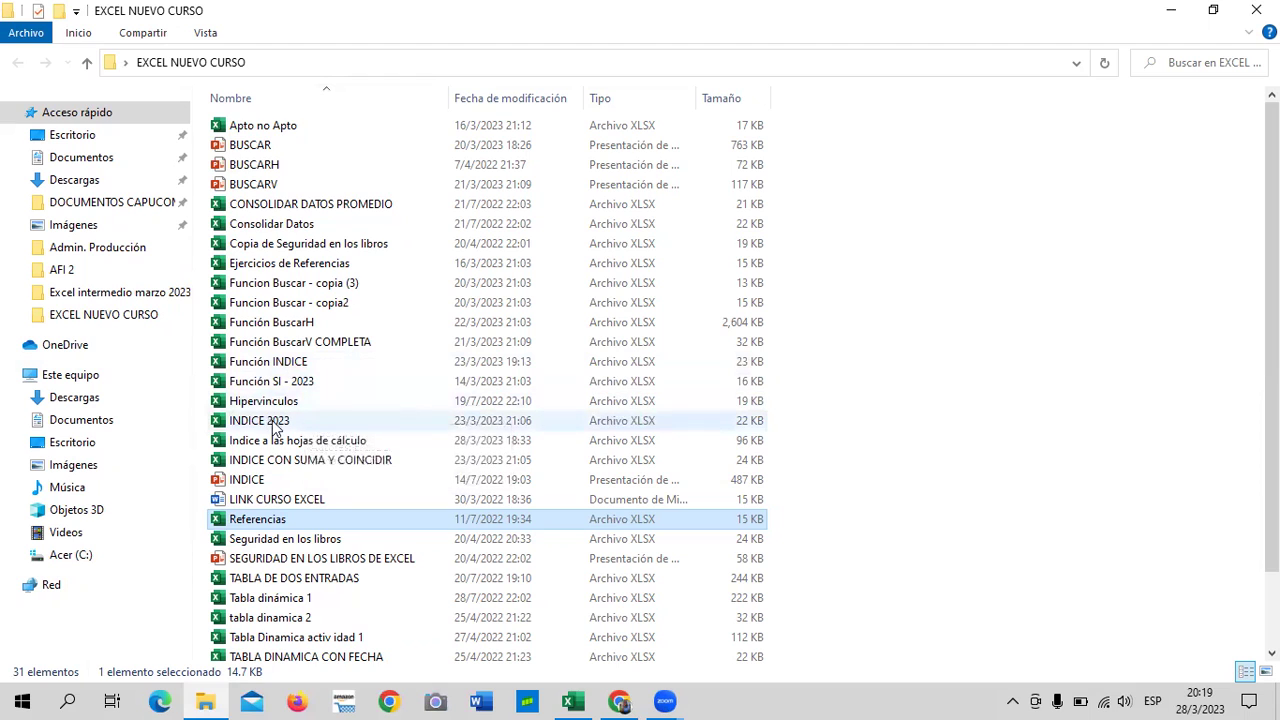
Copy the Ubicación path from INDICE 2023's Properties window and switch back to Excel.
click(307, 425)
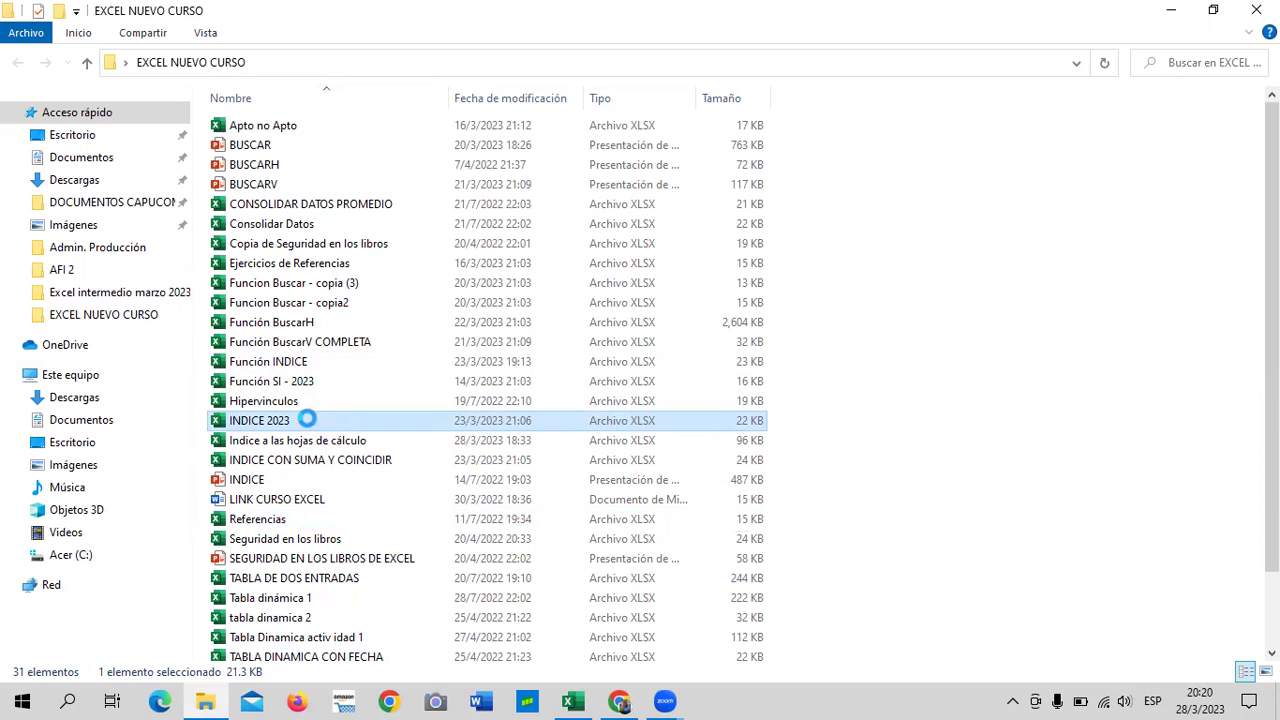
right_click(309, 425)
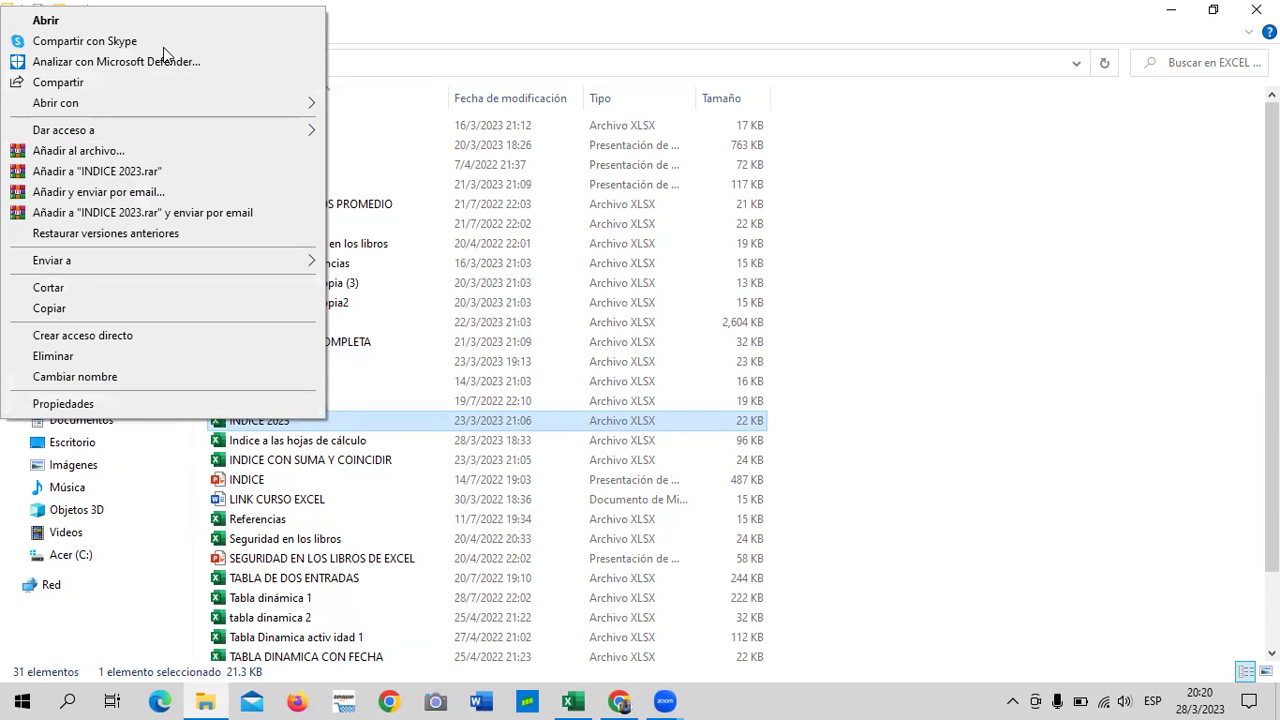
click(184, 405)
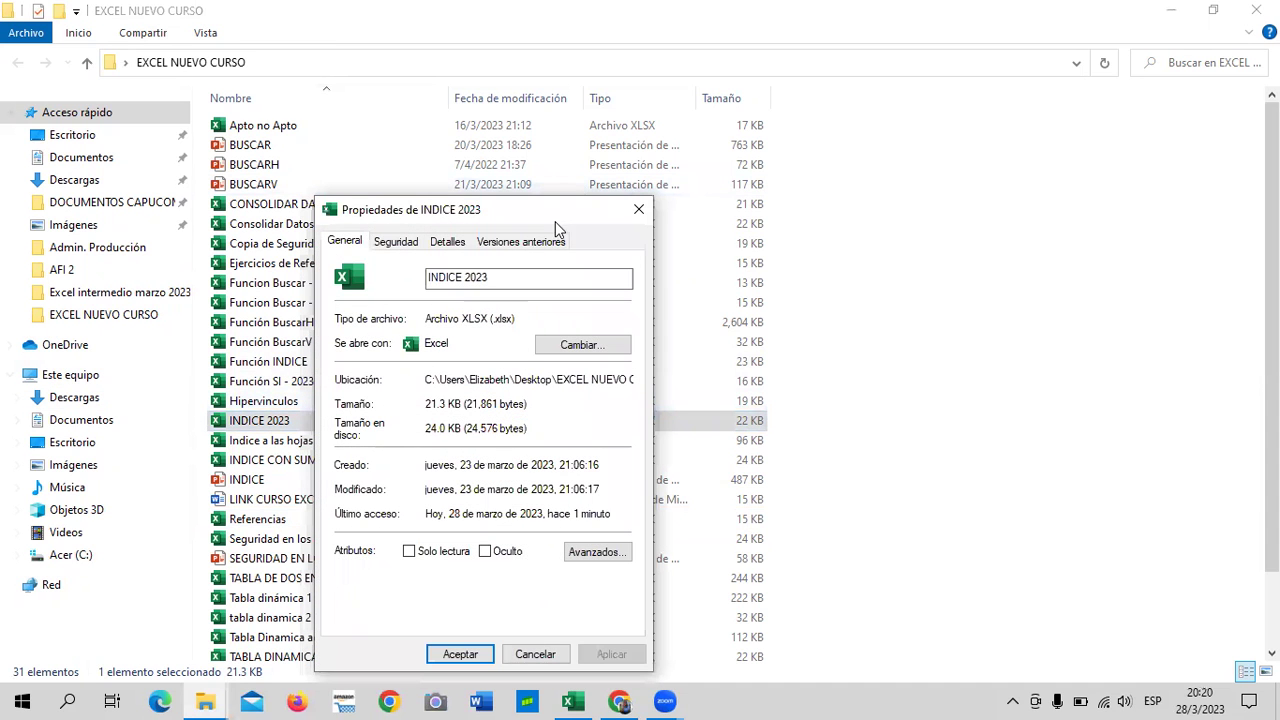
drag(558, 221, 740, 141)
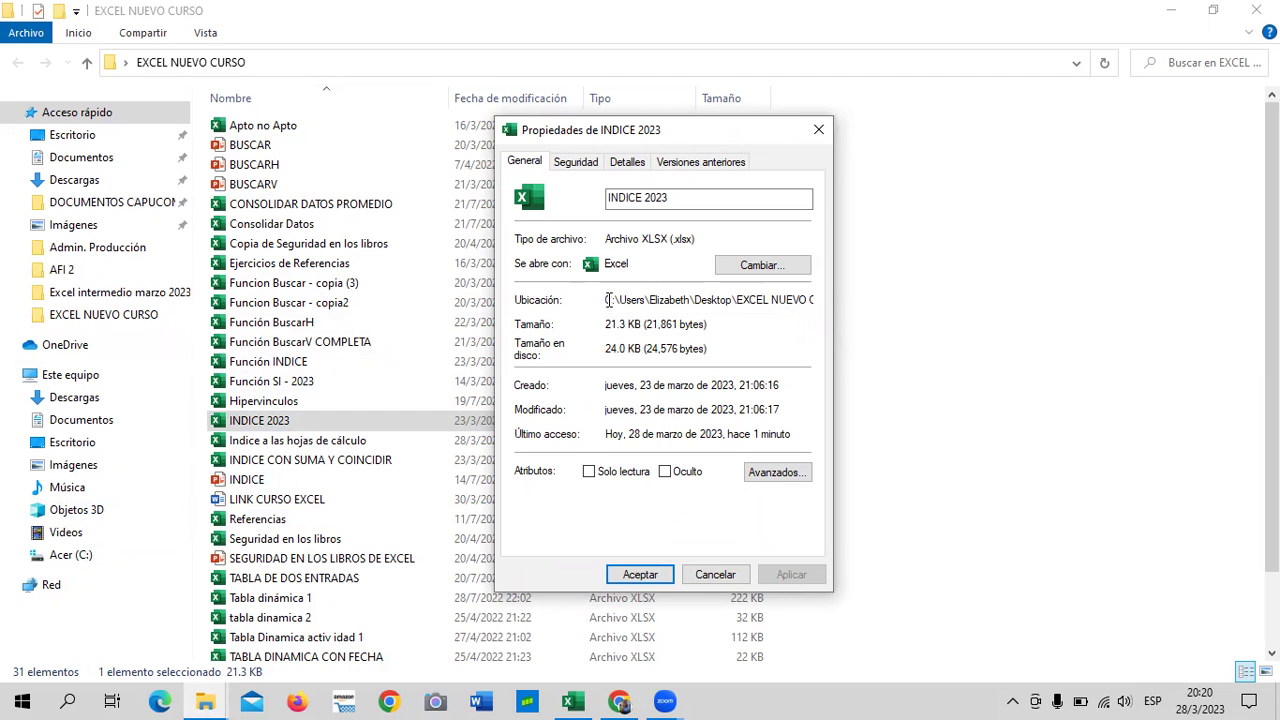
drag(606, 302, 853, 307)
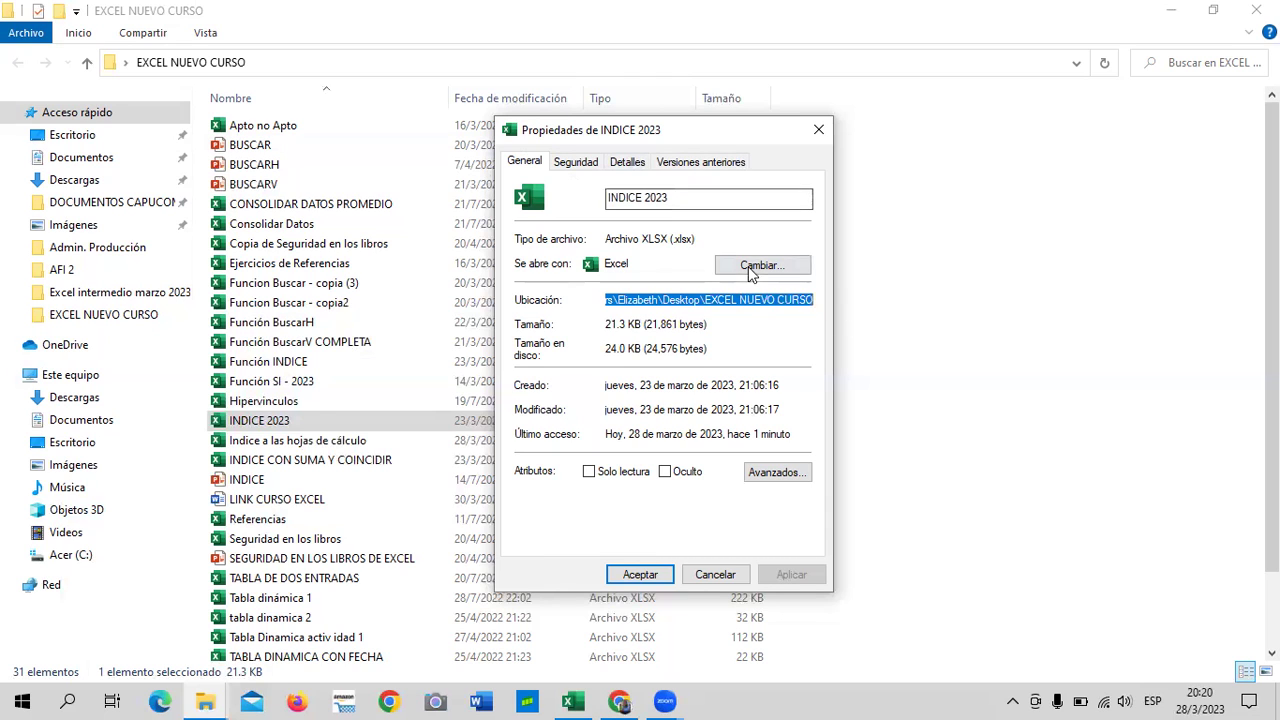
right_click(751, 308)
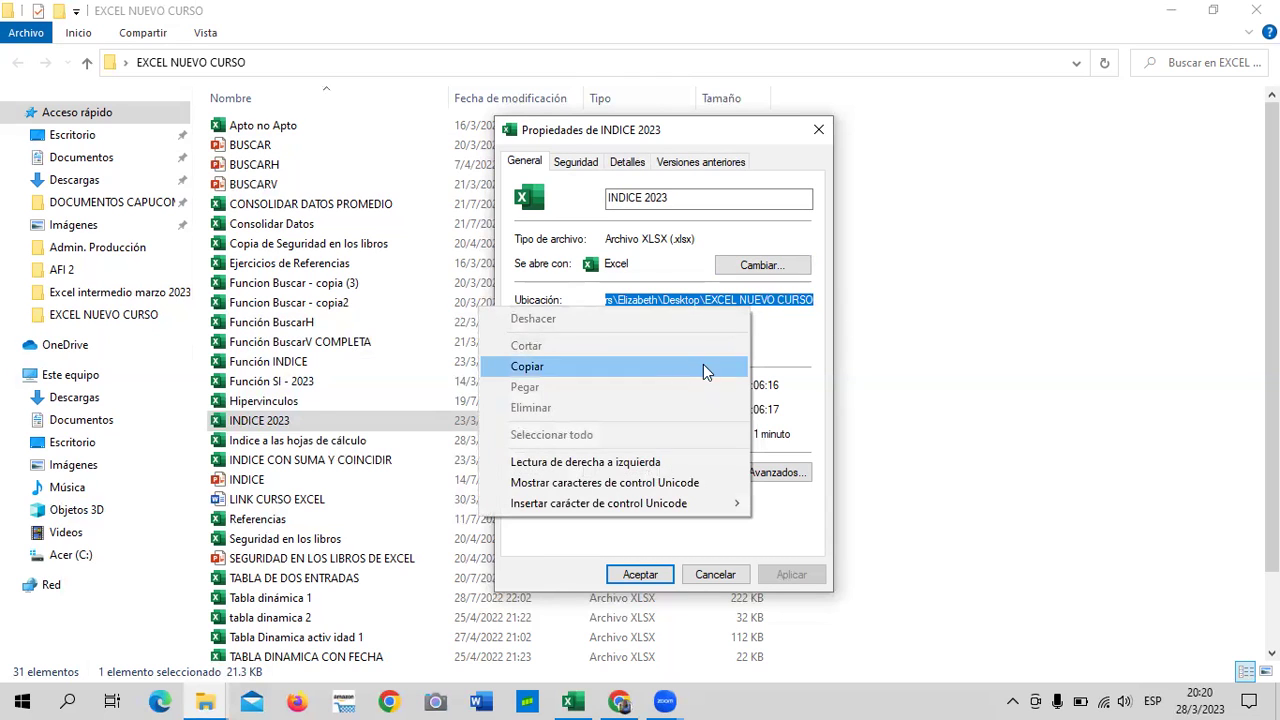
click(703, 365)
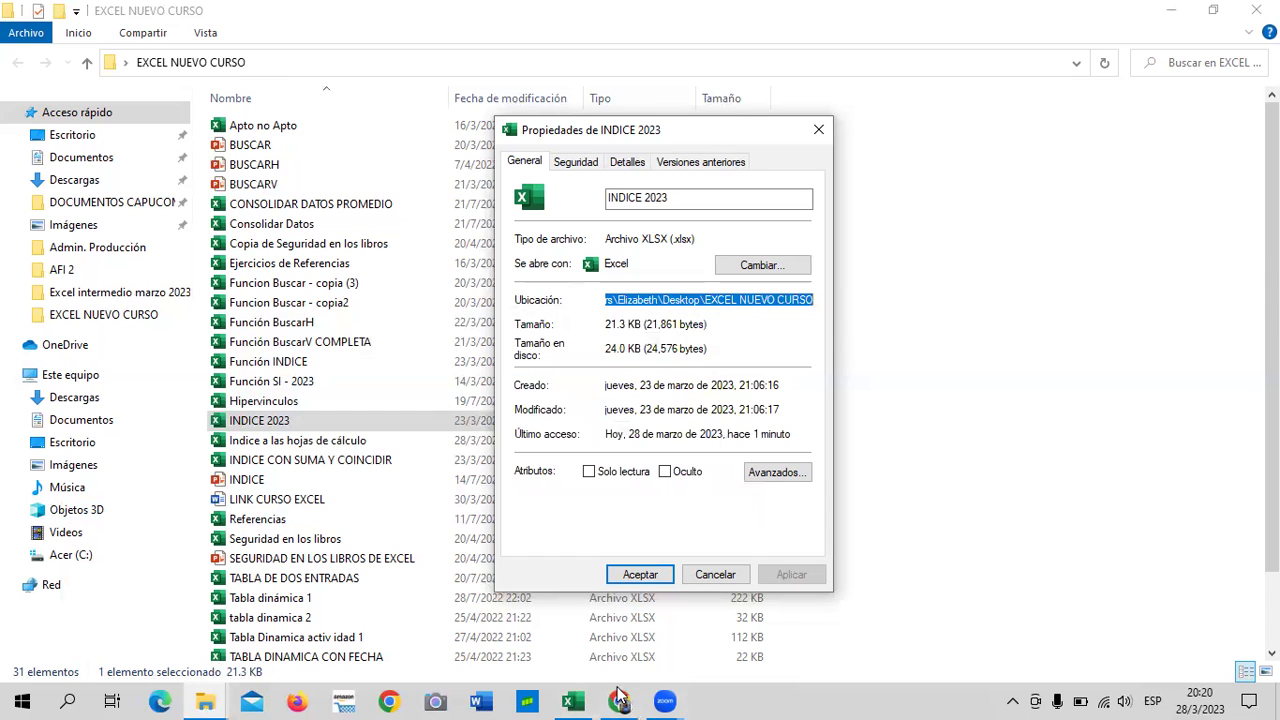
mouse_move(573, 700)
click(594, 644)
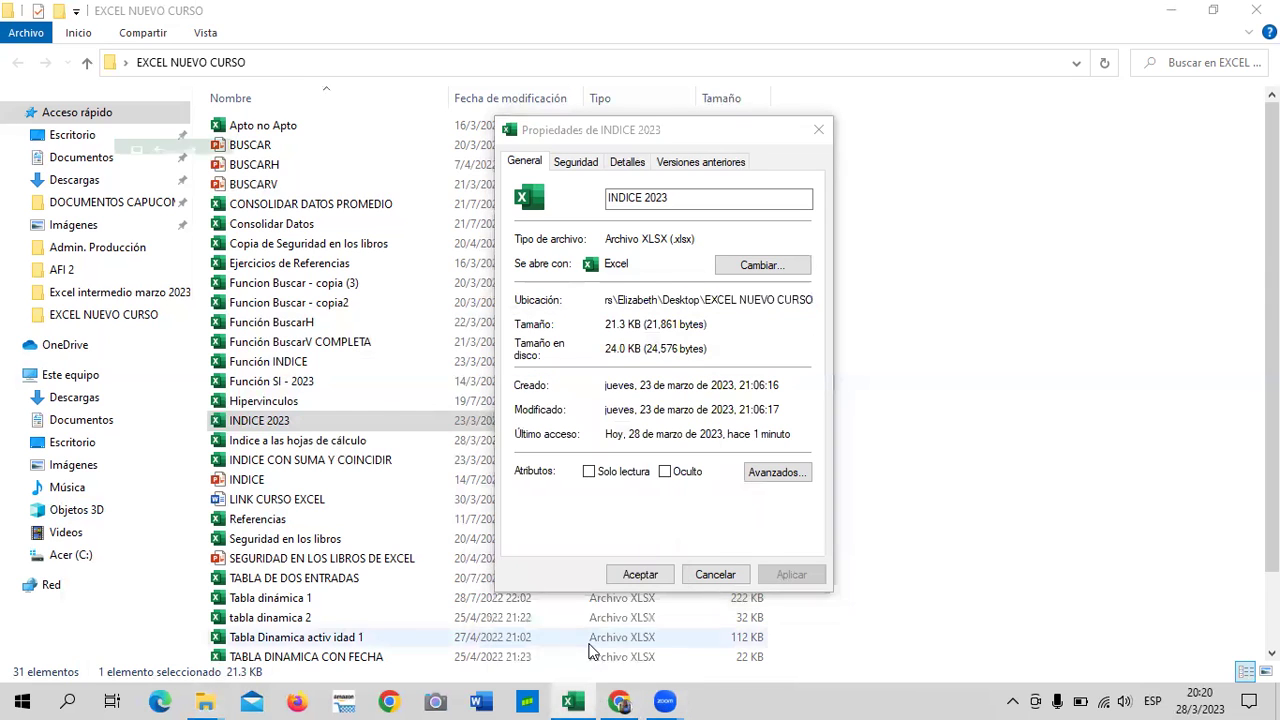
Paste the copied folder path into B6's HIPERVINCULO formula and end it with a backslash.
right_click(234, 308)
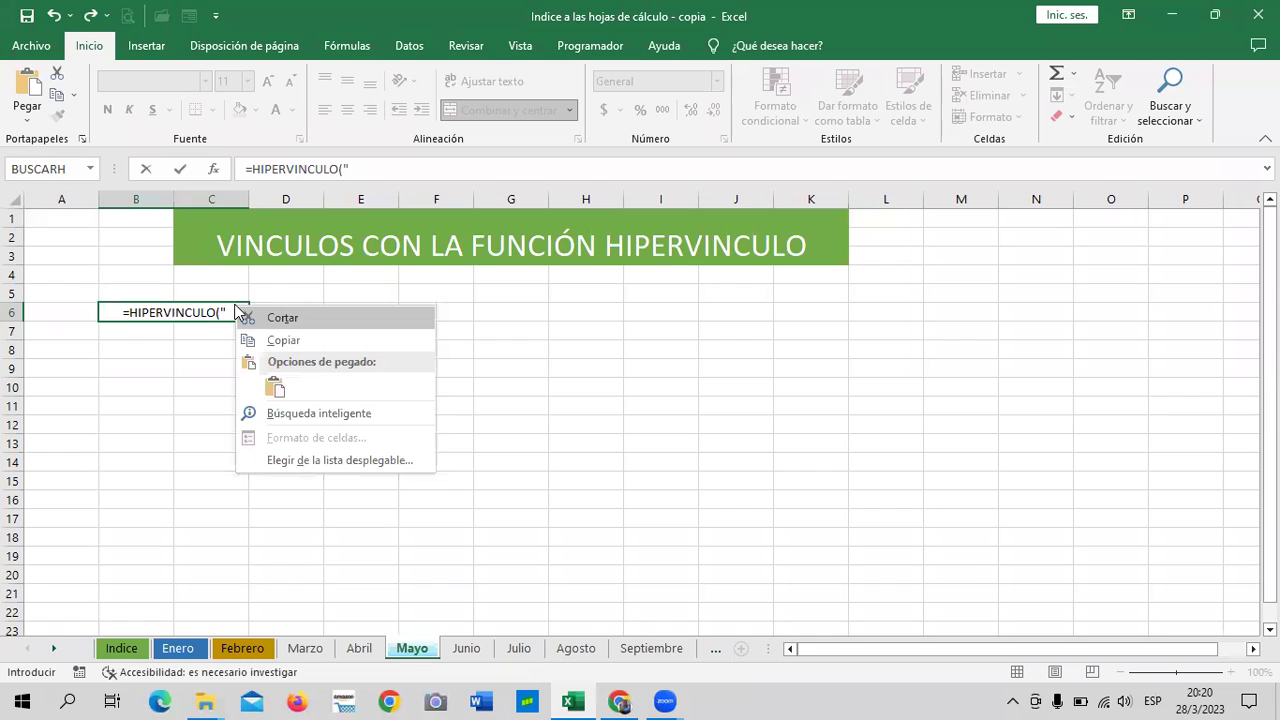
click(276, 385)
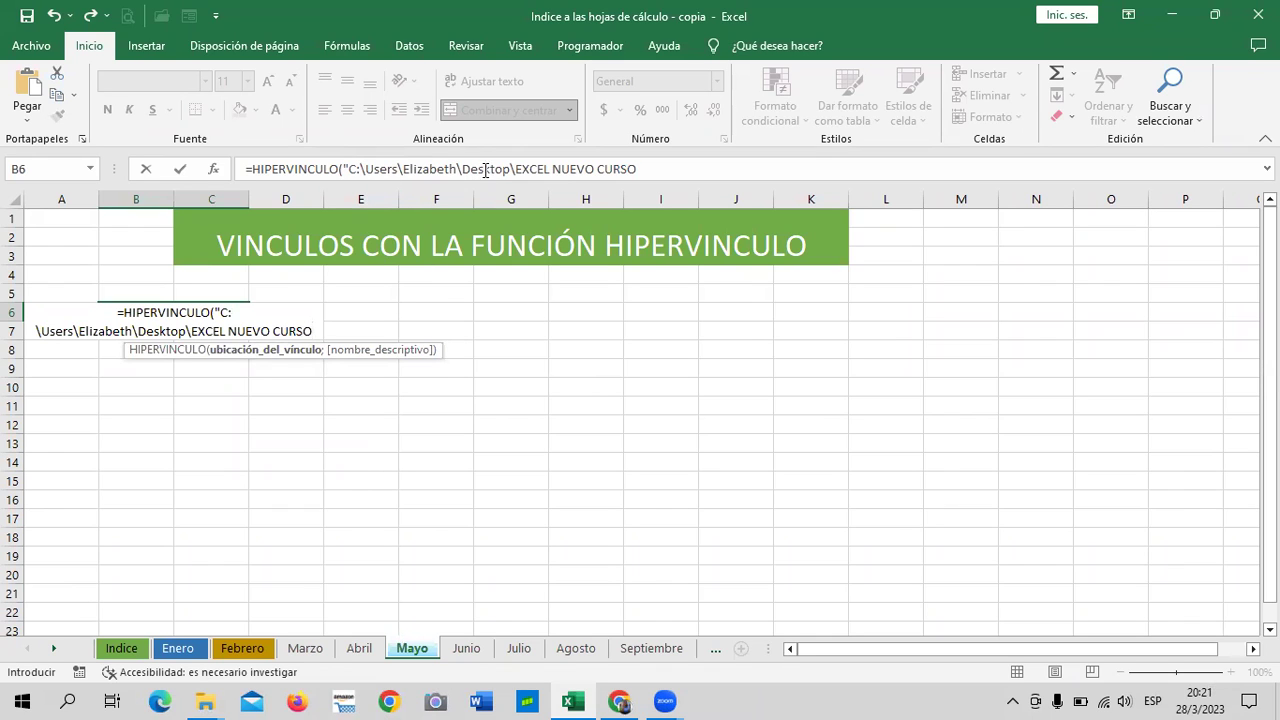
click(679, 170)
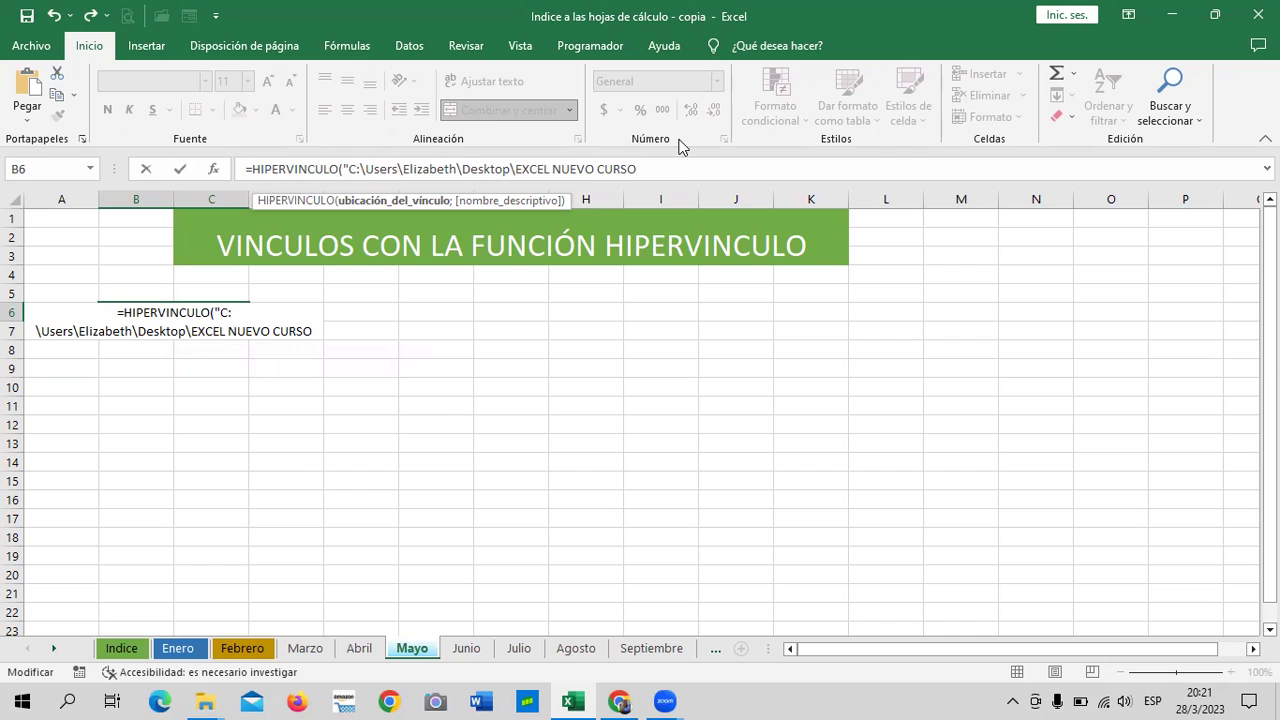
text(7)
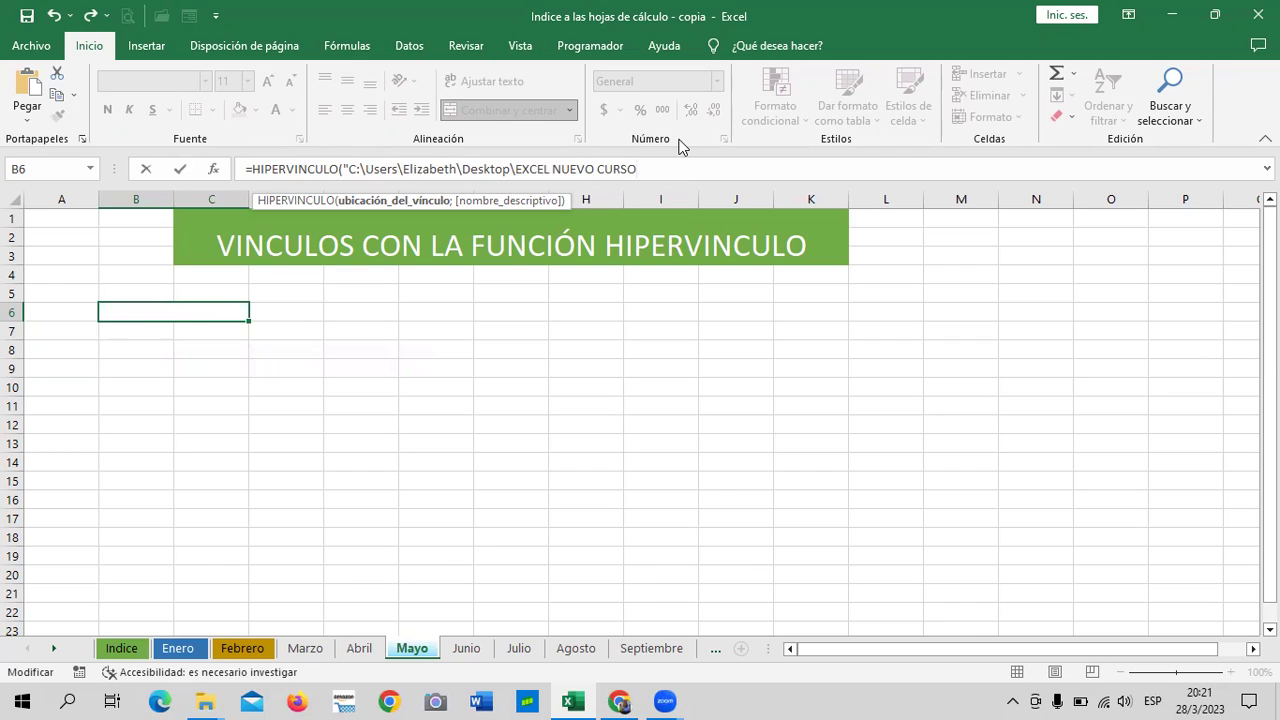
key(BackSpace)
text(/)
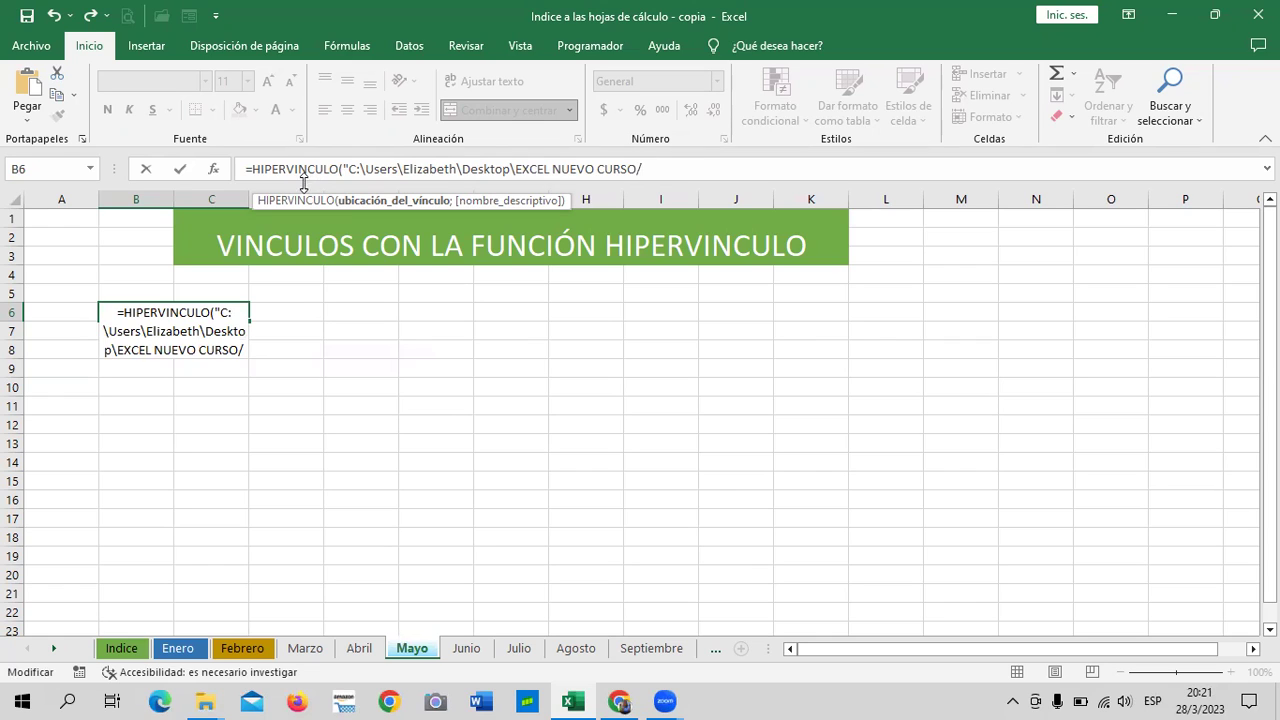
key(BackSpace)
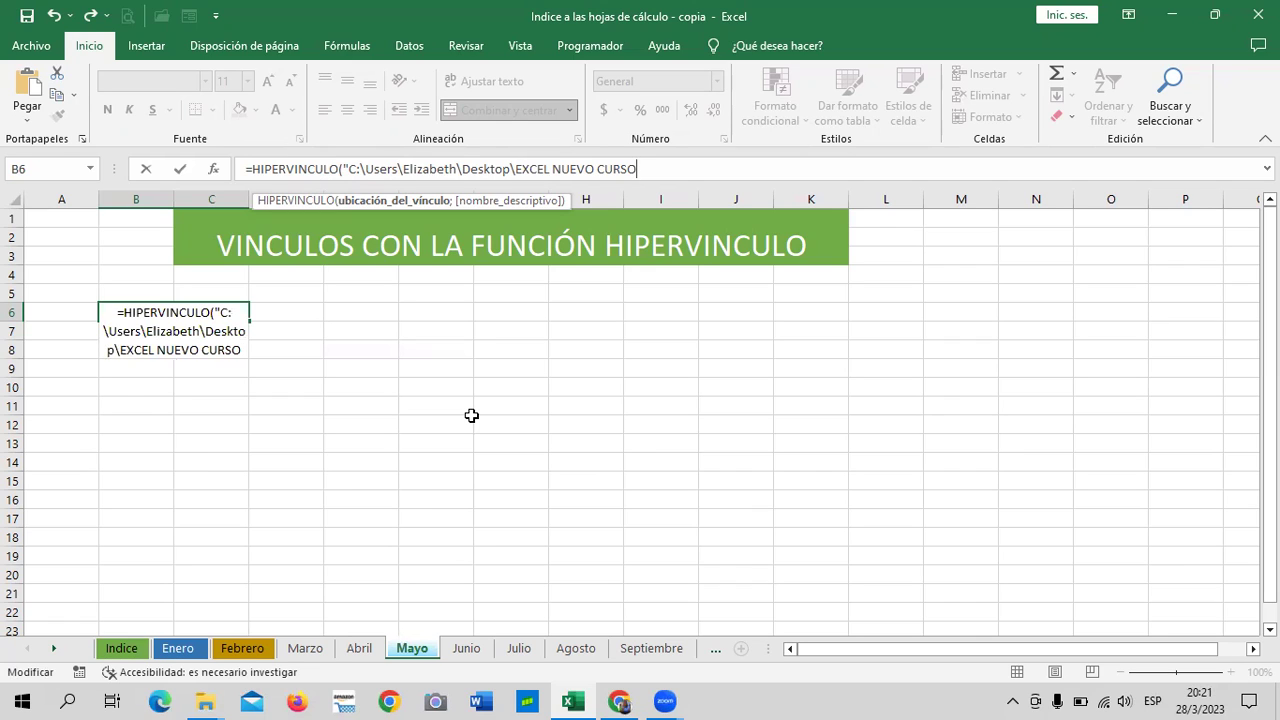
text(\)
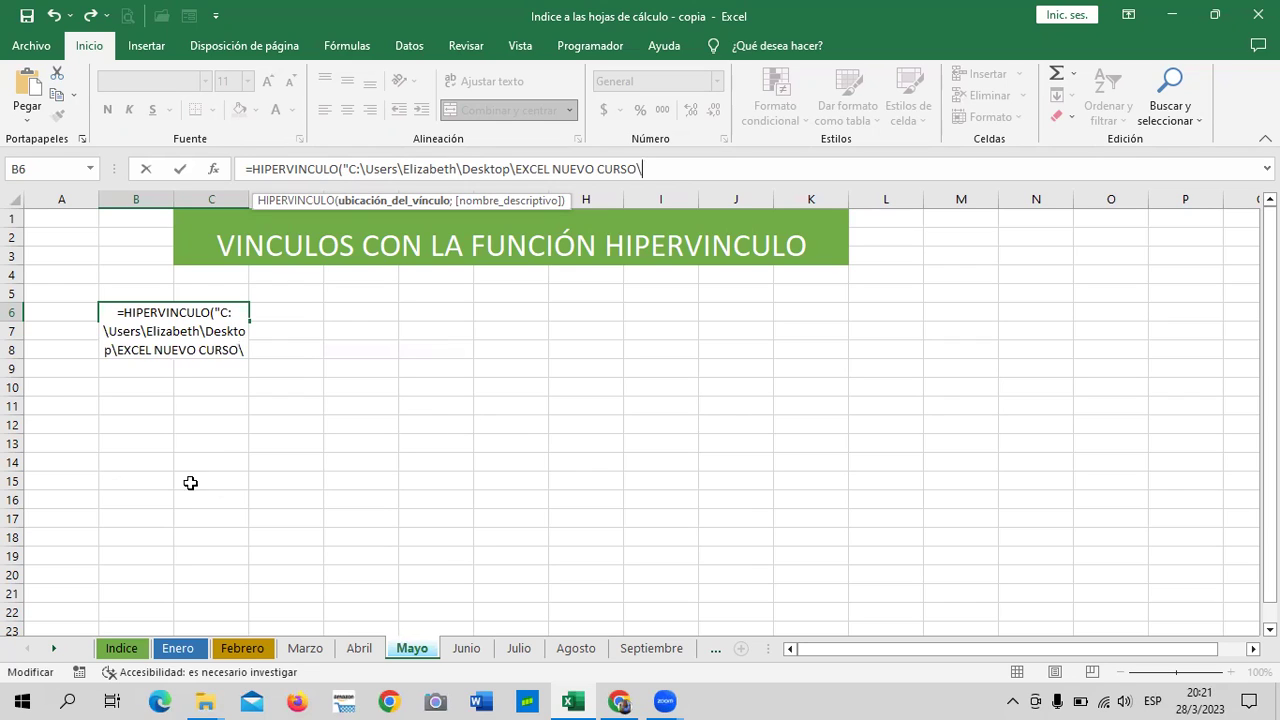
key(BackSpace)
text(\)
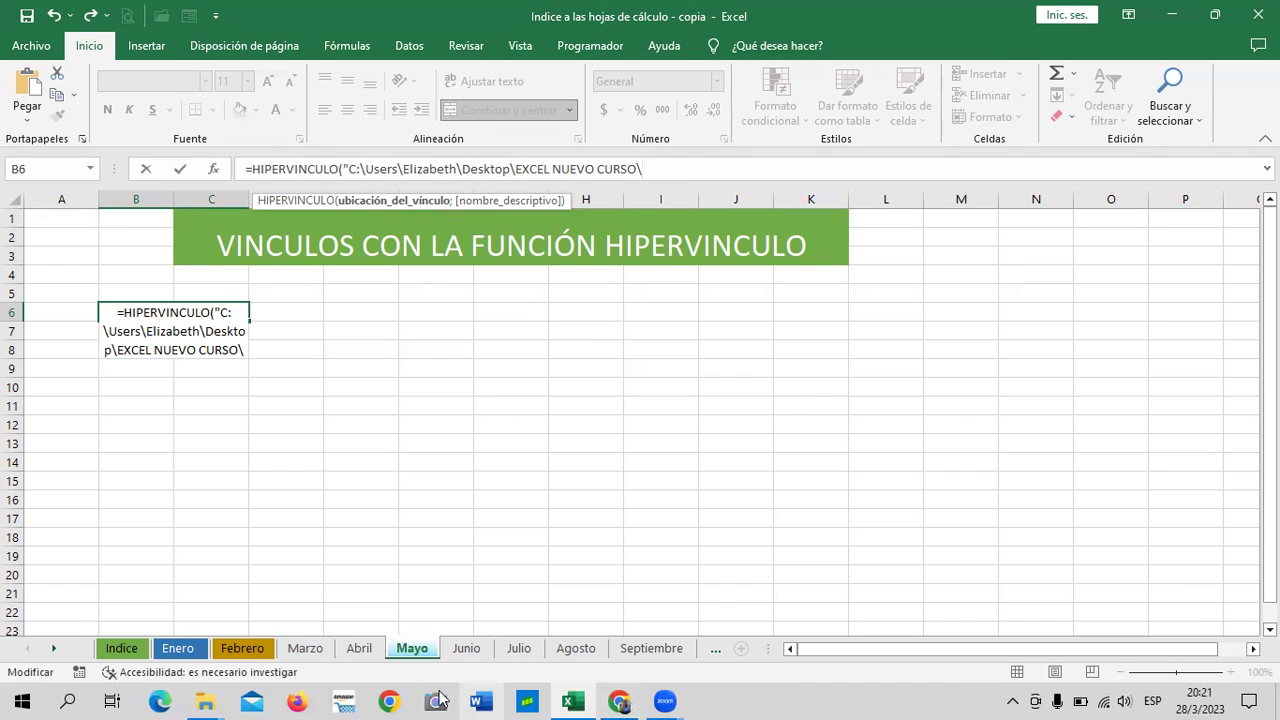
Bring the EXCEL NUEVO CURSO folder into view briefly, then return to Excel.
mouse_move(204, 700)
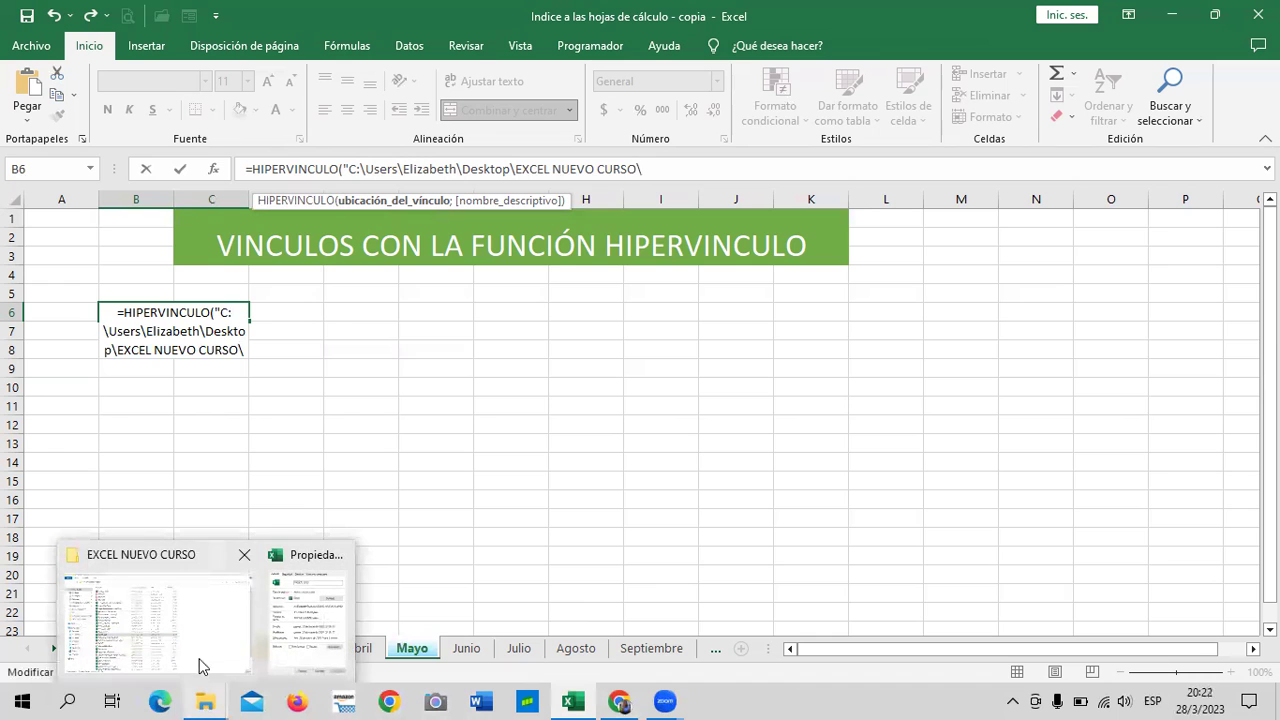
click(208, 632)
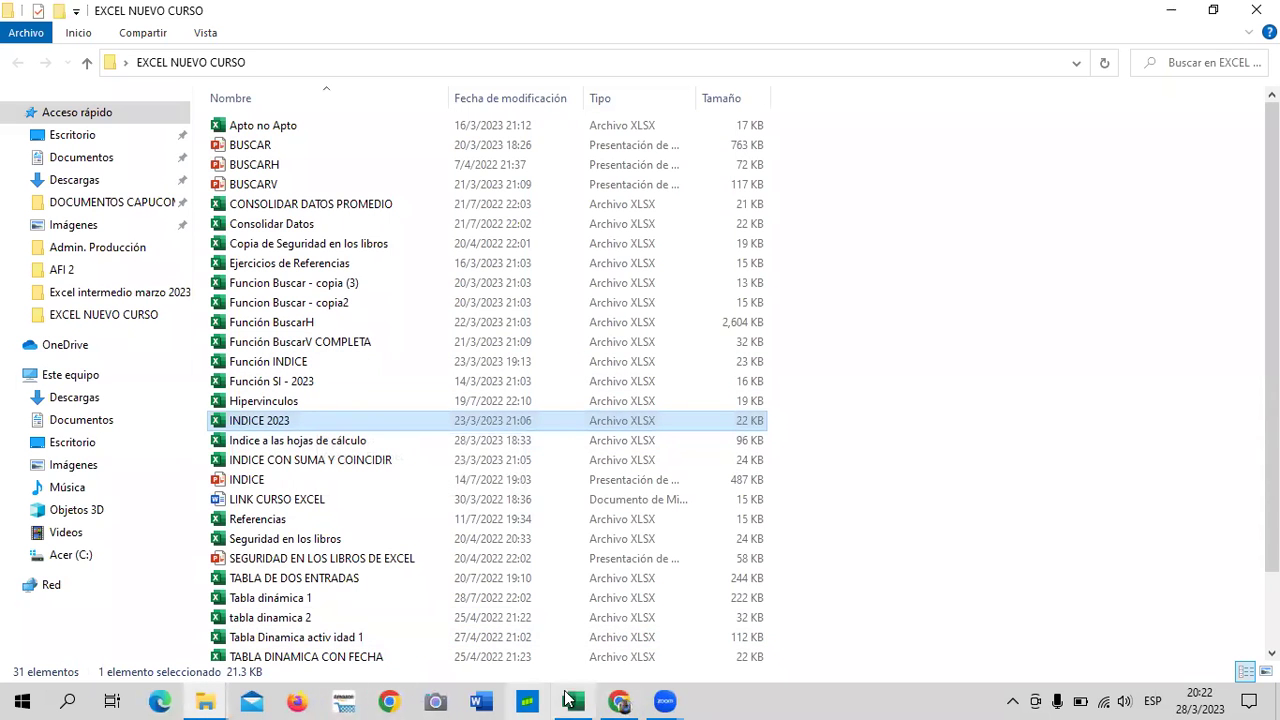
click(574, 701)
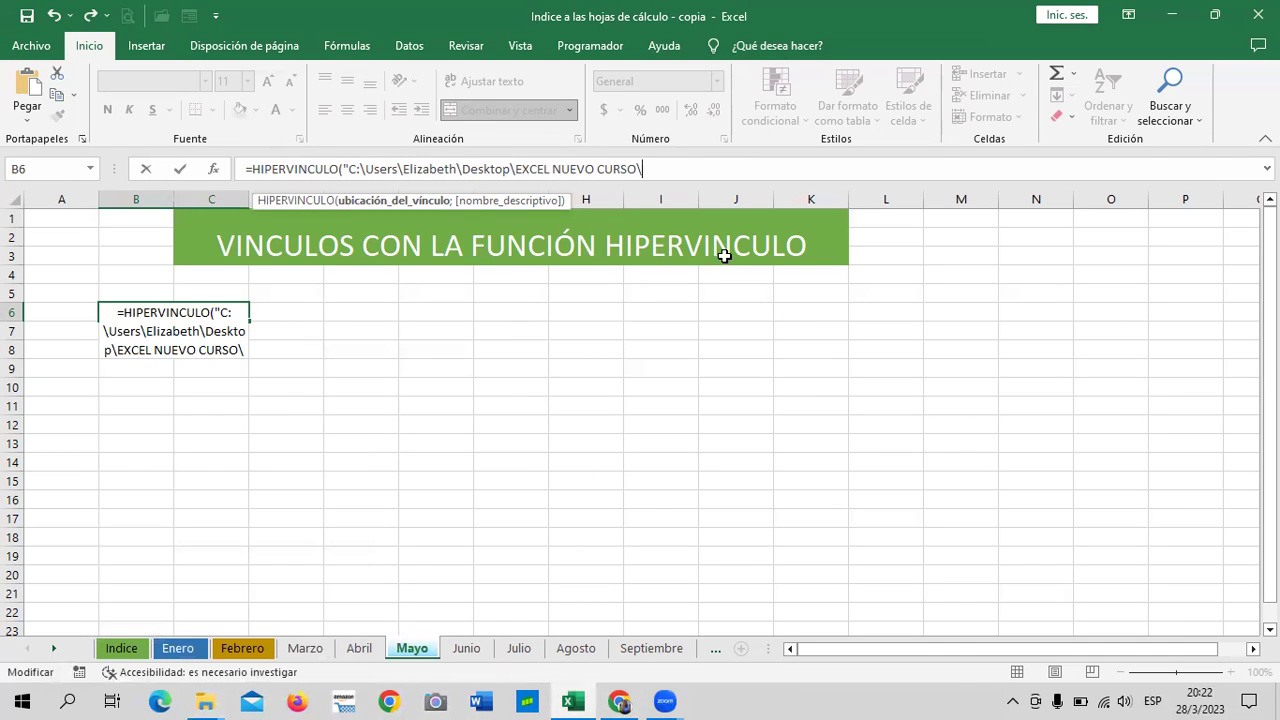
Add the file name INDICE 2023.XLSX after the path, closing the quote and typing a semicolon.
text(indi)
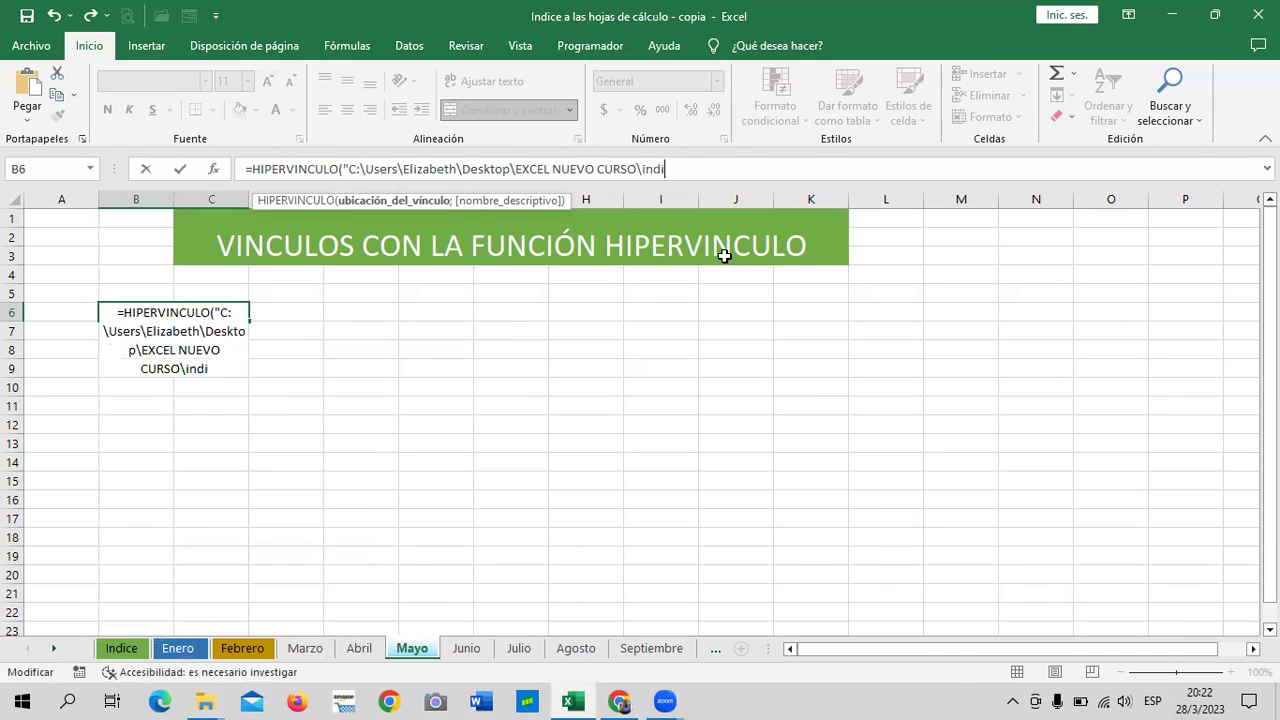
key(Caps_Lock)
key(BackSpace)
key(BackSpace)
key(BackSpace)
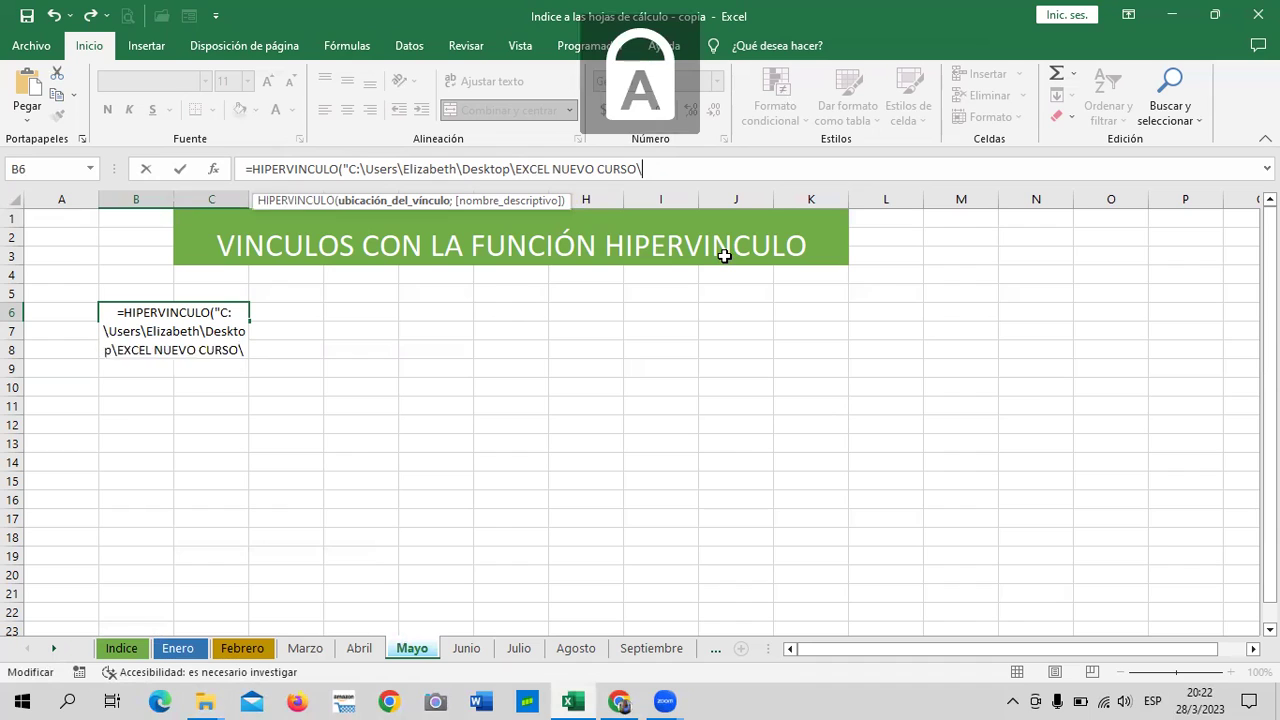
text(INDICE 2023)
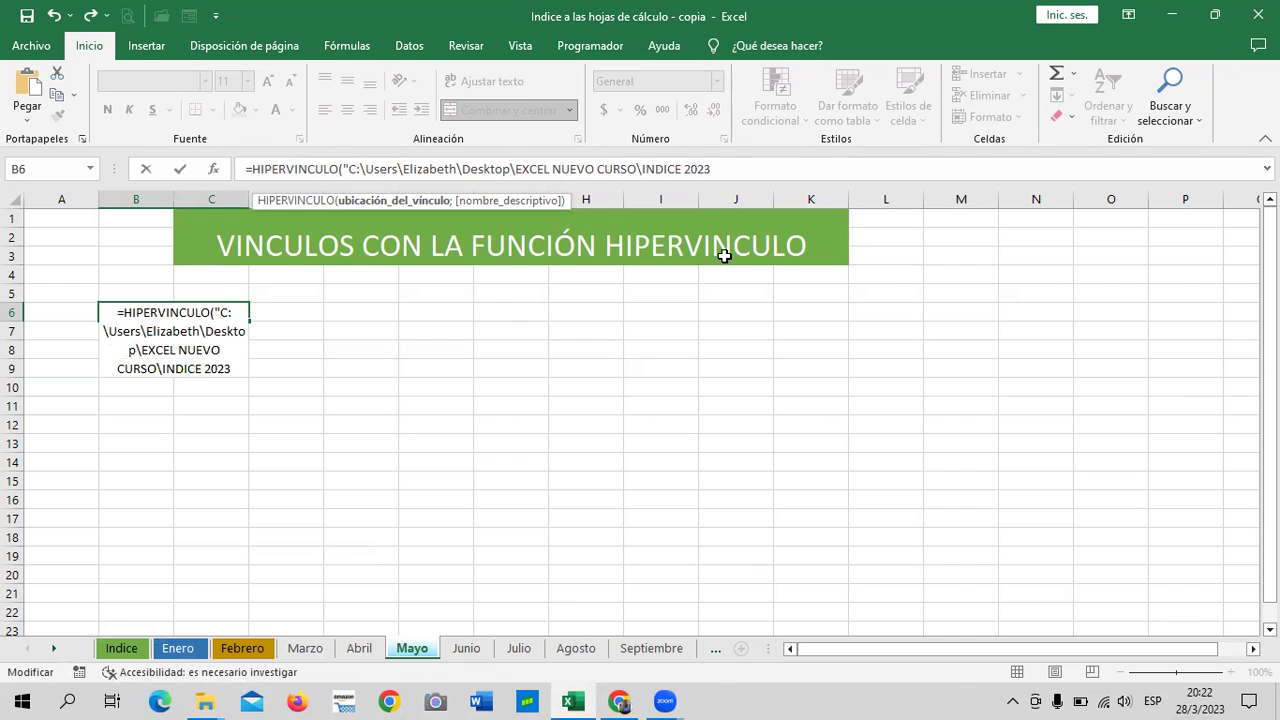
text(")
key(BackSpace)
text(.)
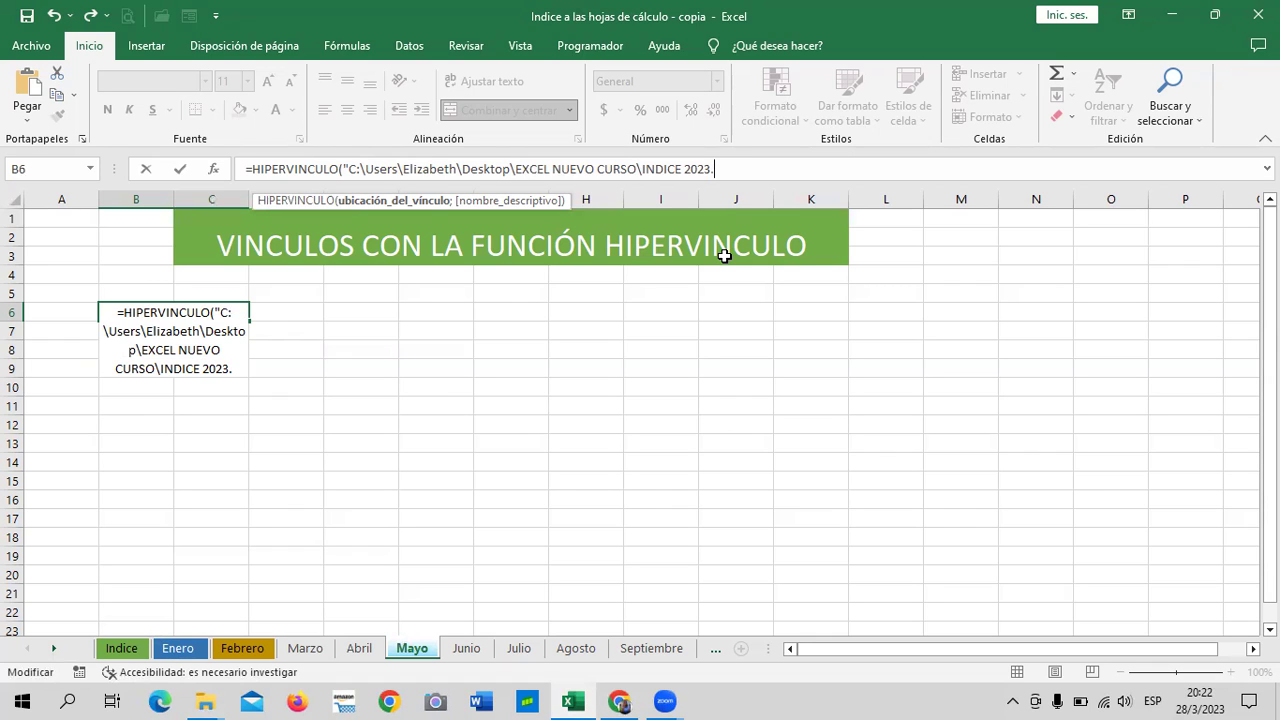
text(XSLX)
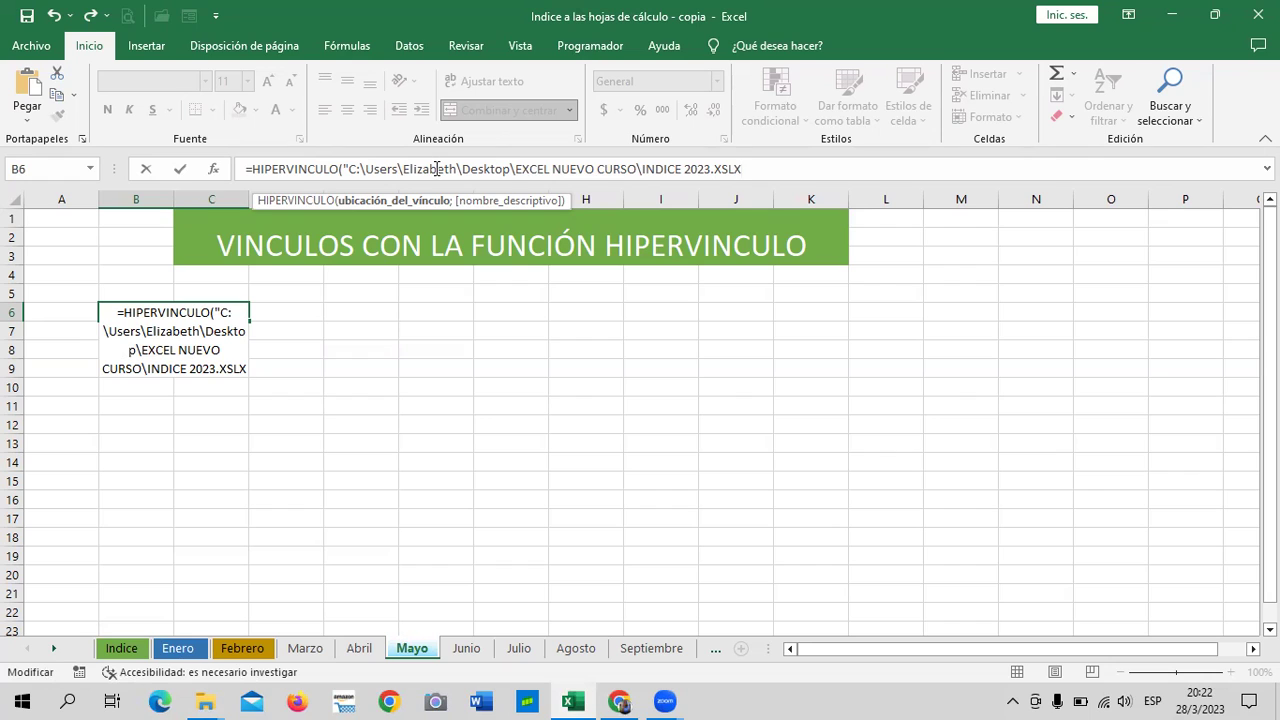
key(BackSpace)
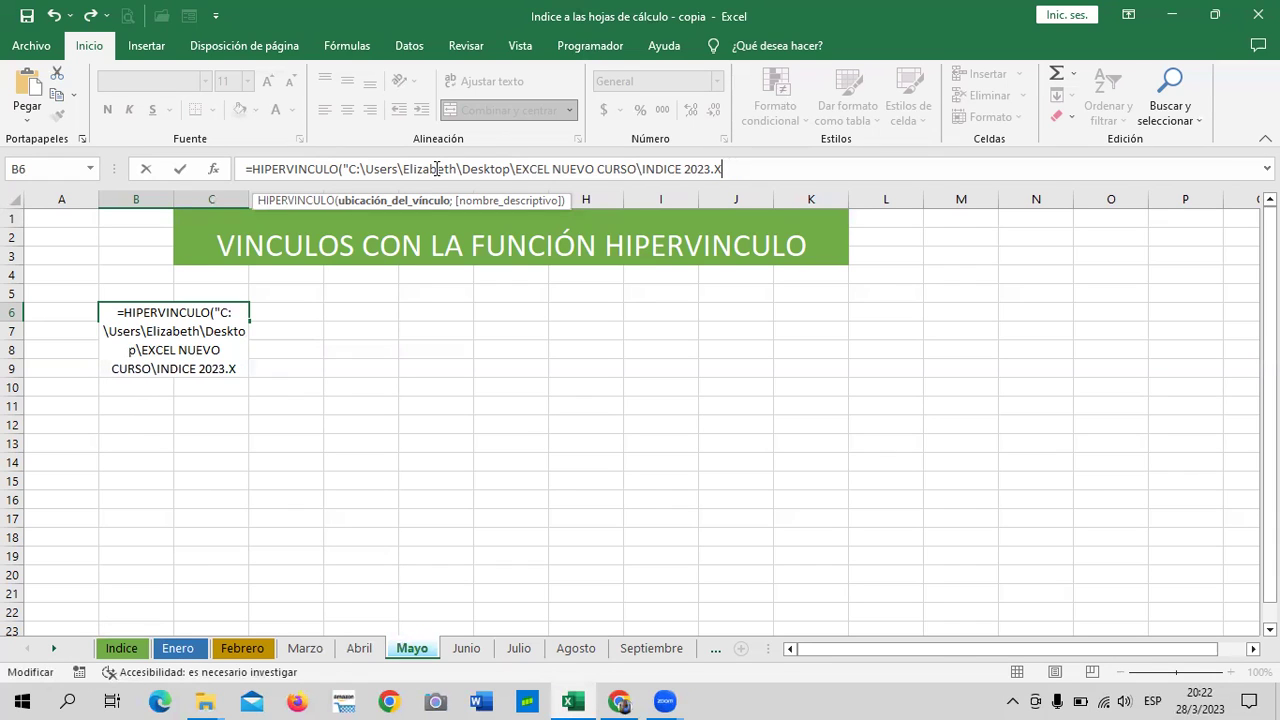
text(LSX)
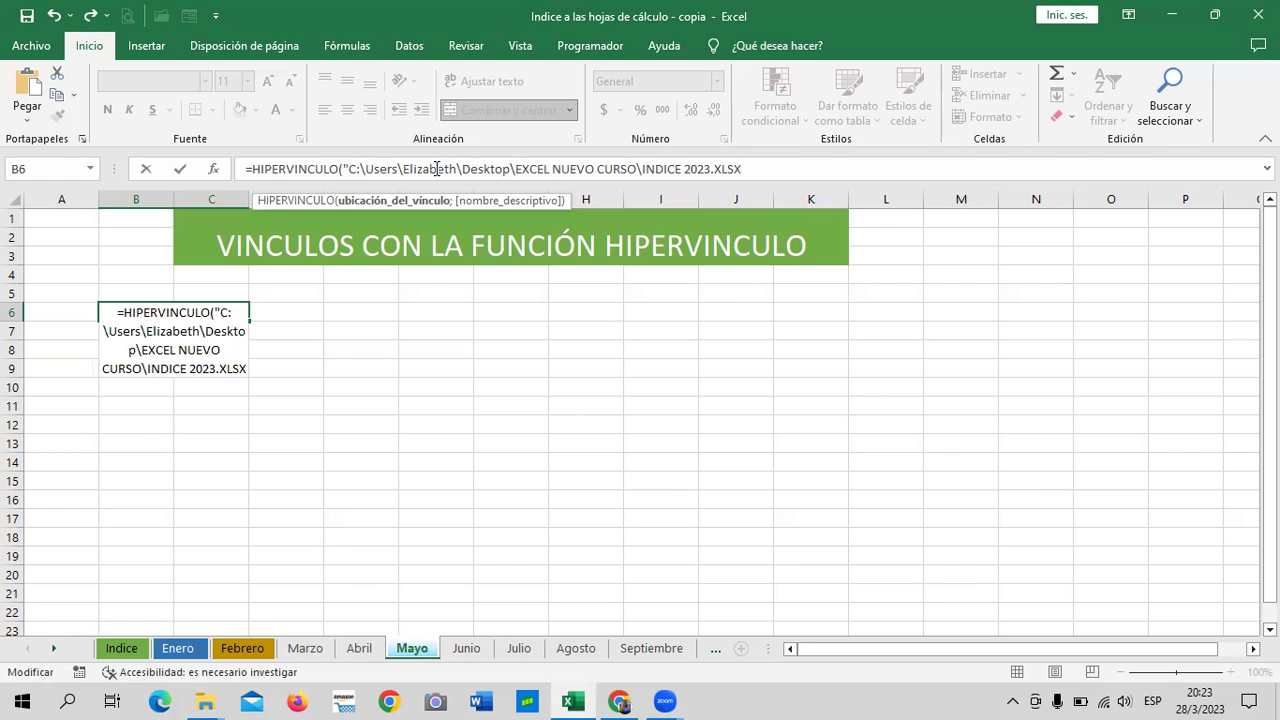
text(";)
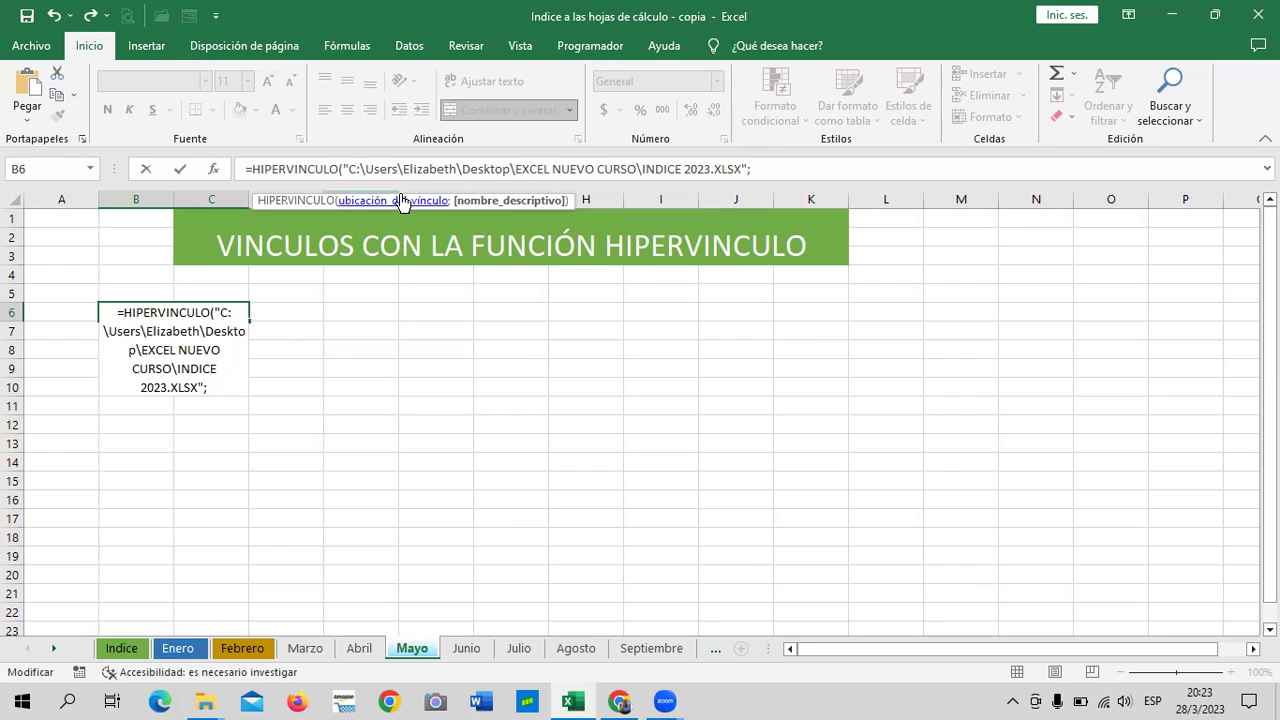
Type "LIBRO DE FUNCIÓN INDICE" as the friendly name, close the formula and commit it.
text(")
key(Caps_Lock)
text(INDICE)
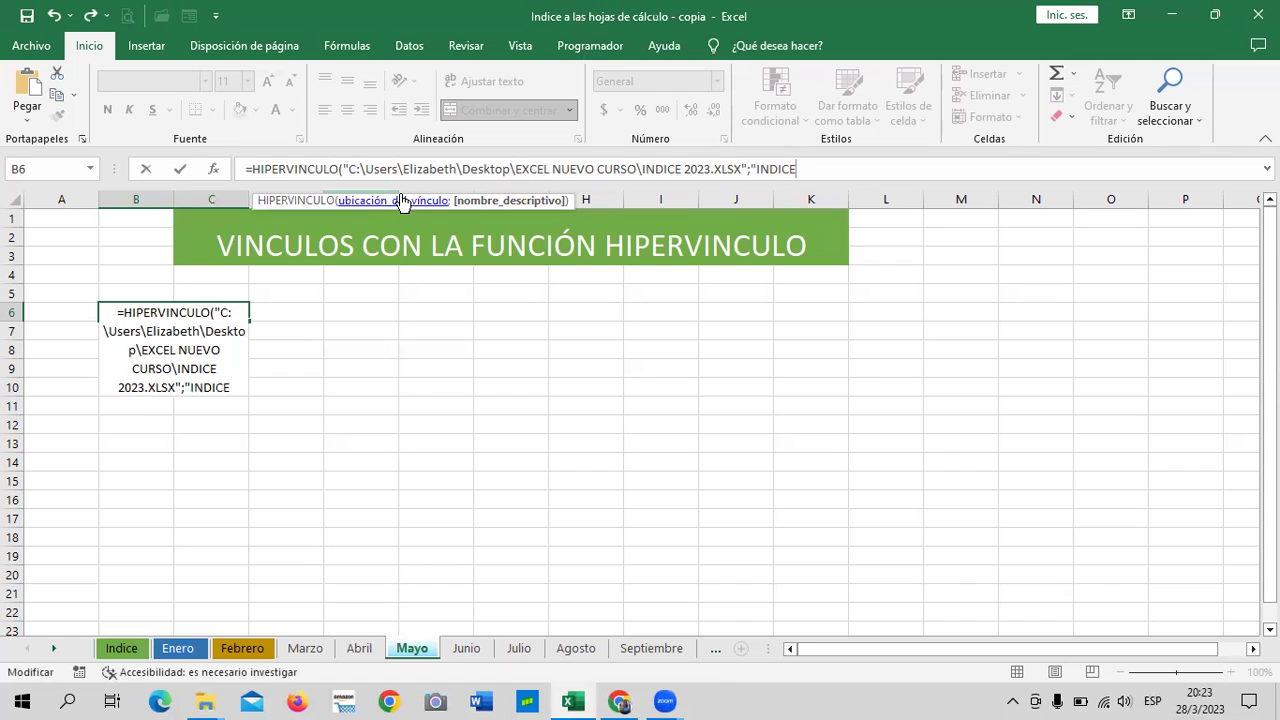
key(BackSpace)
key(BackSpace)
key(BackSpace)
key(BackSpace)
key(BackSpace)
key(BackSpace)
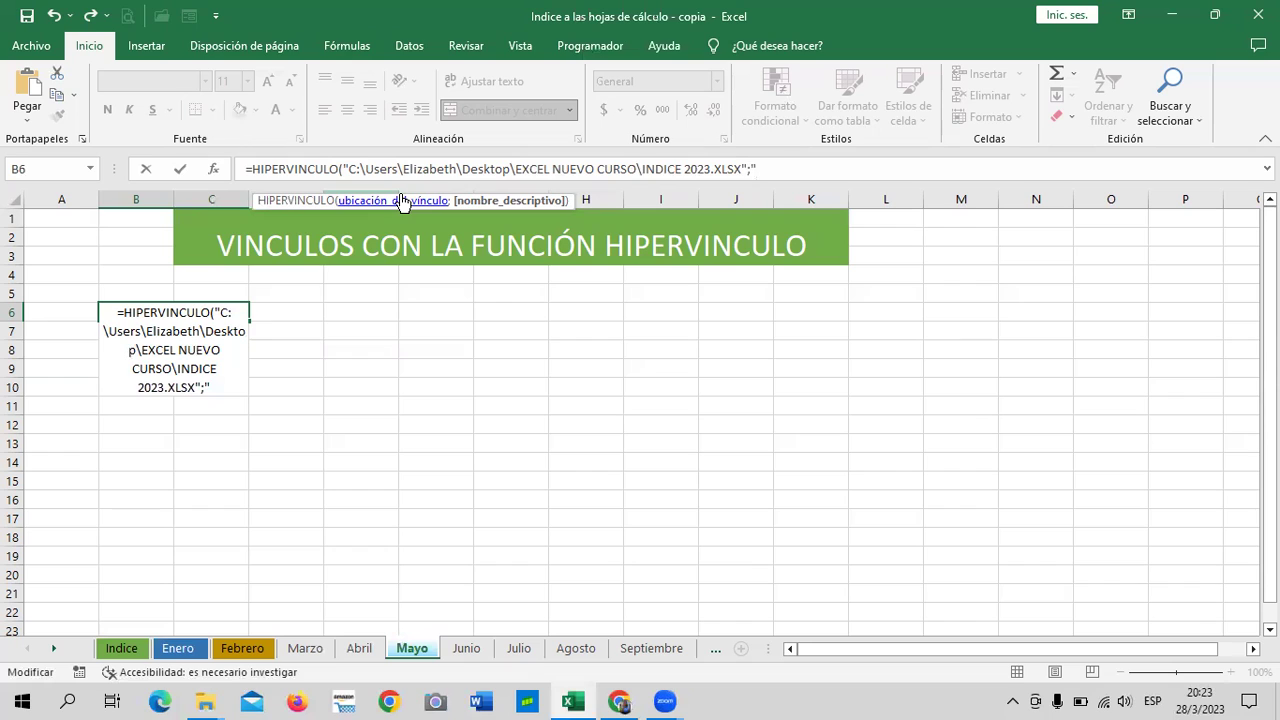
text(LIBRODE)
key(BackSpace)
key(BackSpace)
text(DE INDICE)
key(BackSpace)
key(BackSpace)
key(BackSpace)
key(BackSpace)
key(BackSpace)
key(BackSpace)
text(FUNCIÓN INDICEC)
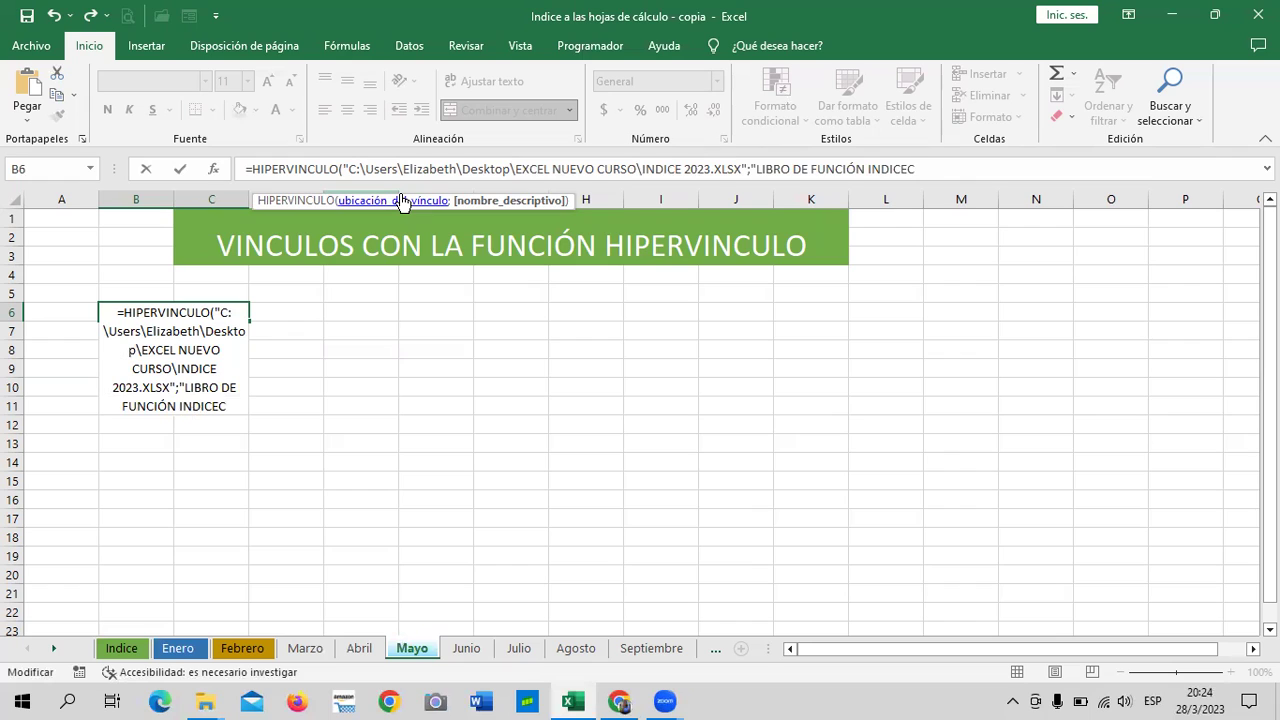
key(BackSpace)
key(BackSpace)
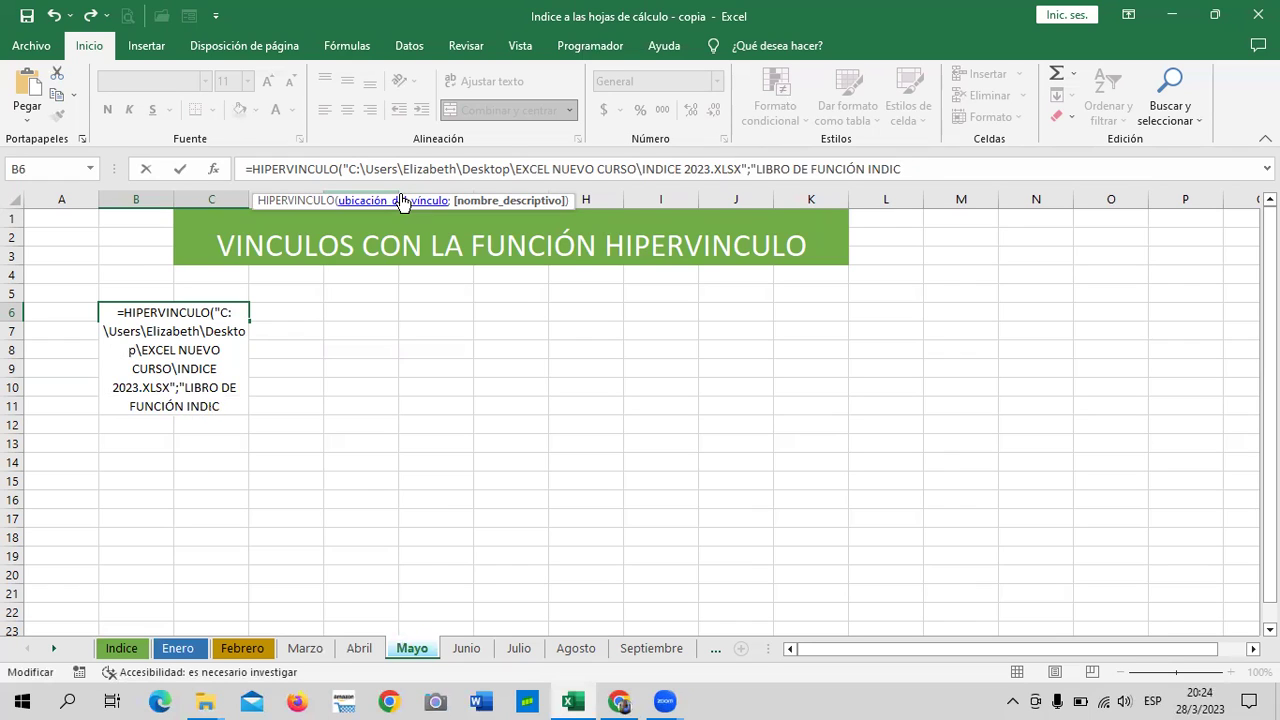
text(E")
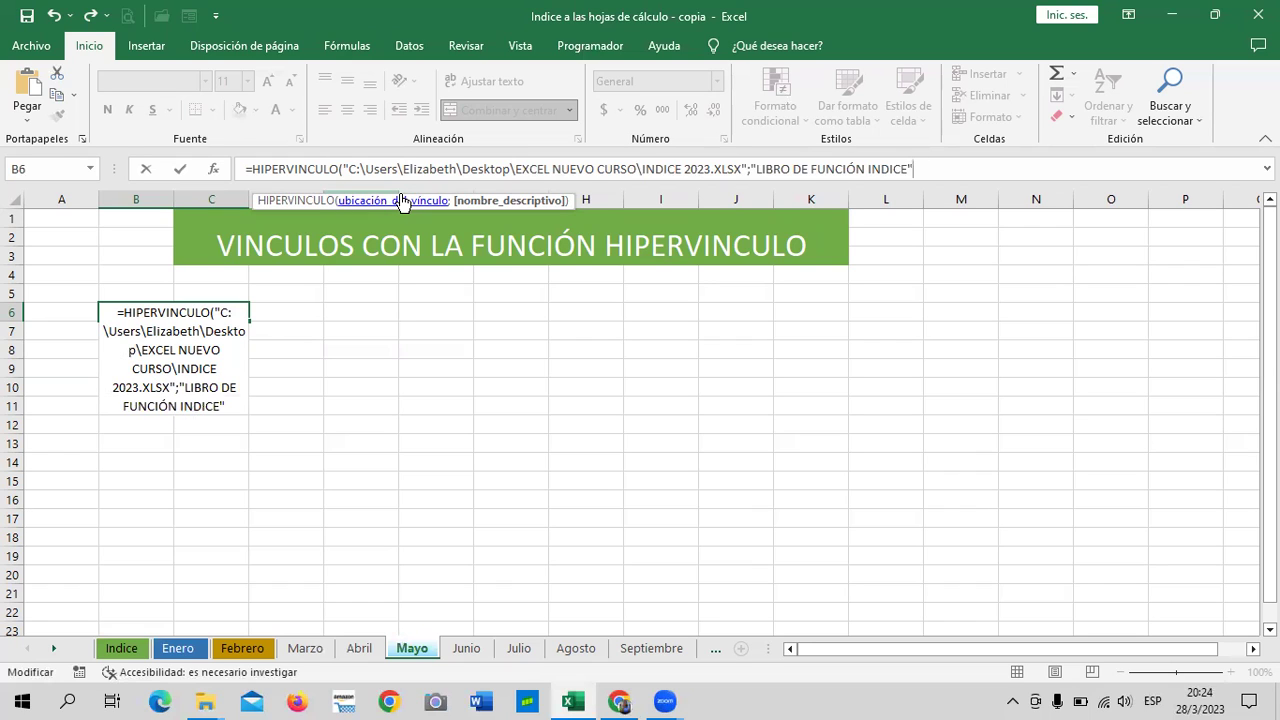
text())
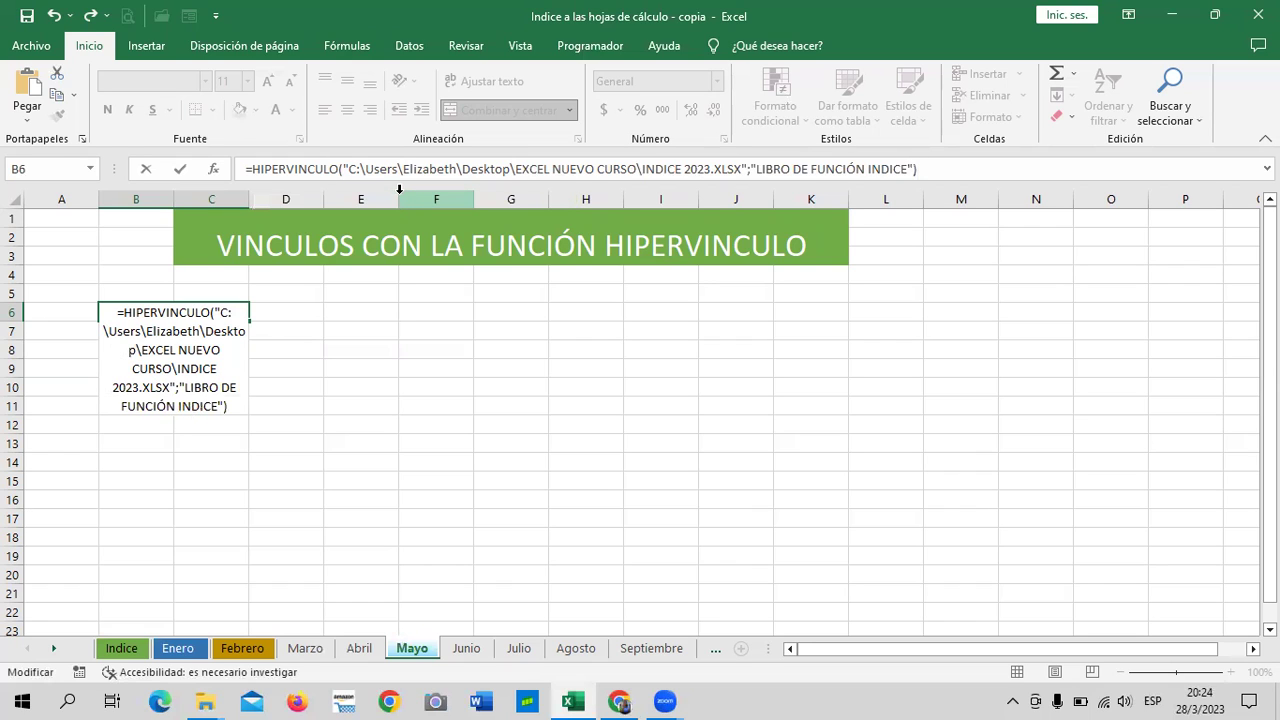
key(Return)
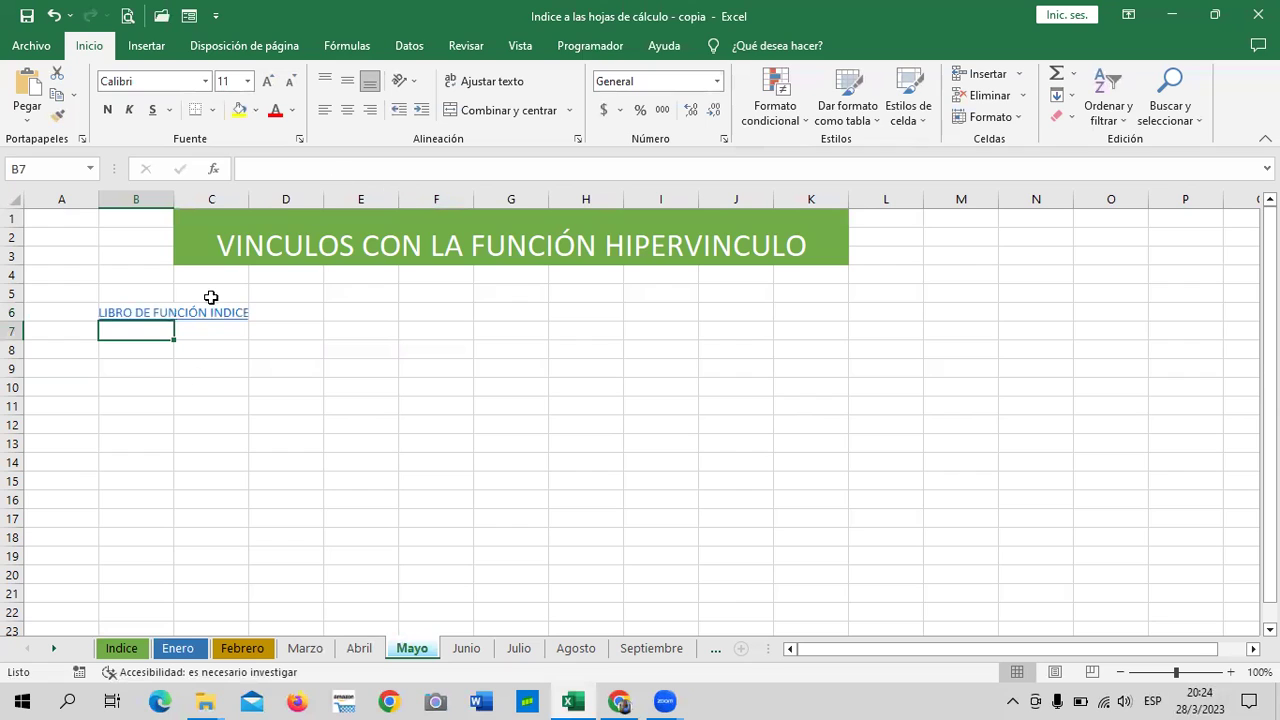
drag(249, 199, 267, 200)
Finish widening column C so the LIBRO DE FUNCIÓN INDICE link fits.
click(372, 406)
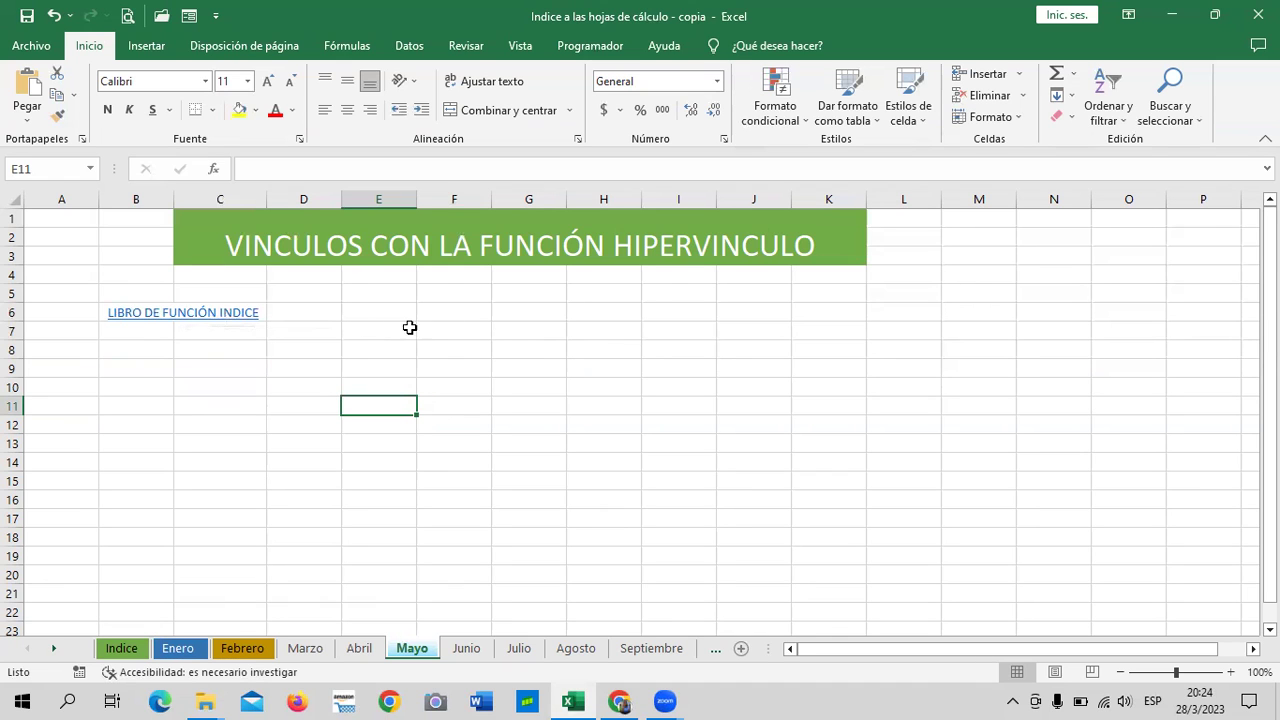
Click the B6 link, accept the security warning and confirm opening INDICE 2023.
click(219, 320)
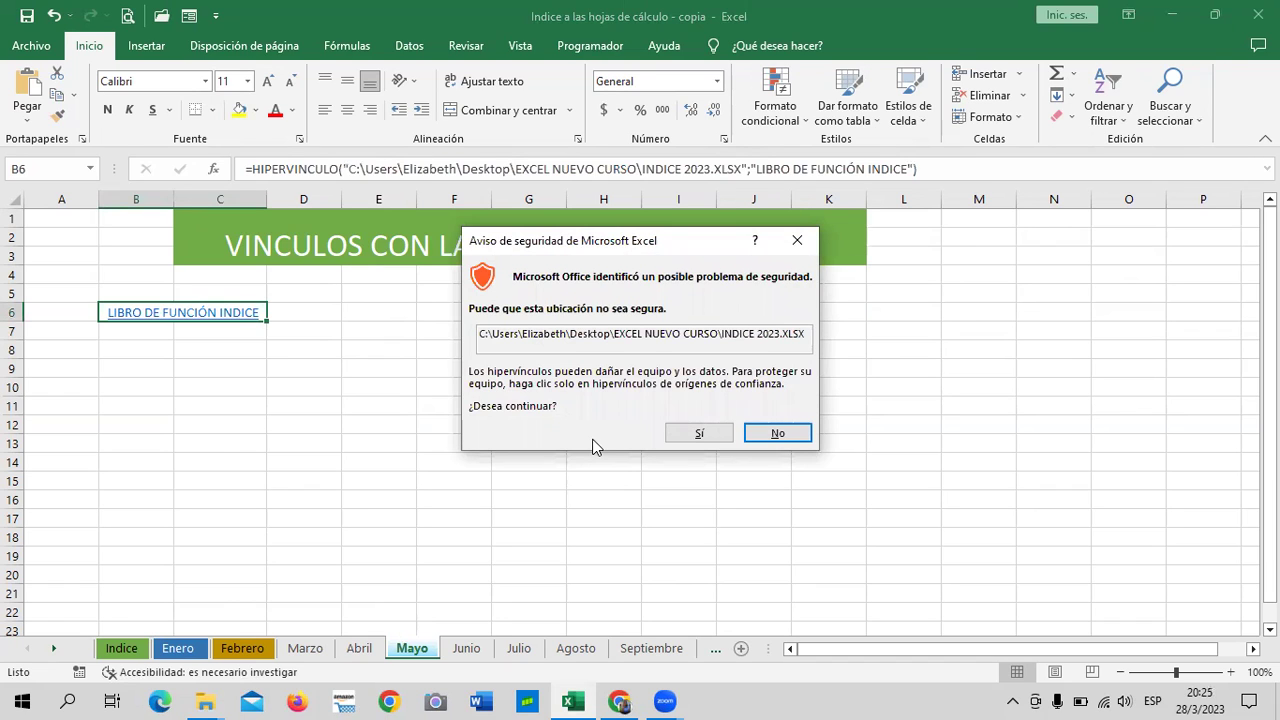
click(701, 433)
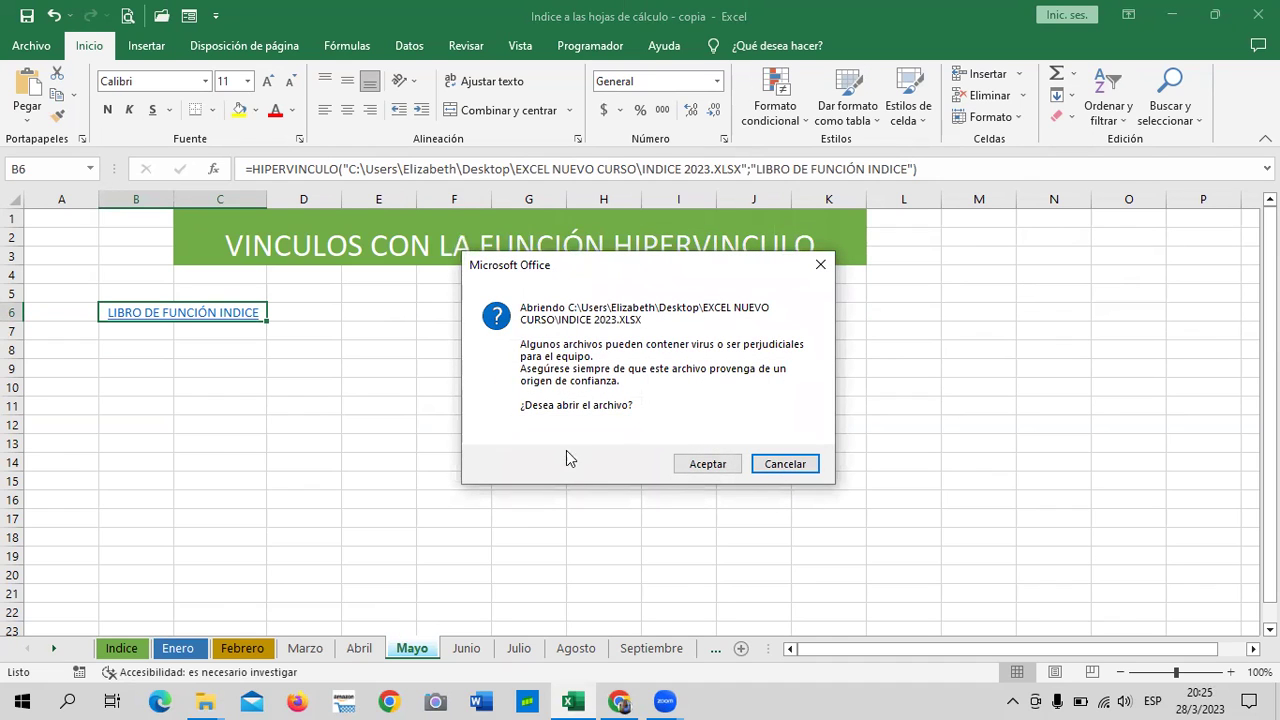
click(713, 464)
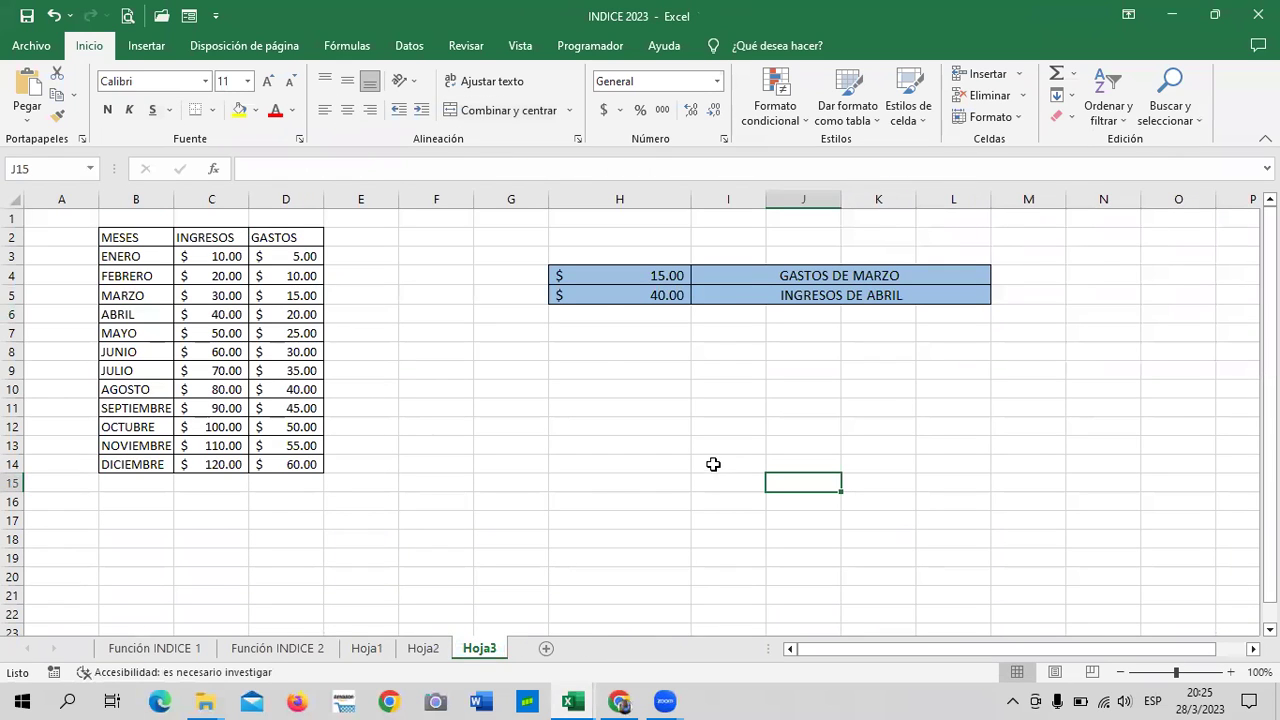
Browse the INDICE 2023 sheets: Función INDICE 1, Función INDICE 2, Hoja1, Hoja2 and Hoja3.
click(619, 412)
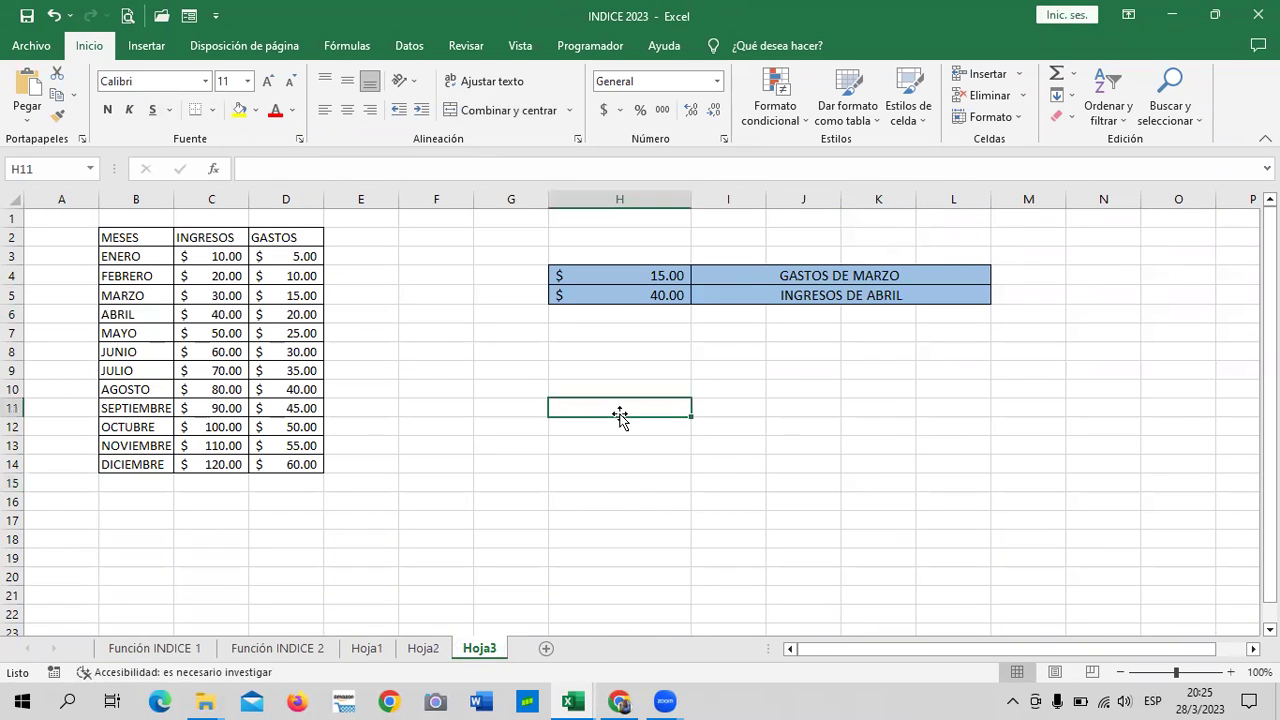
click(445, 352)
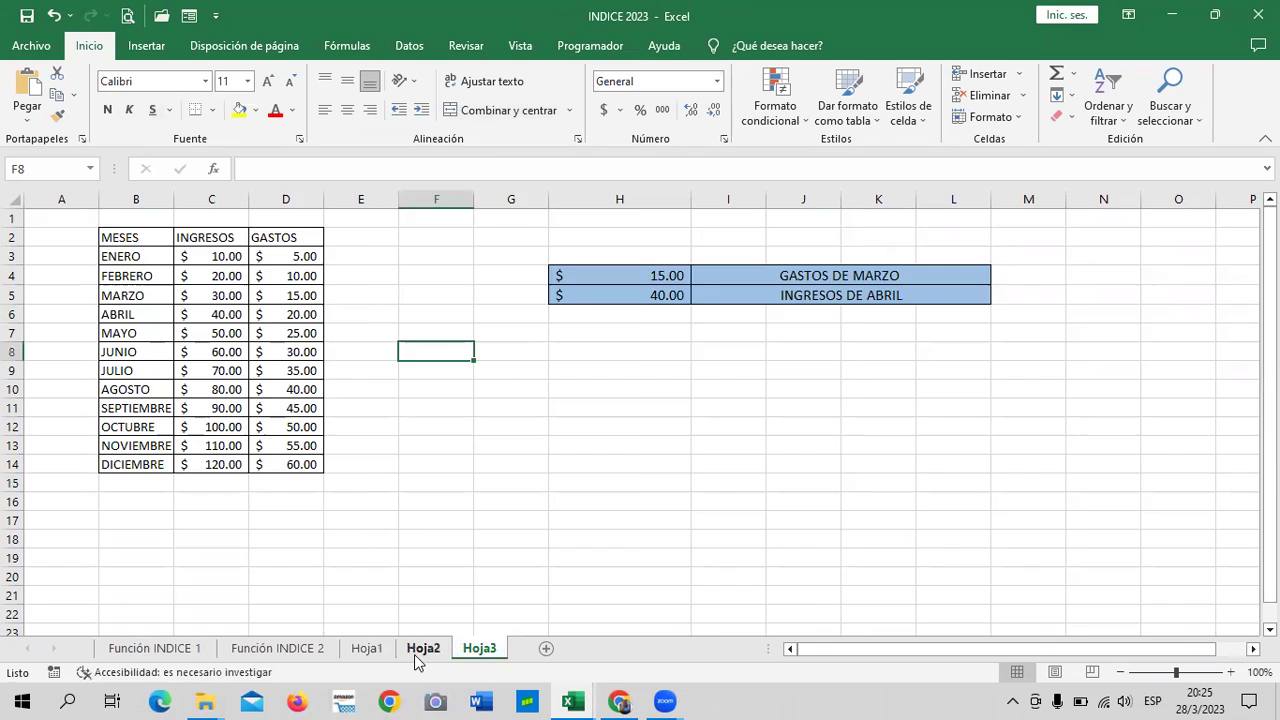
click(420, 650)
click(295, 650)
click(155, 650)
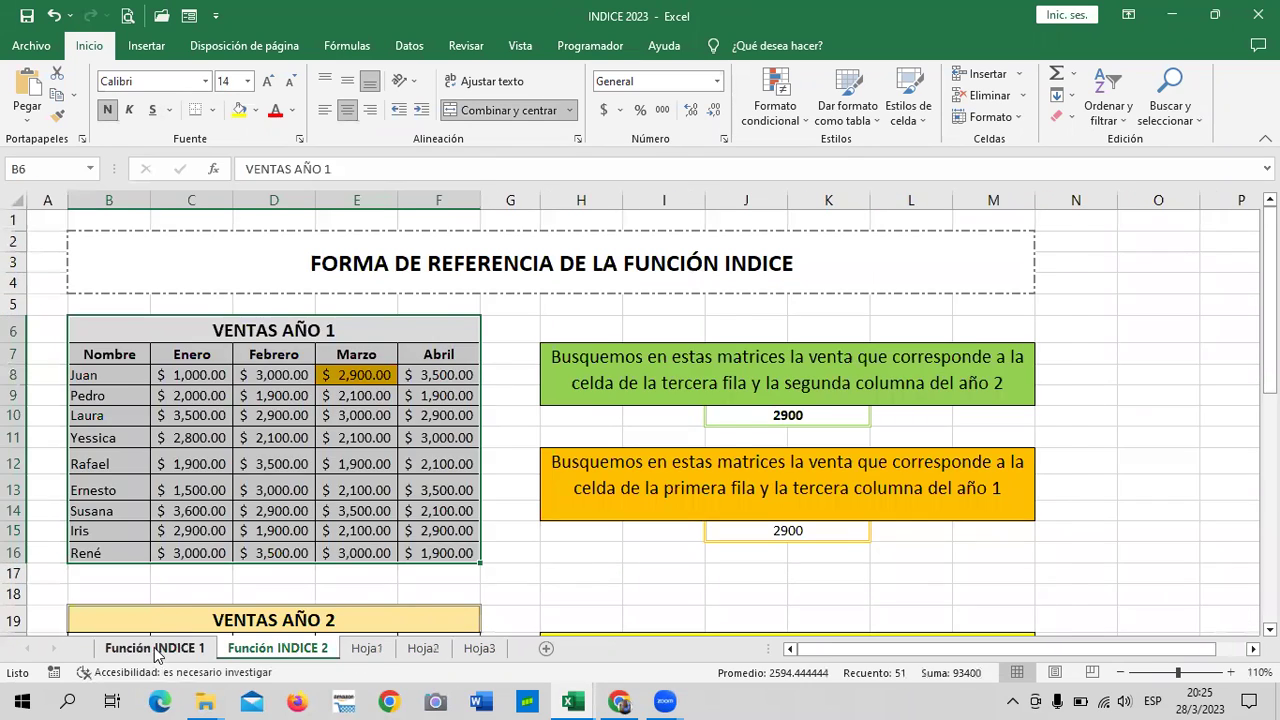
click(260, 650)
click(366, 650)
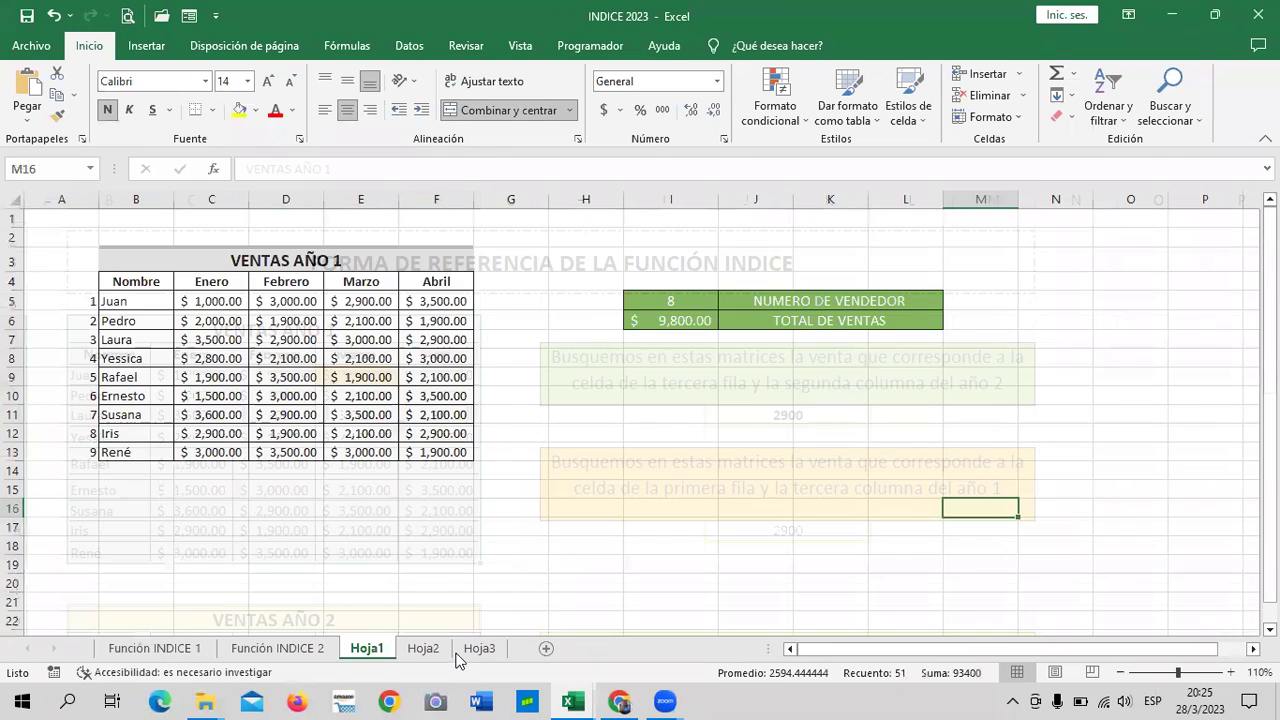
click(450, 652)
click(495, 658)
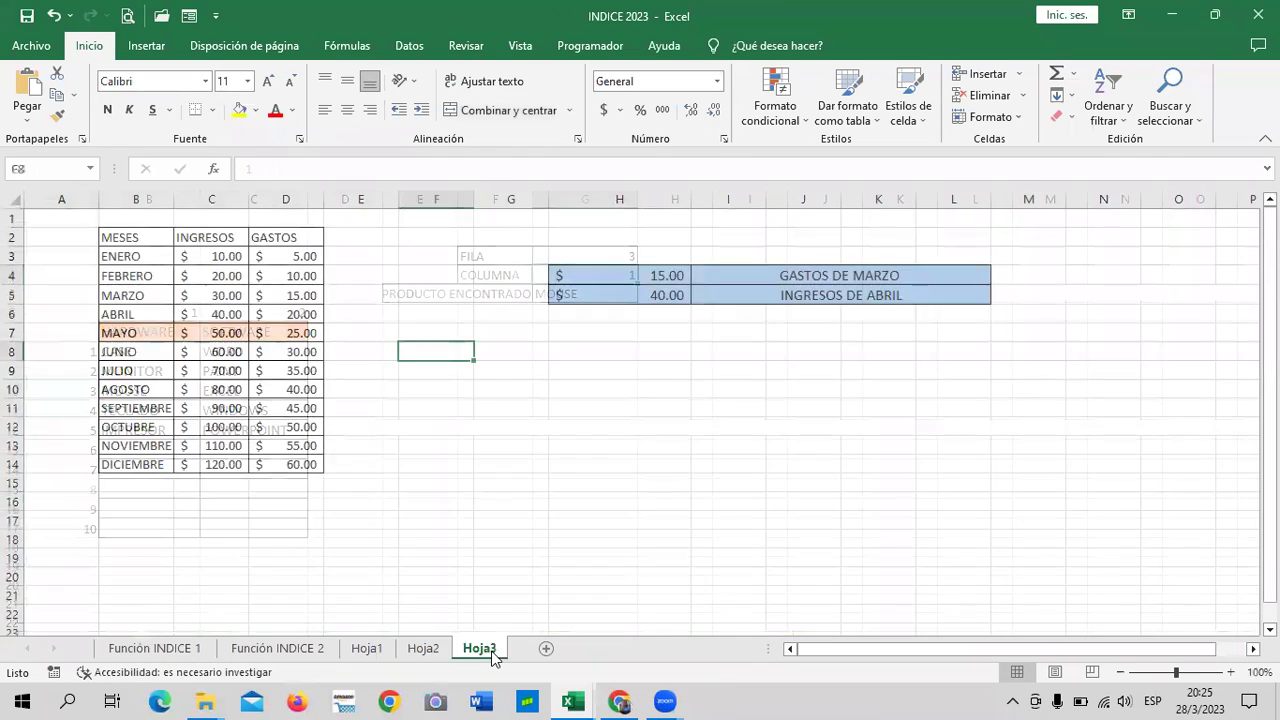
Return to Función INDICE 1, close INDICE 2023, and select an empty cell on Mayo.
click(597, 430)
click(153, 650)
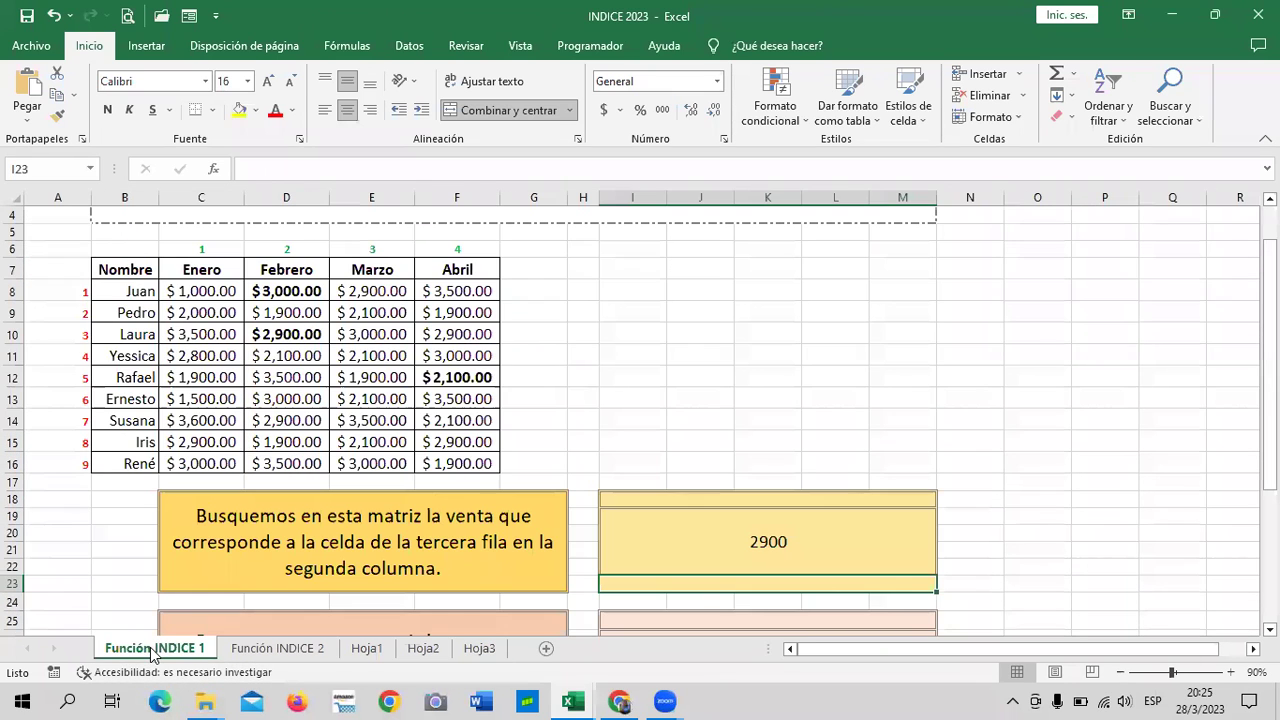
click(612, 286)
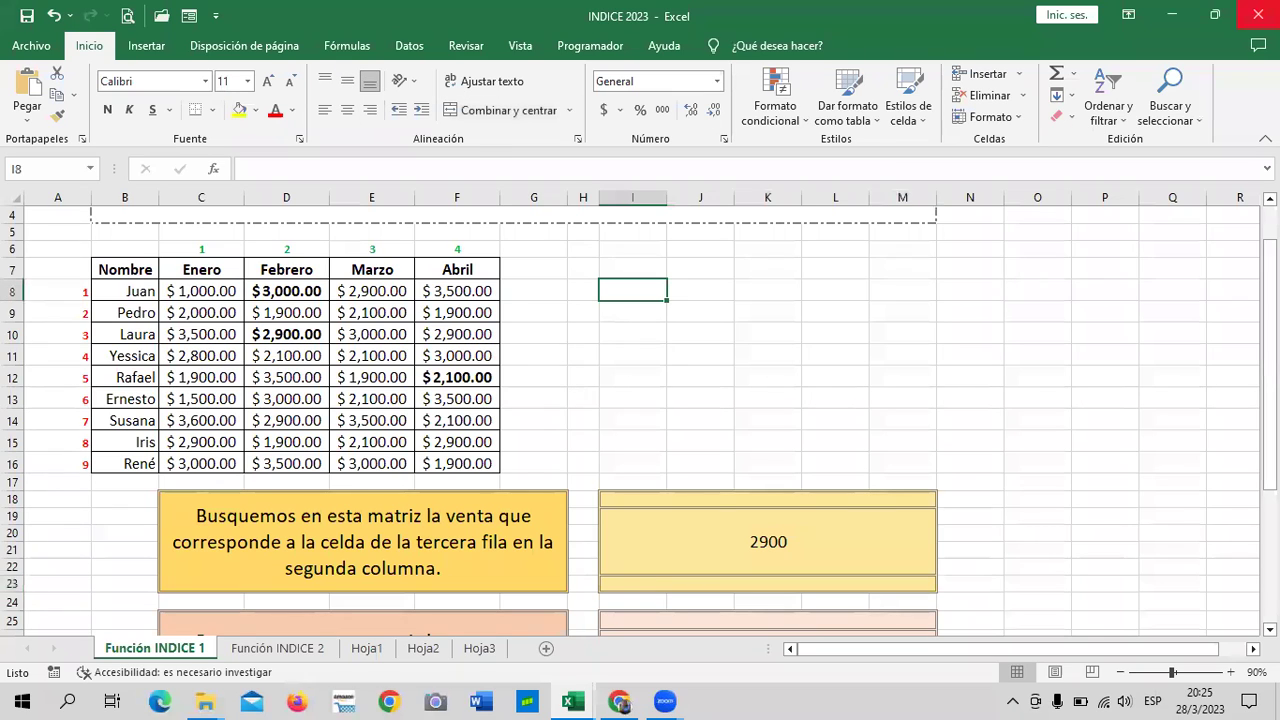
click(1258, 14)
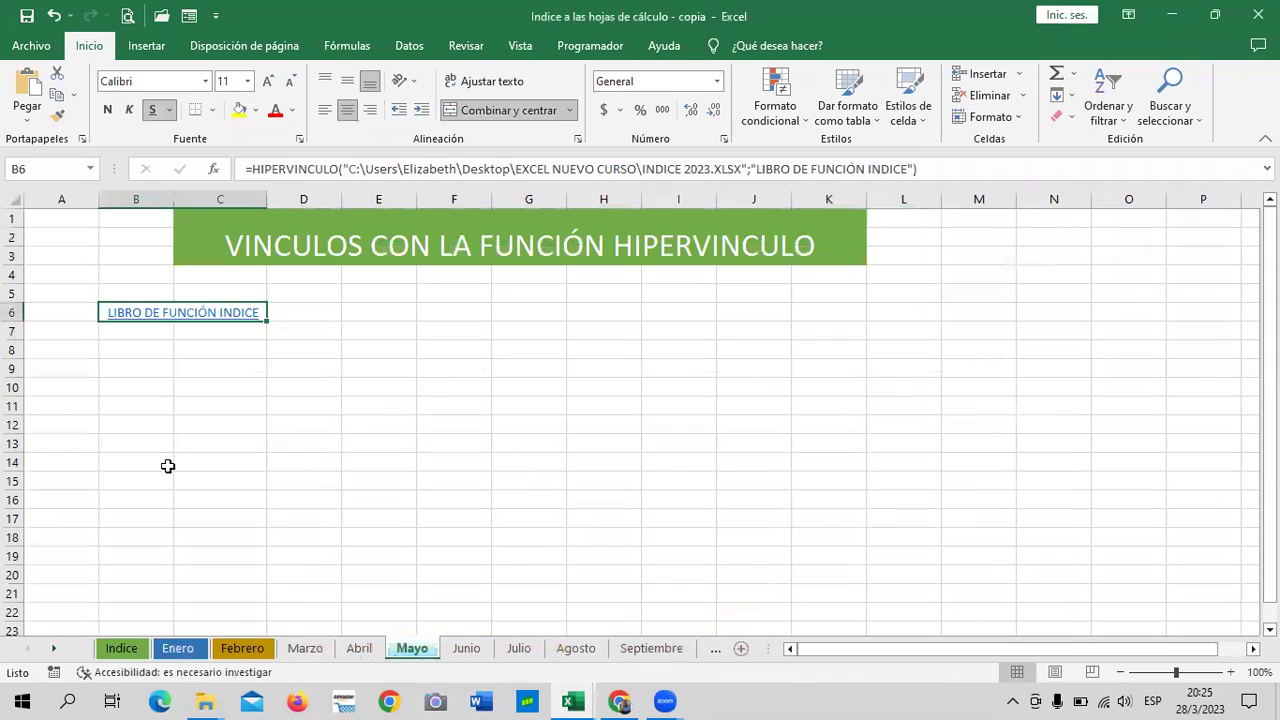
click(388, 428)
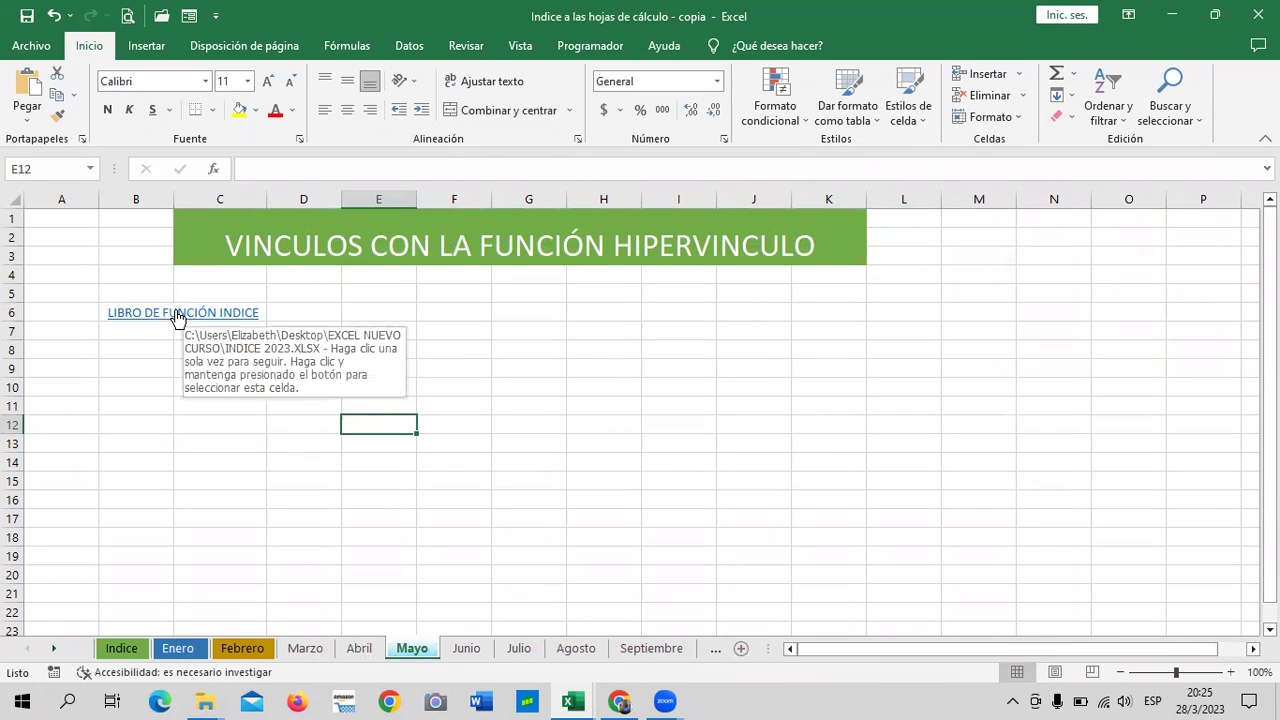
Select F6:H6 on the Mayo sheet and apply Combinar y centrar.
click(535, 389)
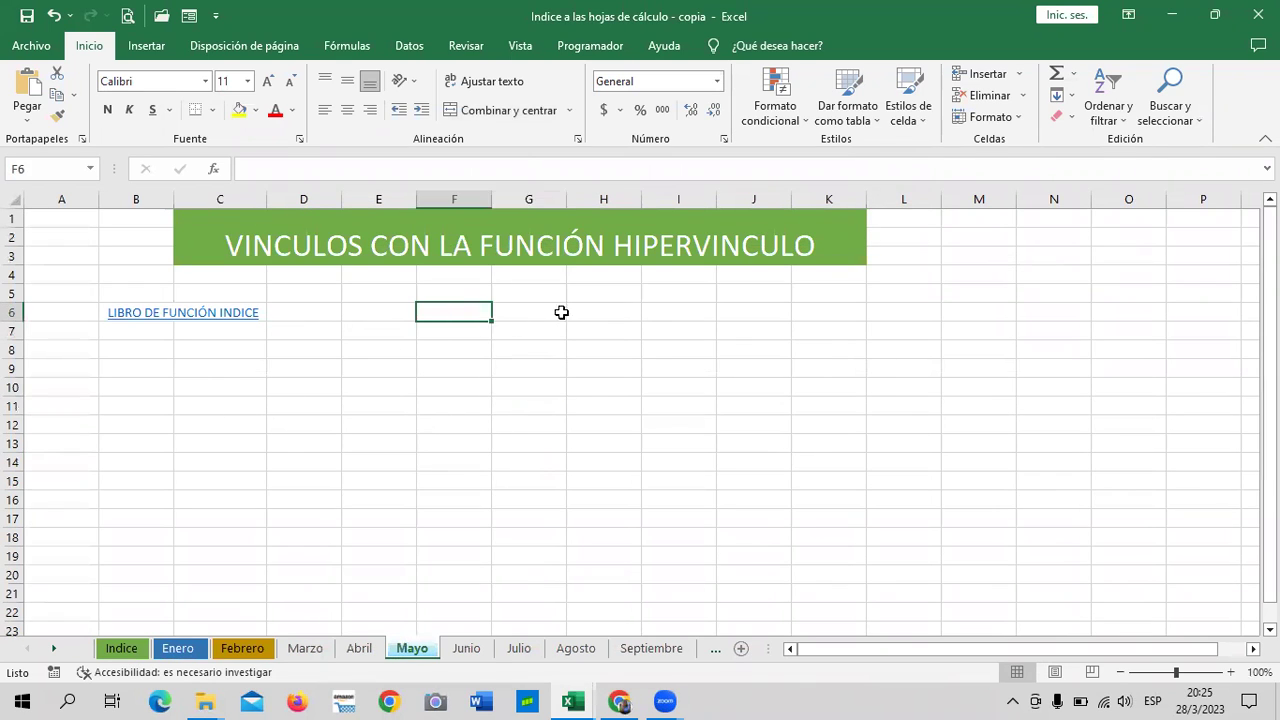
drag(456, 312, 583, 311)
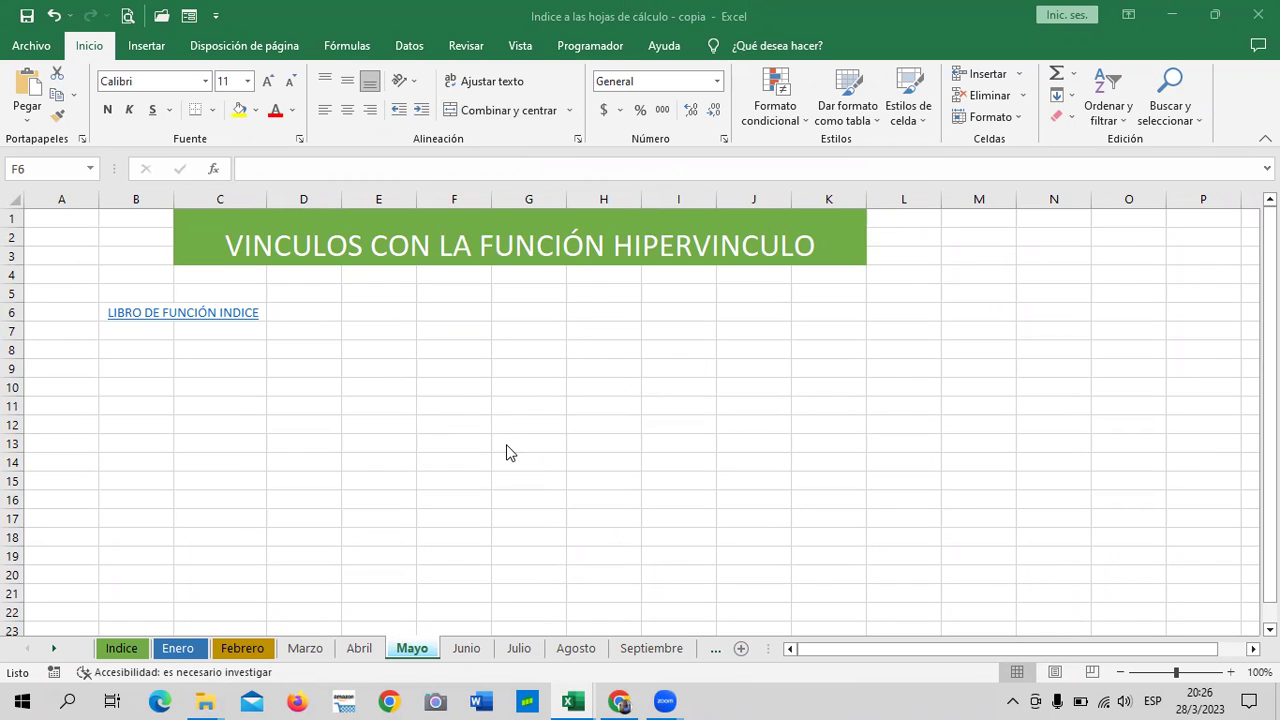
click(467, 312)
key(shift+Right)
key(shift+Right)
click(591, 363)
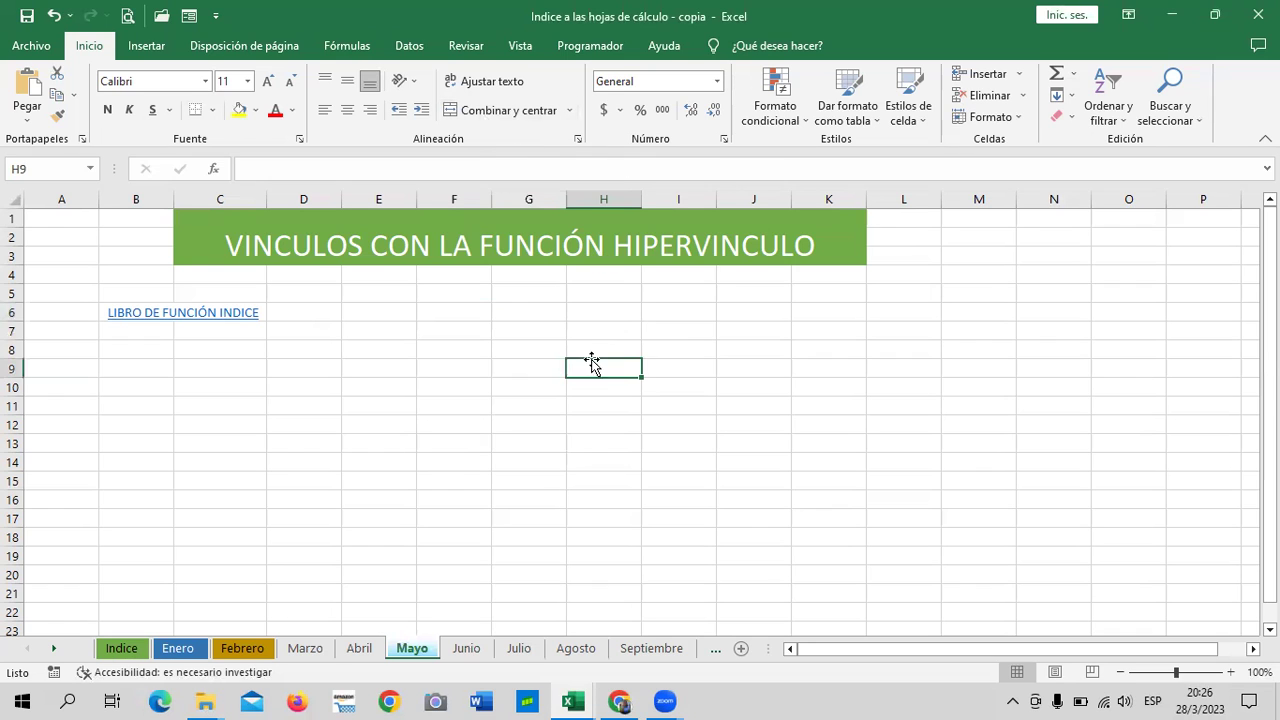
click(520, 311)
drag(578, 321, 583, 312)
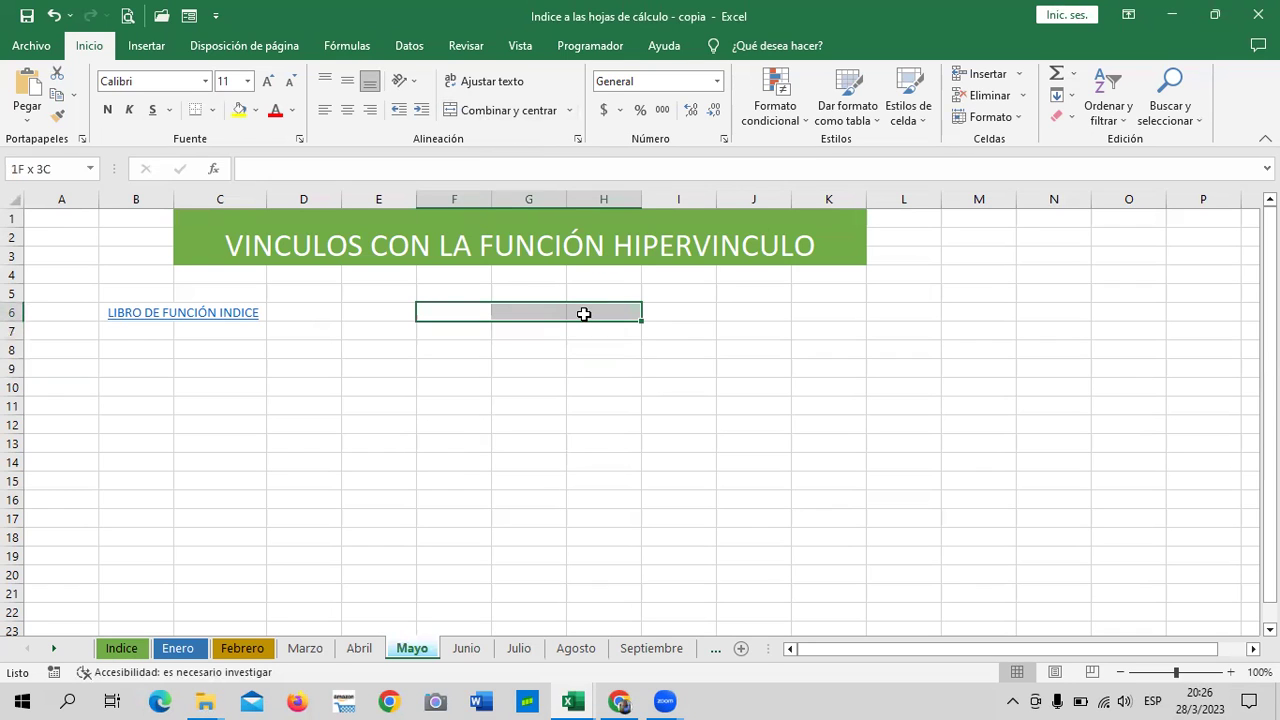
click(525, 110)
click(780, 432)
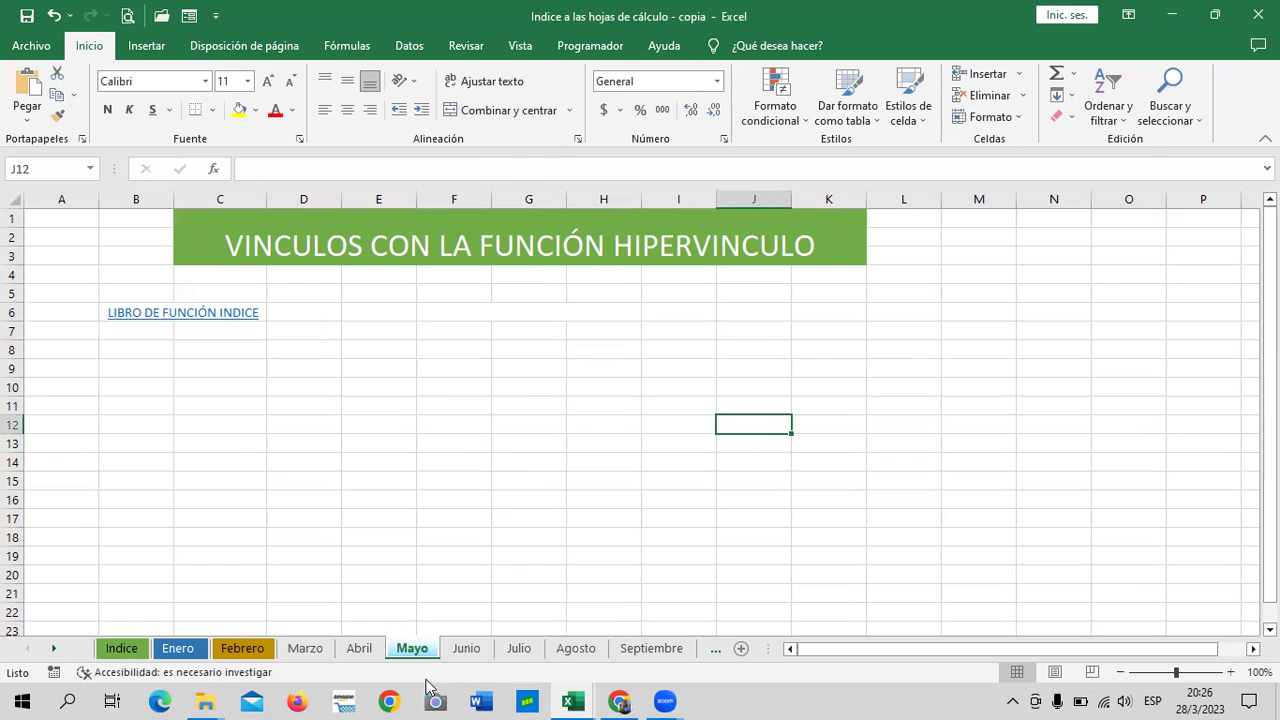
Close the Propiedades de INDICE 2023 window.
mouse_move(213, 698)
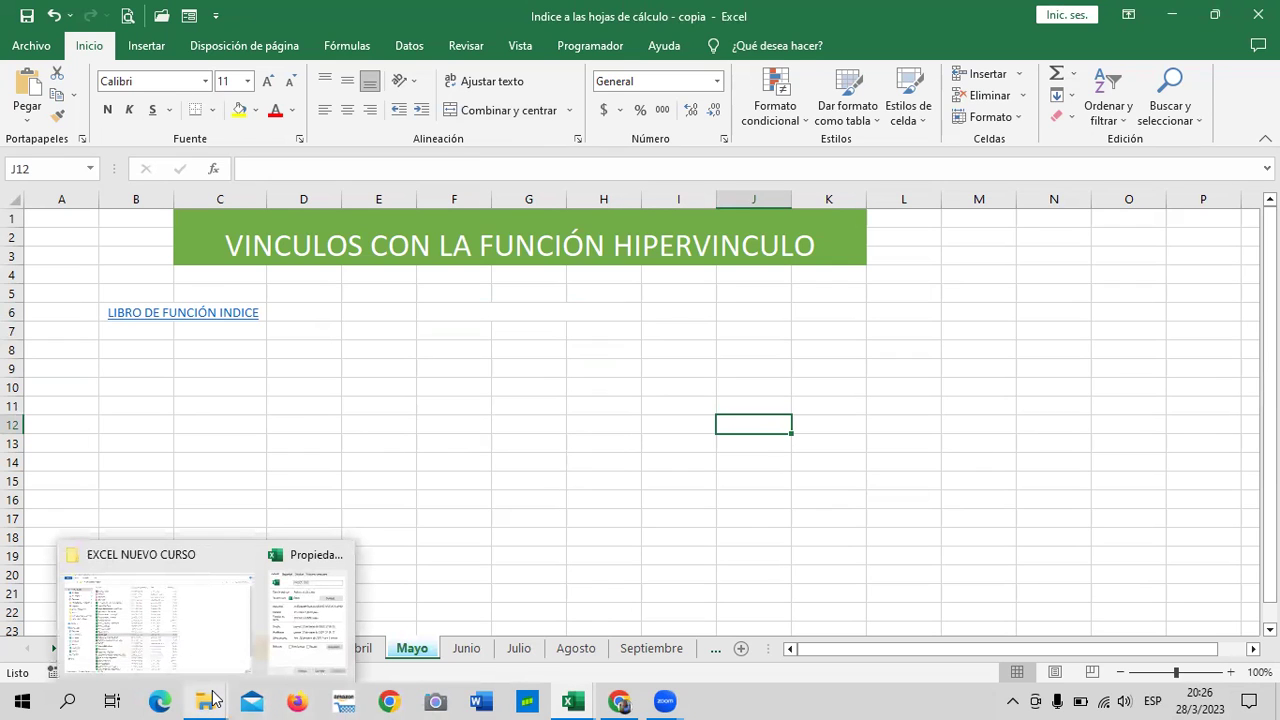
click(284, 640)
click(821, 131)
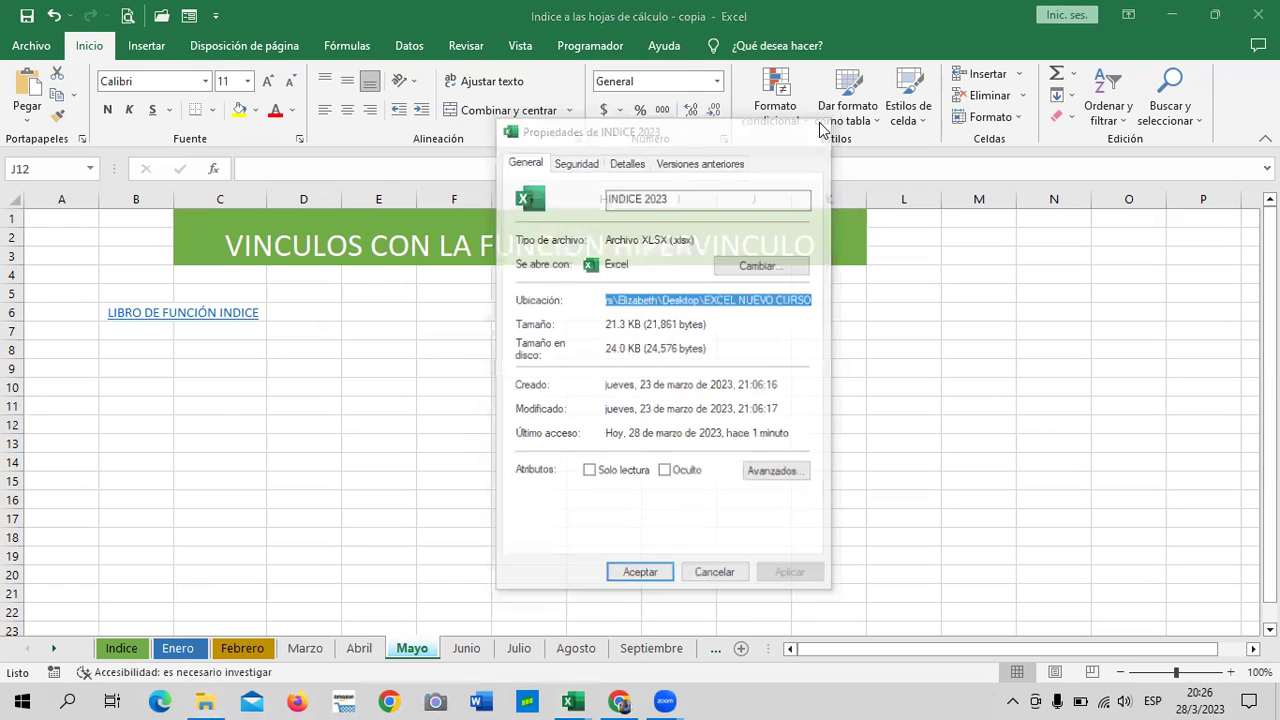
Minimise the EXCEL NUEVO CURSO folder and the Excel workbook, leaving the course page visible.
click(205, 700)
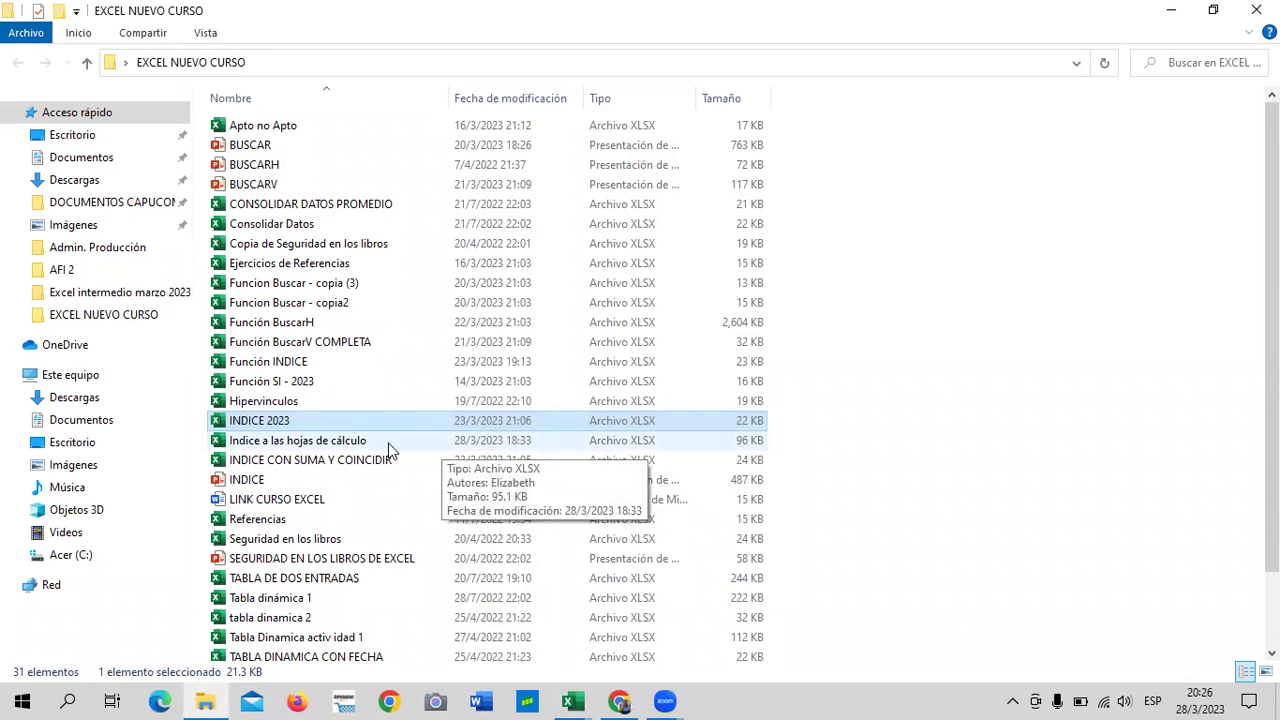
click(1168, 12)
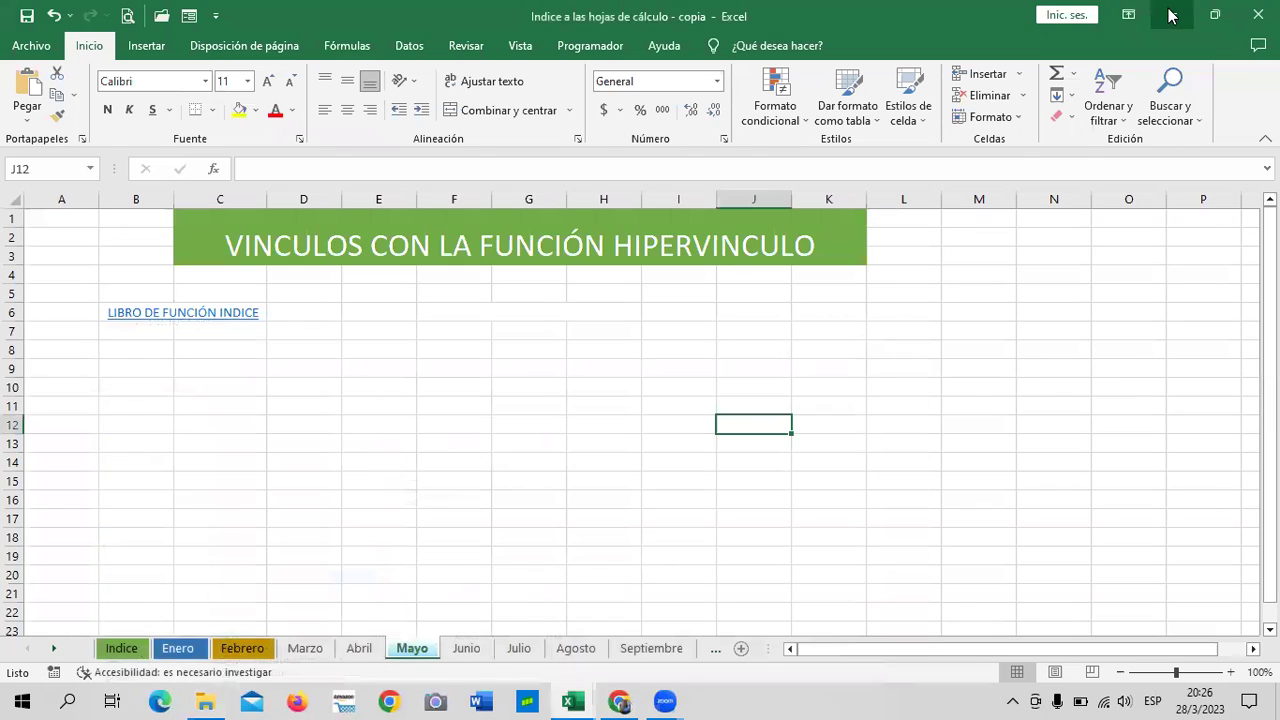
click(1172, 14)
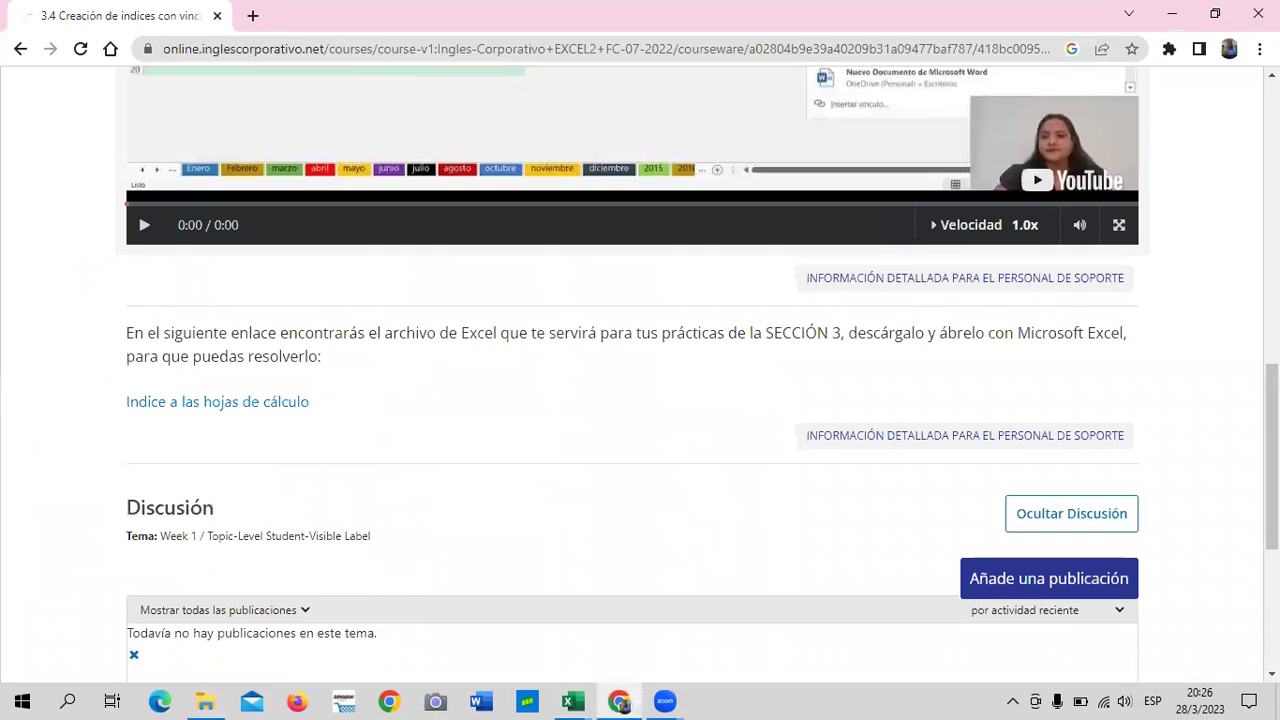
Minimise the Chrome course page to reveal the desktop.
click(1175, 12)
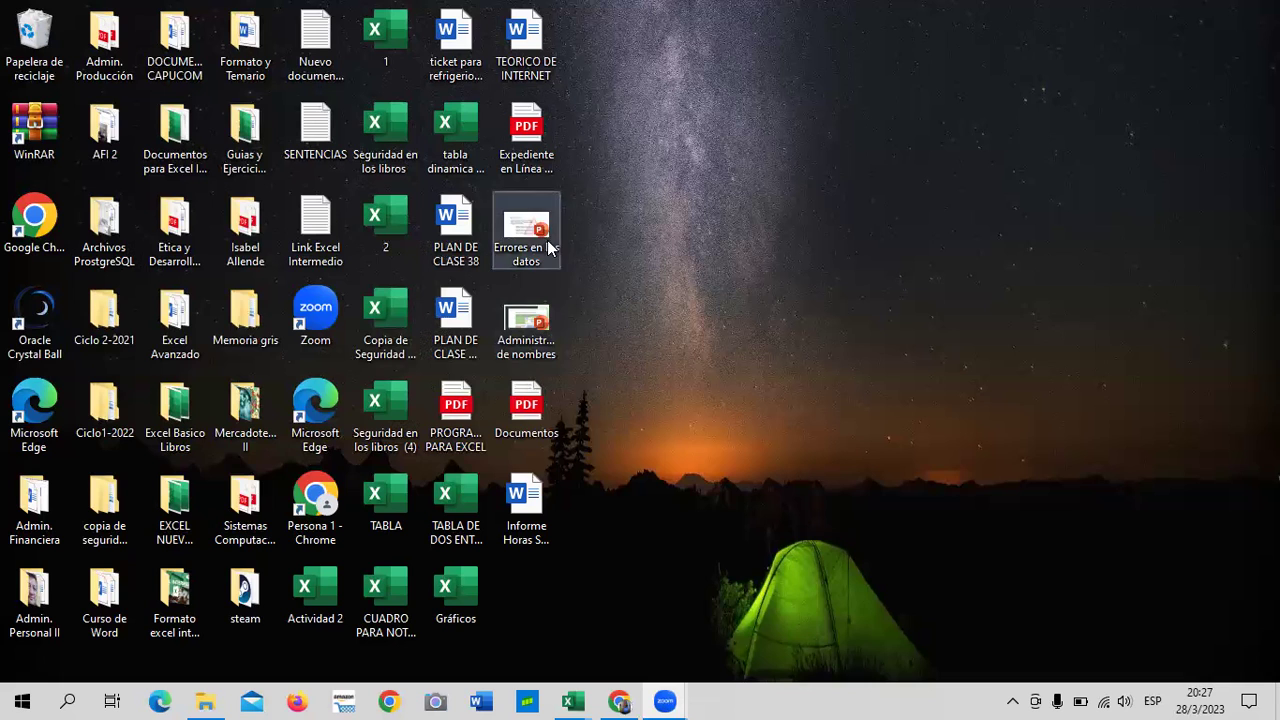
double_click(540, 410)
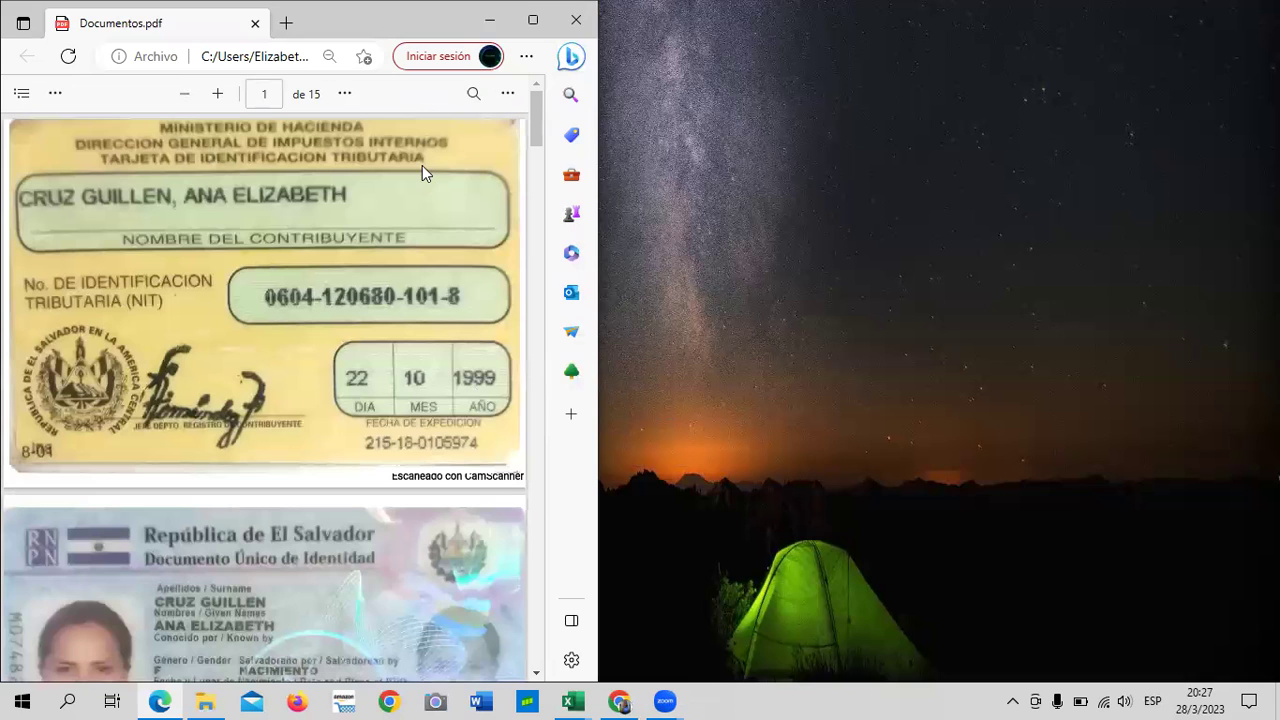
click(956, 155)
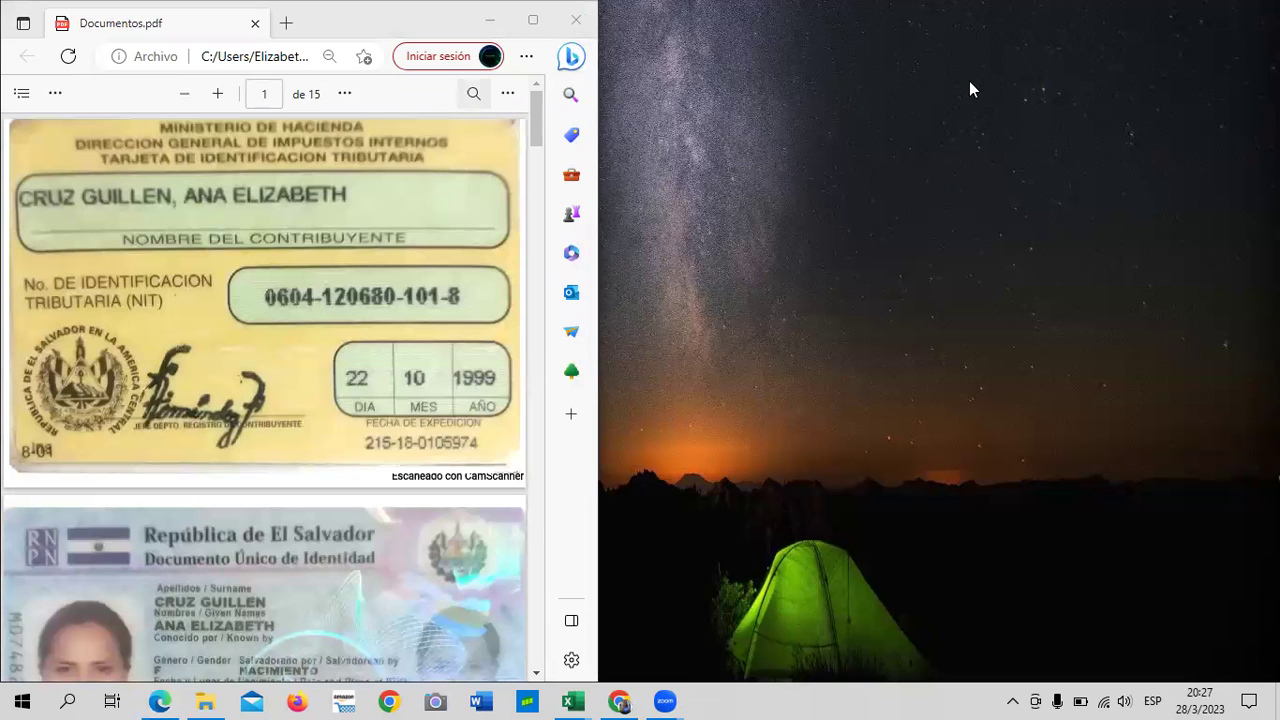
scroll(373, 304, down, 3)
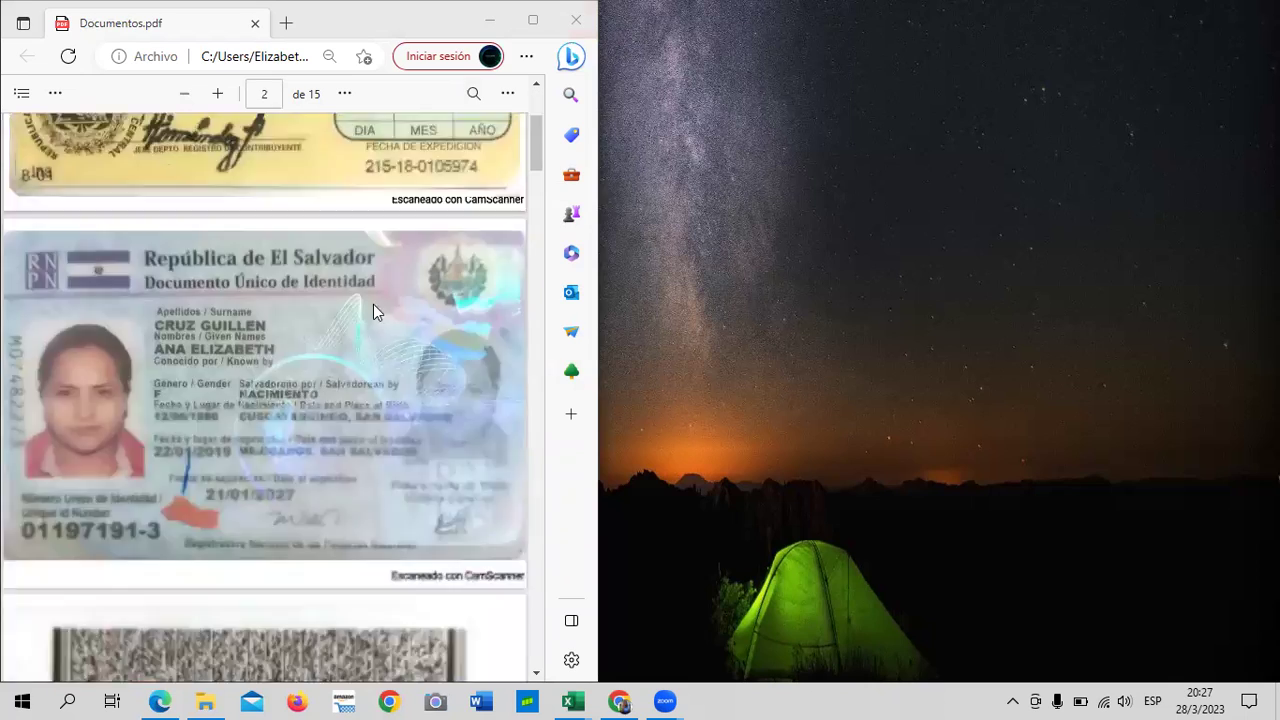
scroll(371, 330, down, 7)
scroll(367, 332, up, 6)
scroll(366, 335, up, 4)
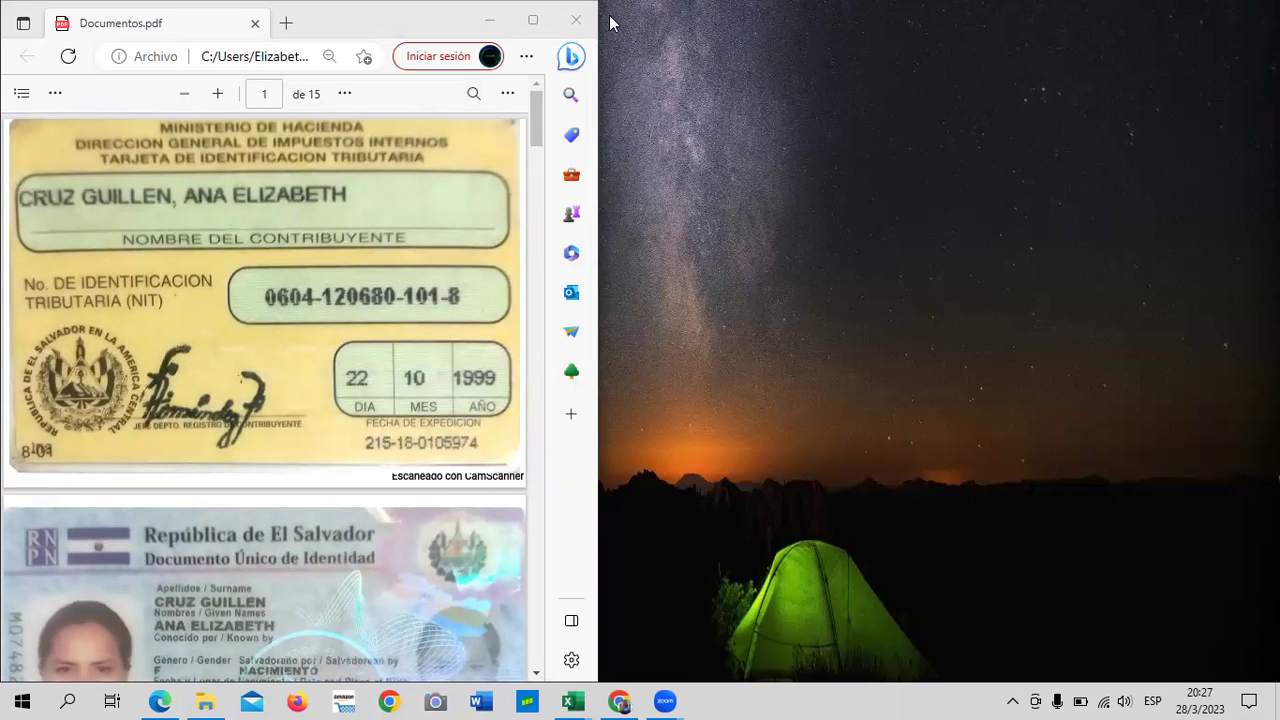
click(576, 19)
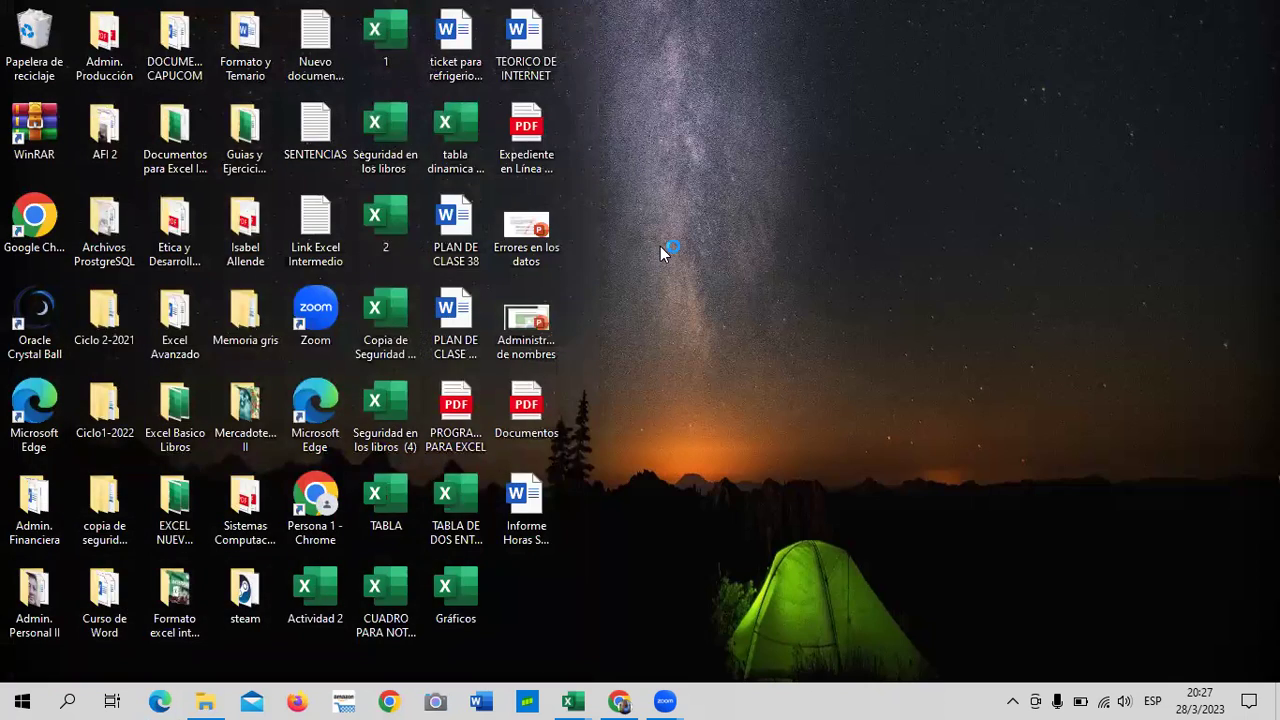
double_click(461, 400)
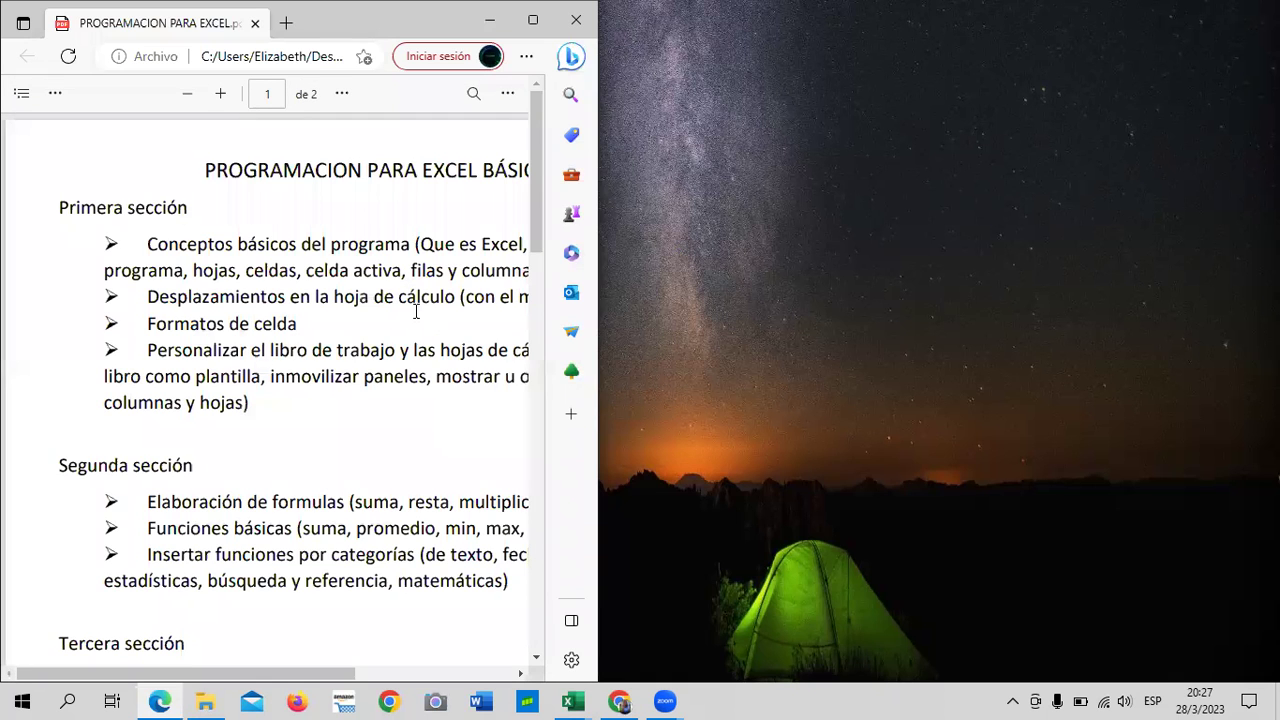
scroll(370, 328, down, 8)
scroll(368, 332, down, 3)
scroll(366, 337, up, 10)
click(573, 21)
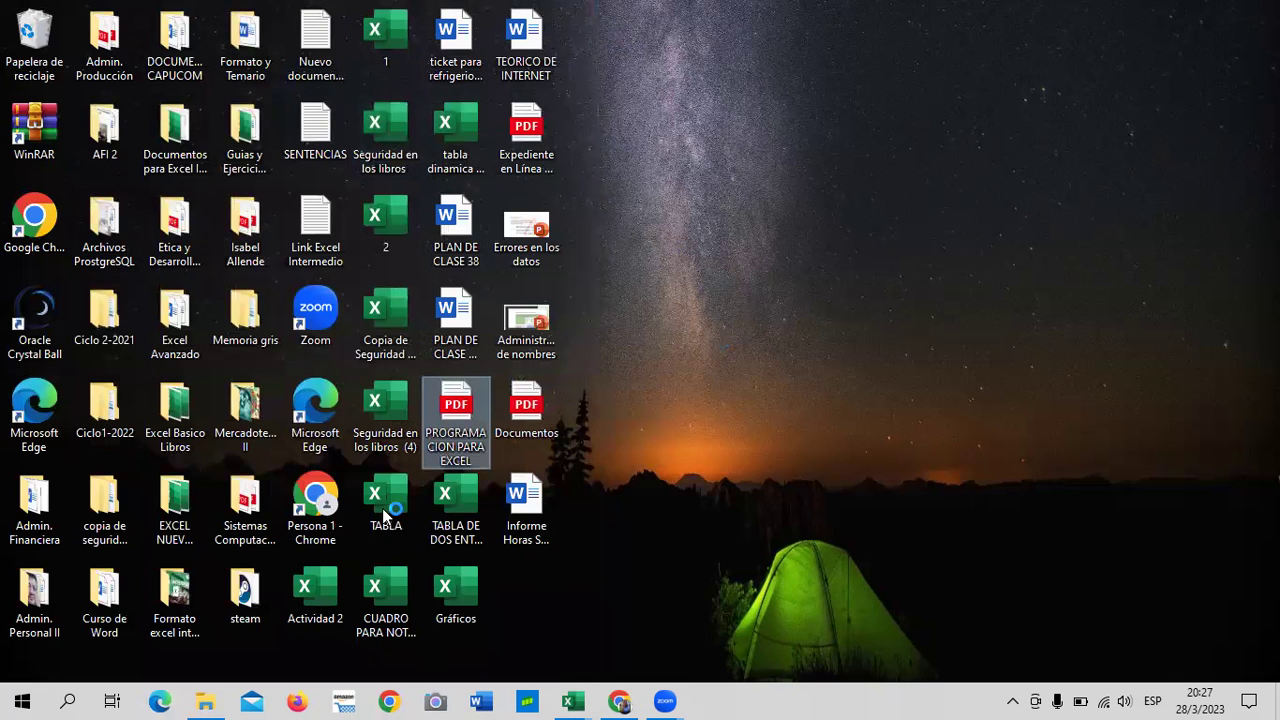
Open the Properties window of the TABLA workbook on the desktop.
click(391, 500)
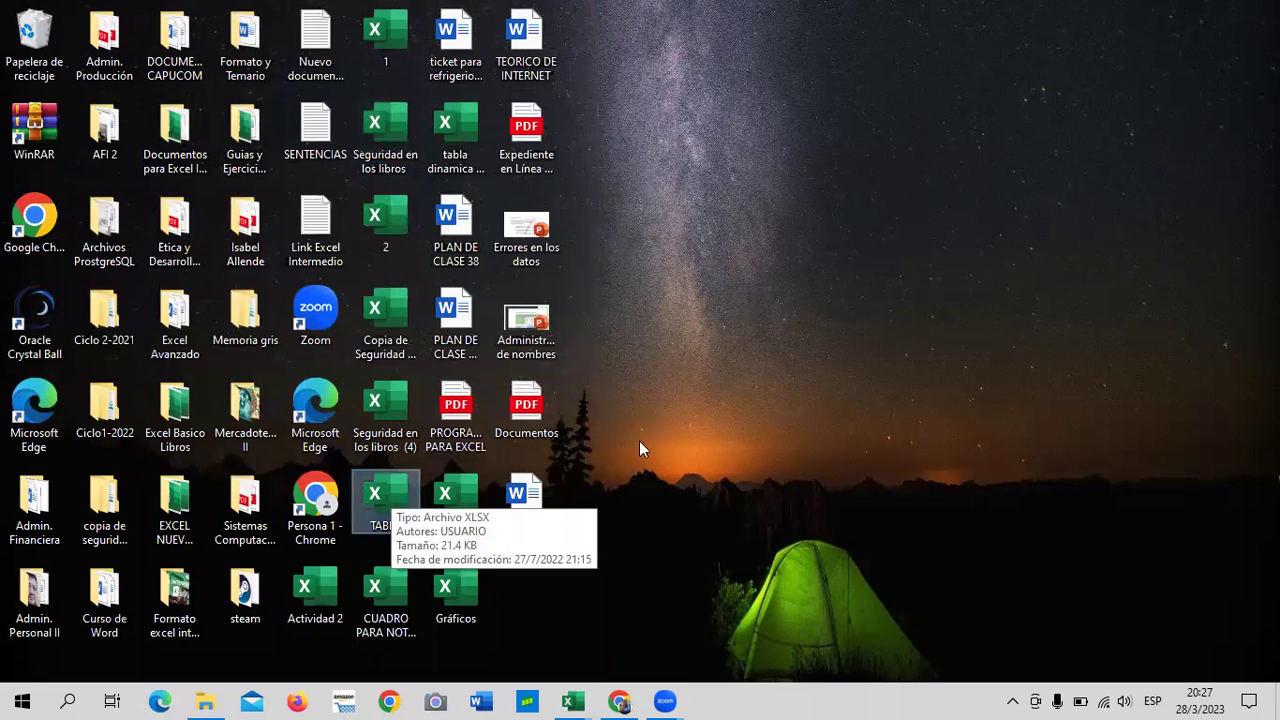
right_click(391, 503)
click(389, 500)
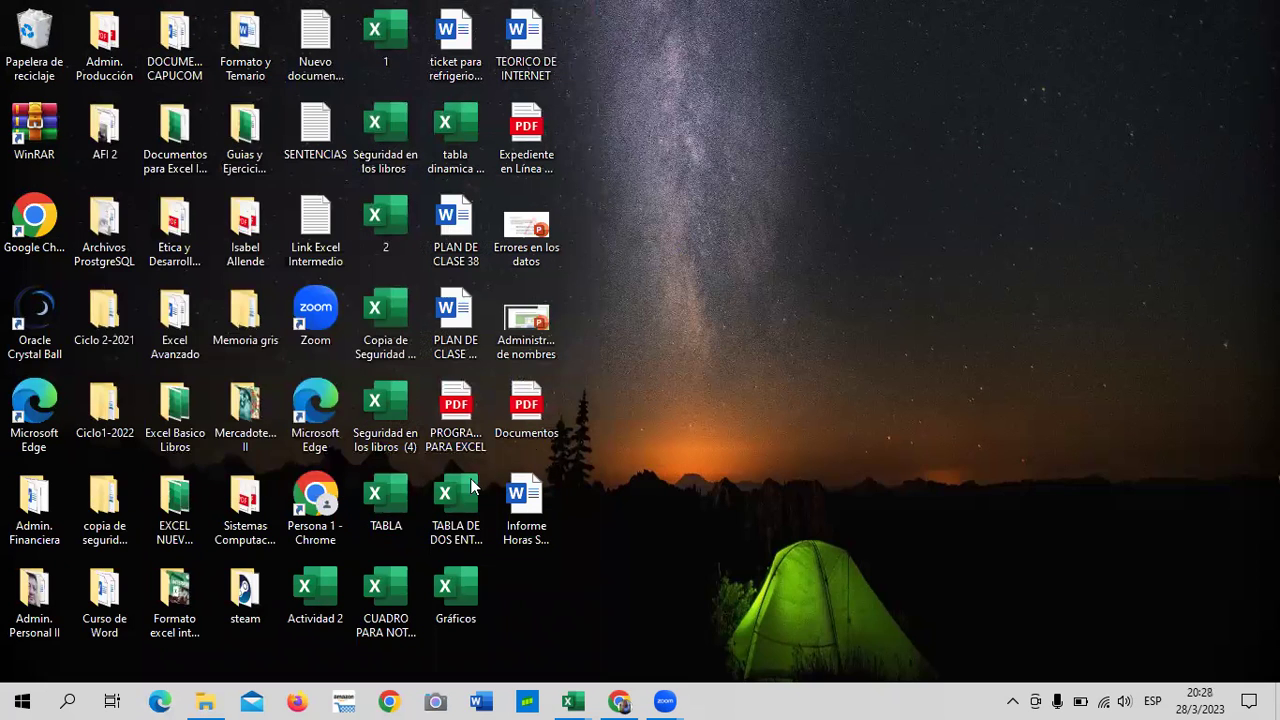
right_click(389, 500)
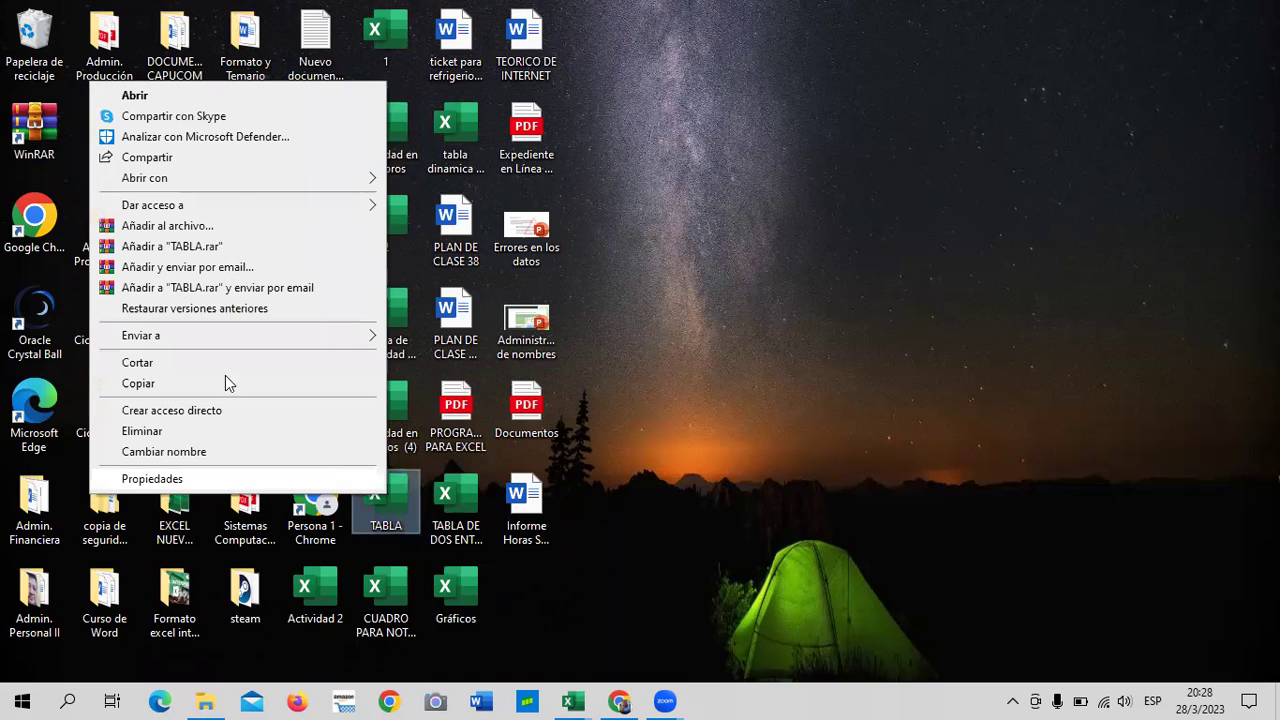
click(276, 478)
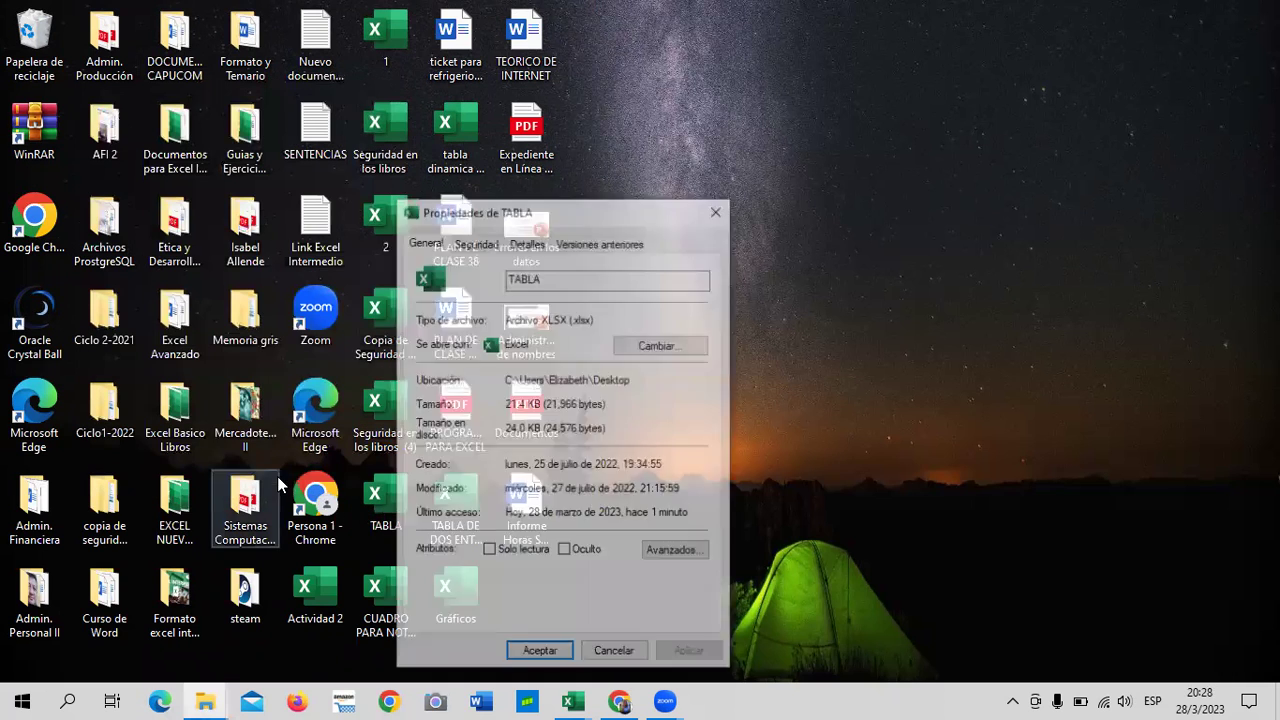
drag(671, 208, 726, 15)
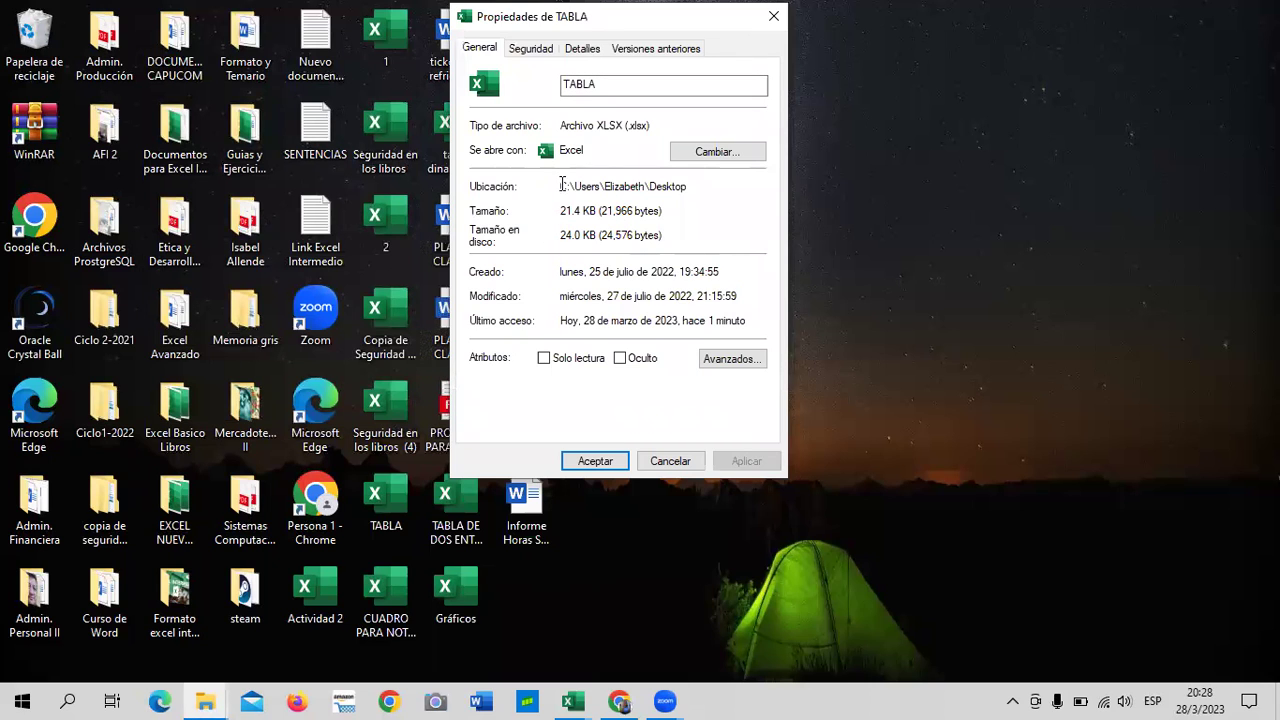
Copy the TABLA file's Ubicación folder path.
drag(562, 186, 700, 184)
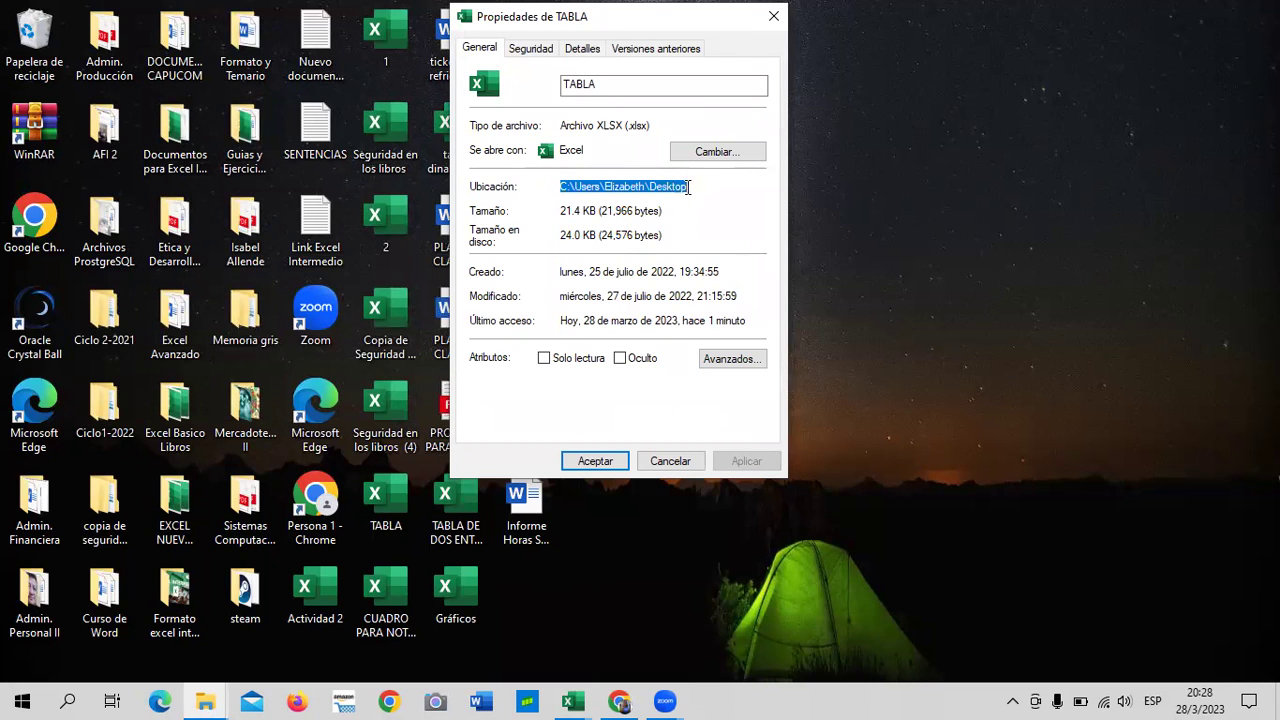
right_click(679, 184)
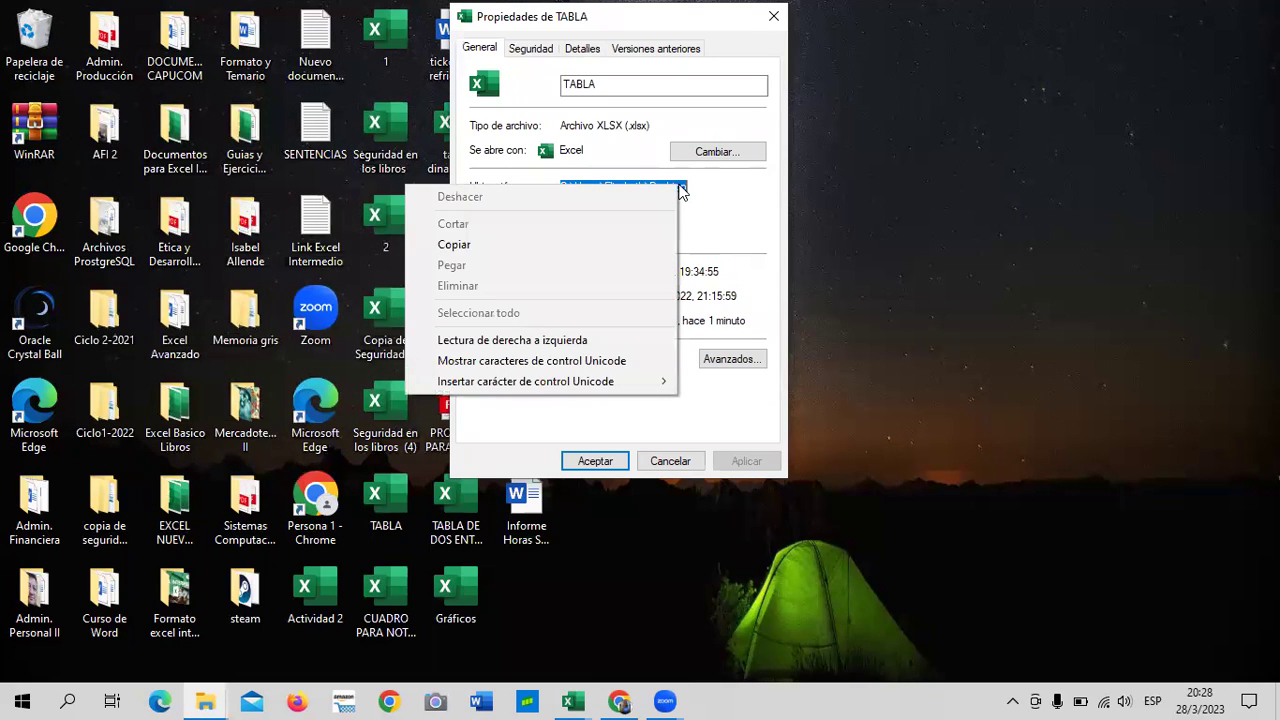
click(673, 525)
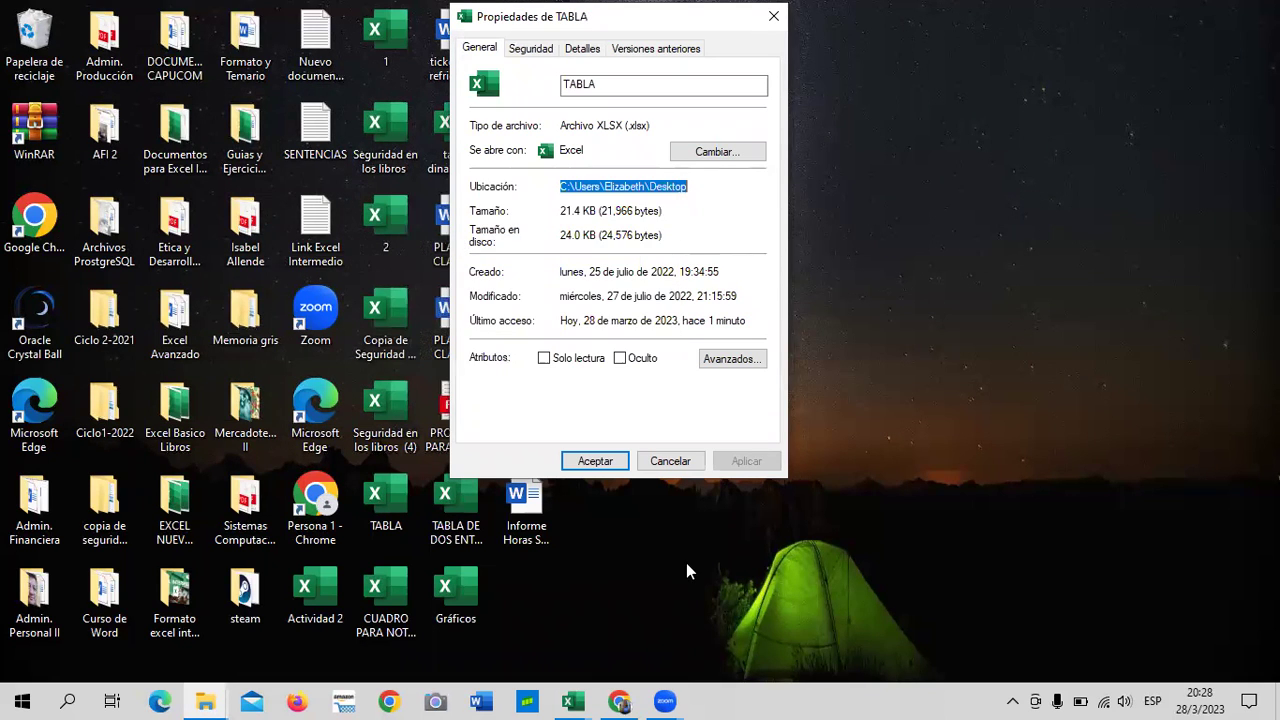
In merged F6 on Mayo, start =HIPERVINCULO(" with the pasted desktop path followed by \.
mouse_move(572, 701)
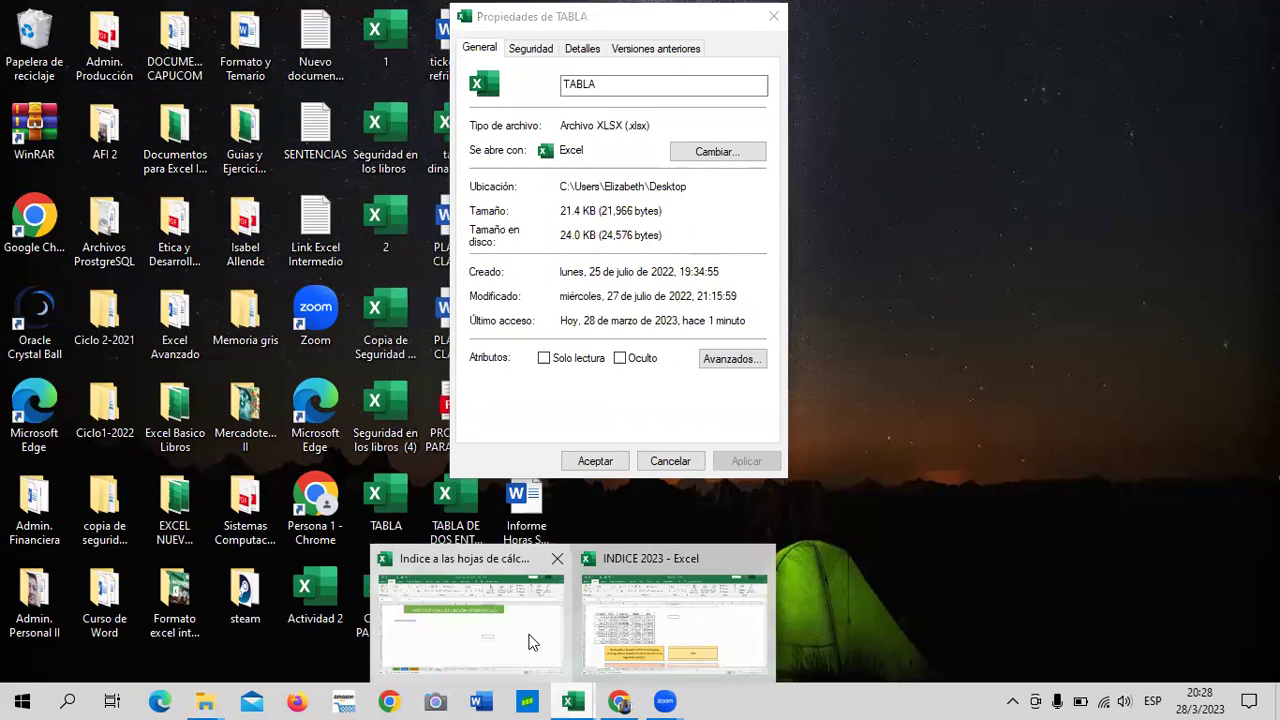
click(531, 641)
click(496, 309)
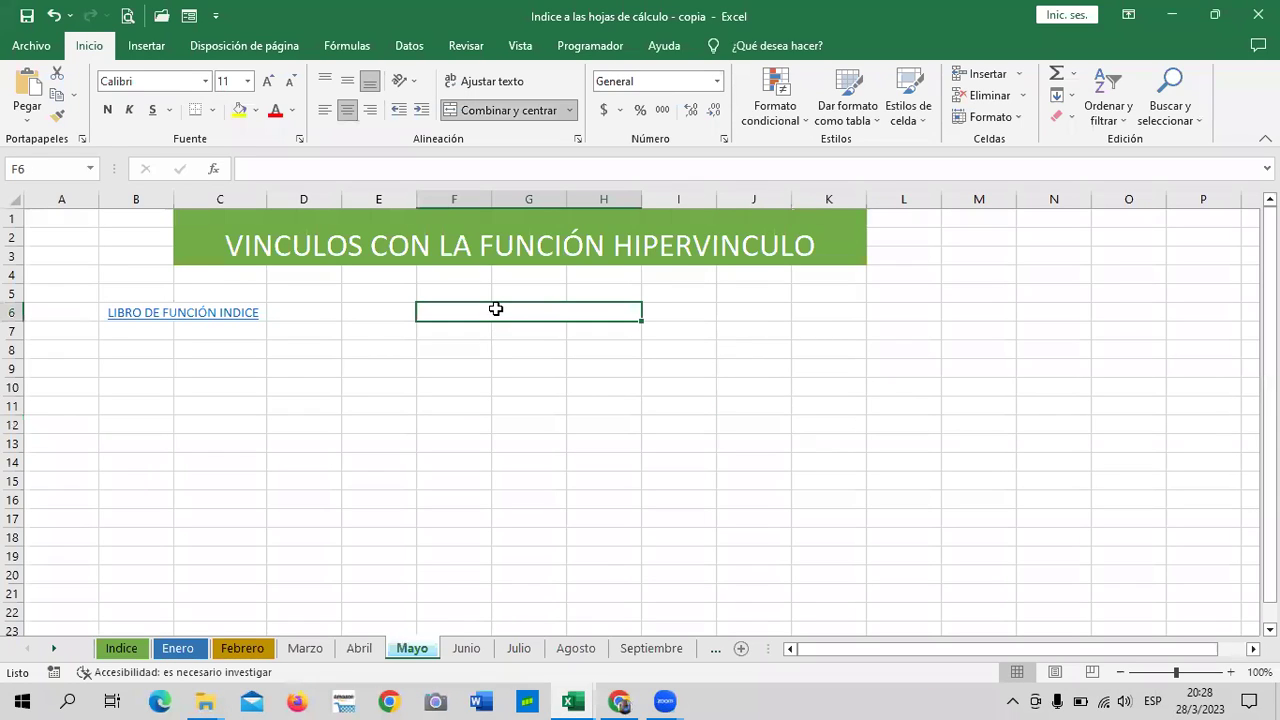
text(=HI)
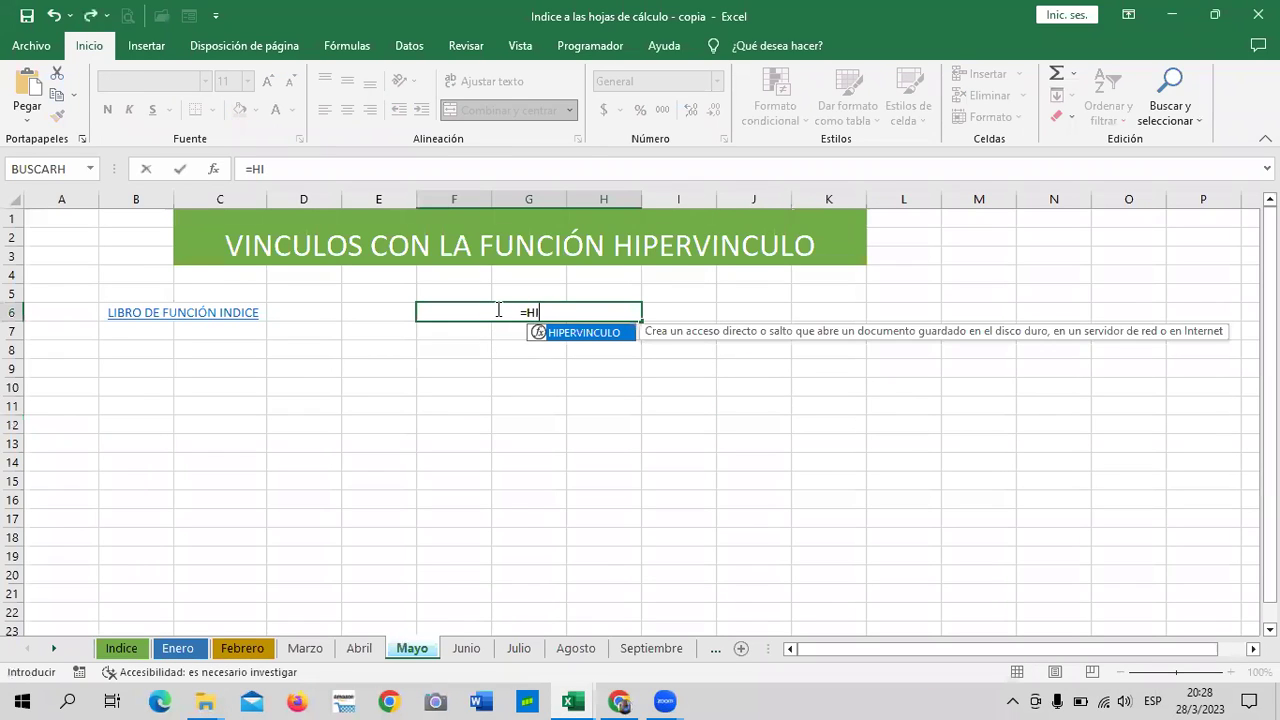
double_click(588, 335)
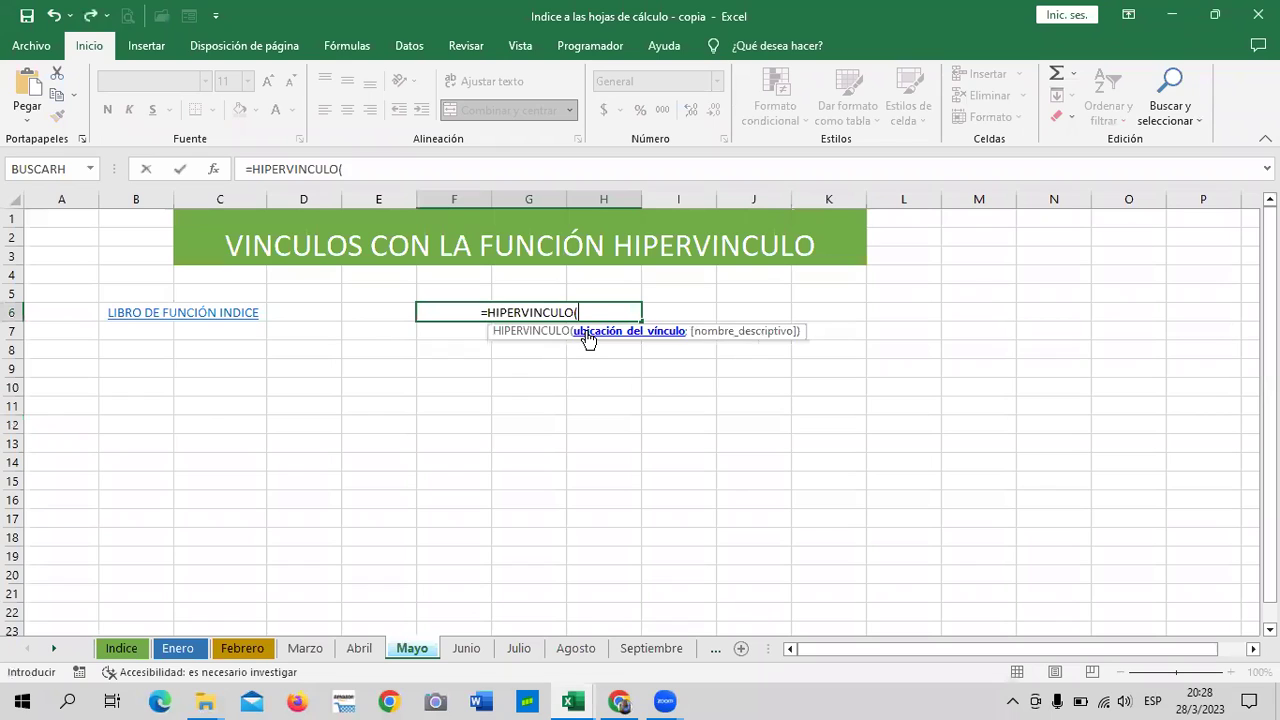
text(")
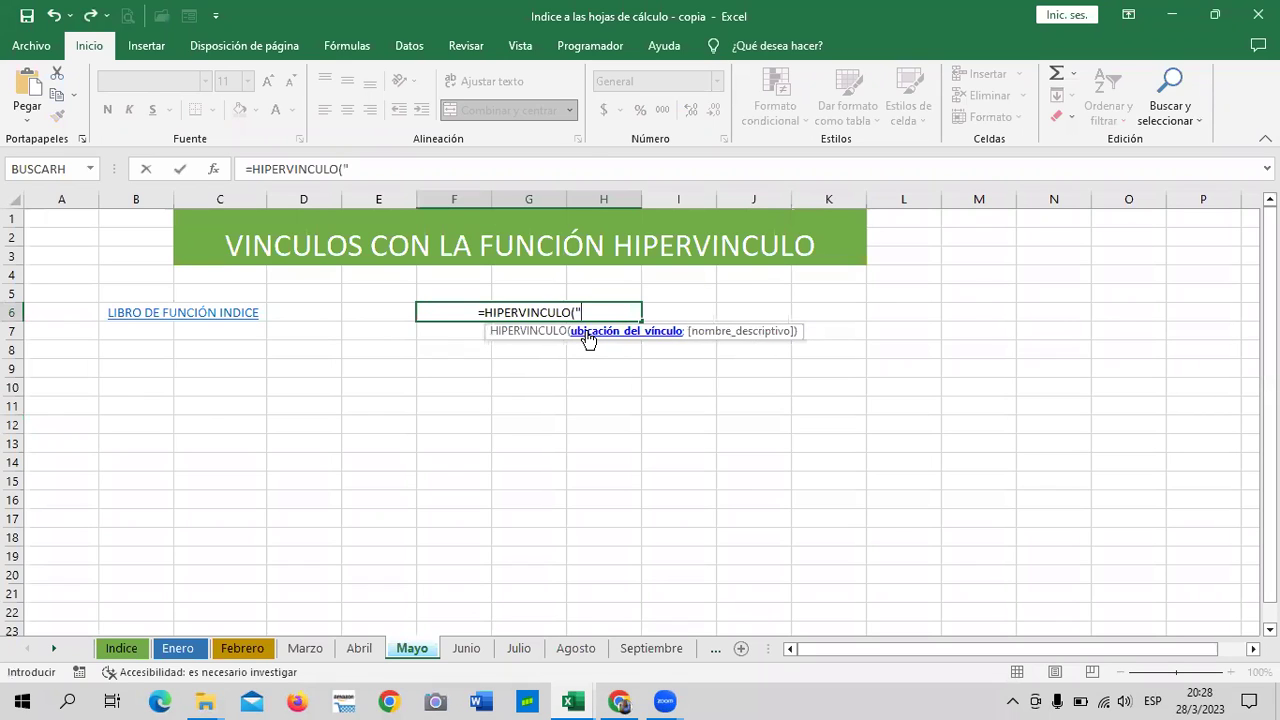
key(ctrl+v)
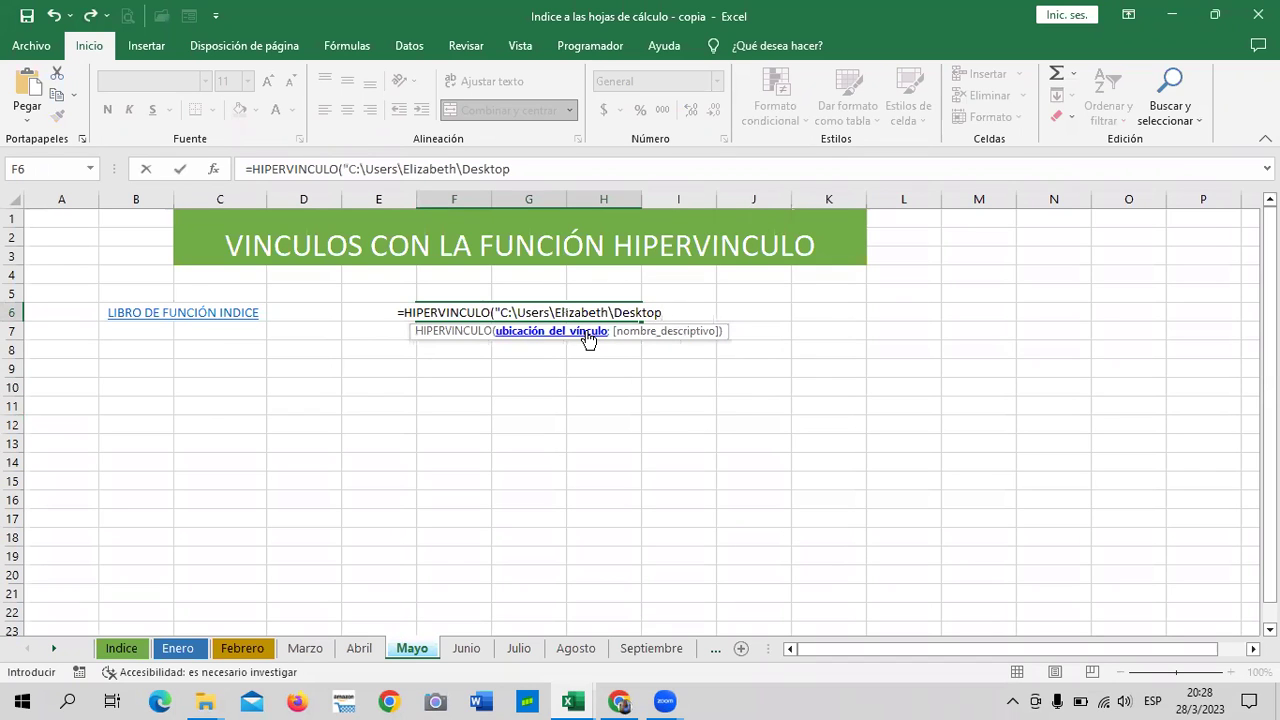
text(\)
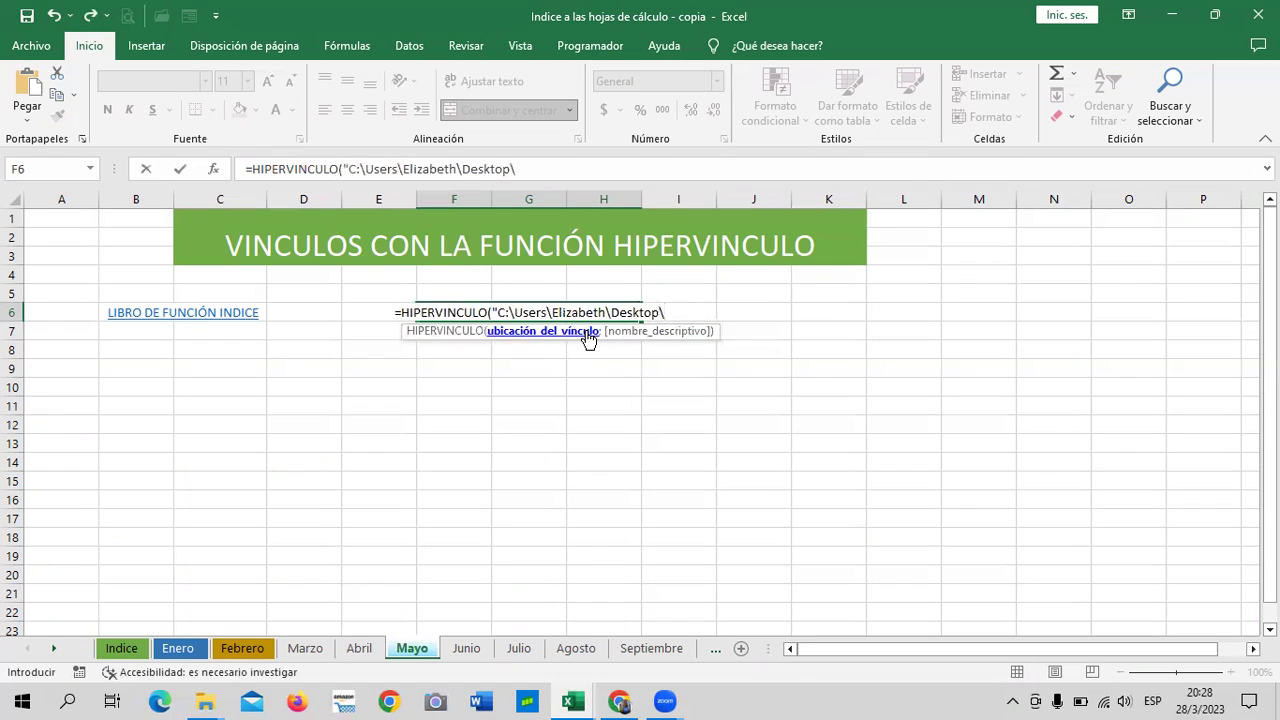
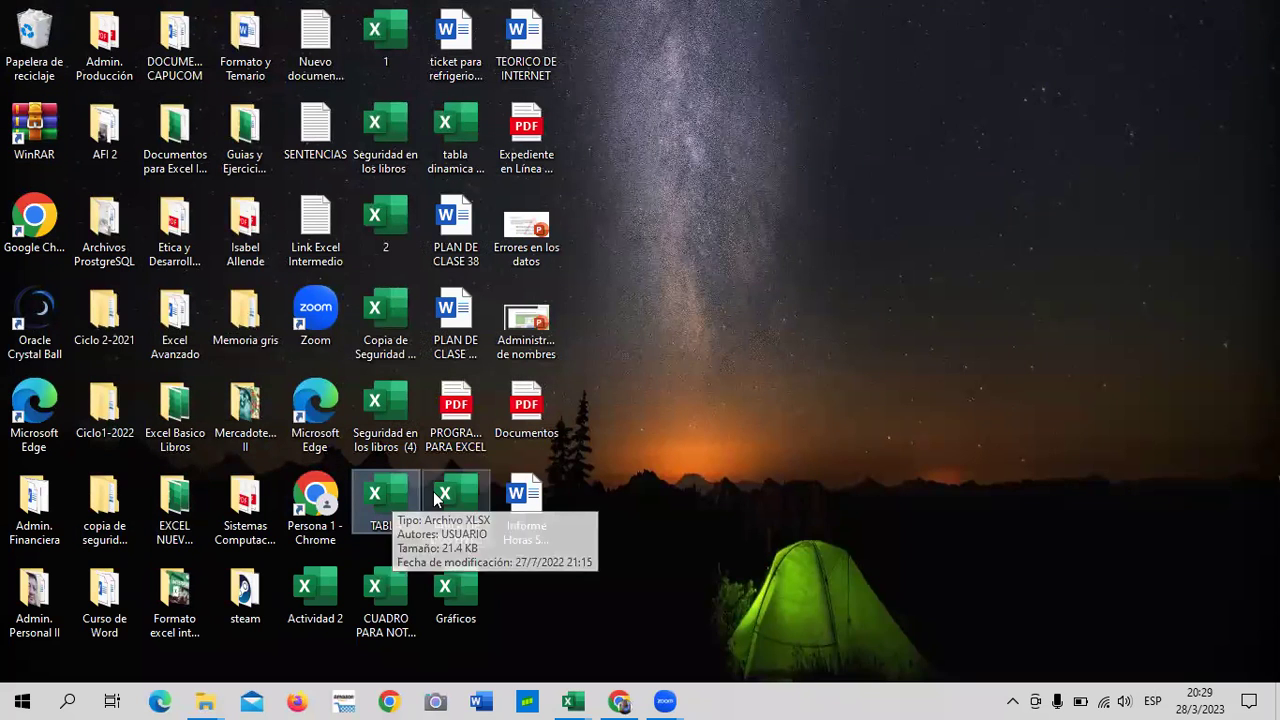
Switch back to the 'Indice a las hojas de cálculo - copia' Excel window from the taskbar.
mouse_move(384, 503)
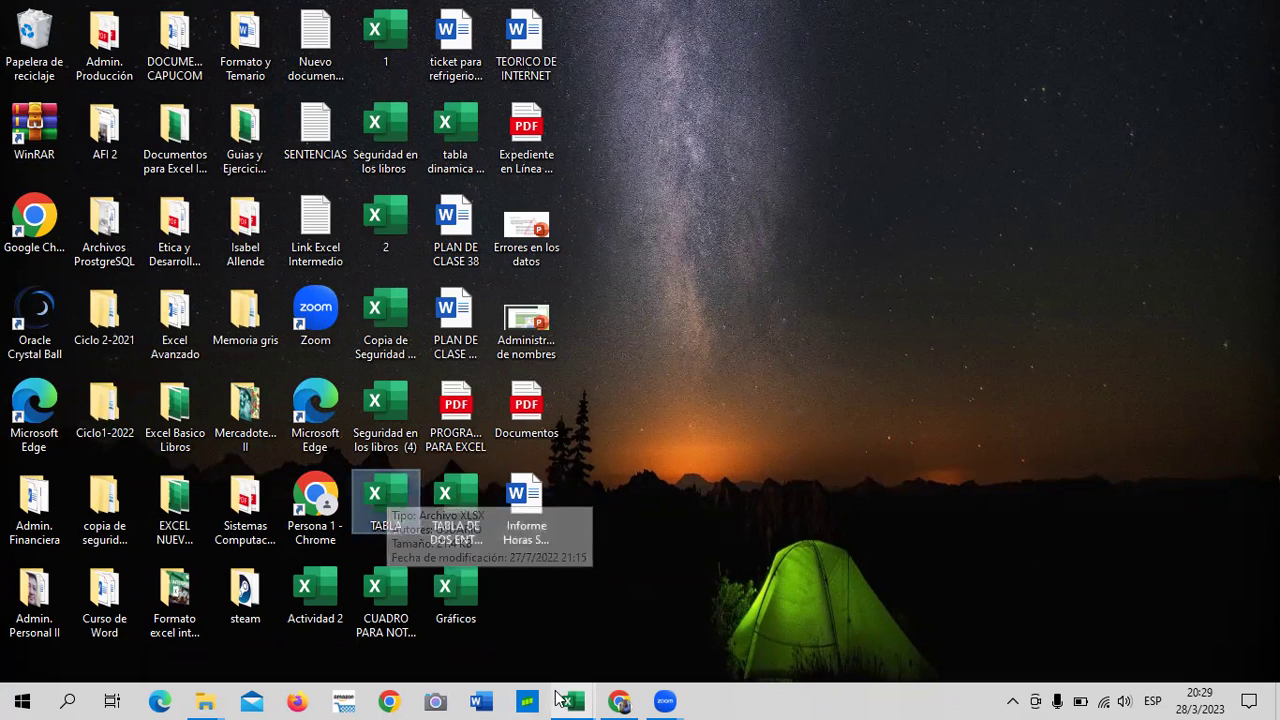
mouse_move(565, 700)
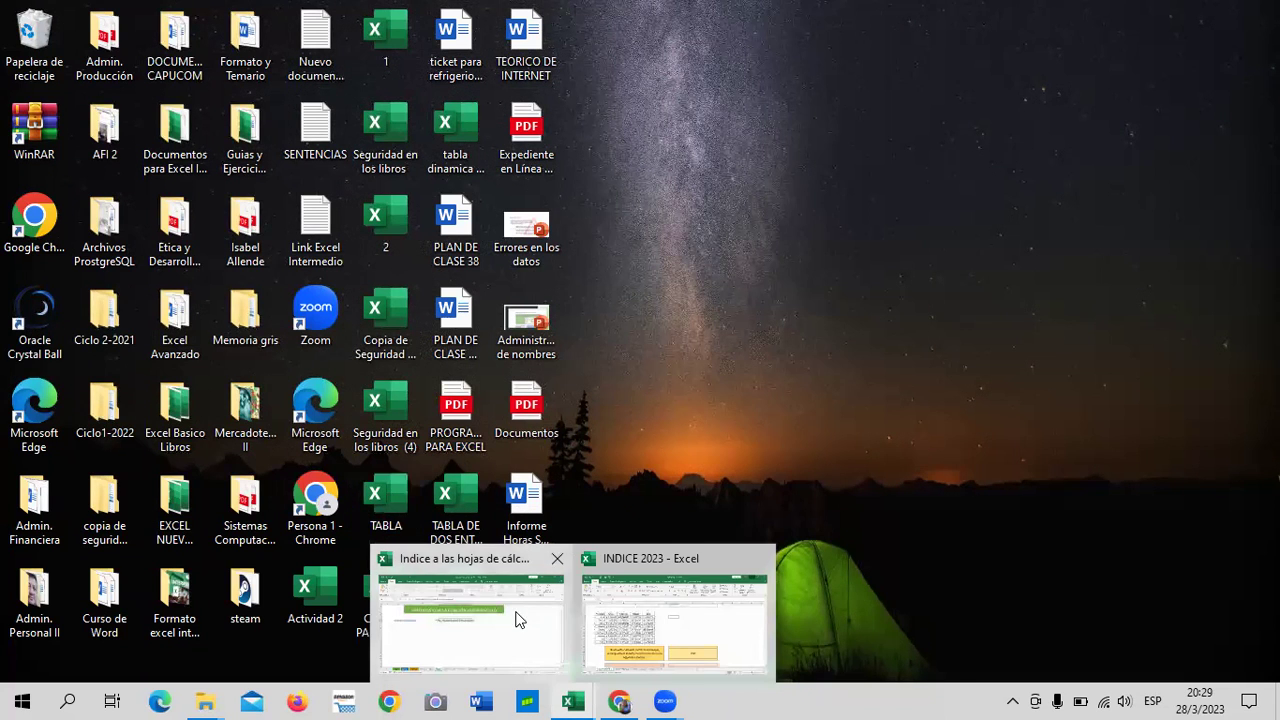
click(517, 620)
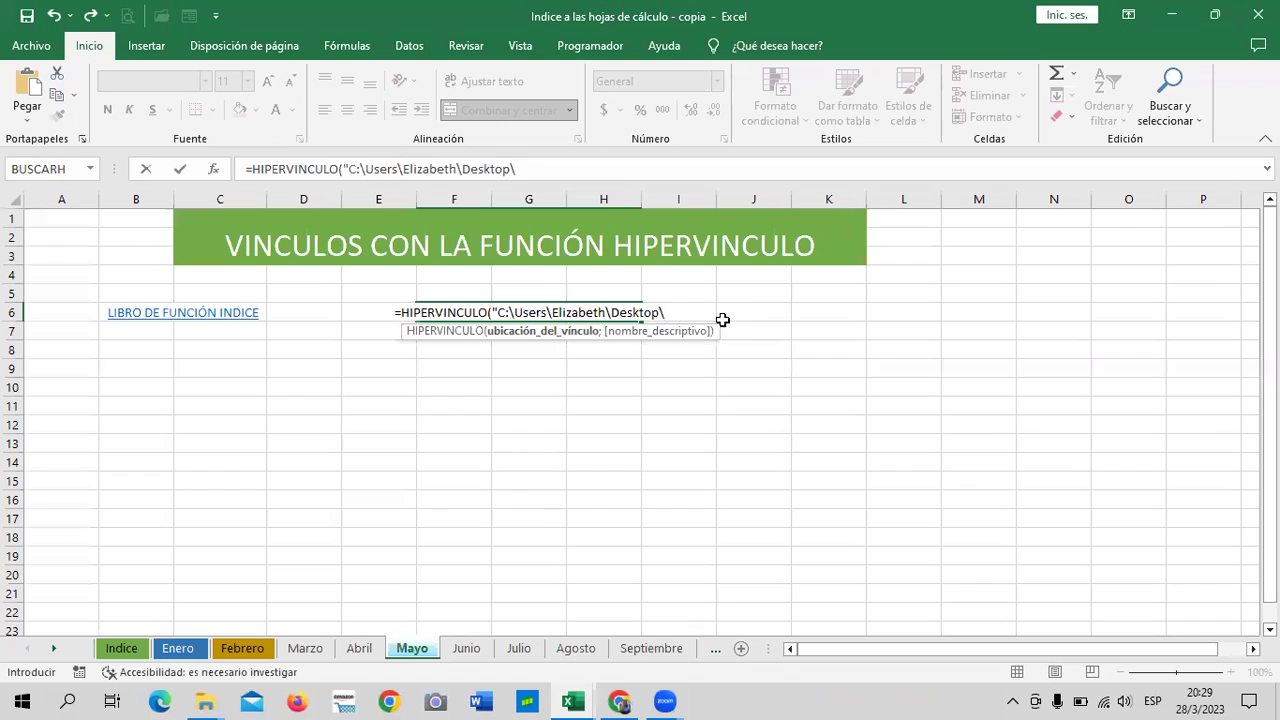
In capitals, finish F6 as =HIPERVINCULO("...\TABLA.XLSX";"LIBRO TABLA") and check the link cell.
key(Caps_Lock)
text(TAB)
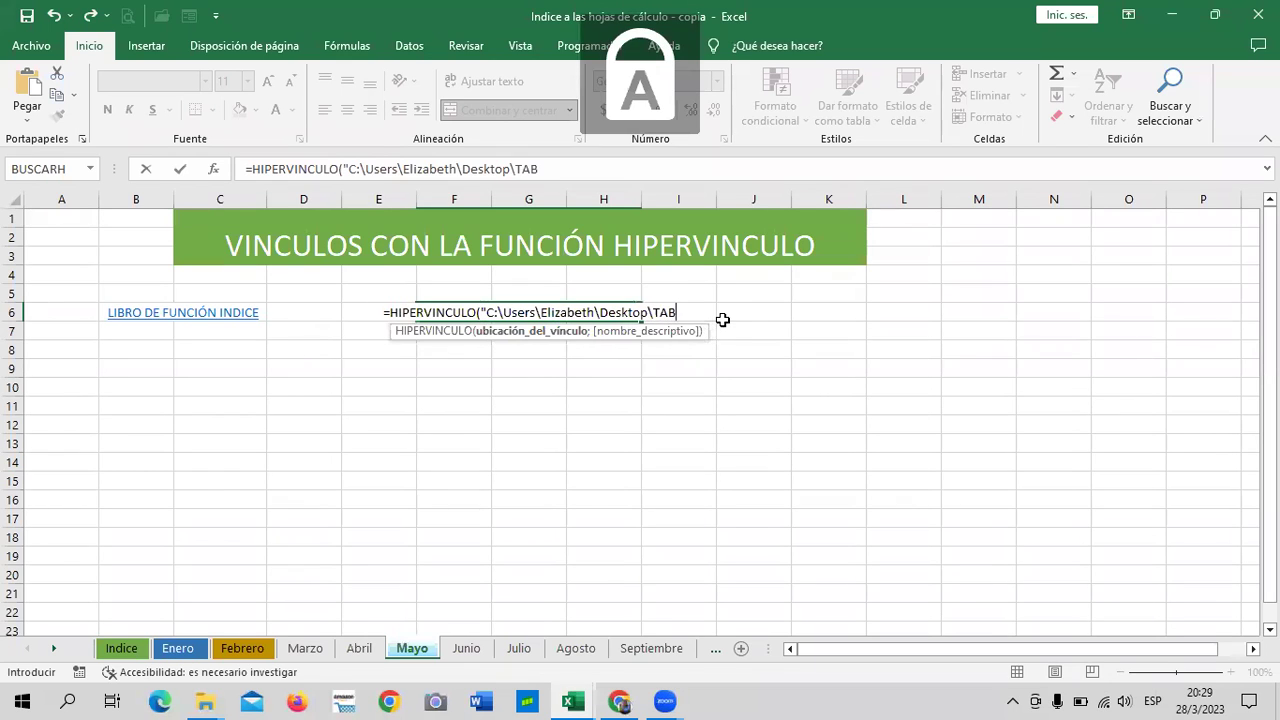
text(LA)
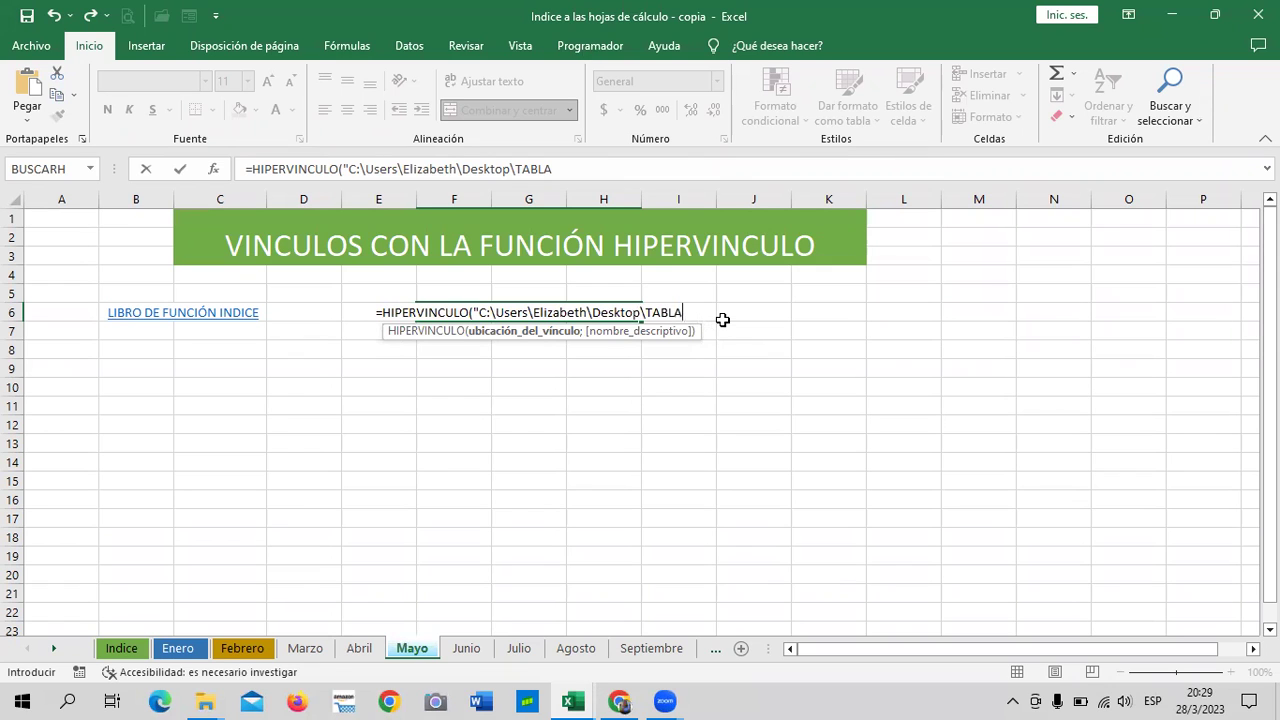
text(.)
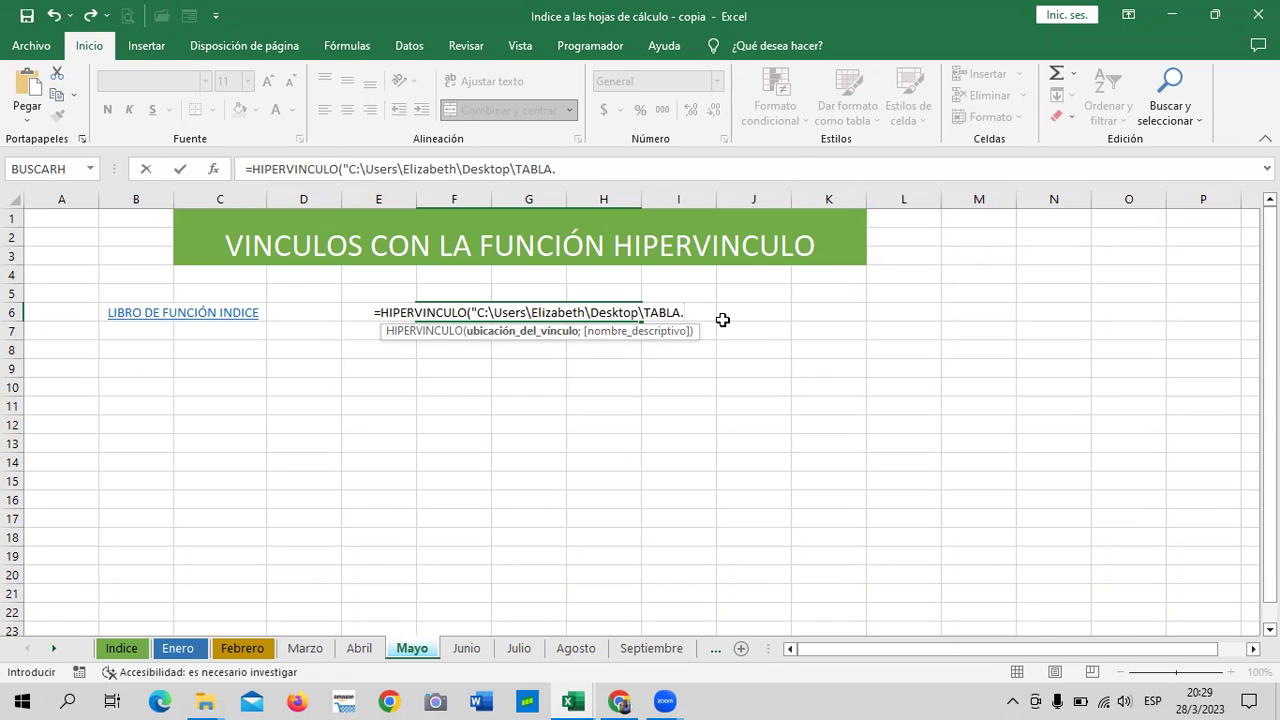
text(X)
text(SX)
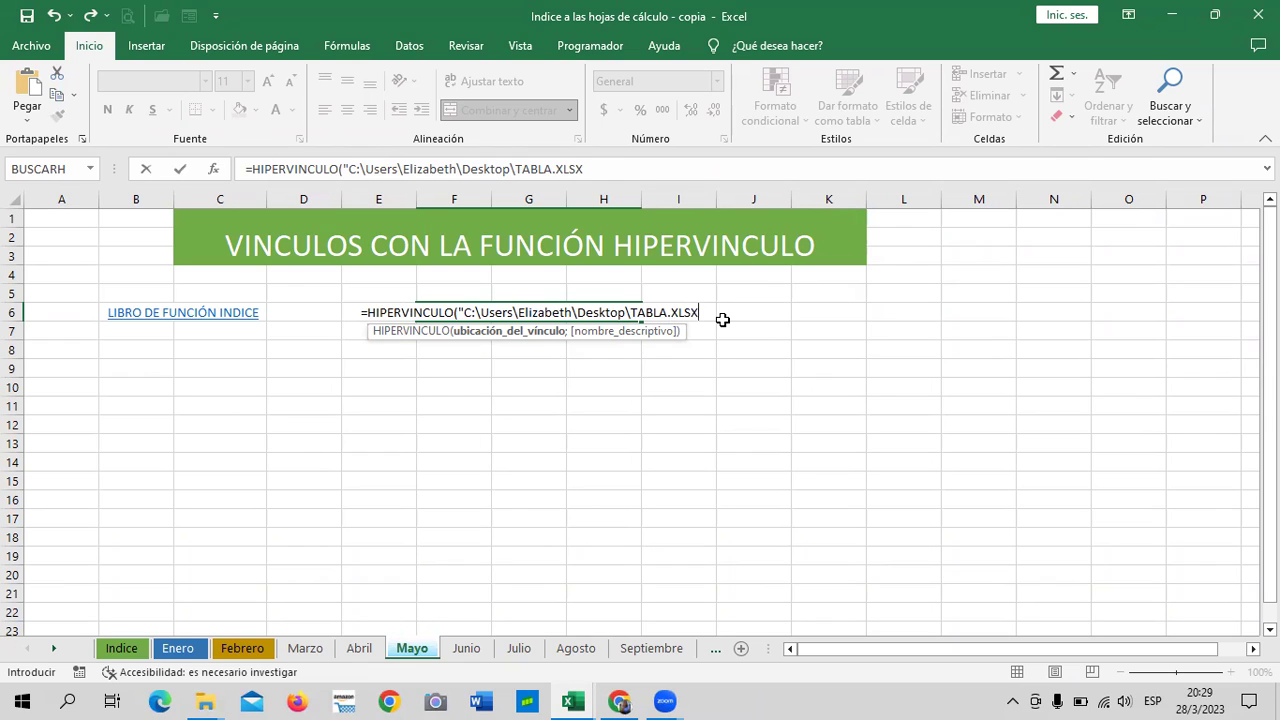
text(")
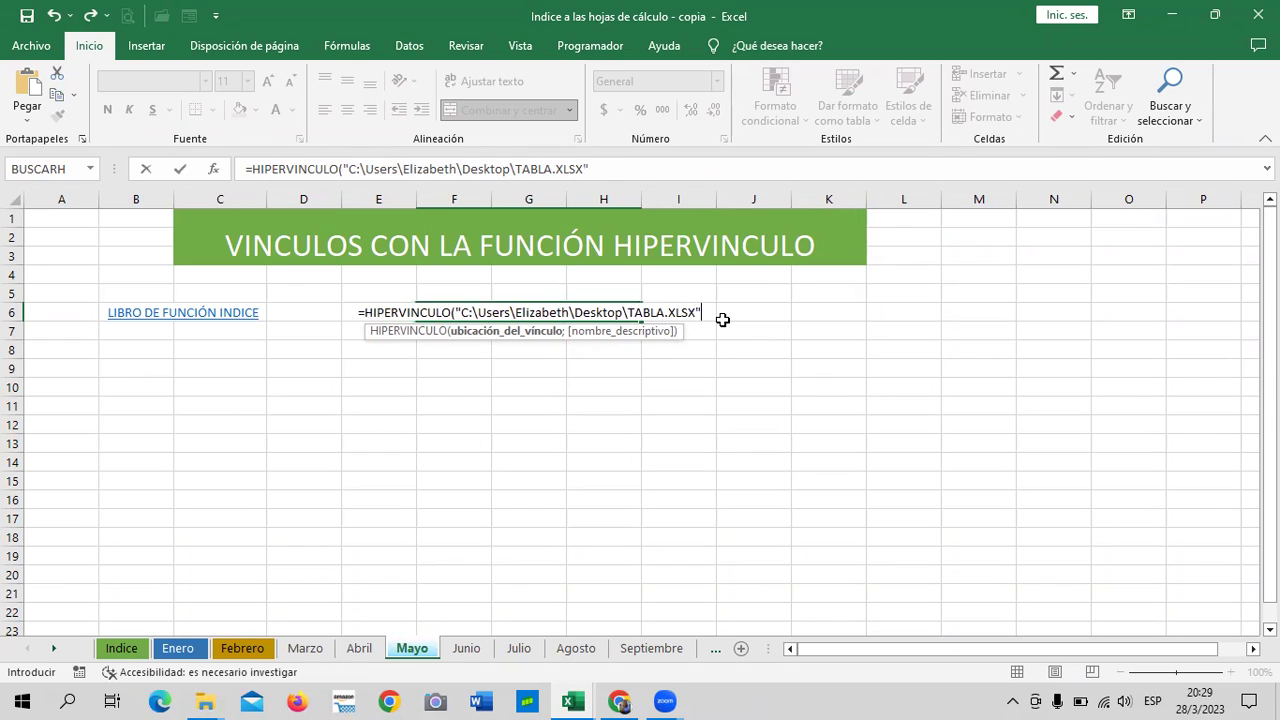
text(;)
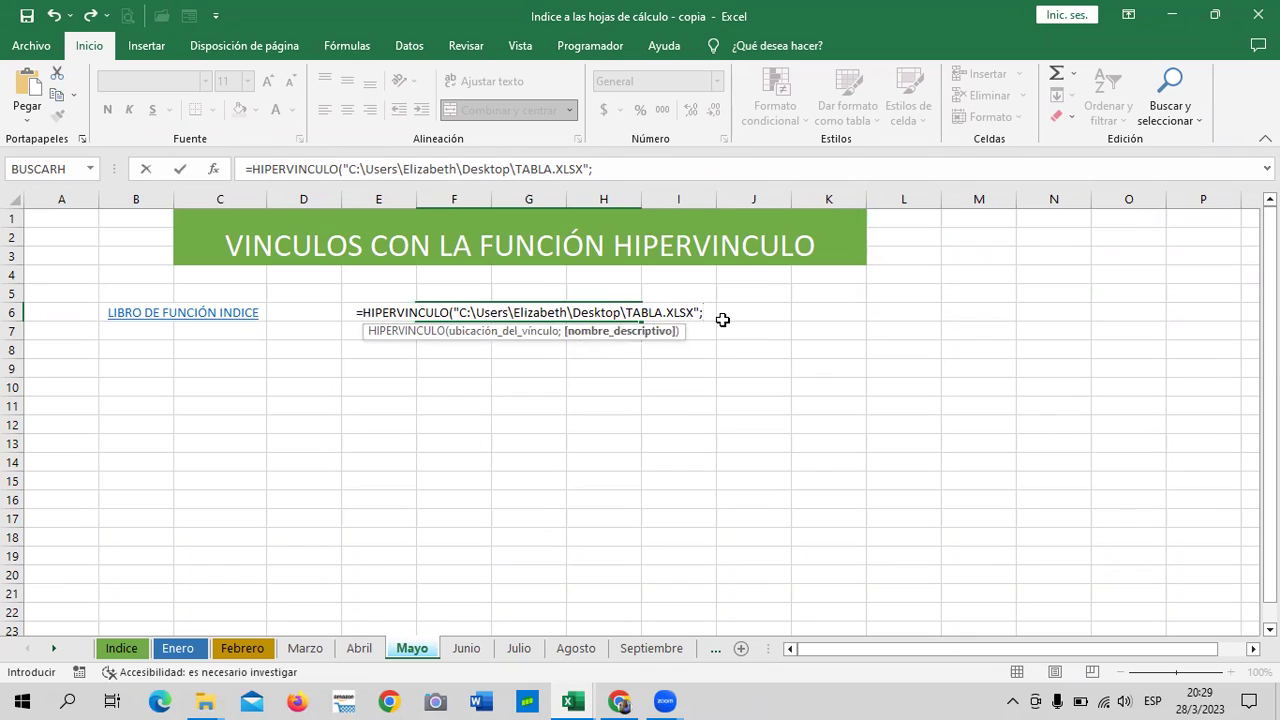
text(")
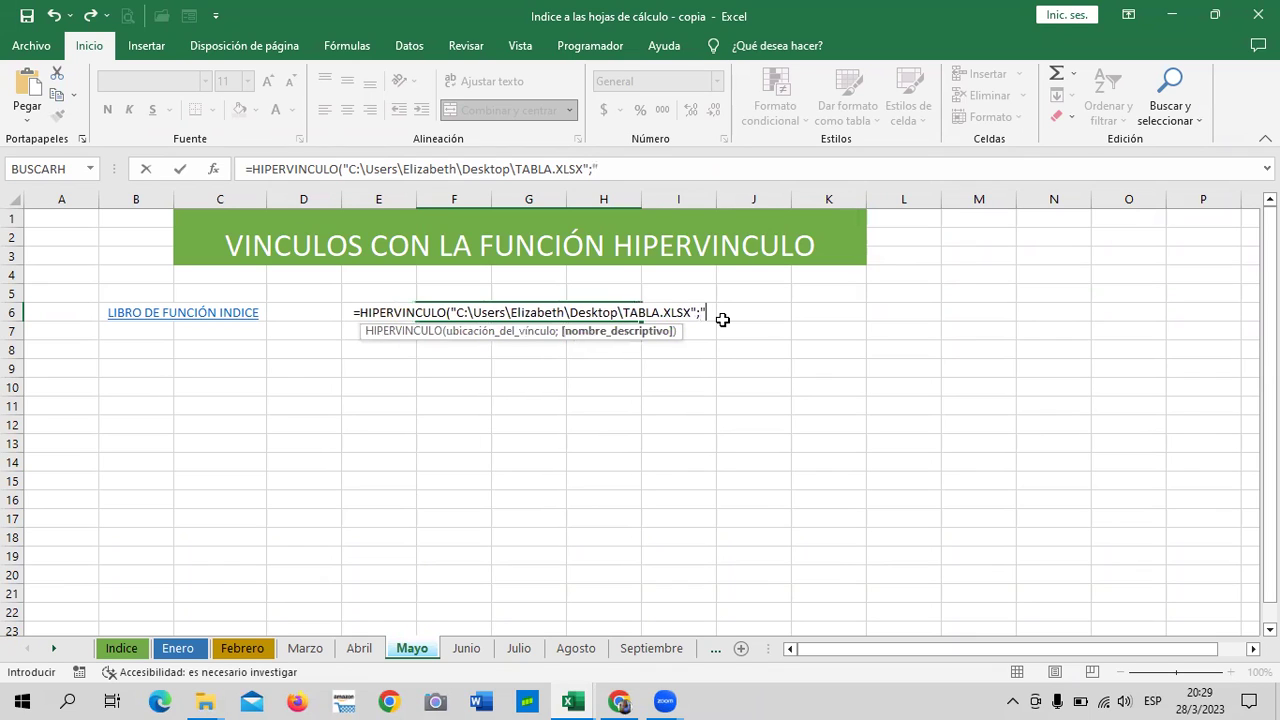
text(LIBRO)
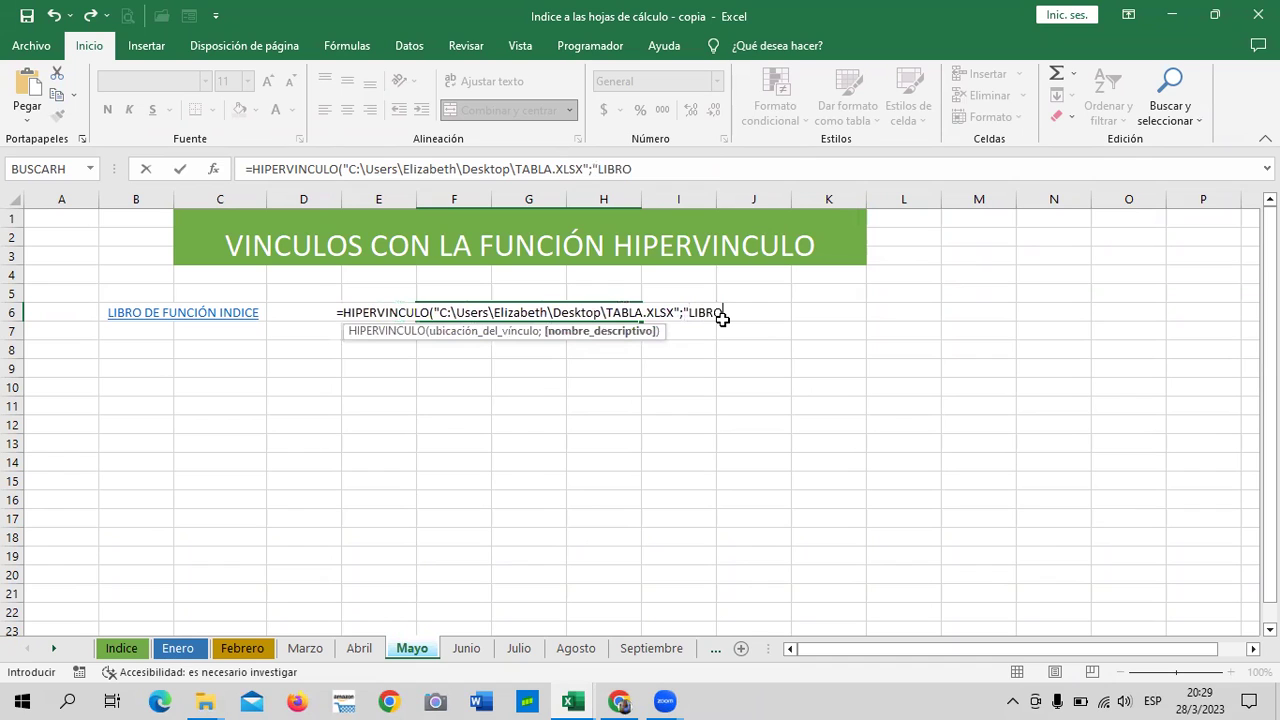
text( TABLA)
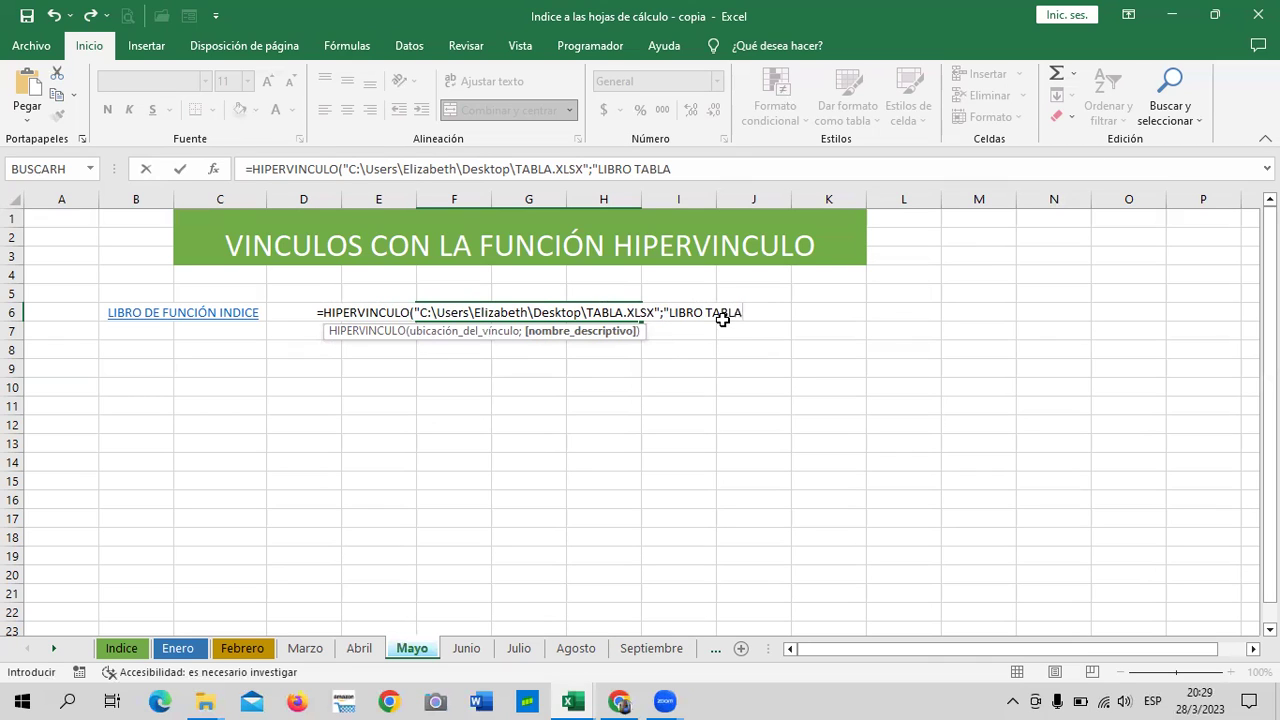
text(")
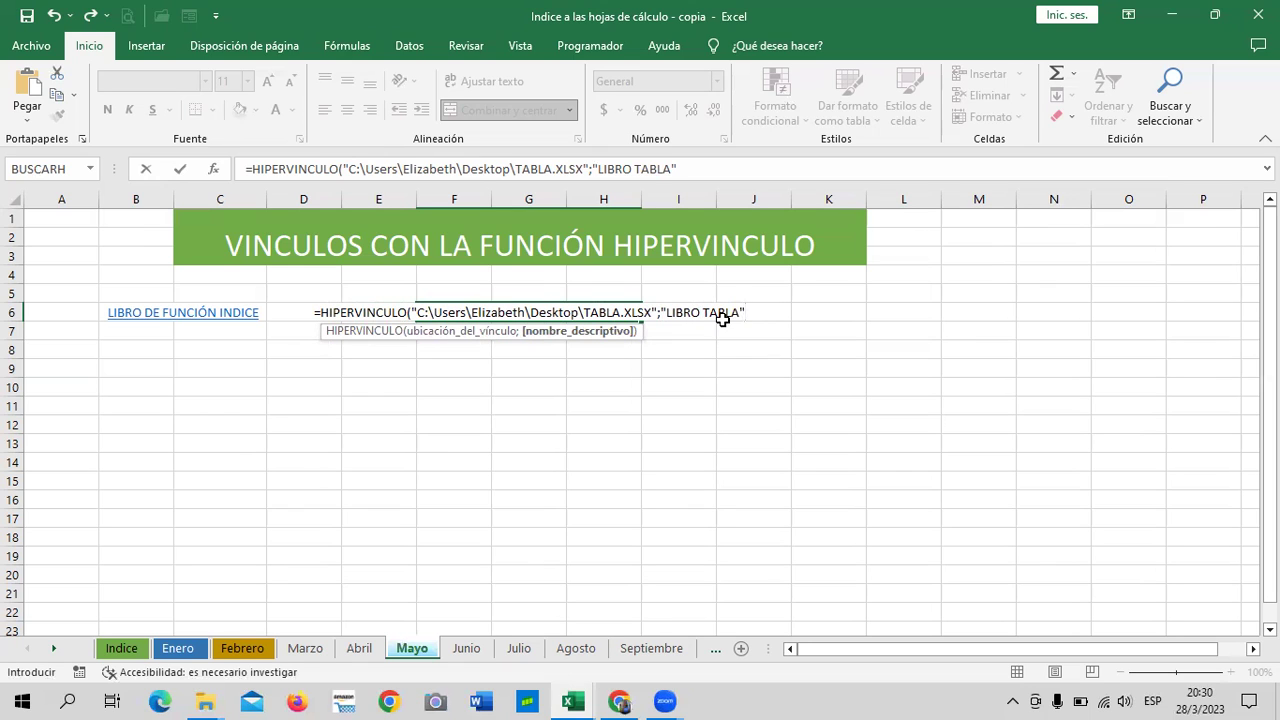
text())
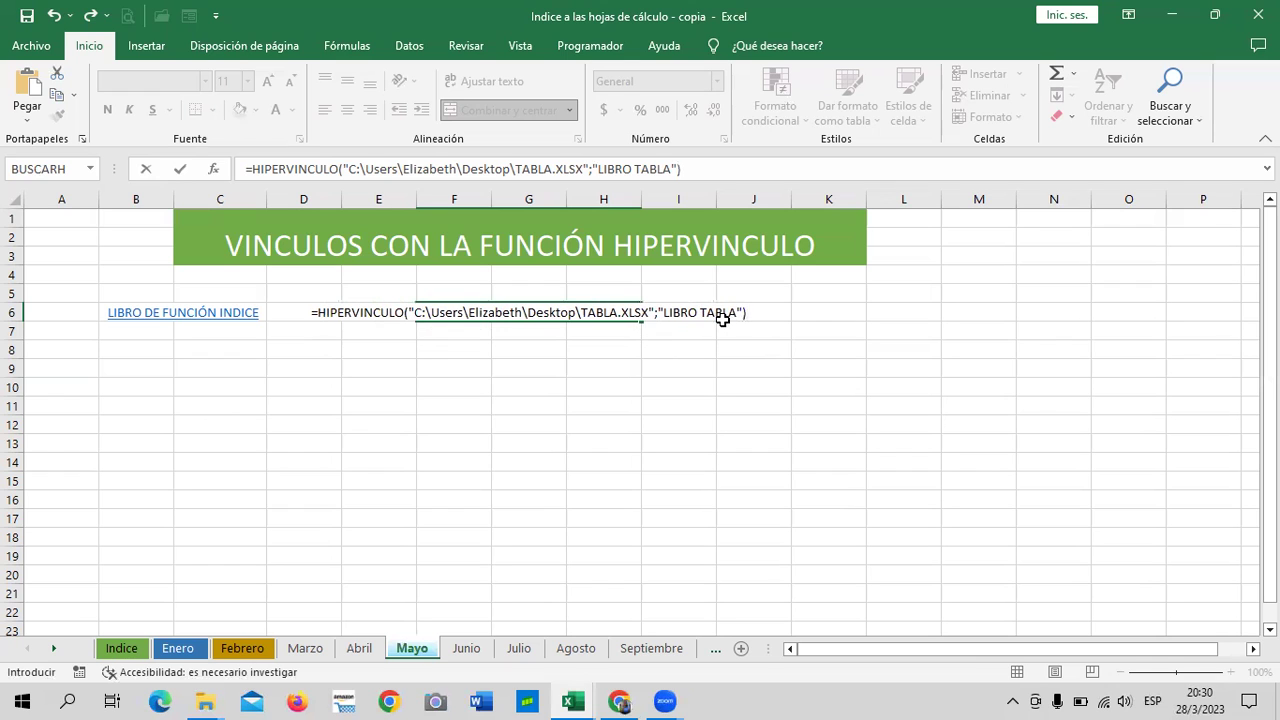
key(Return)
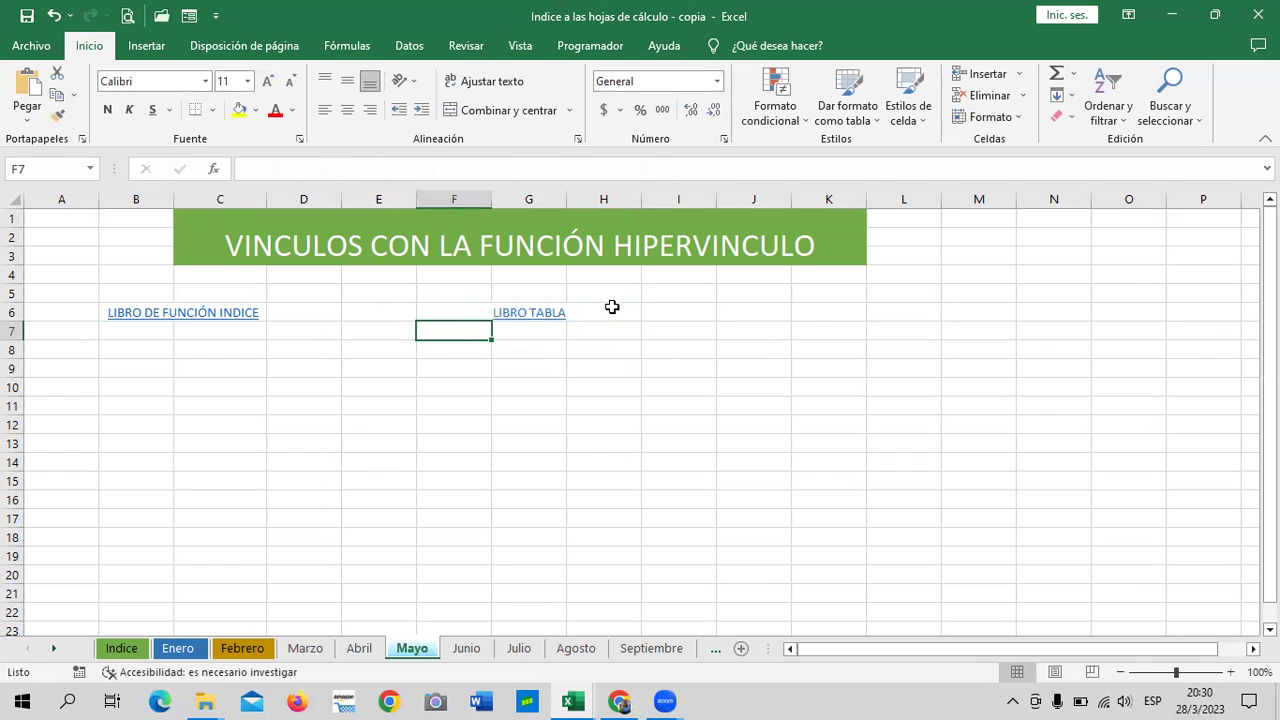
click(612, 307)
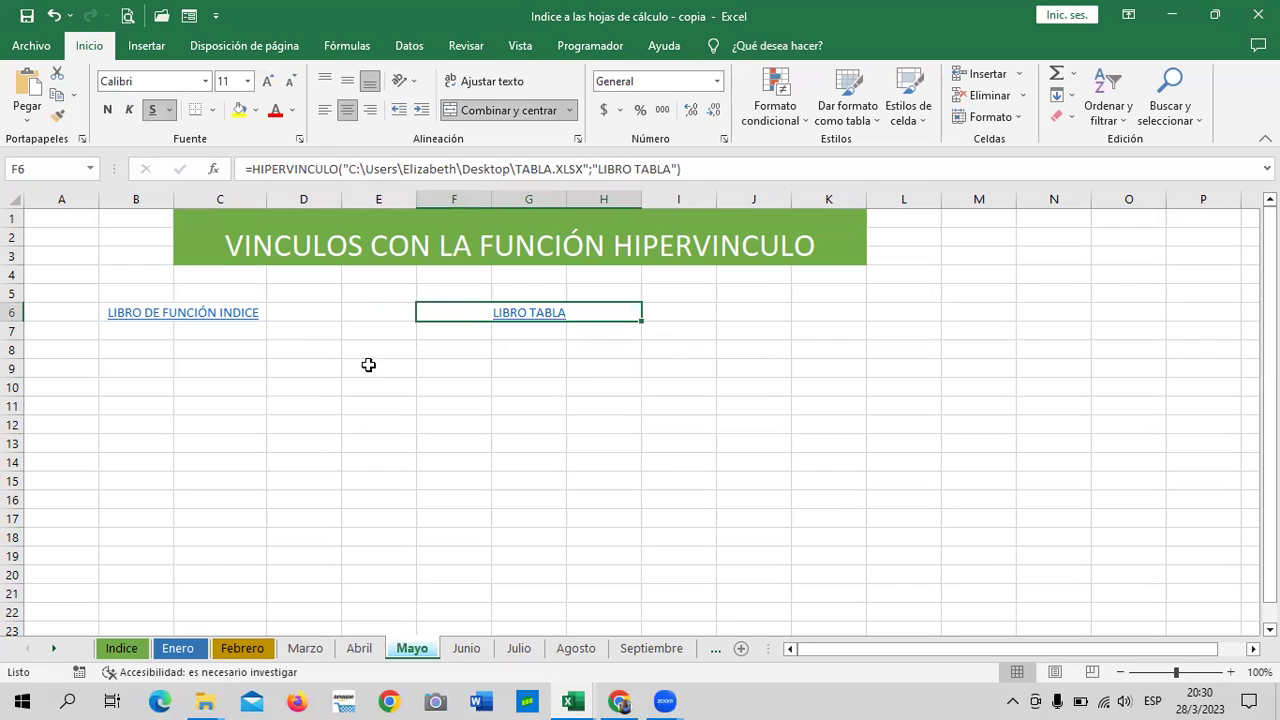
click(376, 442)
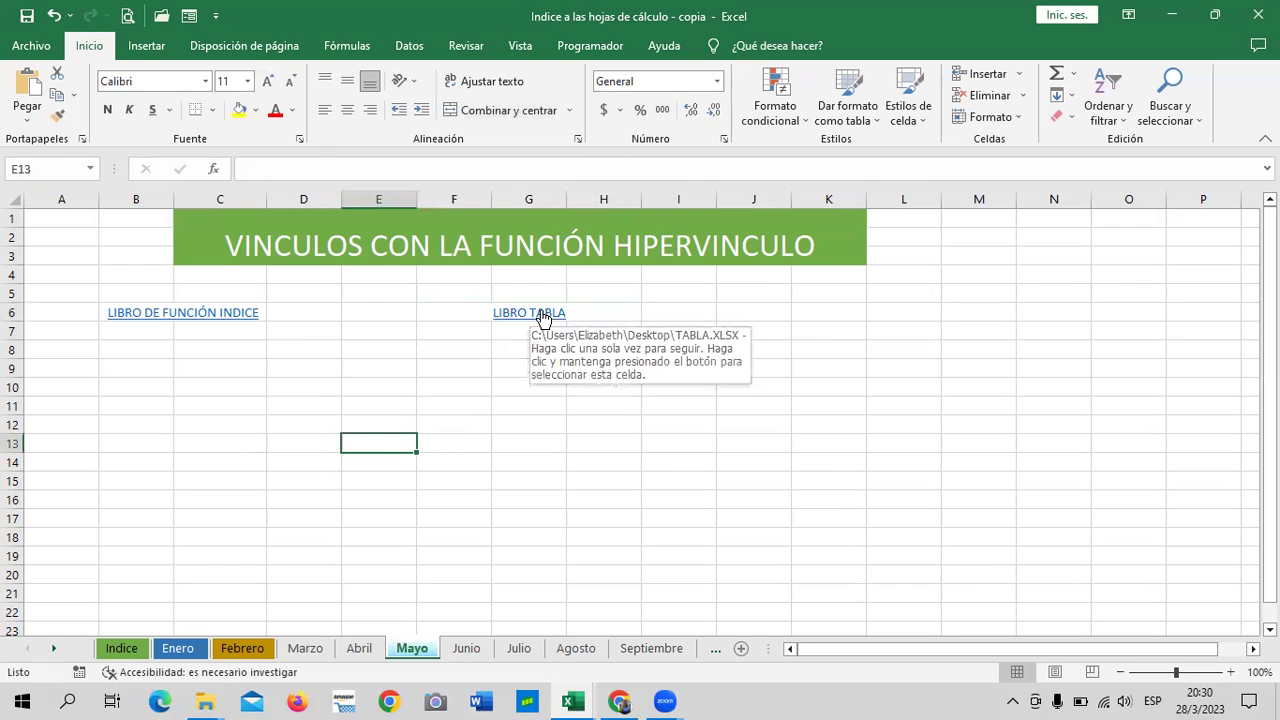
click(540, 316)
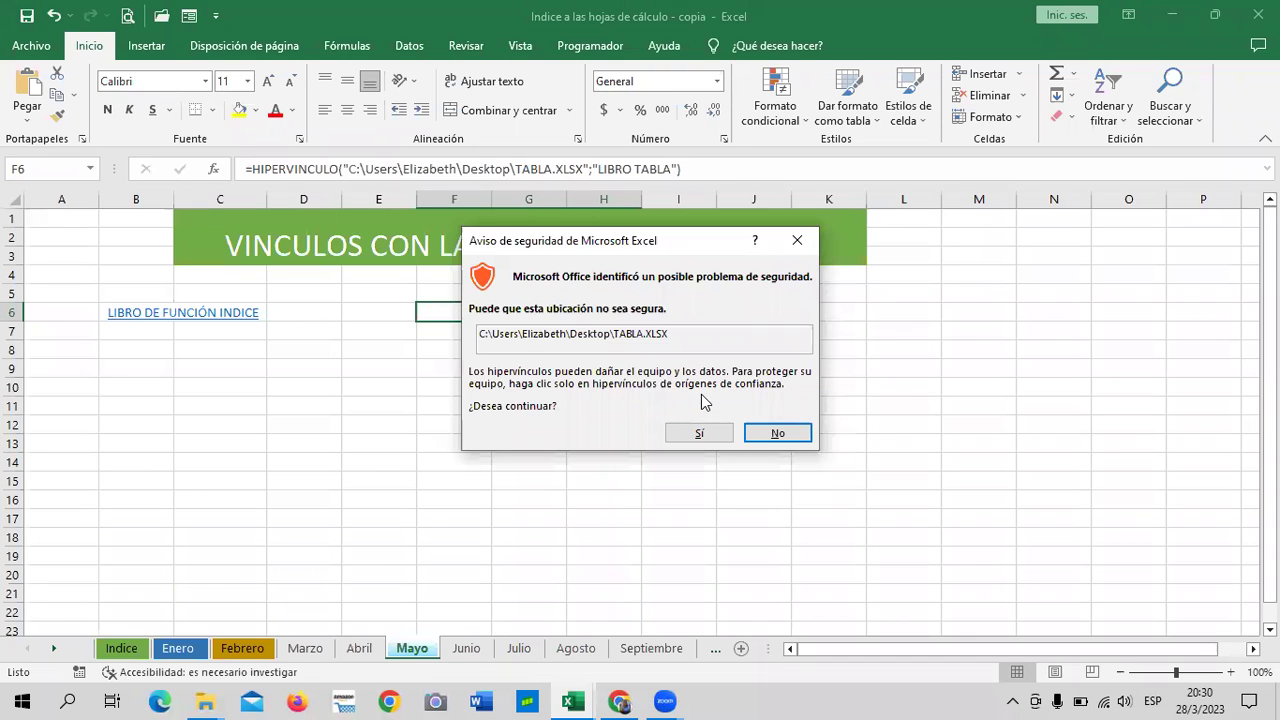
click(782, 433)
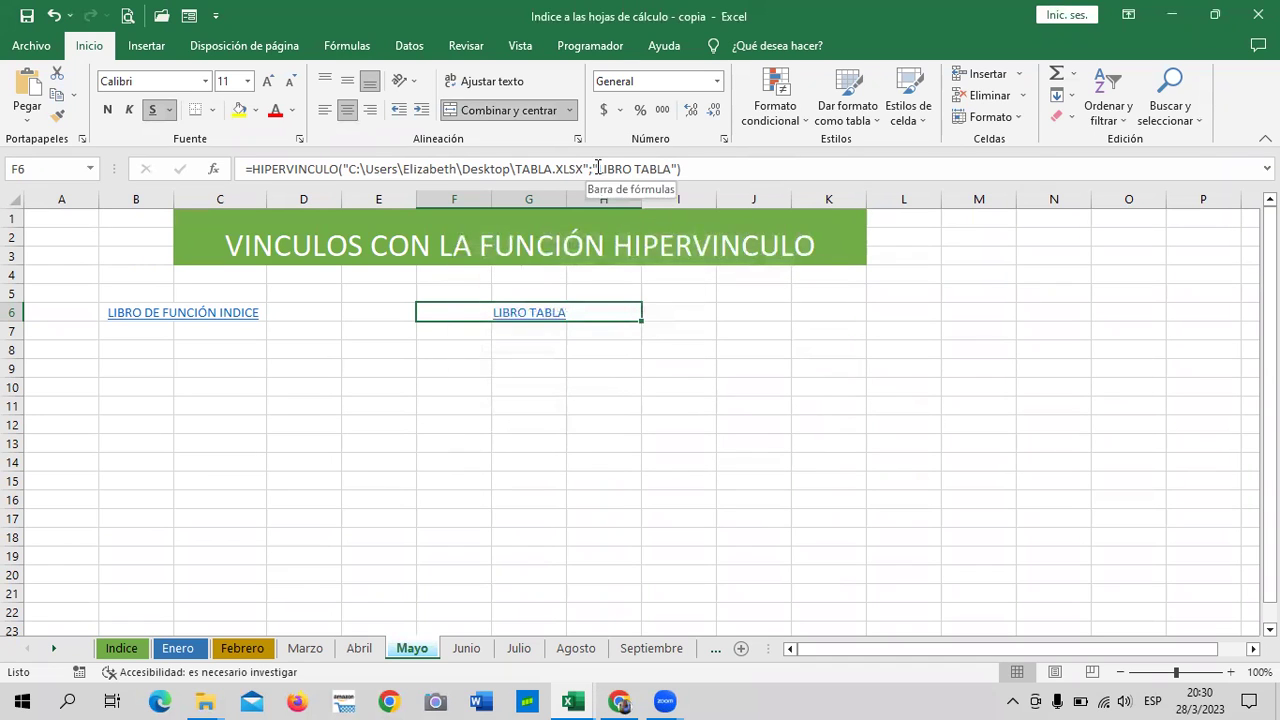
Edit the F6 formula, removing an accidental J8 reference and restoring the original link formula.
click(680, 169)
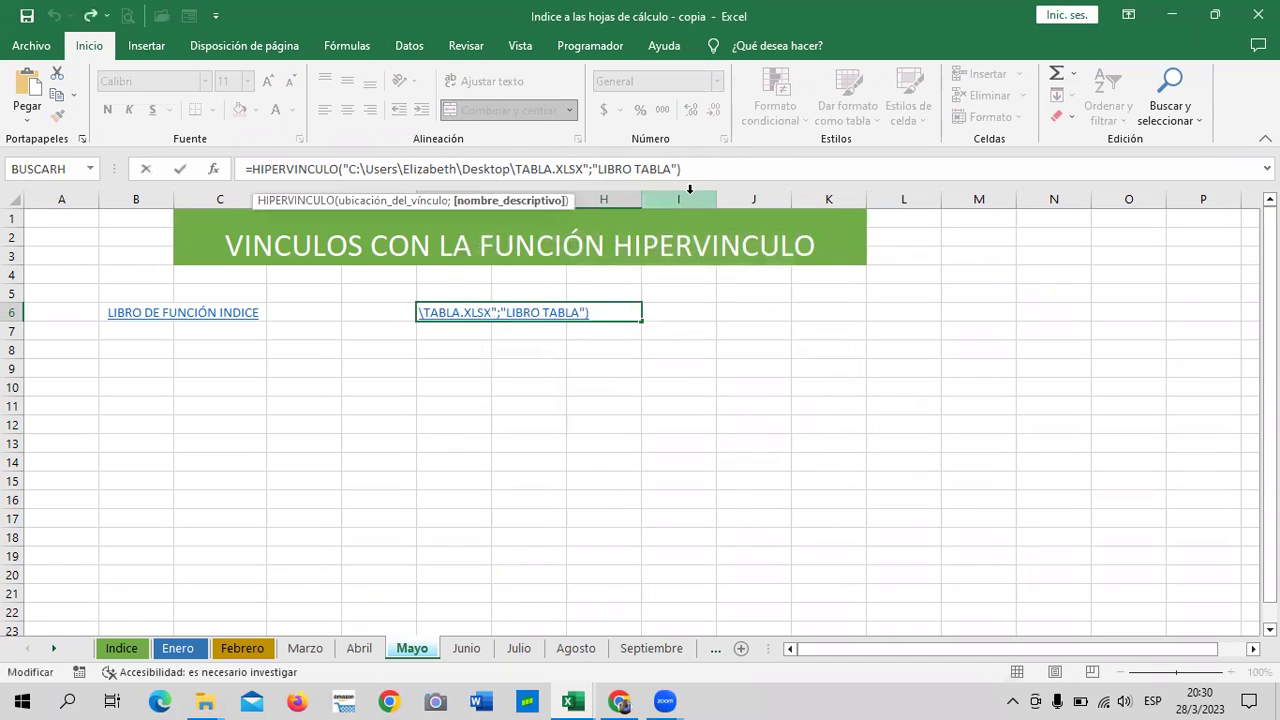
key(BackSpace)
key(BackSpace)
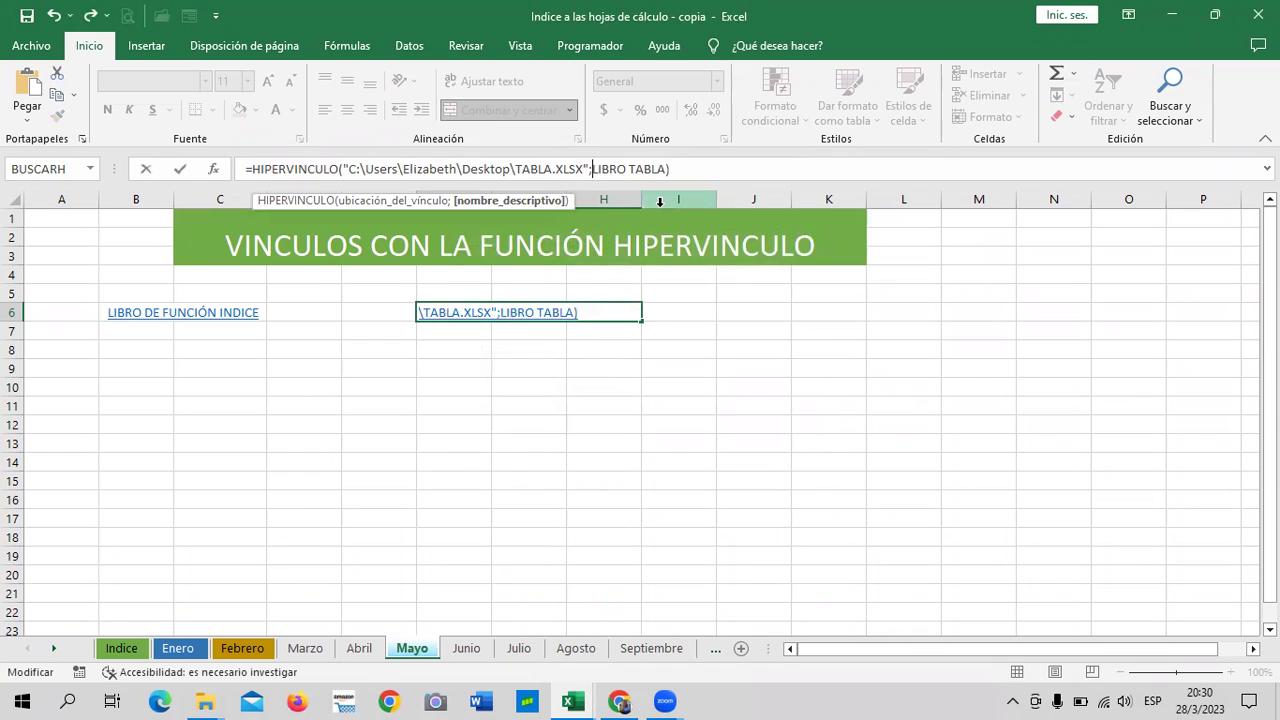
click(752, 349)
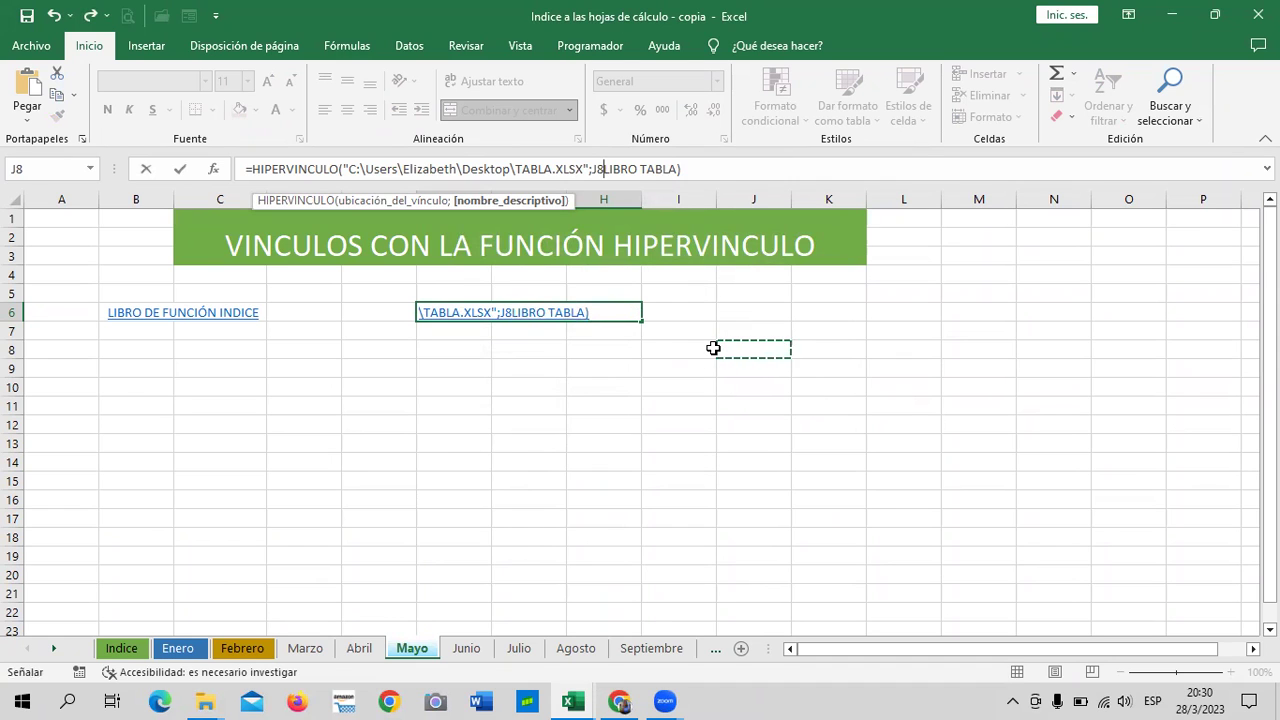
key(BackSpace)
key(BackSpace)
text(")
key(Return)
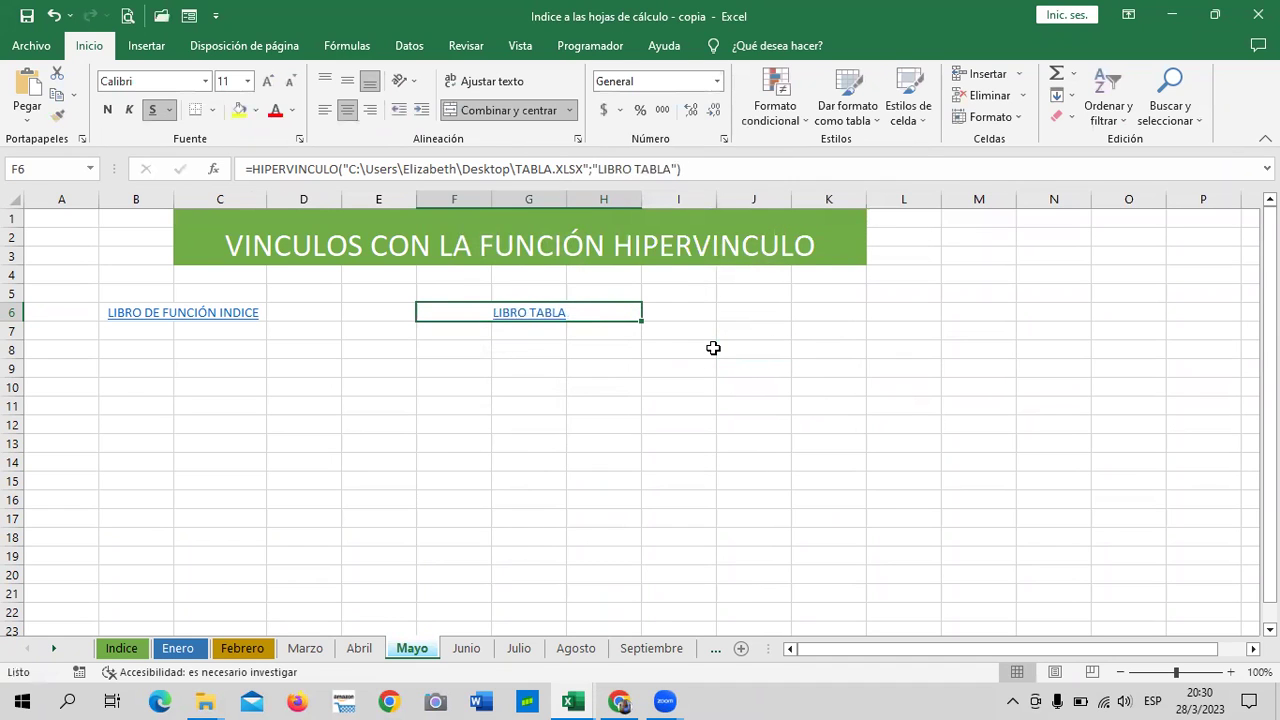
Remove the quotes around LIBRO TABLA in the F6 formula, which produces a #¿NOMBRE? error.
click(679, 168)
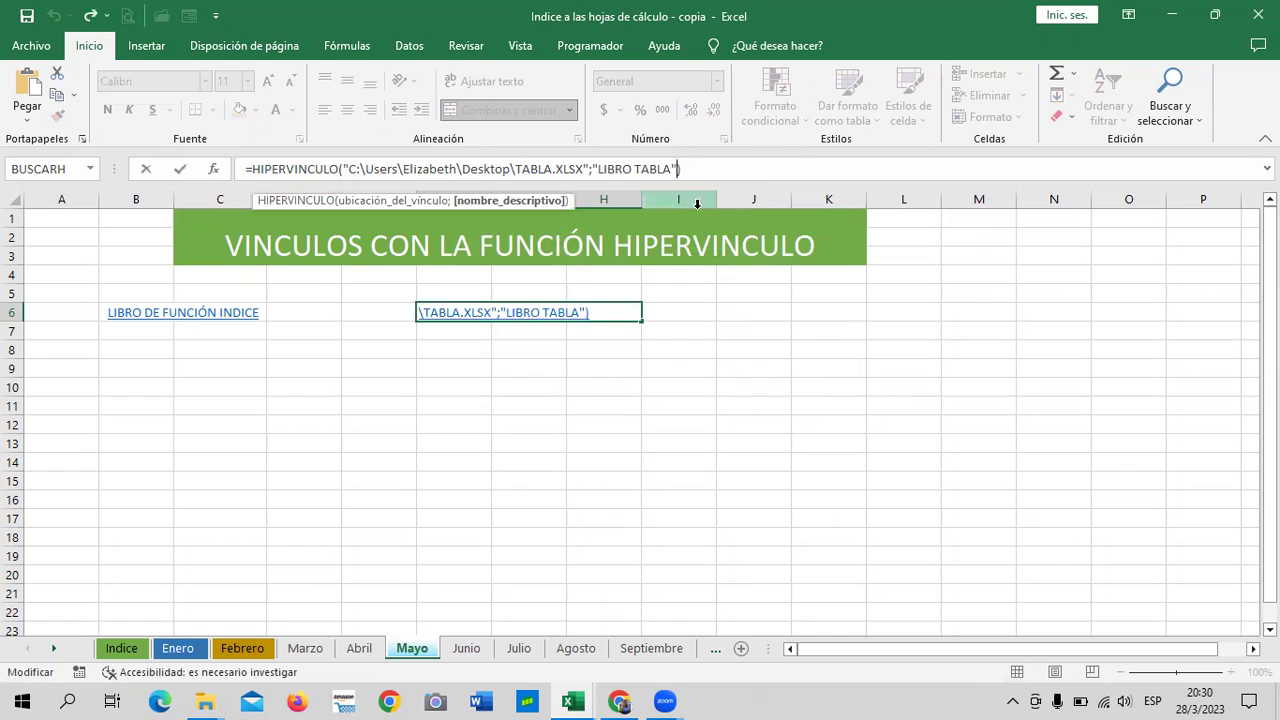
key(BackSpace)
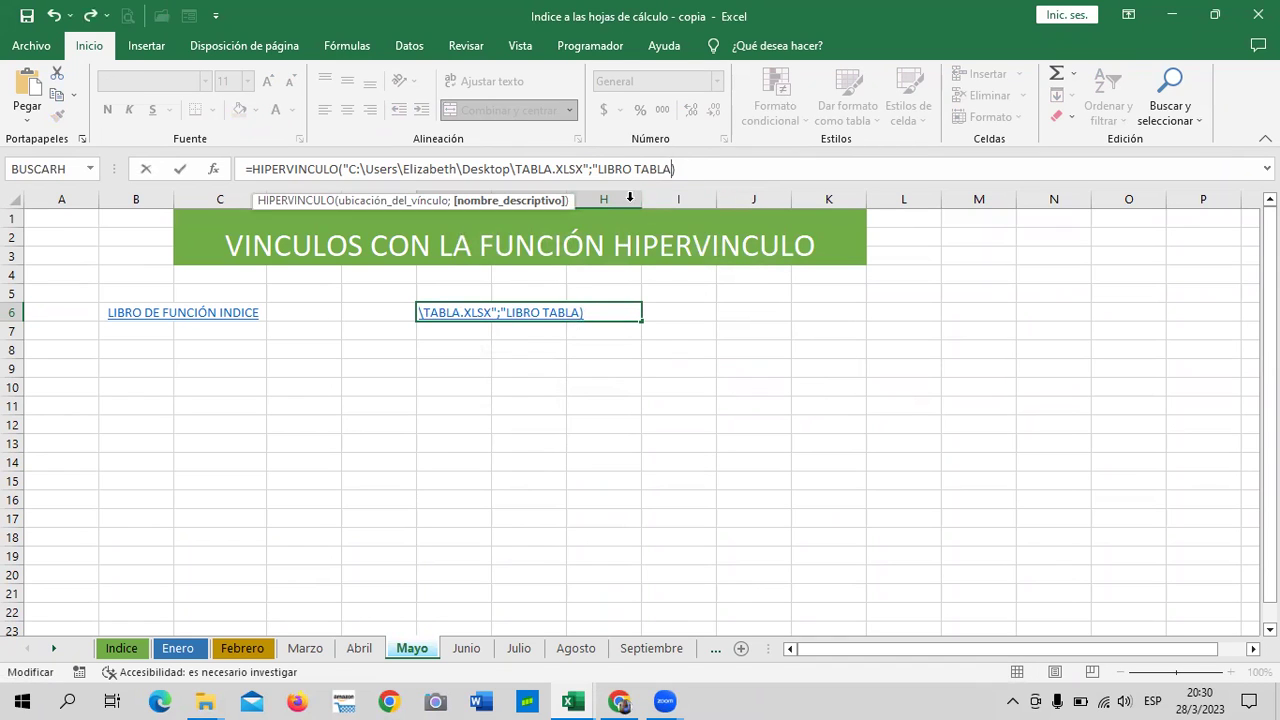
click(594, 166)
key(BackSpace)
click(710, 170)
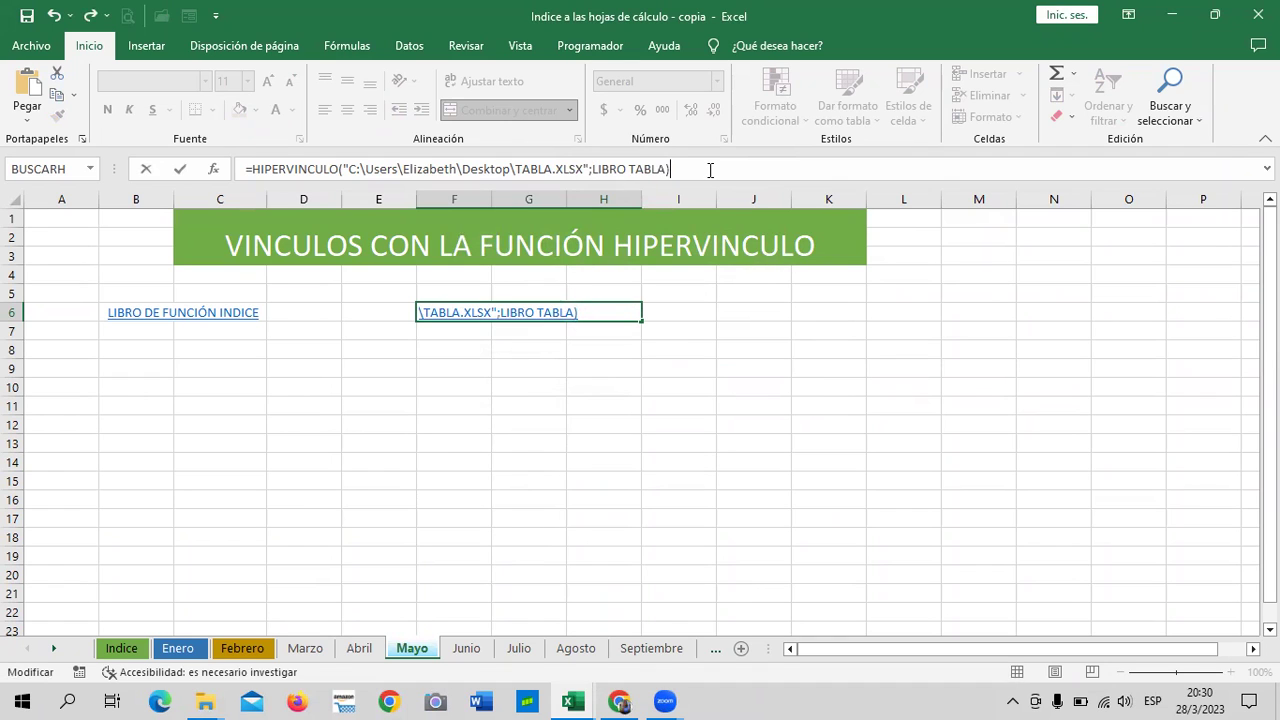
key(Return)
click(771, 402)
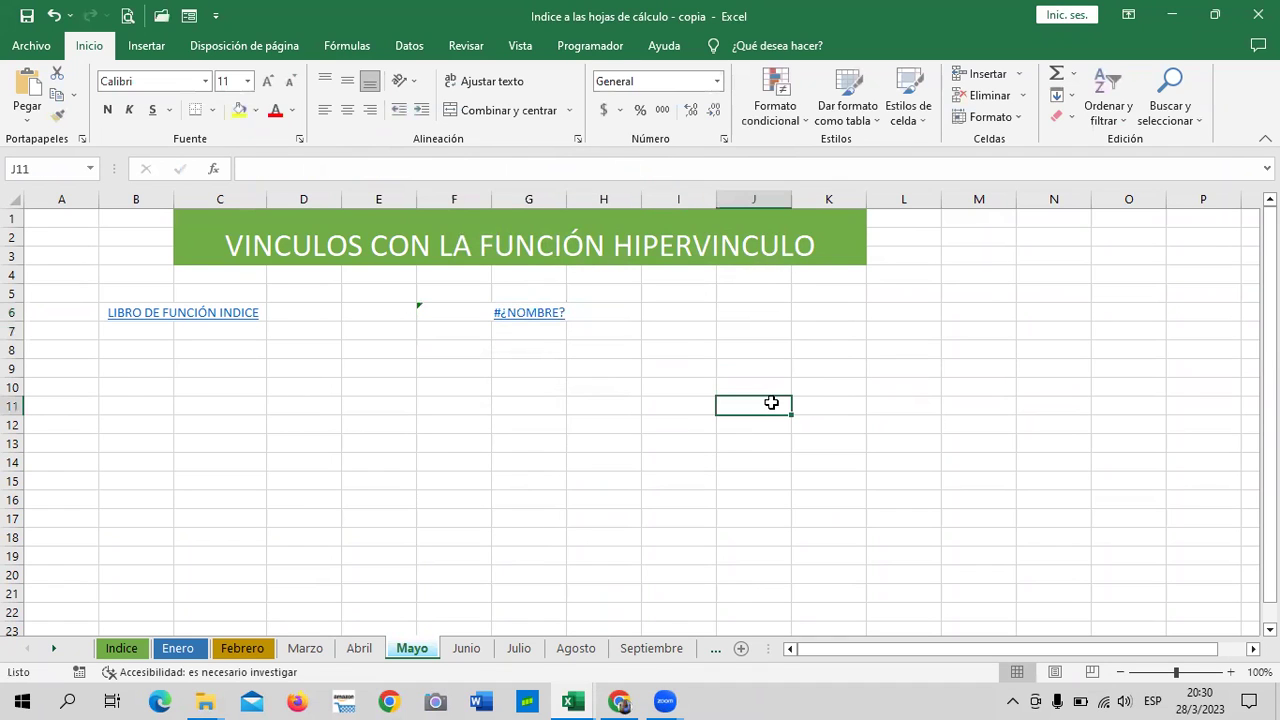
click(534, 314)
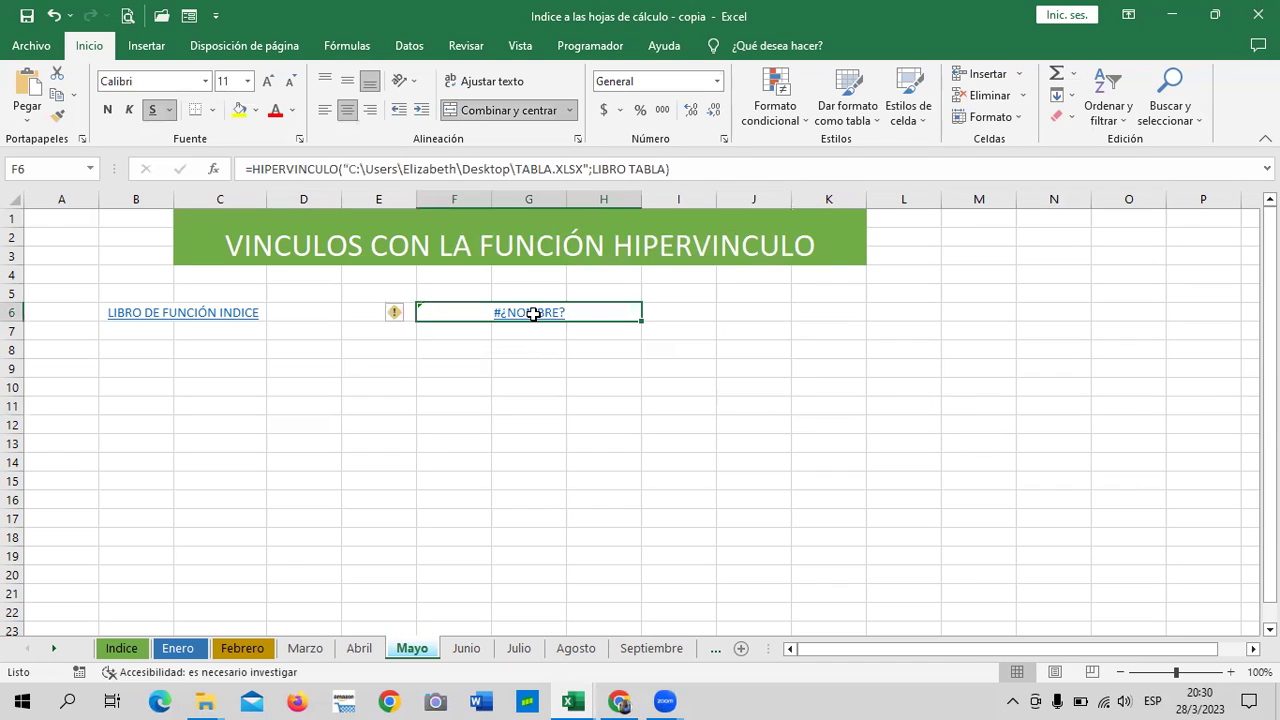
Re-quote LIBRO TABLA and delete the quote before the file path in the F6 formula.
click(592, 170)
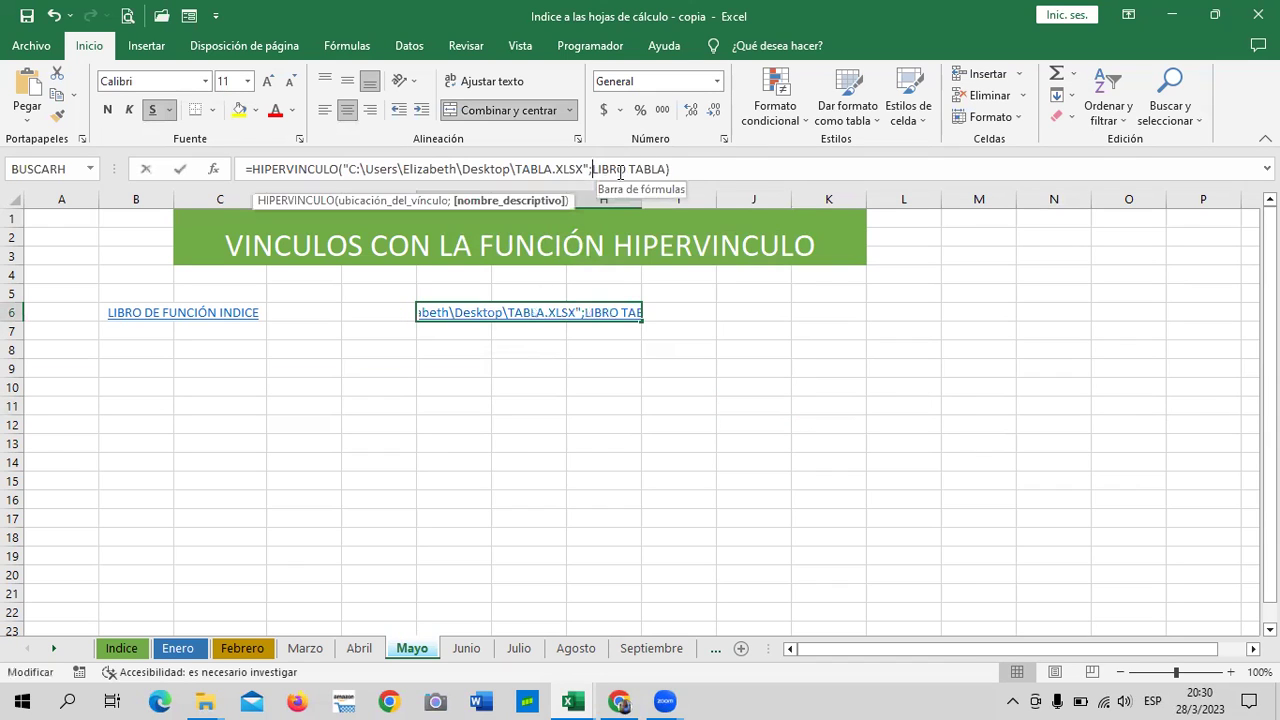
text(")
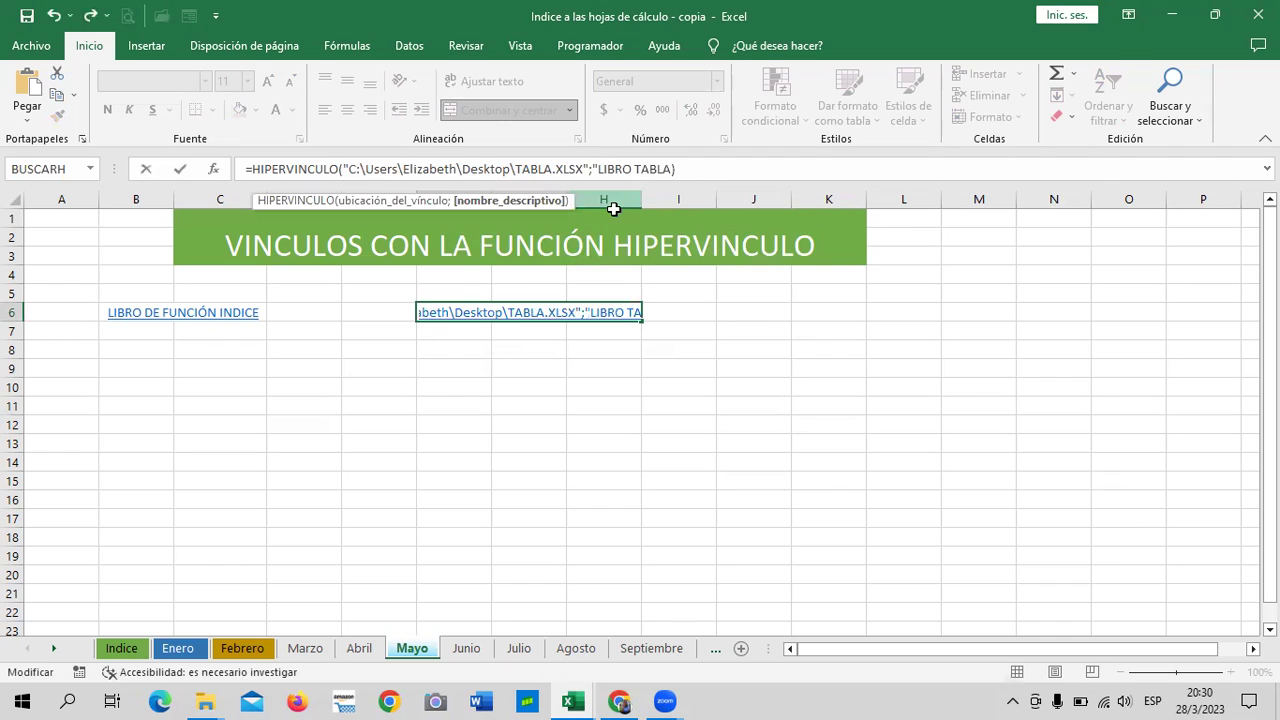
click(669, 170)
text(")
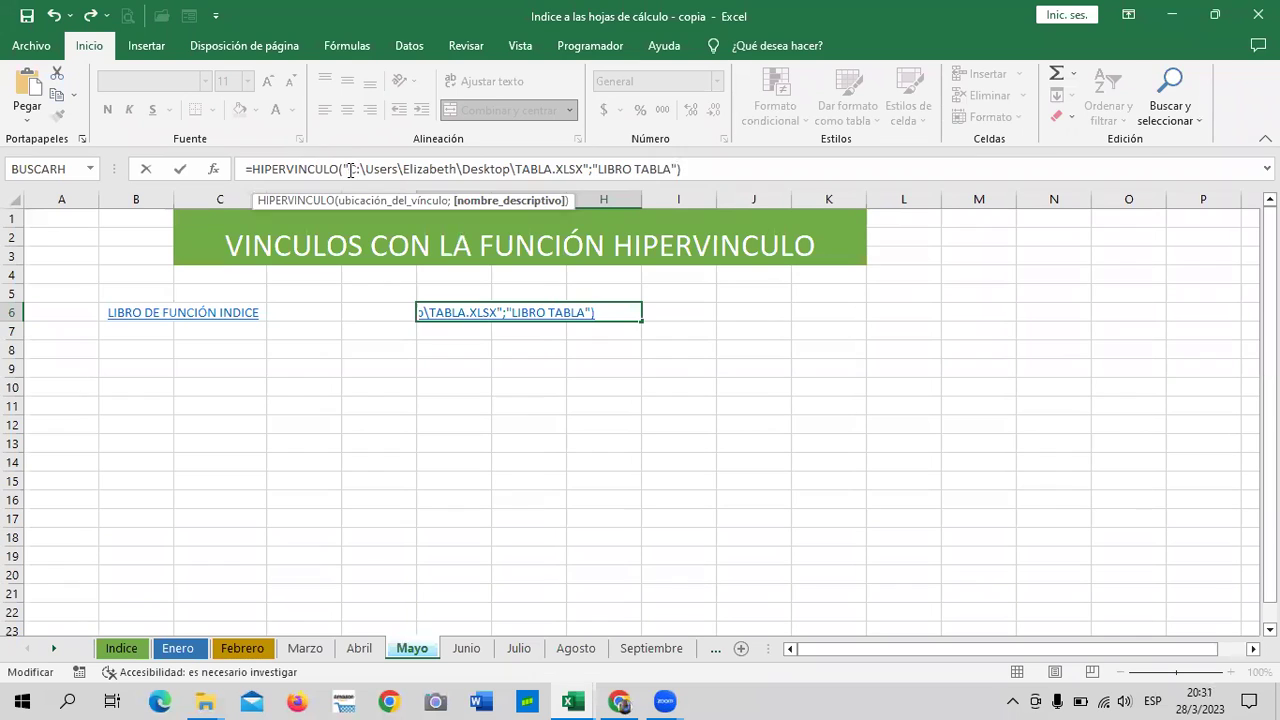
click(347, 169)
key(BackSpace)
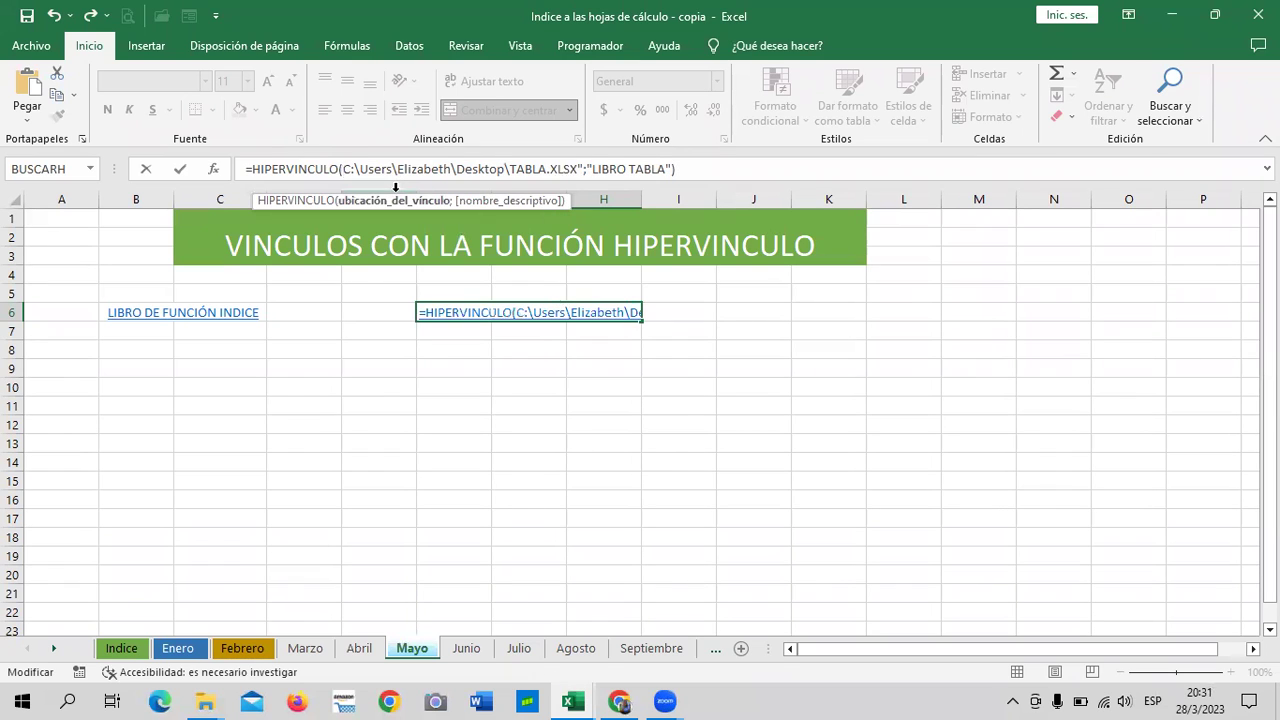
click(585, 168)
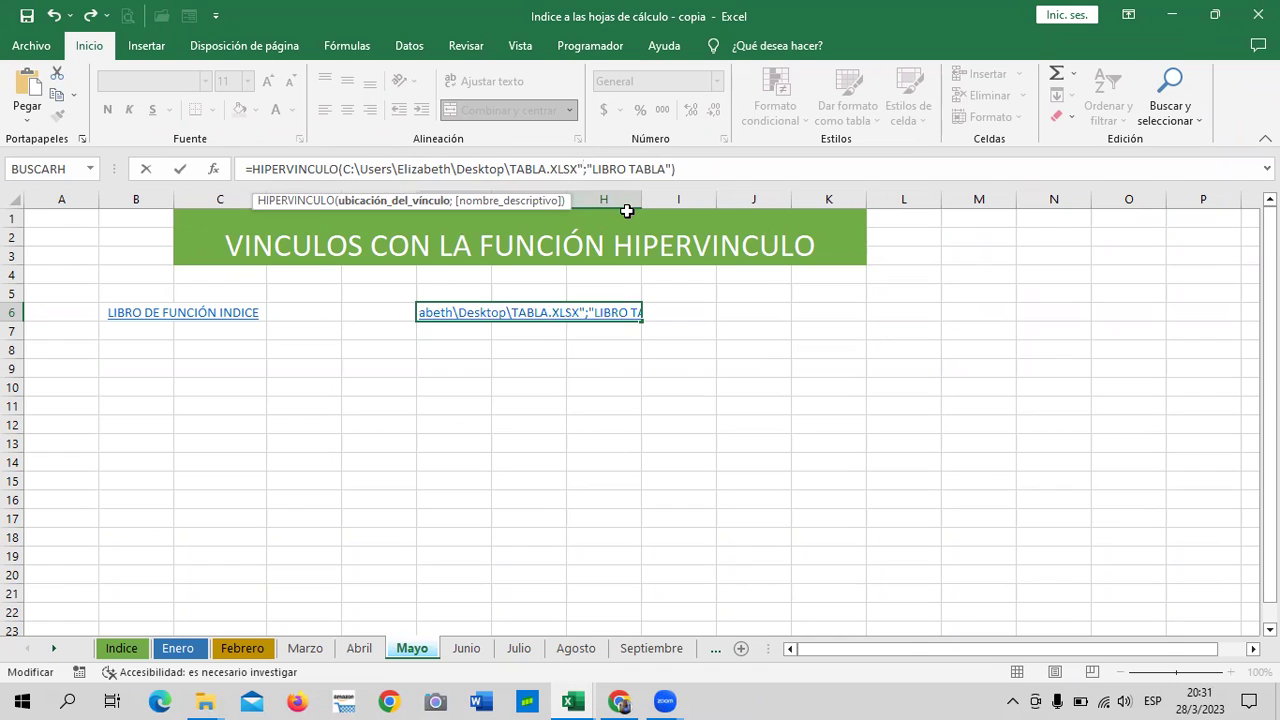
key(Return)
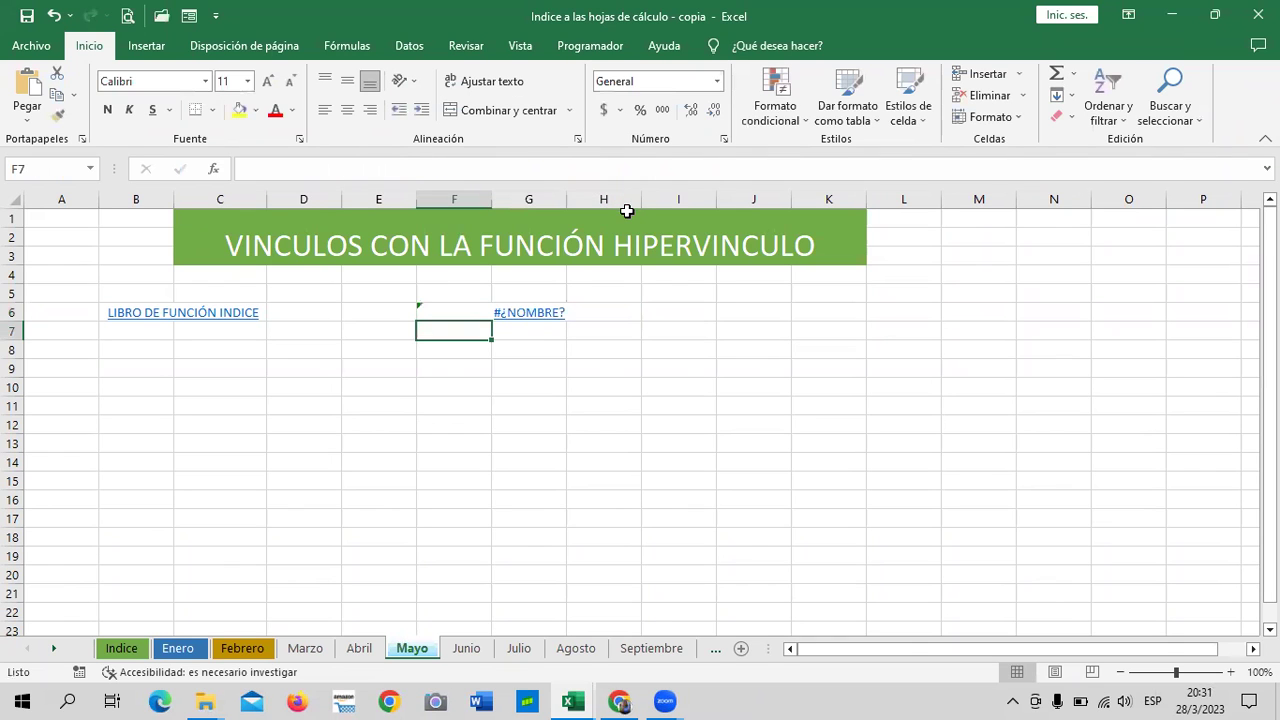
click(662, 366)
click(531, 314)
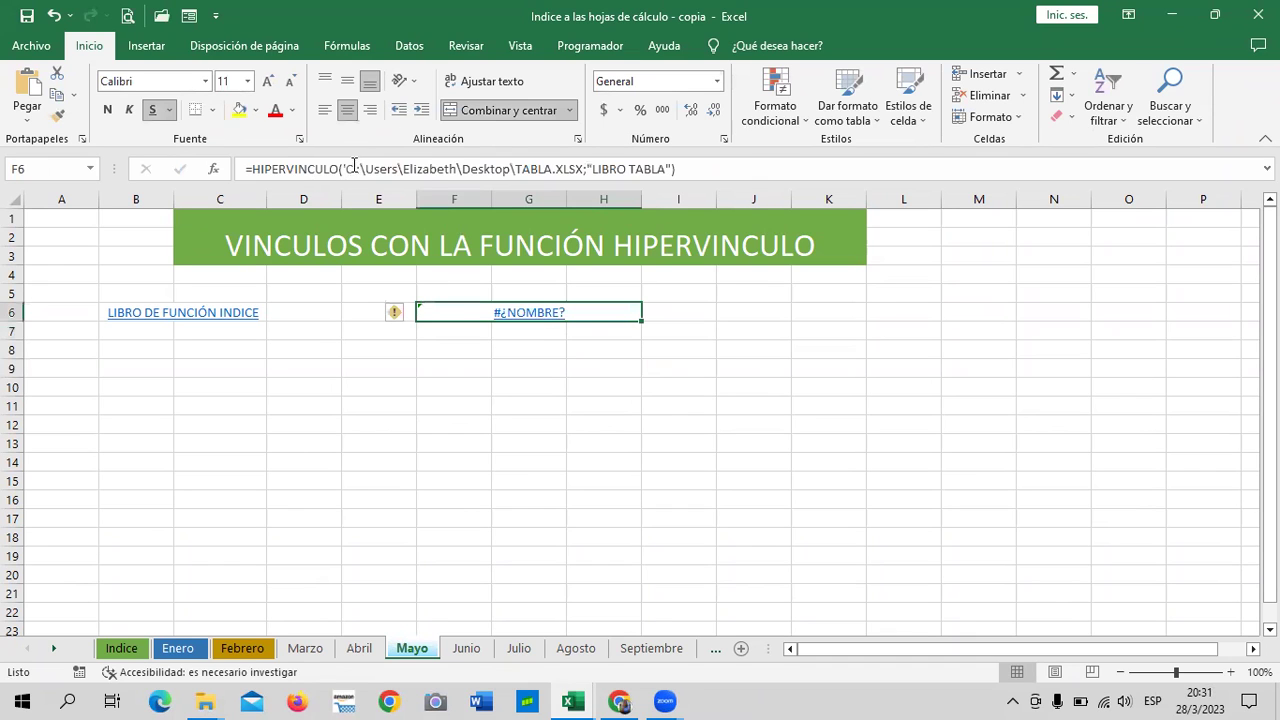
Put the opening double quote back before the TABLA.XLSX path and commit the formula.
click(343, 168)
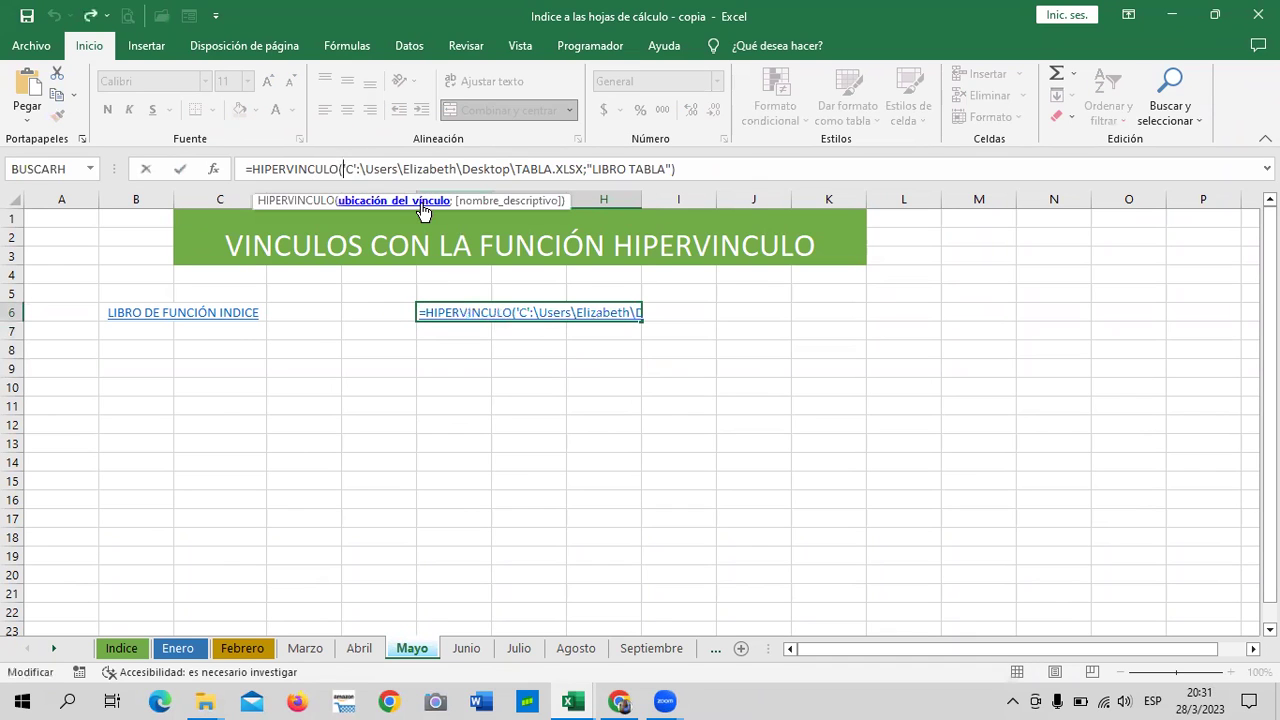
text(")
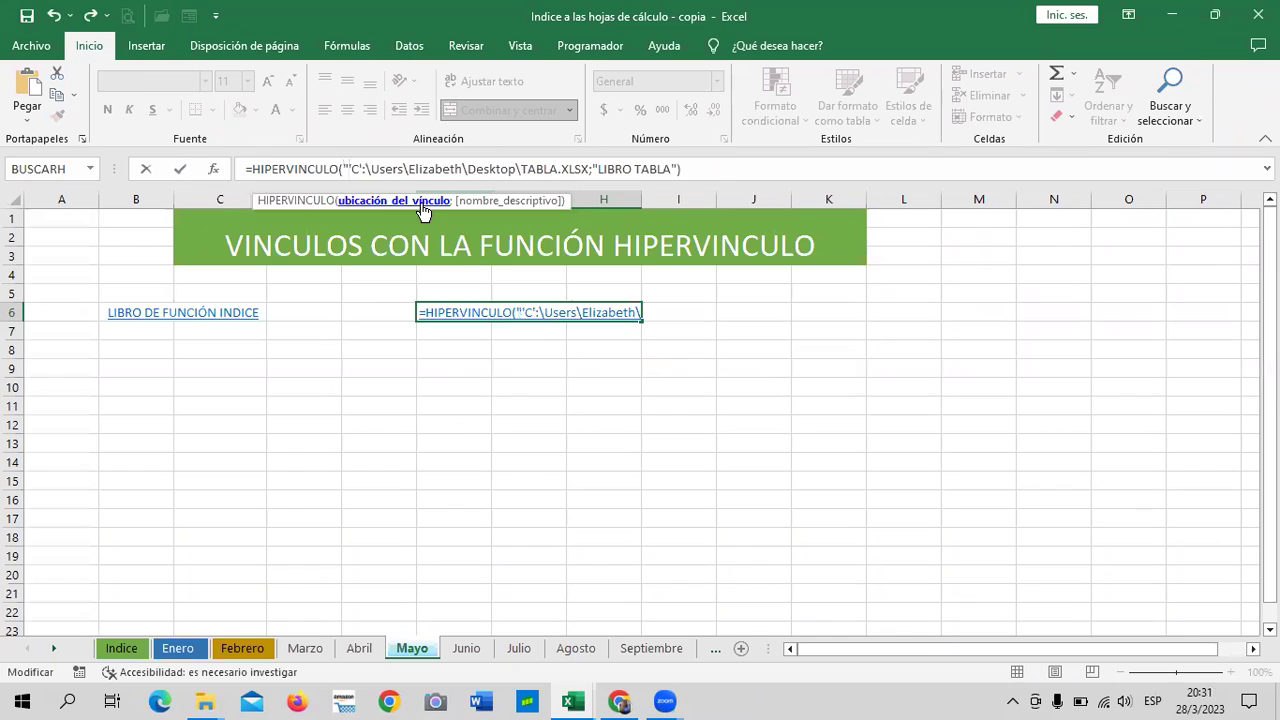
key(BackSpace)
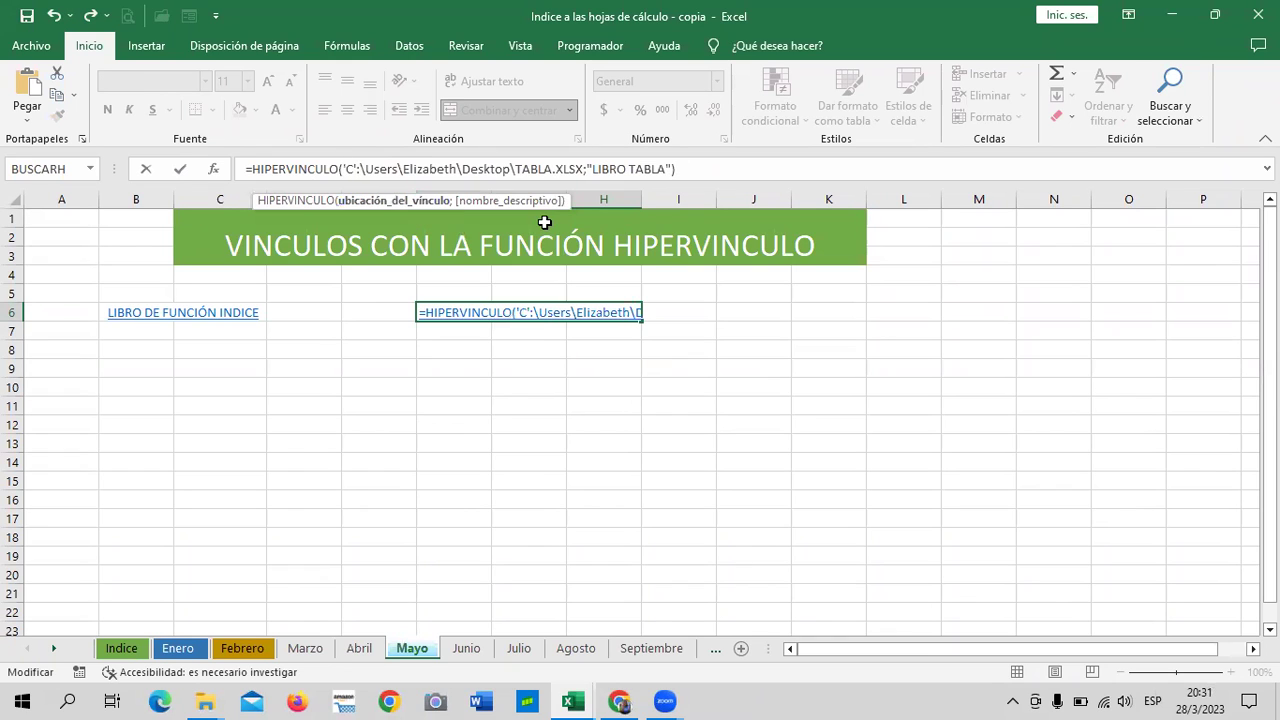
text(")
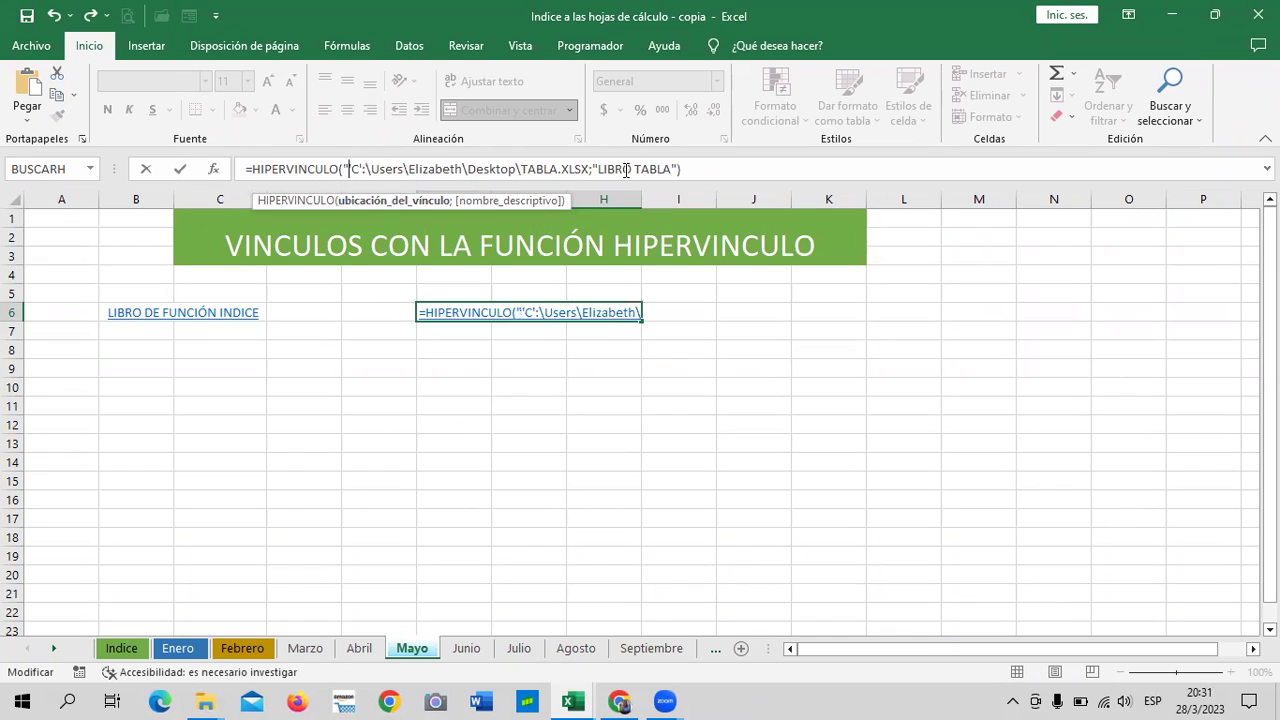
click(589, 168)
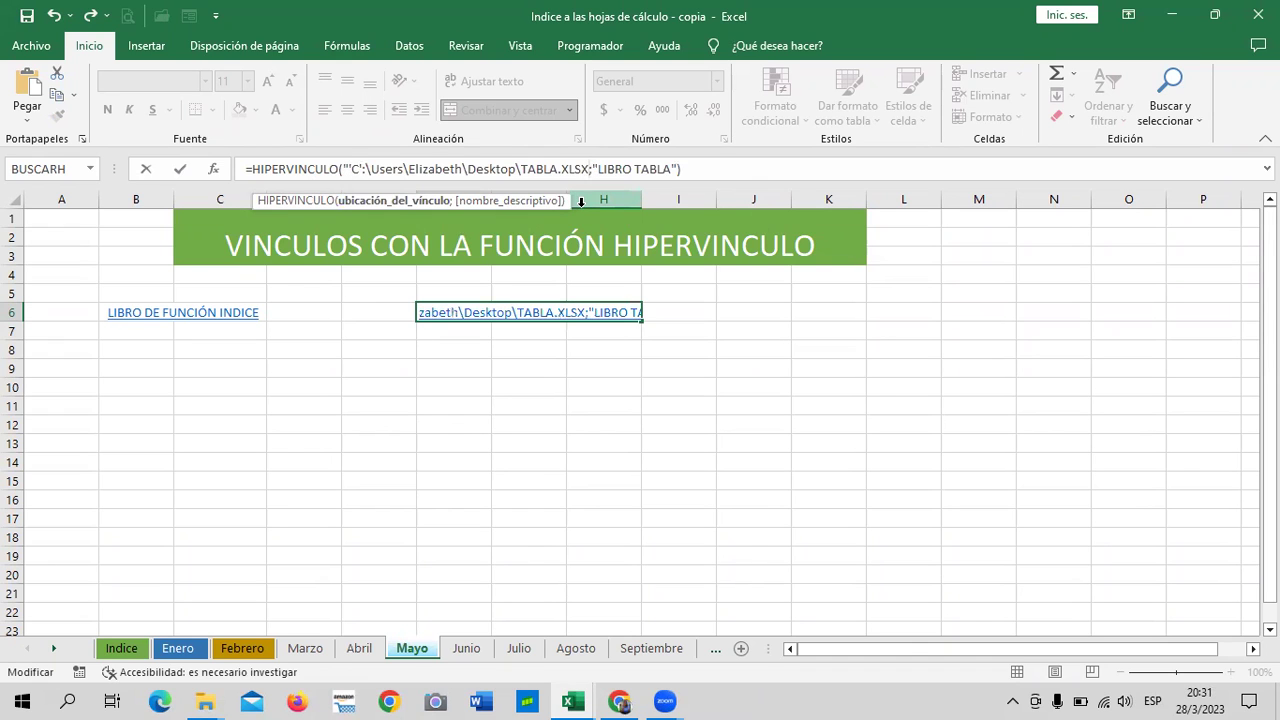
text(")
key(Return)
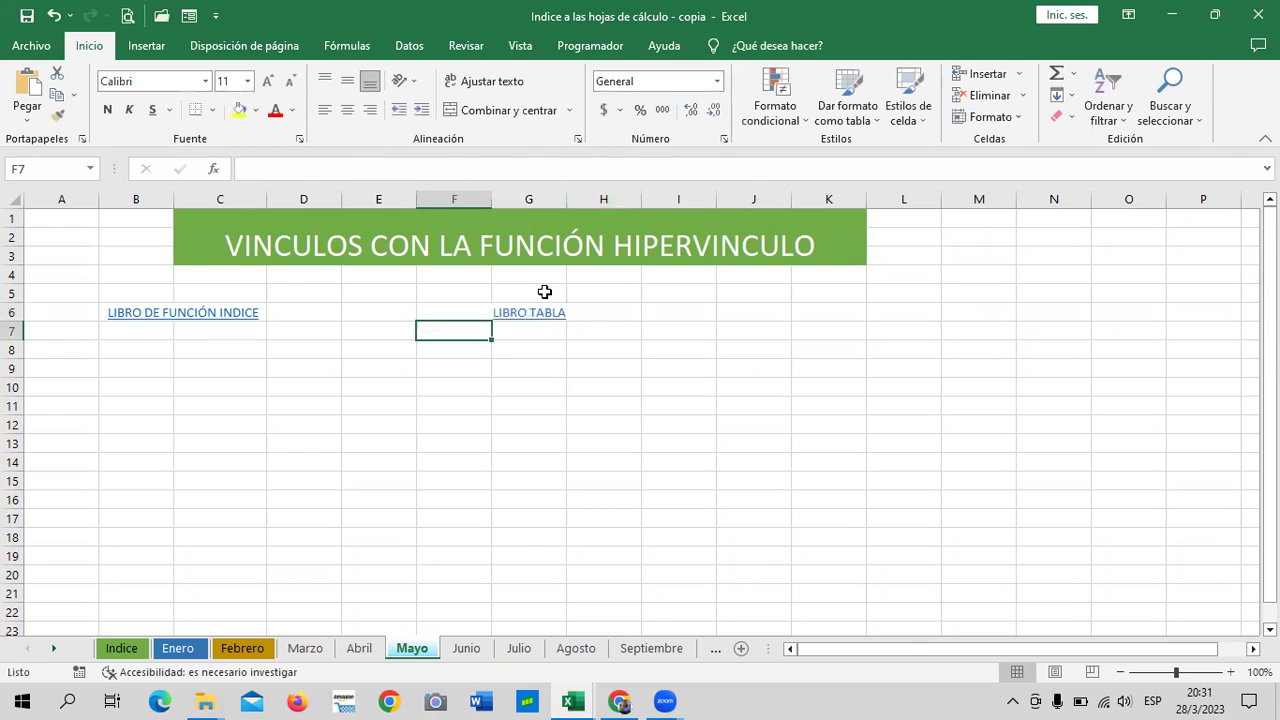
click(530, 315)
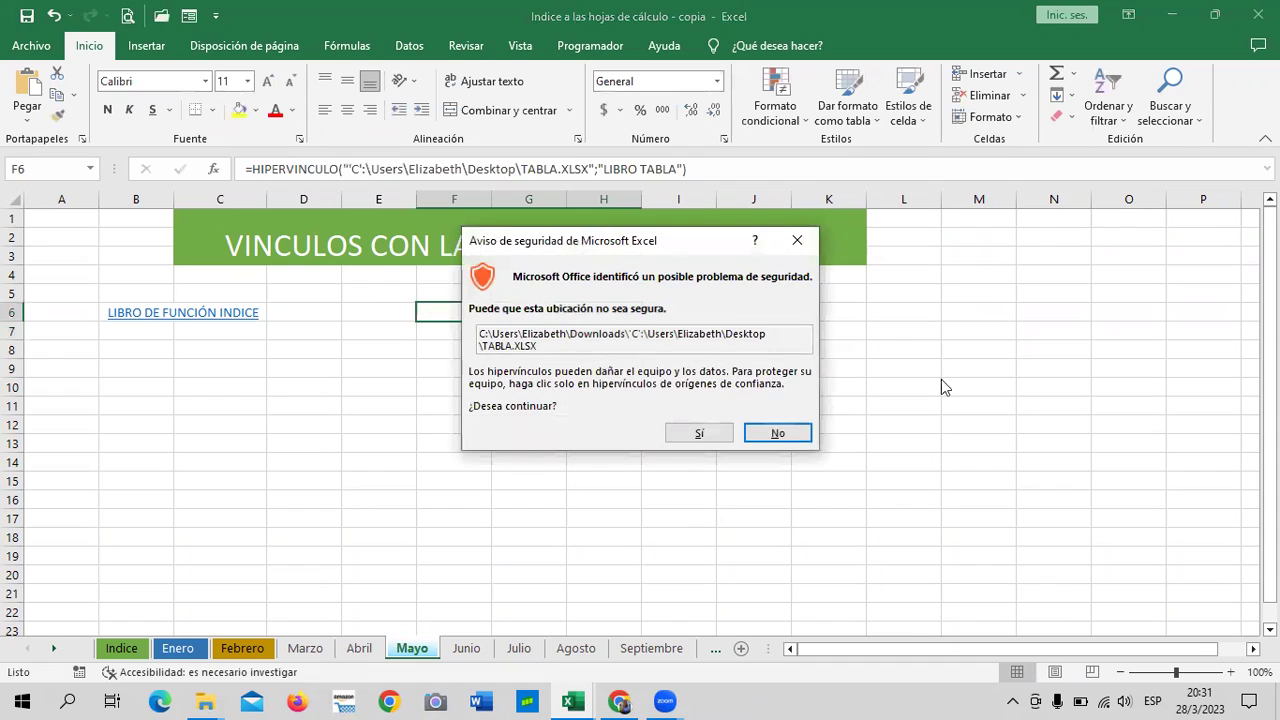
click(712, 434)
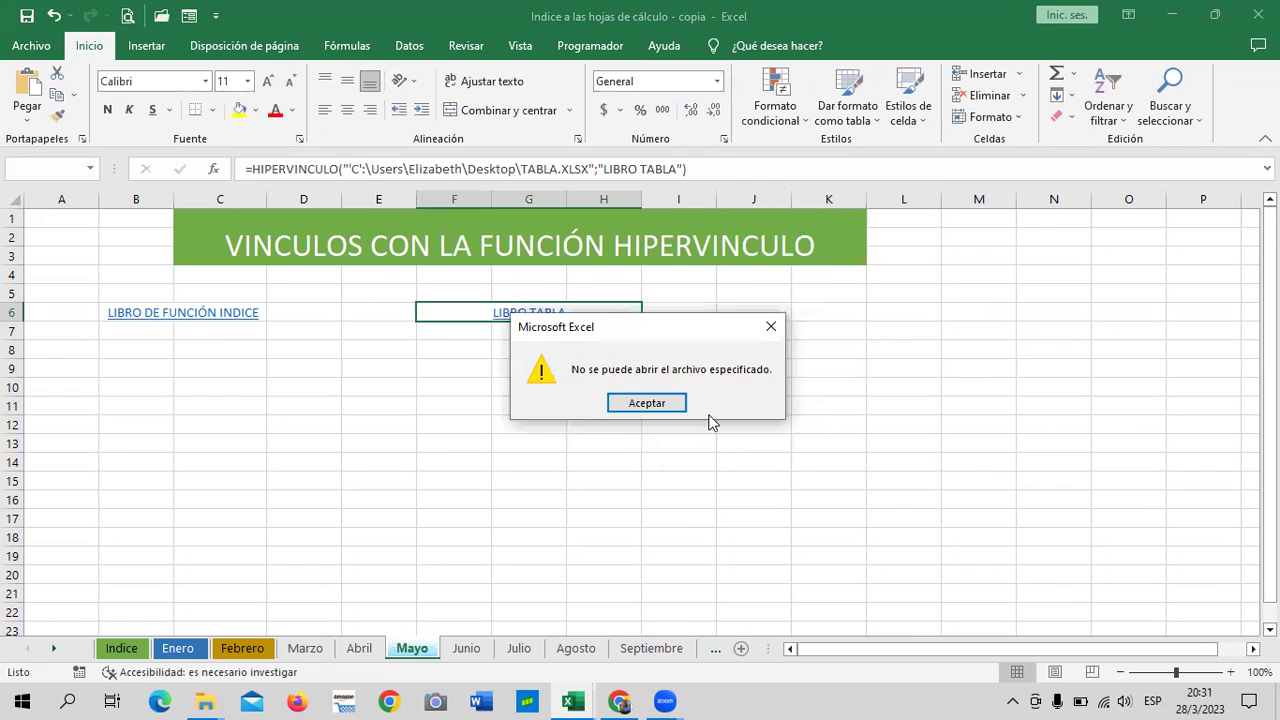
click(652, 401)
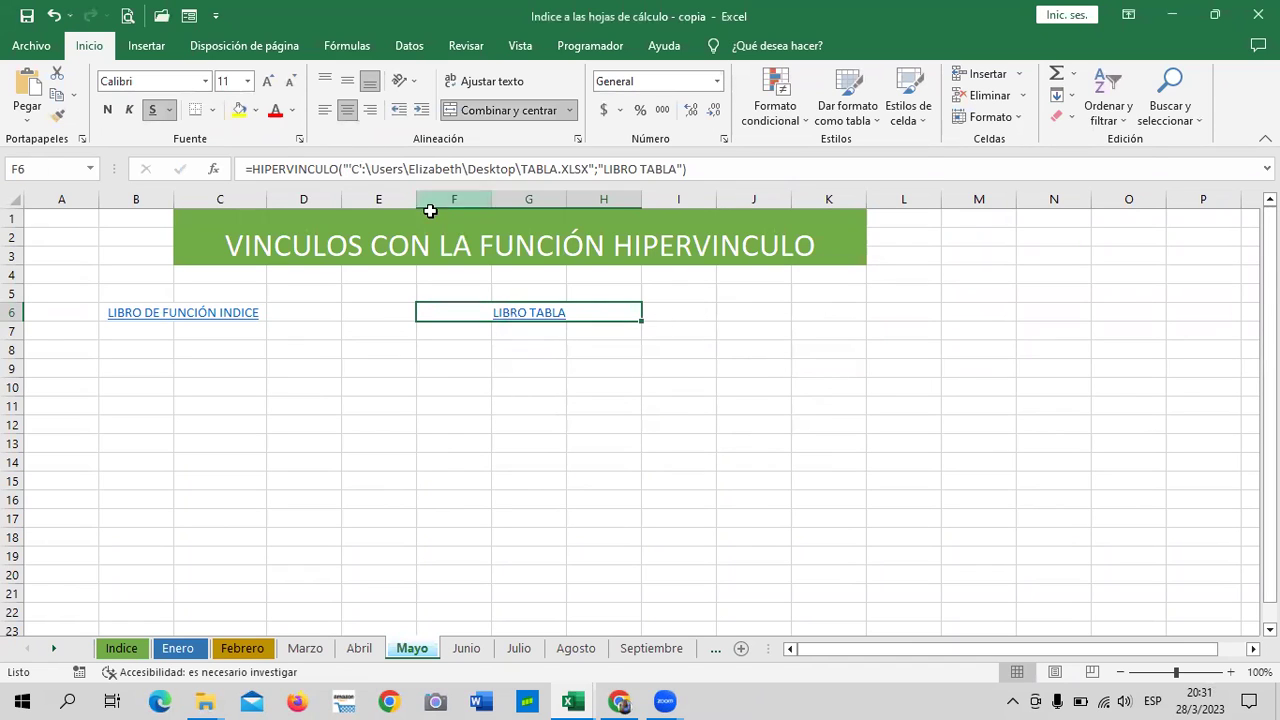
click(350, 168)
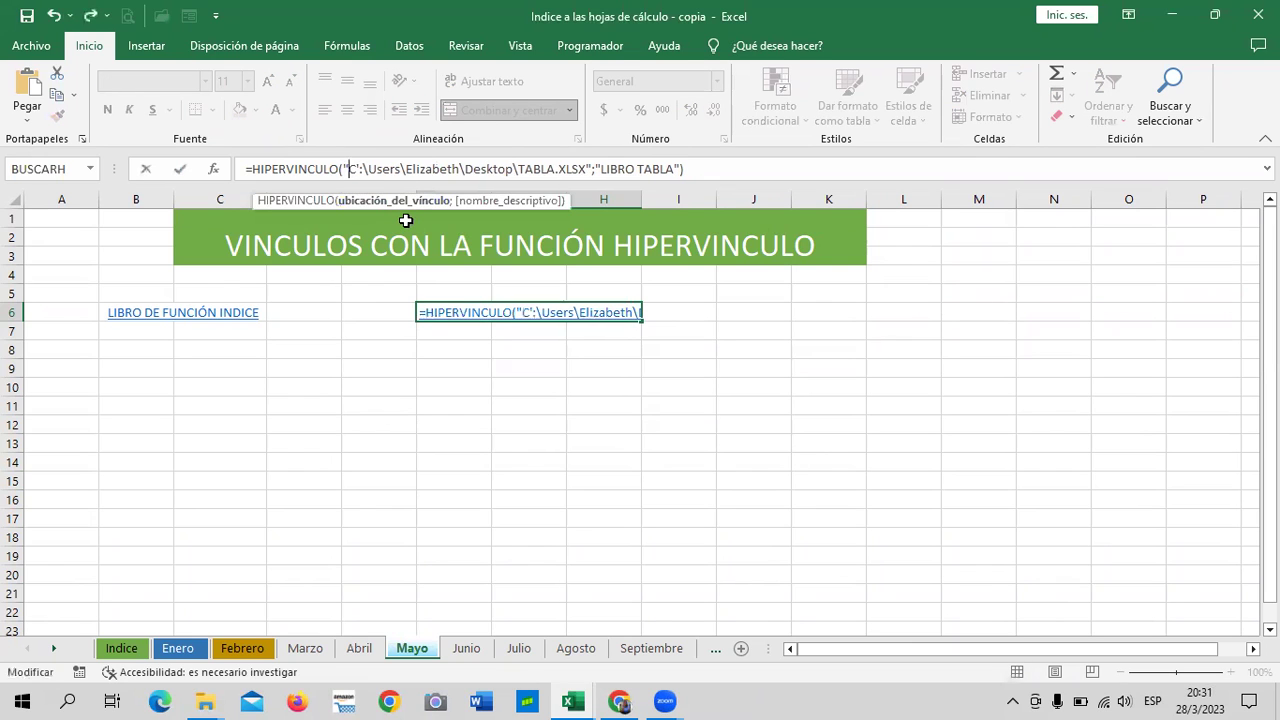
key(Return)
key(Up)
key(Up)
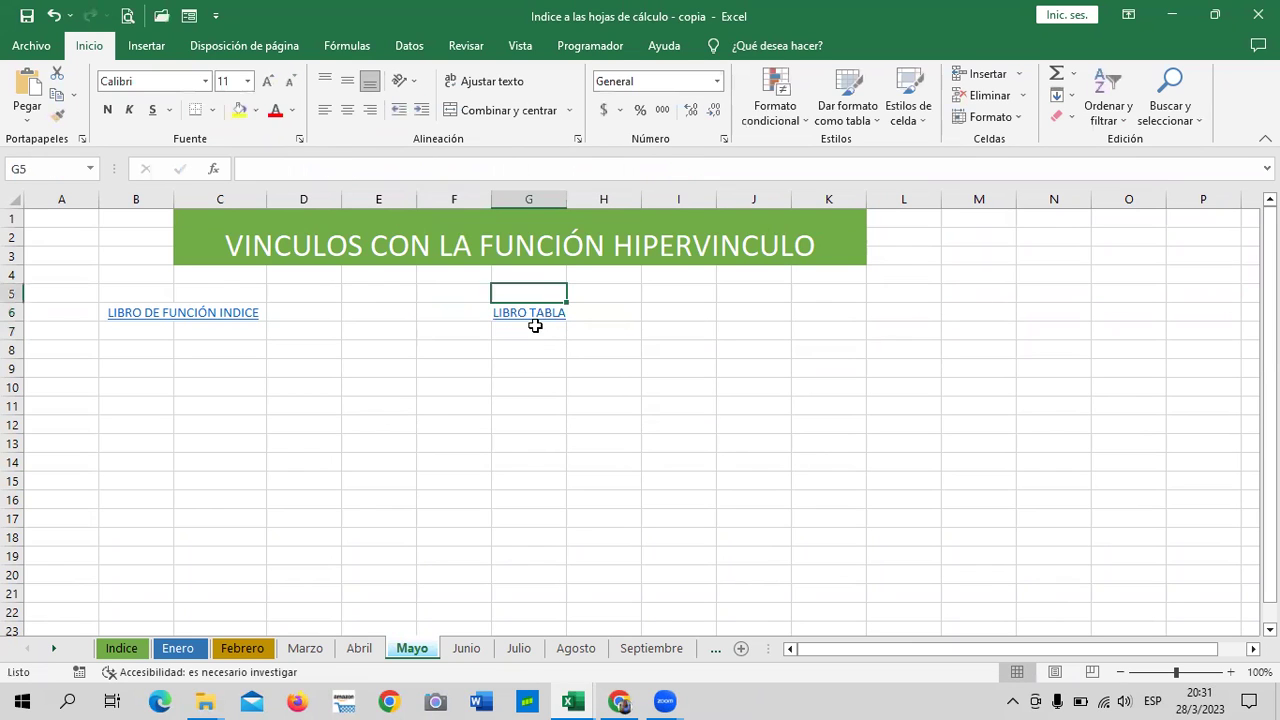
click(535, 324)
click(700, 434)
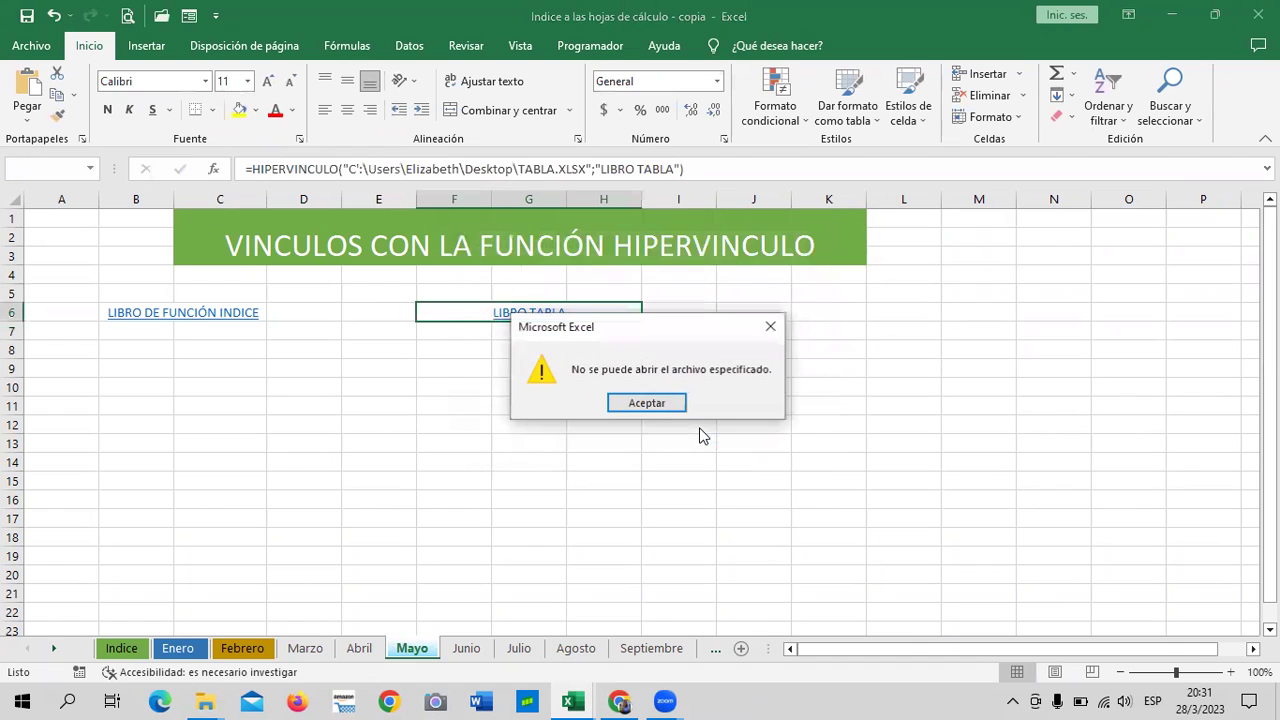
click(656, 402)
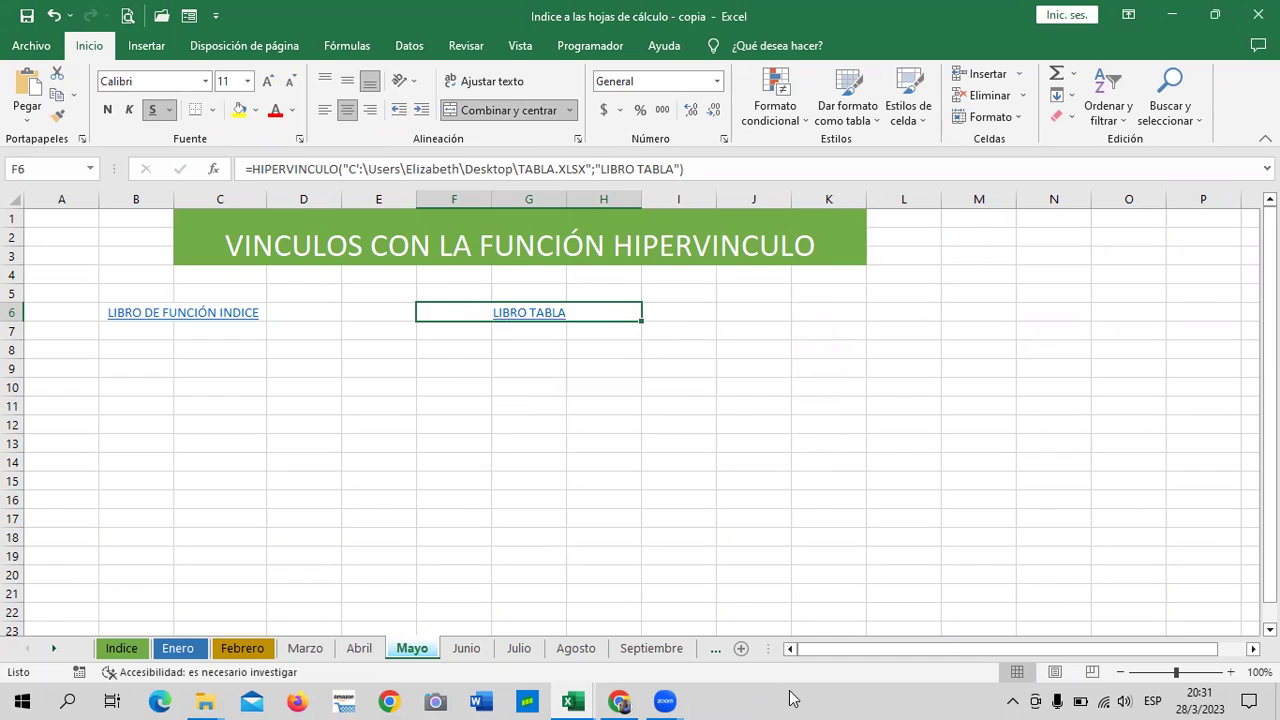
mouse_move(573, 701)
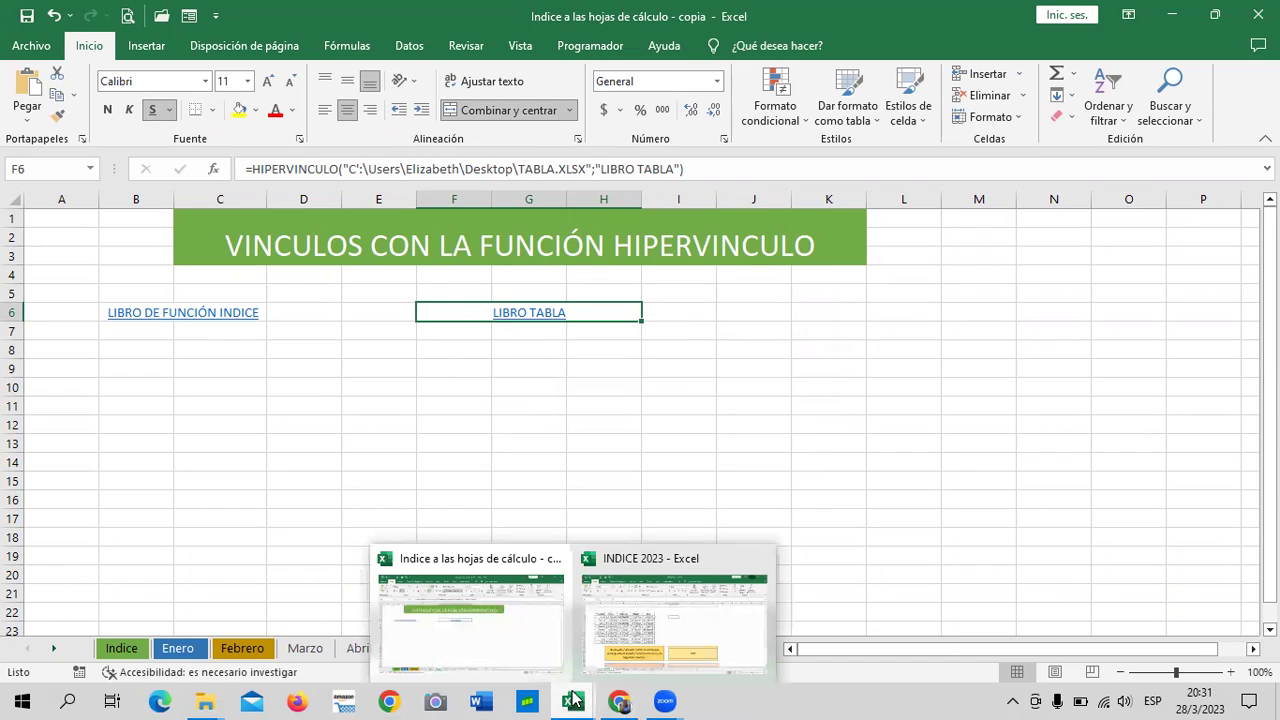
click(490, 640)
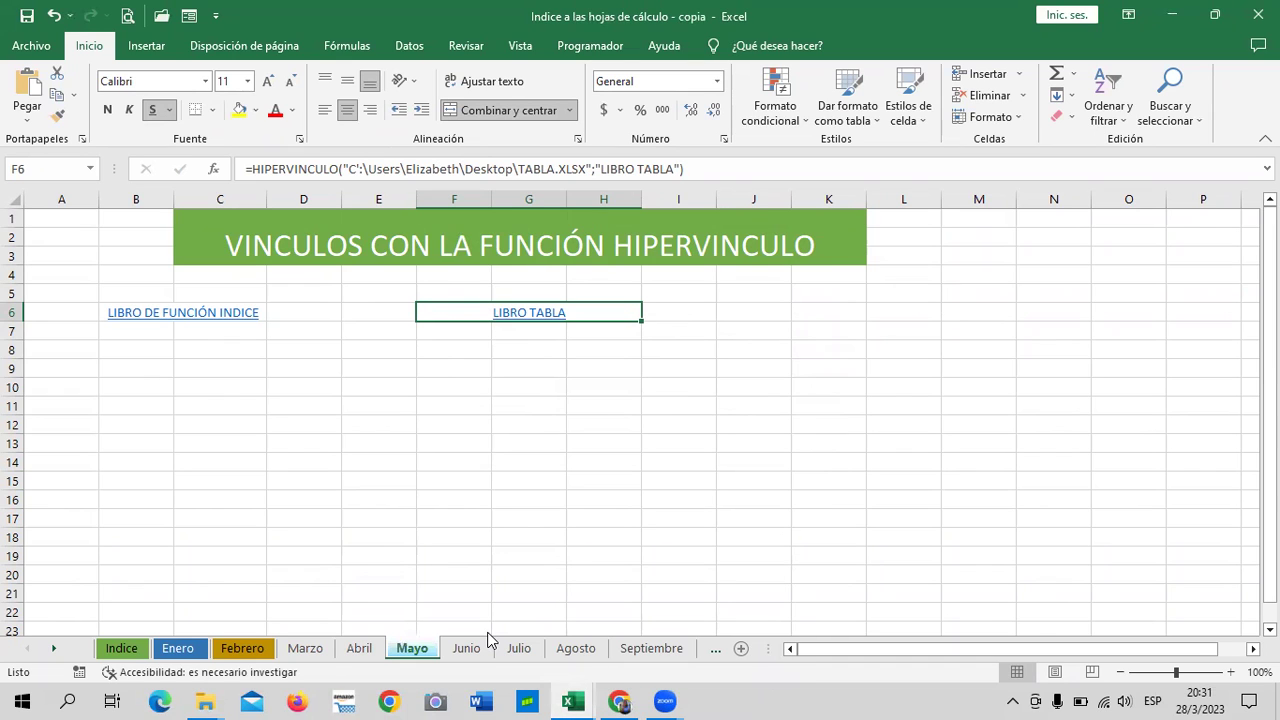
Show the desktop and open the TABLA file's Propiedades dialog.
mouse_move(573, 701)
key(super+d)
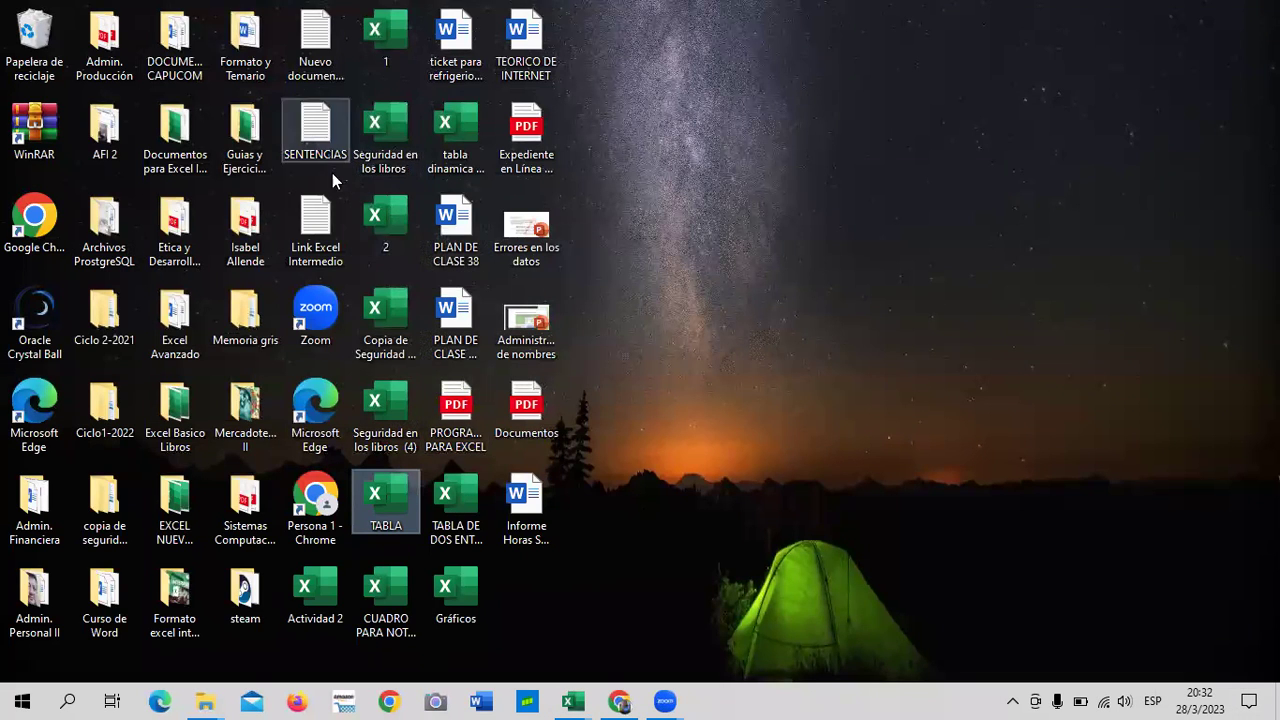
right_click(393, 495)
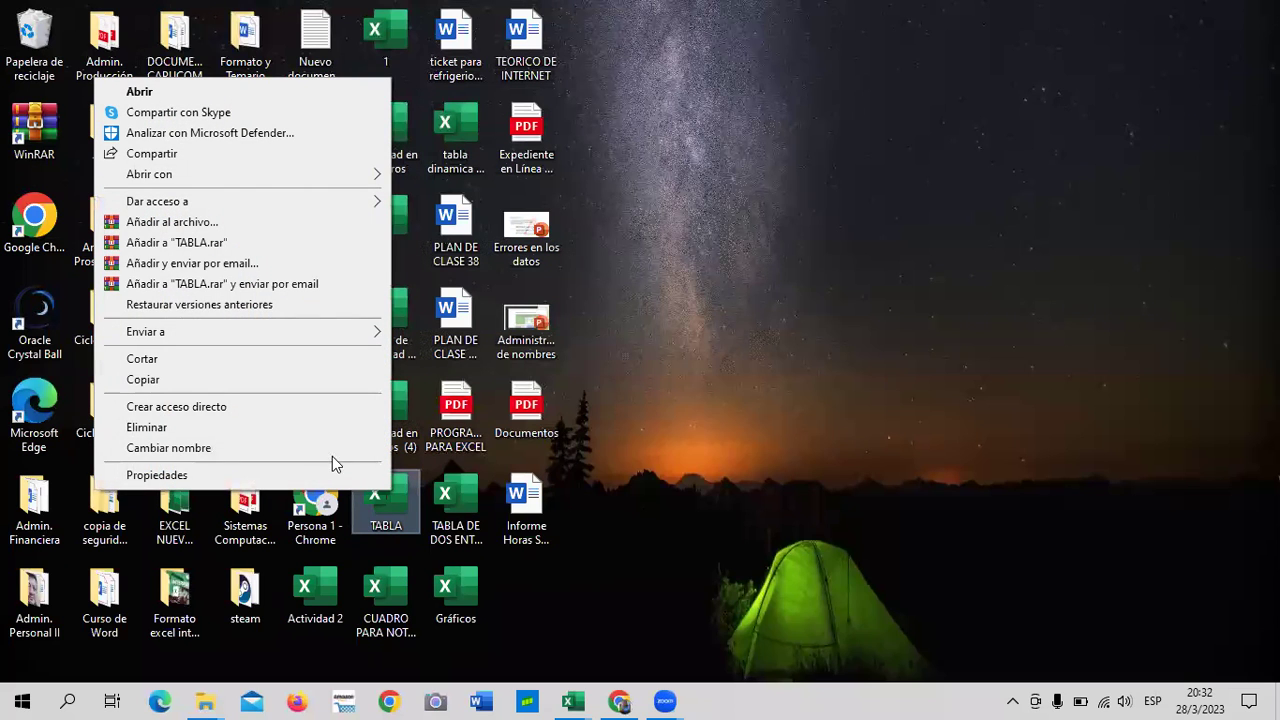
click(280, 476)
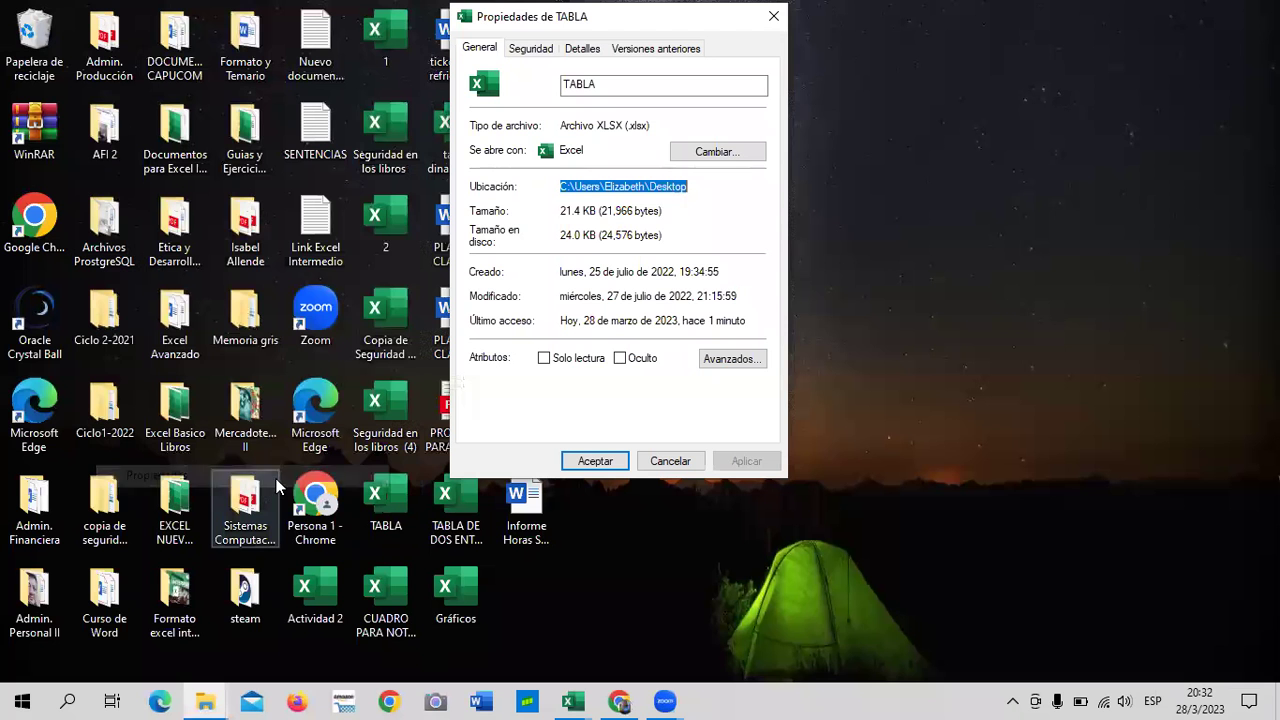
Copy TABLA's Ubicación folder path and return to the Excel workbook.
click(707, 185)
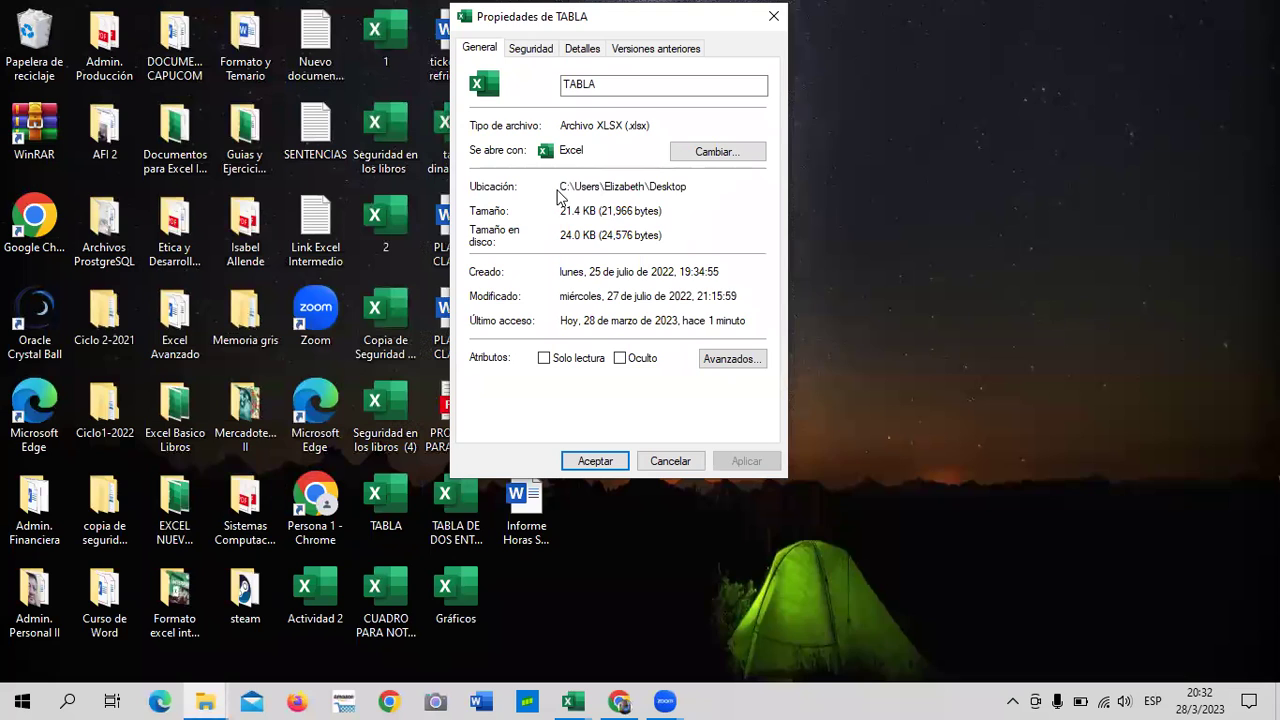
drag(560, 186, 694, 182)
key(ctrl+c)
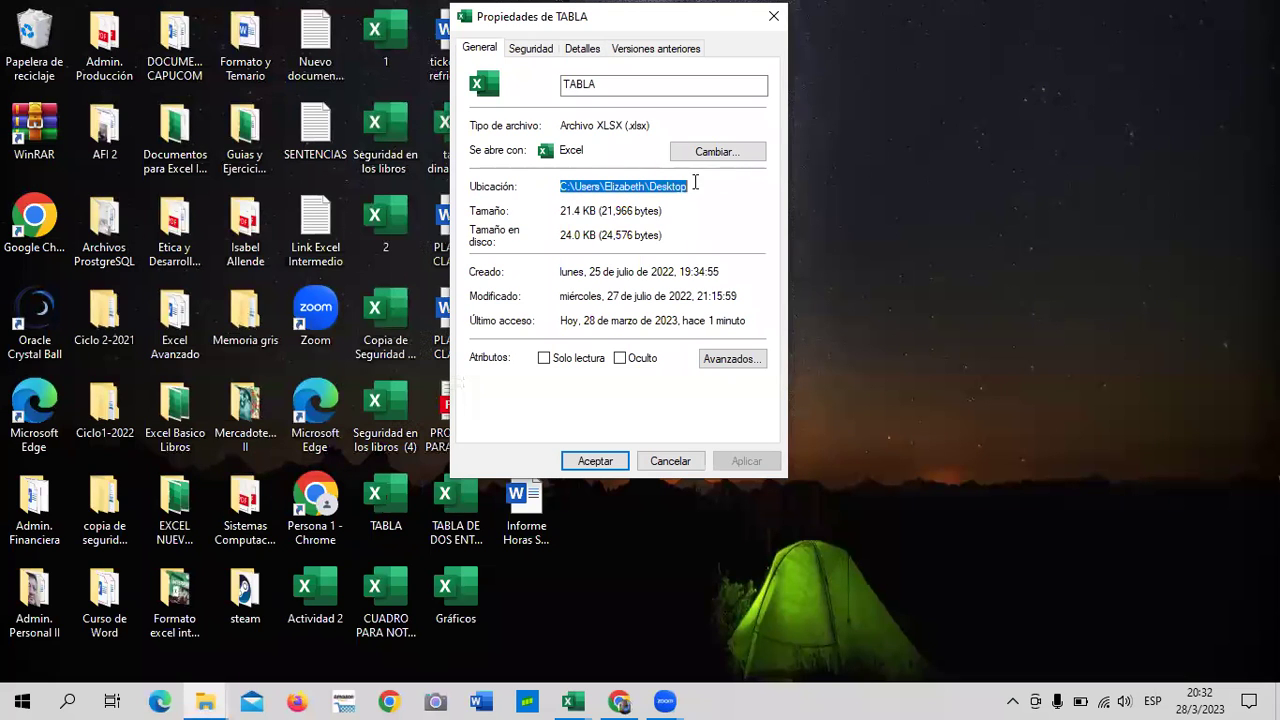
right_click(670, 187)
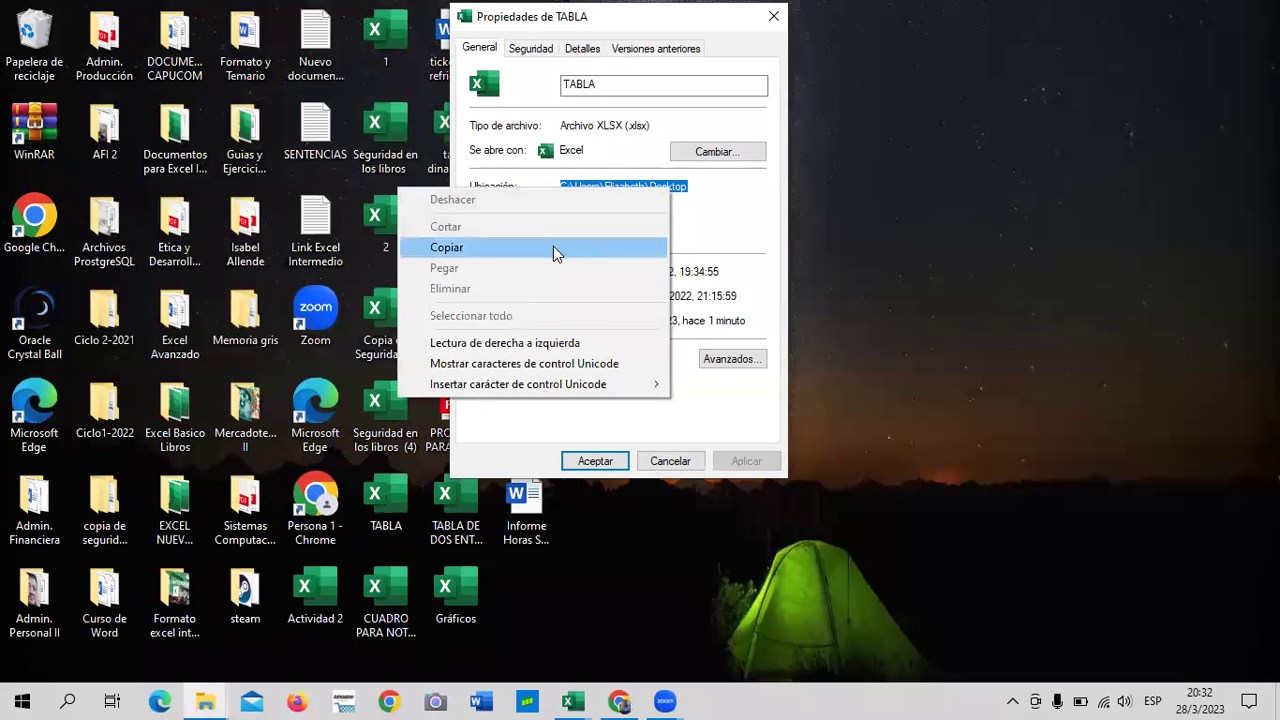
click(553, 247)
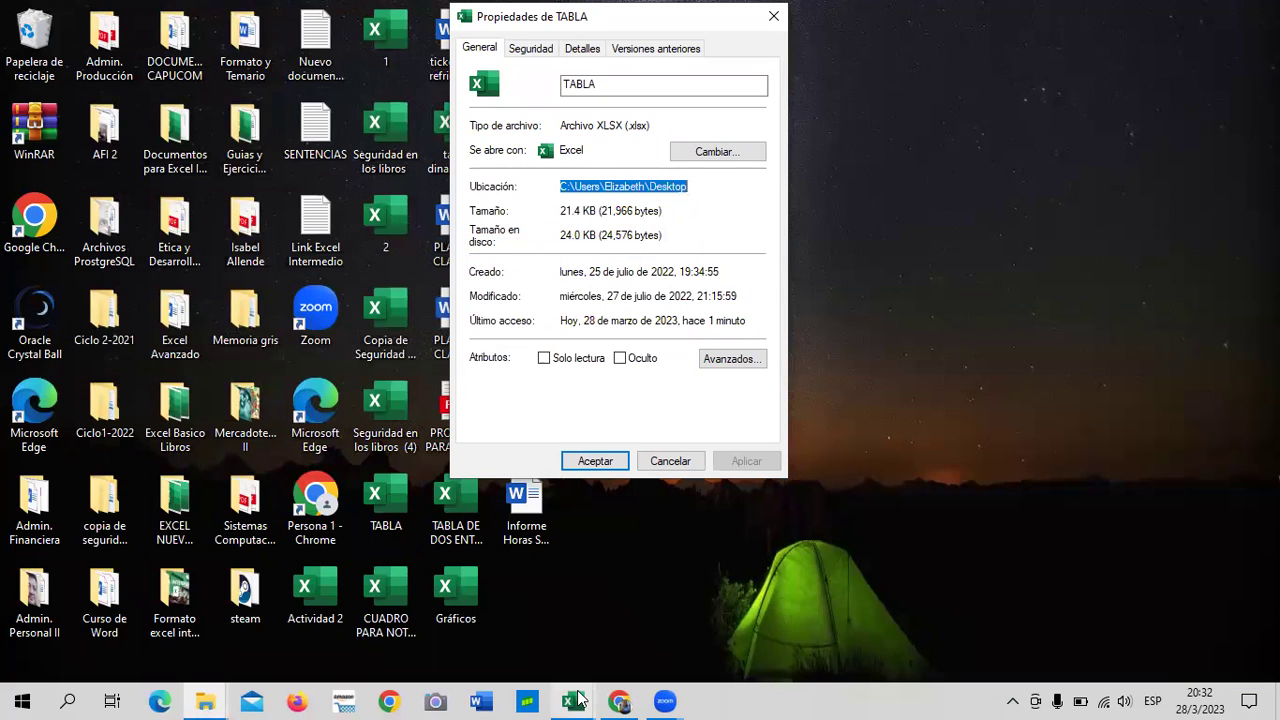
click(508, 630)
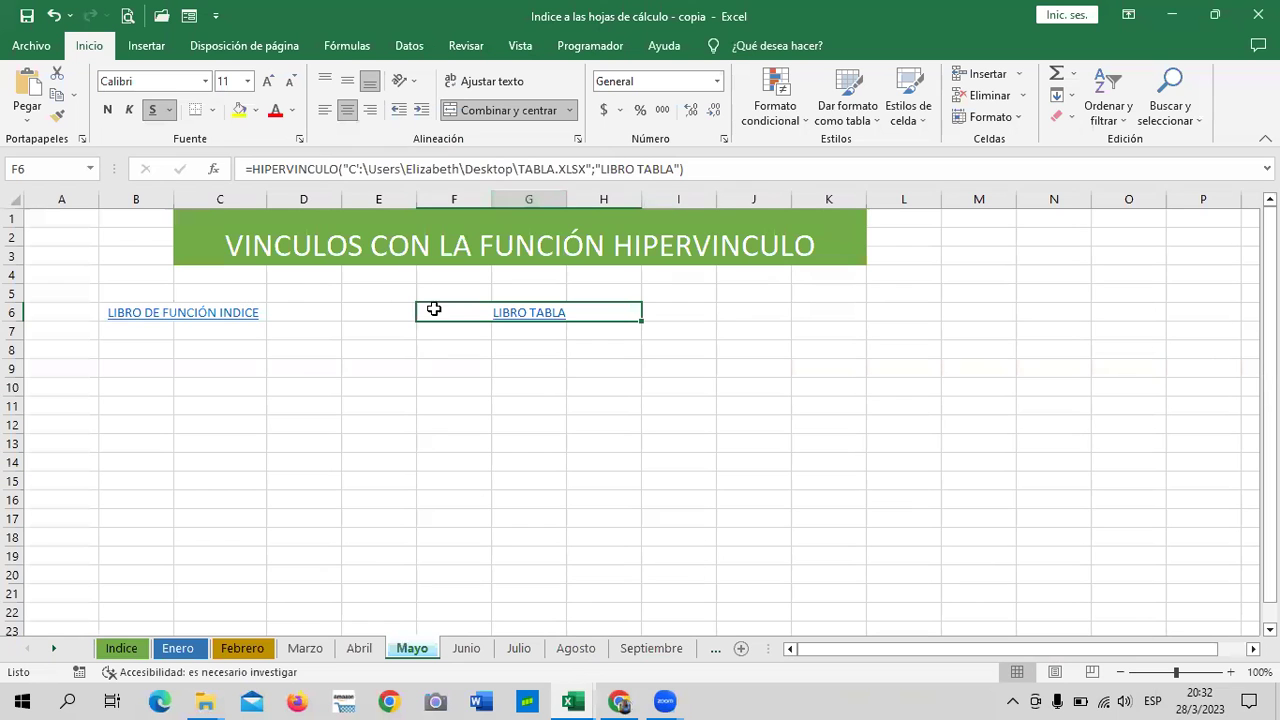
Paste the copied folder path into F6's formula, quote it, then follow LIBRO TABLA.
click(516, 169)
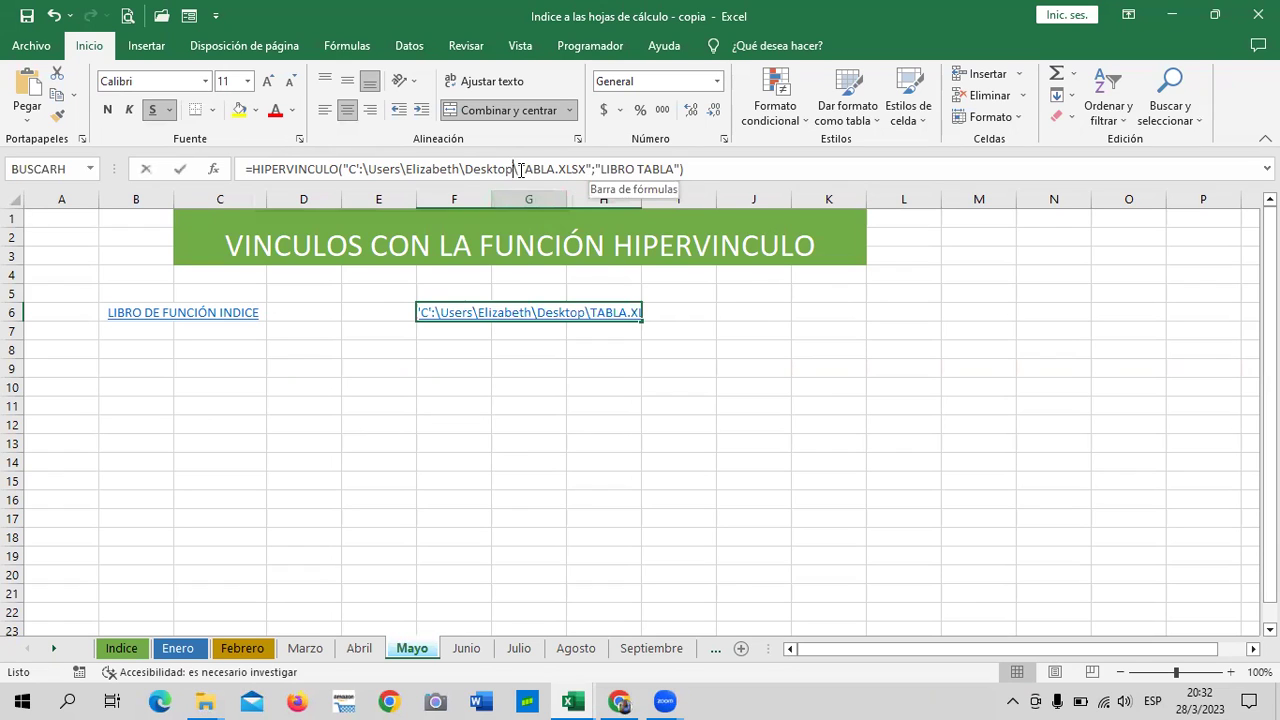
key(BackSpace)
key(BackSpace)
key(BackSpace)
key(BackSpace)
key(BackSpace)
key(BackSpace)
key(BackSpace)
key(BackSpace)
key(BackSpace)
key(BackSpace)
key(BackSpace)
key(BackSpace)
key(BackSpace)
key(BackSpace)
key(BackSpace)
key(BackSpace)
key(BackSpace)
key(BackSpace)
key(BackSpace)
key(BackSpace)
key(BackSpace)
key(BackSpace)
key(BackSpace)
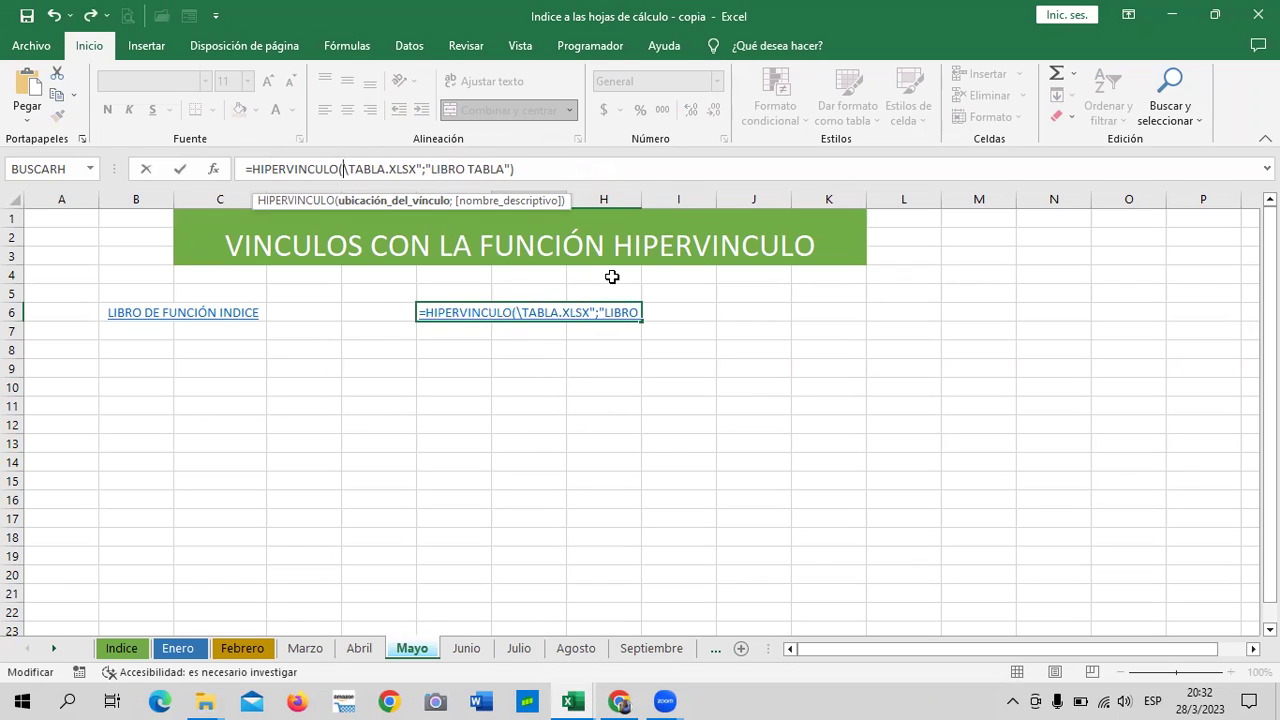
key(ctrl+v)
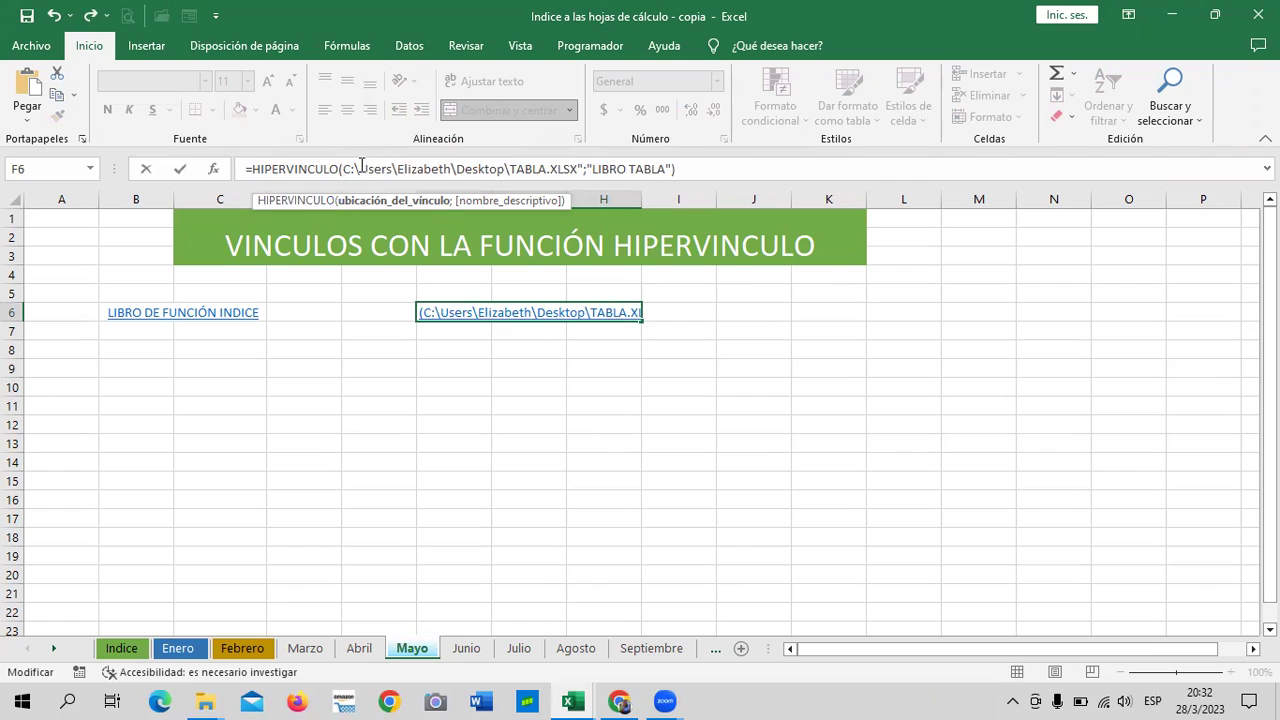
click(343, 169)
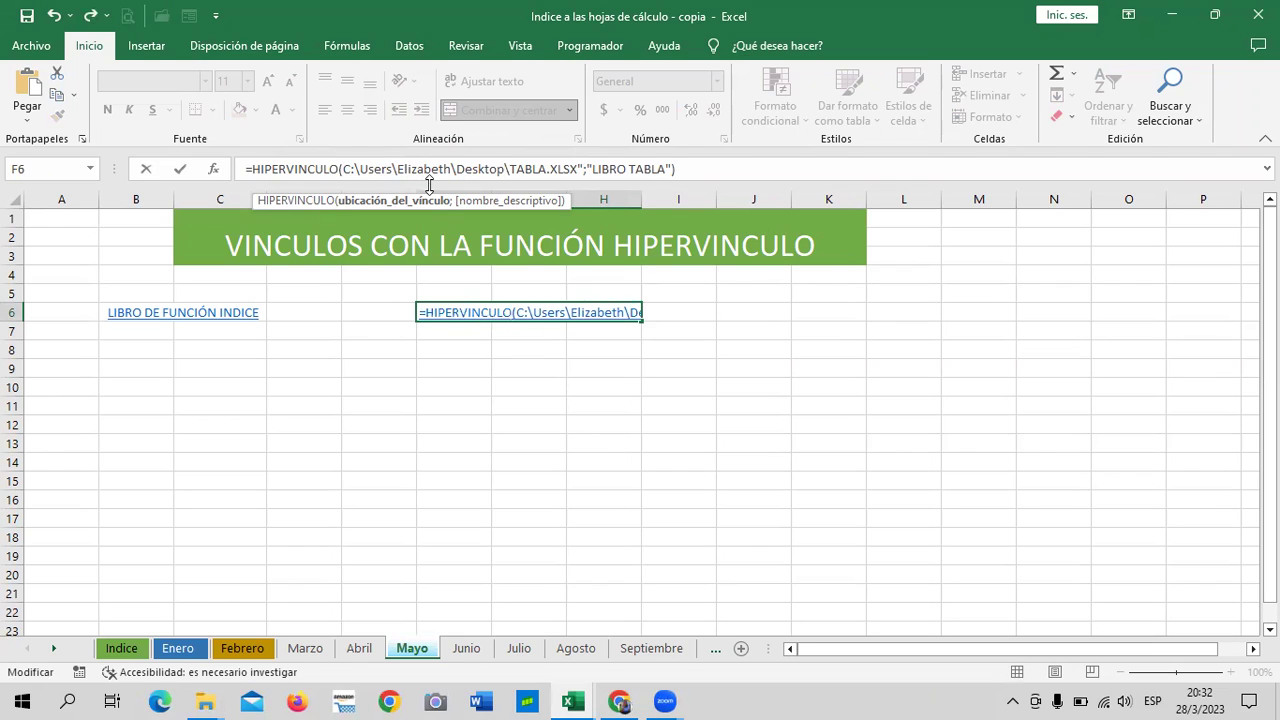
text(")
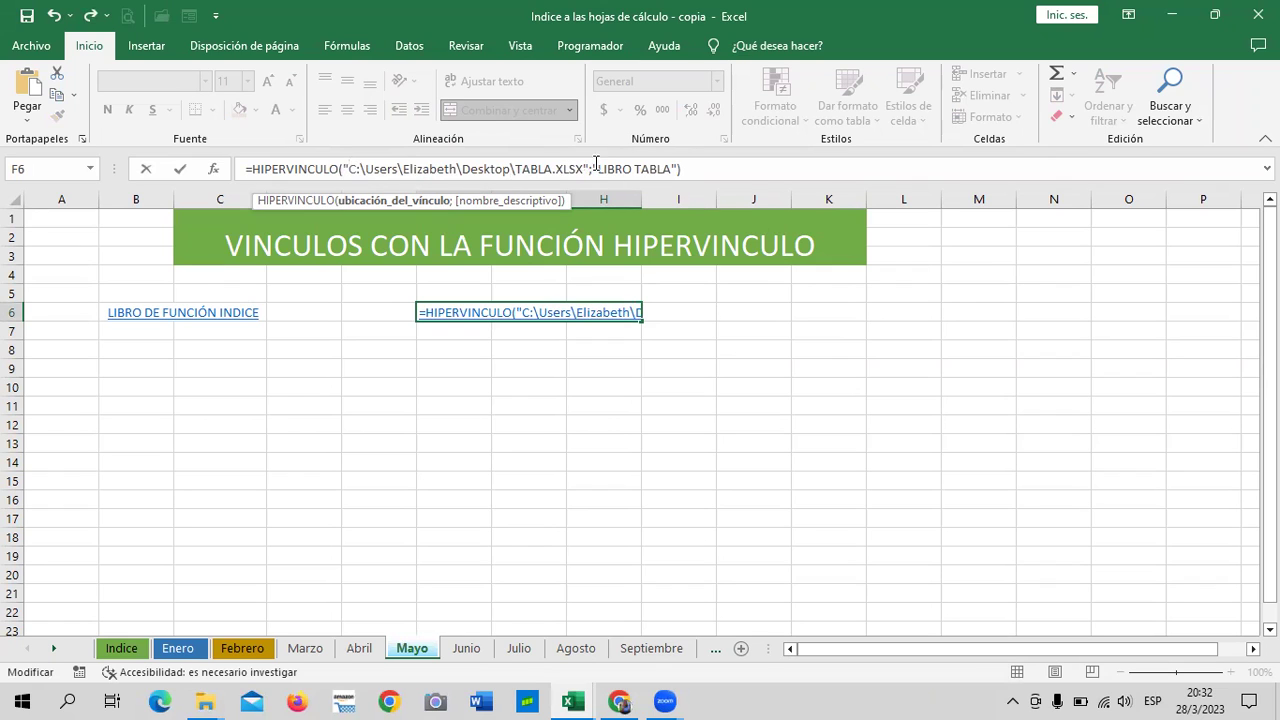
click(750, 169)
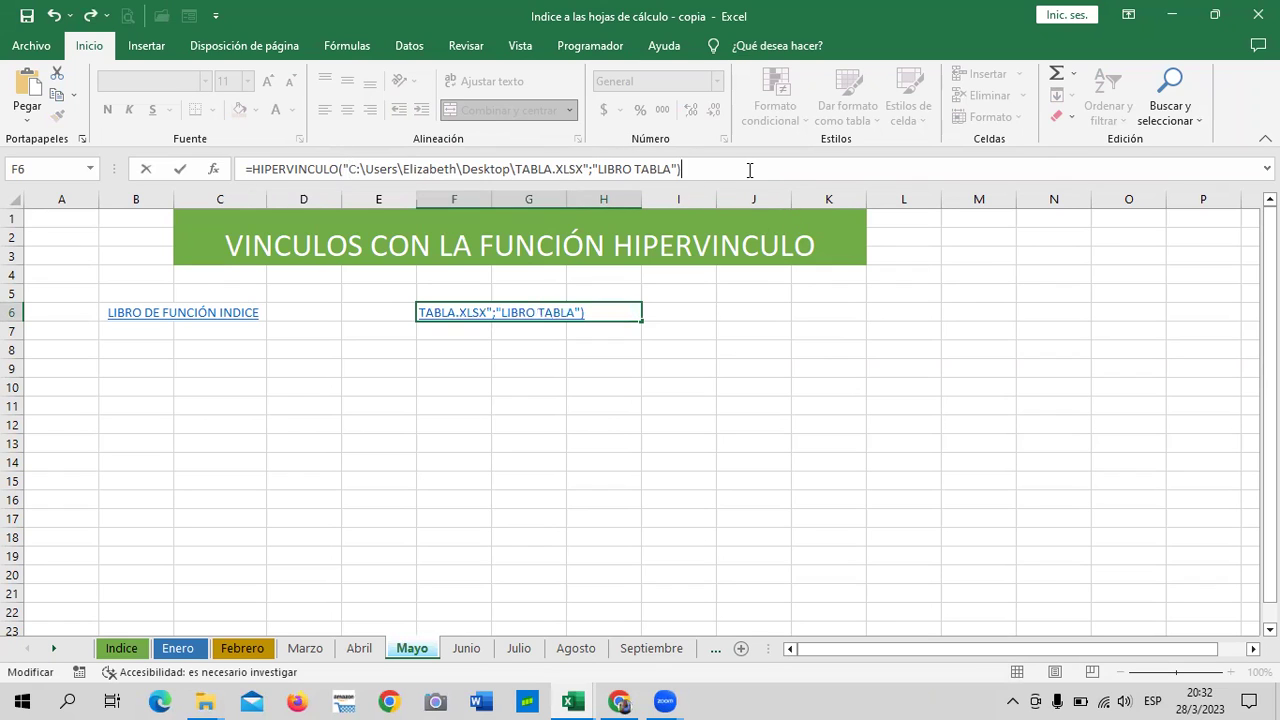
key(Return)
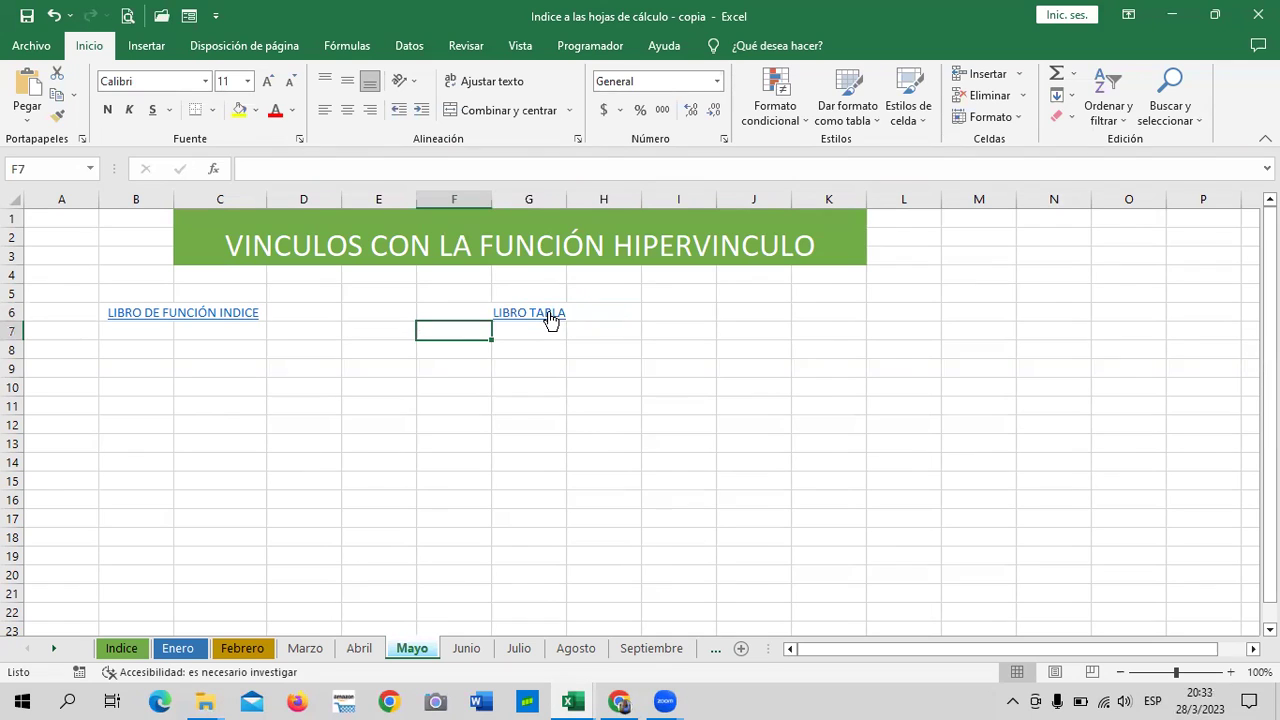
click(549, 313)
click(688, 433)
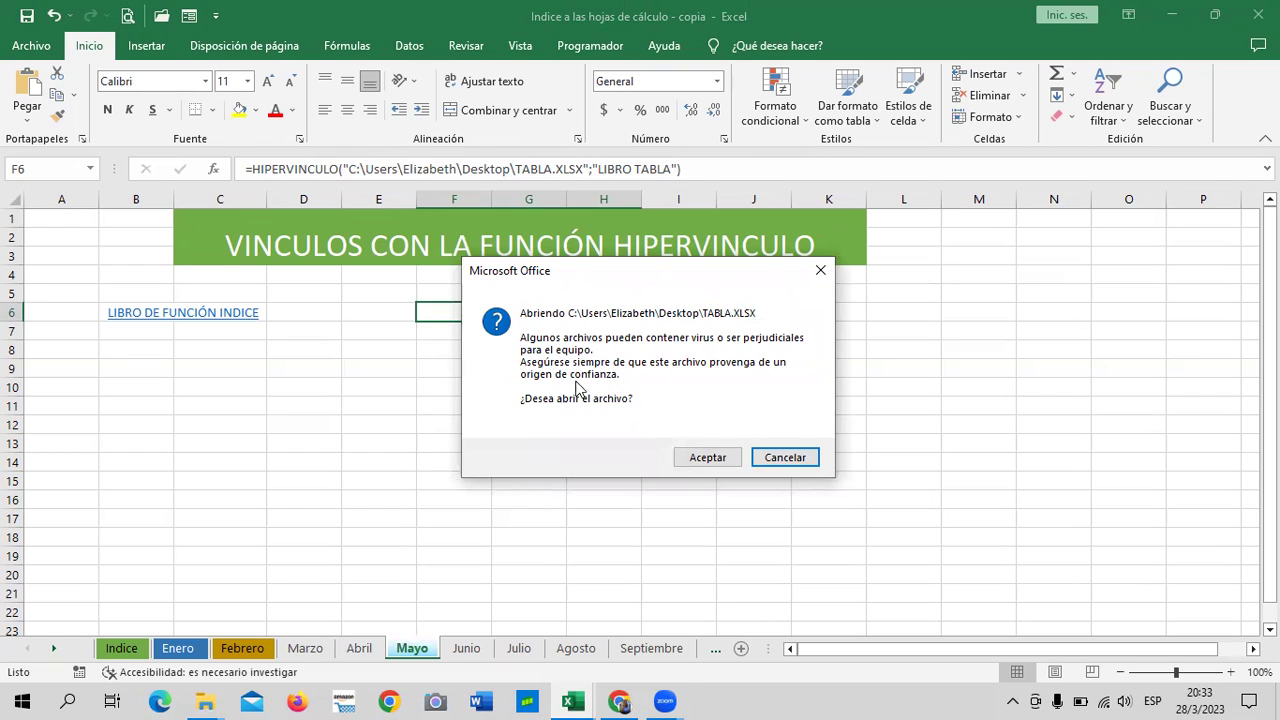
Confirm opening TABLA.XLSX, review its two-way table, then close the TABLA workbook.
click(681, 456)
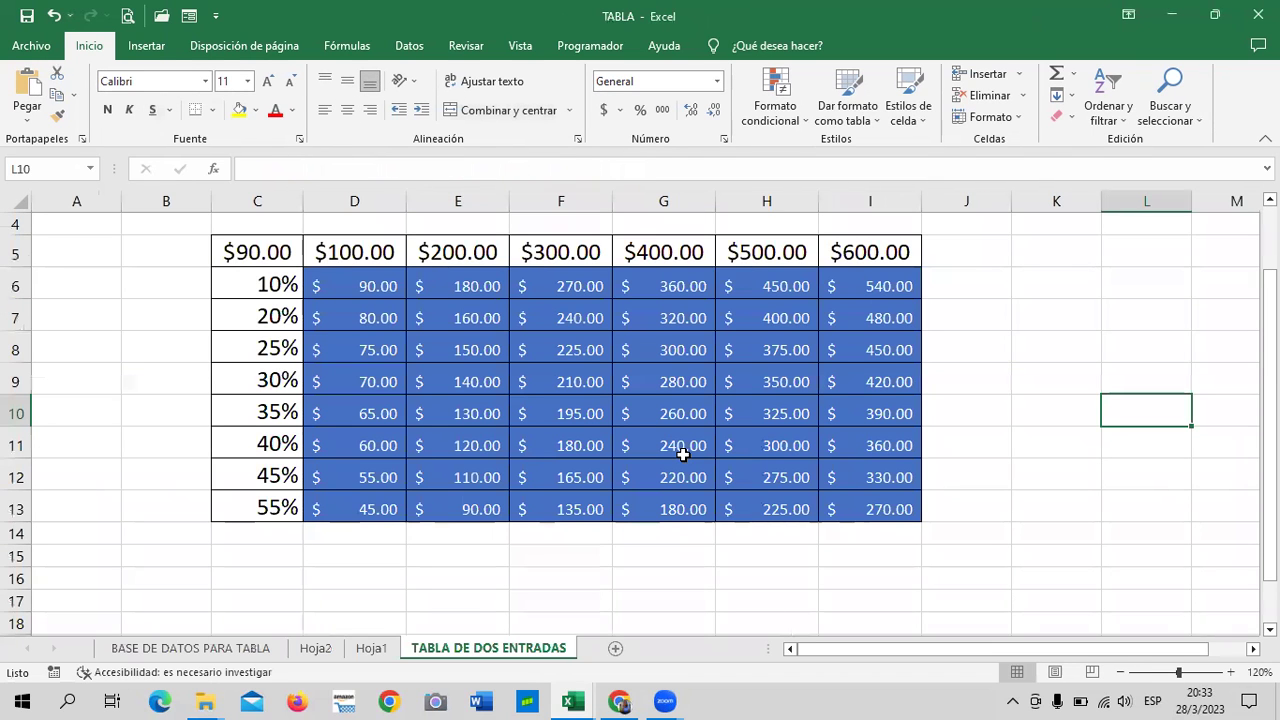
scroll(928, 436, up, 1)
scroll(927, 440, down, 5)
scroll(927, 440, up, 5)
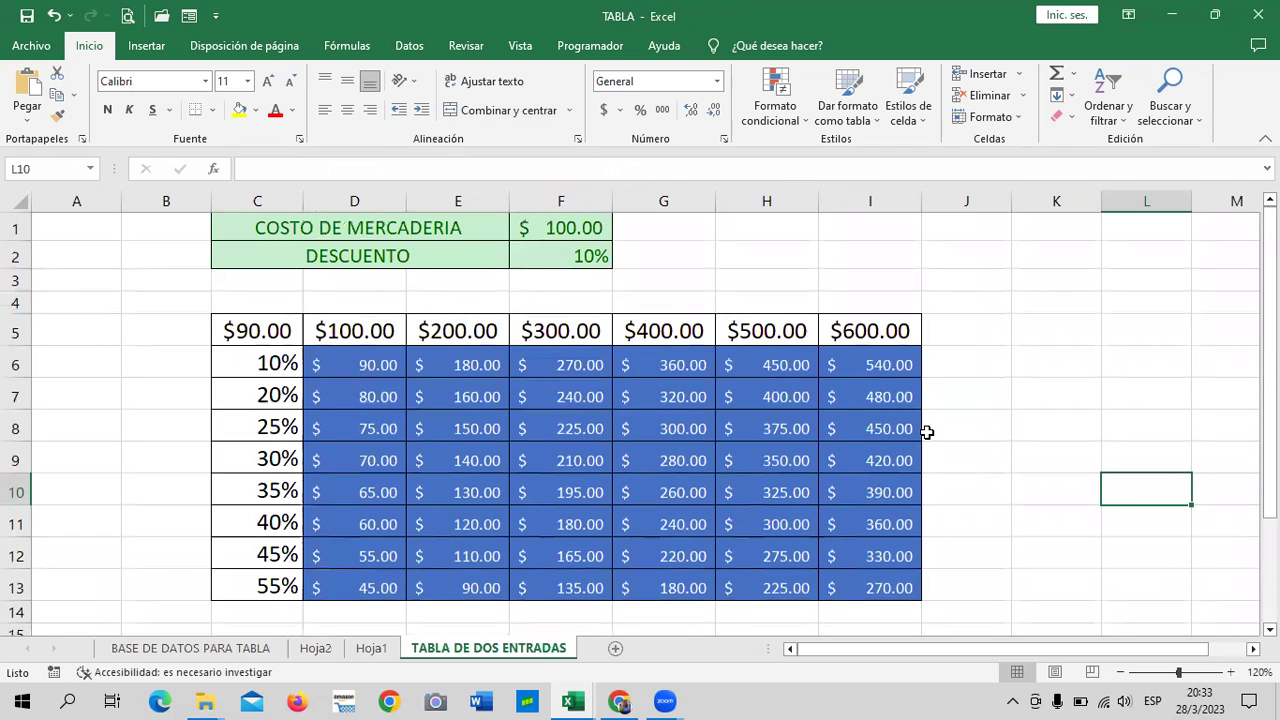
click(1257, 14)
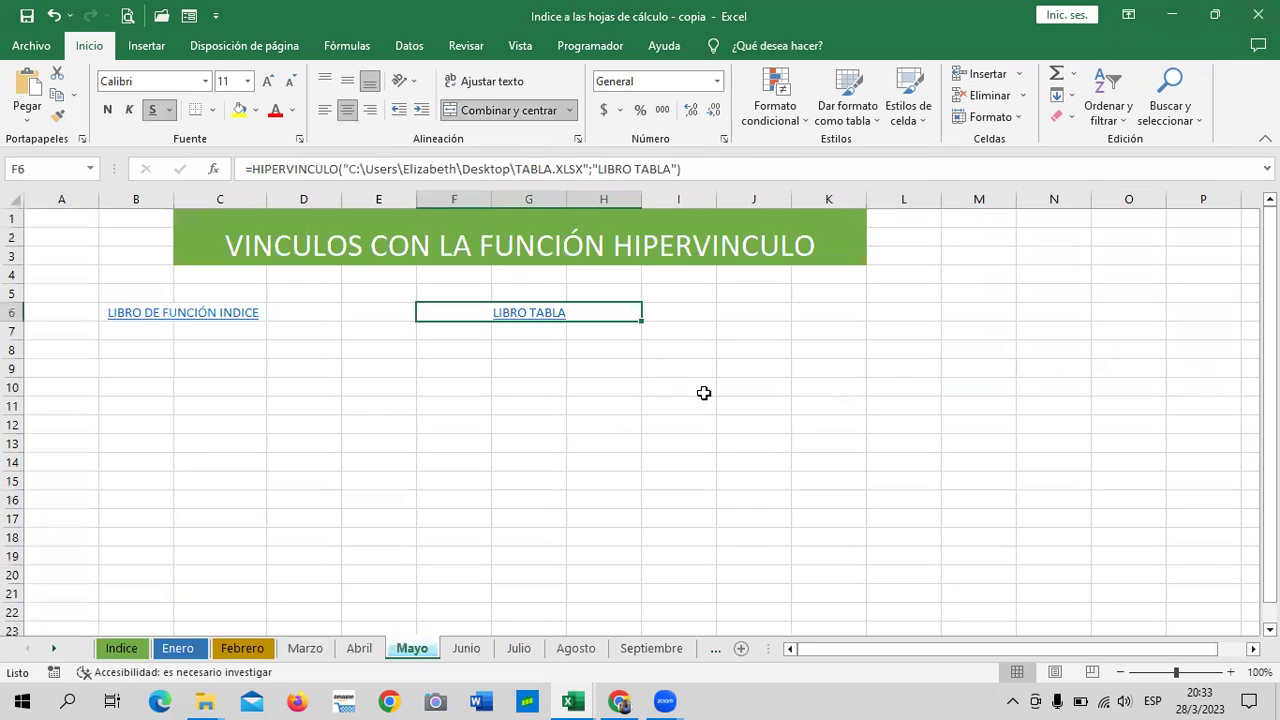
Merge and centre cells B10:C10 on the Mayo sheet.
click(704, 393)
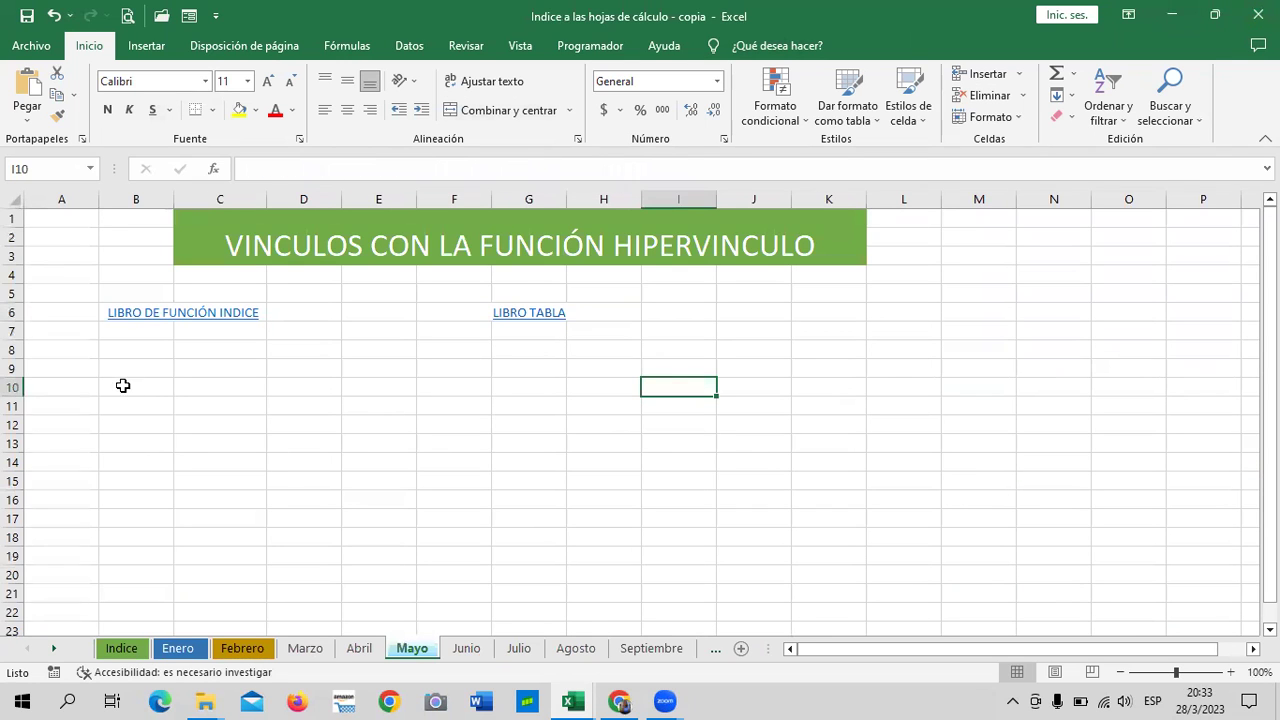
drag(122, 385, 206, 389)
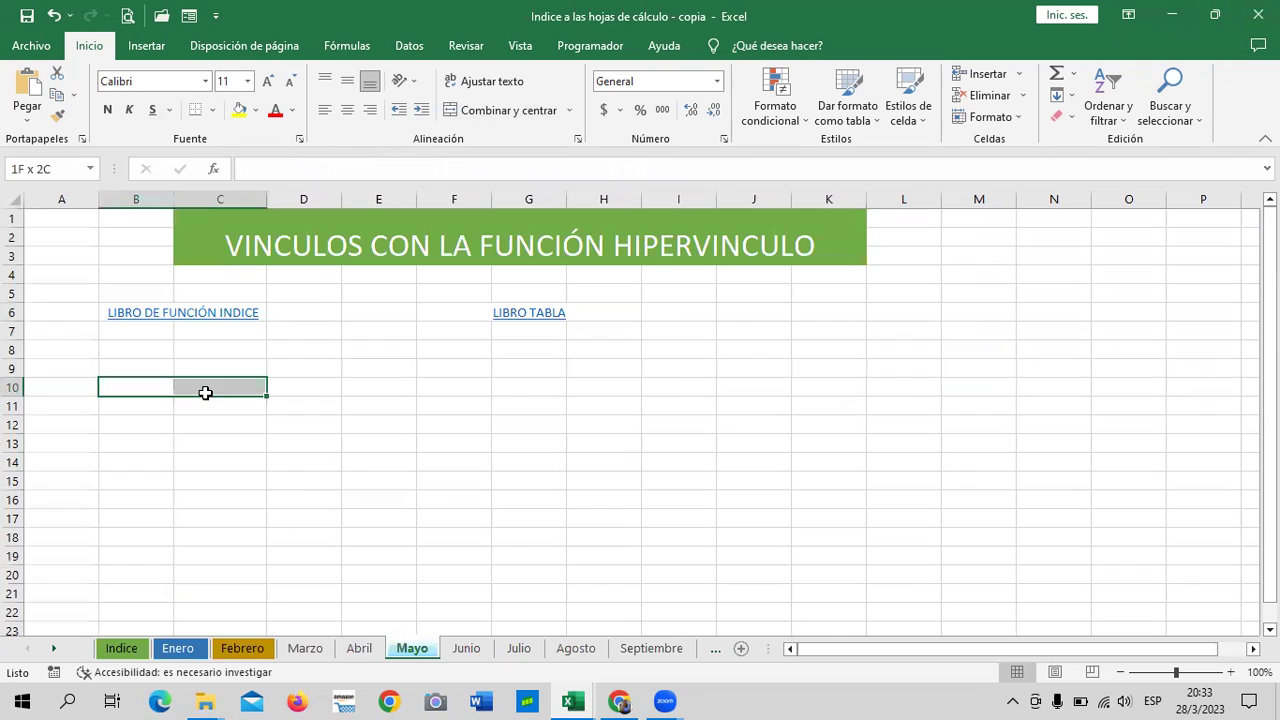
click(515, 112)
click(454, 424)
Start a =HIPERVINCULO( formula in merged B10, then switch to Chrome.
click(205, 385)
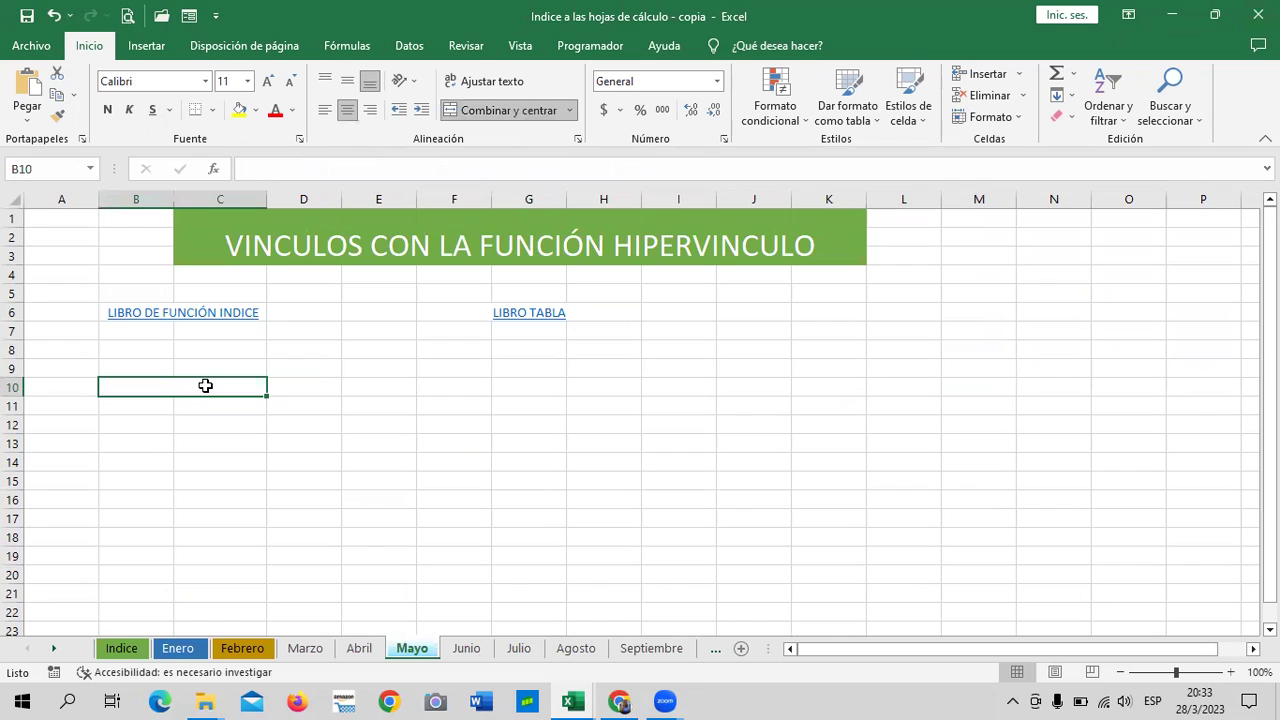
text(=)
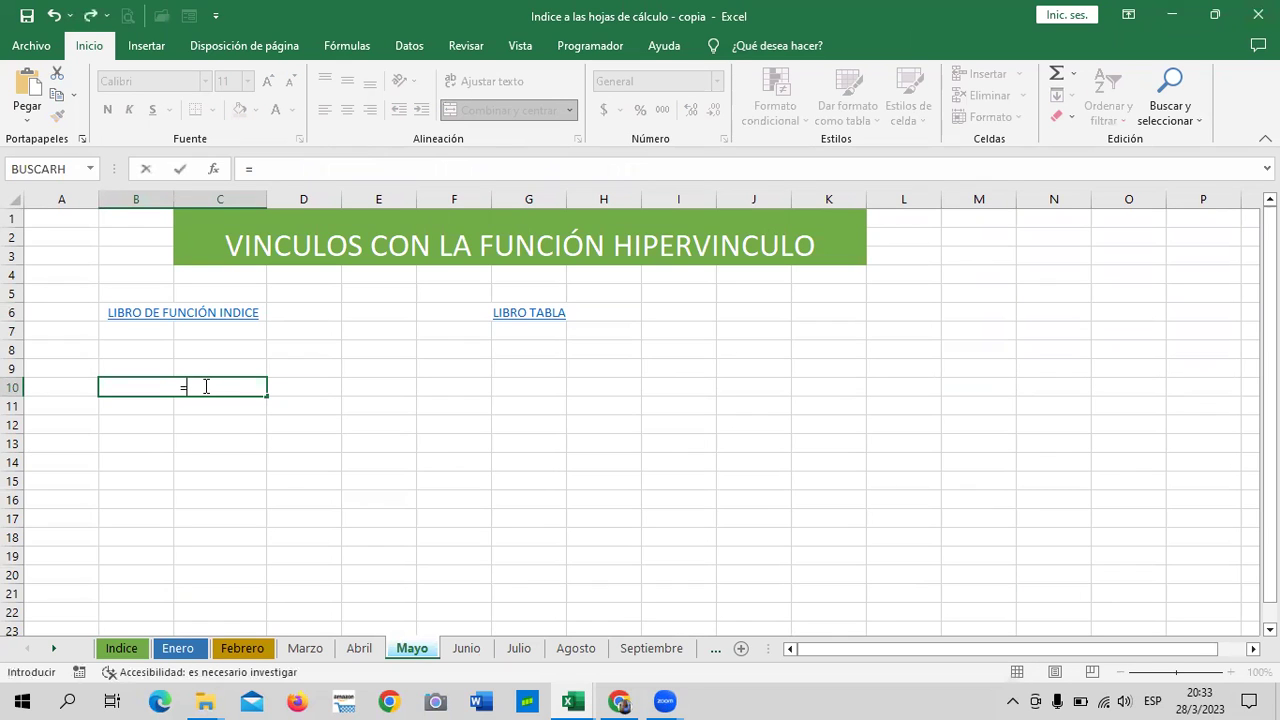
text(HIPERVINCULO()
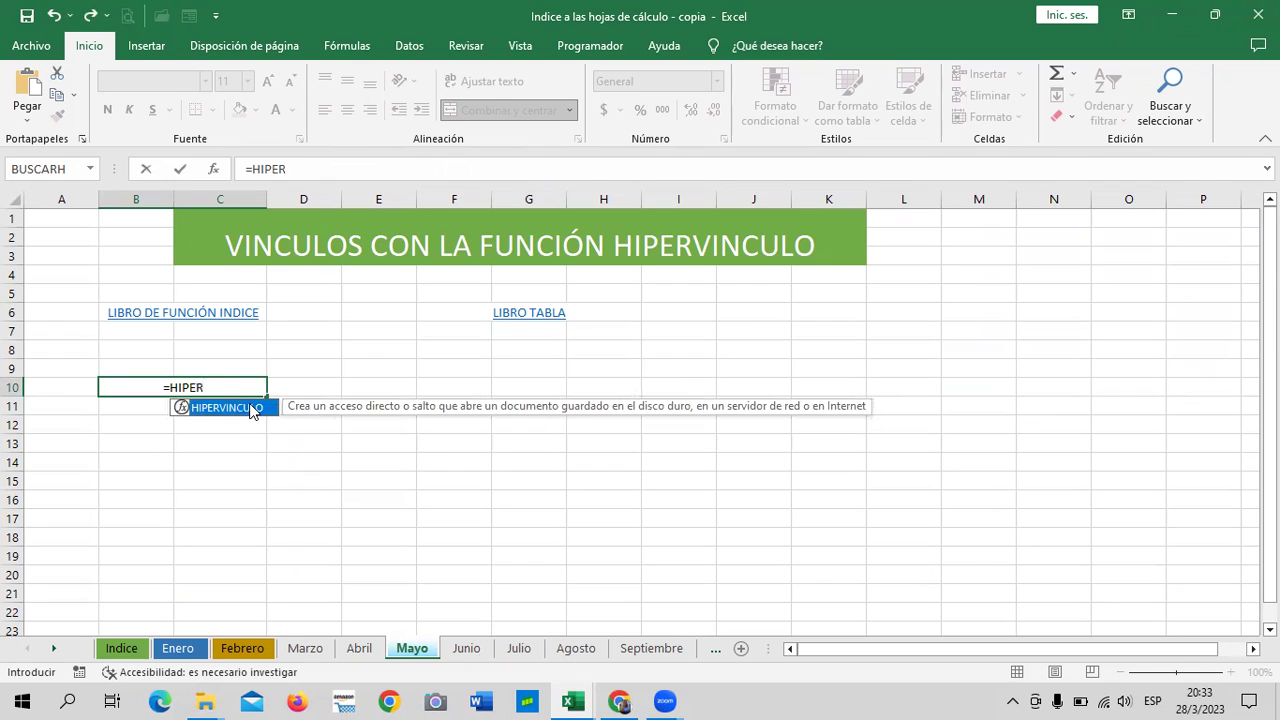
double_click(250, 408)
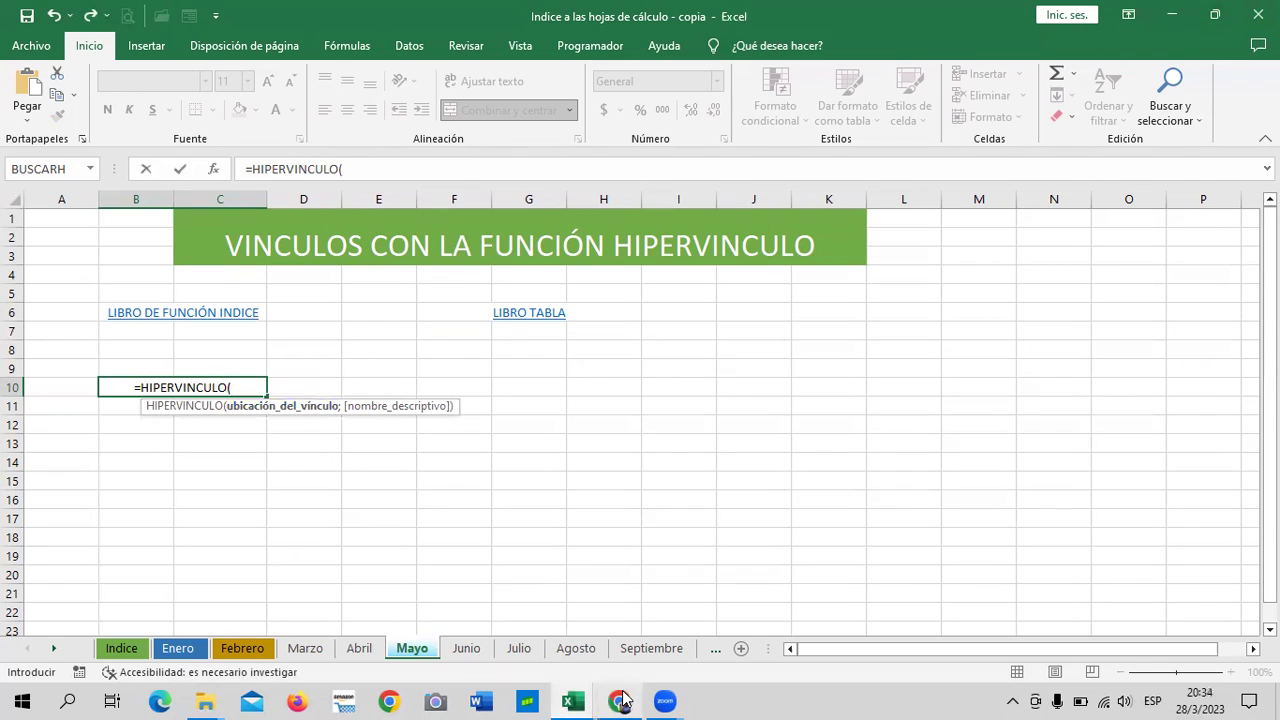
click(623, 699)
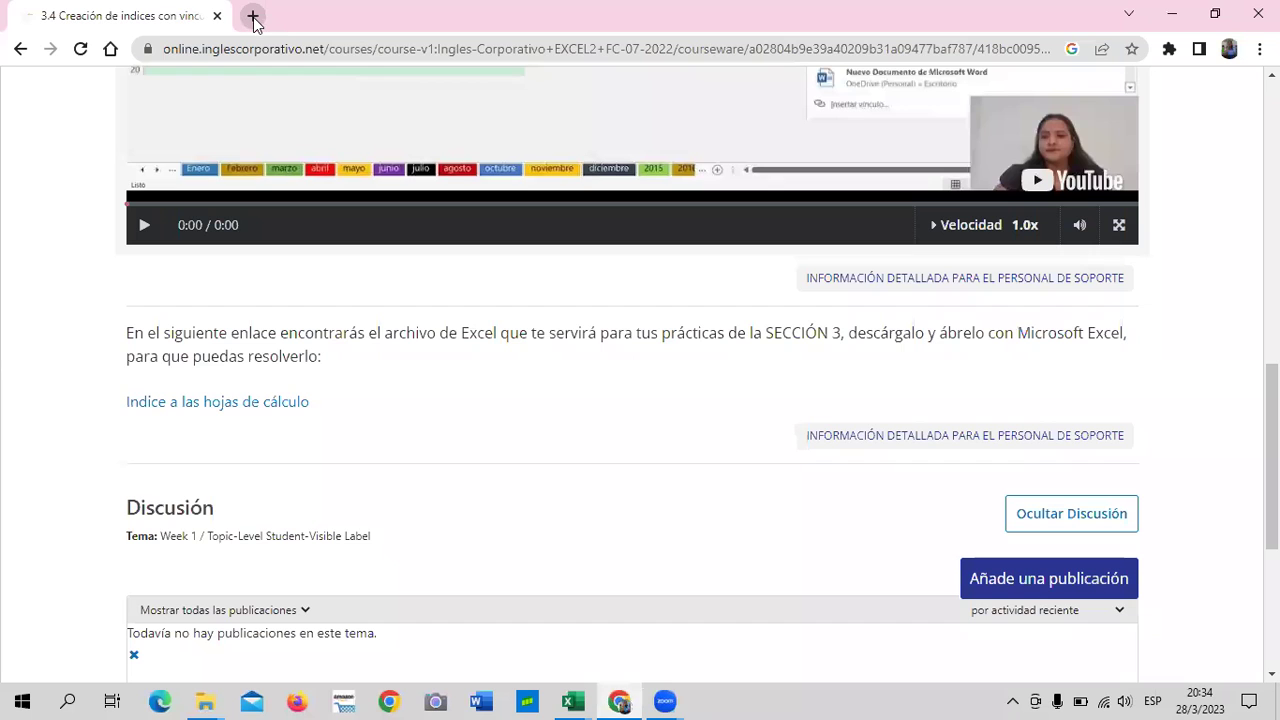
Load google.com in a new Chrome tab, copy its address, and return to Excel.
click(252, 15)
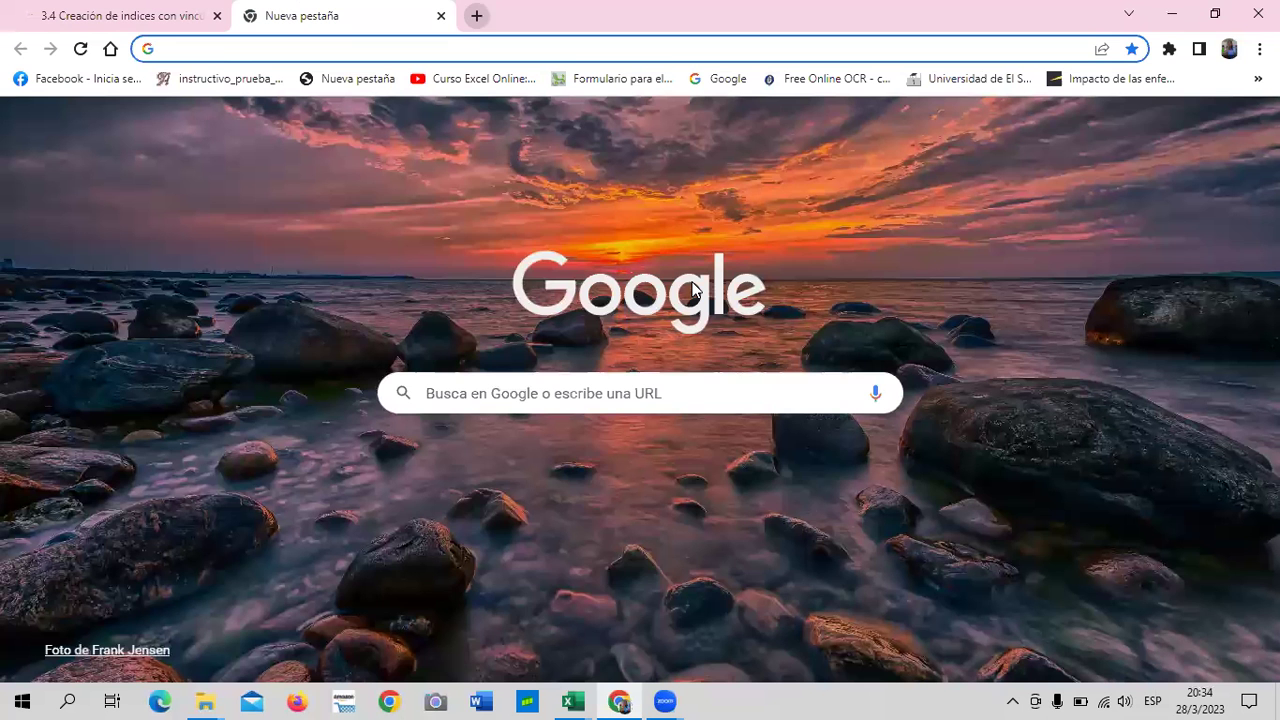
click(110, 49)
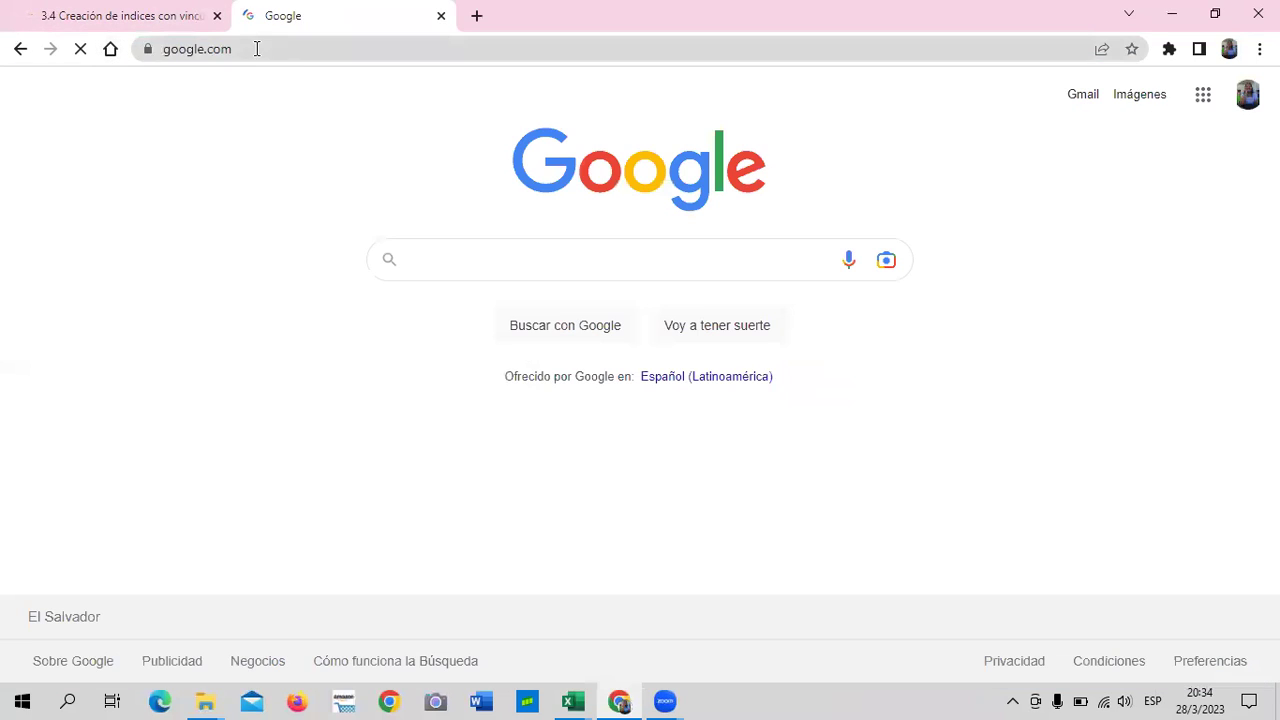
click(254, 49)
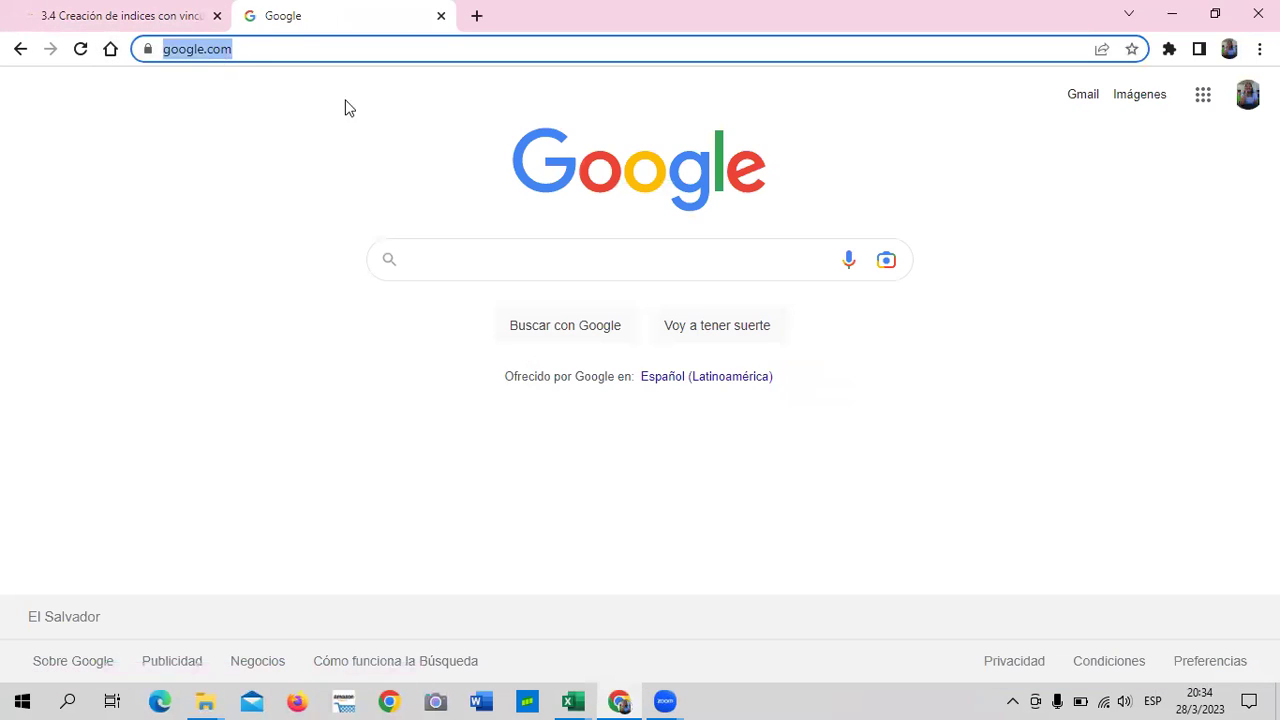
right_click(207, 52)
click(239, 147)
mouse_move(578, 698)
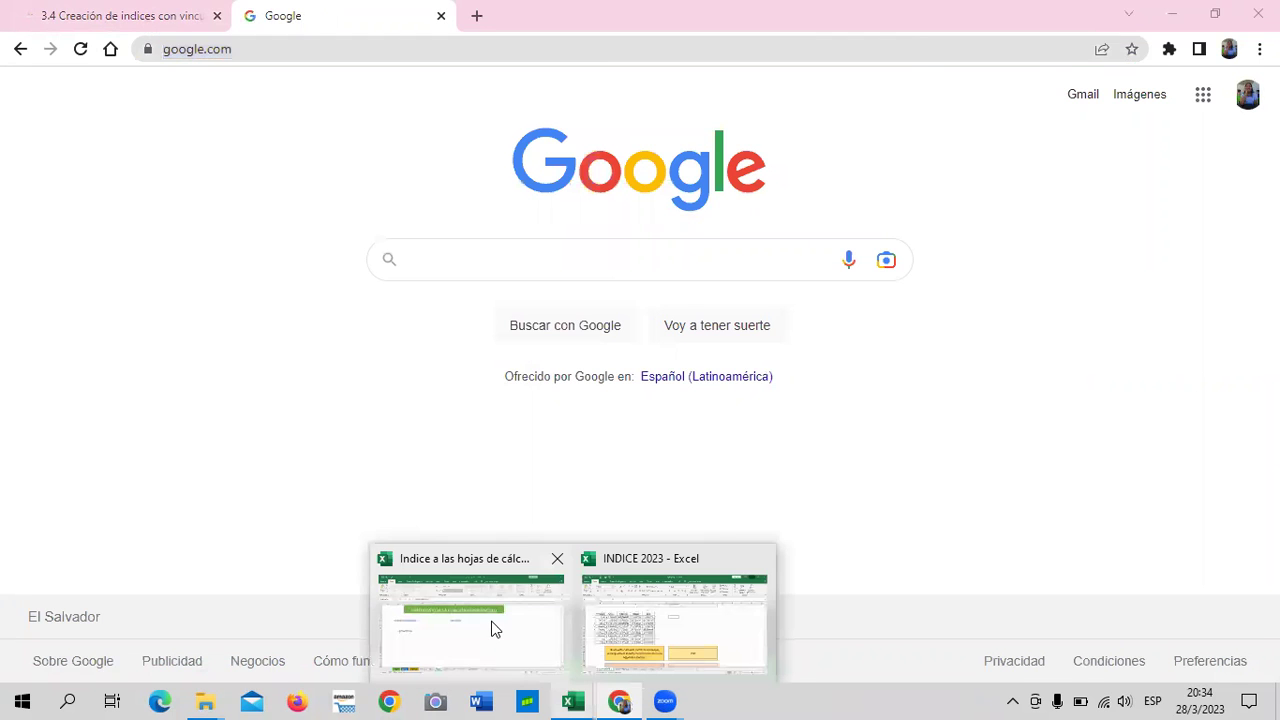
click(491, 626)
text(")
text(https://www.google.com/)
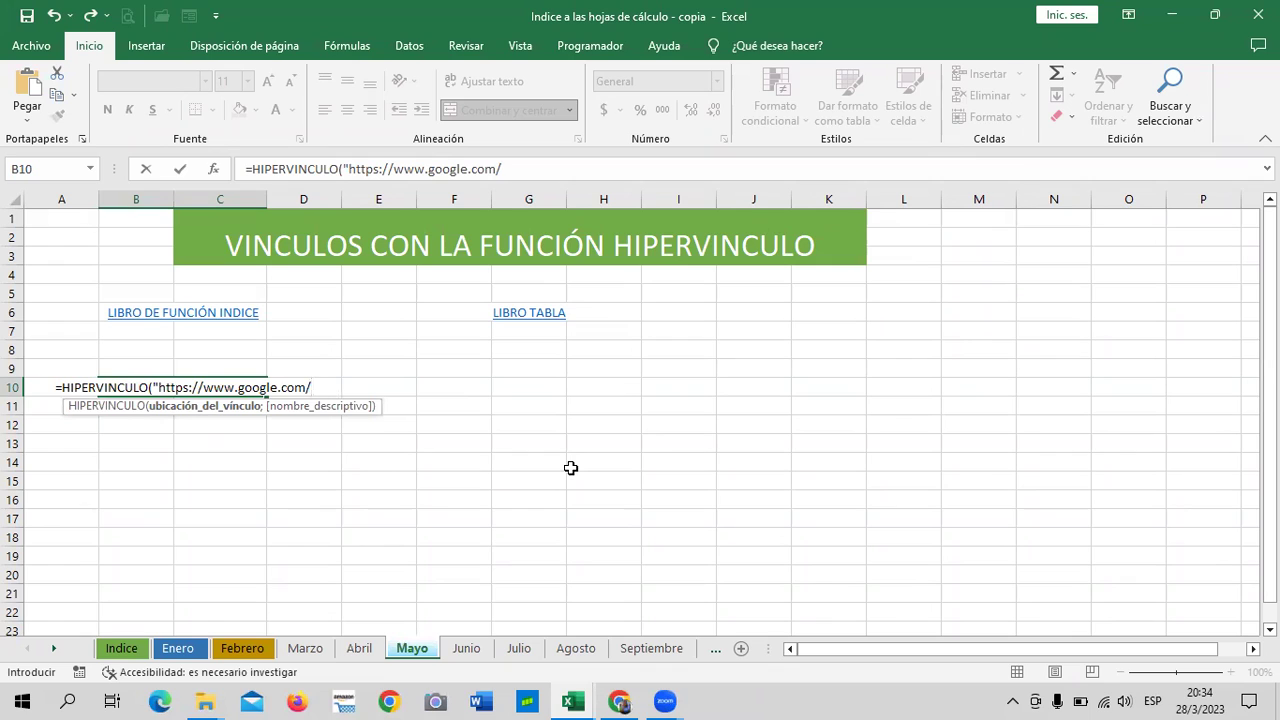
key(BackSpace)
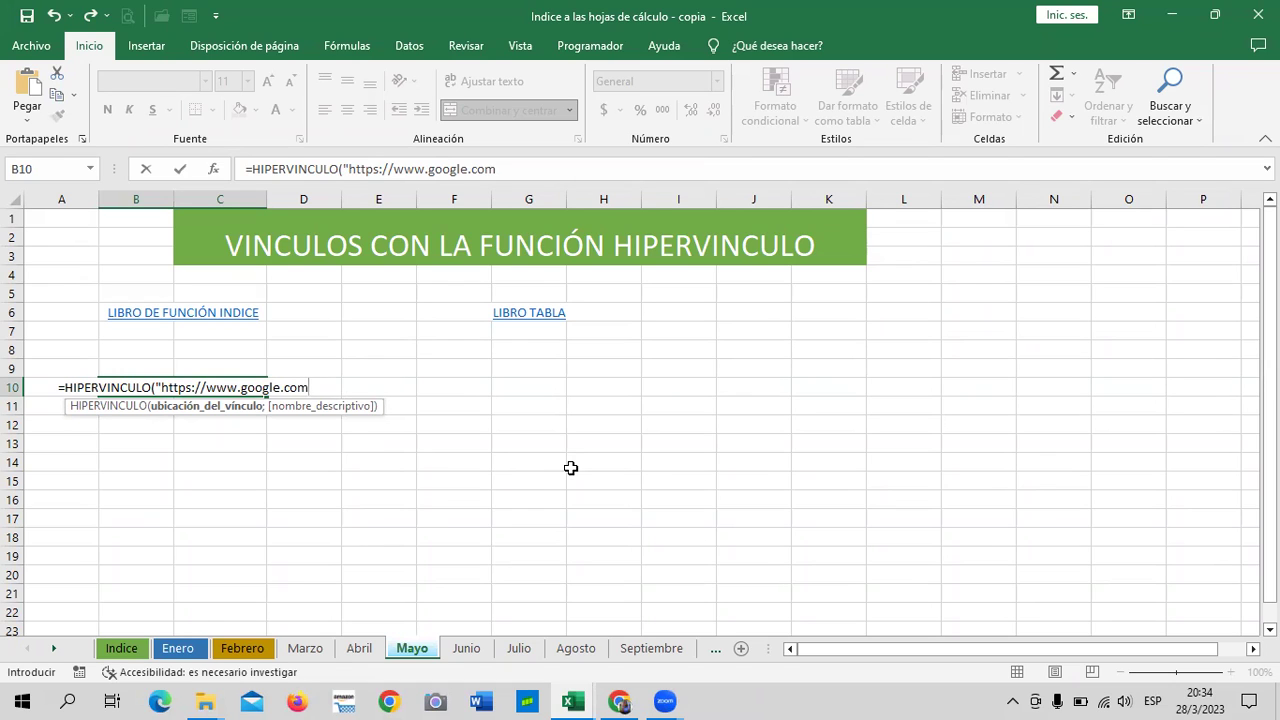
text(")
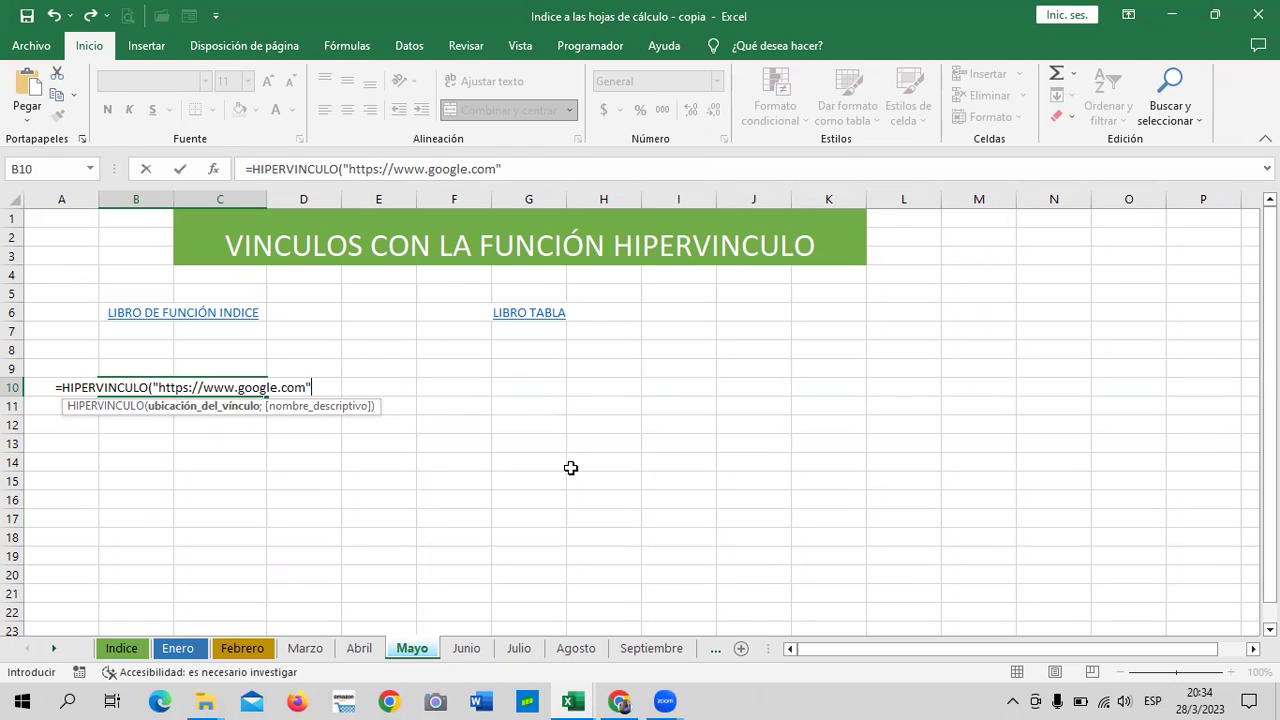
text(;")
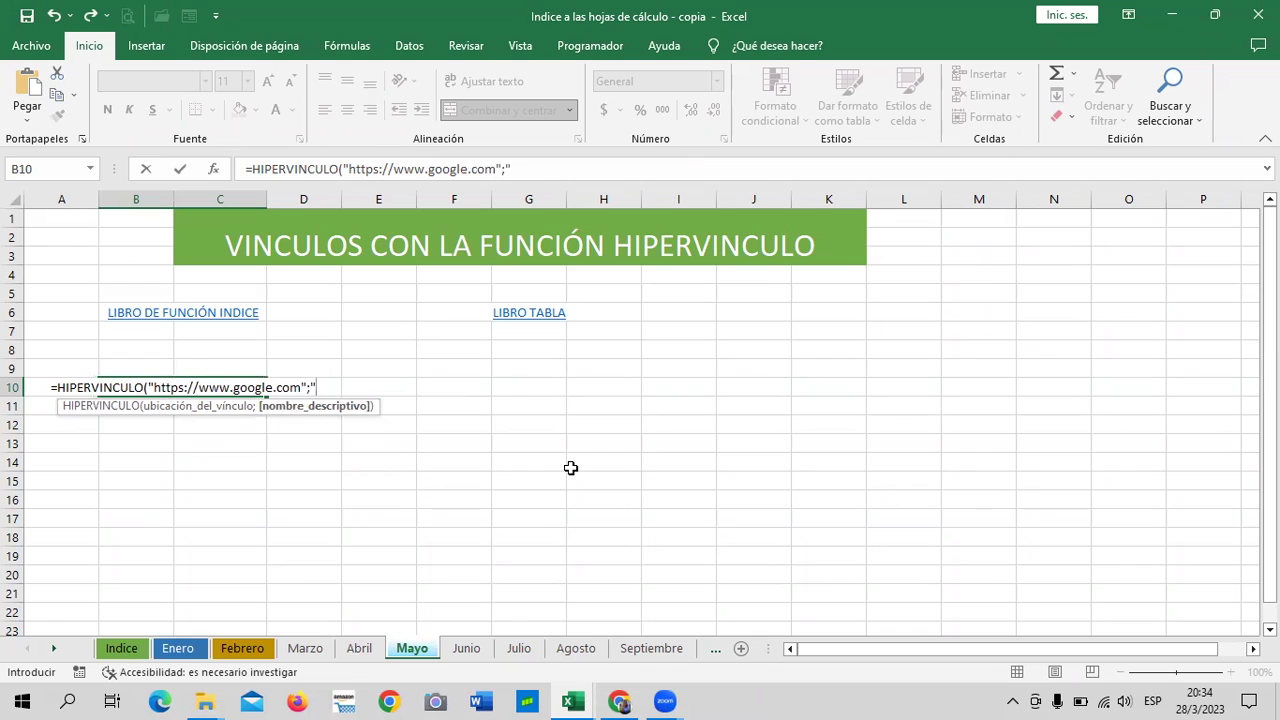
text(IR A GOOGLE)
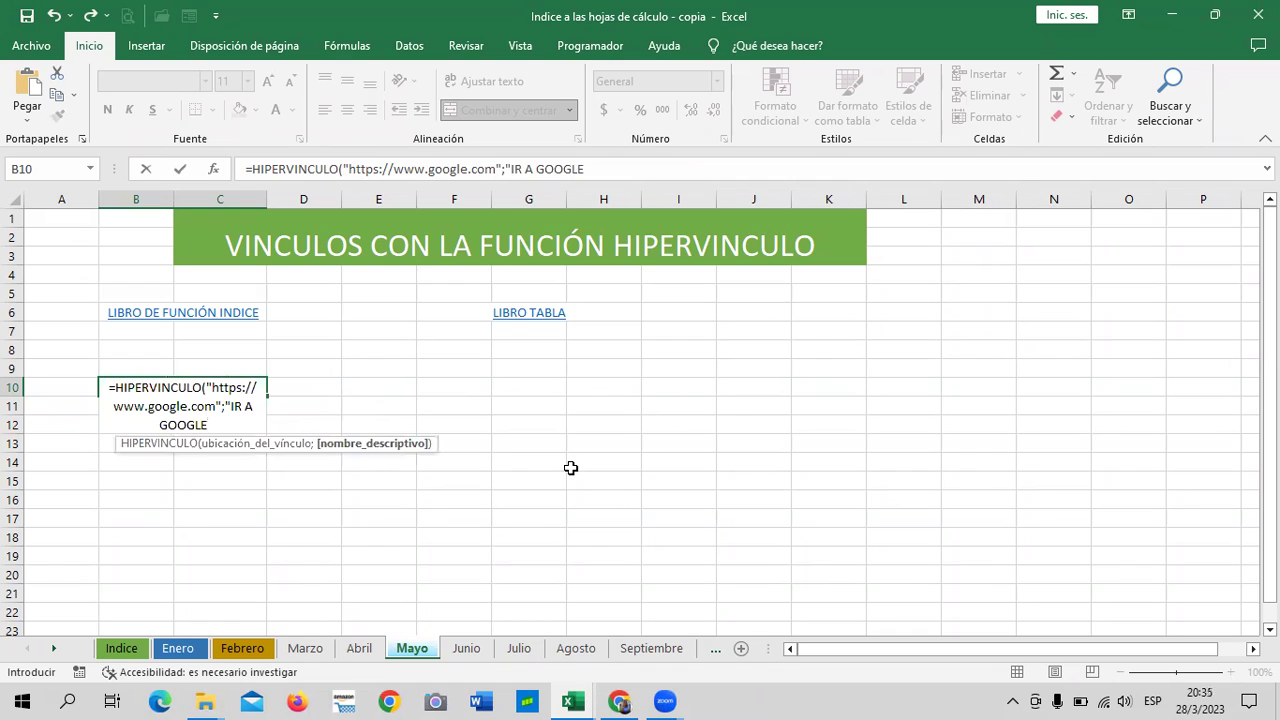
text("))
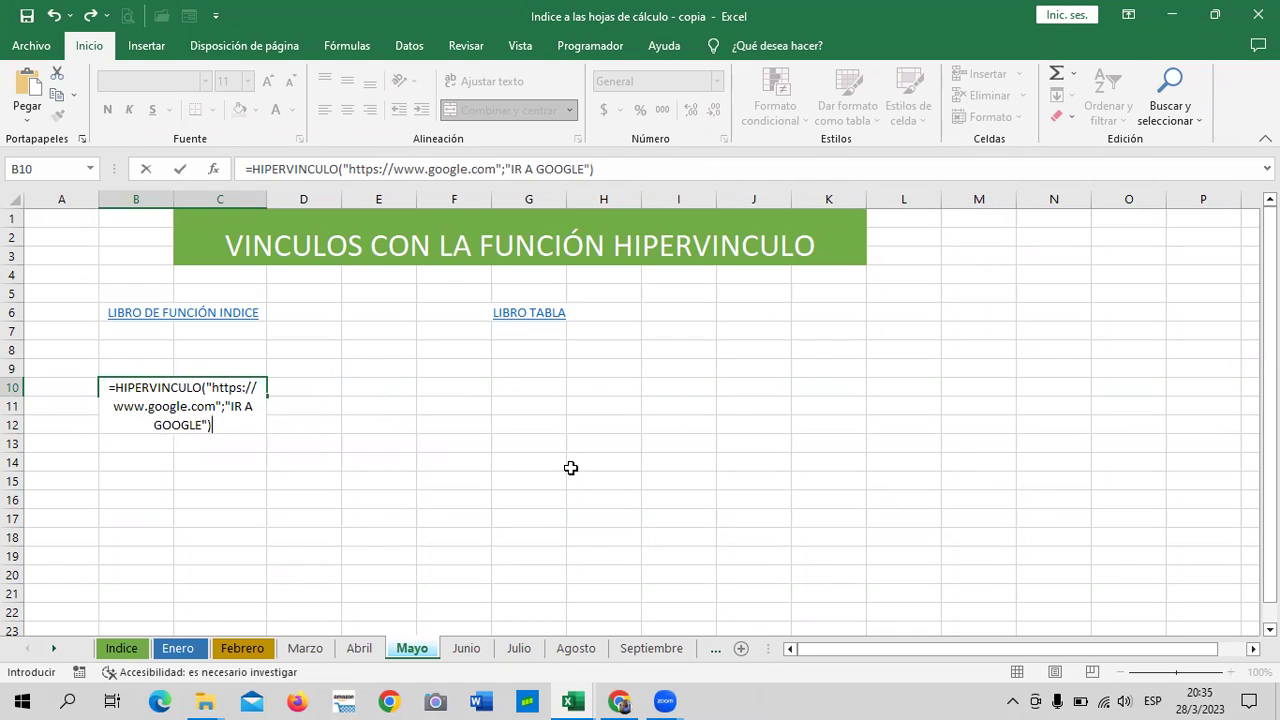
key(Return)
click(522, 420)
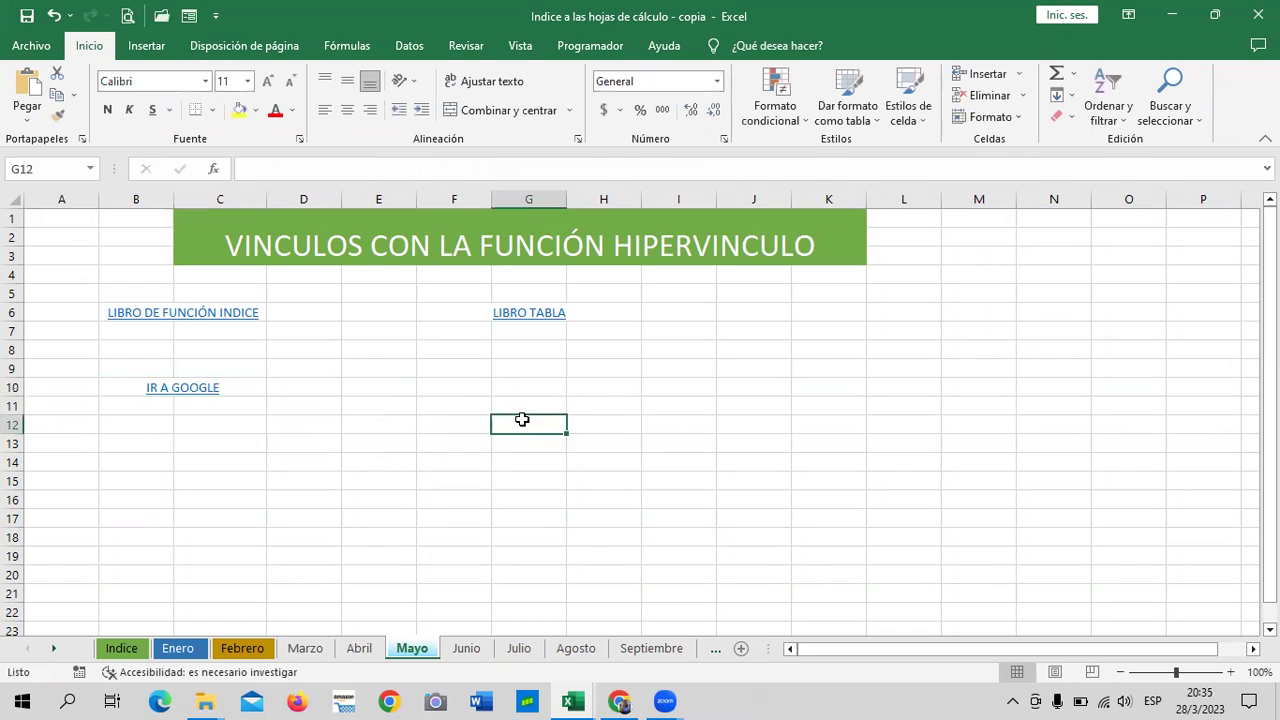
Follow IR A GOOGLE, dismiss the Cambiar a Chrome popup, and search Google for 'ingles corporativo'.
click(178, 389)
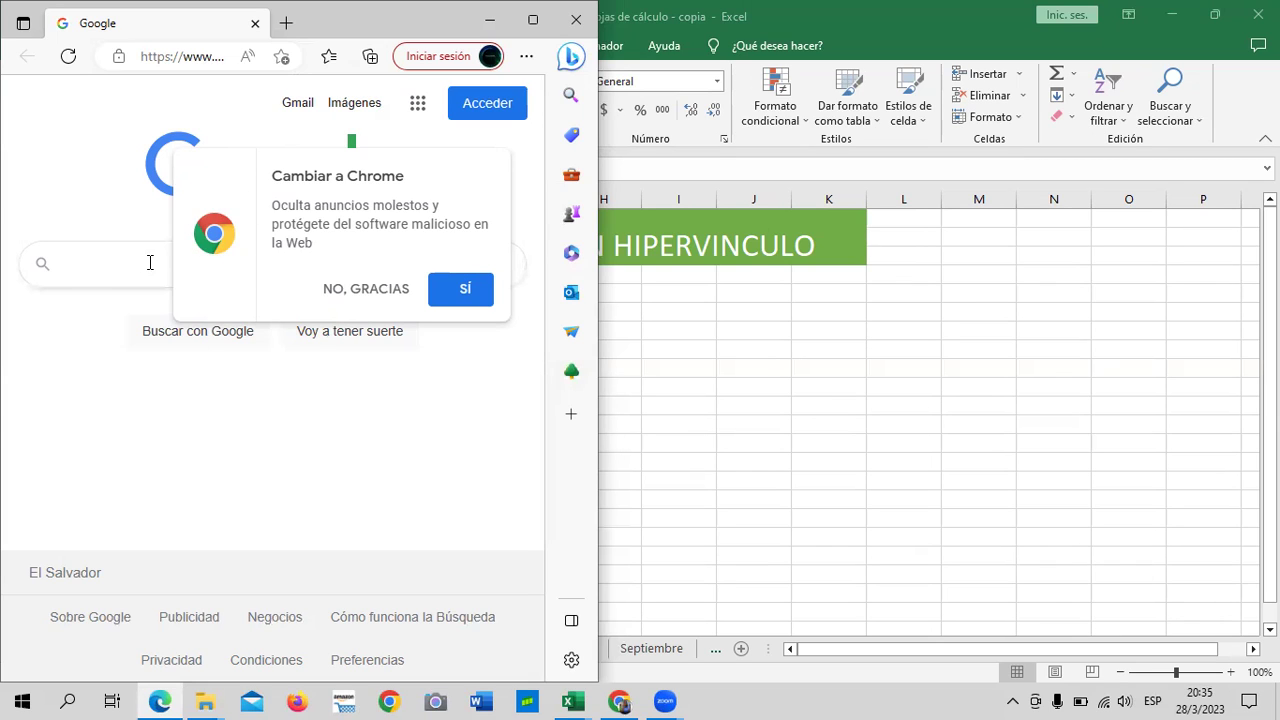
click(365, 289)
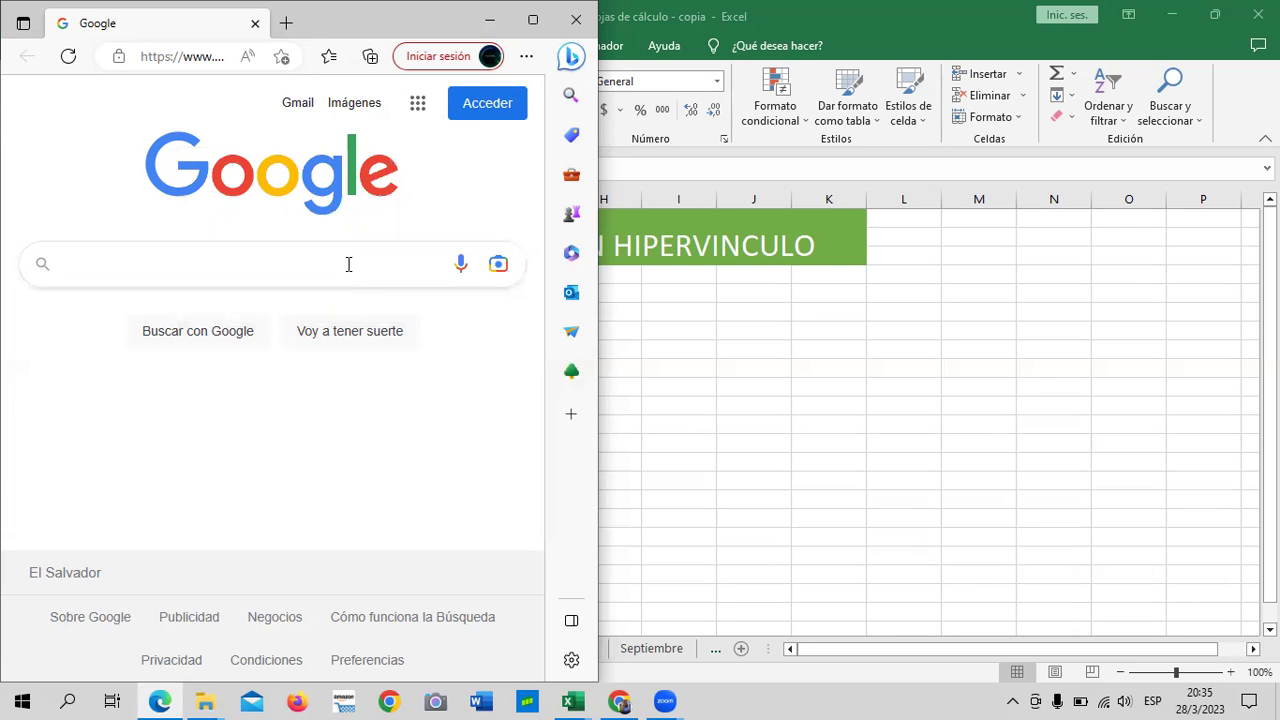
click(352, 264)
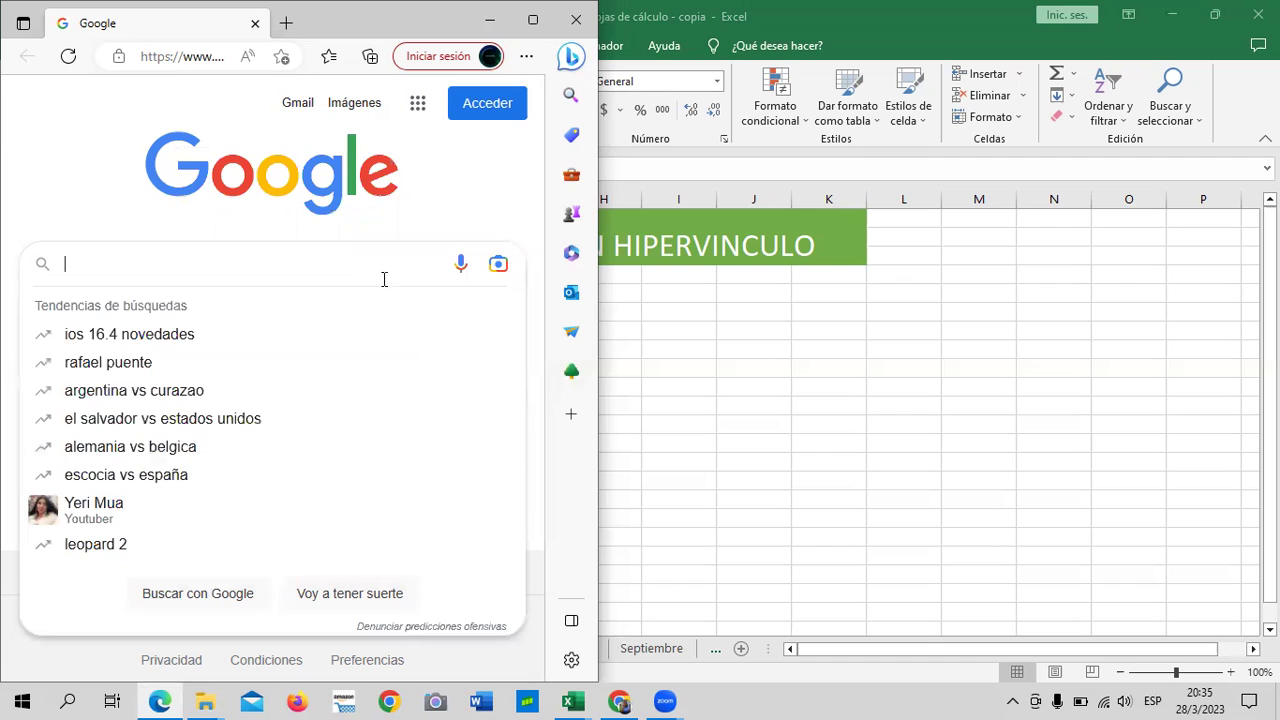
text(INGLES)
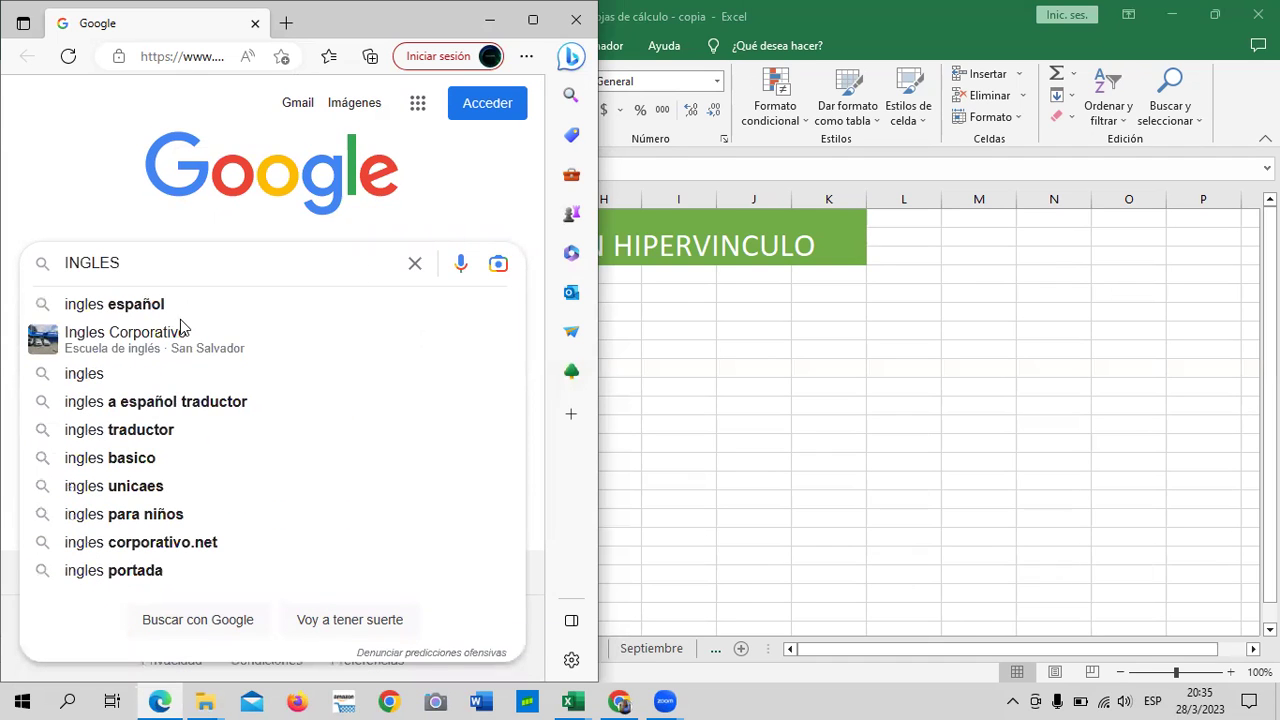
click(134, 341)
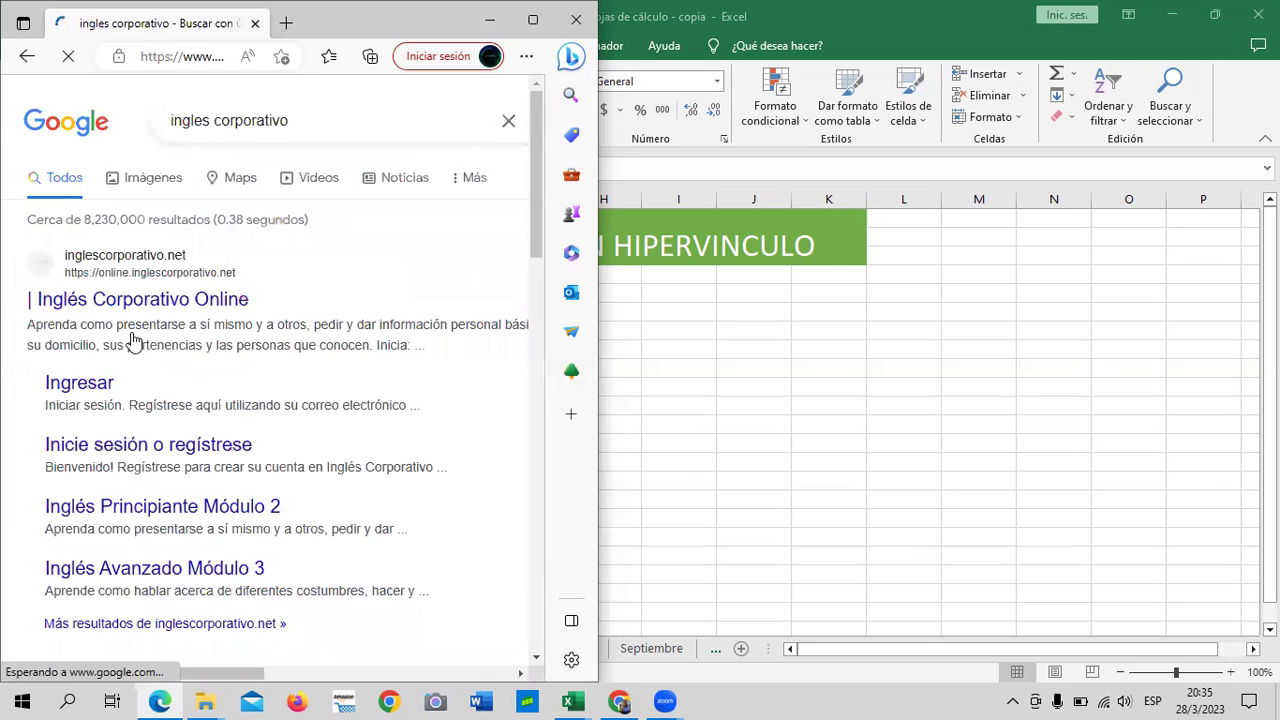
Open the Inglés Corporativo Online site in Edge, copy its address, and return to Excel.
click(192, 293)
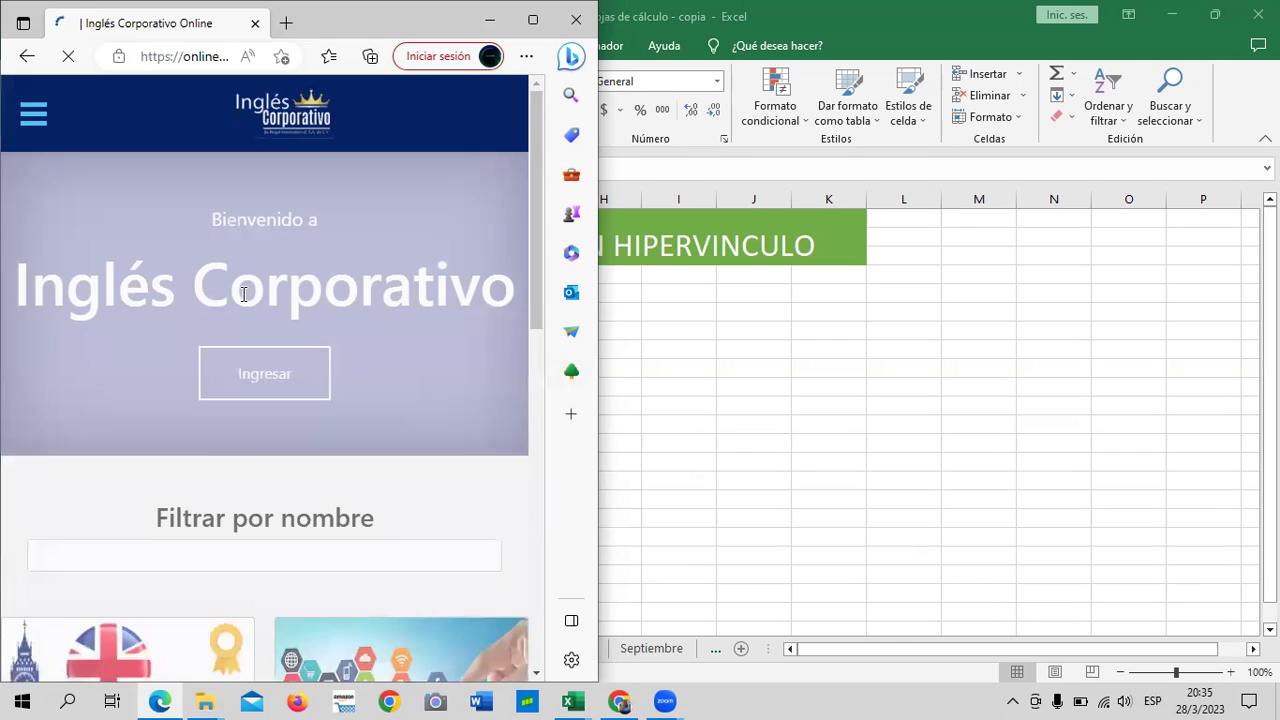
click(230, 55)
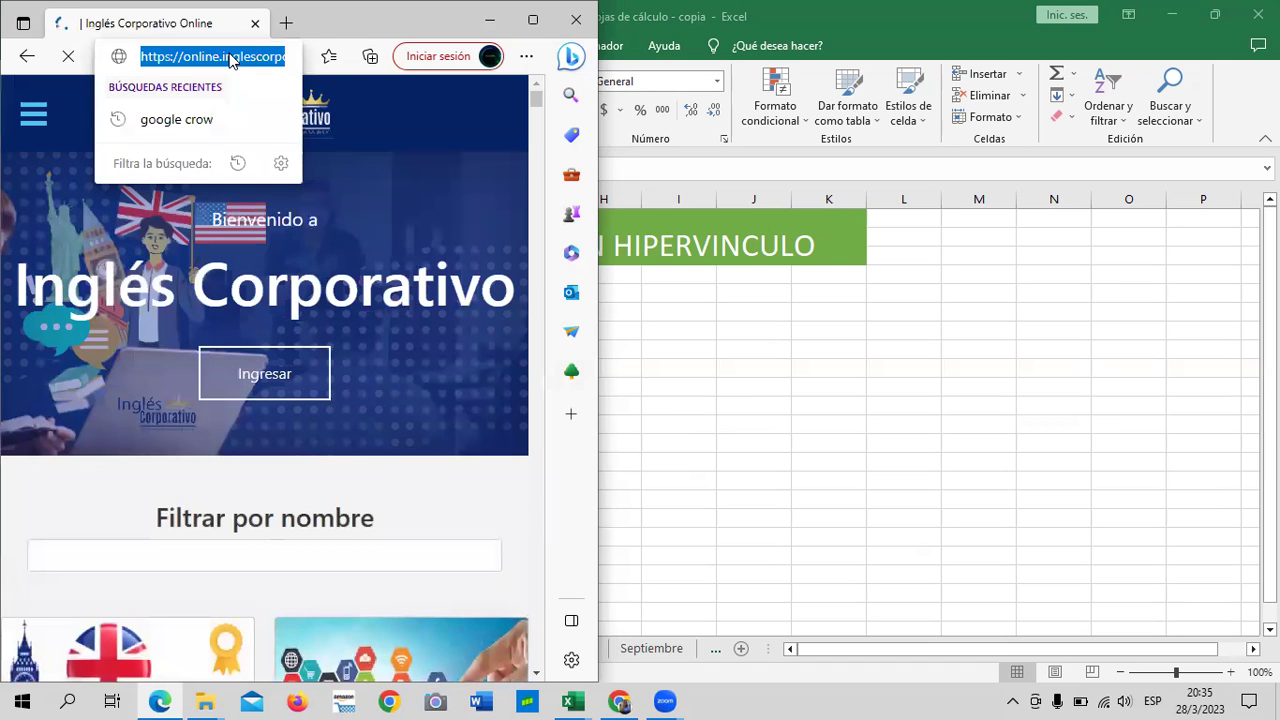
click(531, 22)
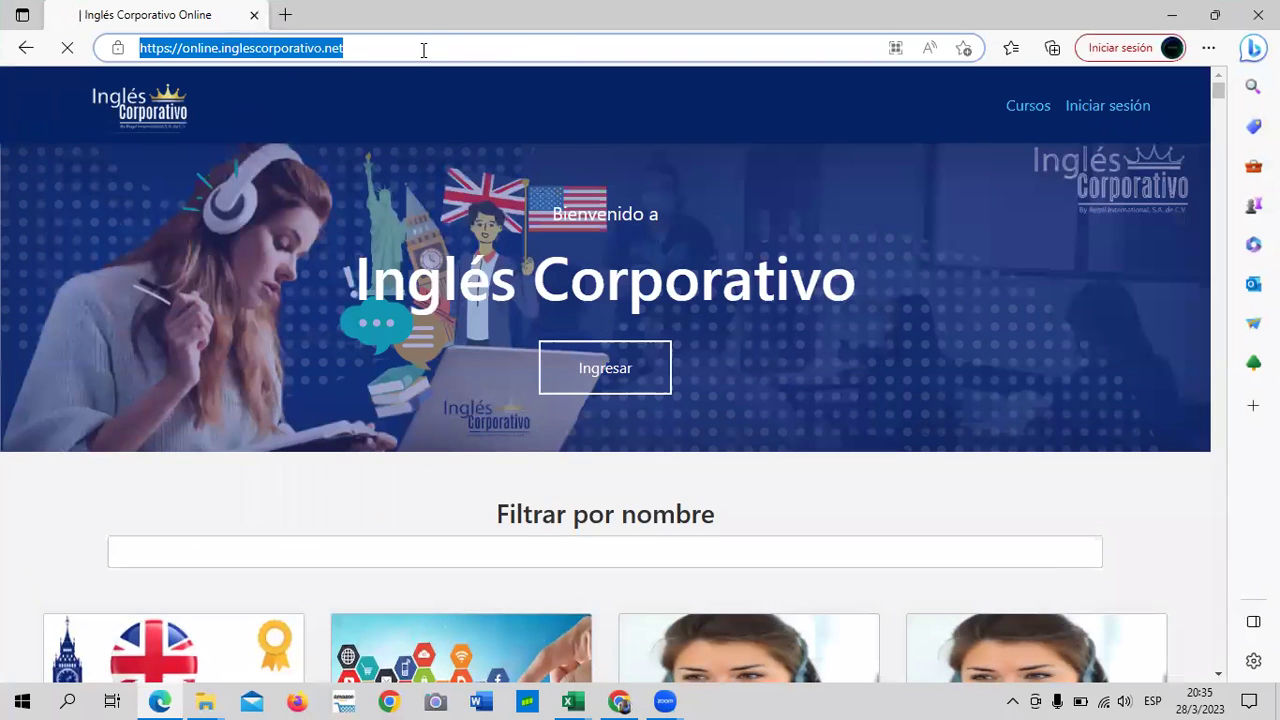
right_click(302, 48)
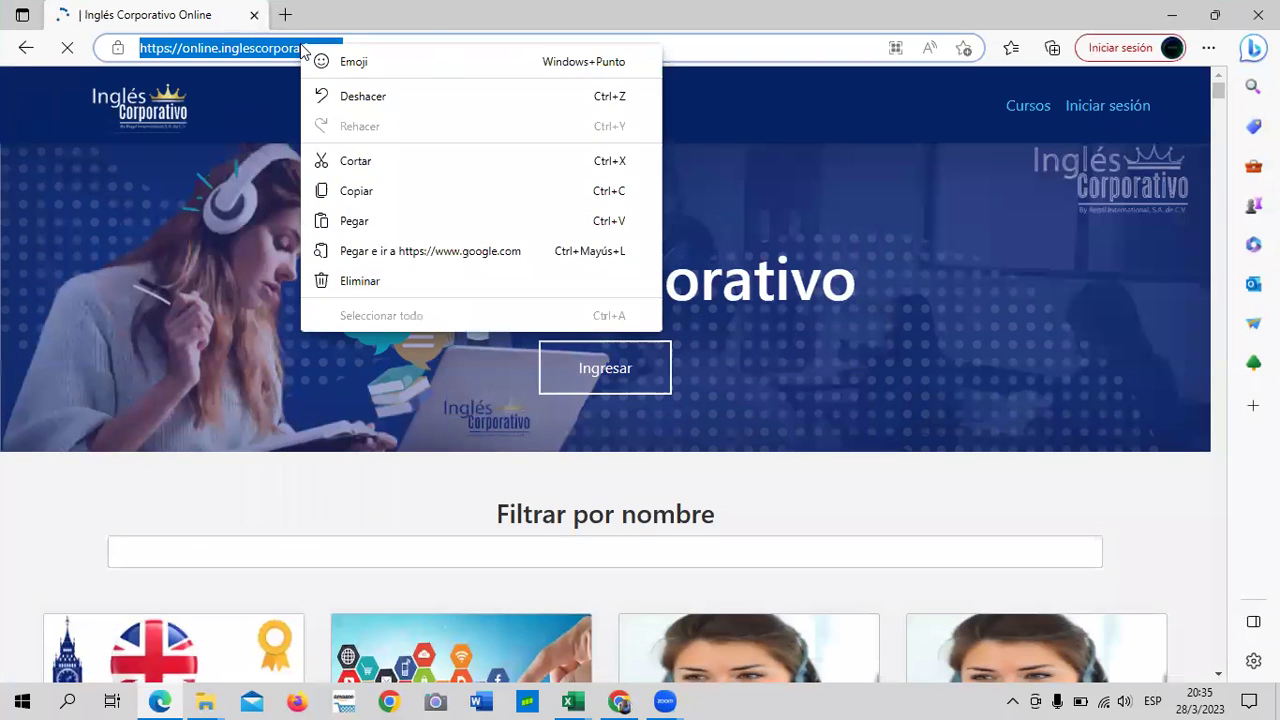
click(410, 192)
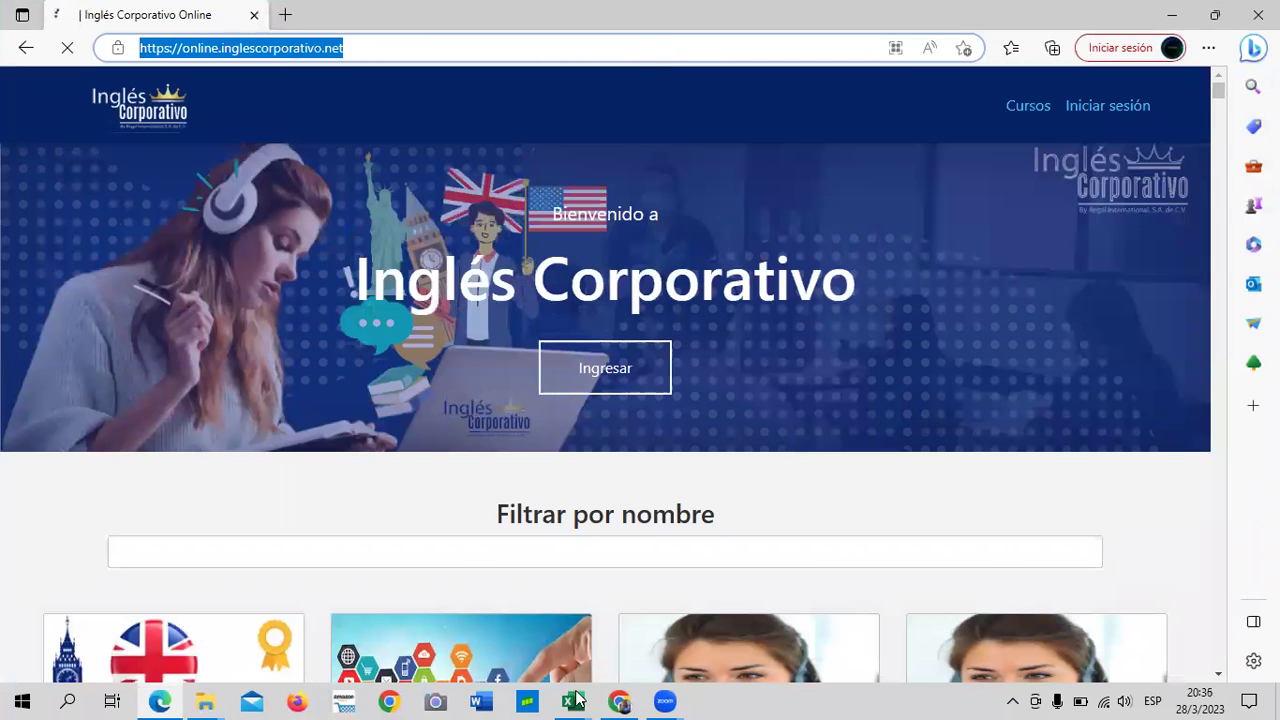
mouse_move(576, 698)
click(474, 634)
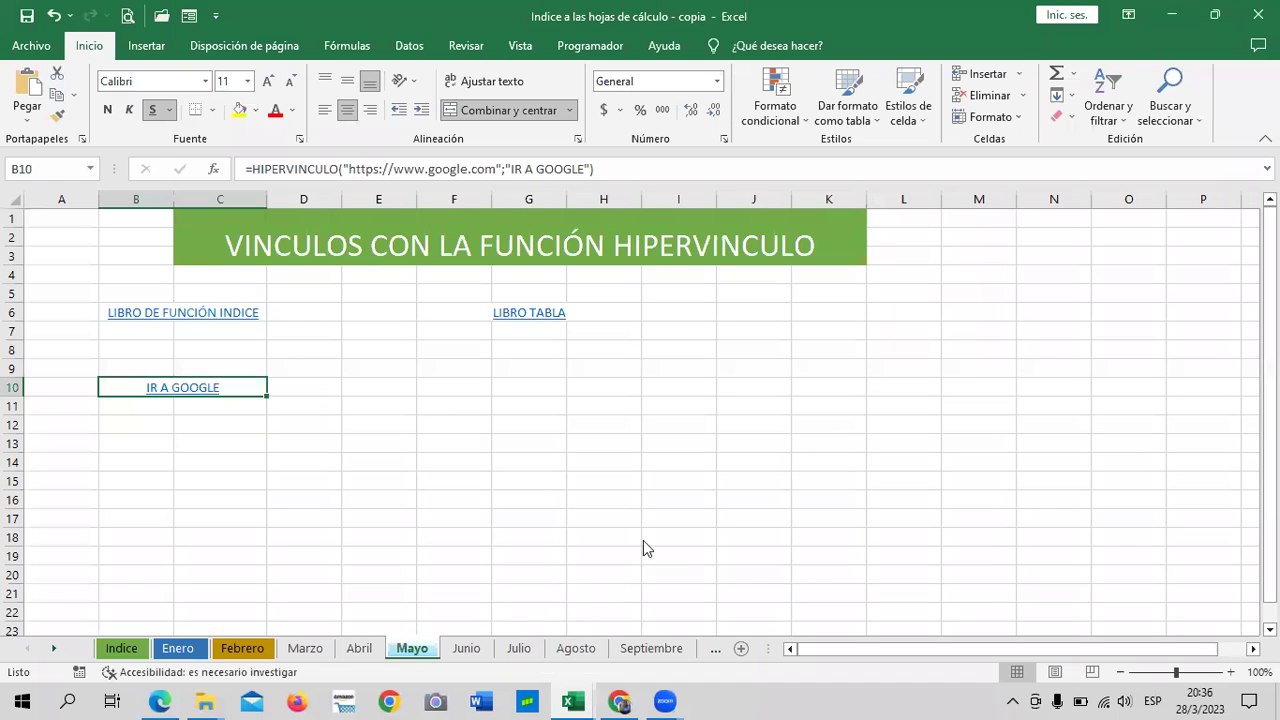
Merge cells F10:H10 into one centred cell.
click(458, 390)
drag(499, 387, 600, 387)
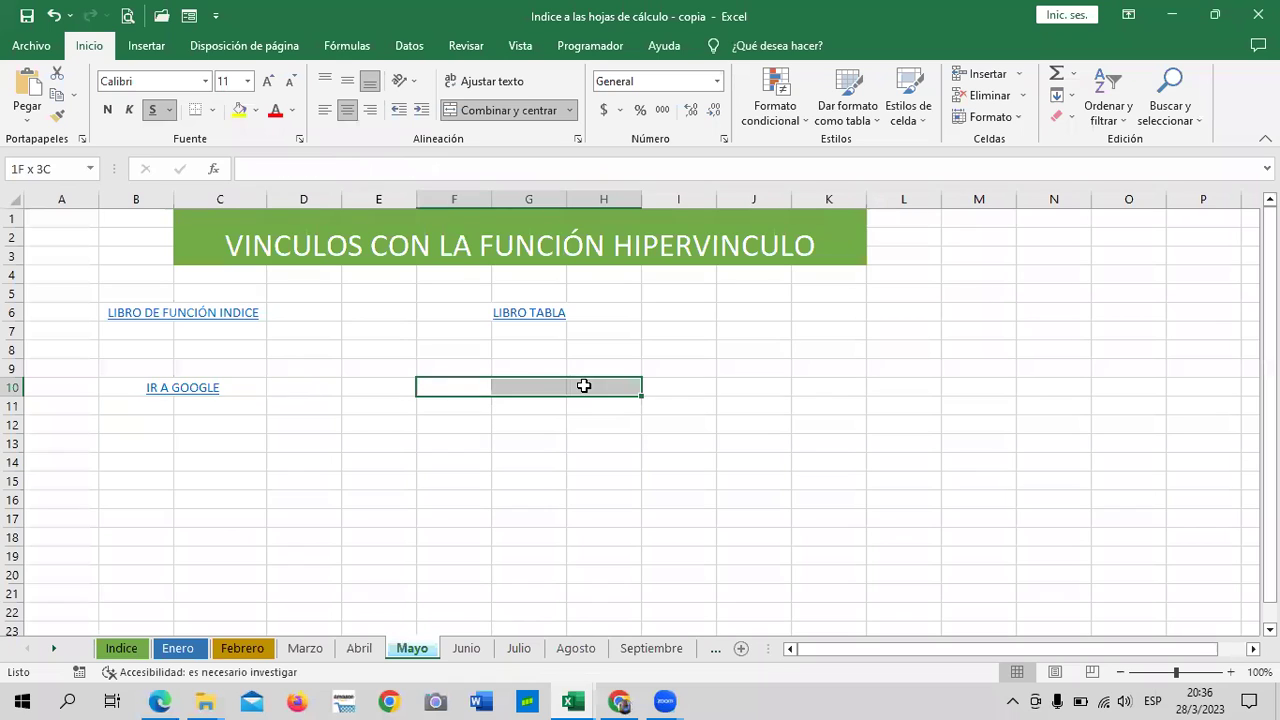
click(530, 110)
text(=H)
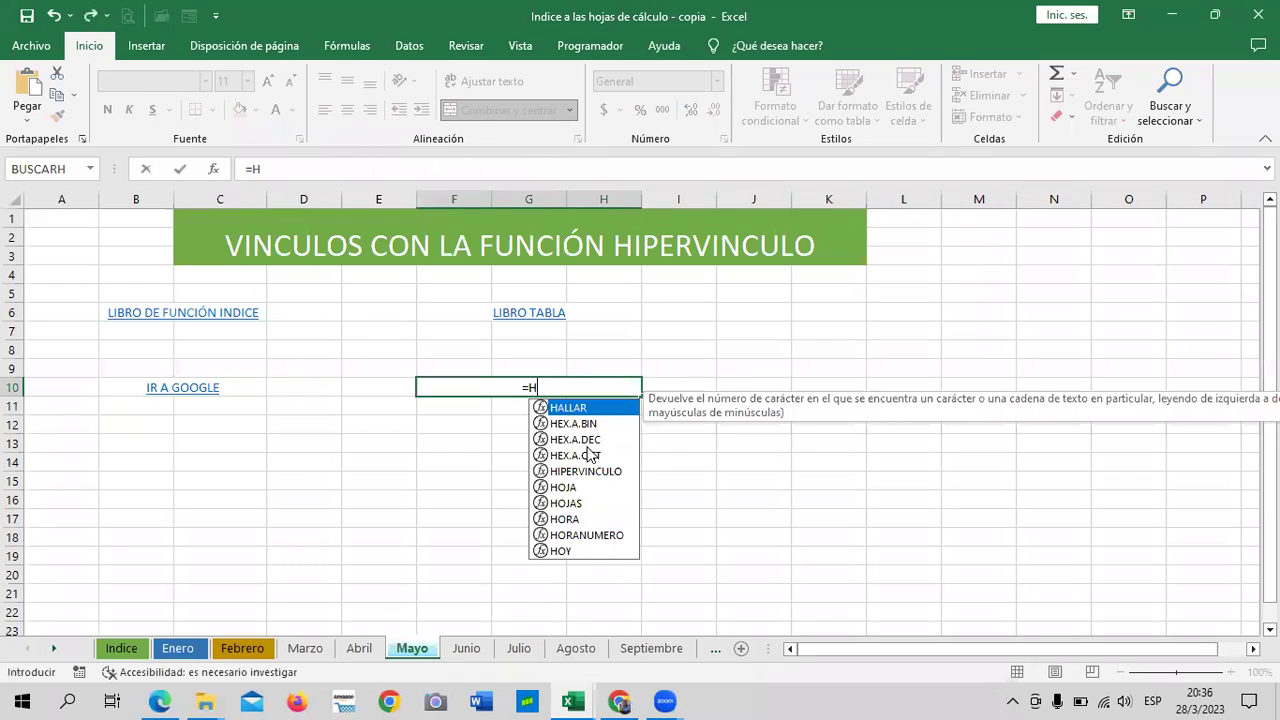
text(I)
double_click(584, 408)
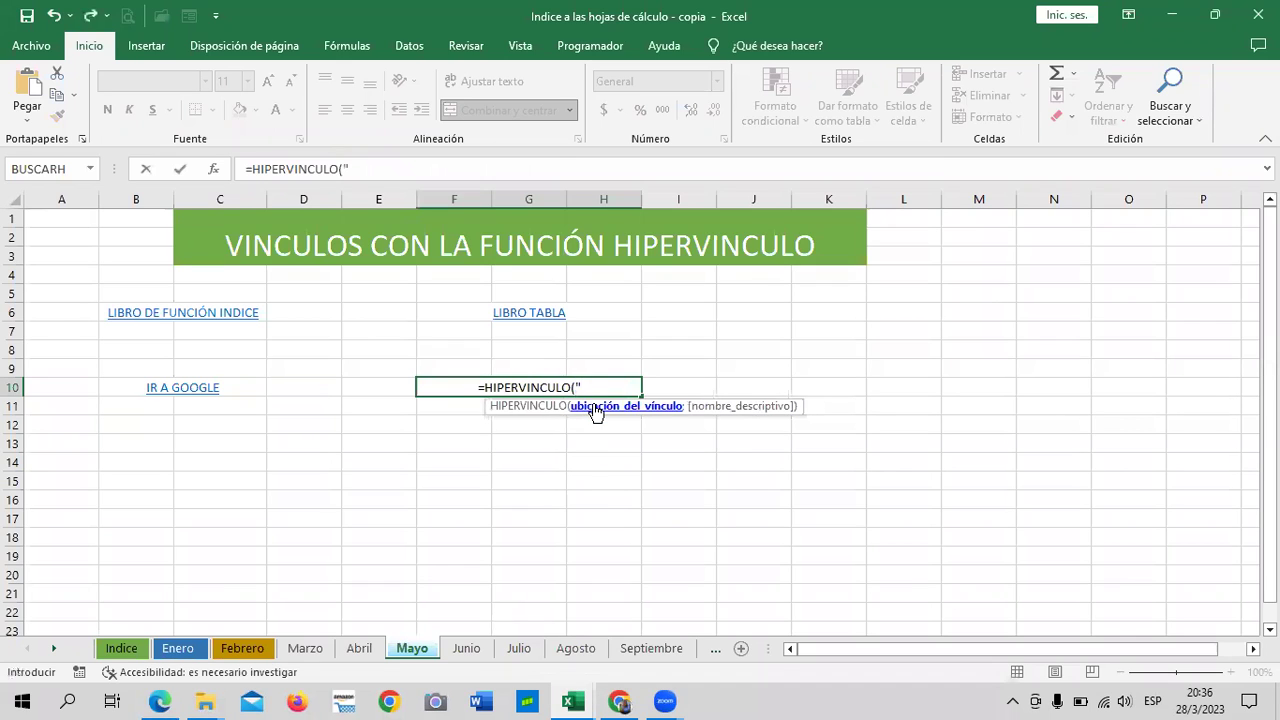
text(https://online.inglescorporativo.net/)
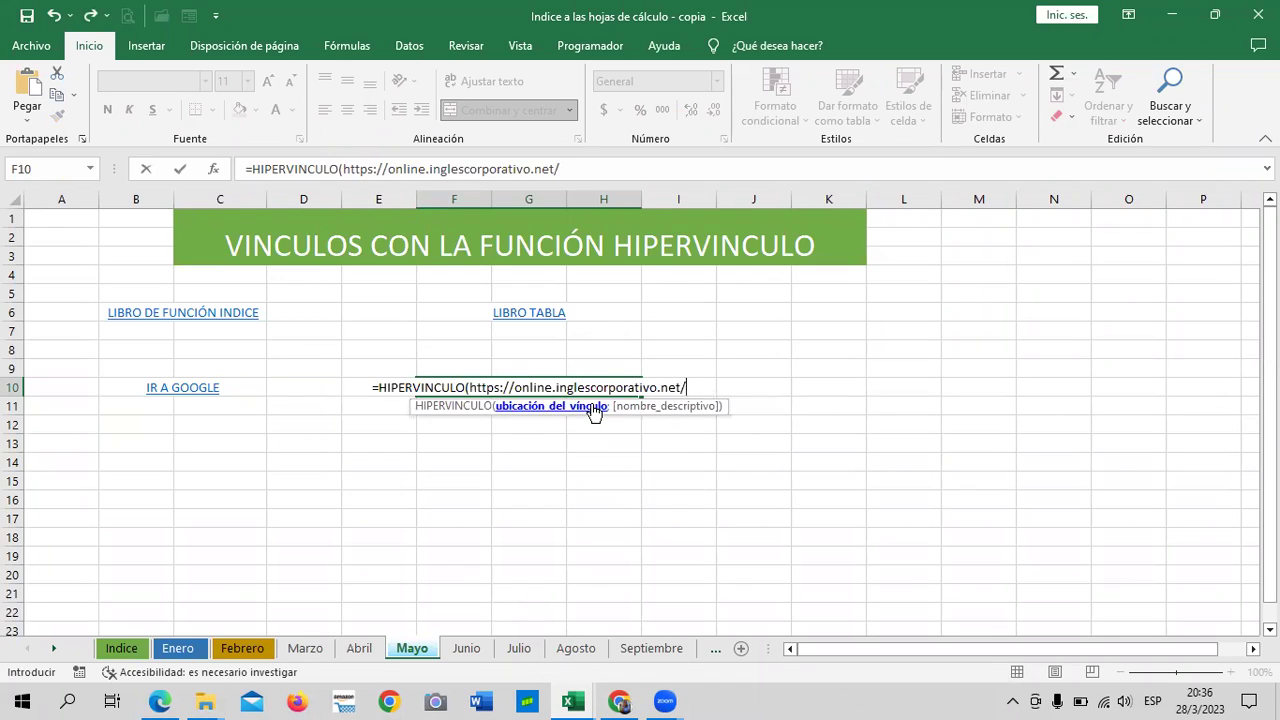
key(BackSpace)
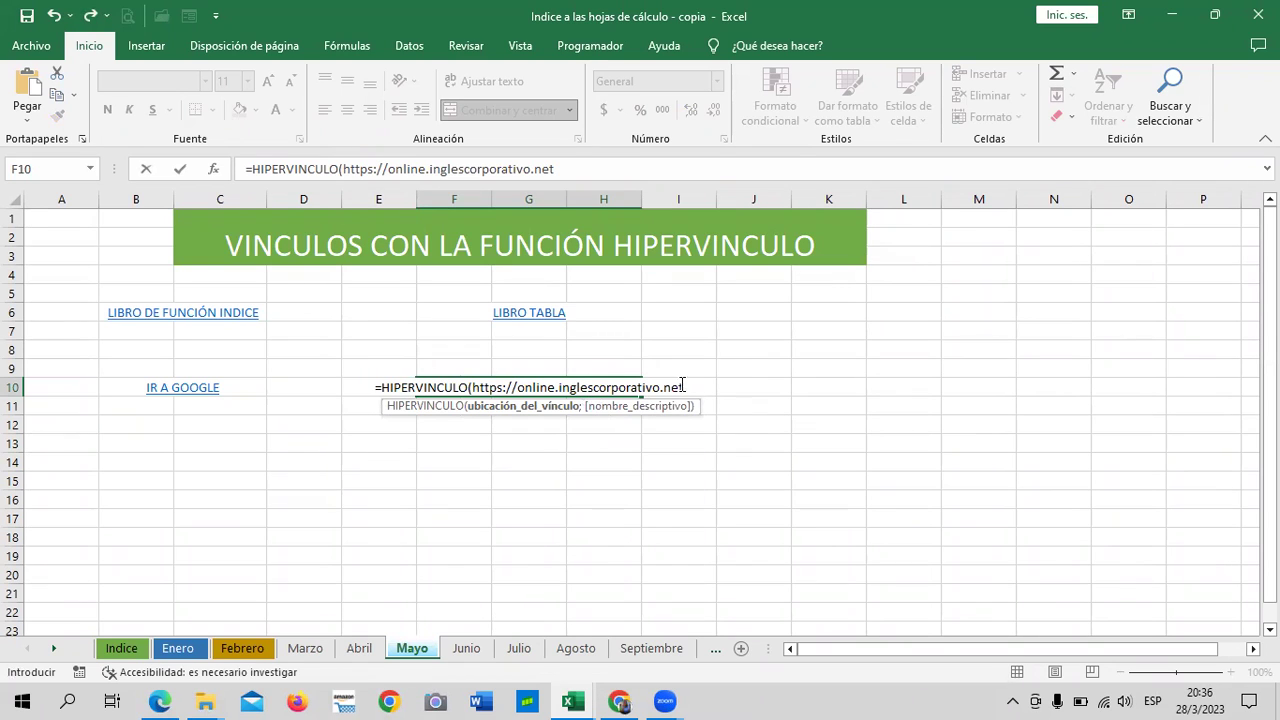
click(470, 387)
text(")
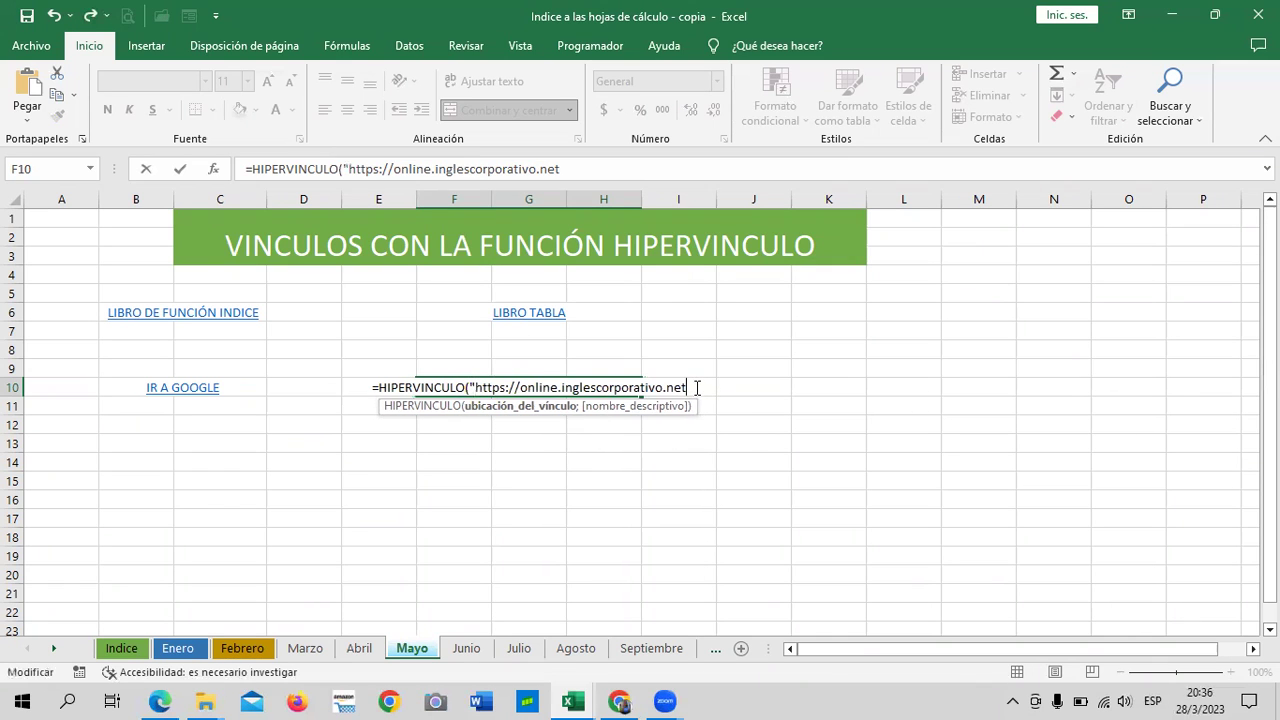
text(")
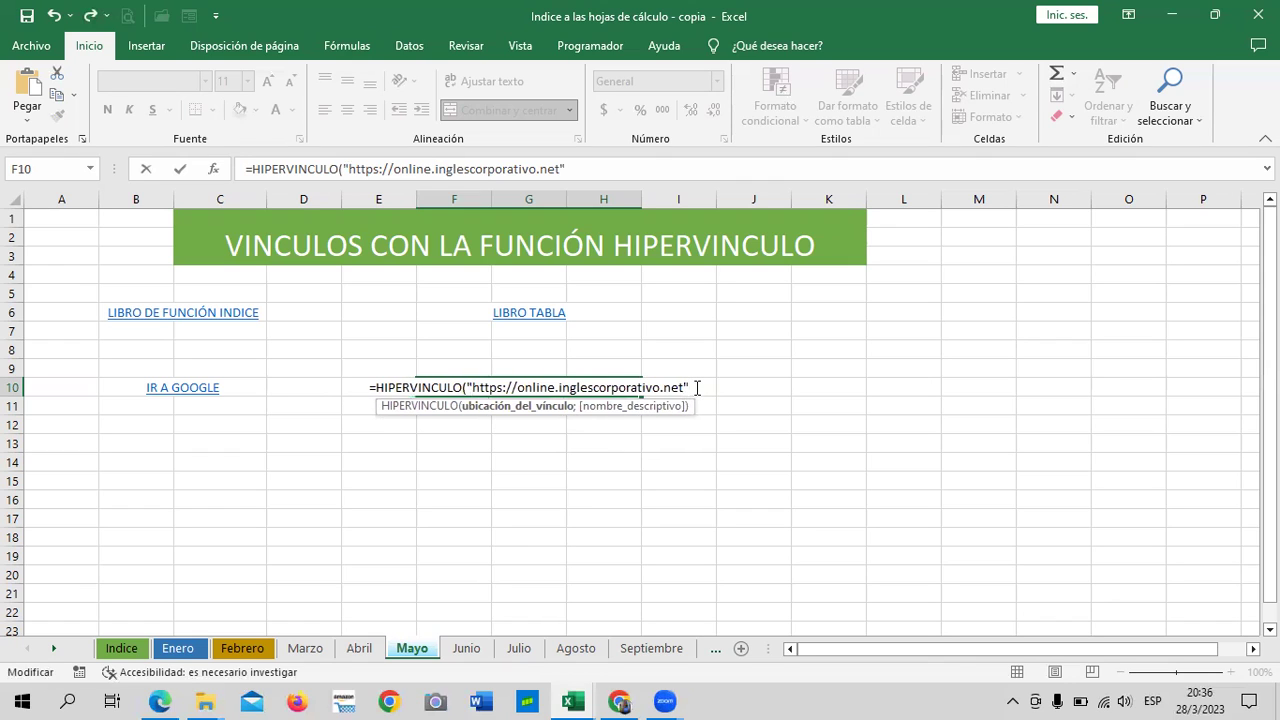
text(;")
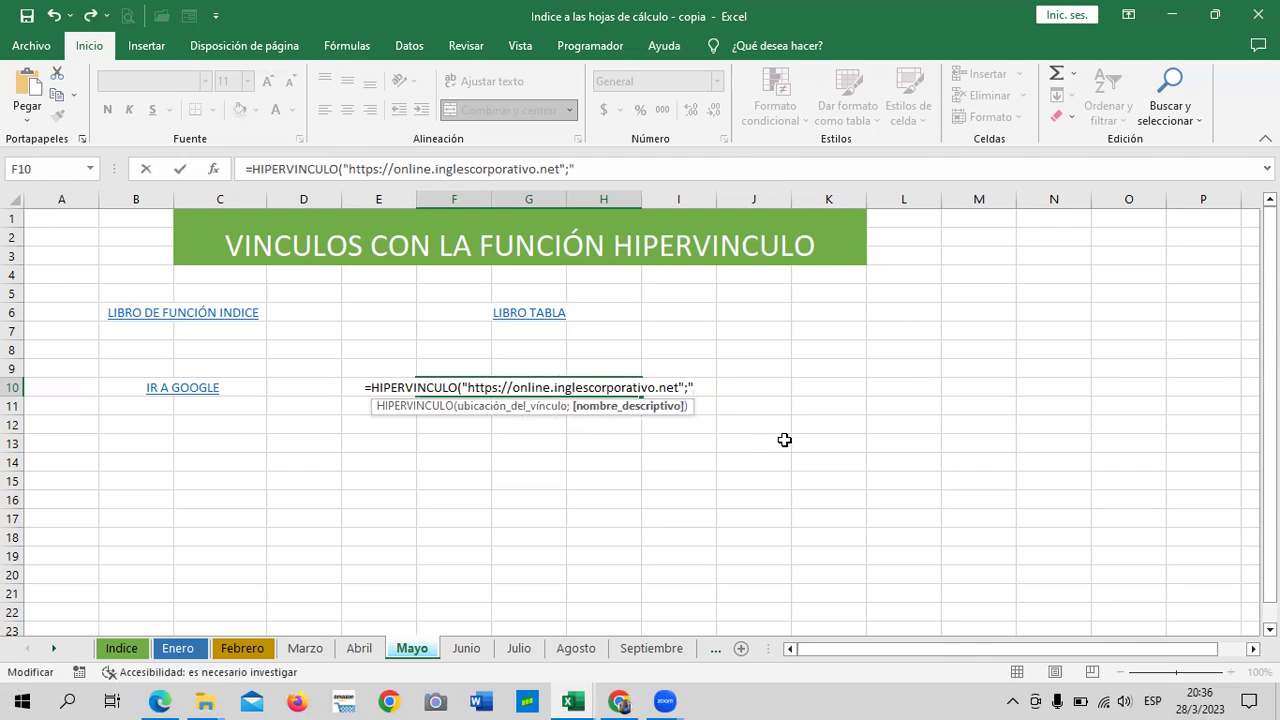
text(INGLES COR)
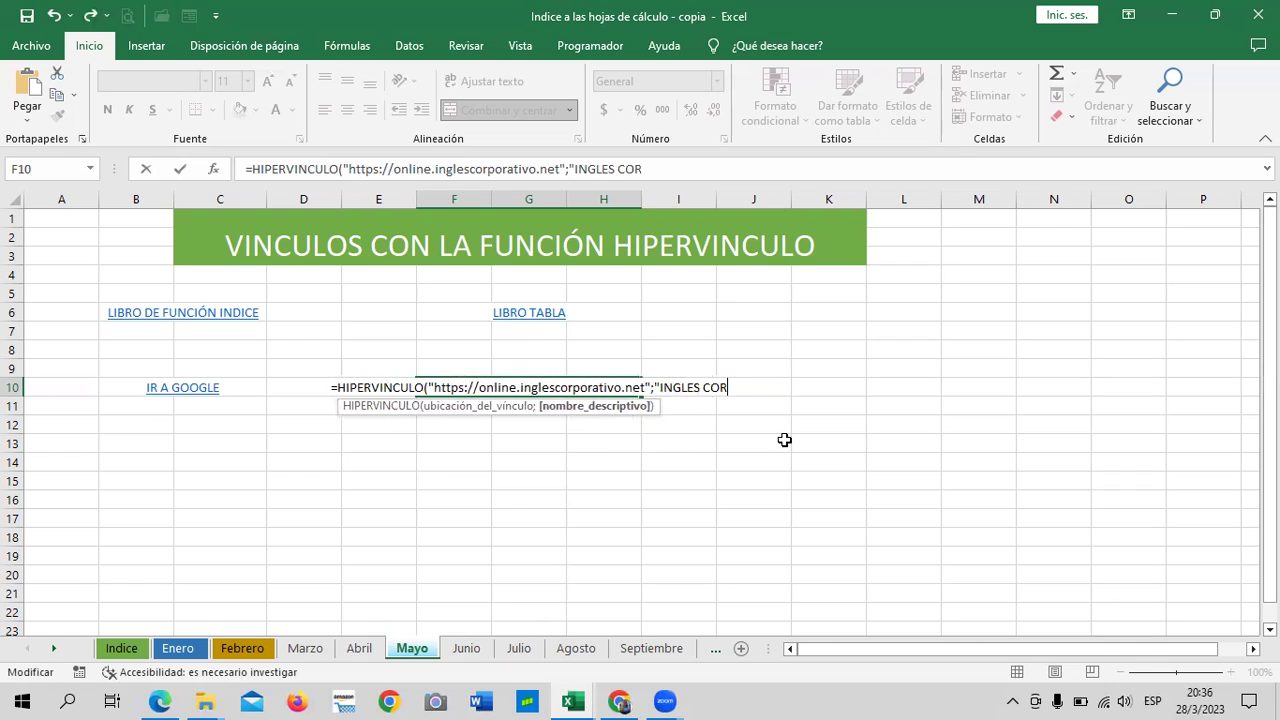
text(PO)
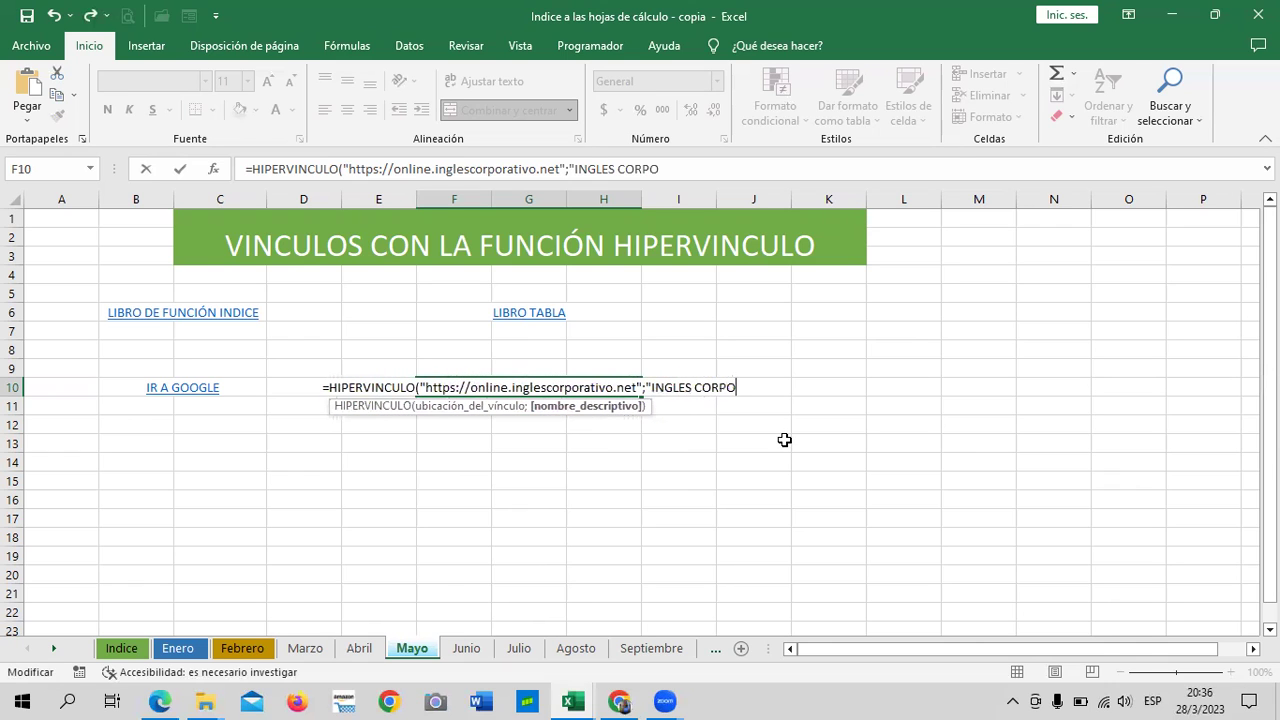
text(RATIVO"))
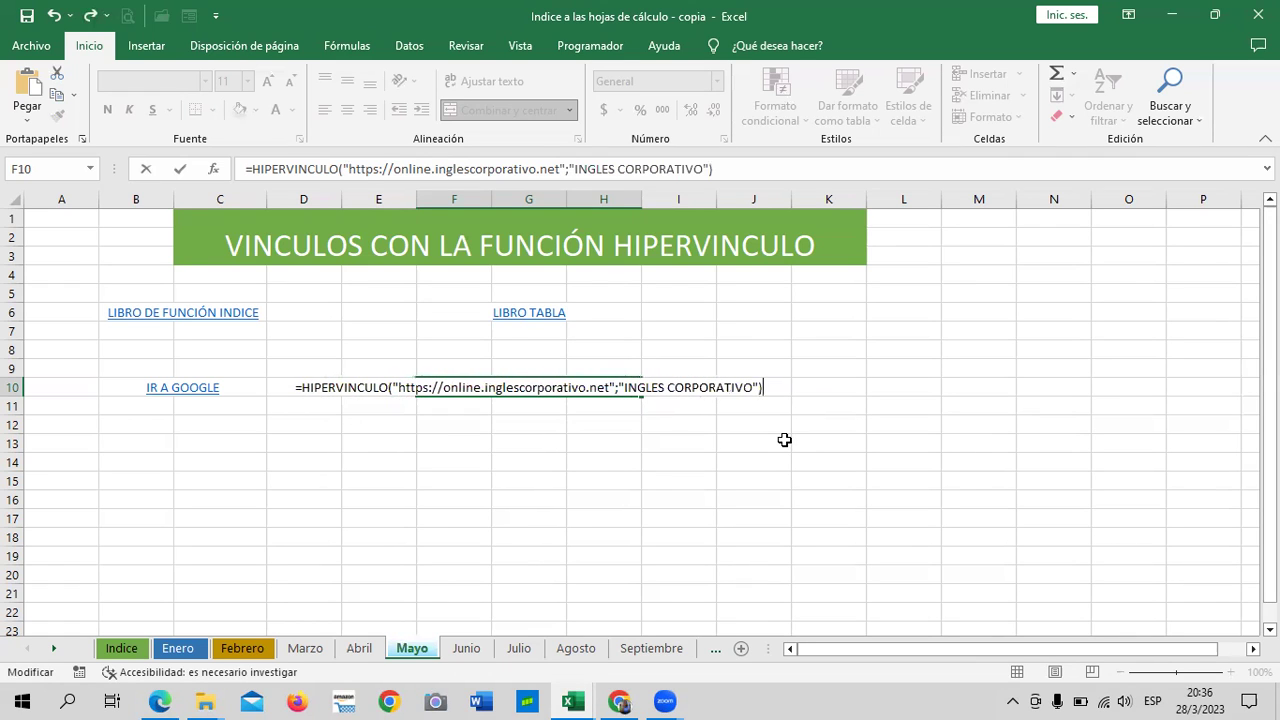
key(Return)
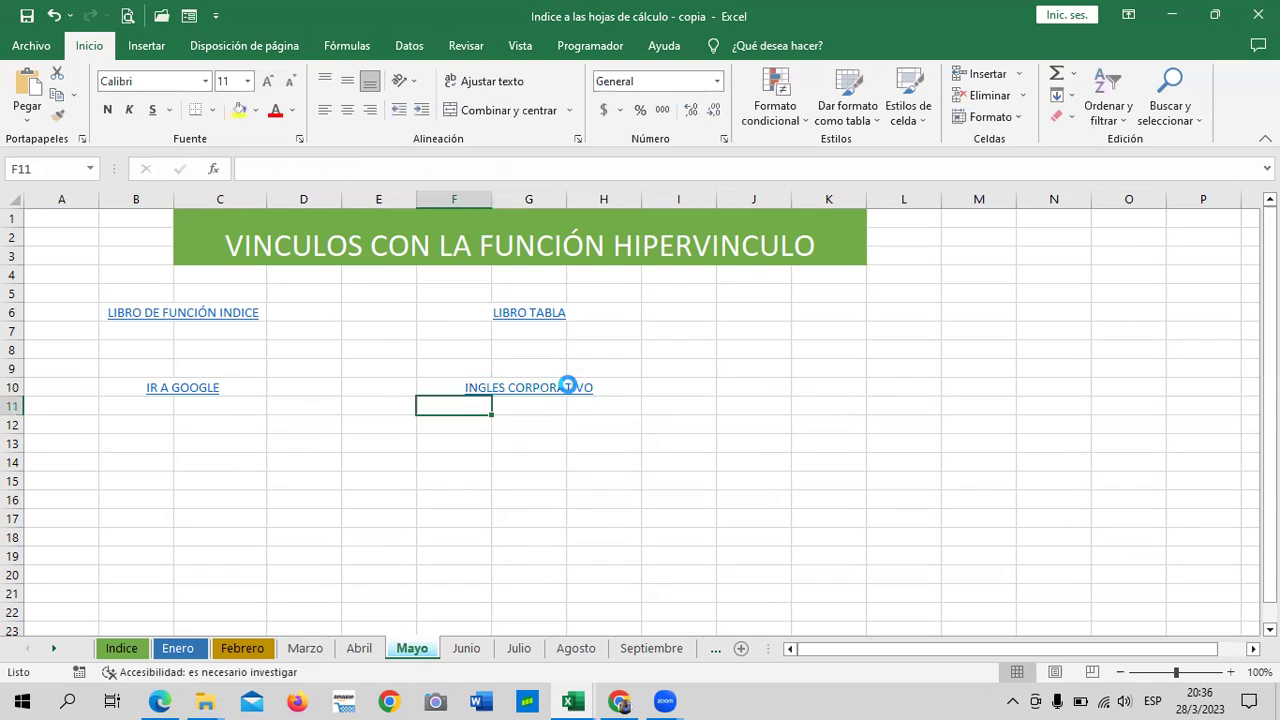
click(572, 388)
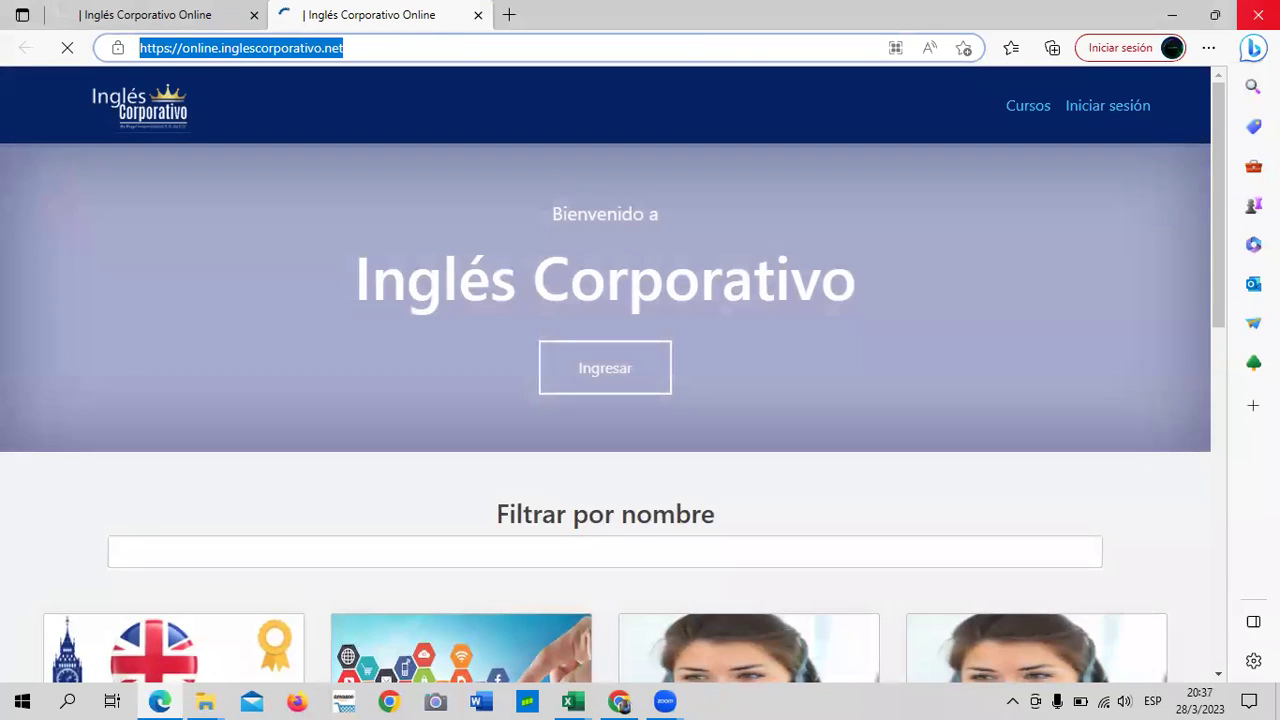
Close the extra Edge window, follow the INGLES CORPORATIVO link again, browse the site, then minimize Edge.
click(165, 12)
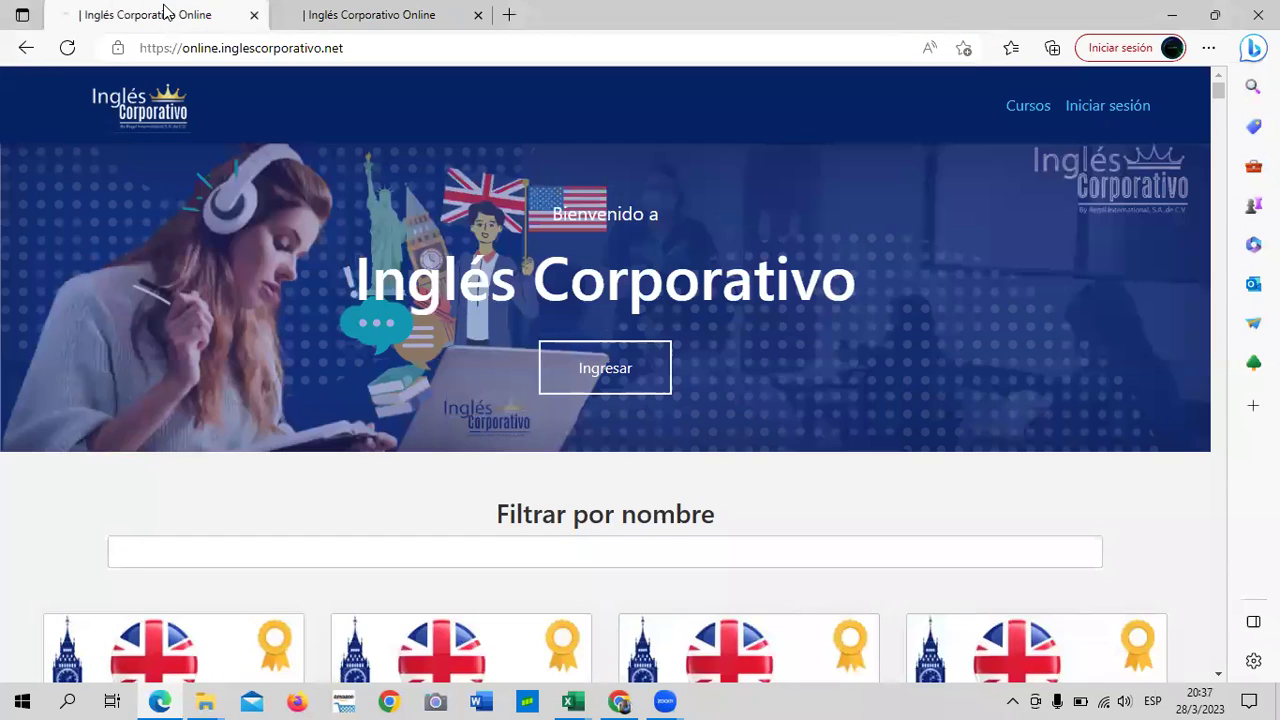
click(1258, 15)
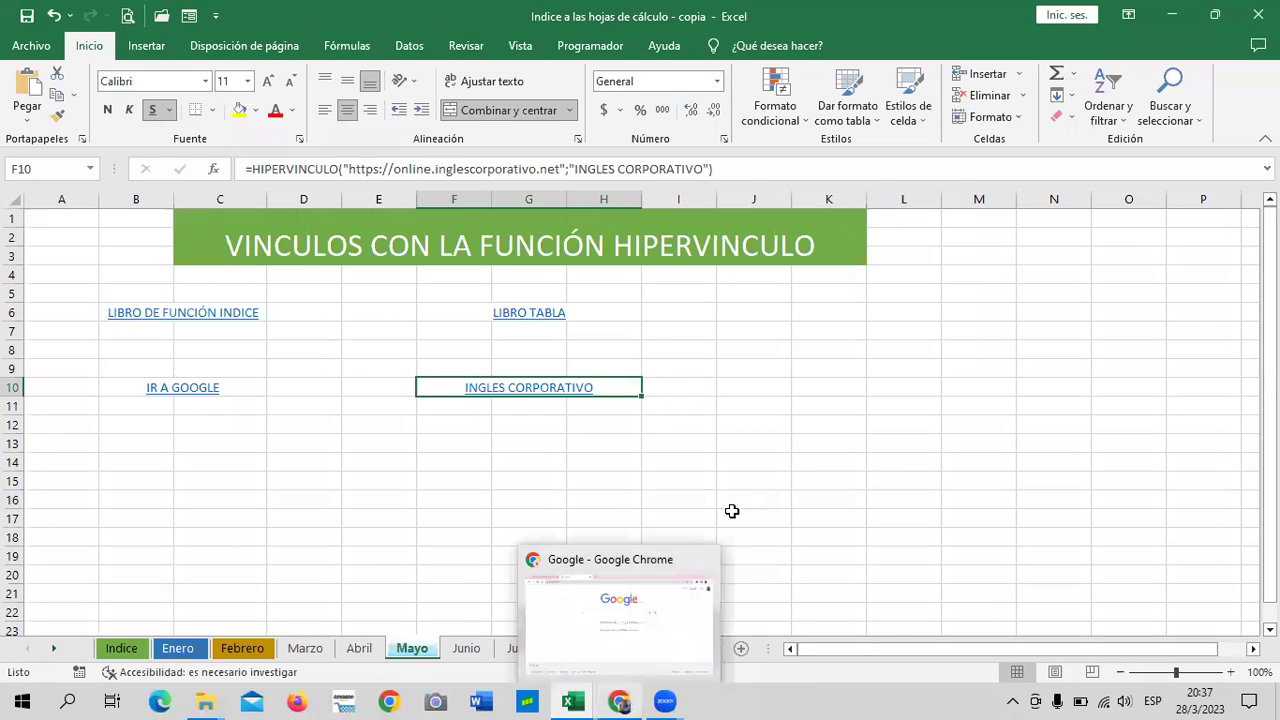
click(752, 481)
click(541, 393)
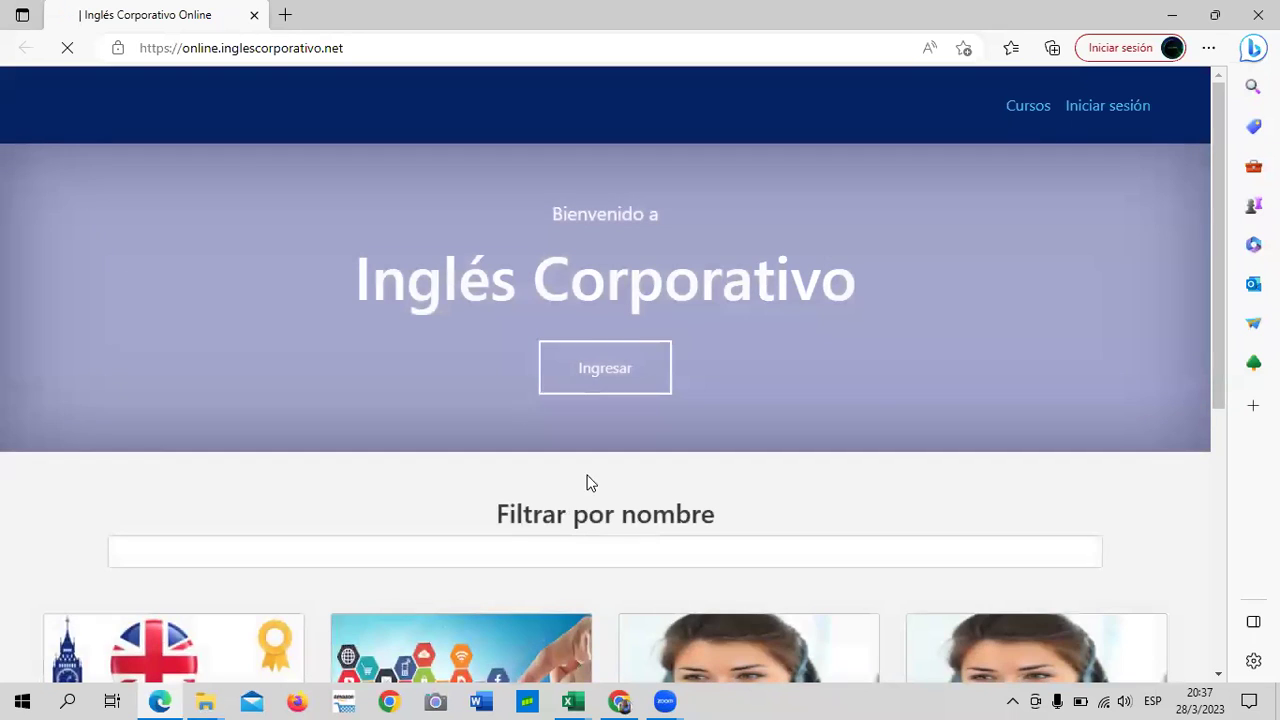
scroll(500, 385, down, 5)
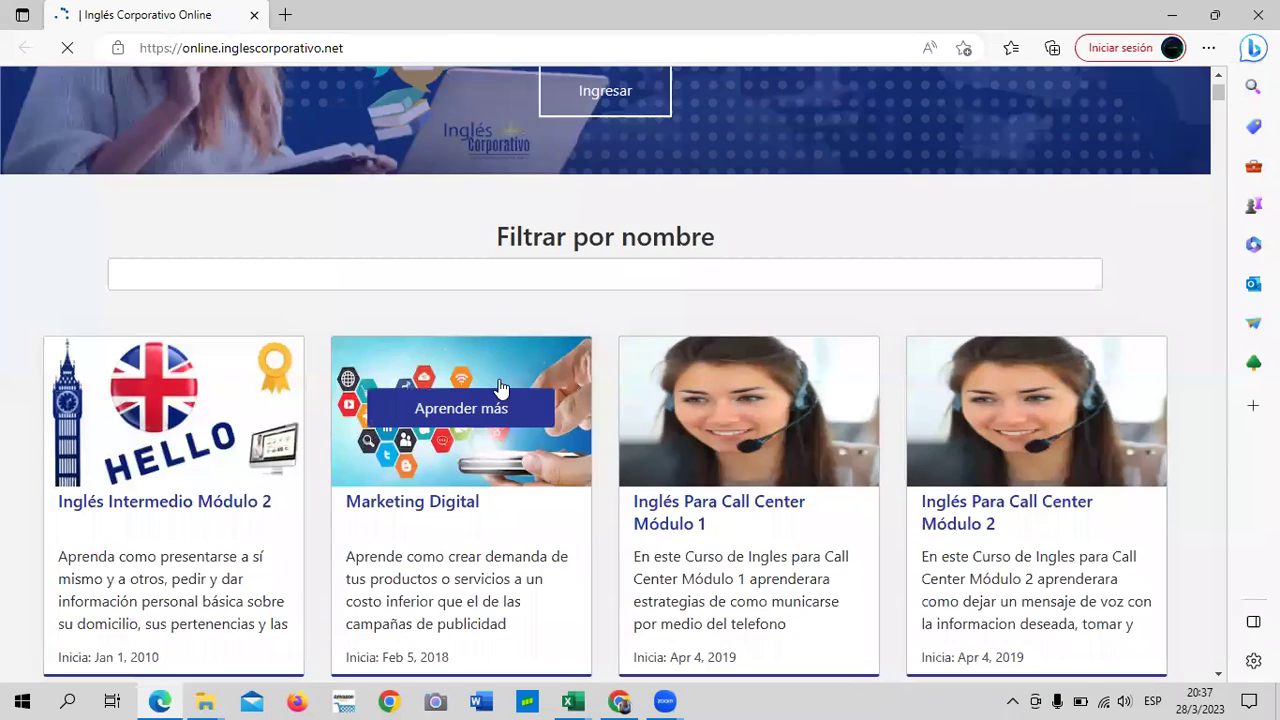
scroll(500, 385, up, 4)
scroll(502, 375, up, 2)
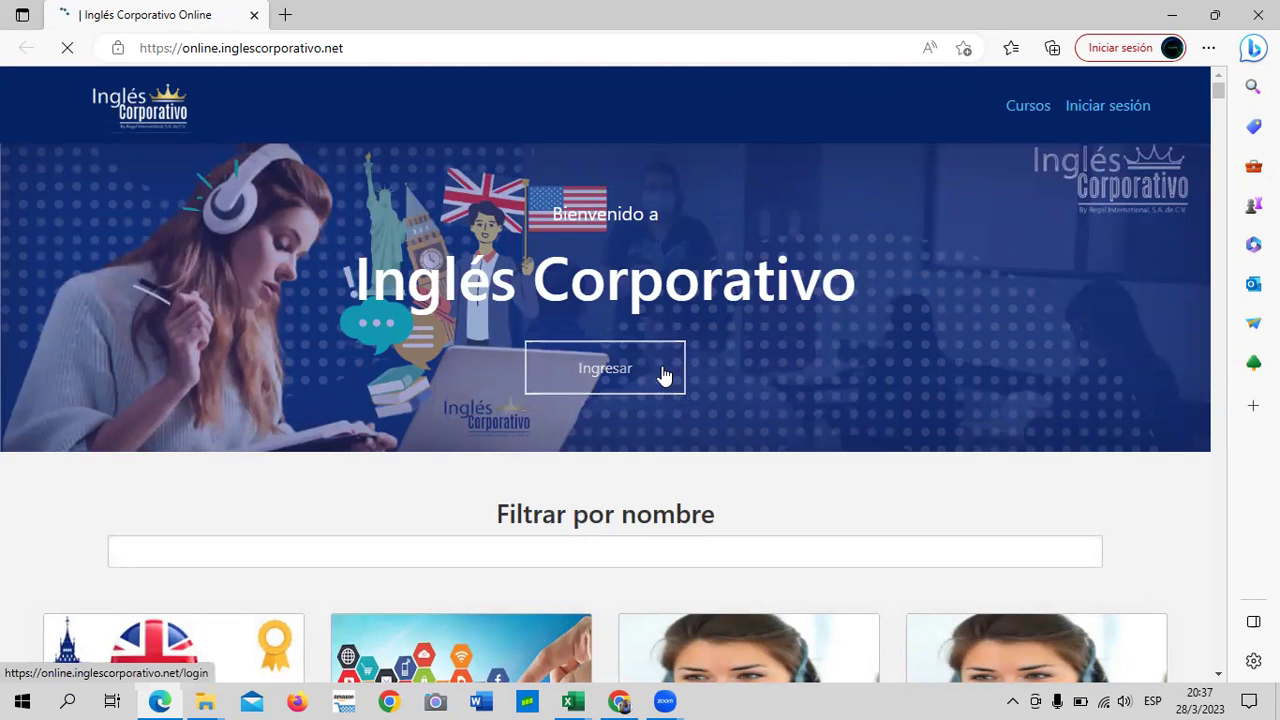
click(1175, 15)
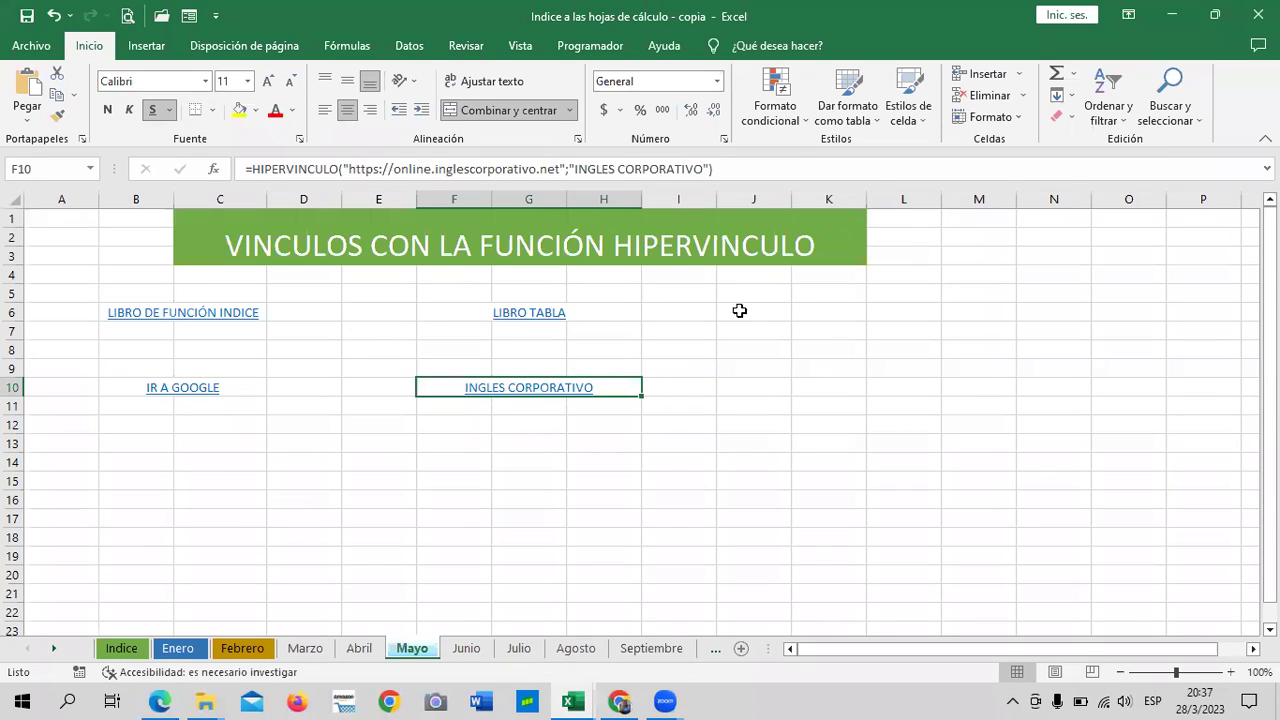
click(732, 389)
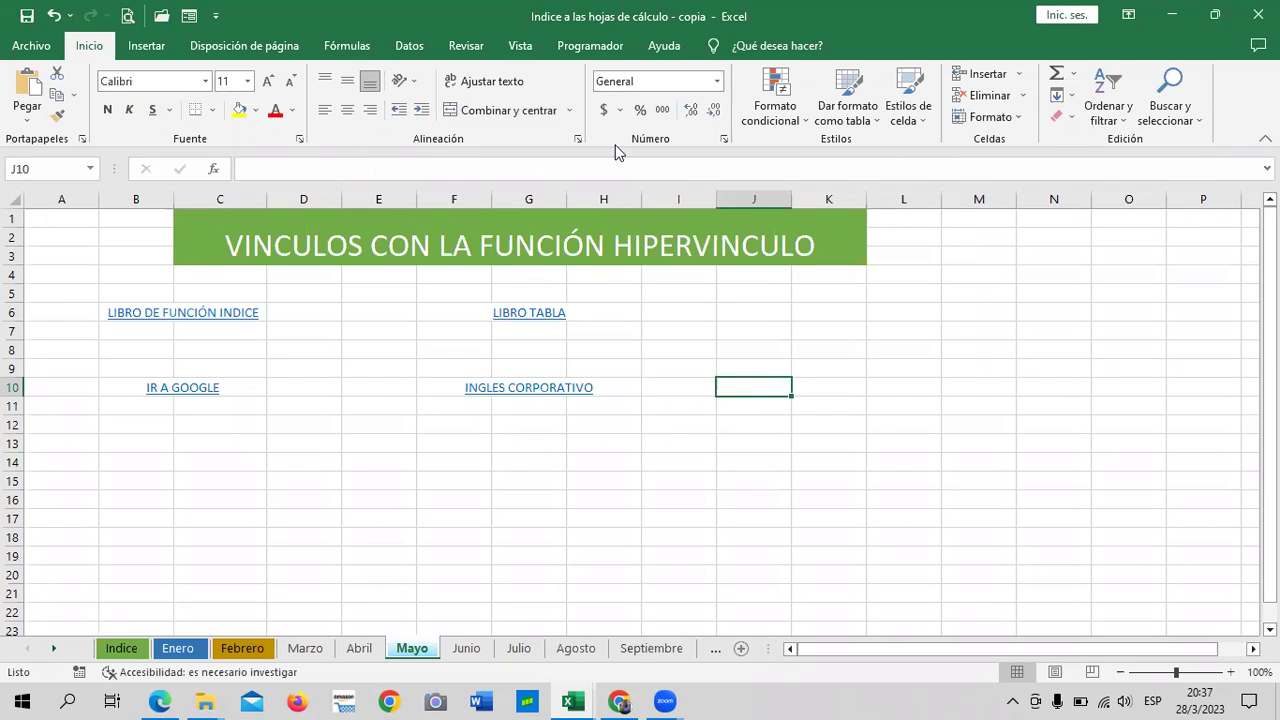
click(712, 297)
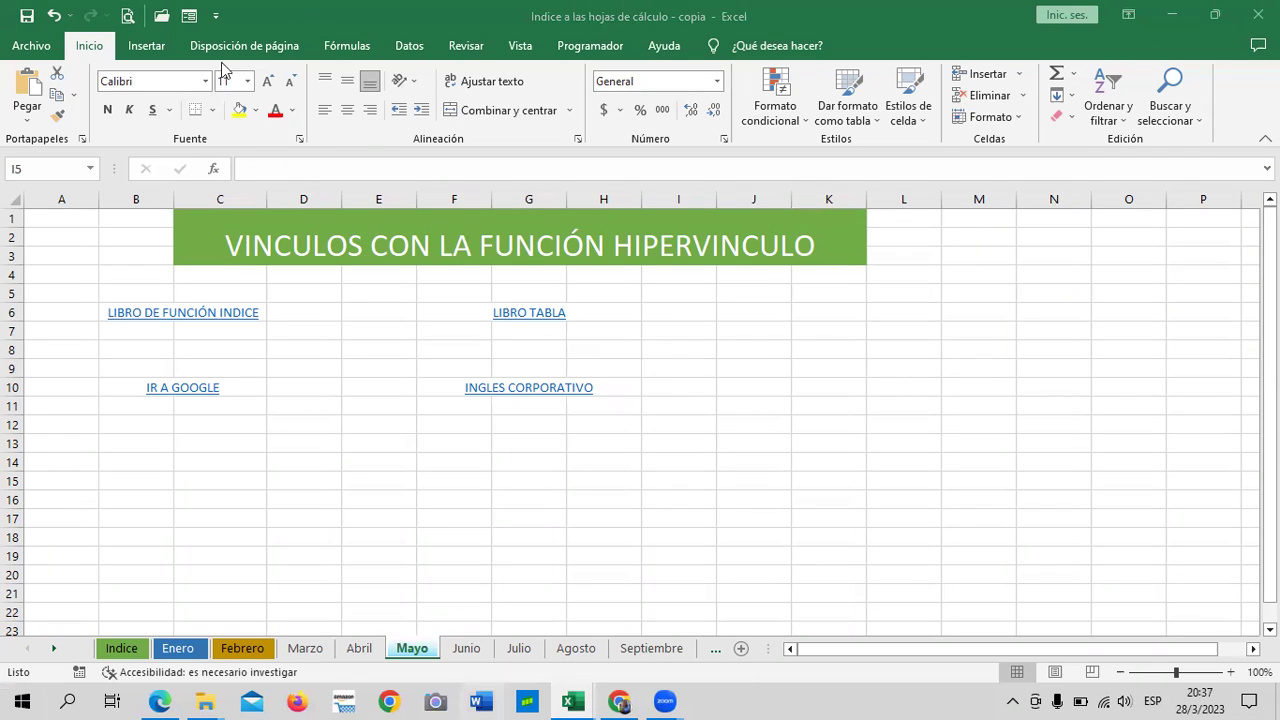
click(541, 317)
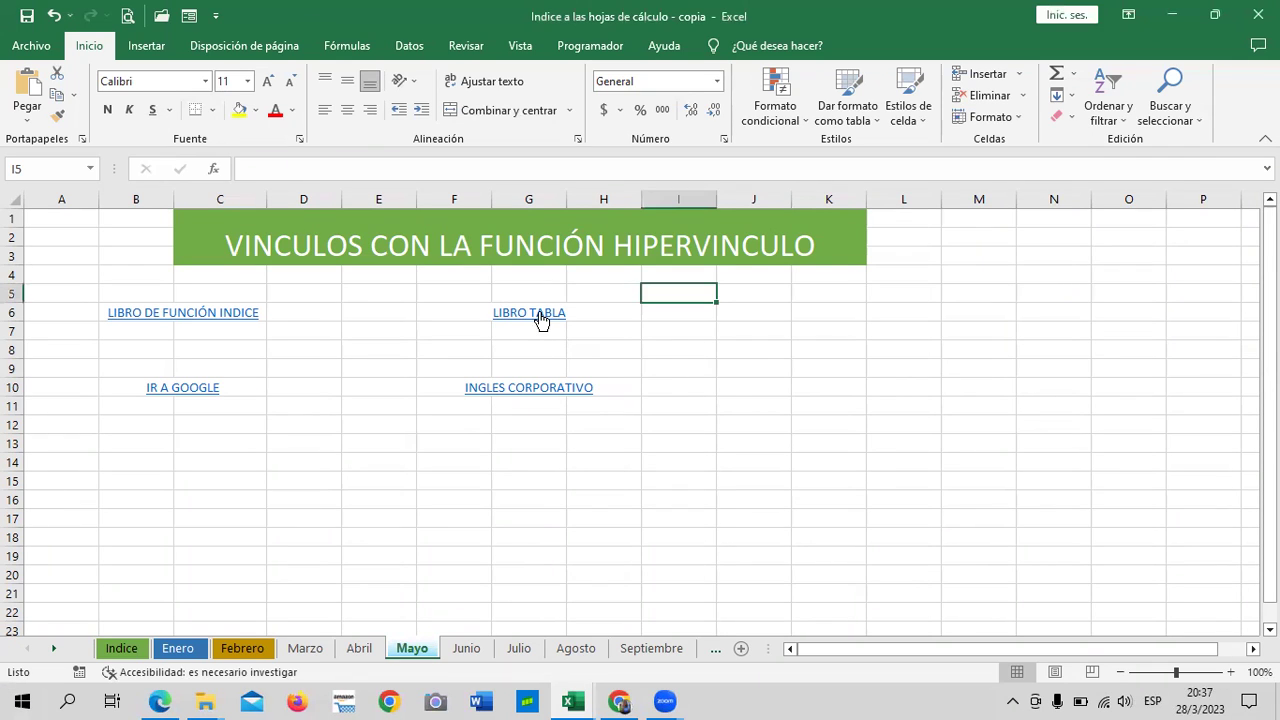
click(537, 316)
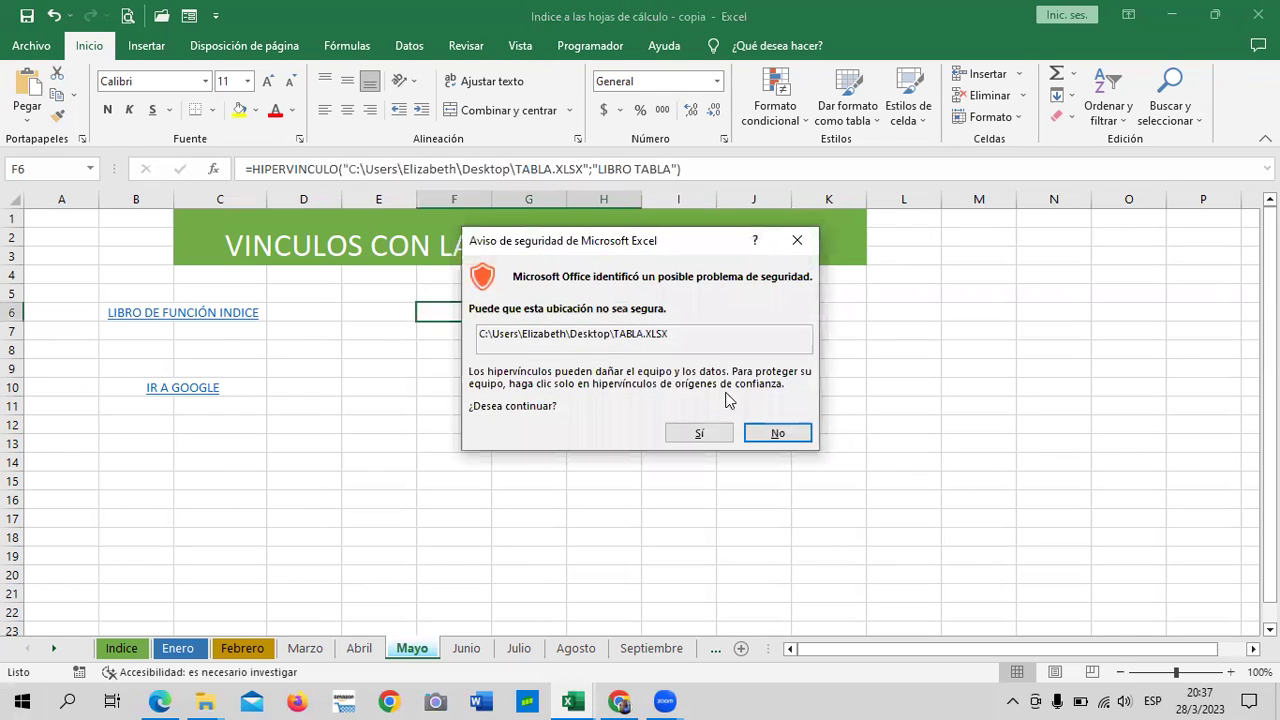
click(787, 434)
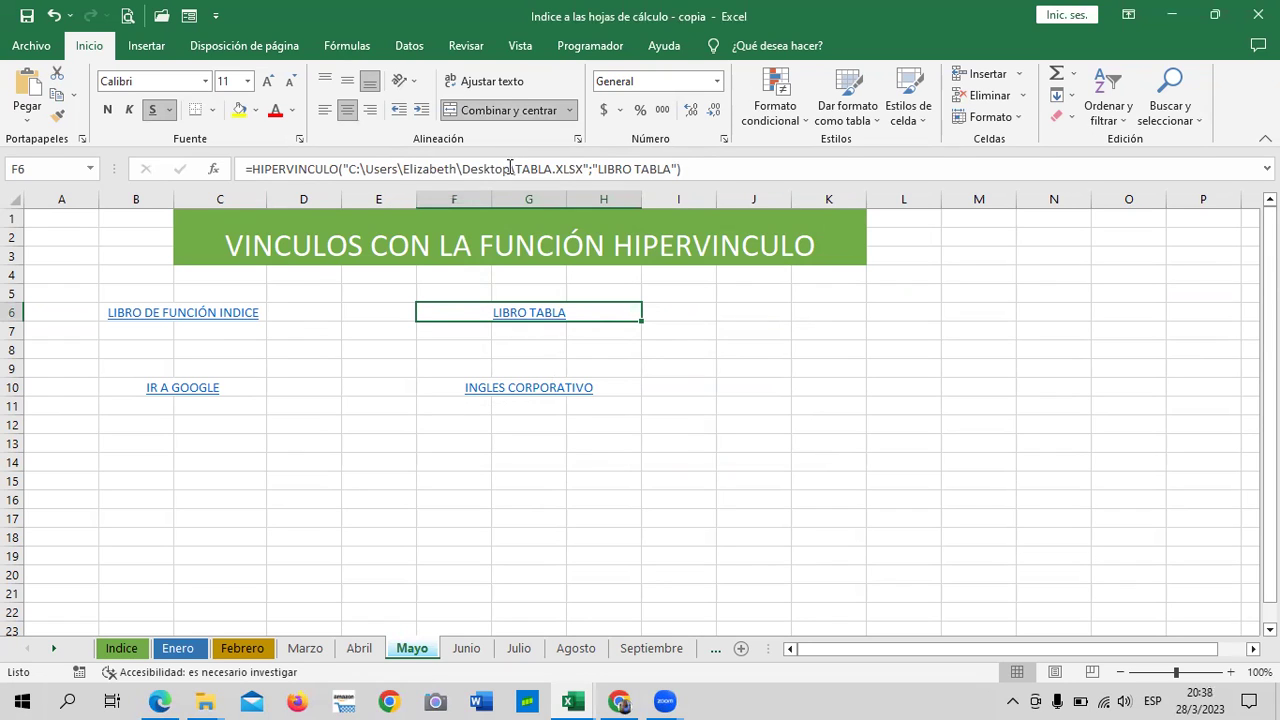
drag(830, 312, 970, 310)
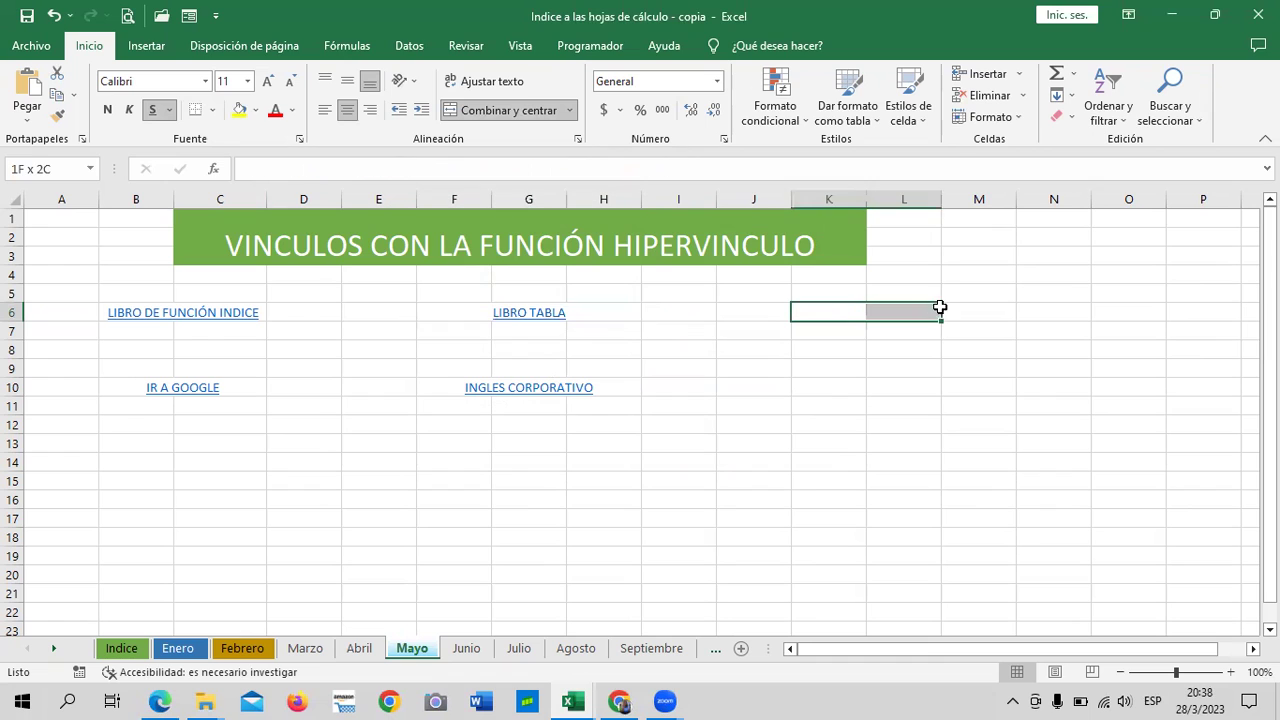
Merge K6:M6 and begin =HIPERVINCULO(" in it via the =HI autocomplete.
click(465, 110)
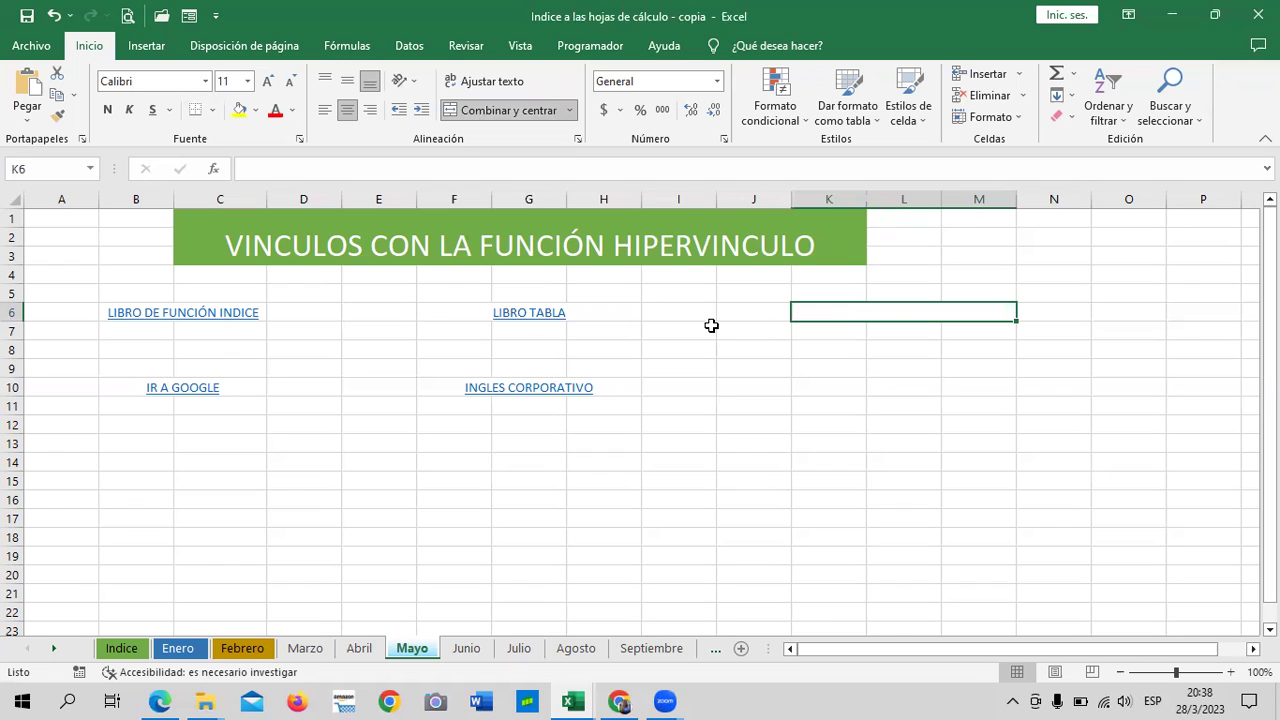
text(=)
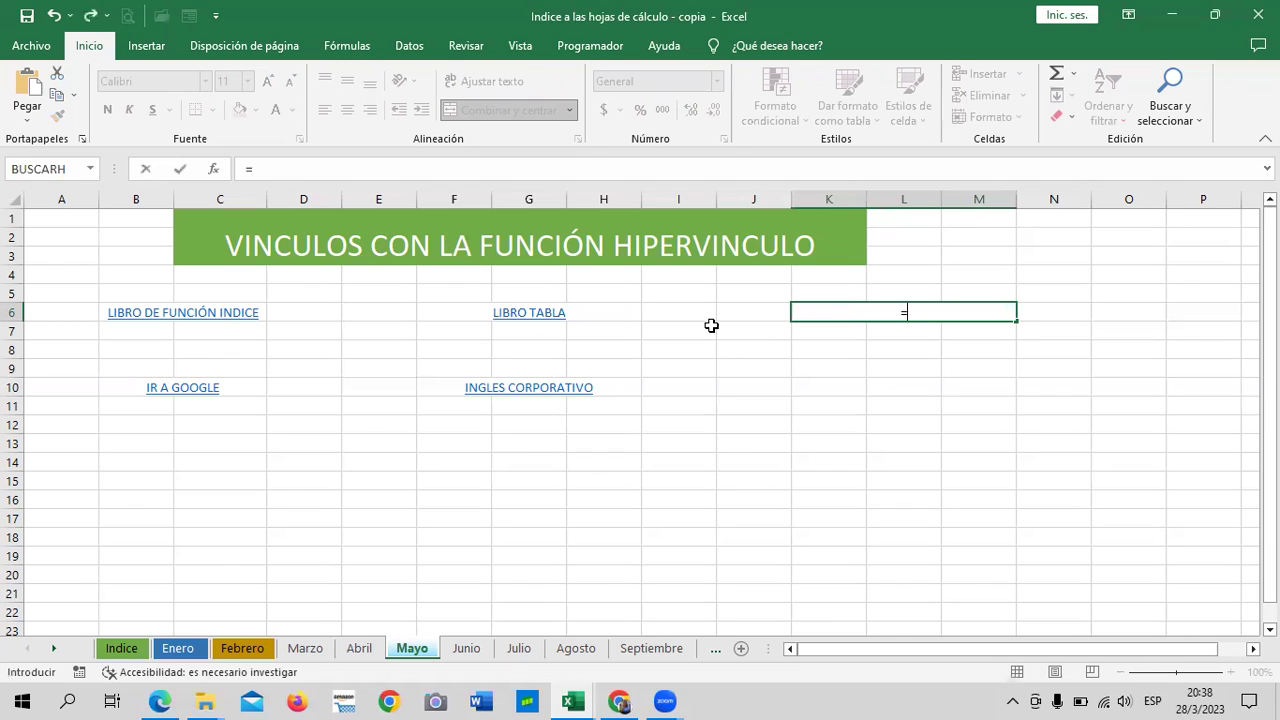
text(HI)
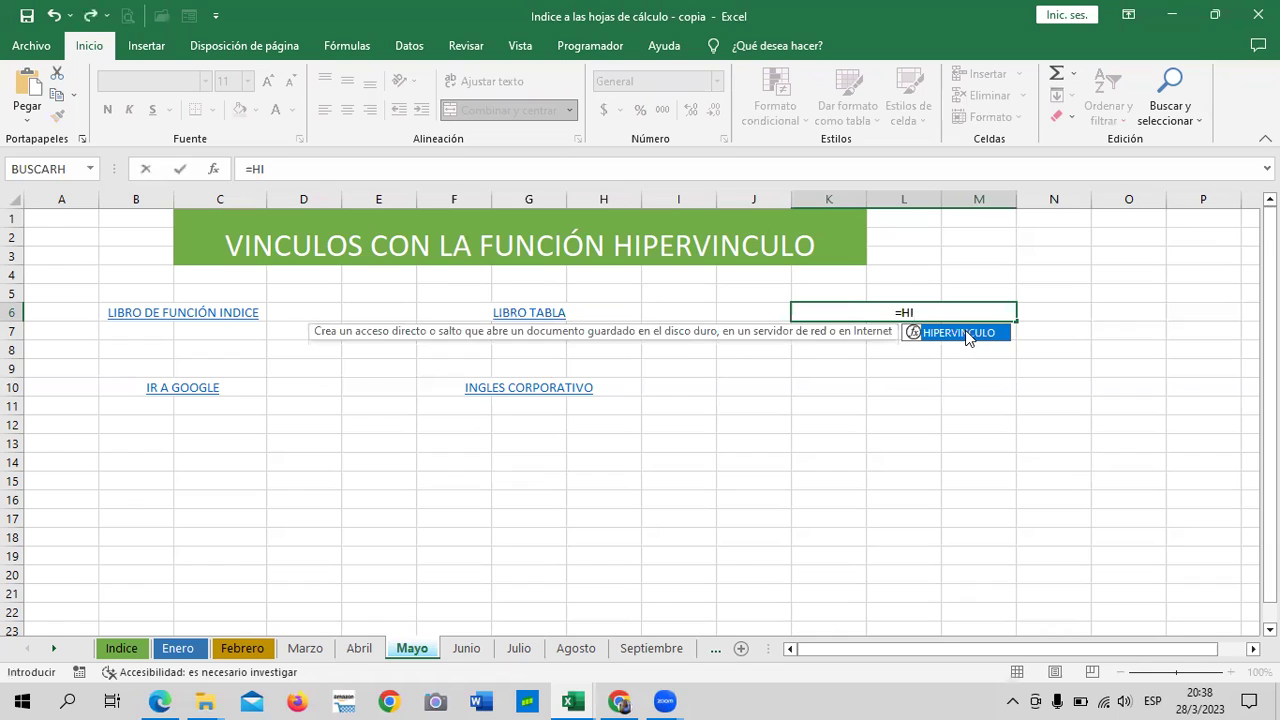
double_click(966, 334)
text(")
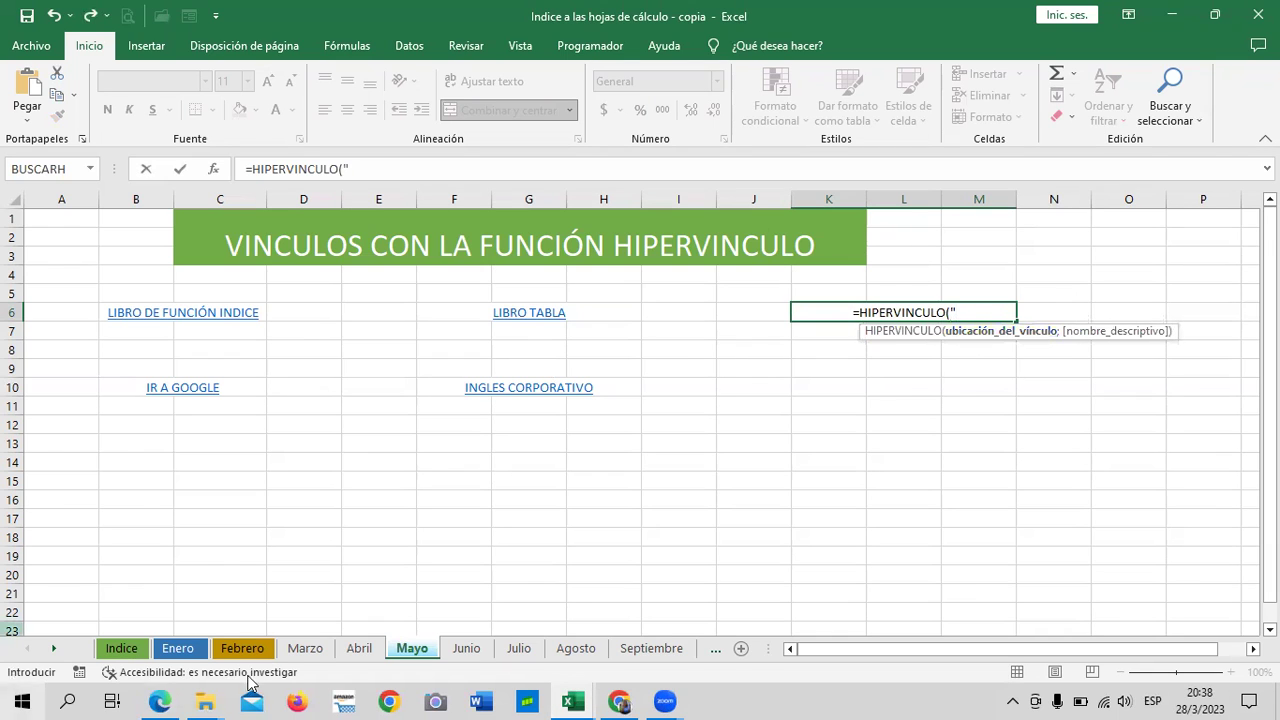
In the course folder, view the INDICE presentation's properties, then close them.
mouse_move(205, 697)
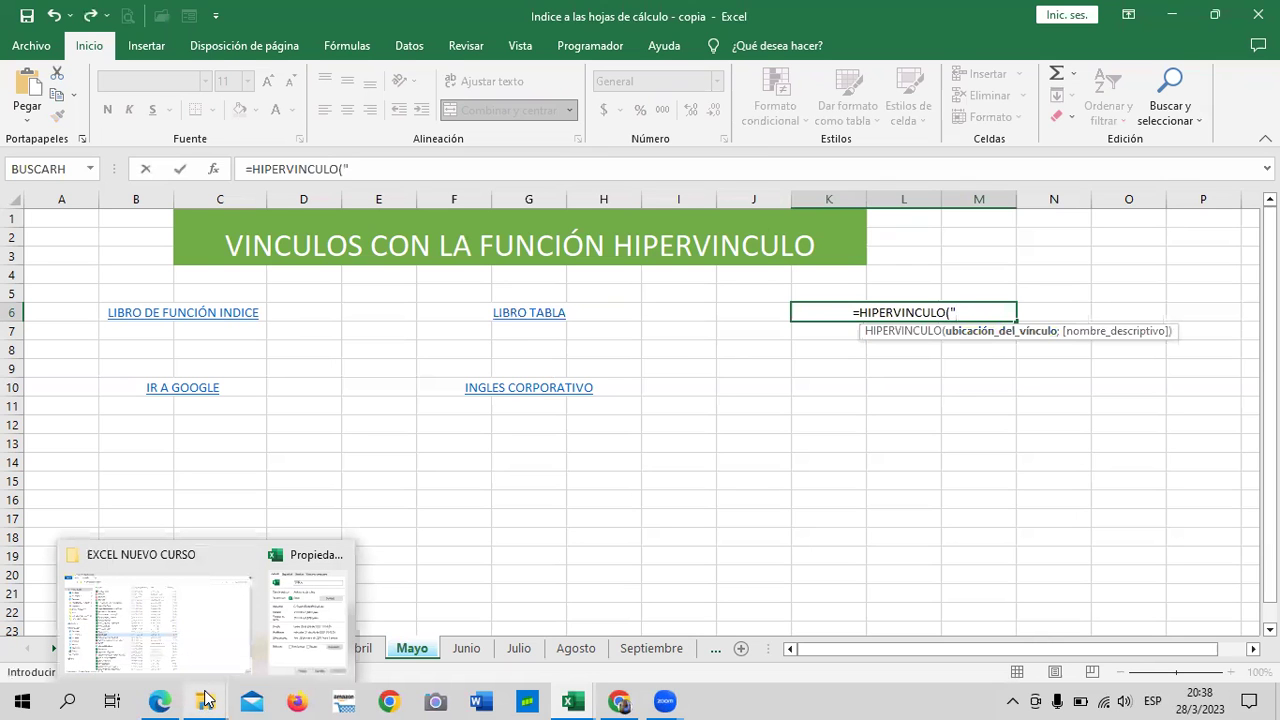
click(206, 623)
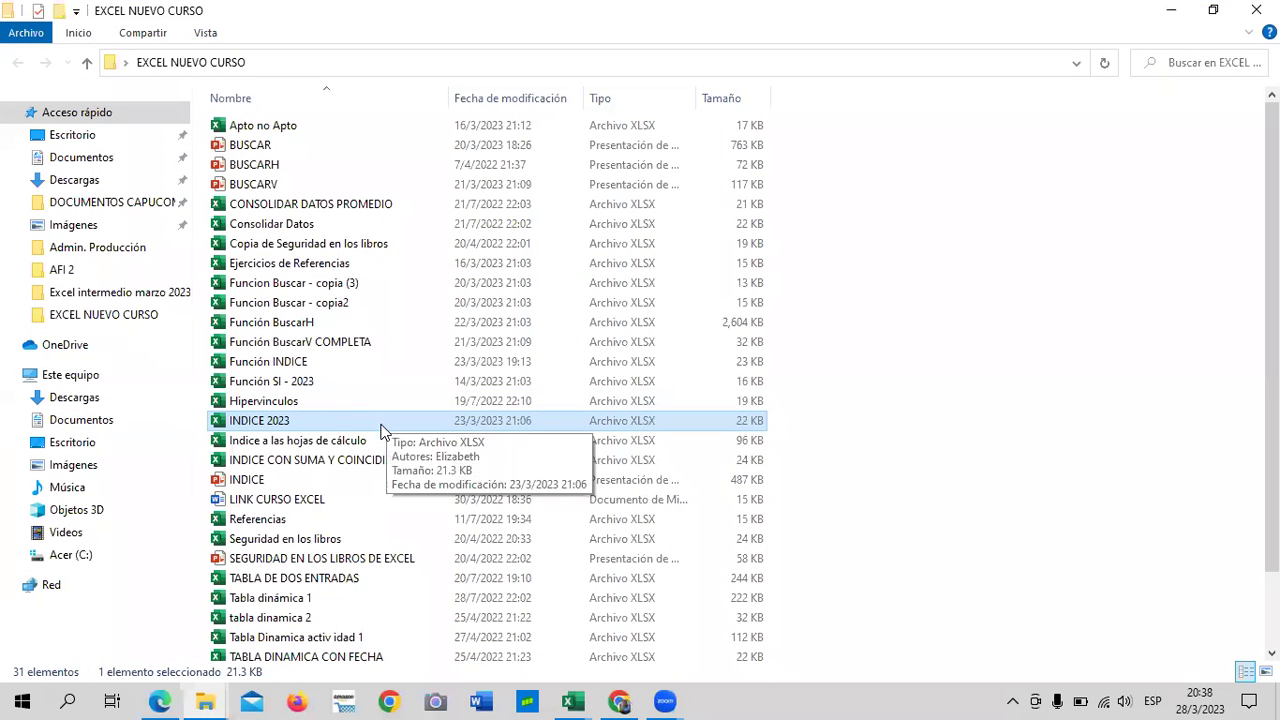
scroll(380, 432, down, 1)
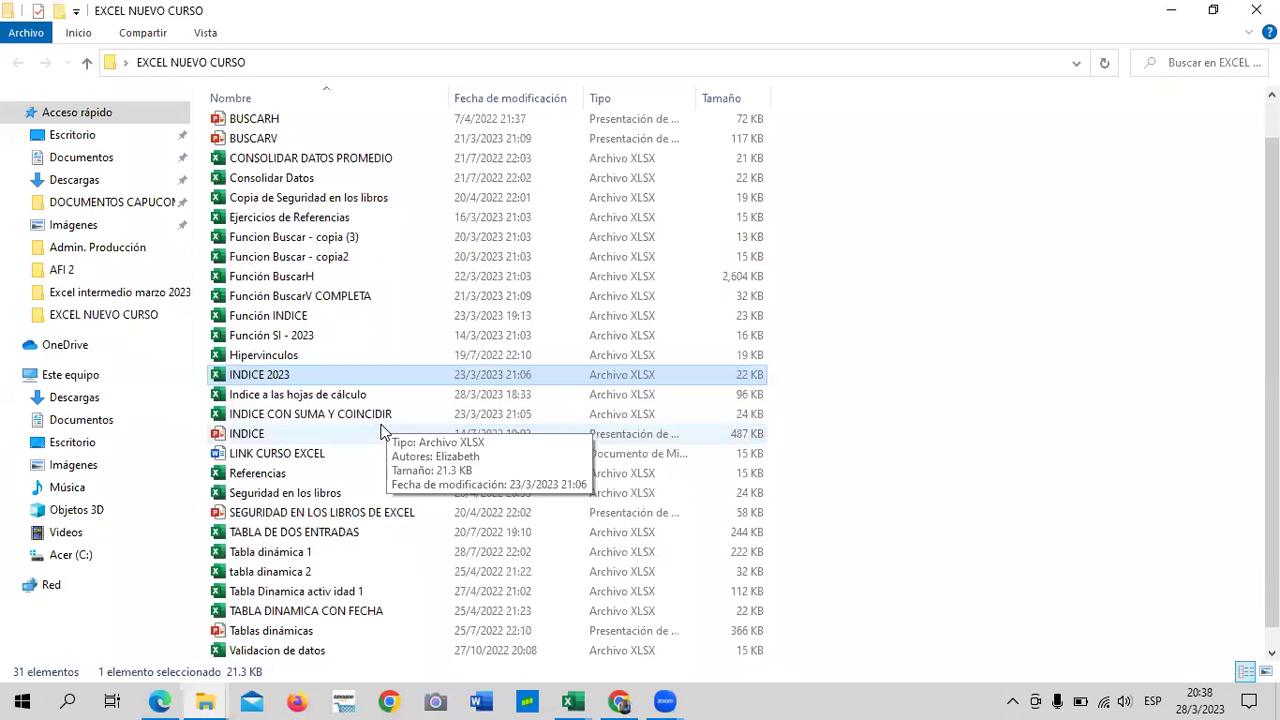
click(259, 438)
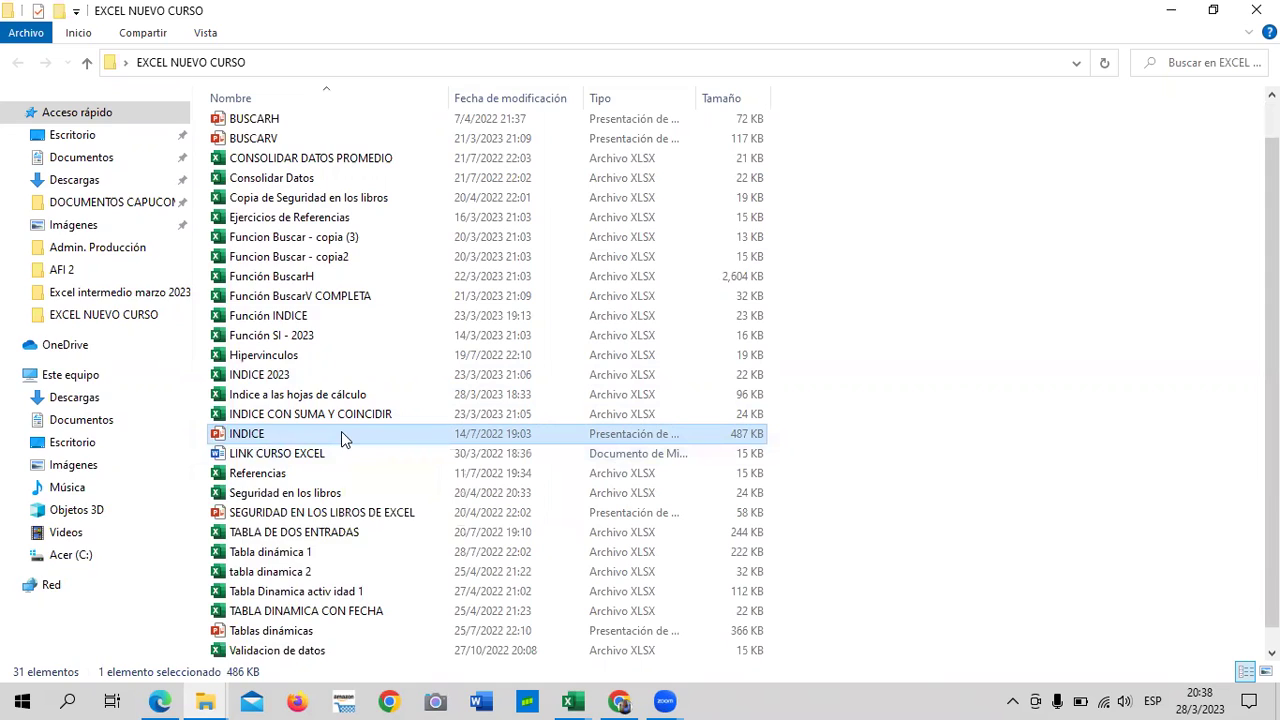
right_click(341, 433)
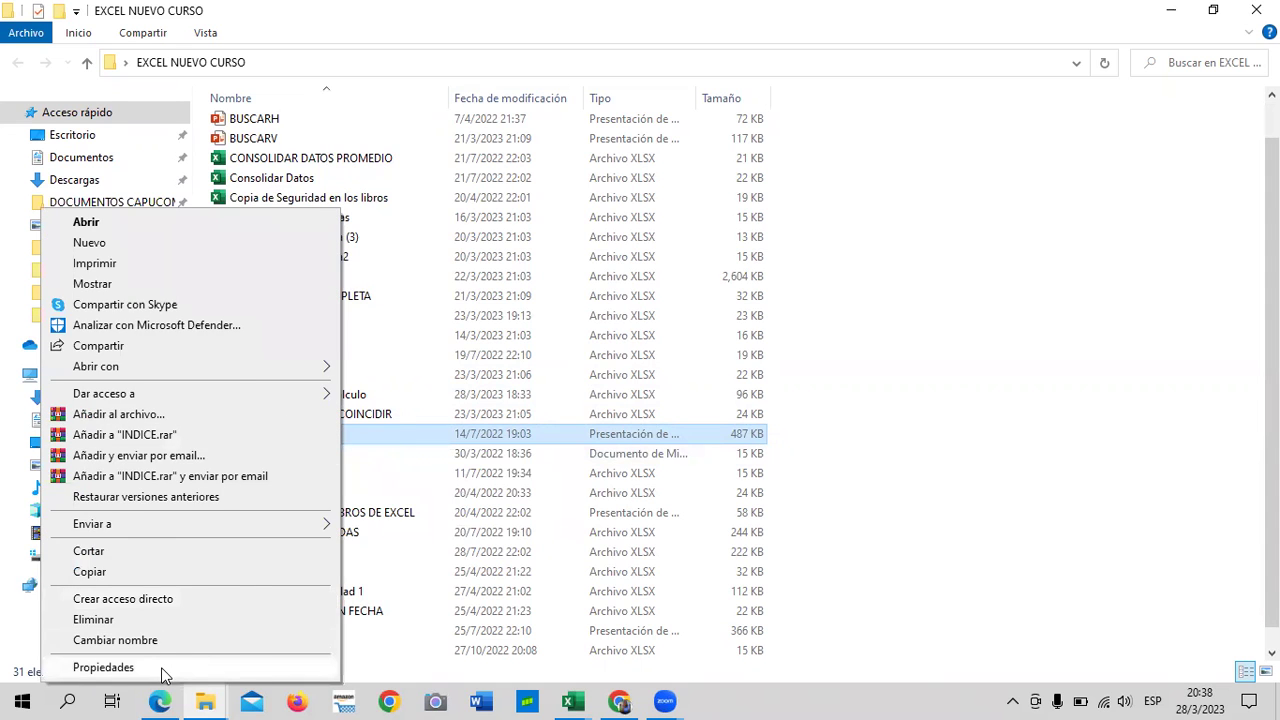
click(103, 667)
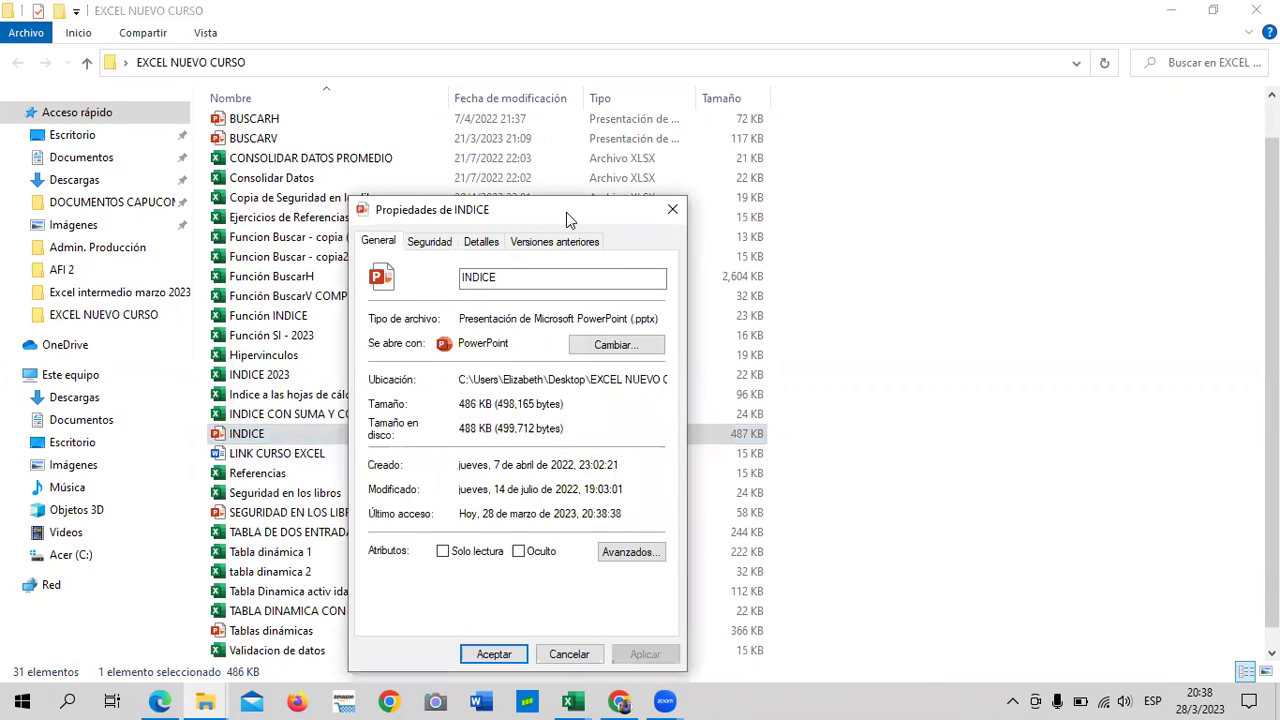
drag(566, 212, 584, 134)
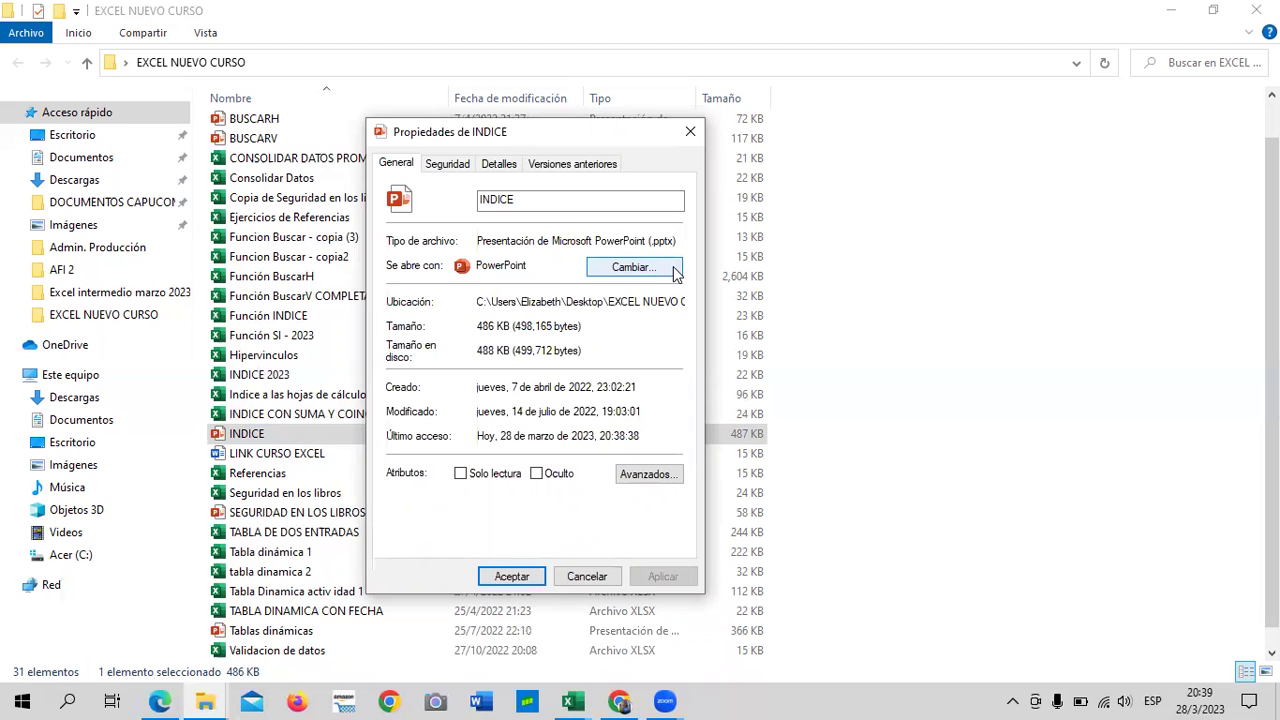
click(572, 577)
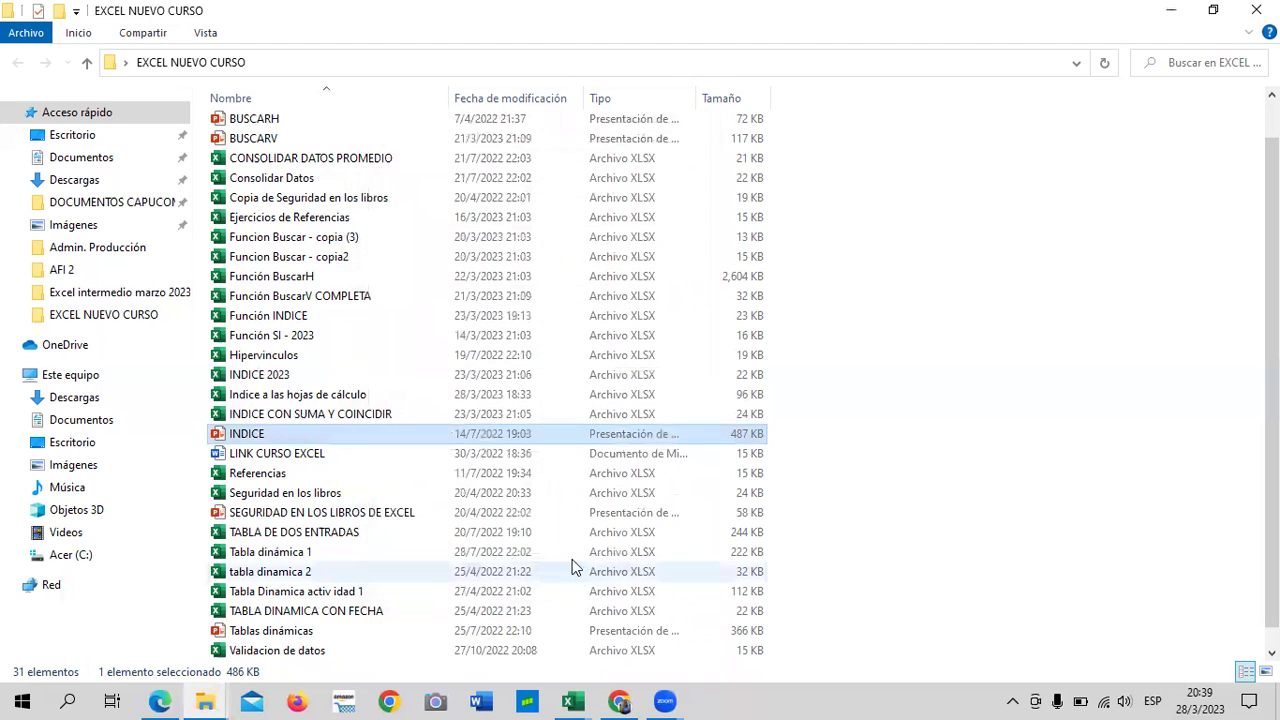
Check the properties of the INDICE 2023 workbook.
click(260, 378)
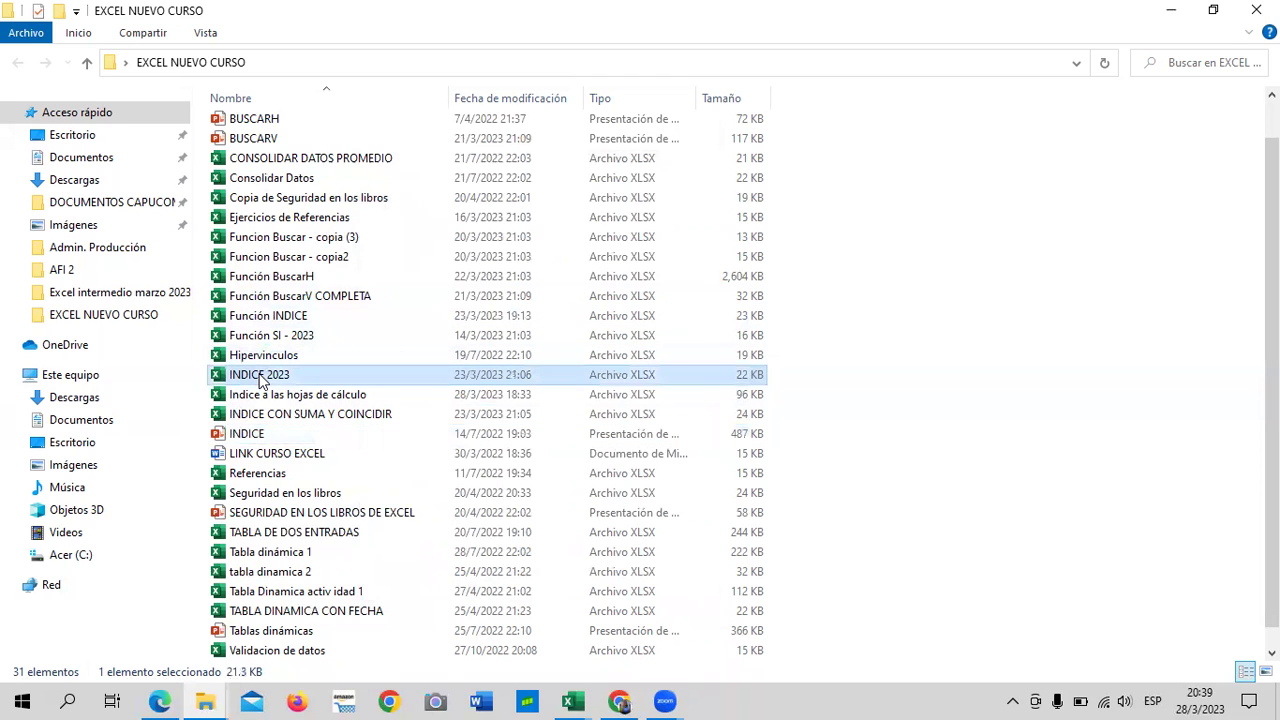
right_click(262, 378)
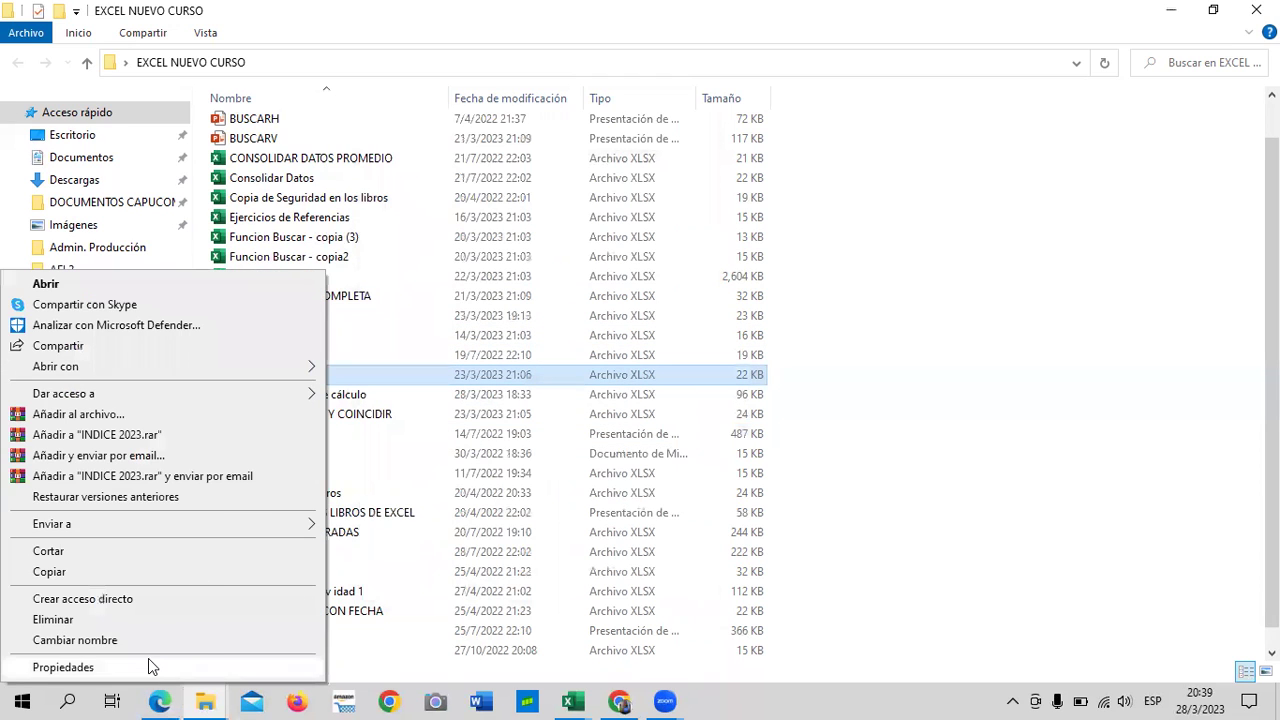
click(155, 667)
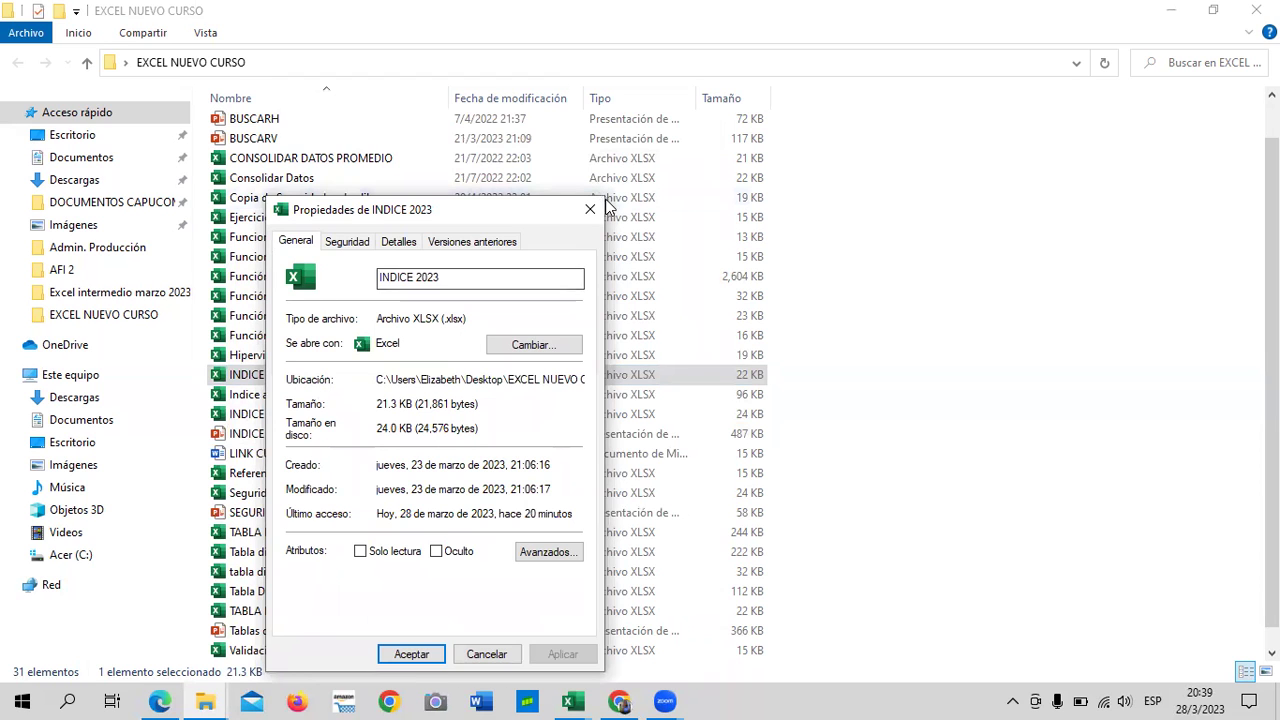
click(589, 209)
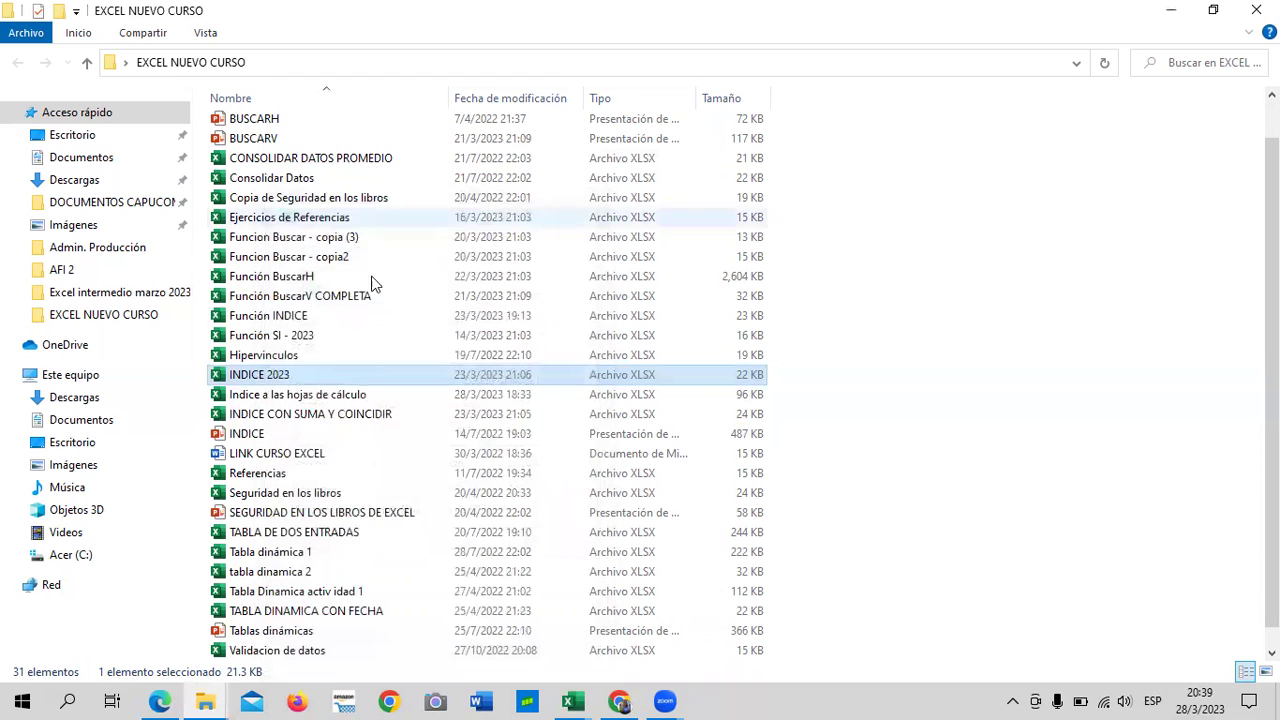
Copy the INDICE presentation's full Ubicación path from its Properties window.
click(282, 437)
right_click(282, 443)
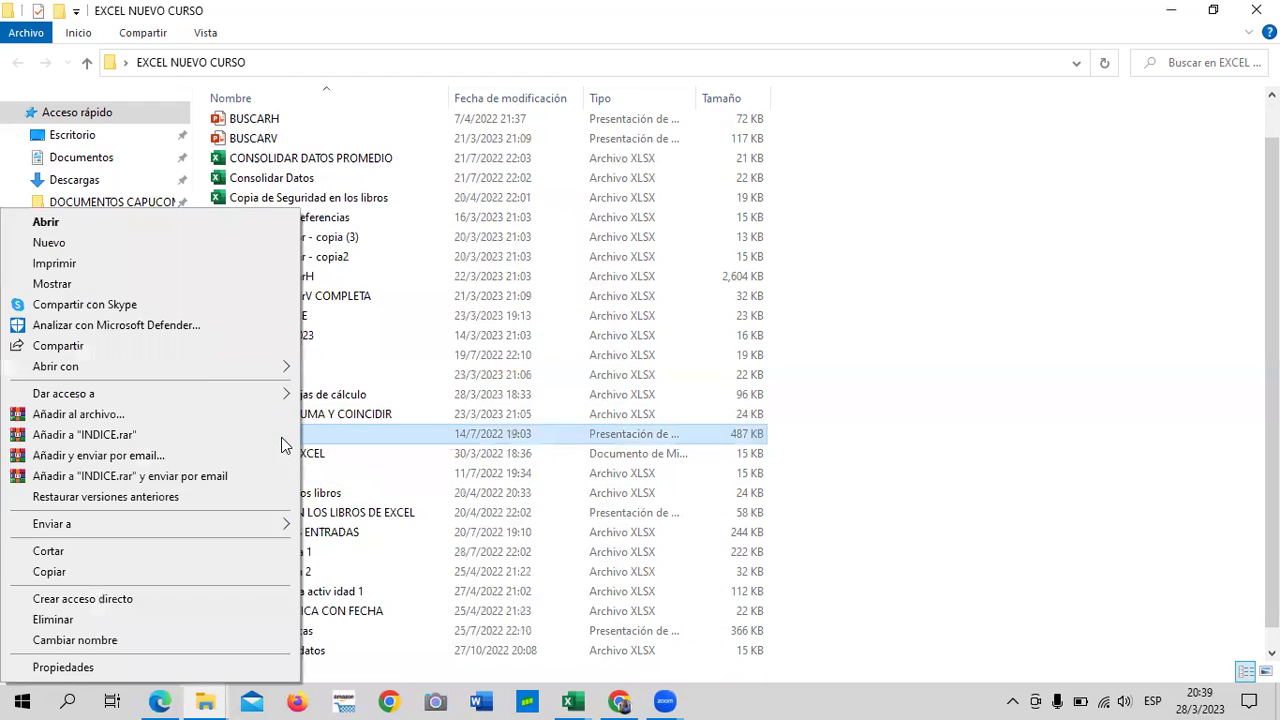
click(64, 668)
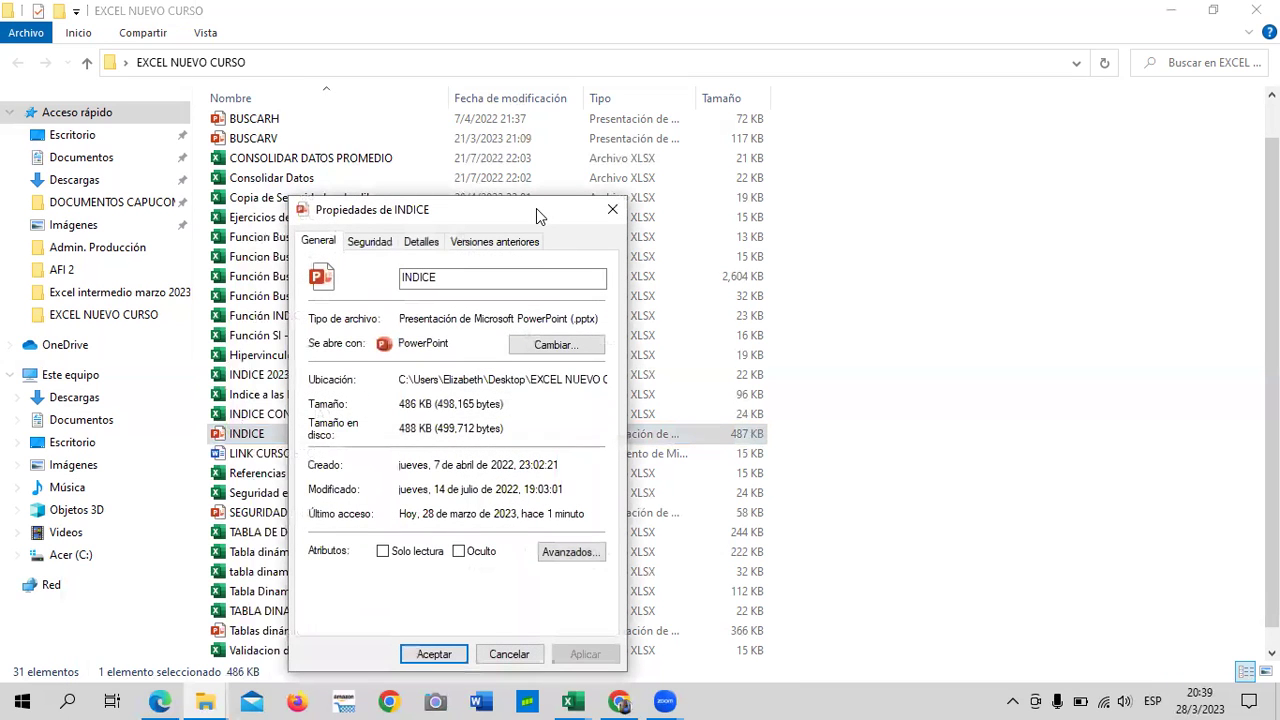
drag(548, 208, 583, 139)
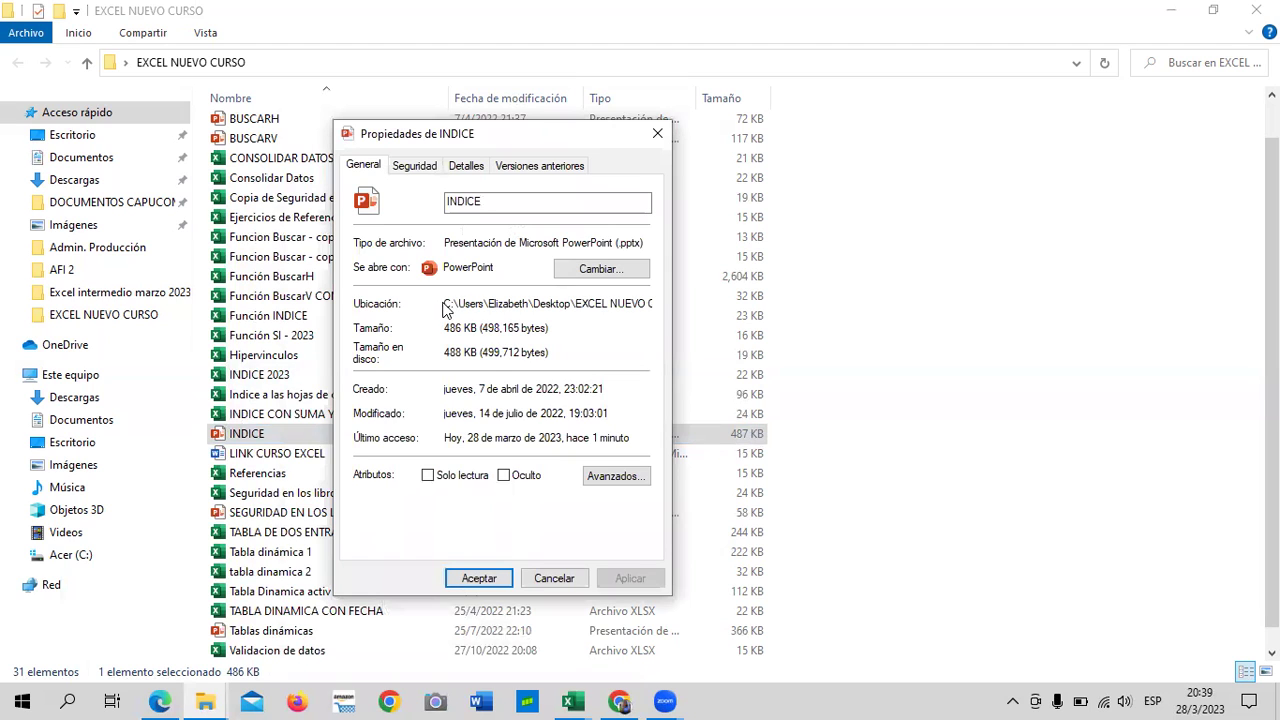
drag(443, 305, 701, 307)
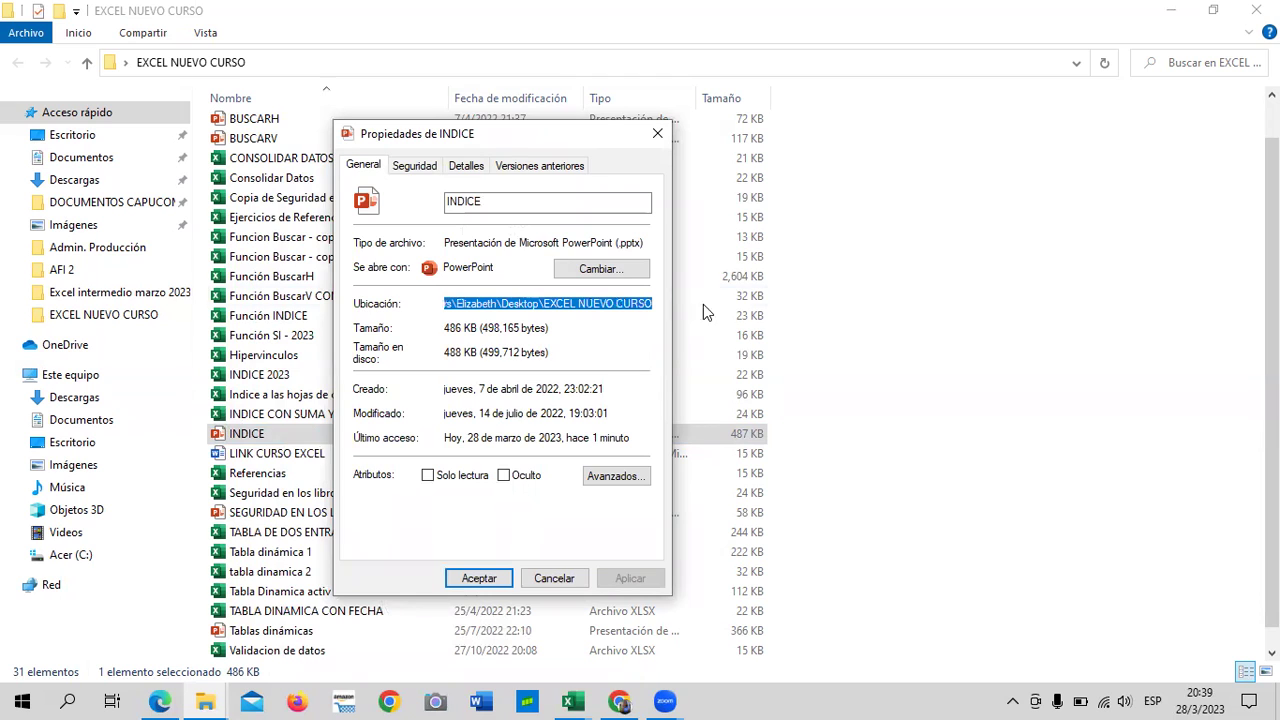
right_click(531, 305)
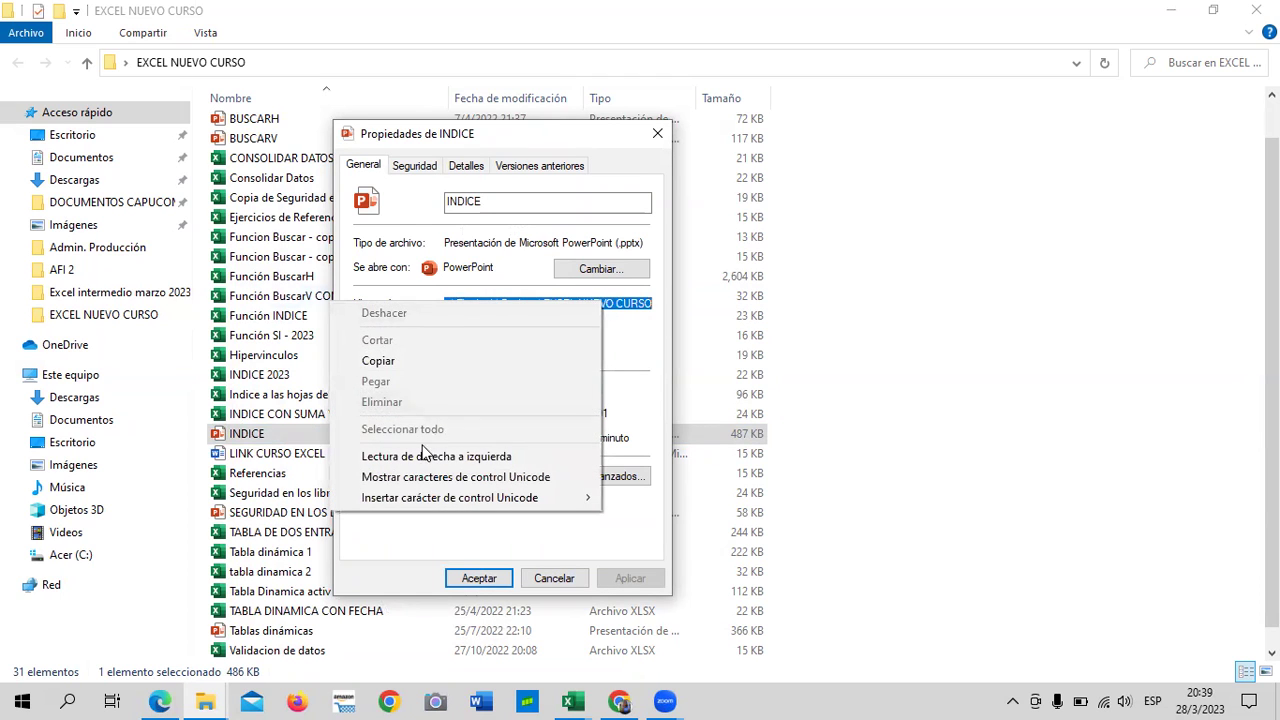
click(397, 362)
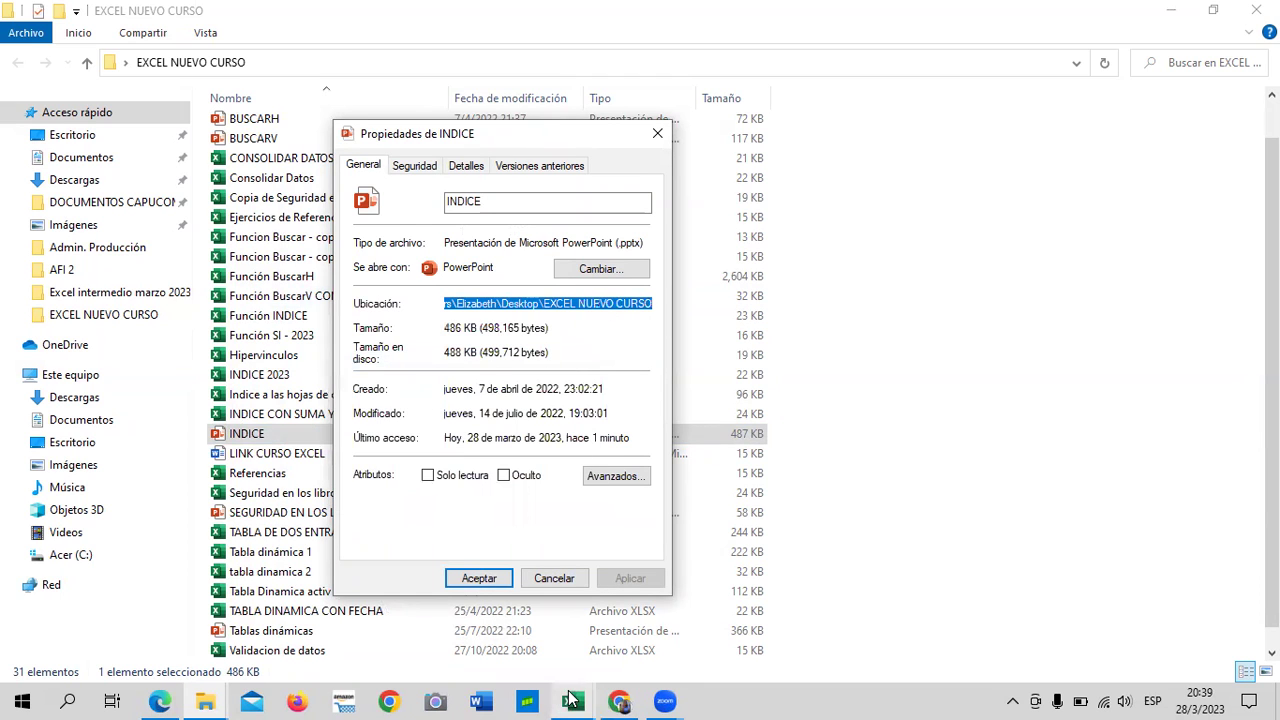
Paste the EXCEL NUEVO CURSO folder path into K6's formula and add a trailing backslash.
mouse_move(570, 700)
click(492, 628)
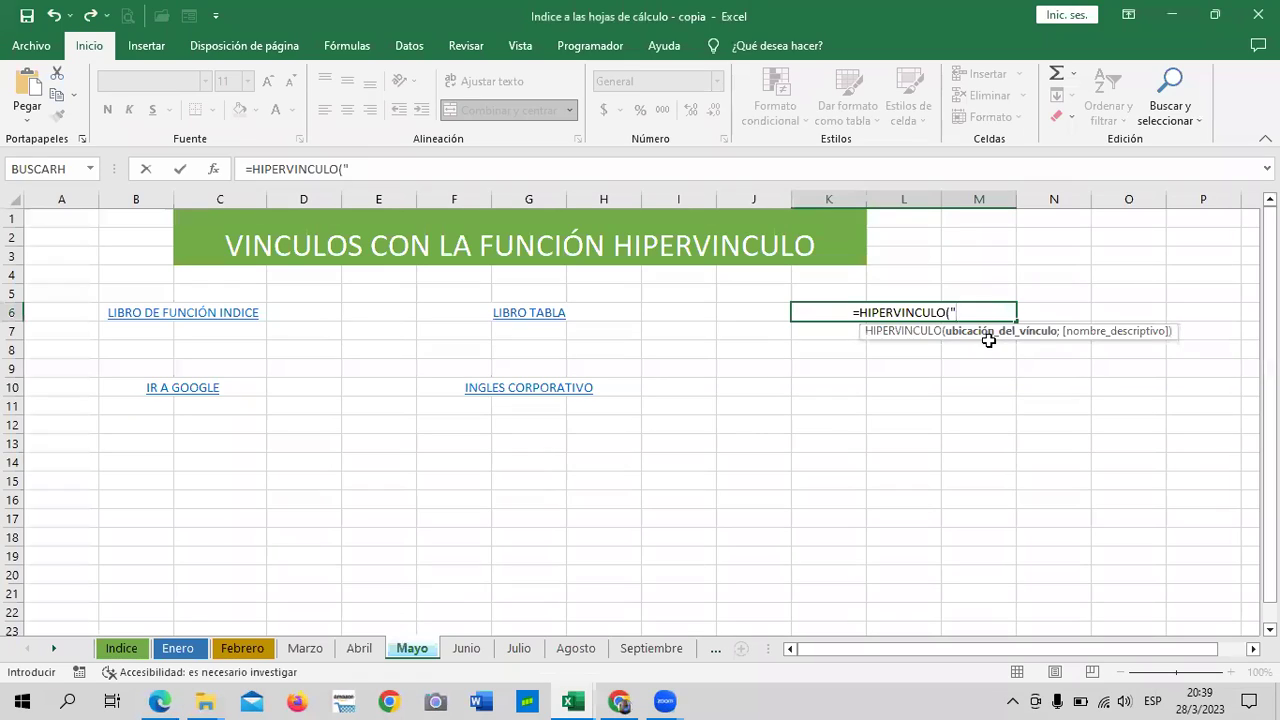
text(C:\Users\Elizabeth\Desktop\EXCEL NUEVO CURSO)
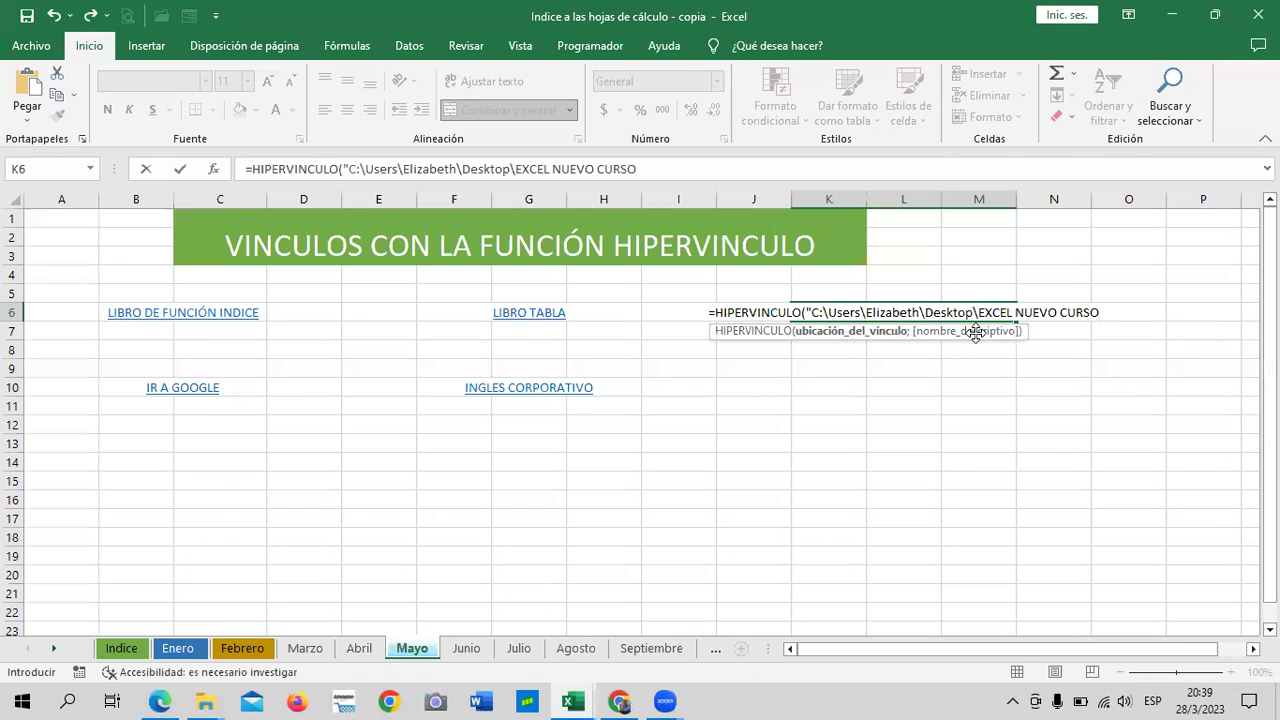
text(\)
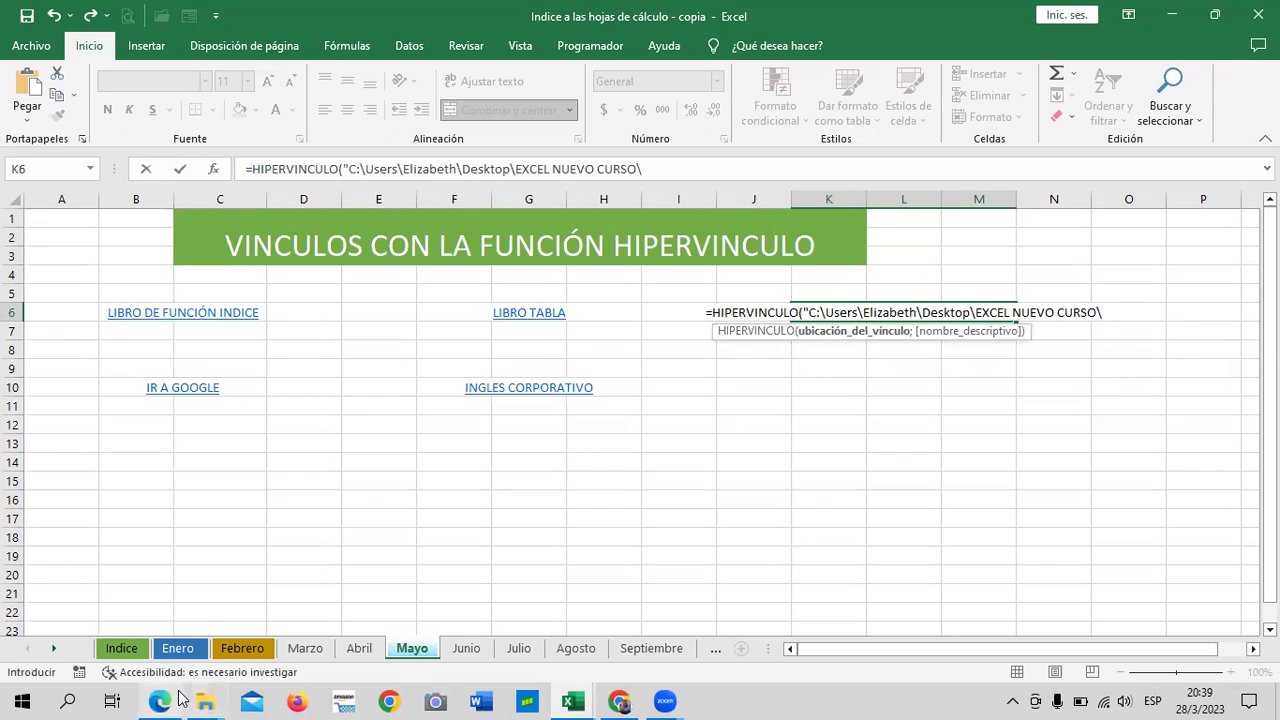
mouse_move(208, 700)
click(165, 632)
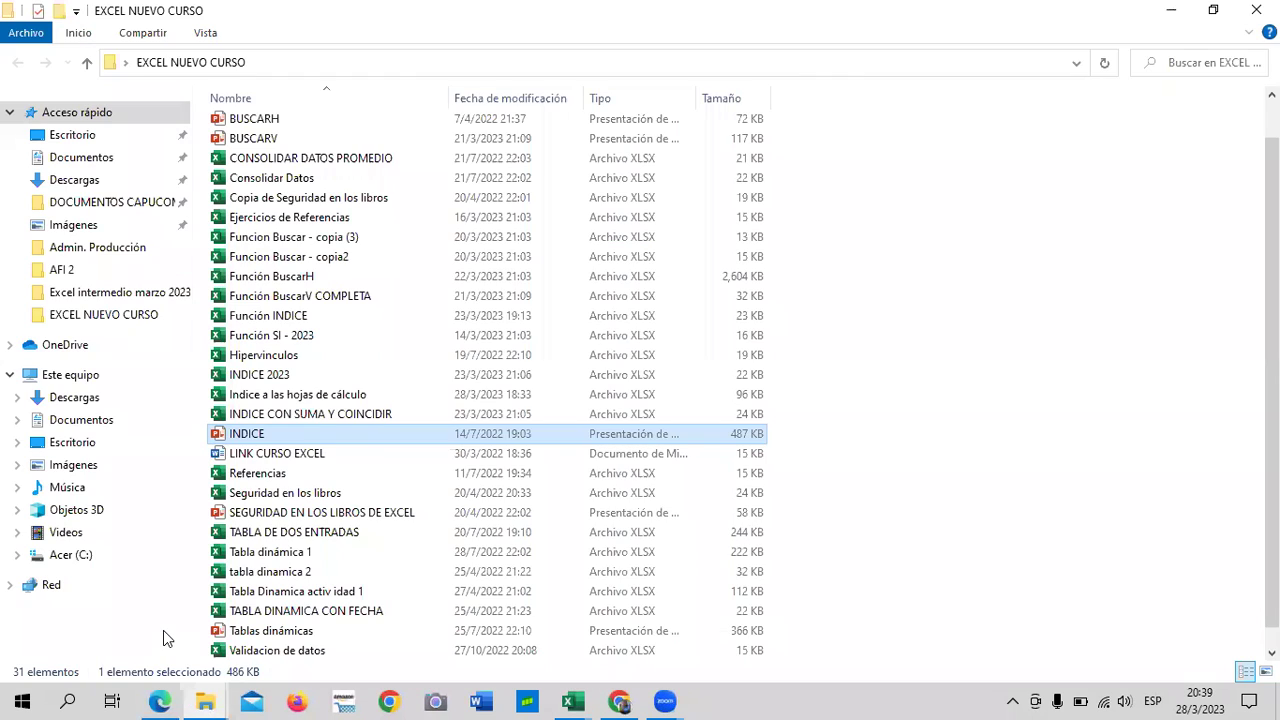
click(781, 698)
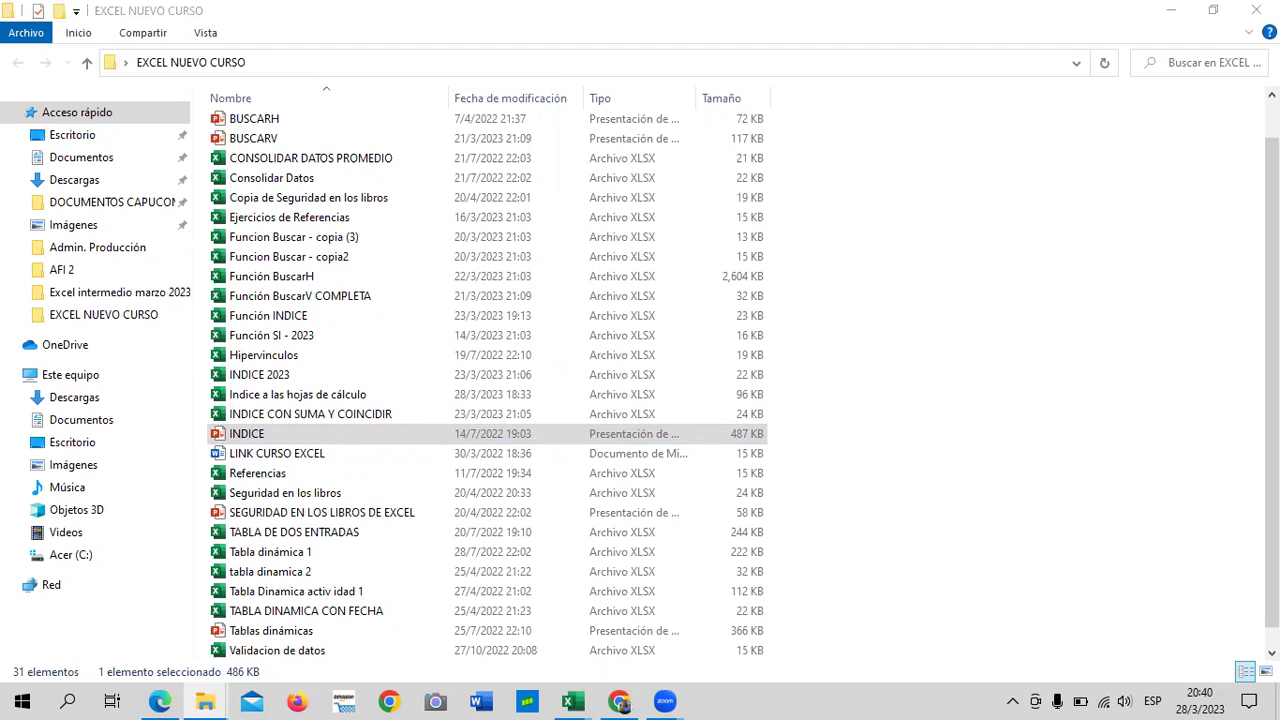
scroll(435, 378, down, 1)
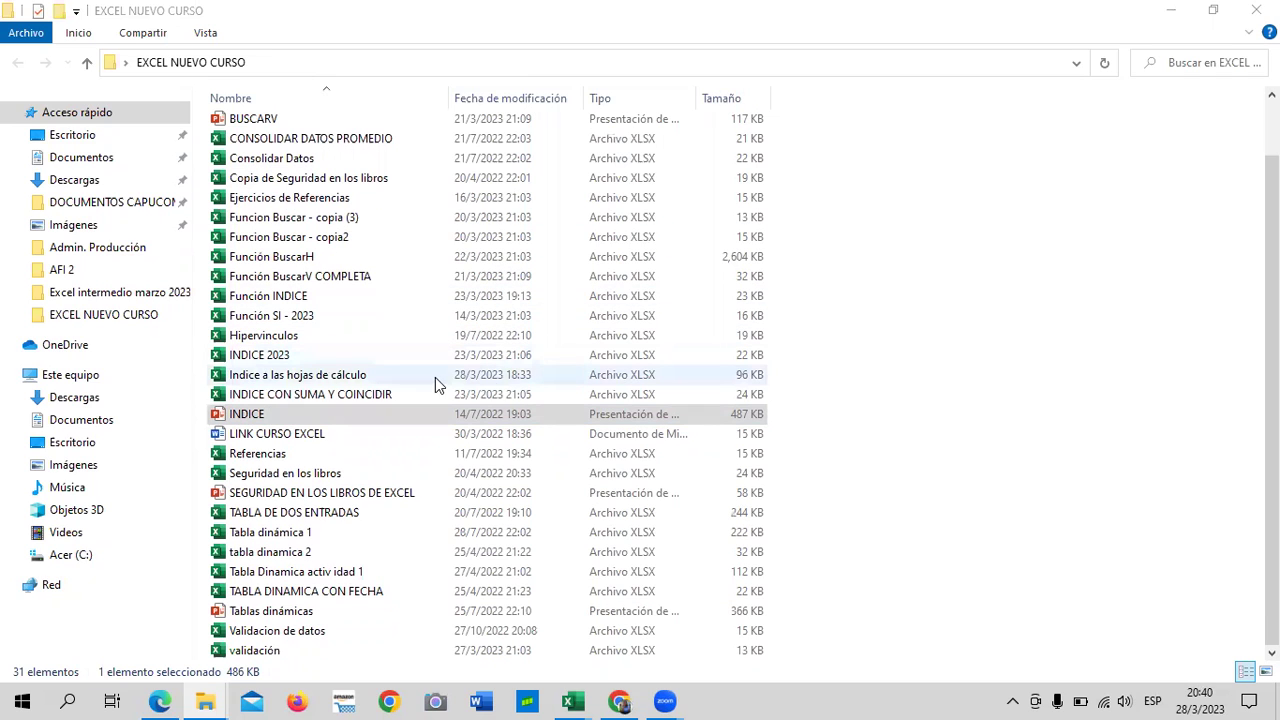
click(350, 438)
right_click(350, 443)
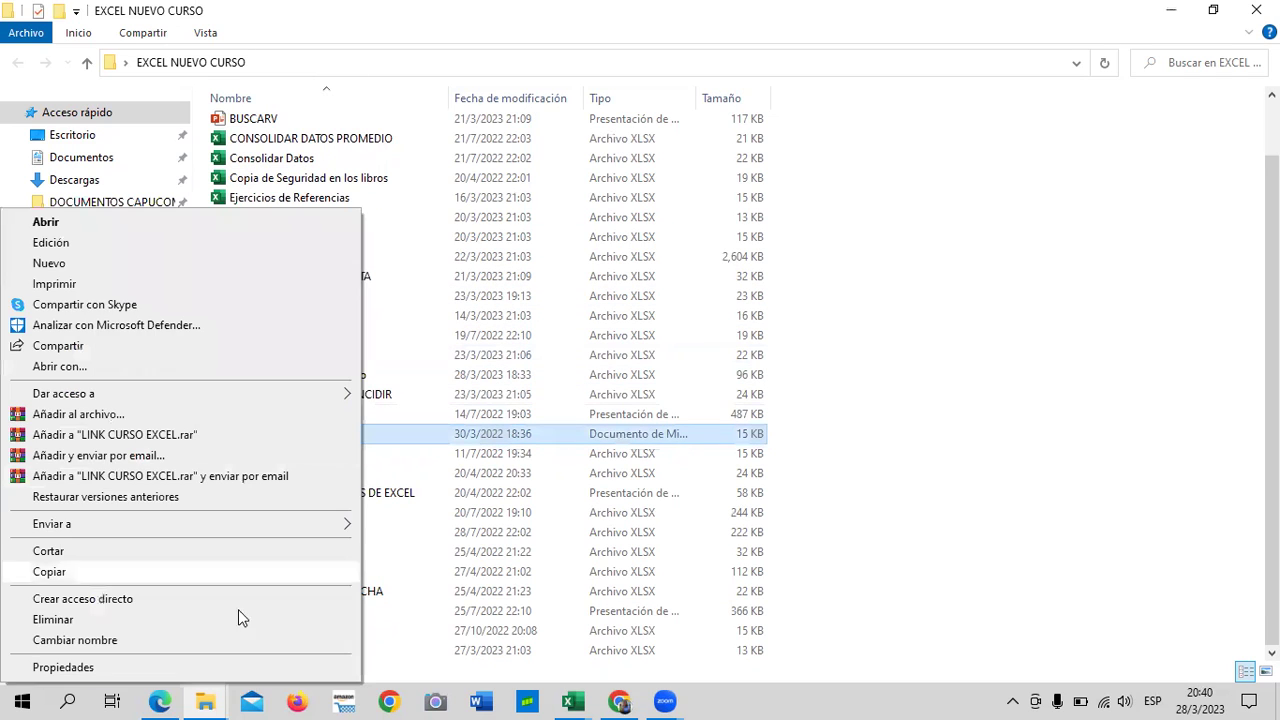
click(216, 664)
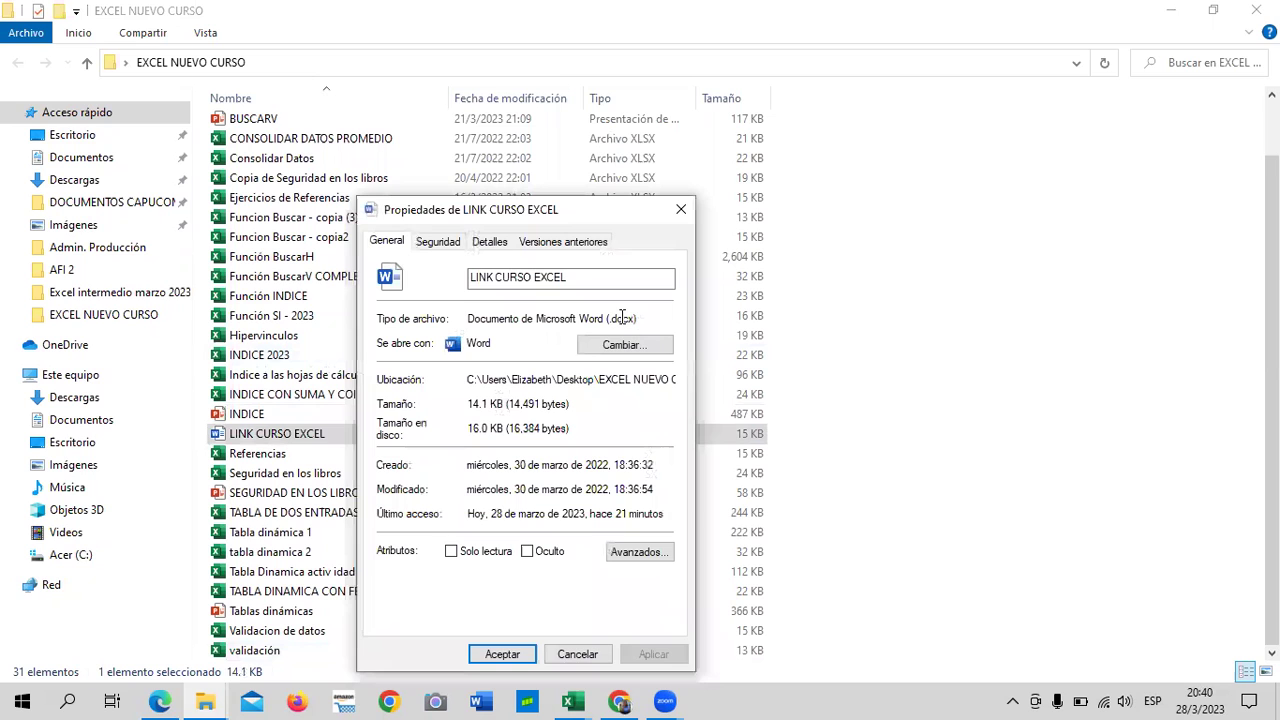
click(681, 209)
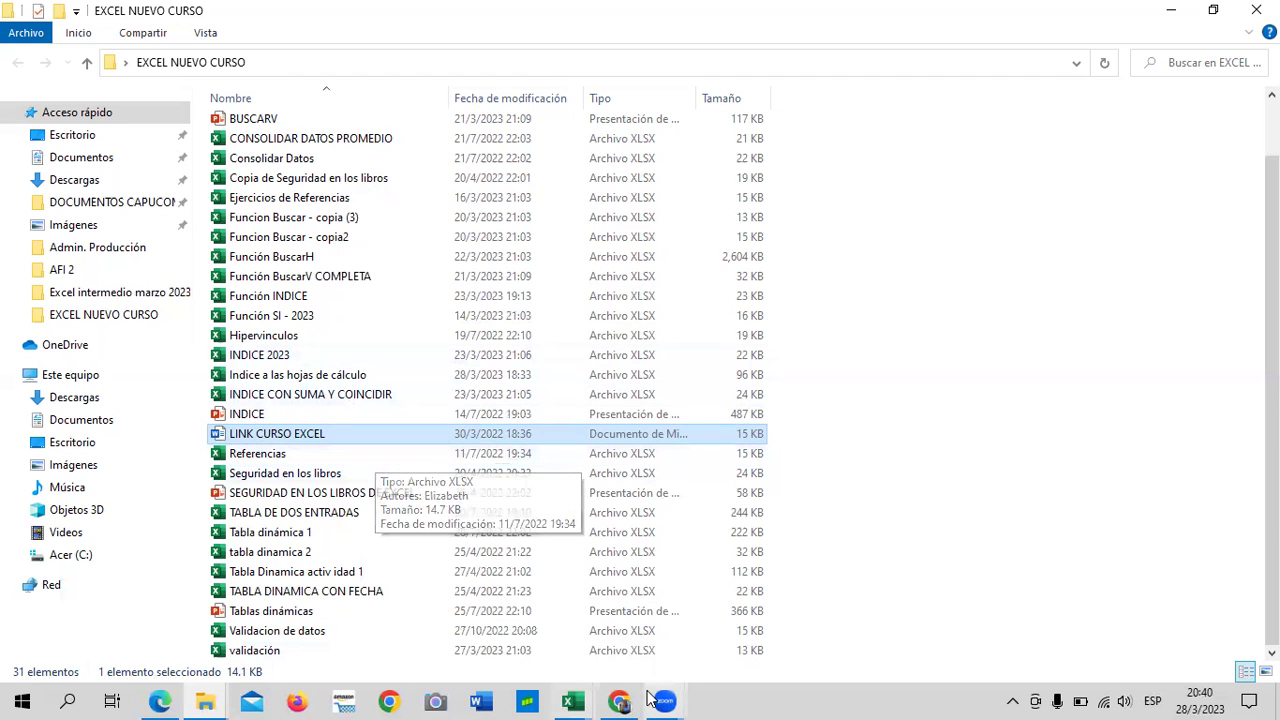
mouse_move(572, 700)
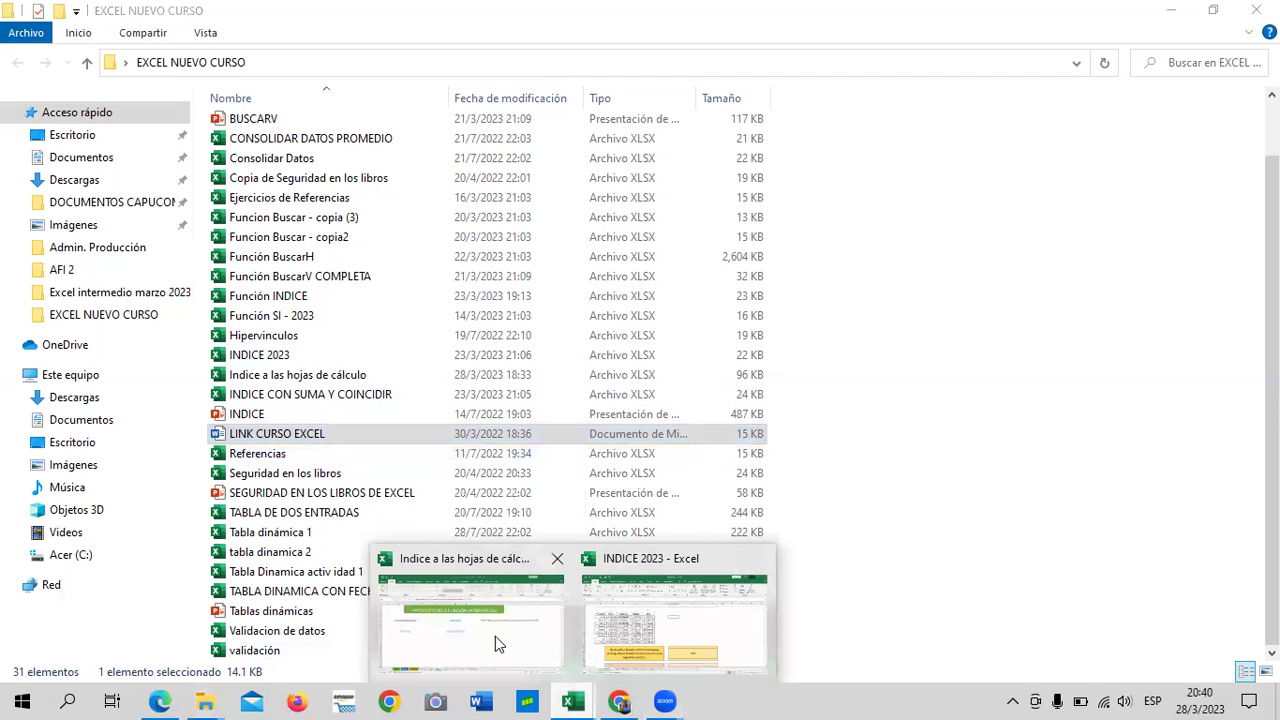
Finish K6's formula with INDICE.PPTX";"PRESENTACIÓN") and commit it.
click(495, 636)
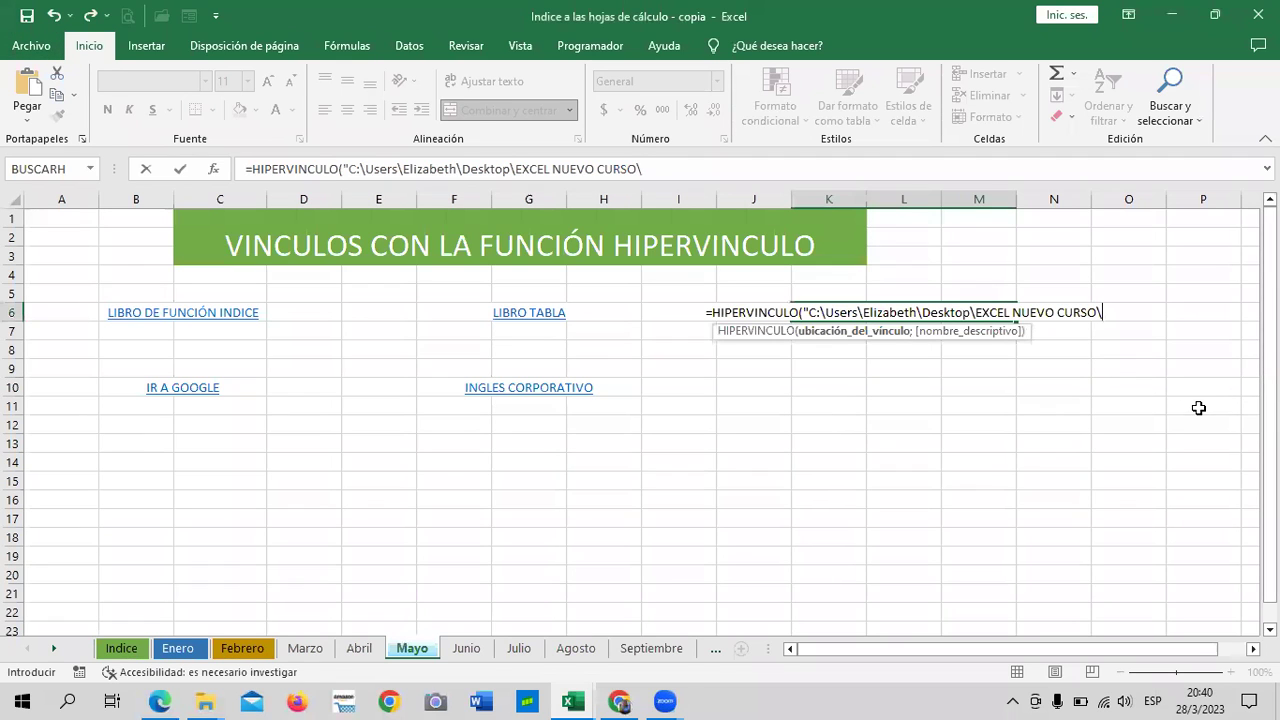
key(Caps_Lock)
text(IND)
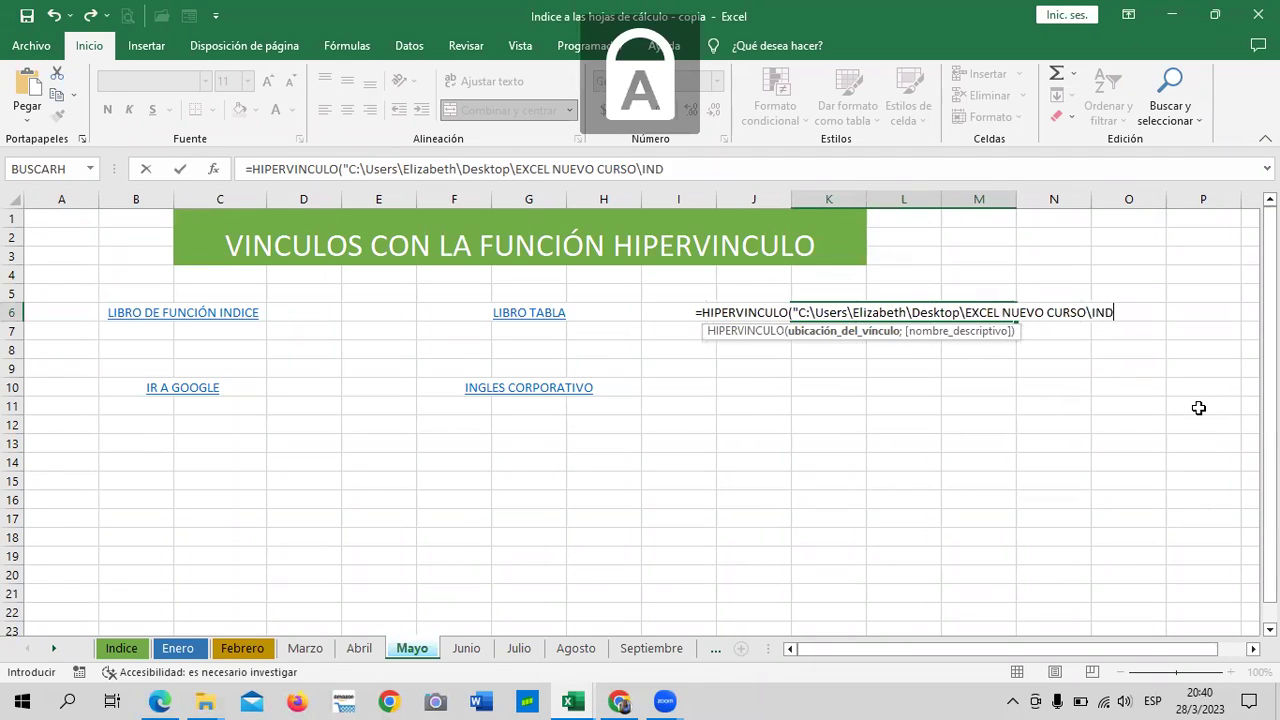
text(ICE)
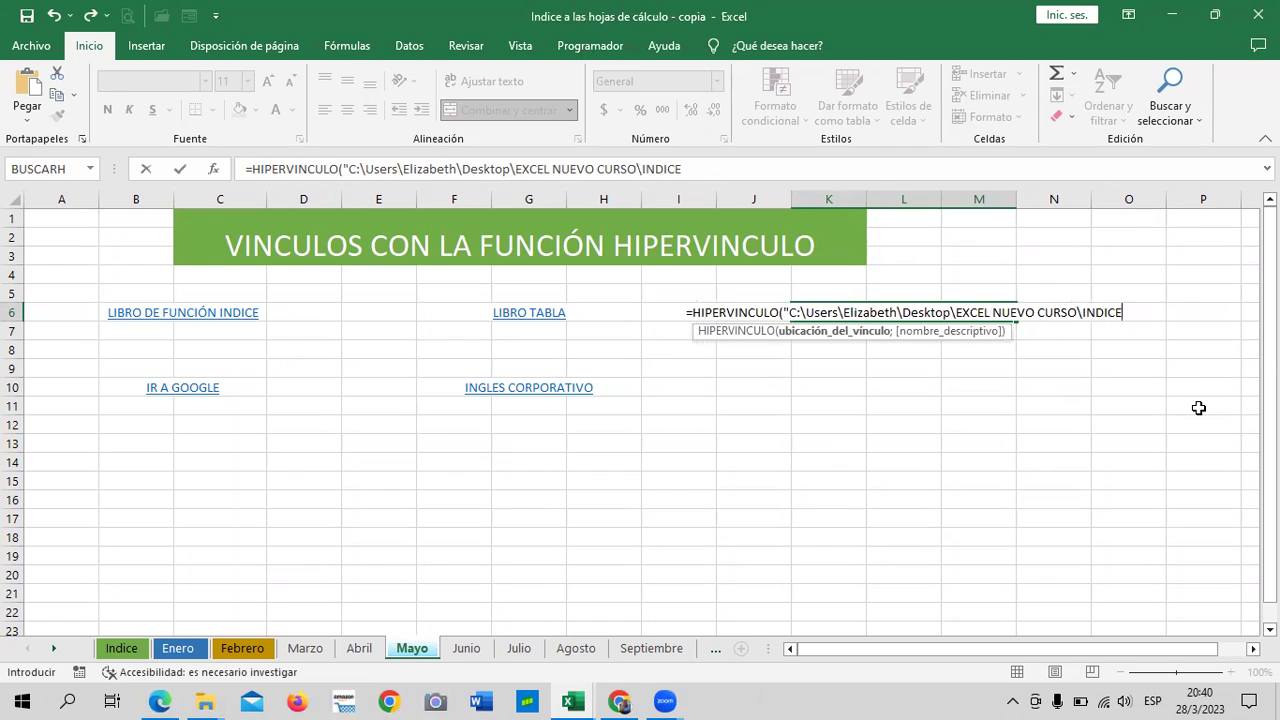
text(.)
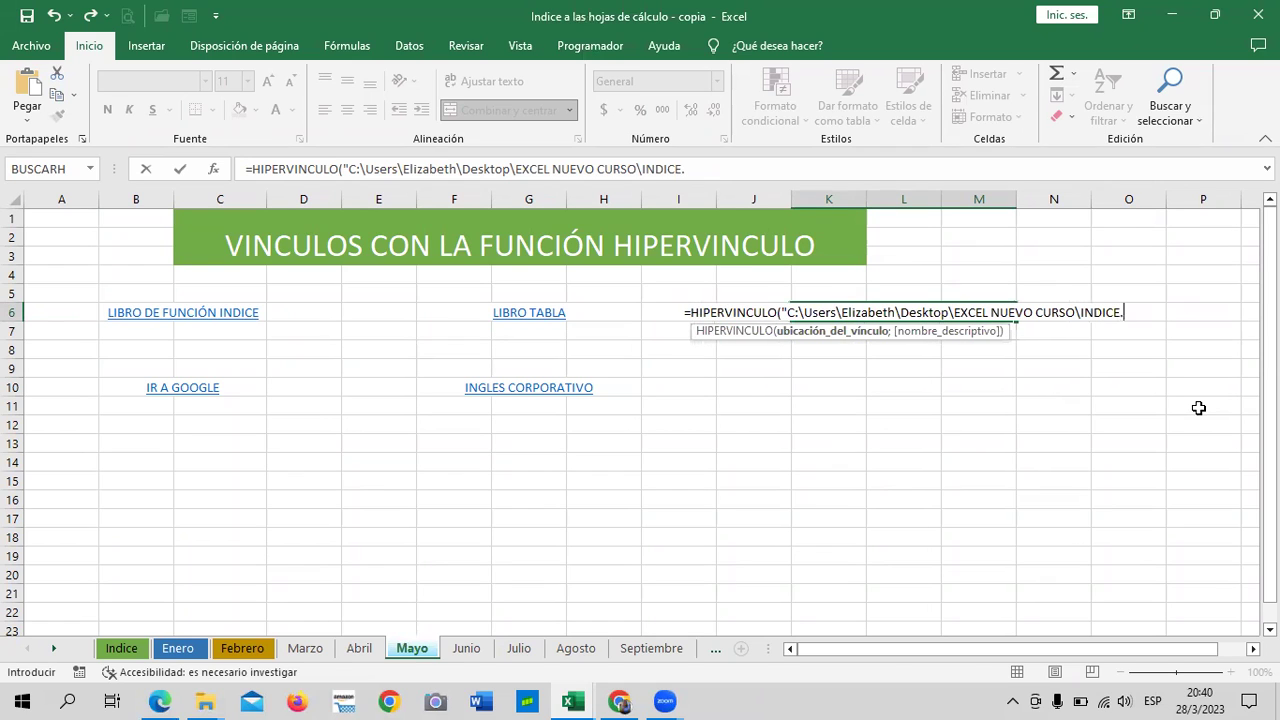
text(PP)
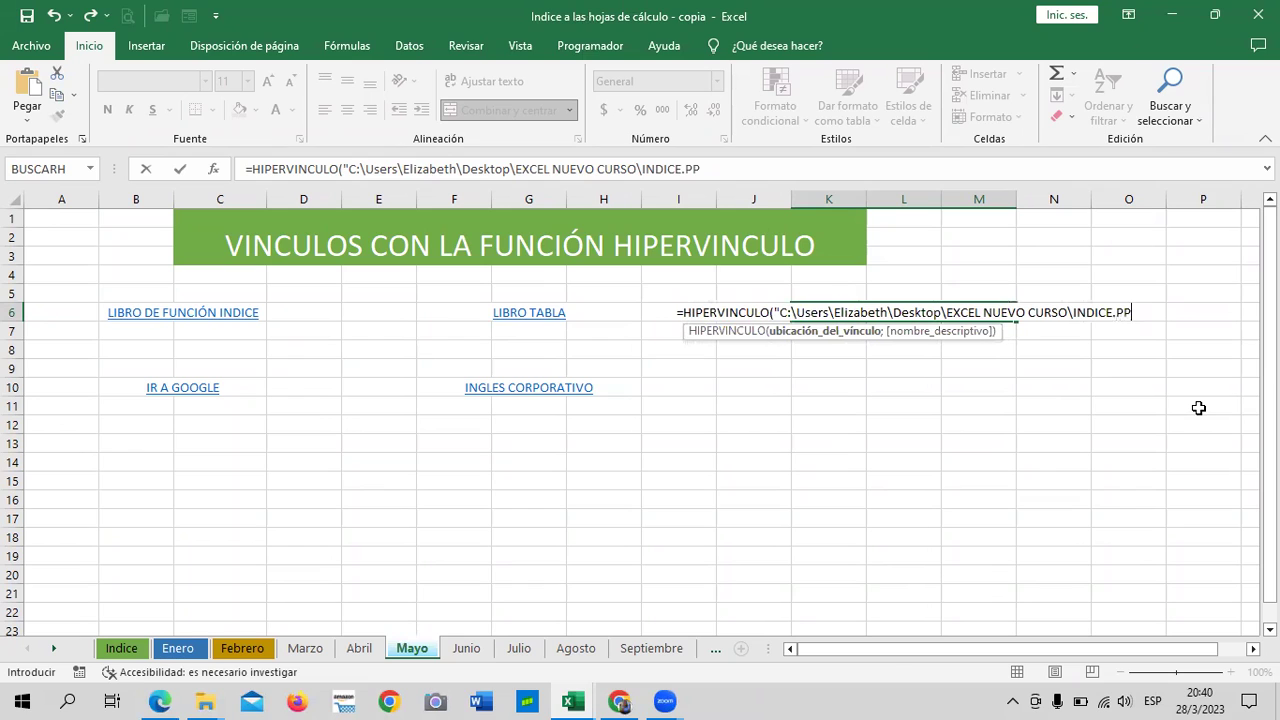
text(TX";)
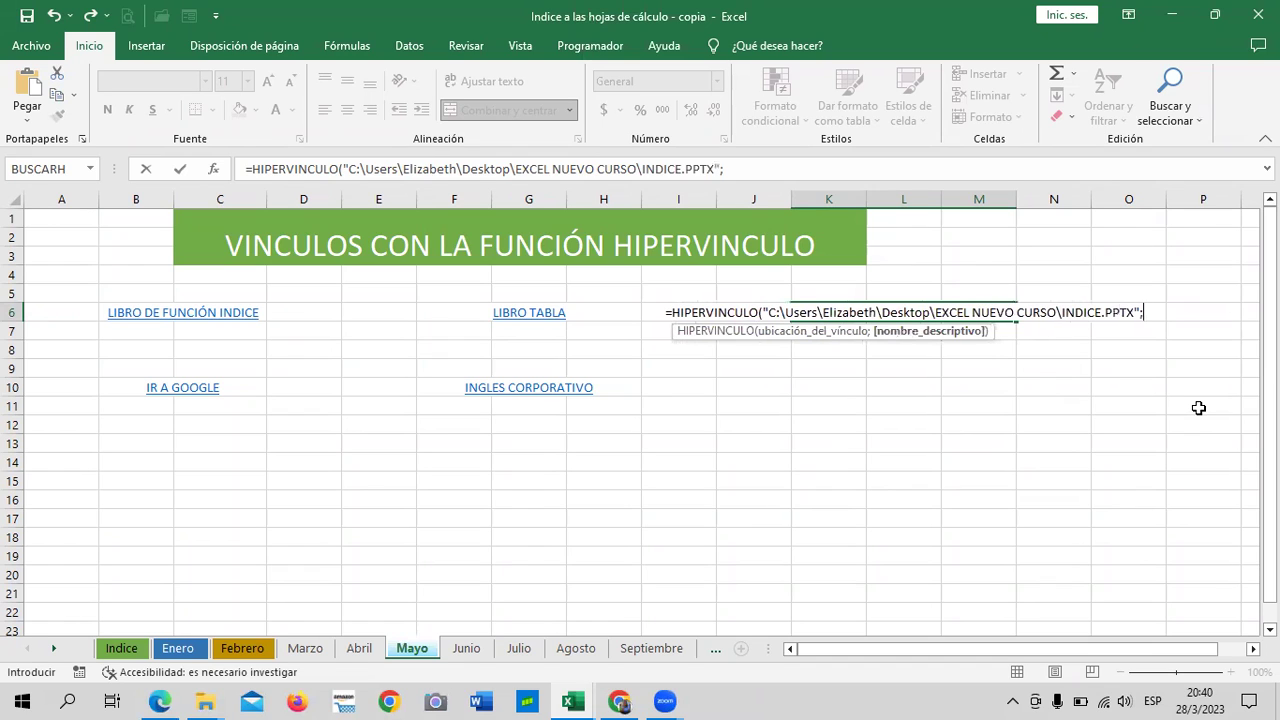
text(")
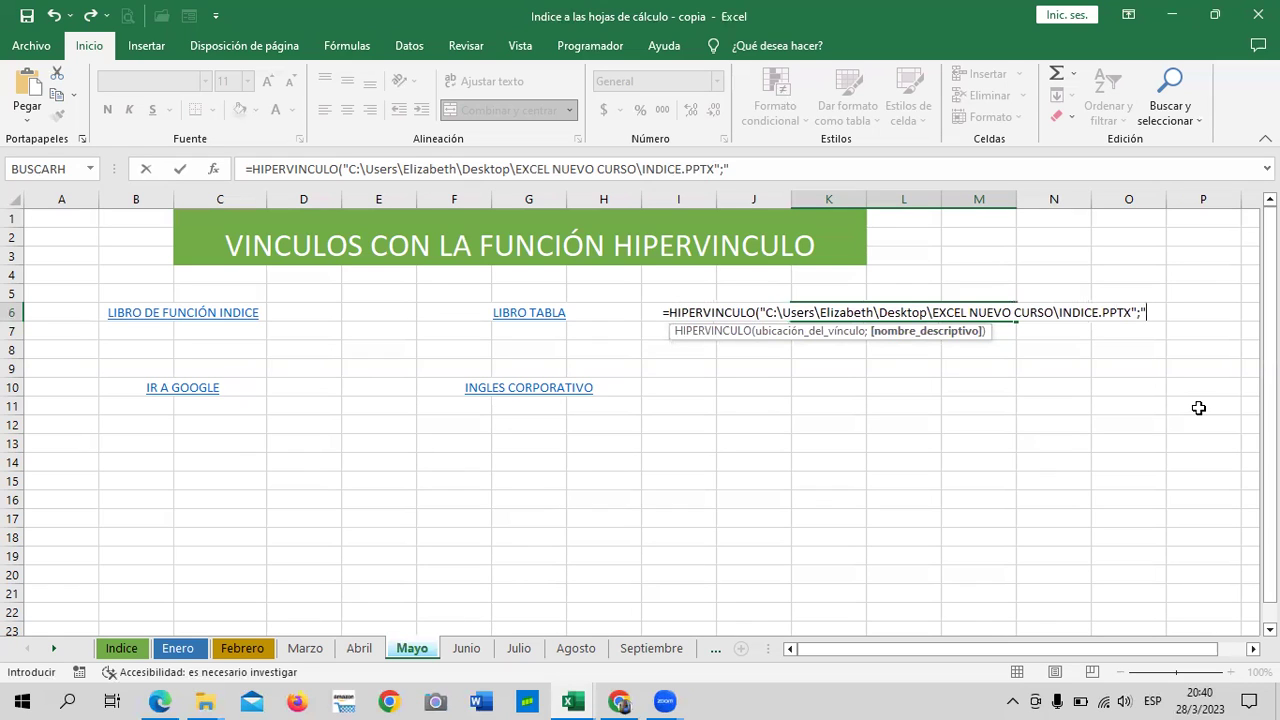
text(PR)
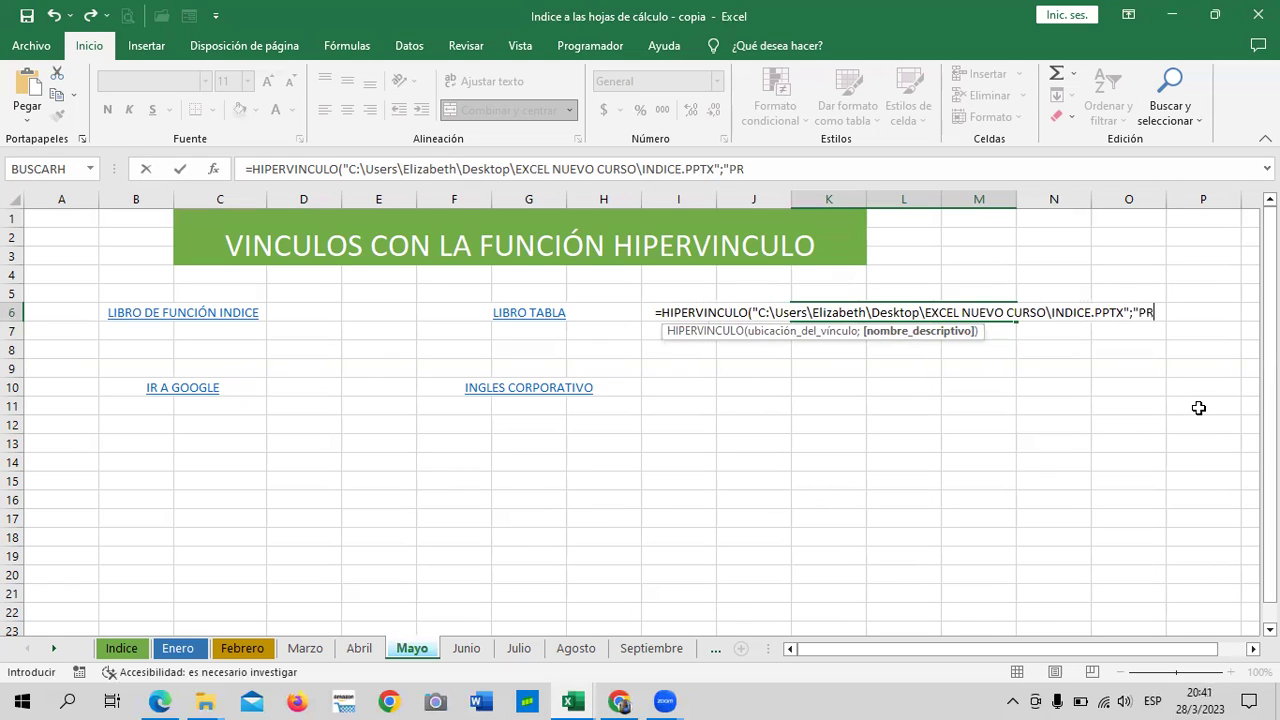
text(ESENTACIÓN"))
key(Return)
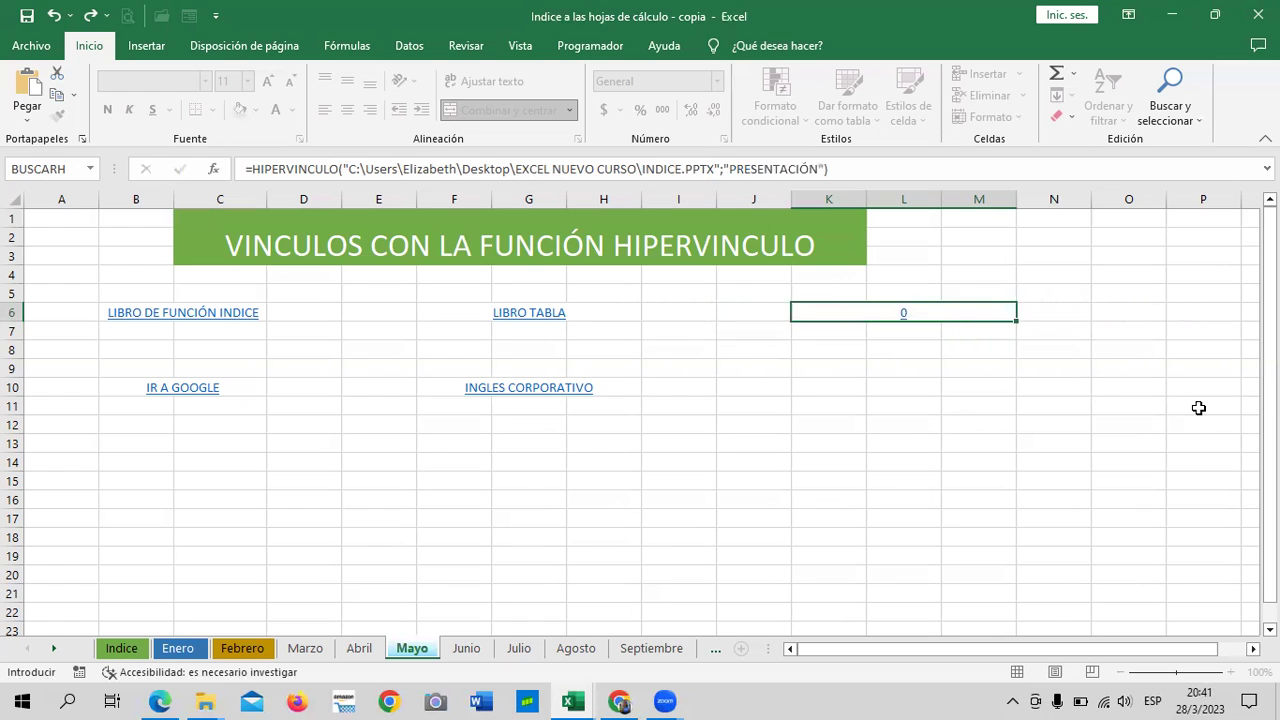
Follow the PRESENTACIÓN link, accept the security warning, dismiss the license popup, and close PowerPoint.
click(894, 314)
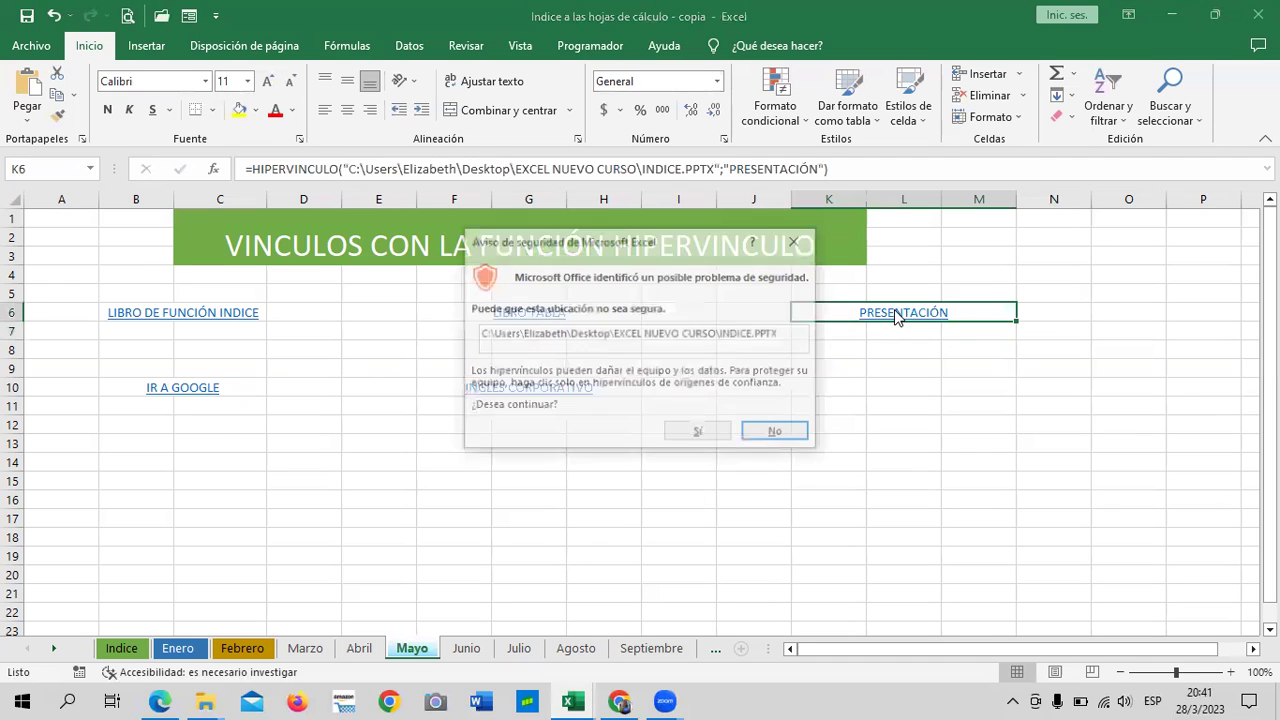
click(699, 435)
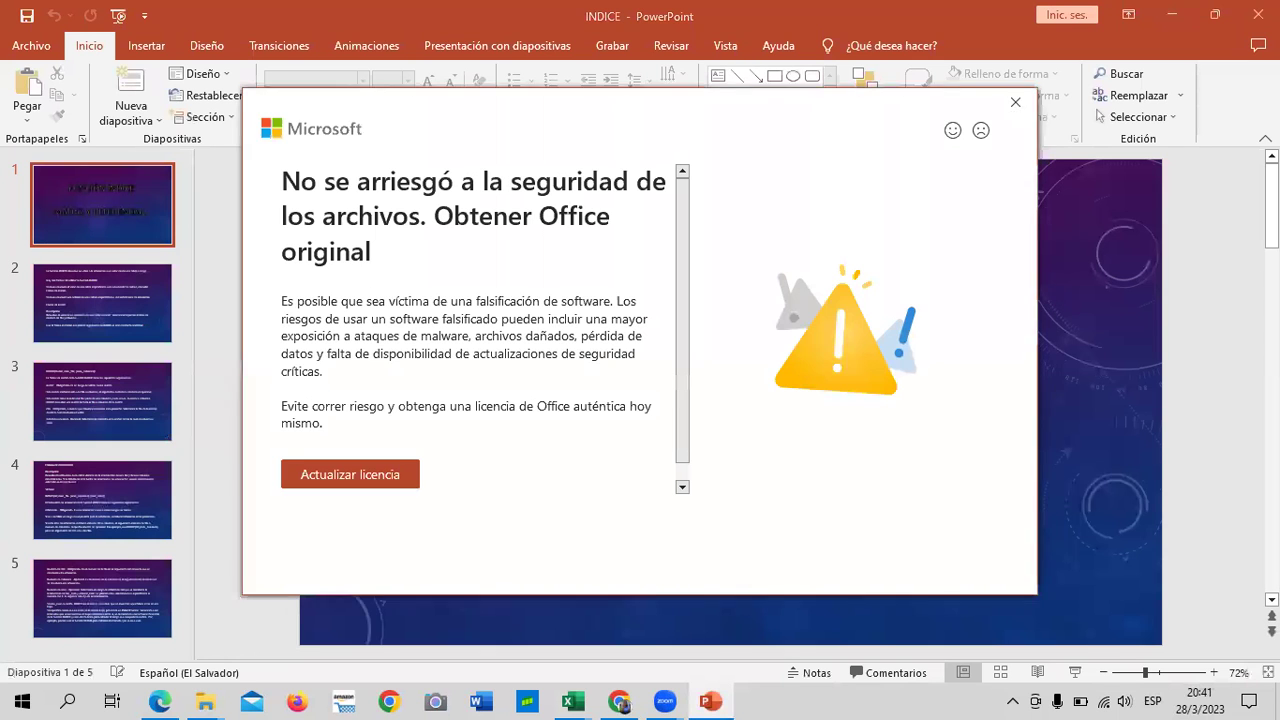
click(1031, 104)
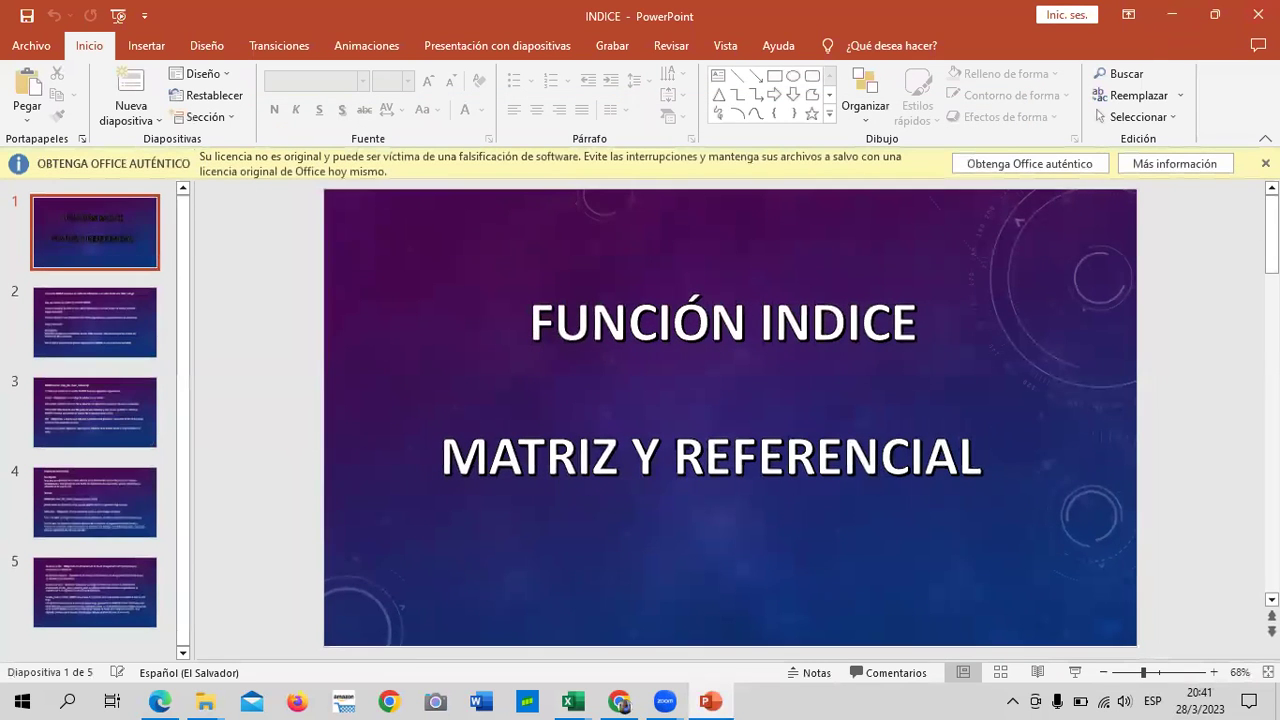
click(1258, 15)
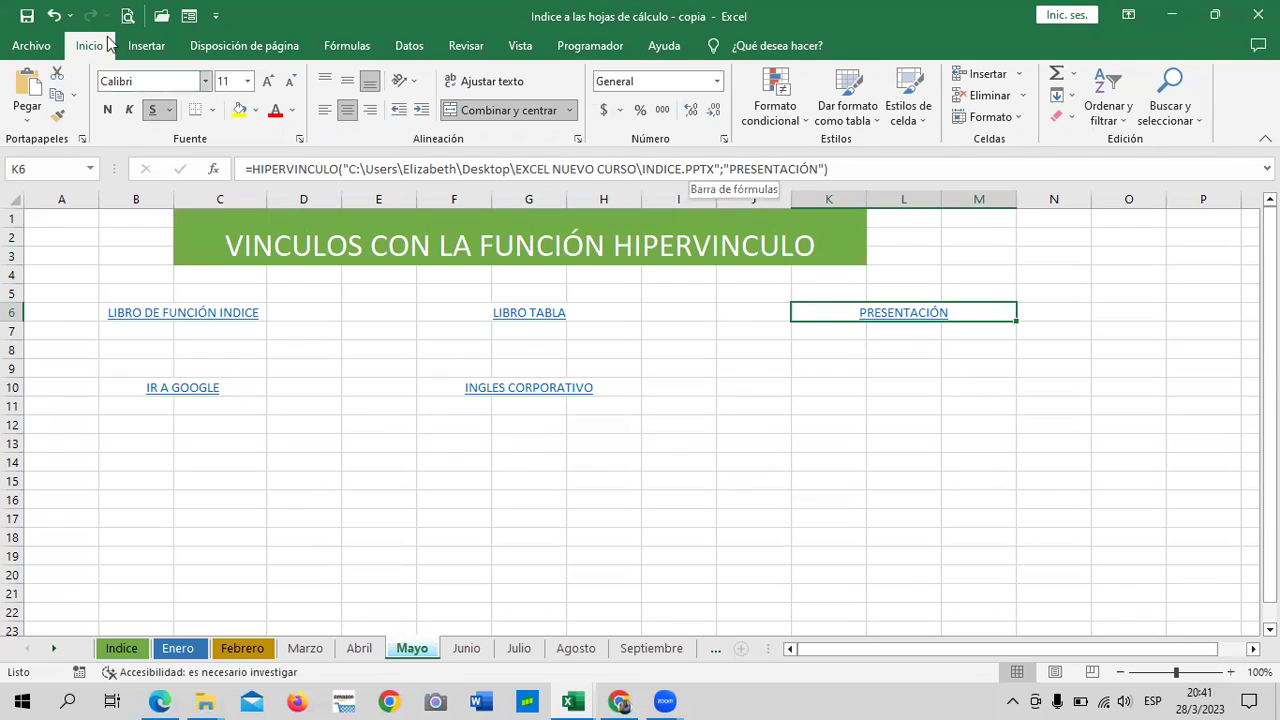
Save the workbook via Guardar como with type Libro de Excel habilitado para macros.
click(35, 45)
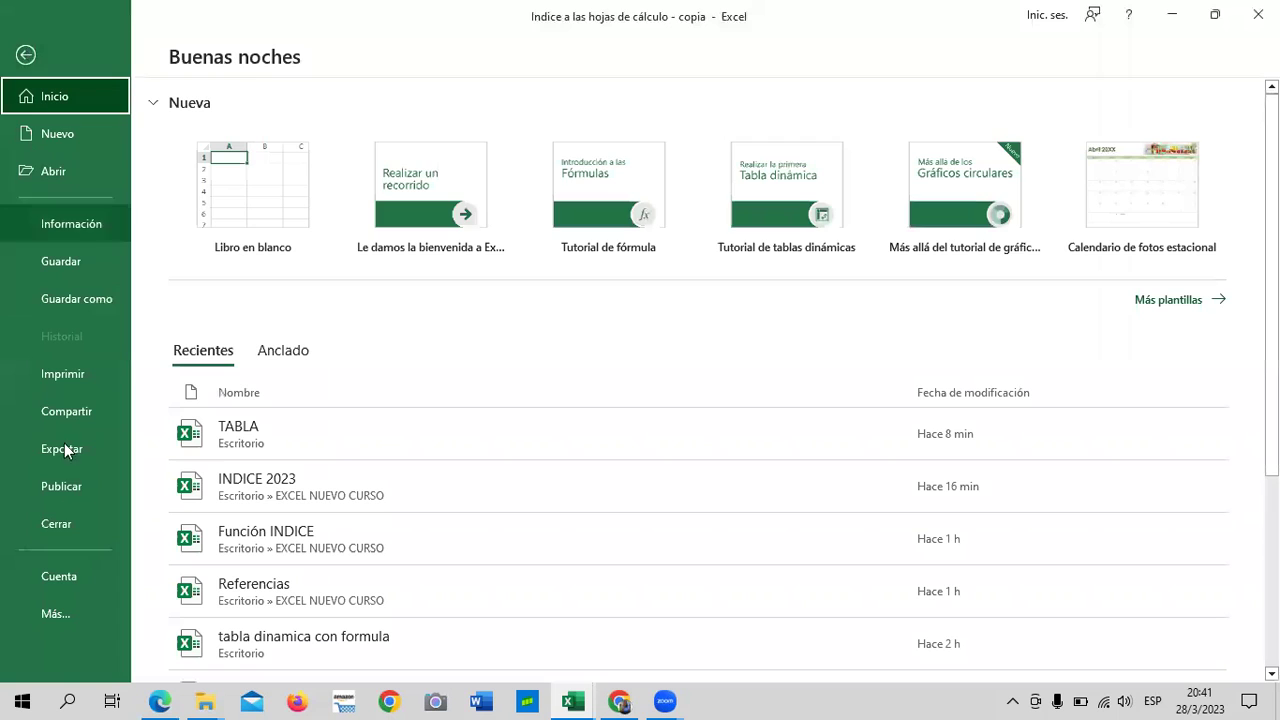
click(84, 299)
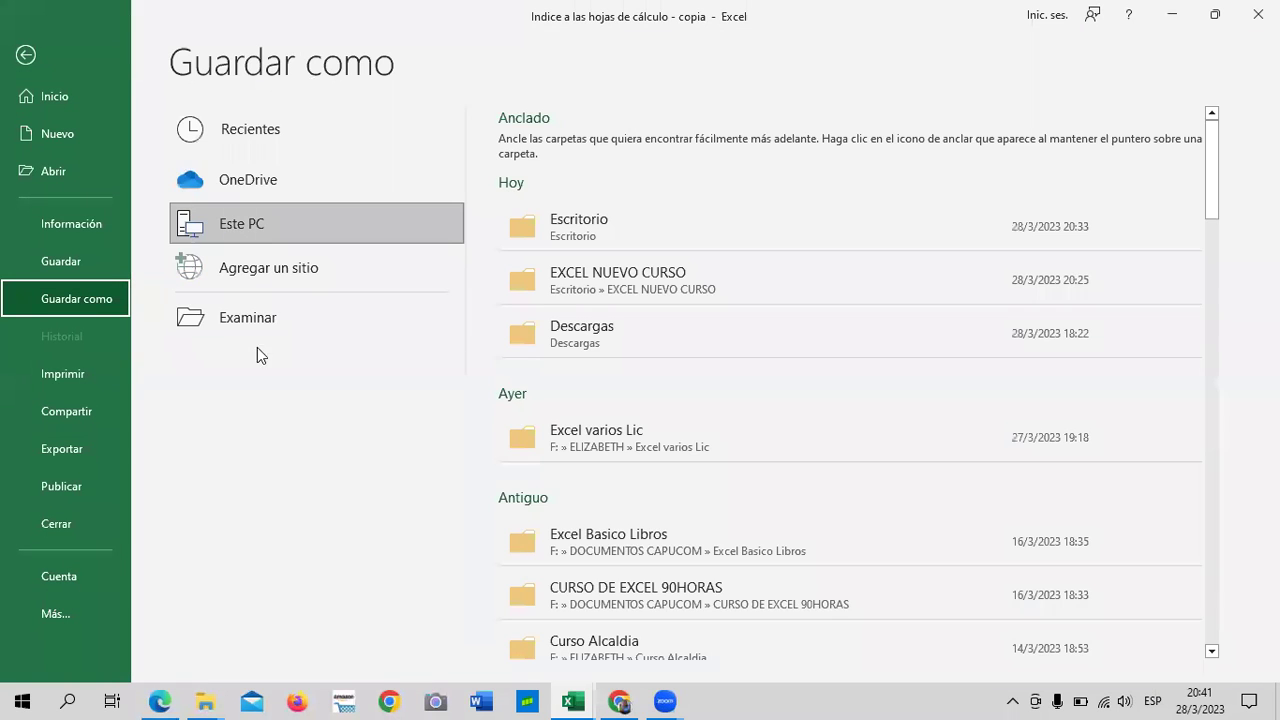
click(369, 318)
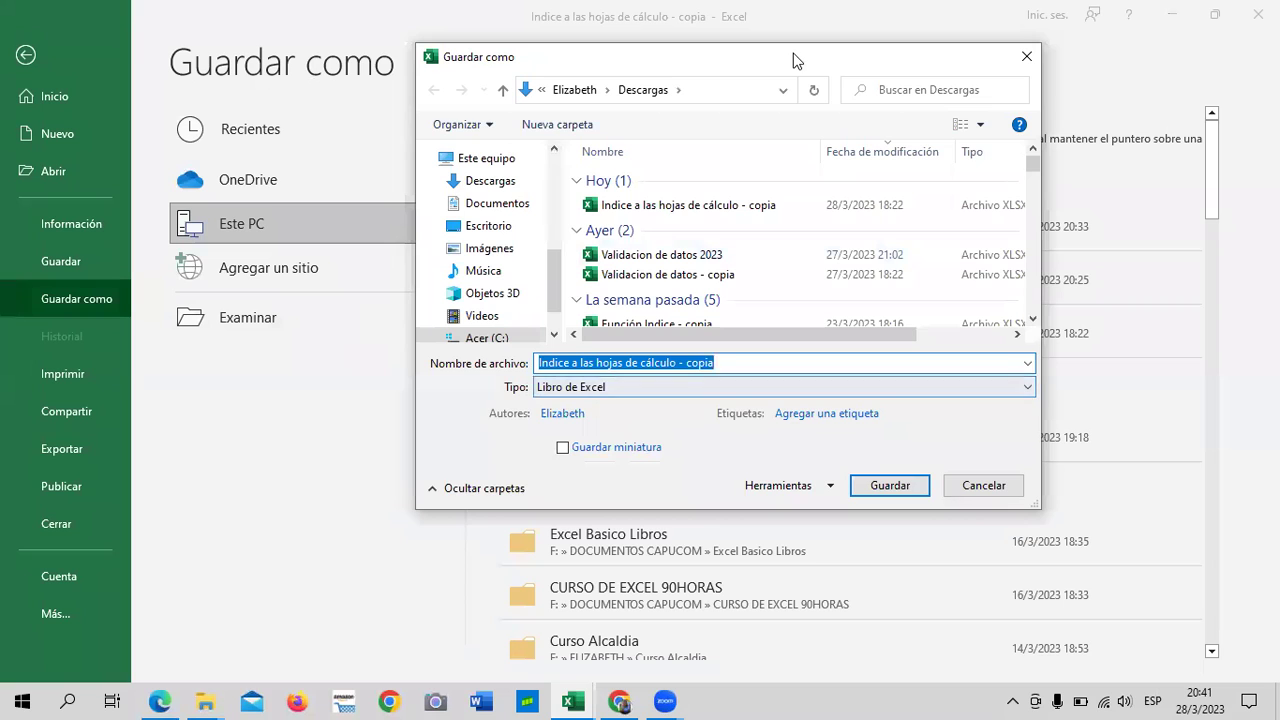
drag(792, 60, 732, 61)
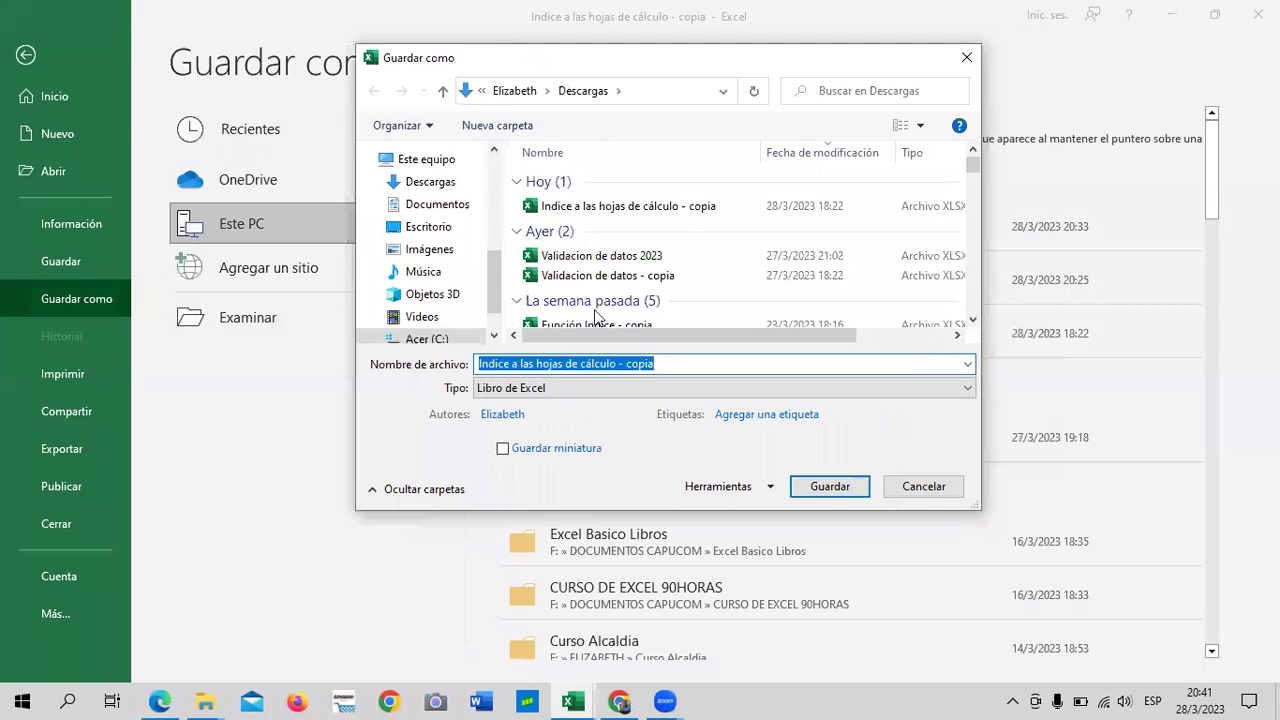
click(966, 387)
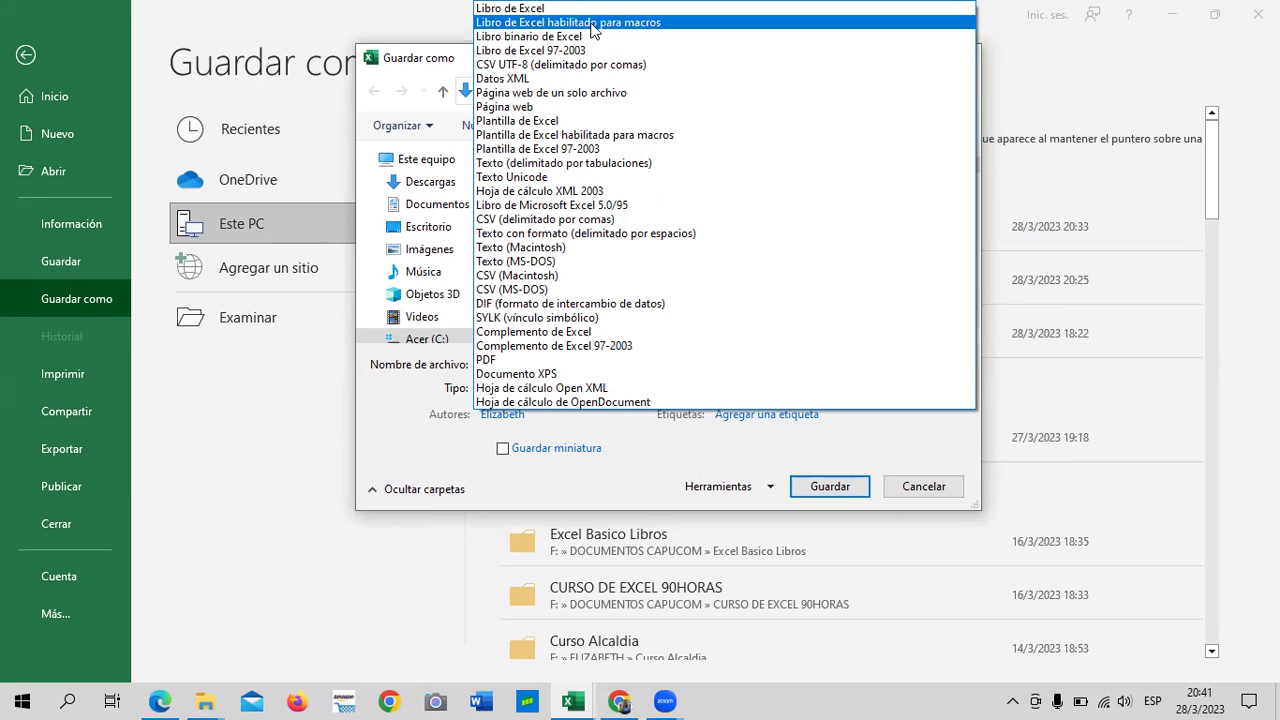
click(724, 26)
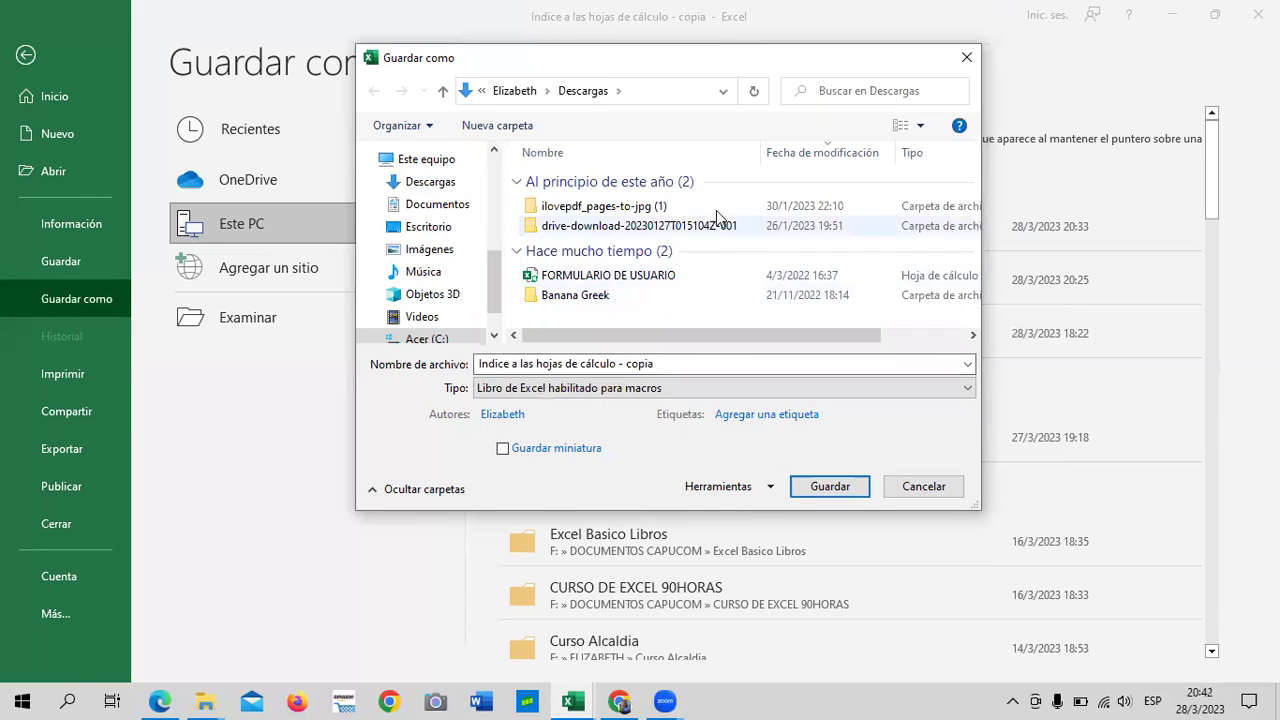
click(847, 487)
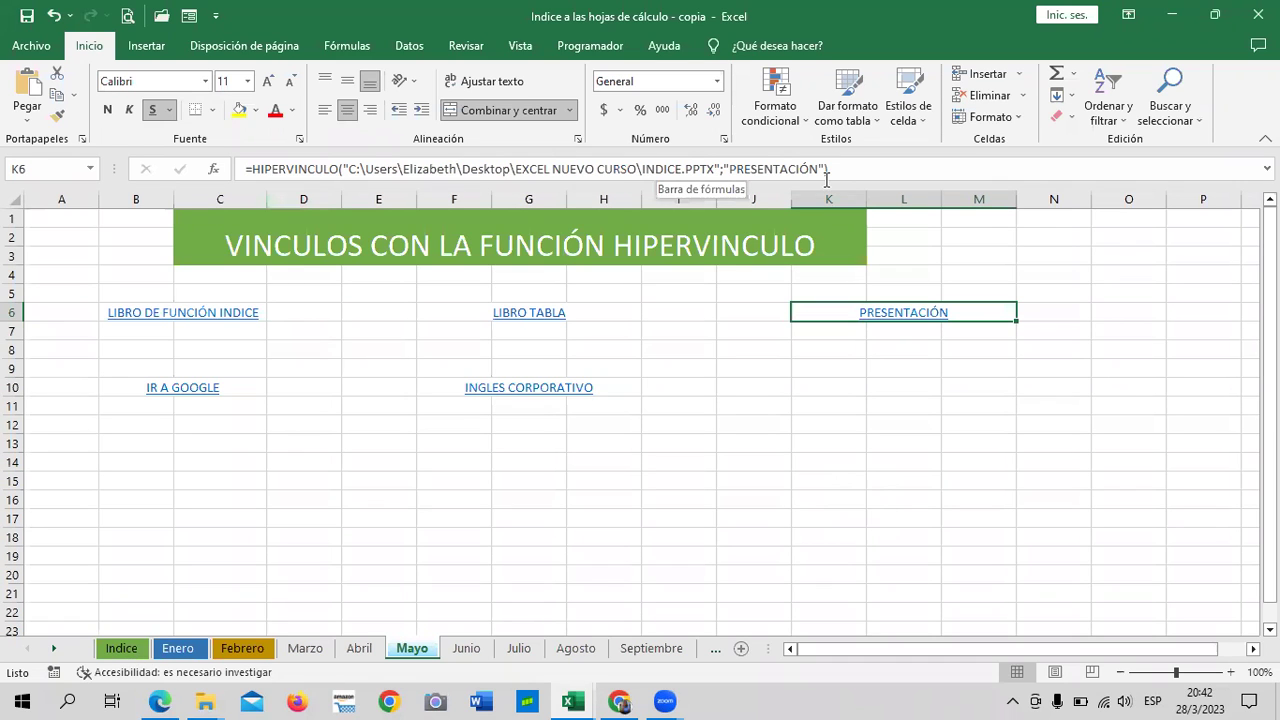
Follow the IR A GOOGLE link in B10 to Google, then return to the Mayo sheet.
click(1012, 463)
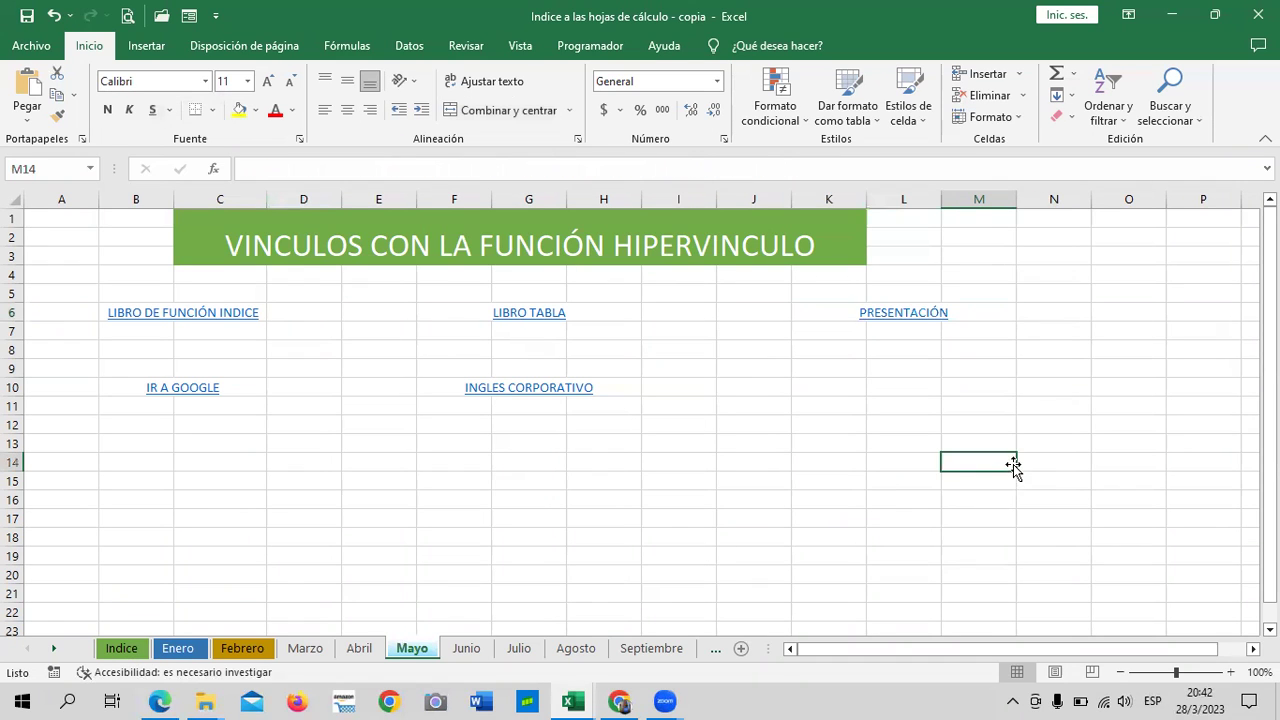
click(178, 392)
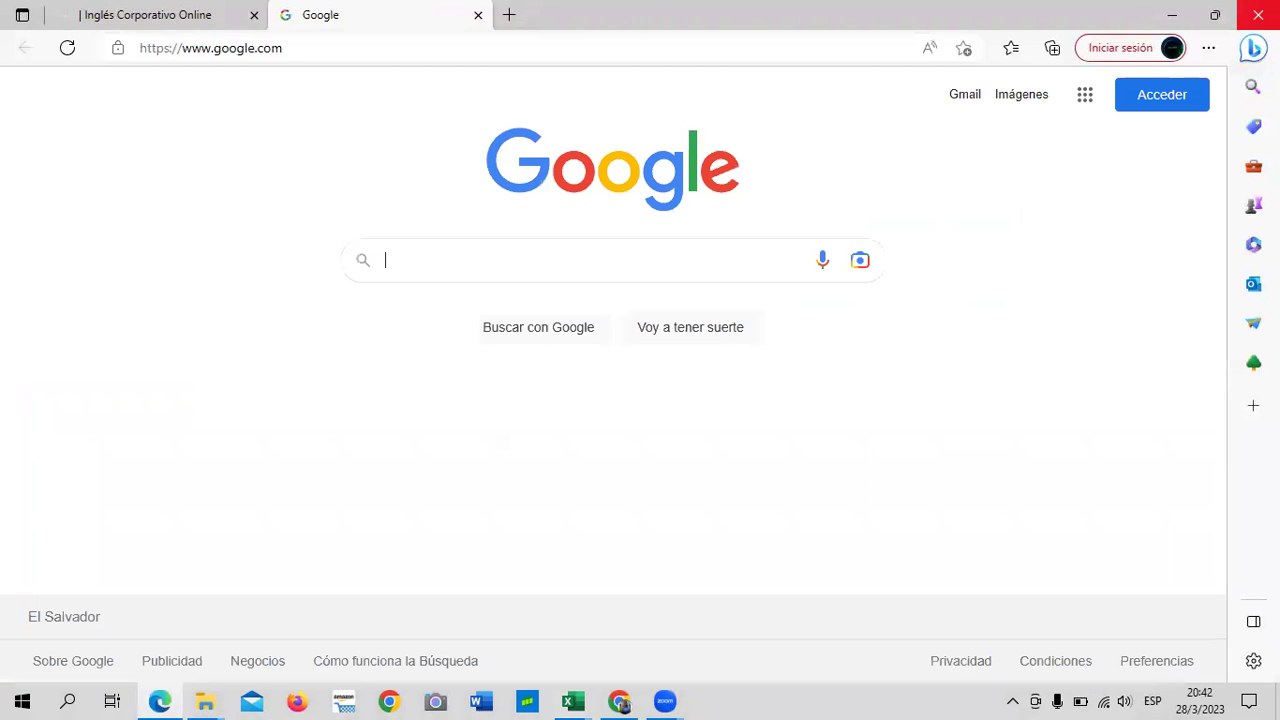
key(alt+Tab)
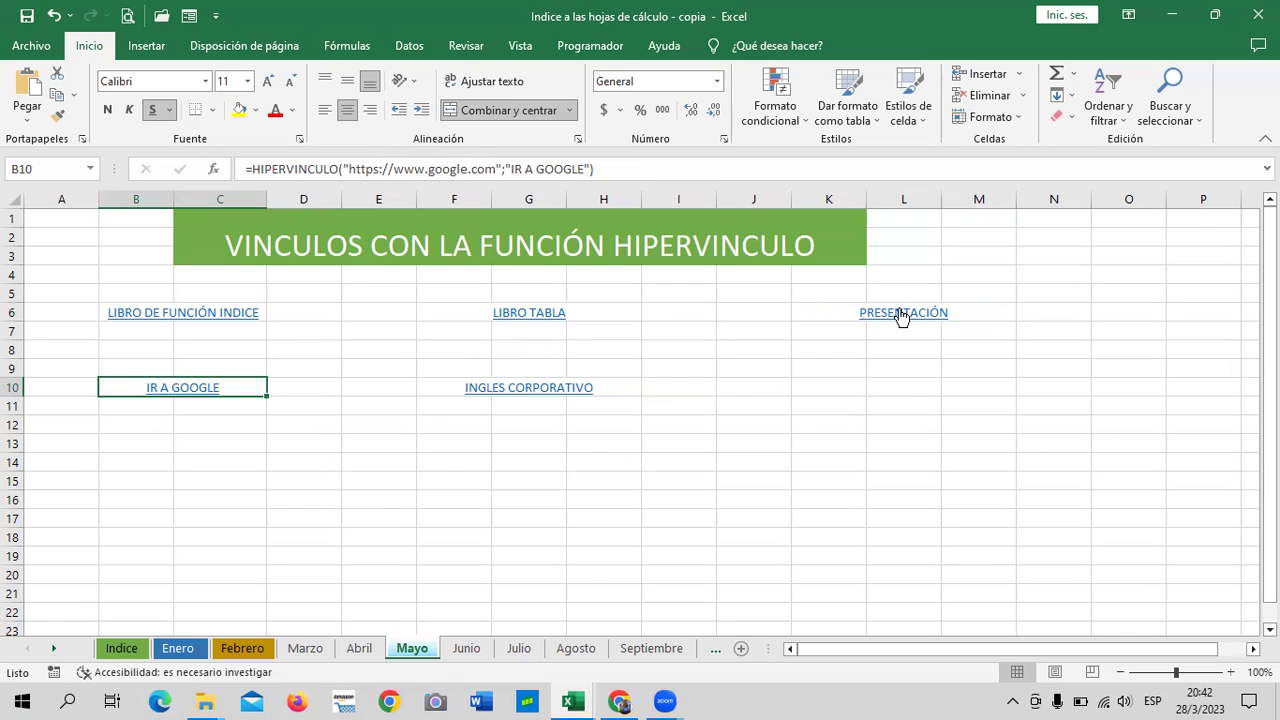
click(704, 448)
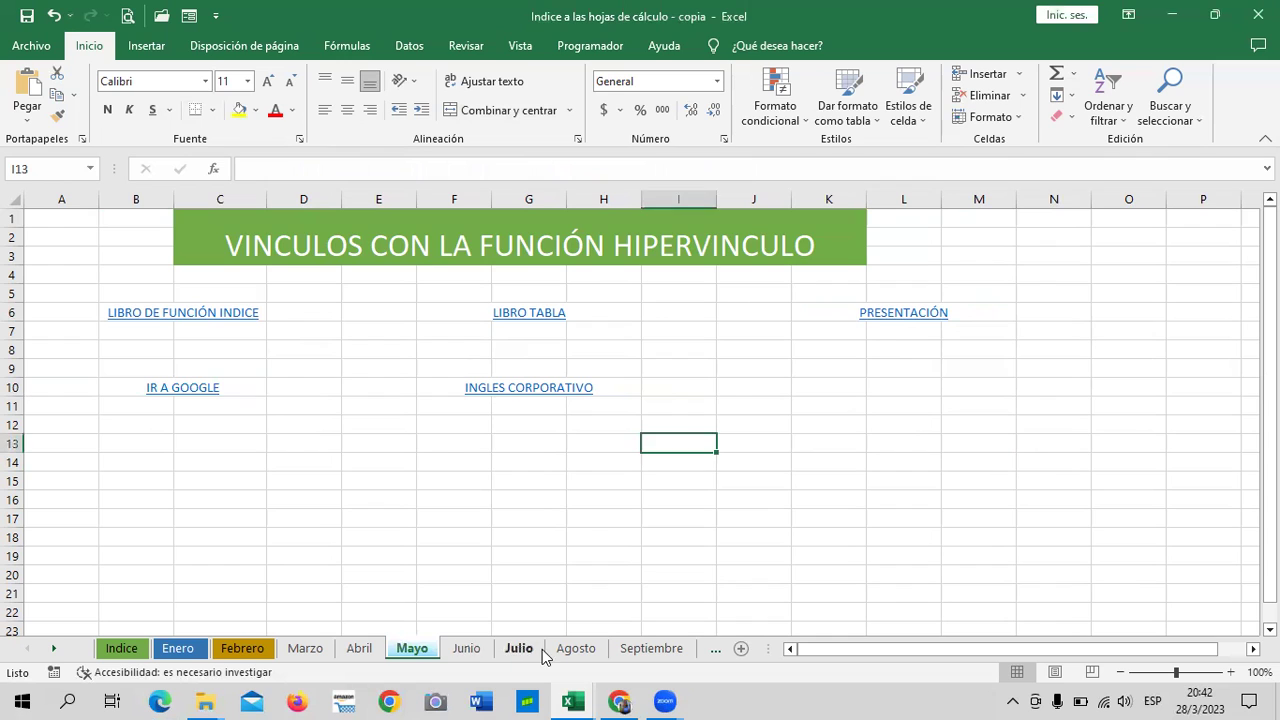
Switch to the Septiembre sheet, select K8, and open Programador's Insertar controls list.
click(519, 650)
click(576, 650)
click(655, 650)
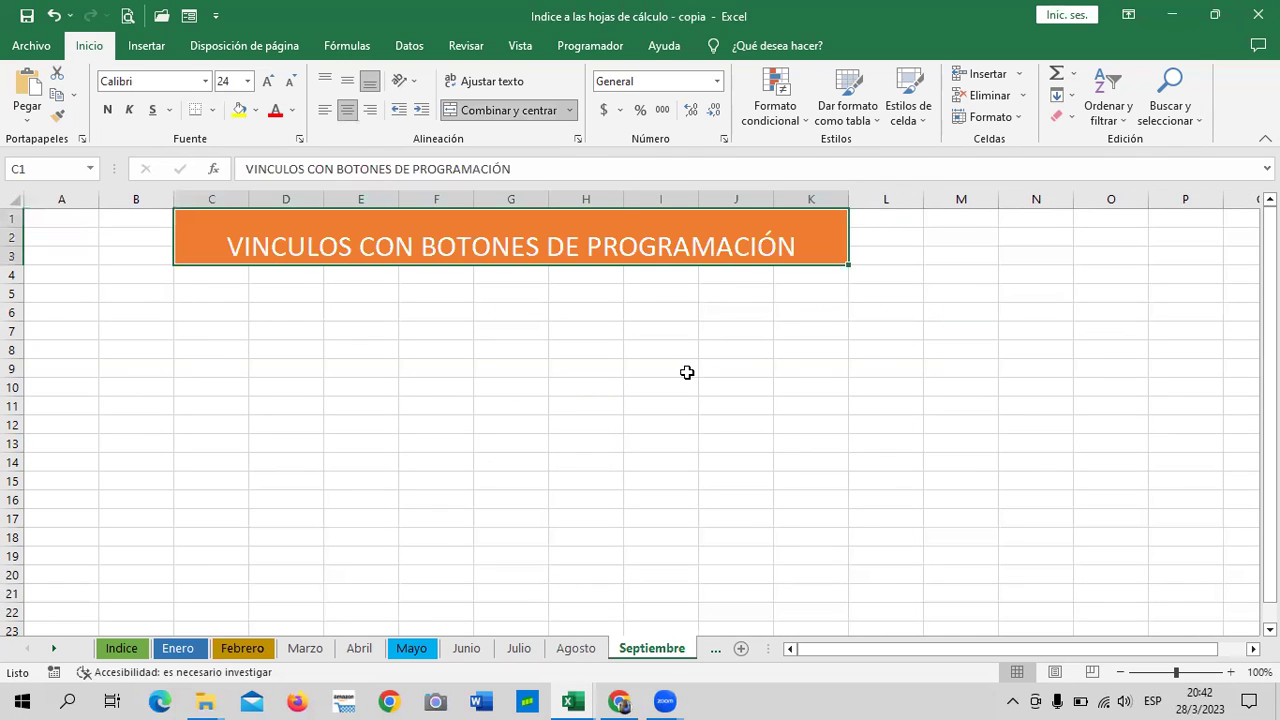
click(548, 390)
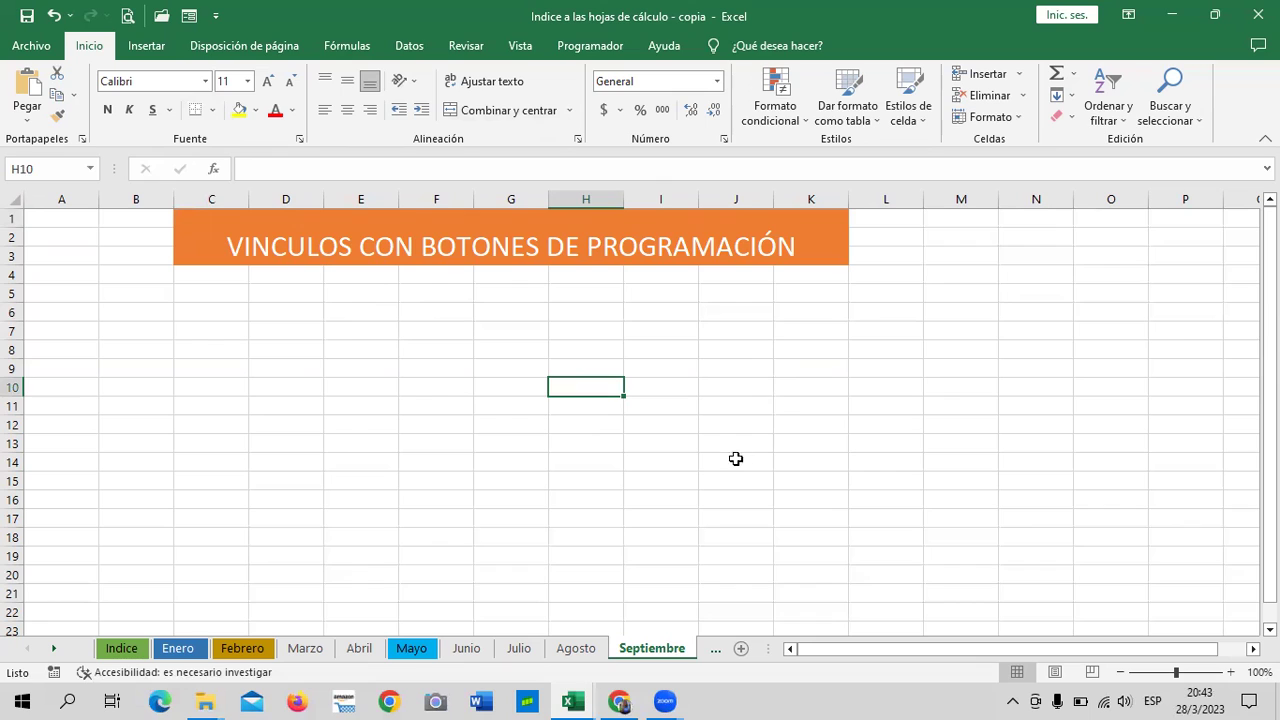
click(825, 344)
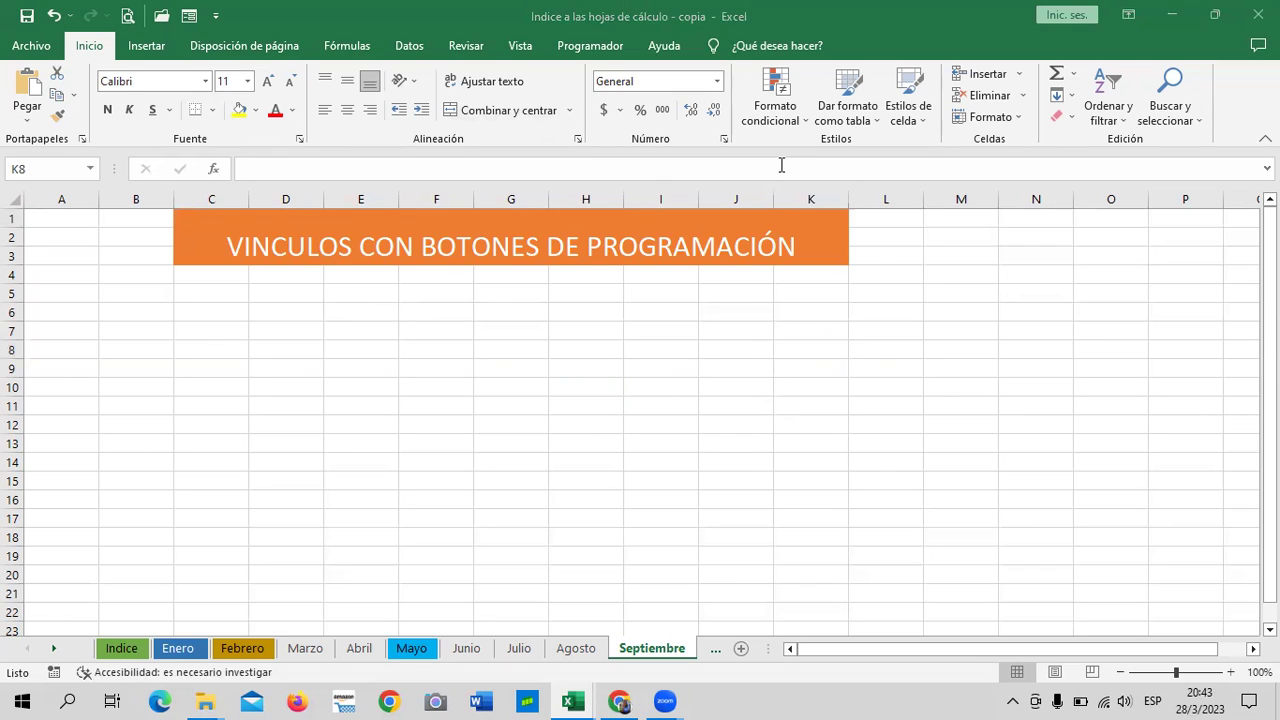
click(588, 47)
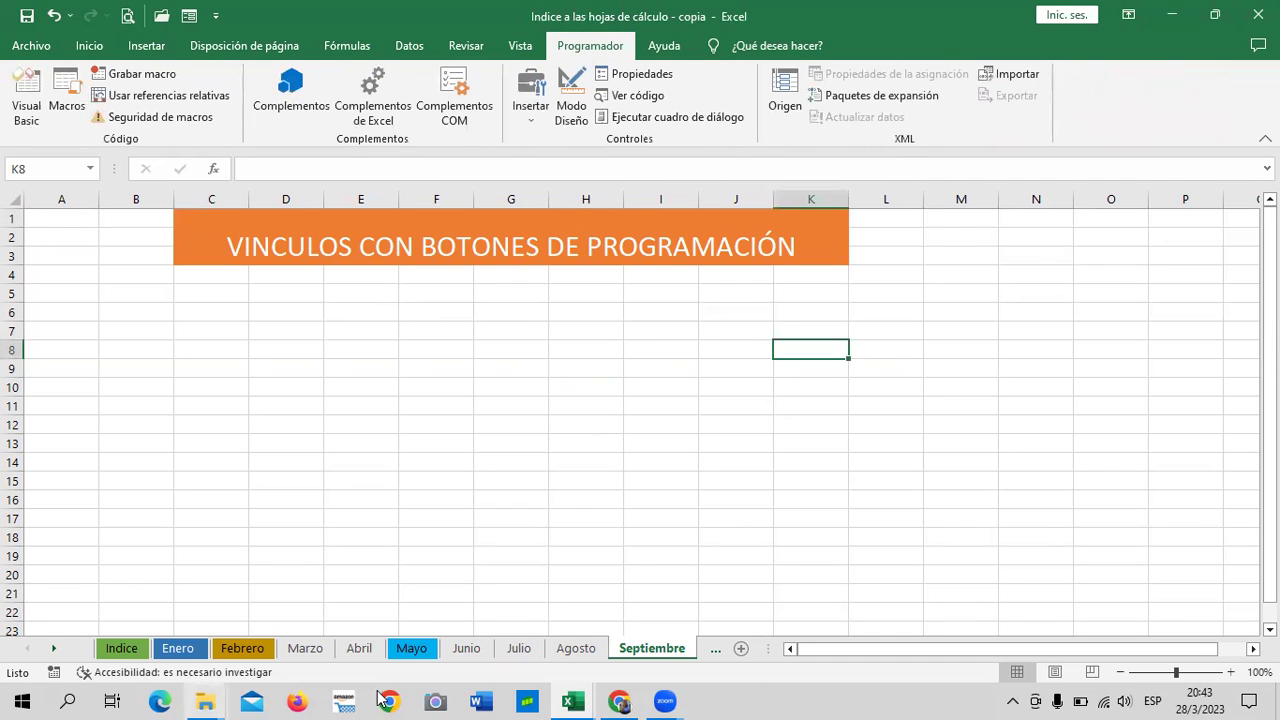
click(531, 110)
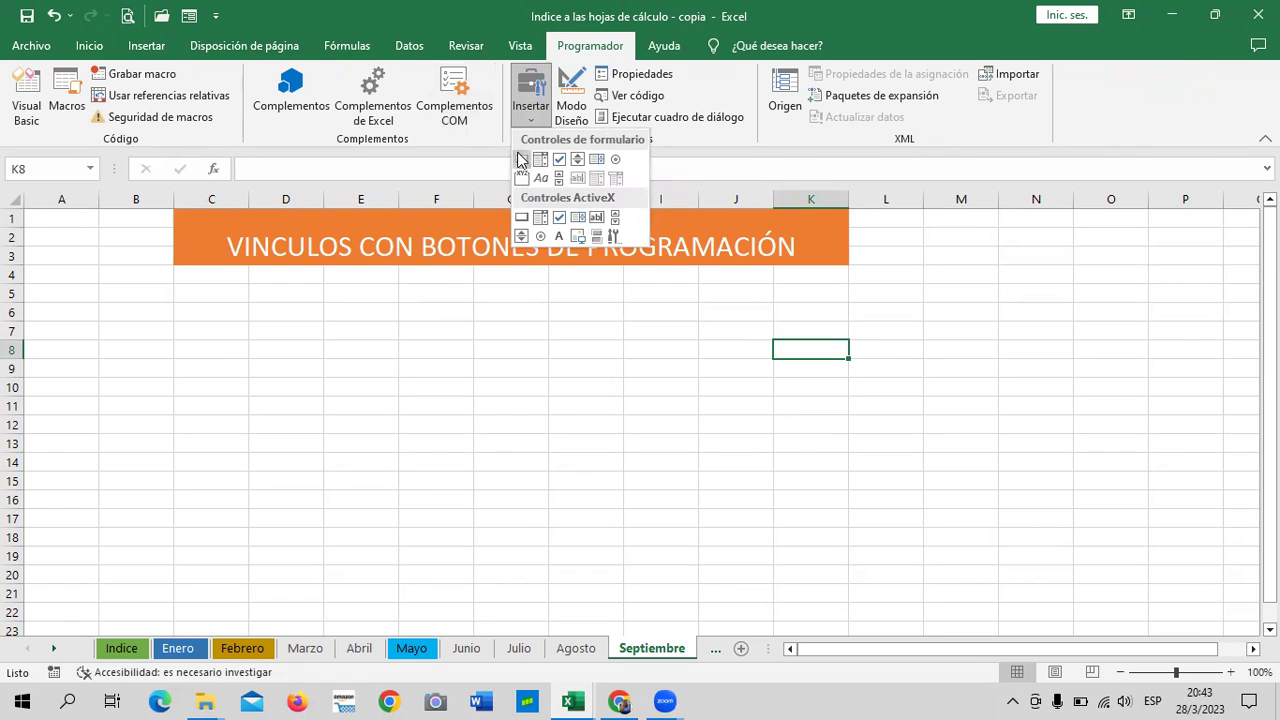
Draw a form button over C6:D9 and create its new macro Botón1_Haga_clic_en.
click(523, 162)
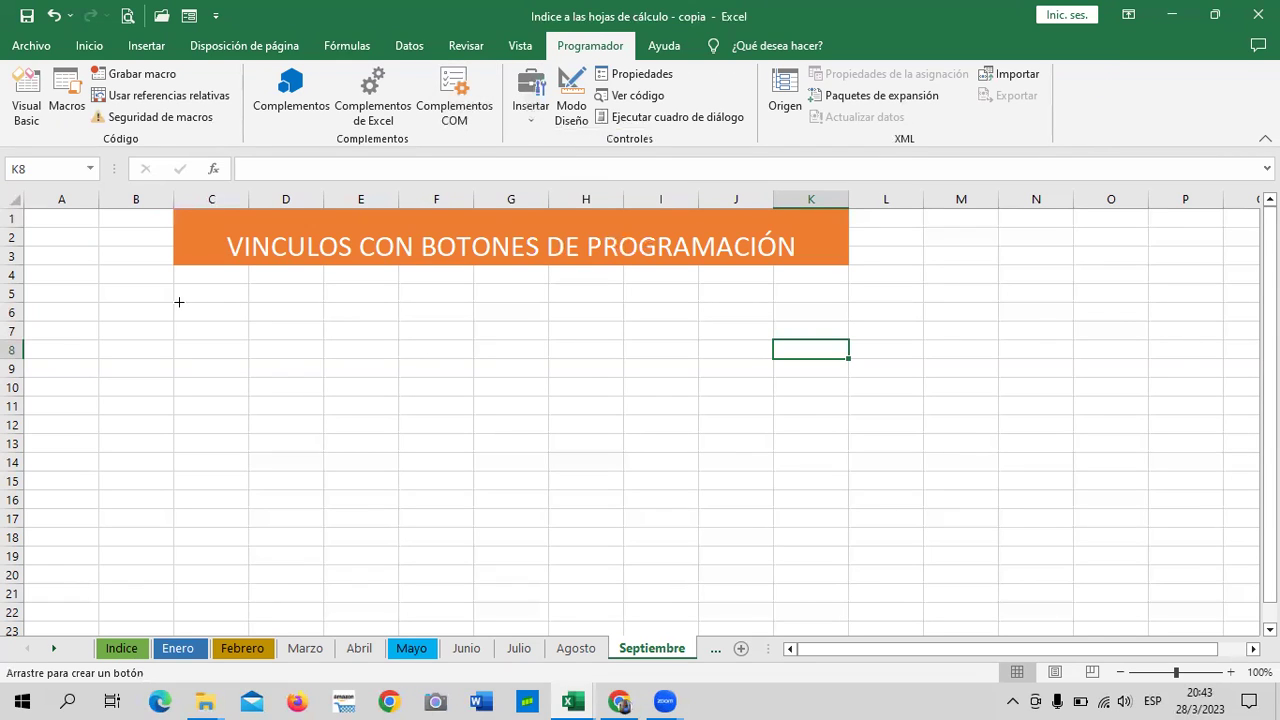
mouse_move(176, 309)
mouse_down()
mouse_move(263, 364)
mouse_move(320, 367)
mouse_up()
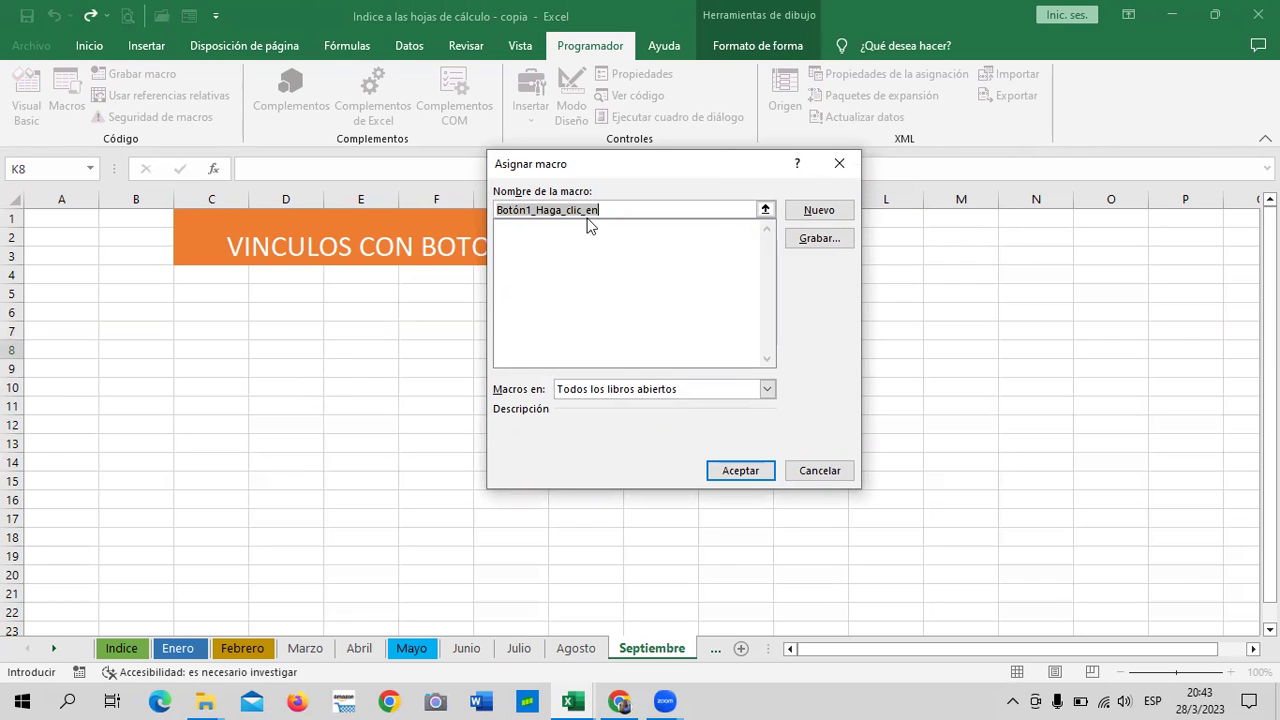
click(827, 214)
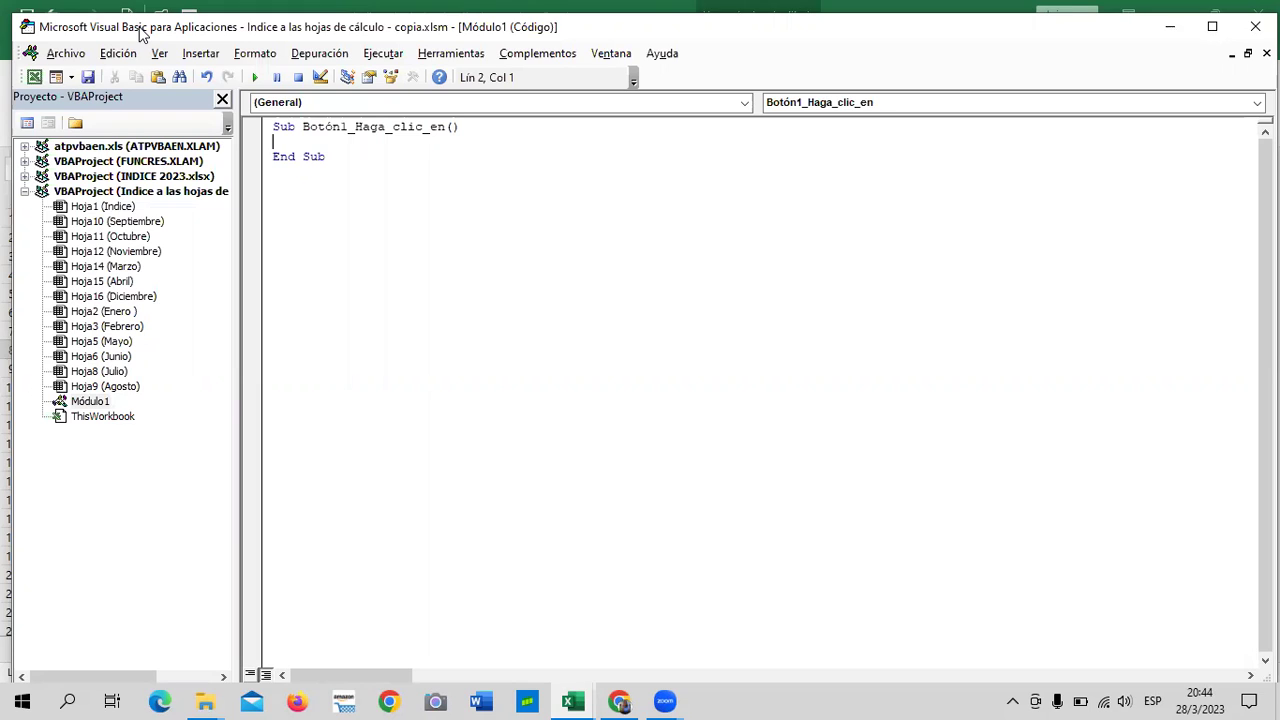
Type Sheets on the macro's empty line, correcting the mistyped 'sHEE' first.
text(sHEE)
key(BackSpace)
key(BackSpace)
key(BackSpace)
key(BackSpace)
text(She)
text(ets)
Complete the line as Sheets("Enero").Select and close the VBA editor.
text(()
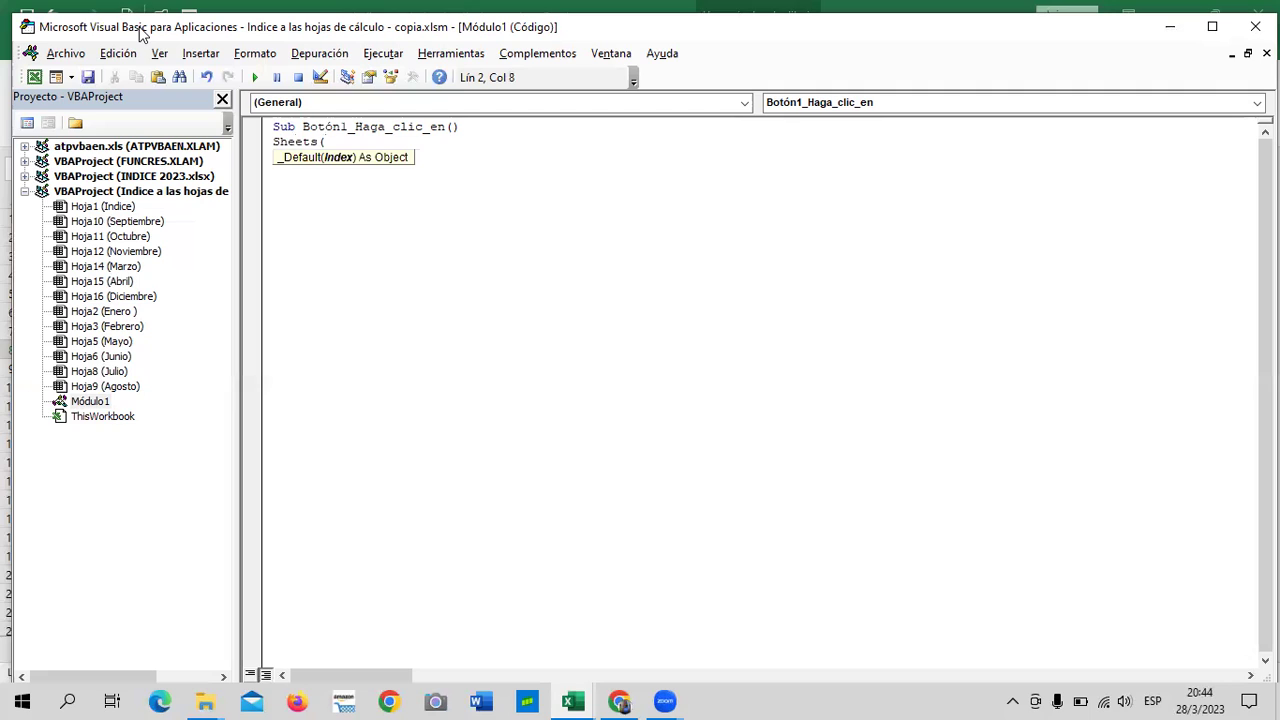
text(")
text(En)
text(ero)
text(")
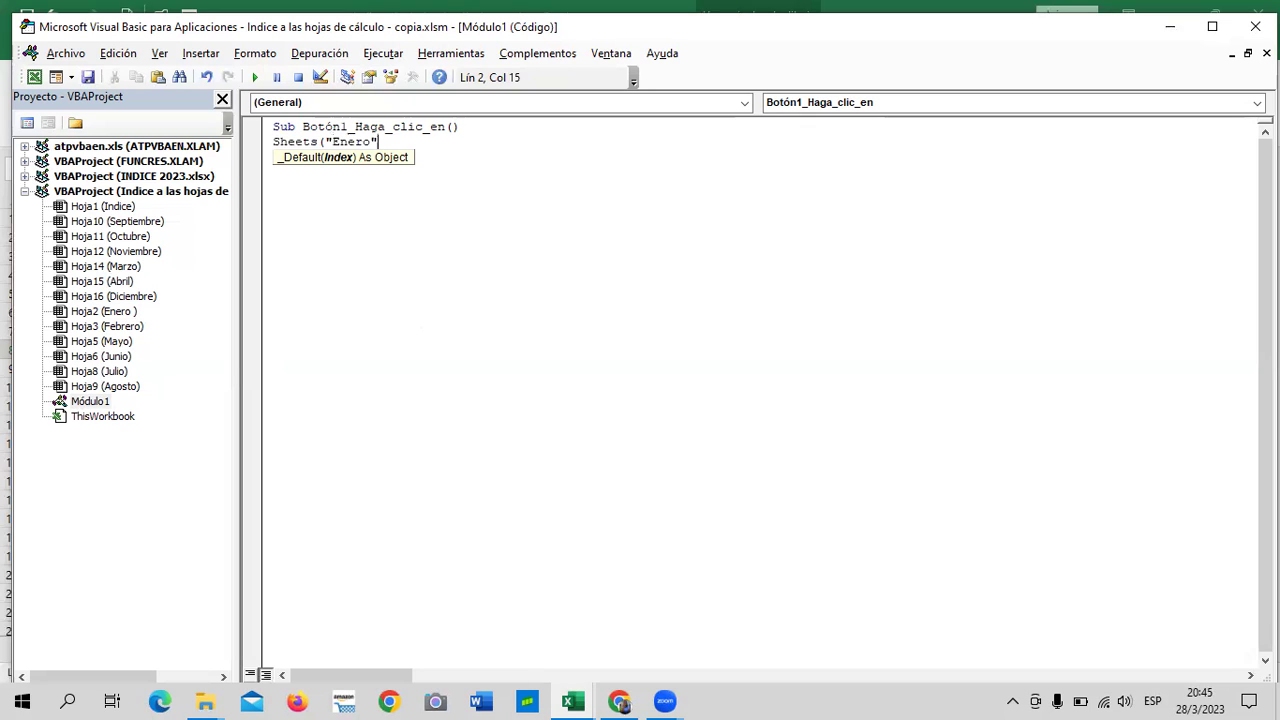
text().)
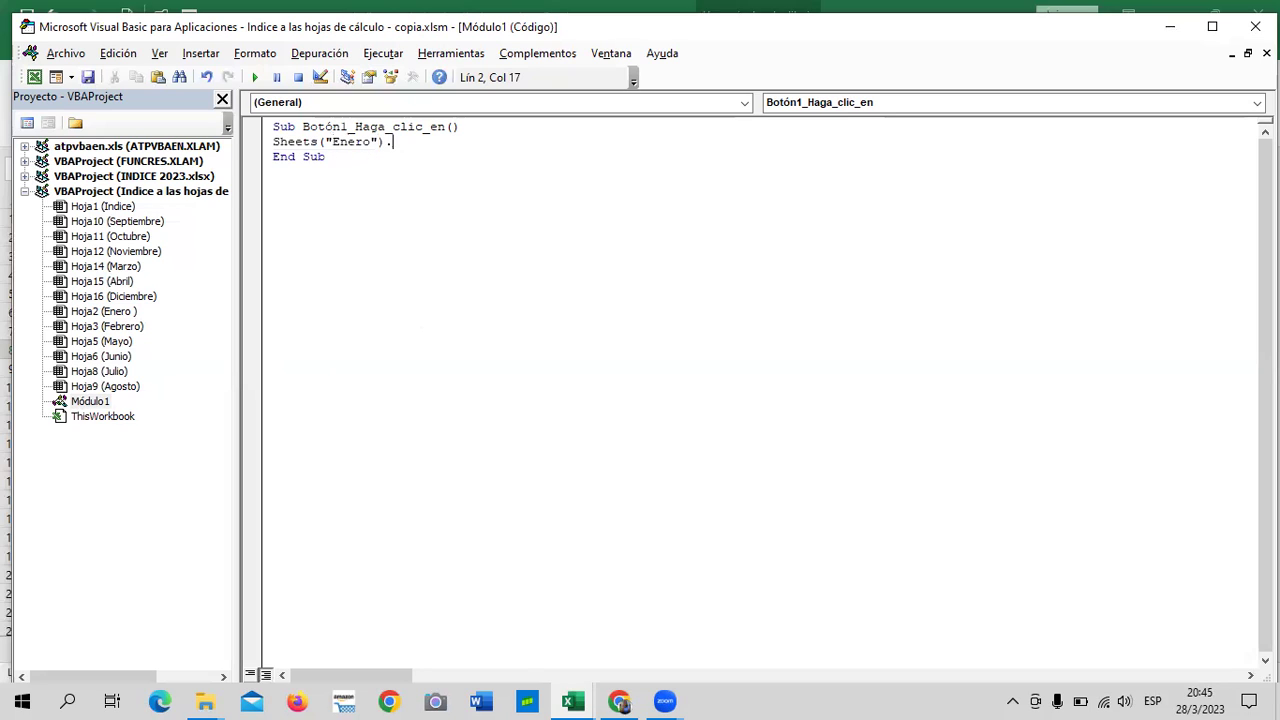
text(s)
text(elect)
click(543, 253)
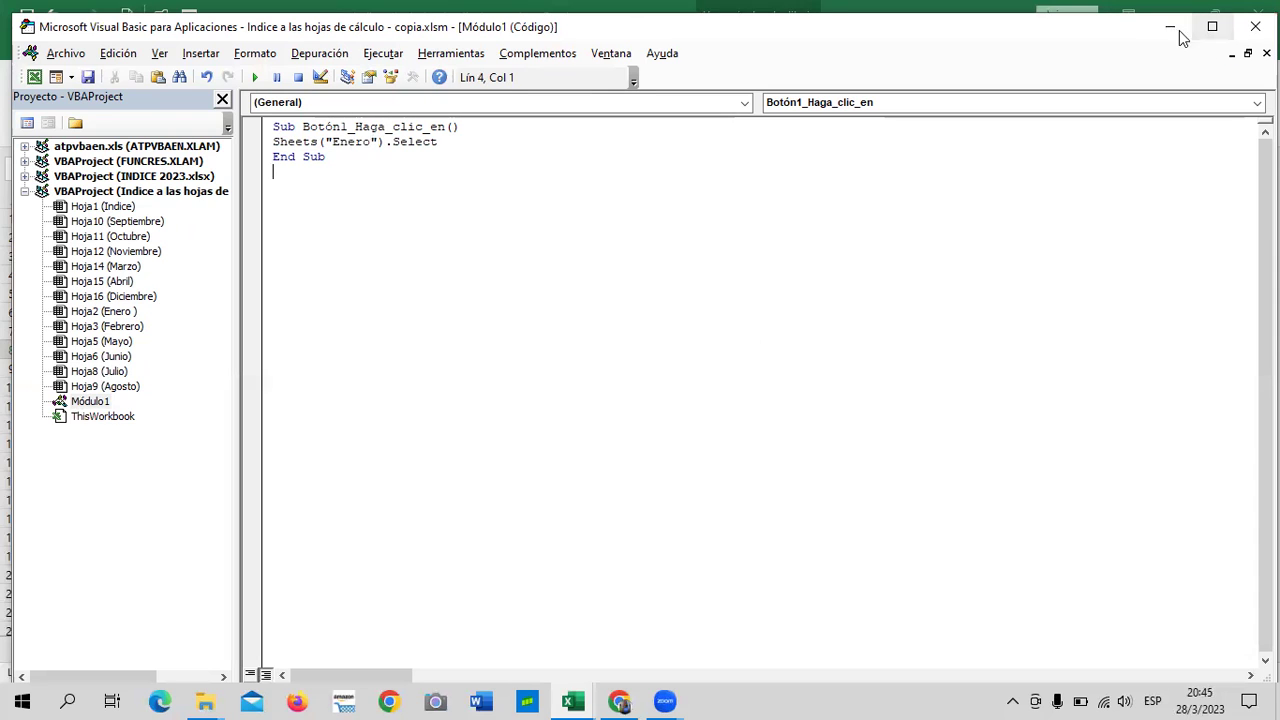
mouse_move(1057, 35)
mouse_down()
mouse_move(1027, 23)
mouse_move(986, 32)
mouse_up()
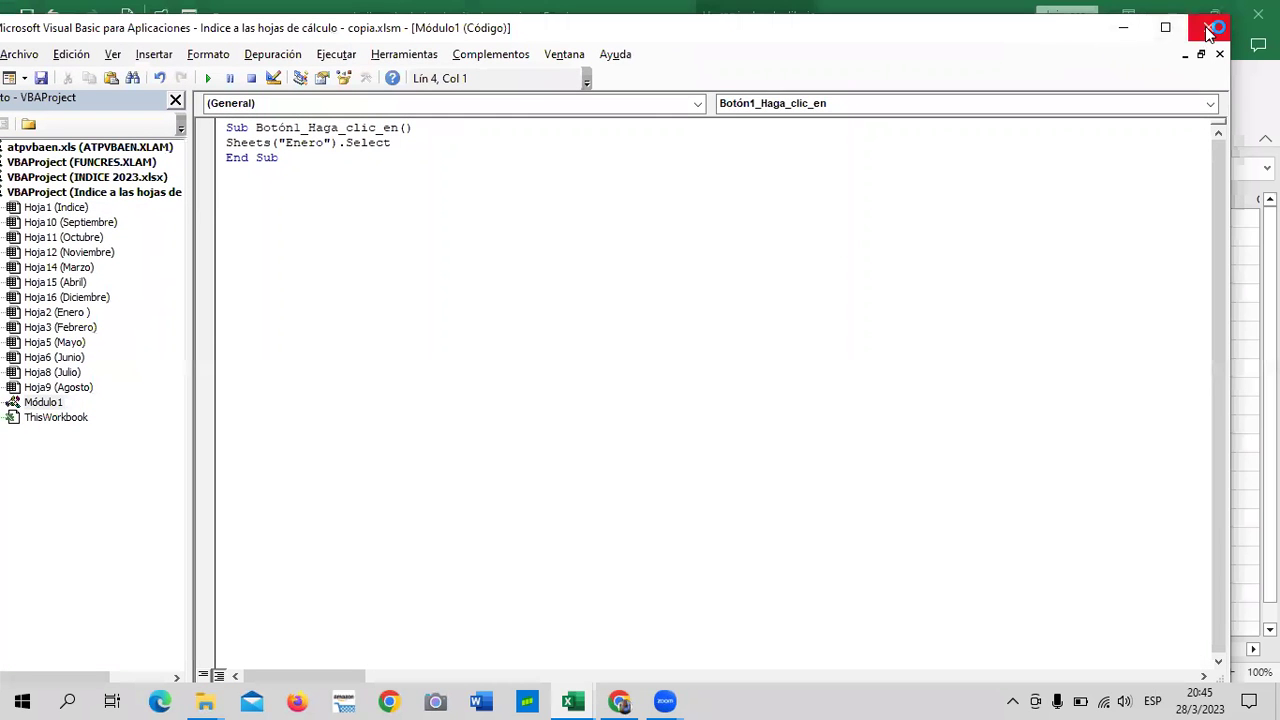
click(1210, 30)
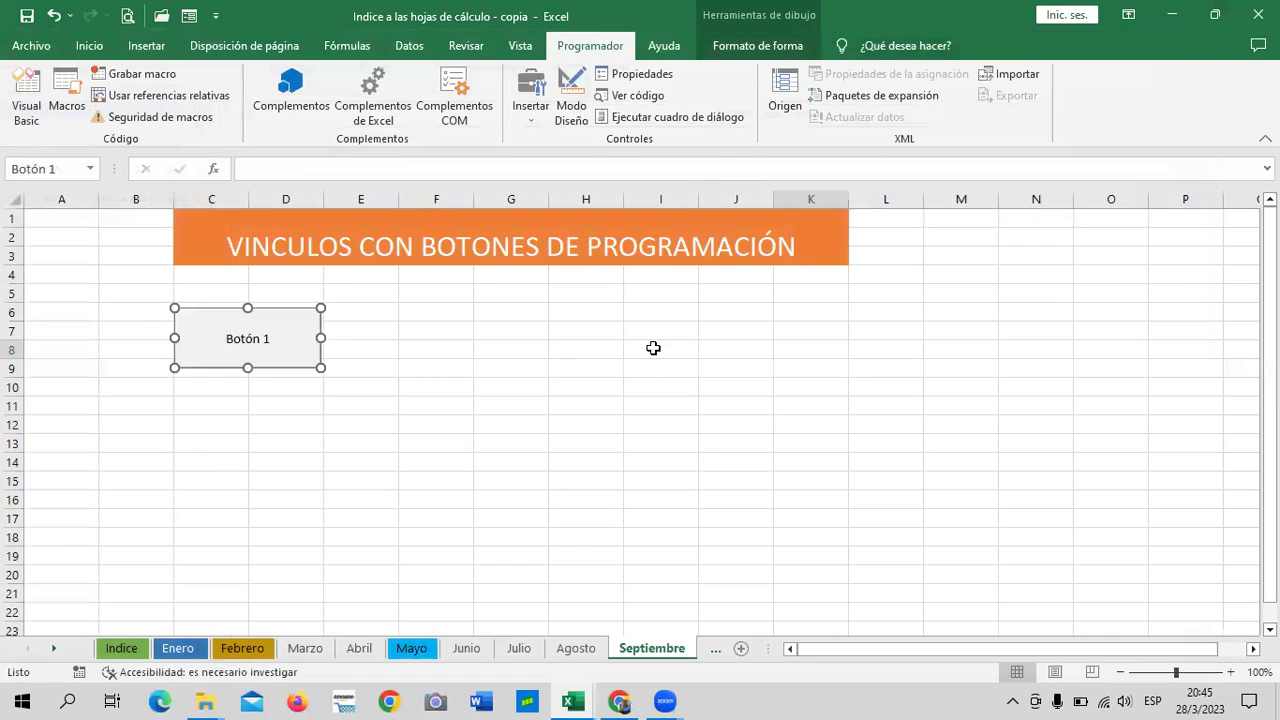
Test Botón 1, dismiss run-time error 9, rerun it and debug the failing line.
click(598, 394)
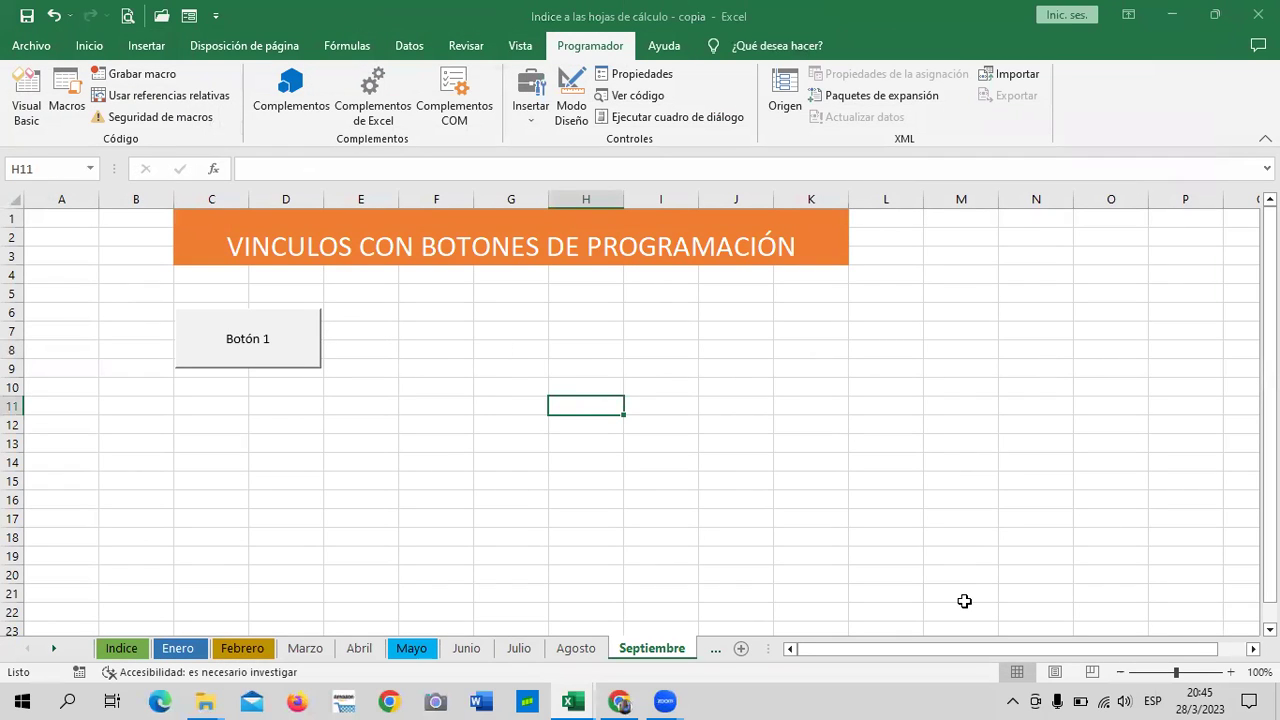
click(304, 338)
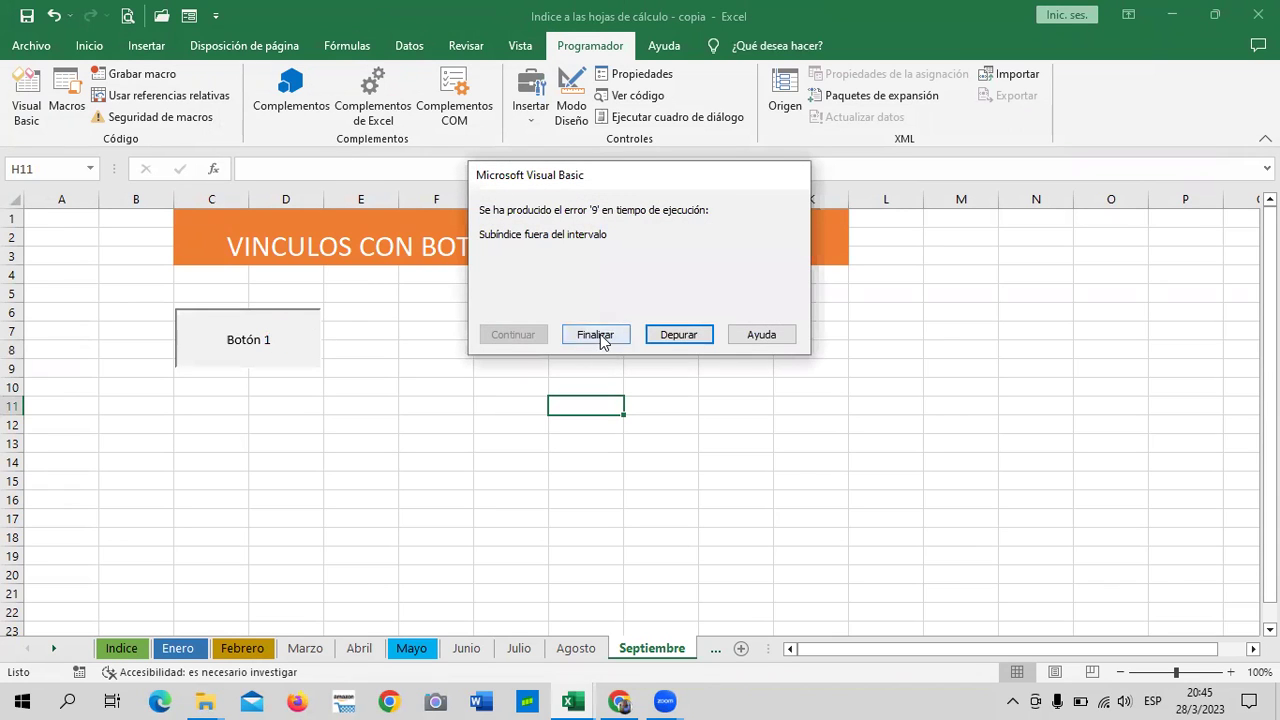
click(600, 338)
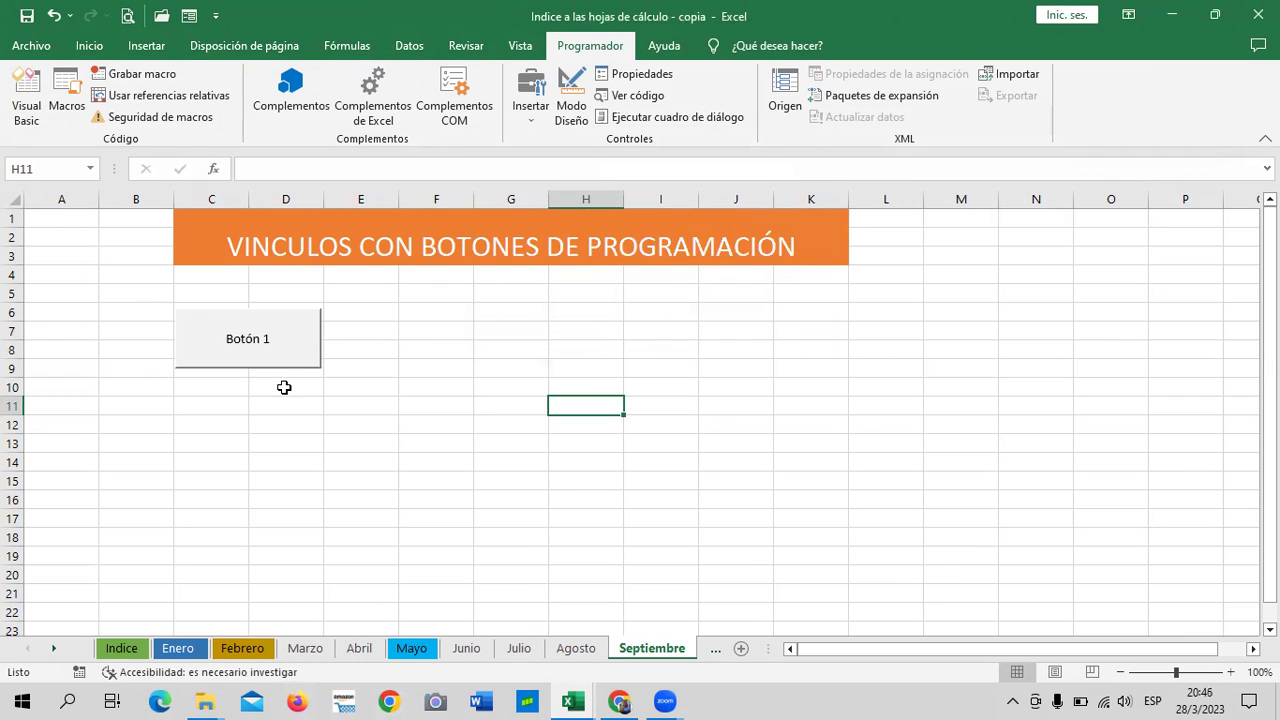
click(290, 342)
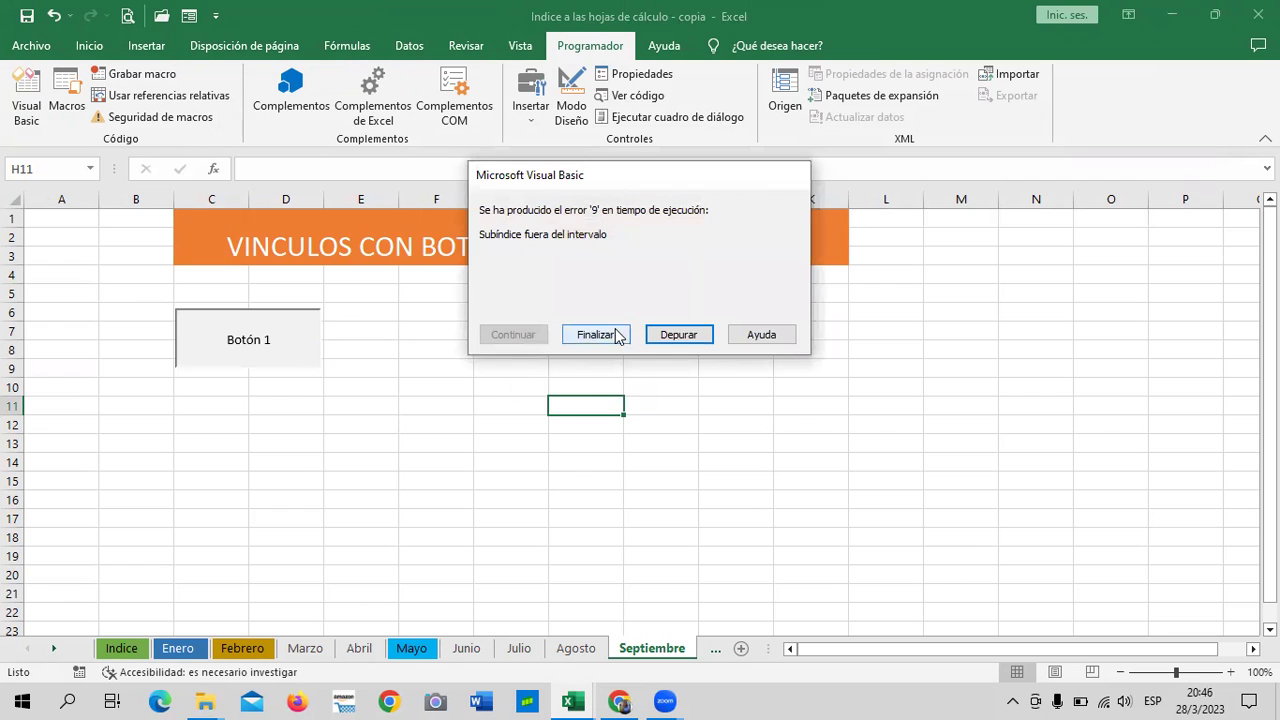
click(668, 335)
click(492, 162)
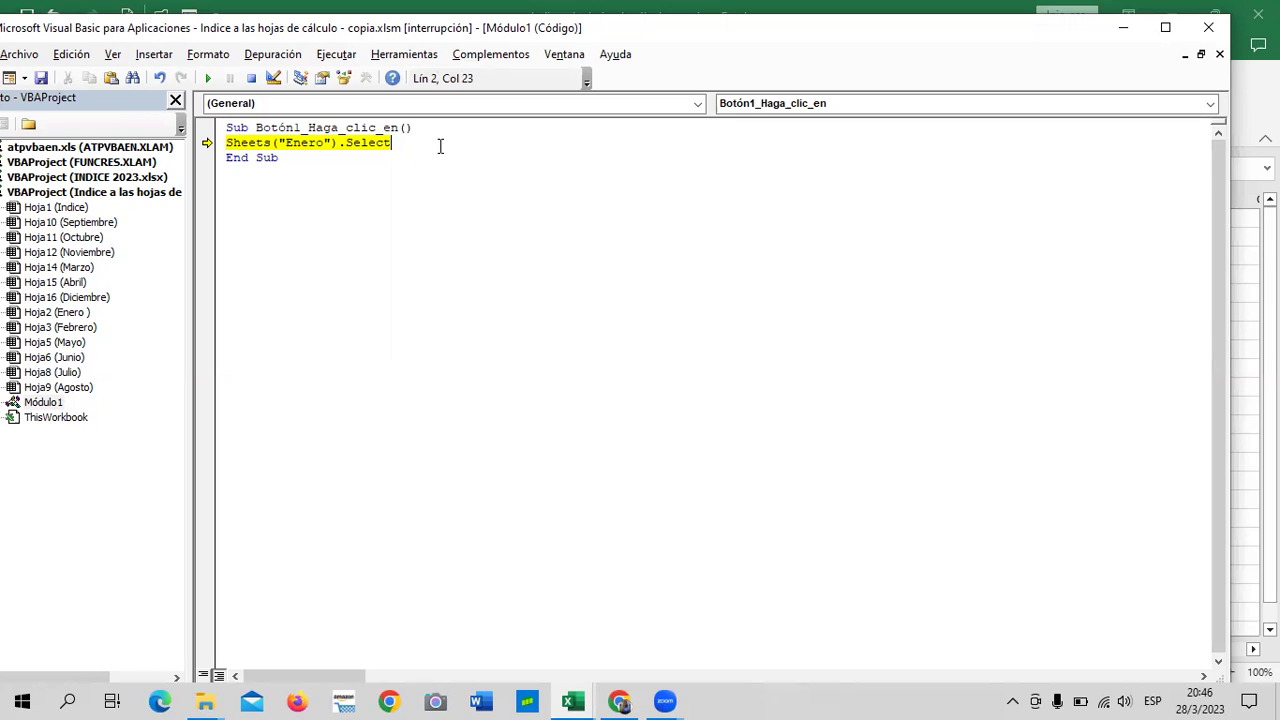
Retype the line as Sheets("Enero").Select, fixing the 'Slect' typo.
click(358, 279)
click(397, 143)
key(BackSpace)
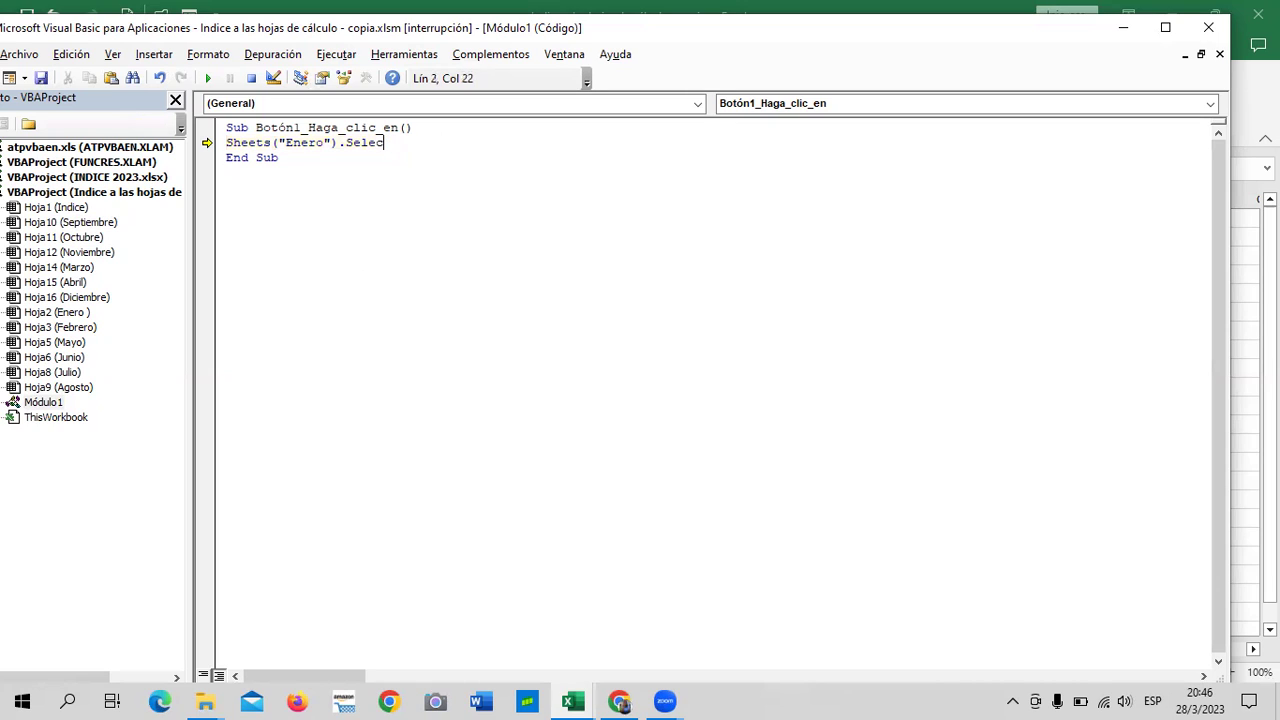
key(BackSpace)
key(BackSpace)
key(BackSpace)
key(BackSpace)
key(BackSpace)
key(BackSpace)
key(BackSpace)
key(BackSpace)
key(BackSpace)
key(BackSpace)
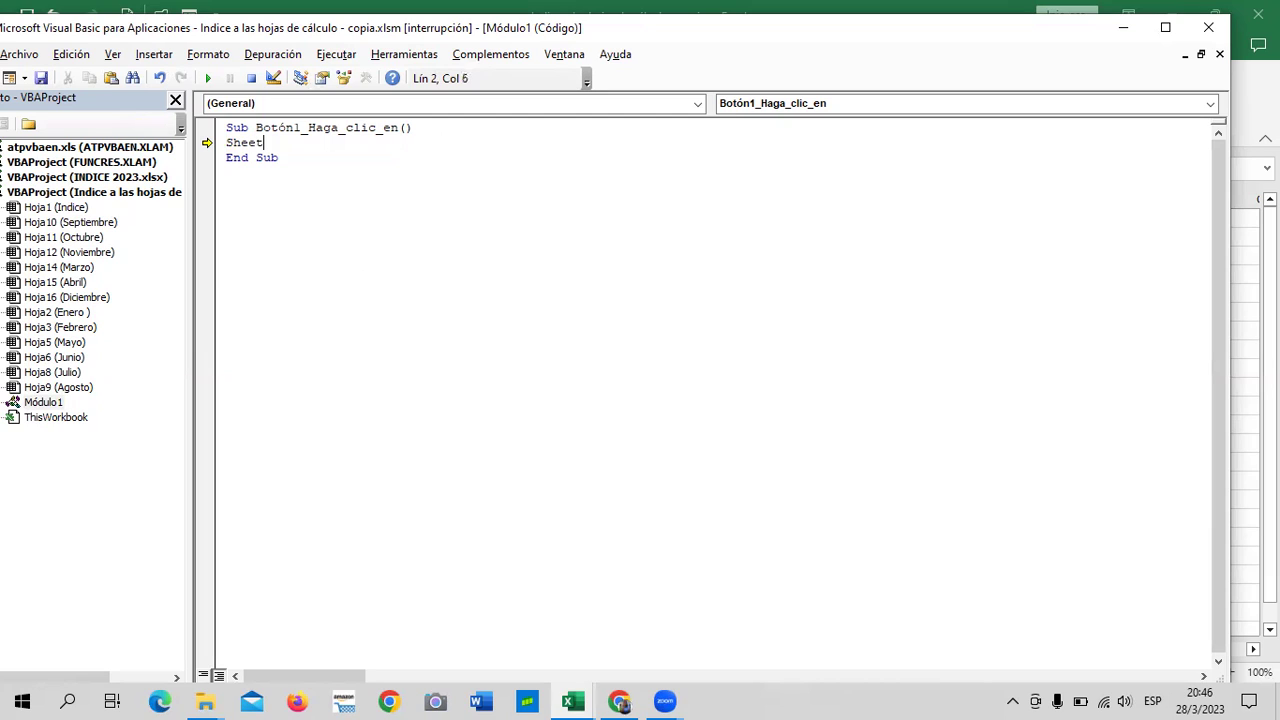
text((")
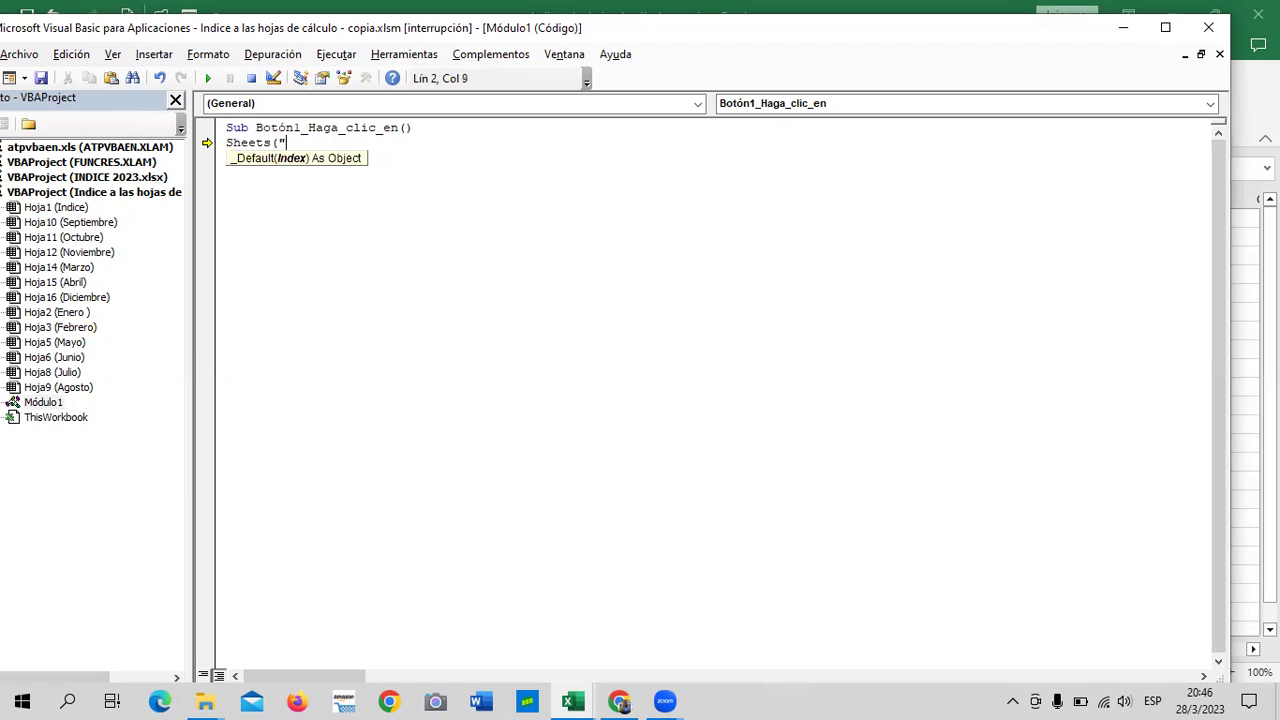
text(Enero")
text().Slect)
key(BackSpace)
key(BackSpace)
key(BackSpace)
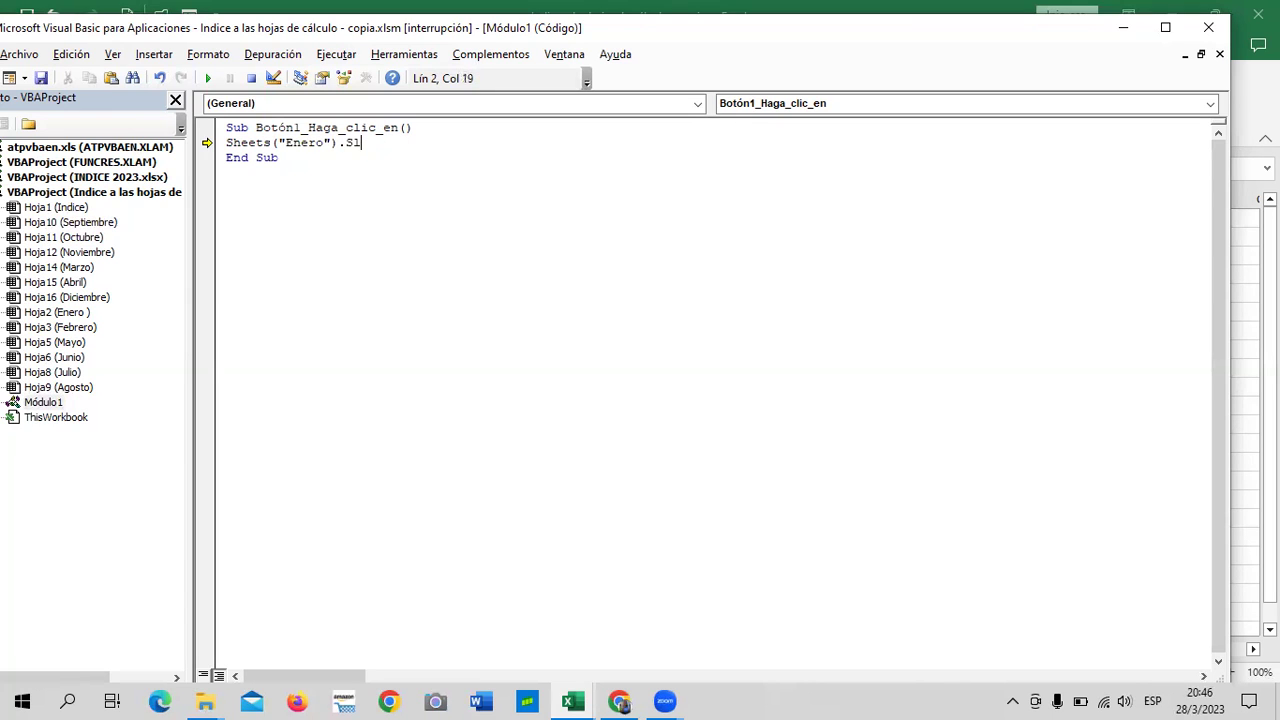
text(lect)
key(Down)
key(Down)
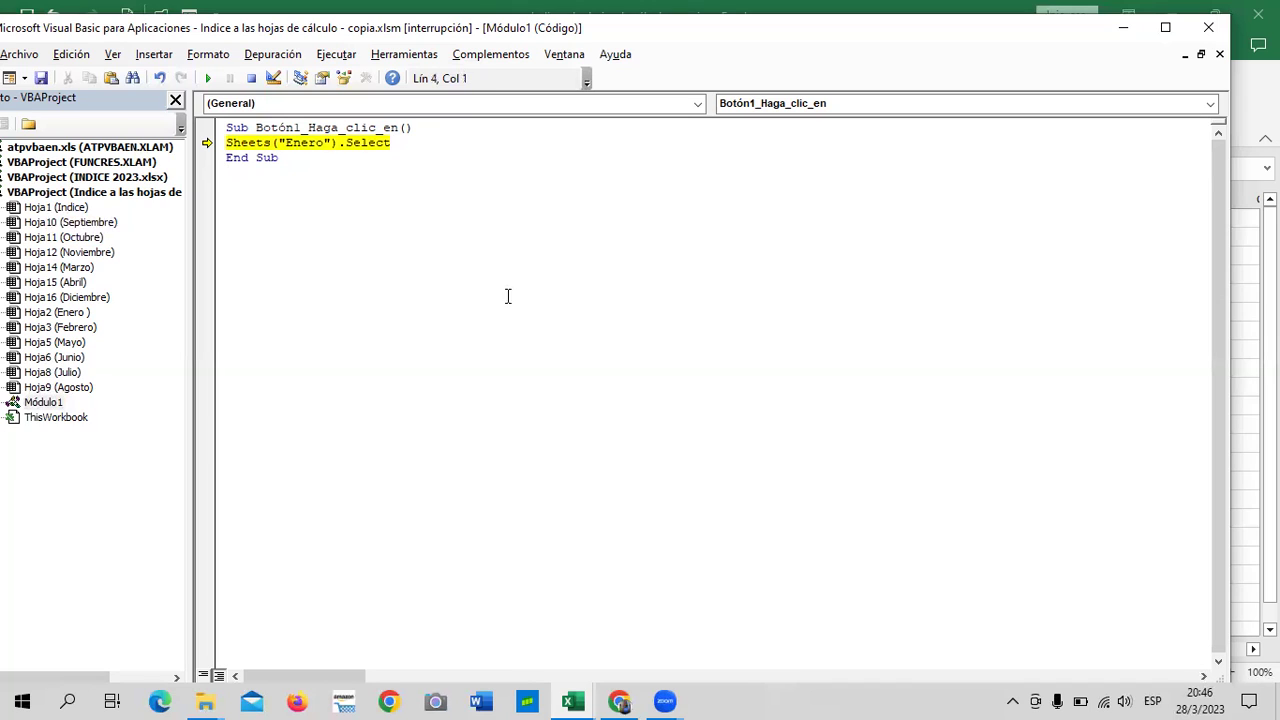
Close the VBA editor and confirm stopping the debugger.
click(338, 143)
click(1208, 27)
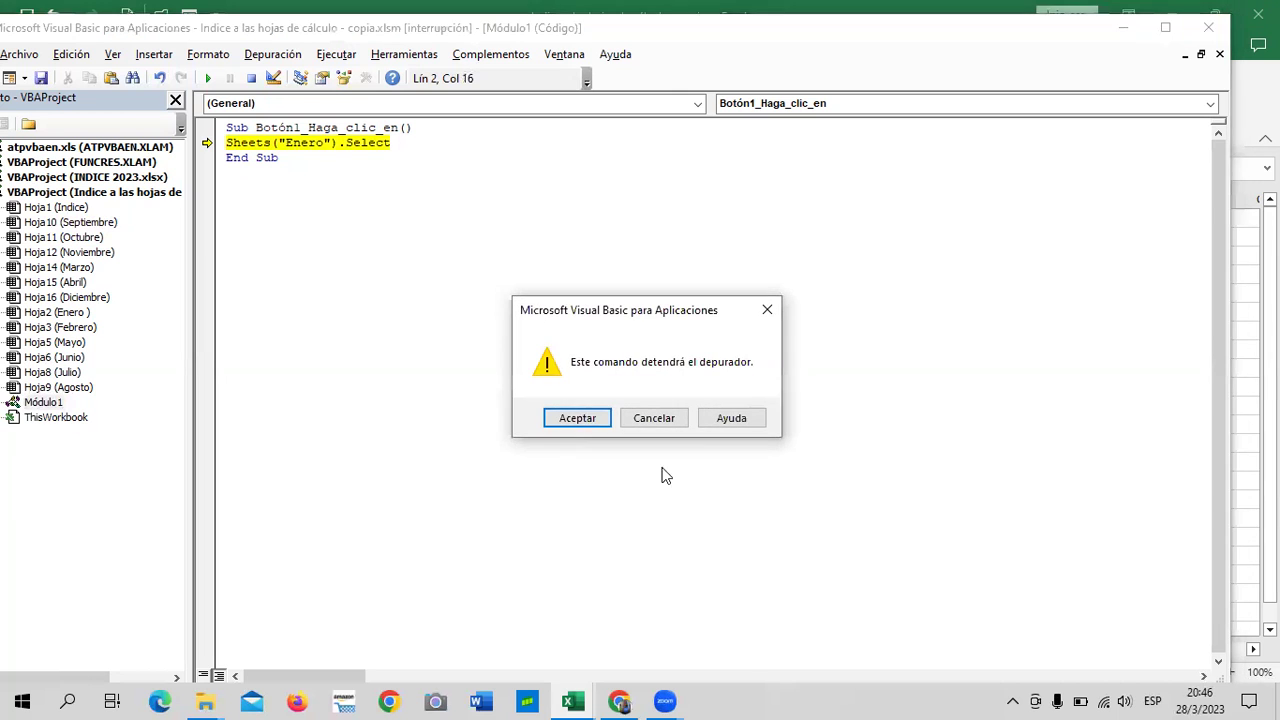
click(577, 418)
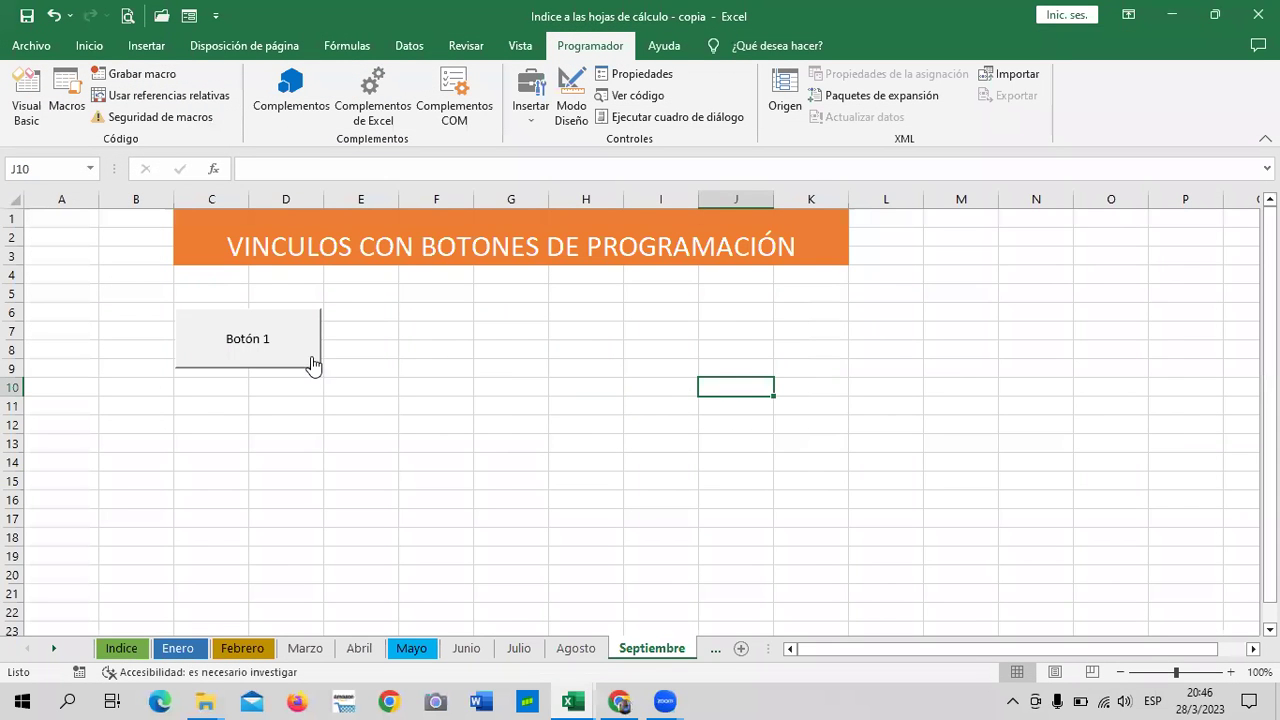
Retest Botón 1, dismiss the run-time error, and delete the failing button.
click(306, 354)
click(605, 338)
right_click(305, 363)
mouse_move(383, 486)
key(Escape)
key(Escape)
click(1074, 391)
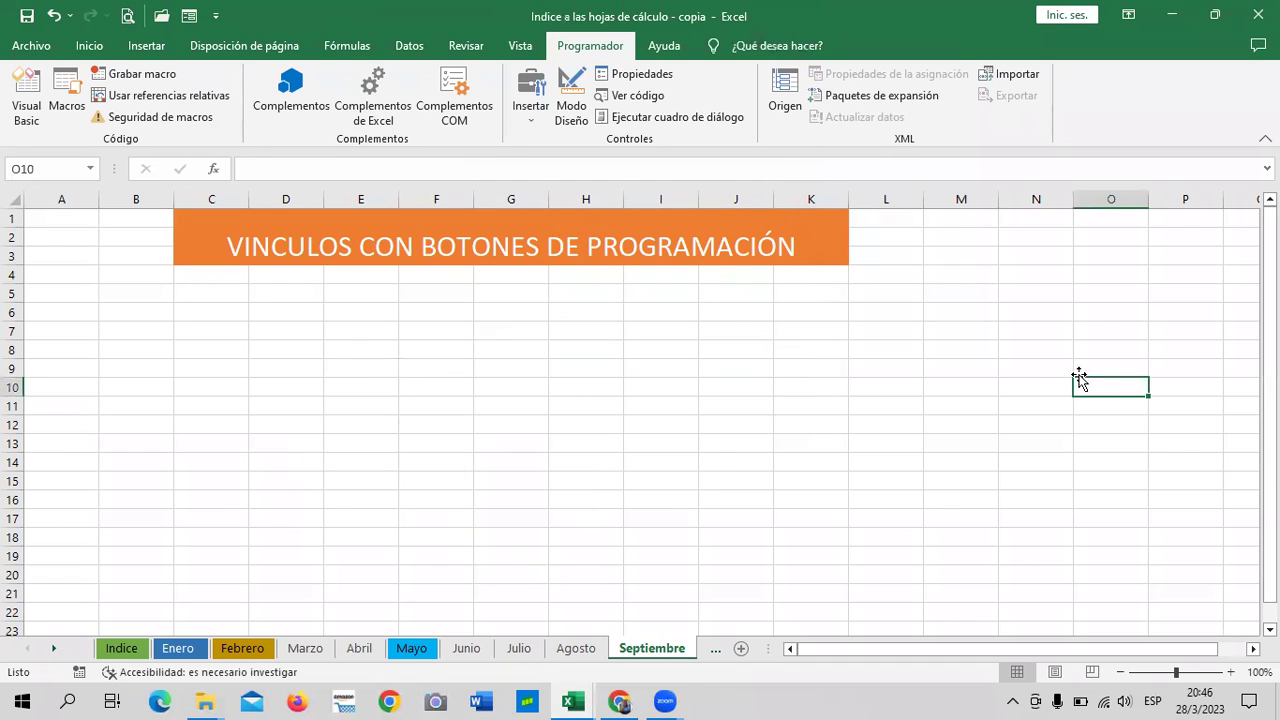
Insert a new form button drawn over cells C5 to D8.
click(530, 112)
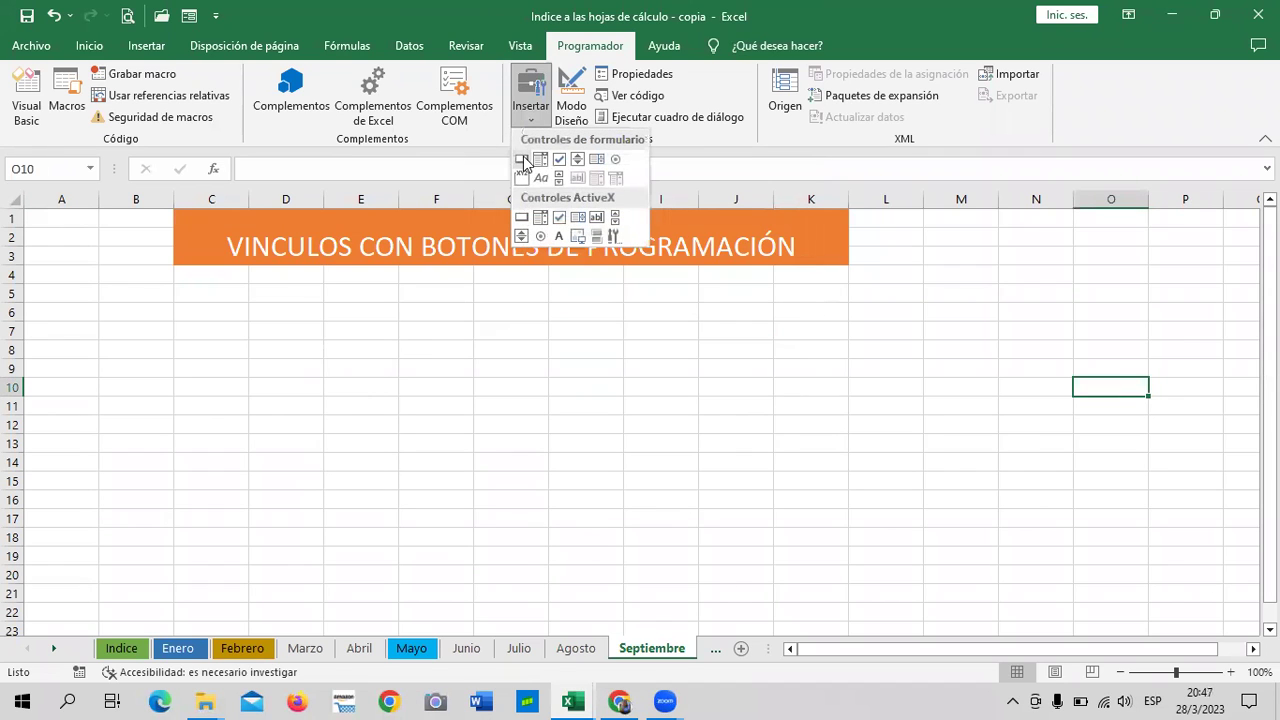
click(522, 160)
drag(172, 283, 320, 362)
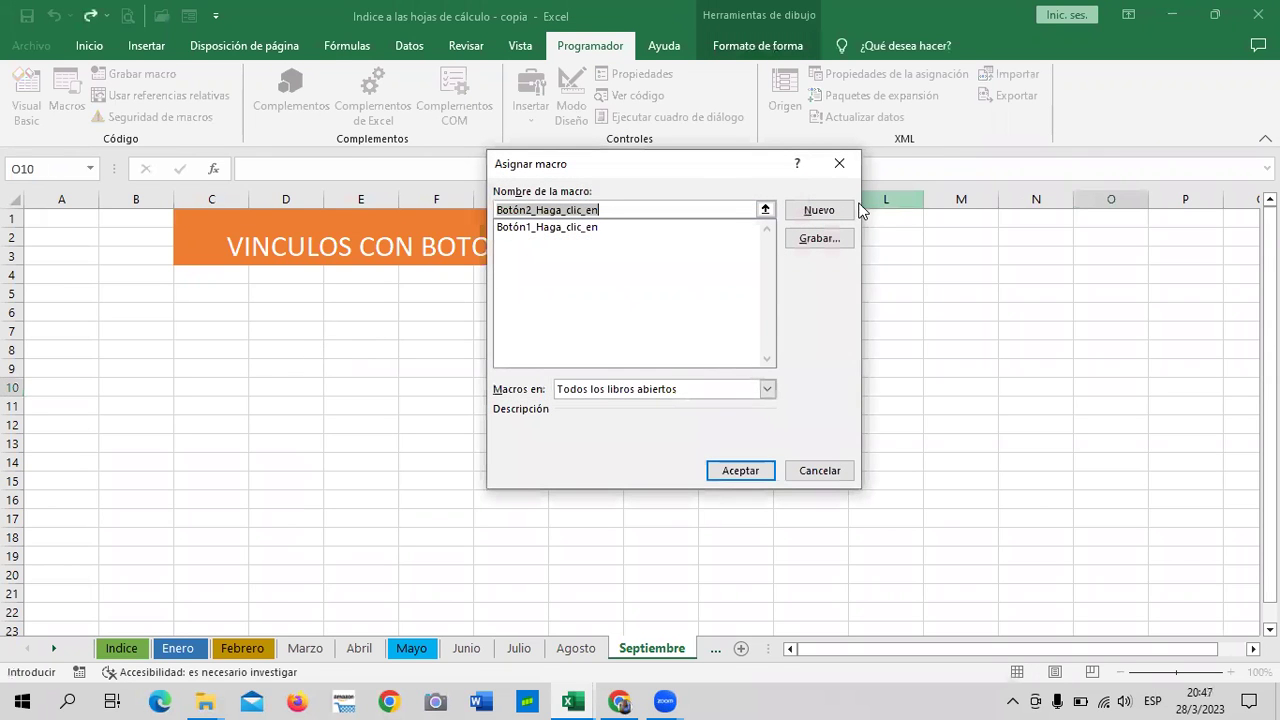
Create Botón2_Haga_clic_en with Sheets("Abril").Select and return to the workbook with Alt+F11.
click(845, 212)
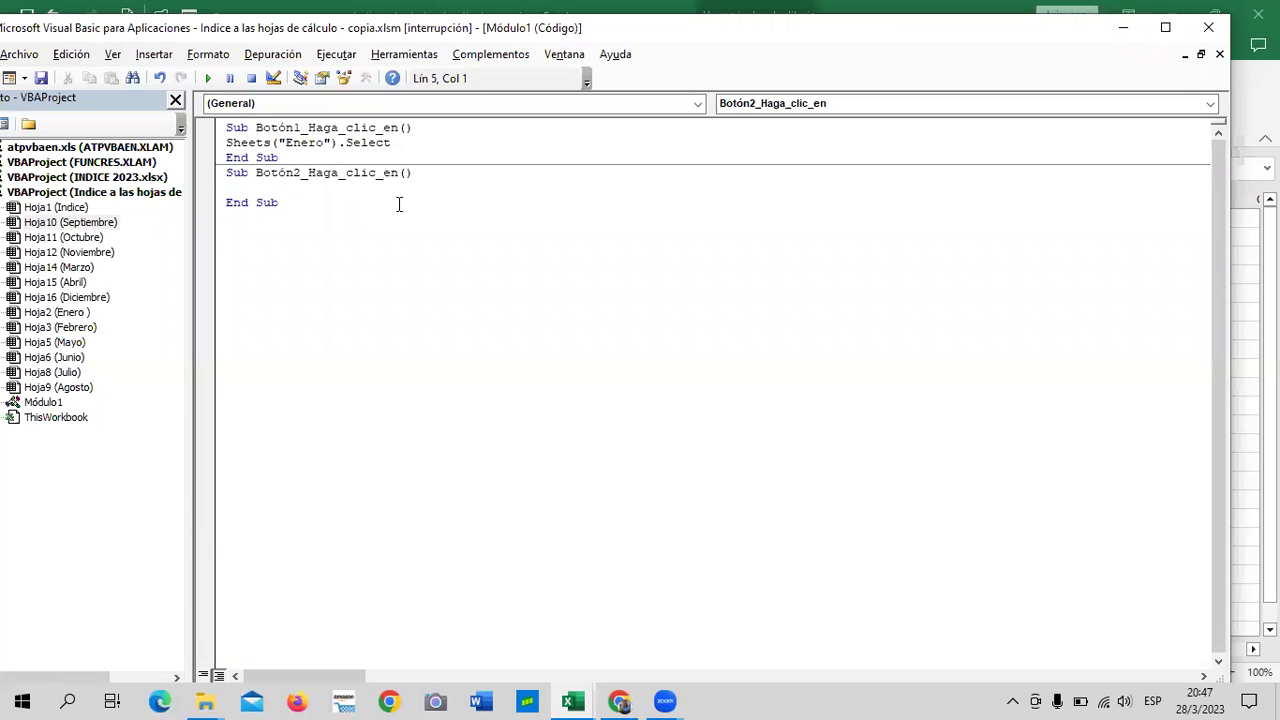
text(Sheets)
text((")
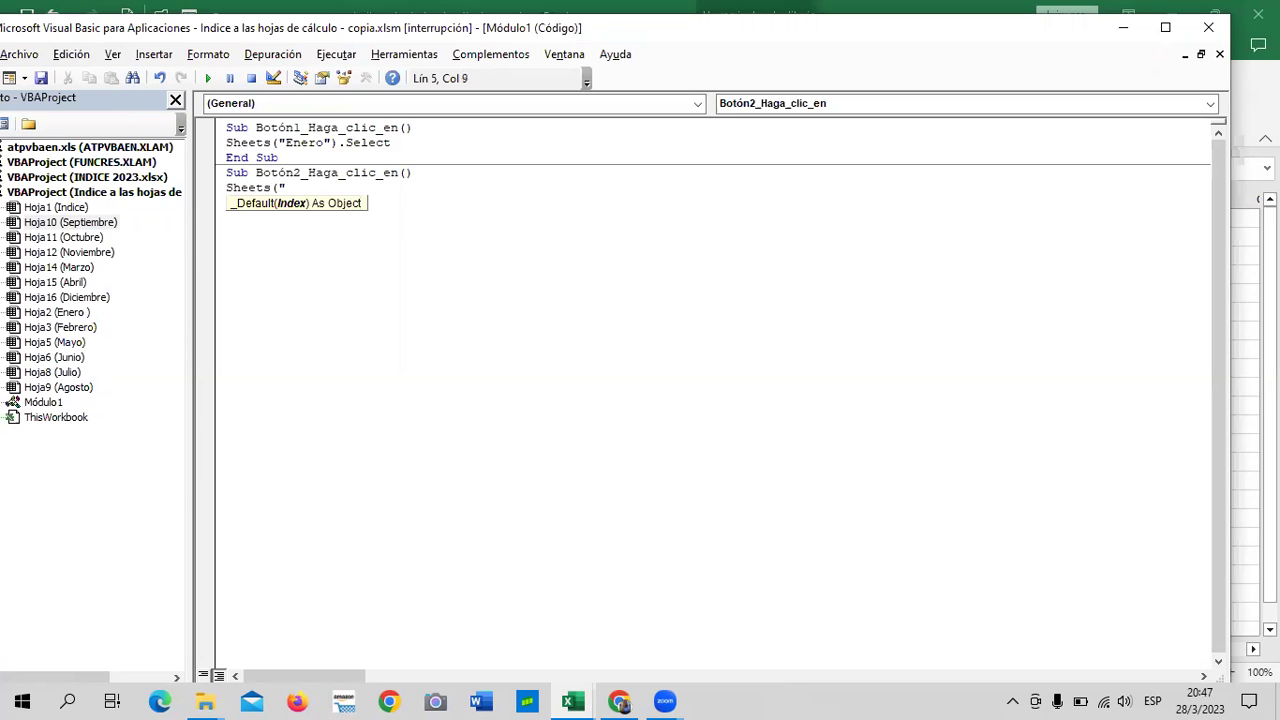
text(Abril")
text().Select)
click(508, 290)
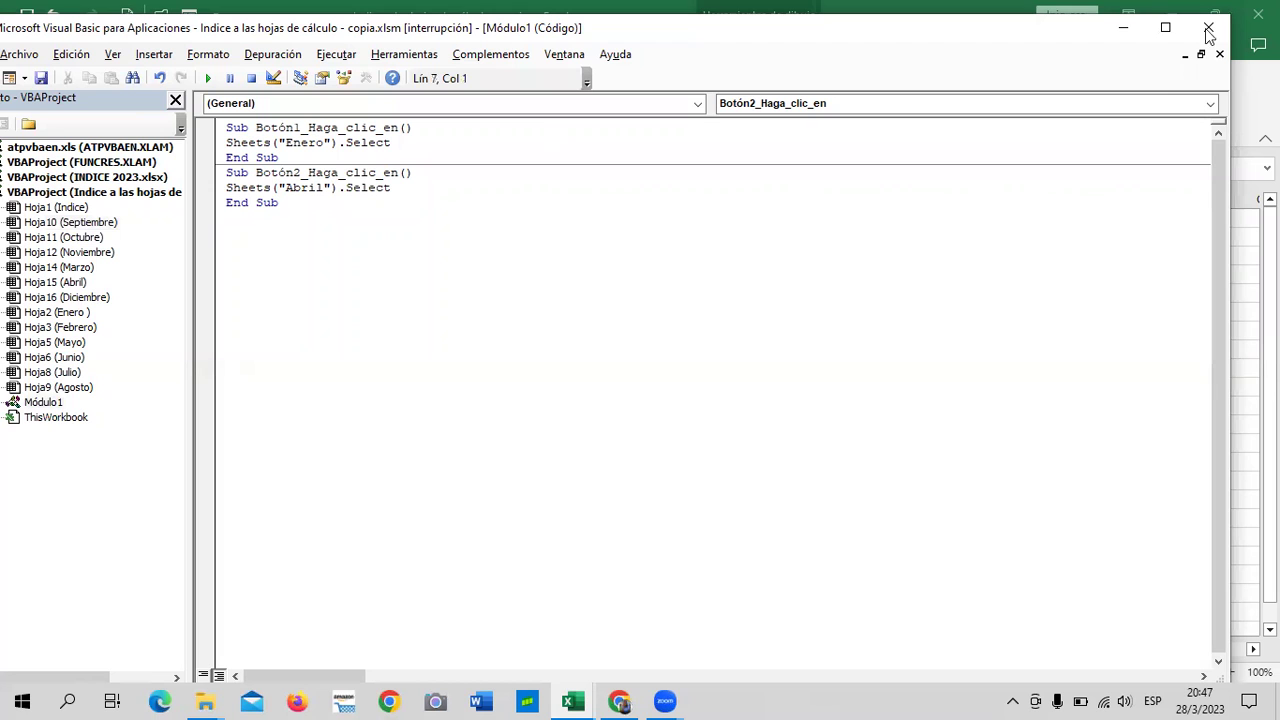
key(alt+F11)
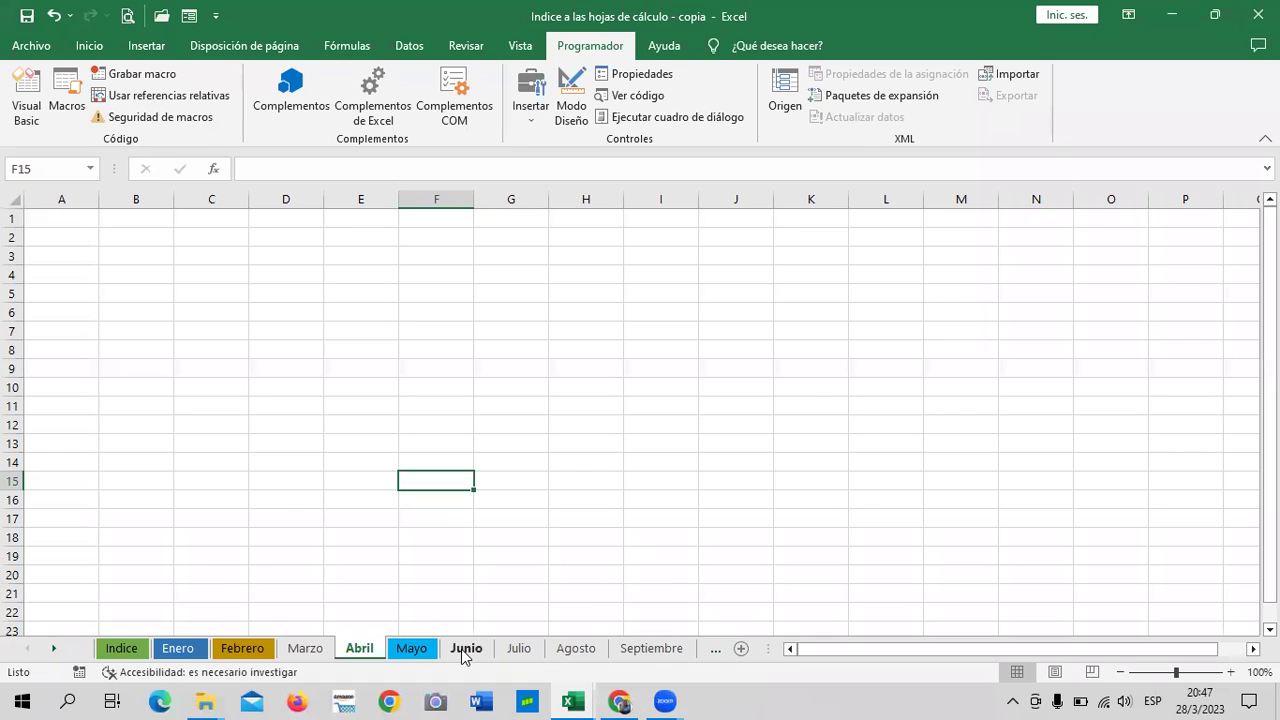
From Septiembre, verify Botón 2 jumps to Abril, then return and right-click Botón 2.
click(461, 649)
click(520, 649)
click(576, 649)
click(648, 649)
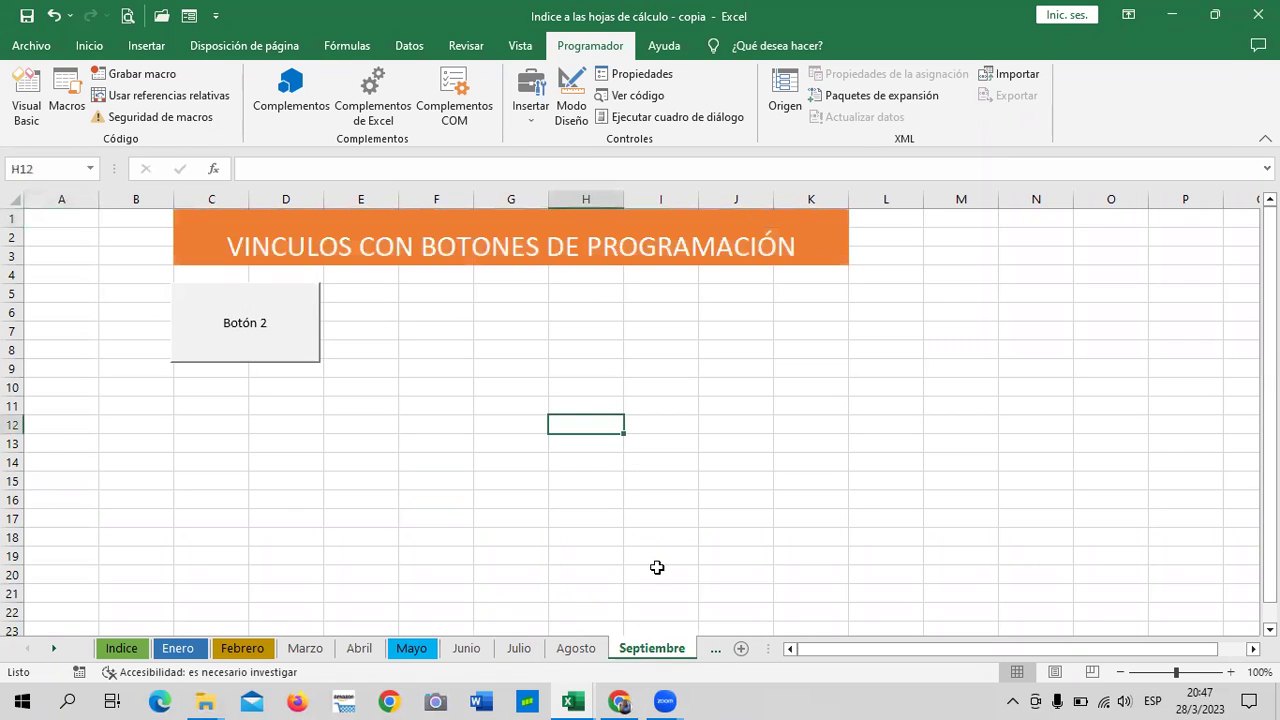
click(307, 343)
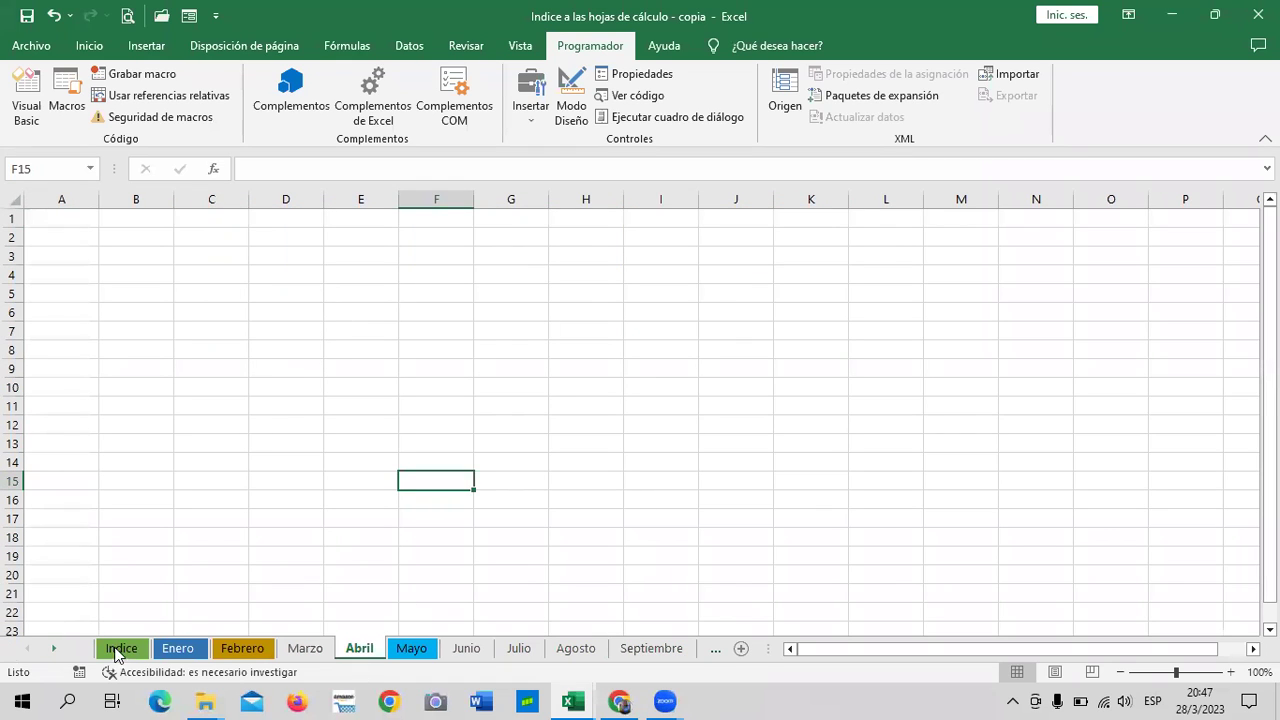
click(648, 650)
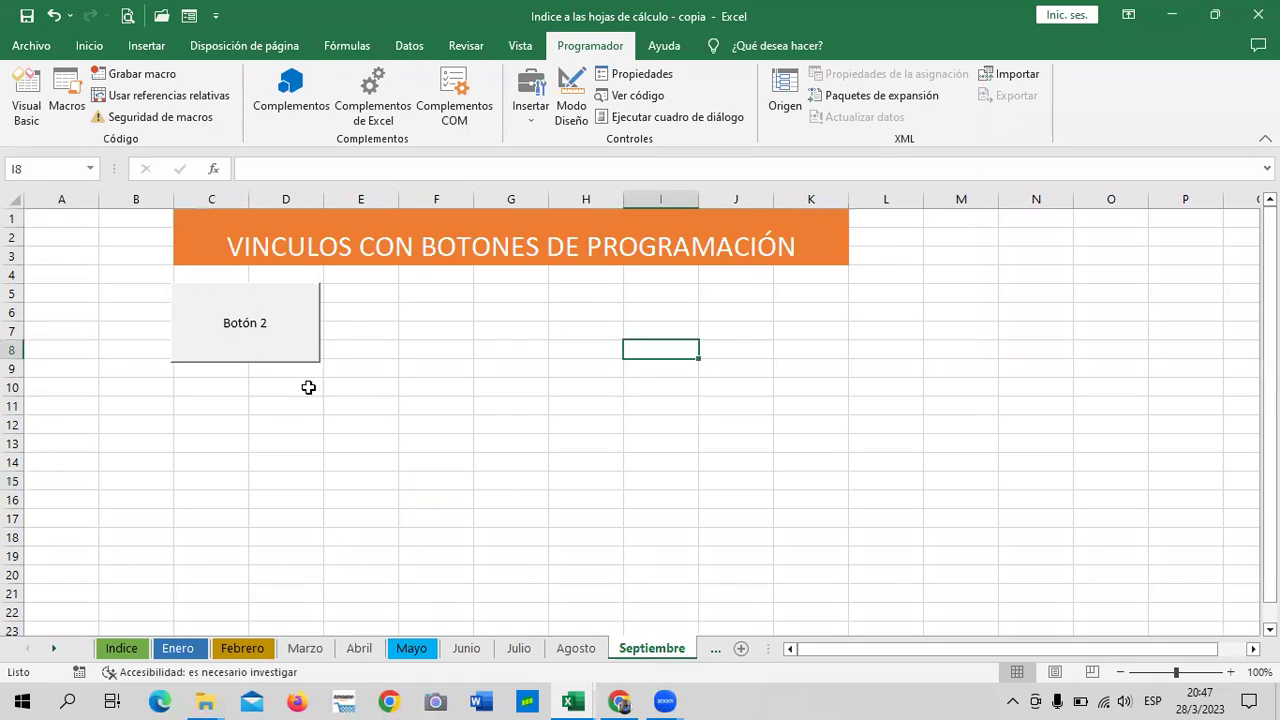
ctrl+click(298, 349)
right_click(298, 349)
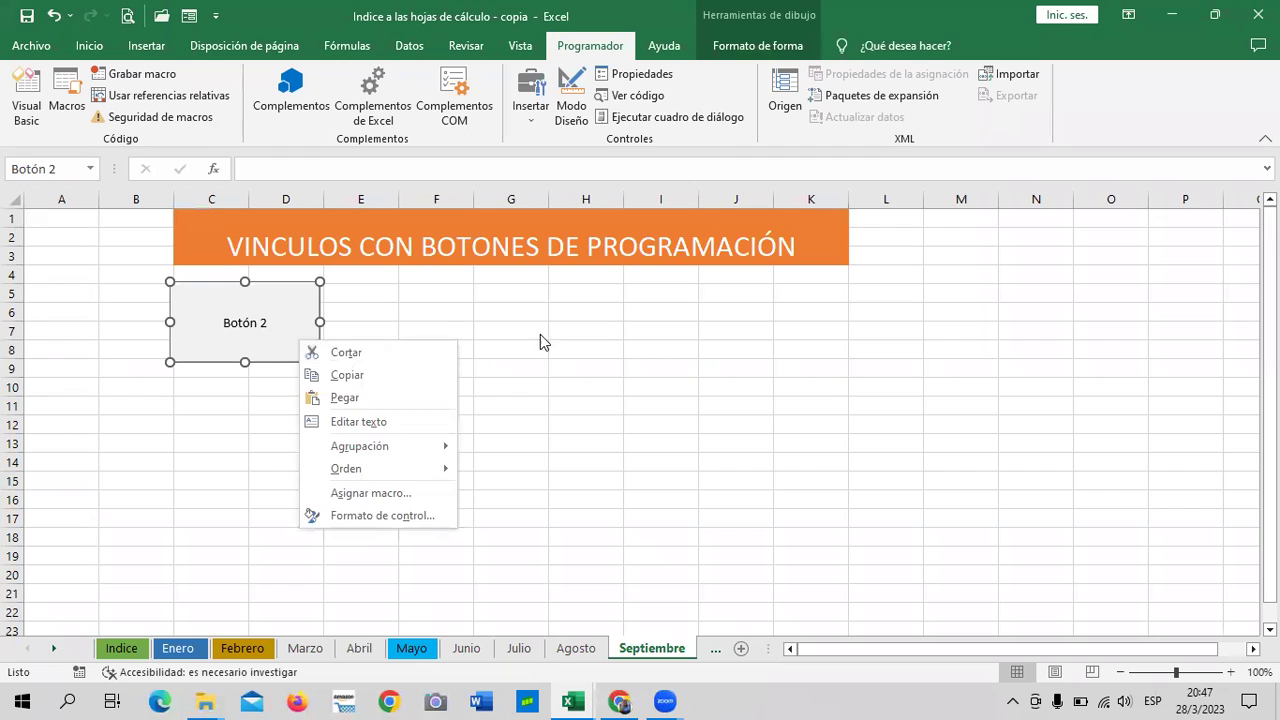
Replace the 'Botón 2' label text with 'IR A HOJA DE ABRIL' in capitals.
click(316, 326)
right_click(310, 346)
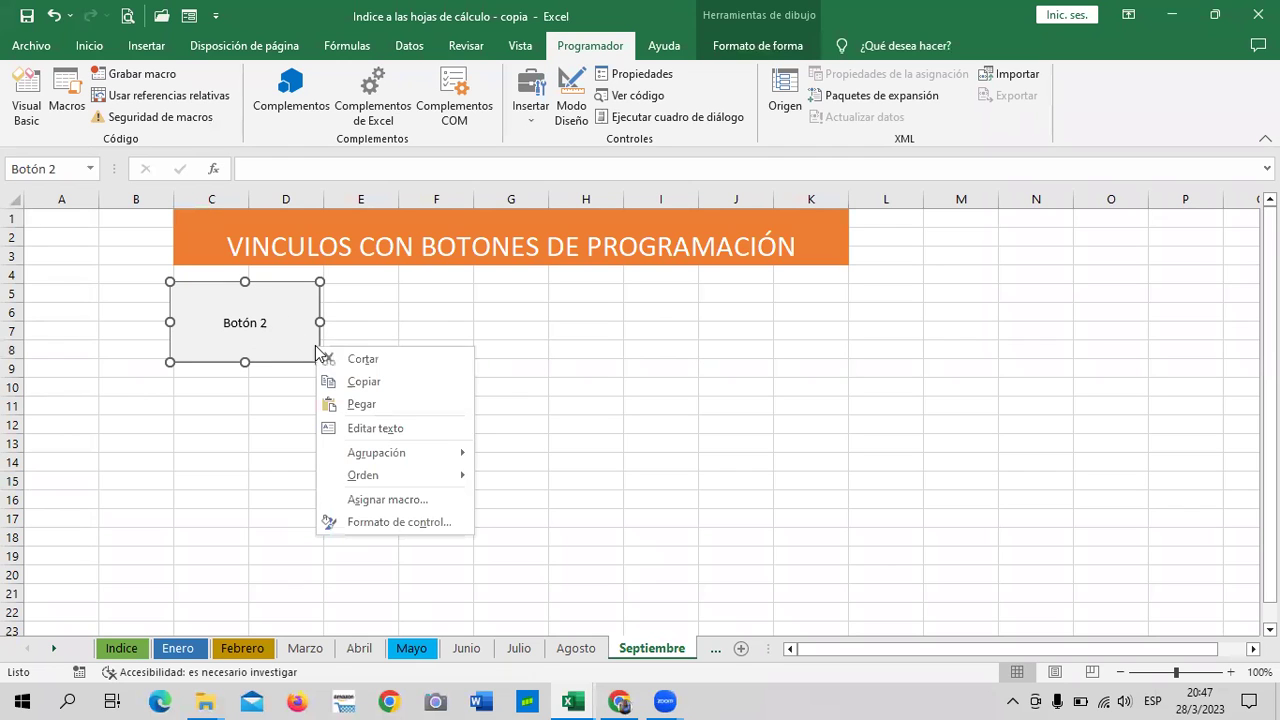
click(374, 427)
click(265, 323)
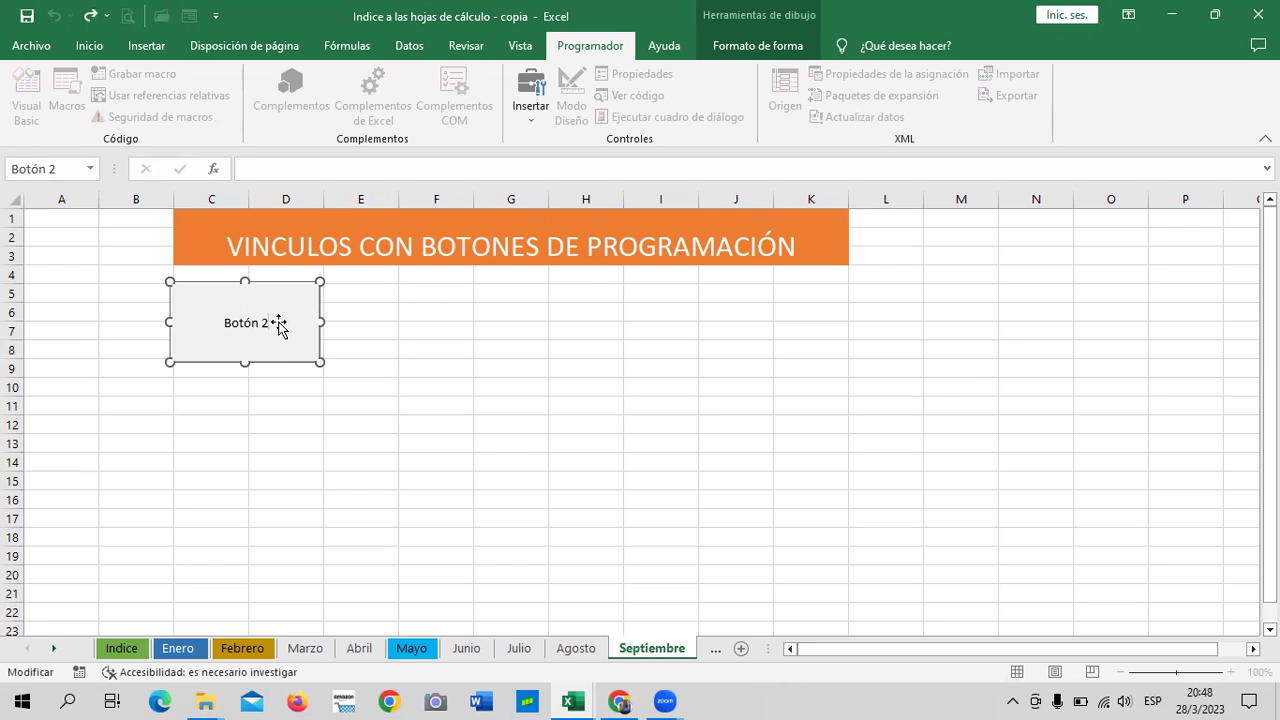
key(BackSpace)
key(BackSpace)
key(BackSpace)
key(BackSpace)
key(BackSpace)
key(BackSpace)
key(BackSpace)
key(Caps_Lock)
text(IR A)
text( HOJA)
text( DE ENERL)
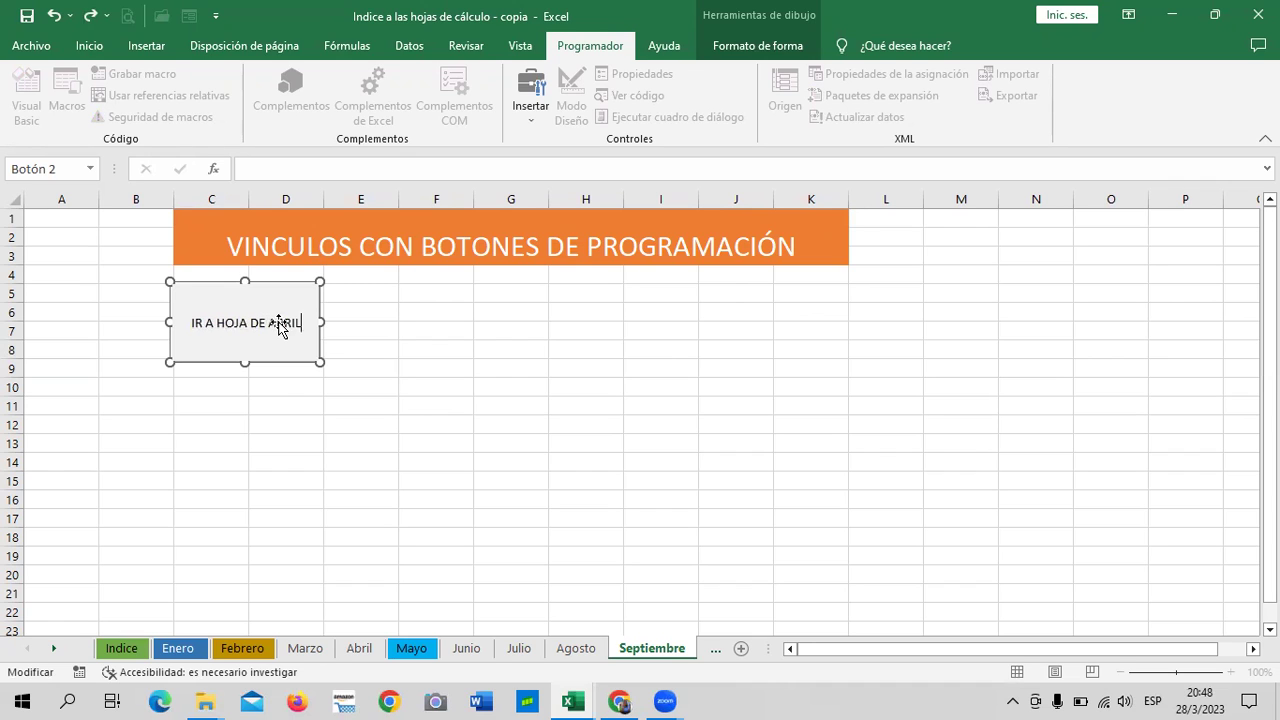
click(527, 352)
Colour the IR A HOJA DE ABRIL button label magenta through Formato de control.
right_click(314, 368)
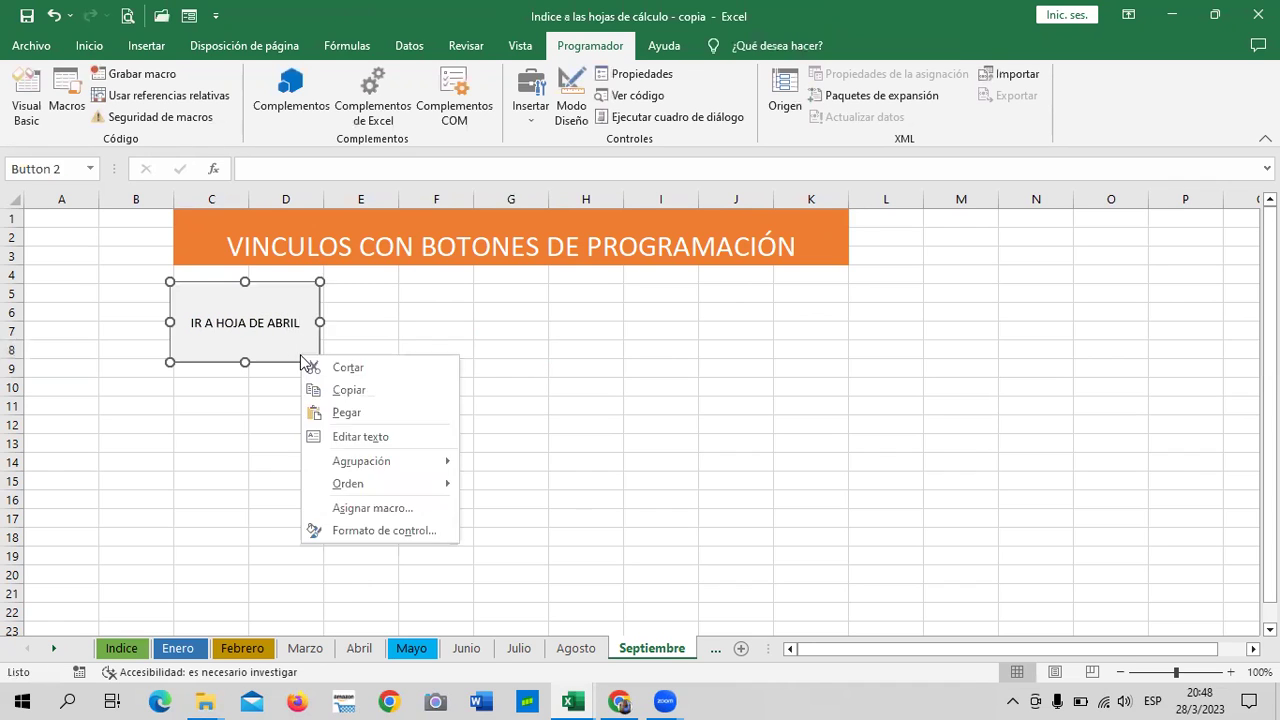
click(380, 527)
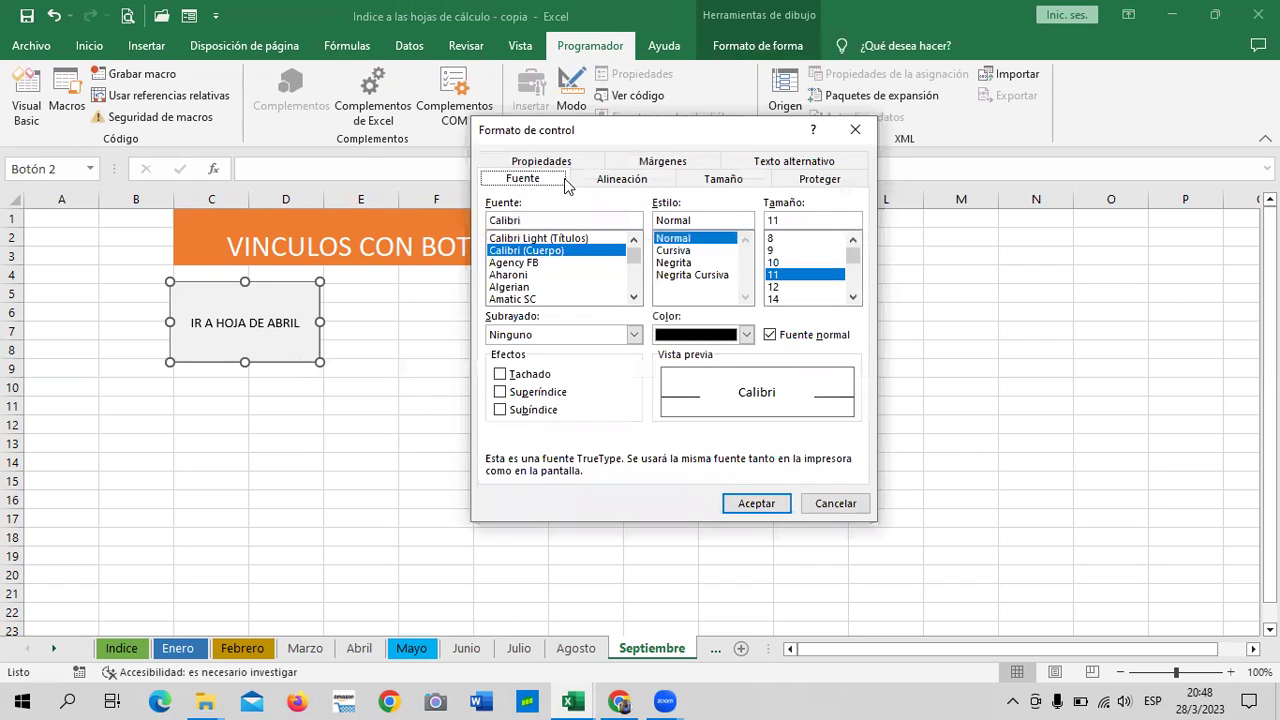
click(721, 181)
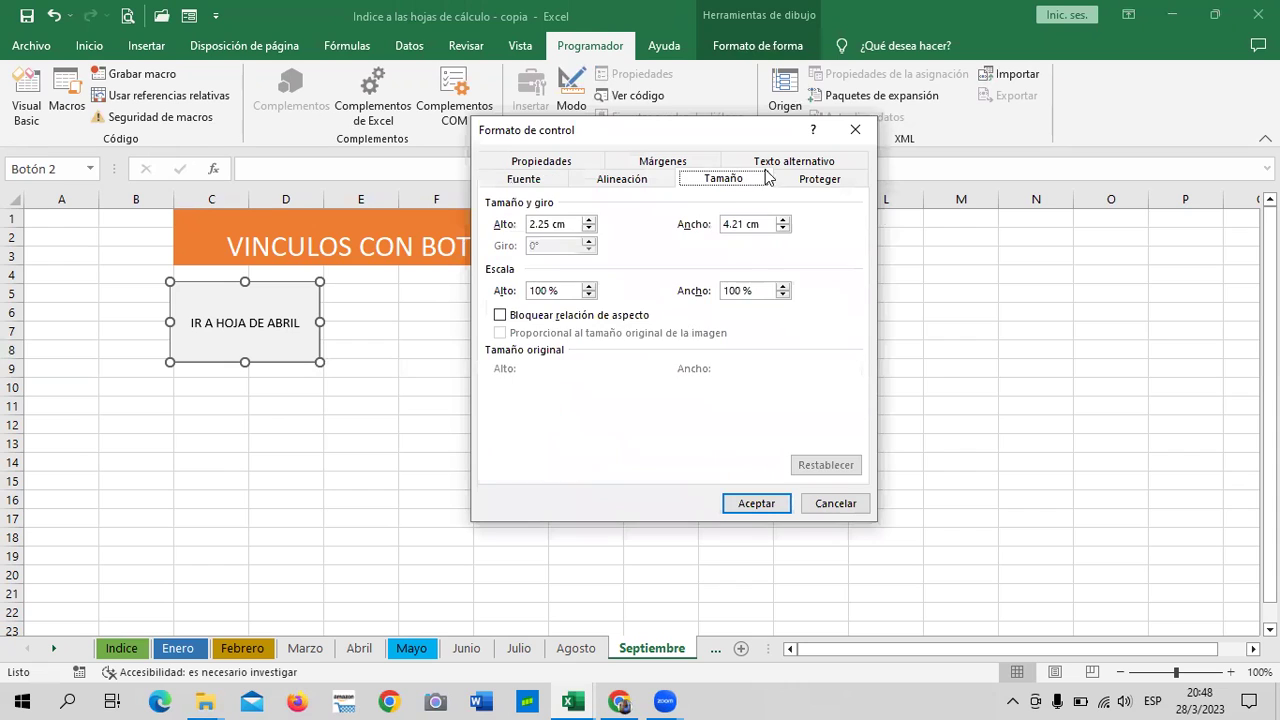
click(692, 162)
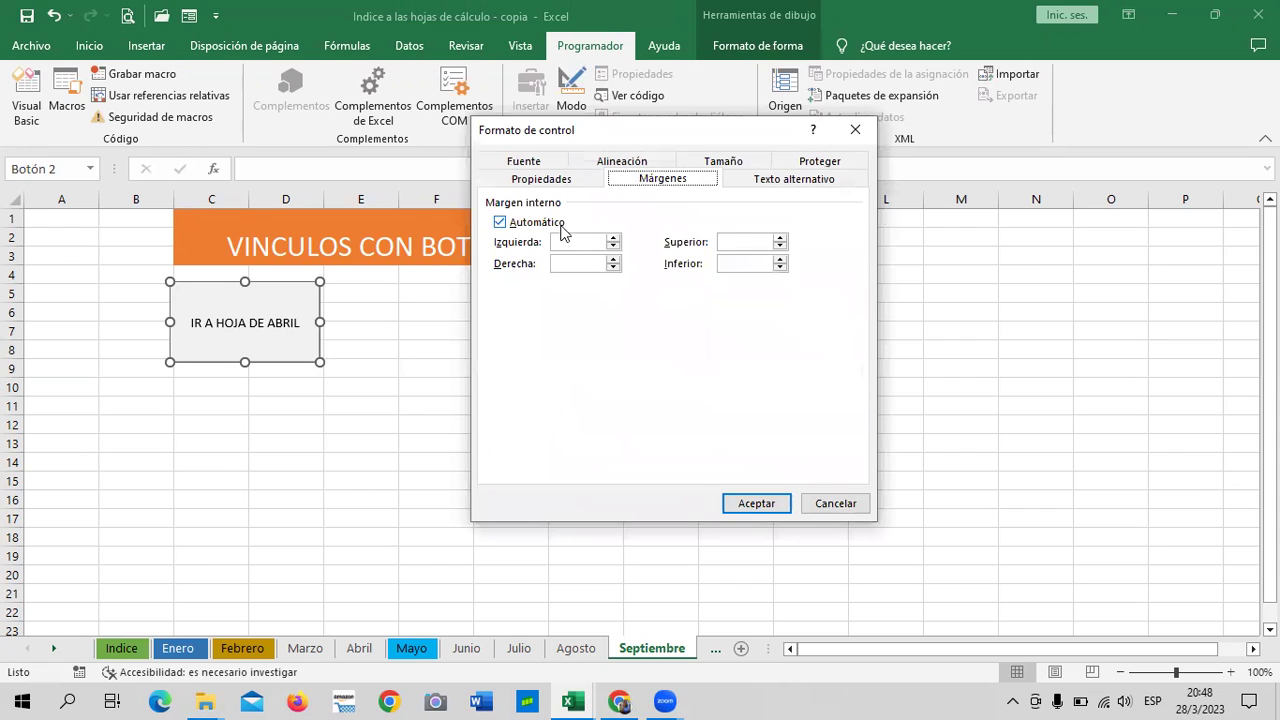
click(579, 177)
click(532, 163)
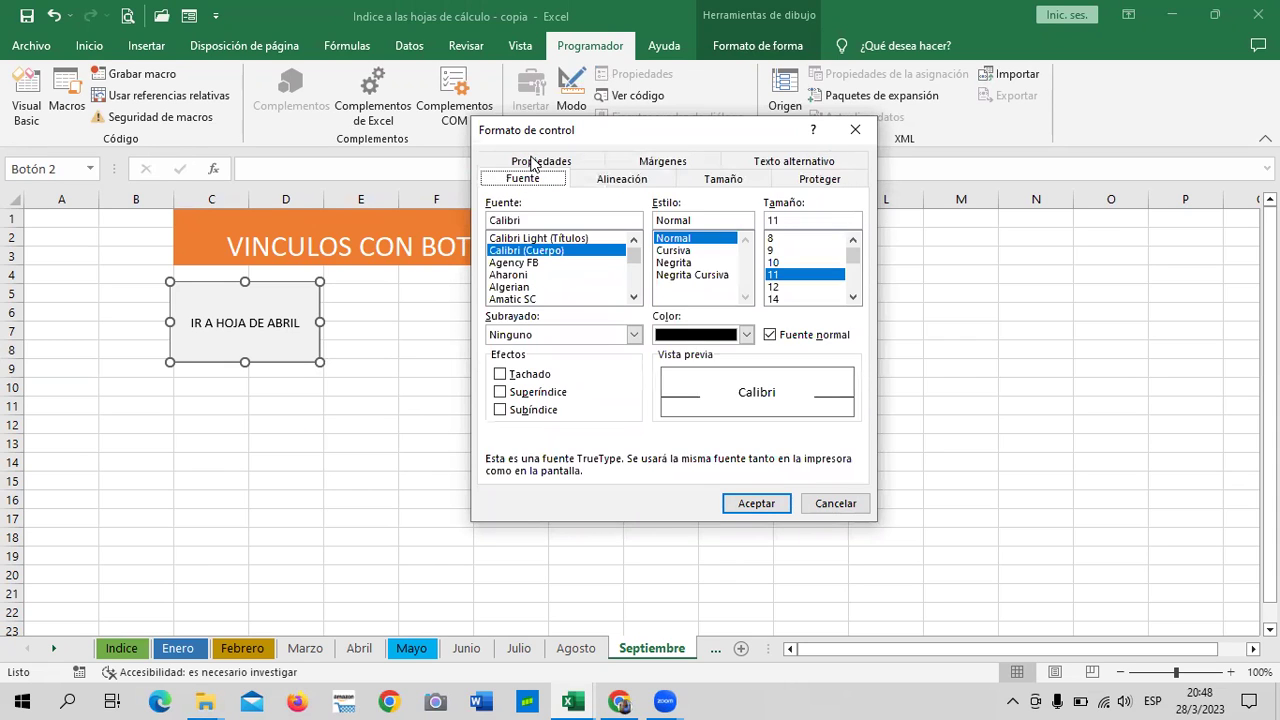
click(746, 334)
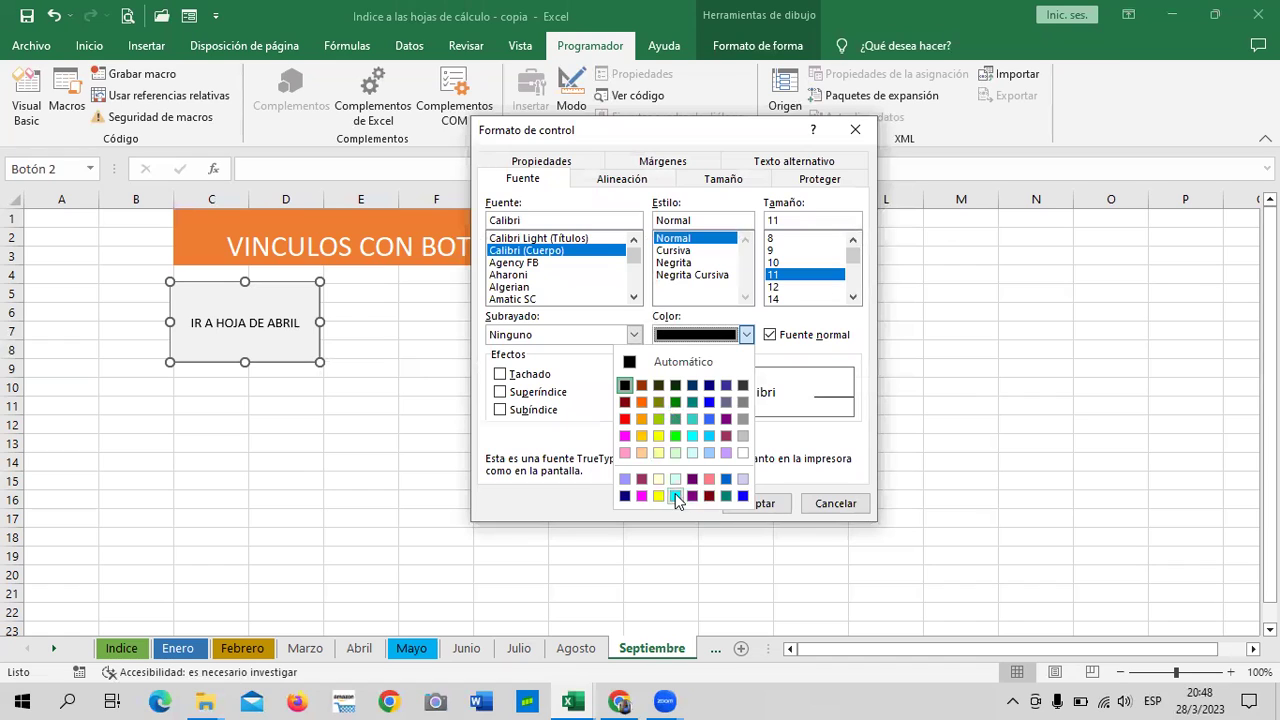
click(642, 496)
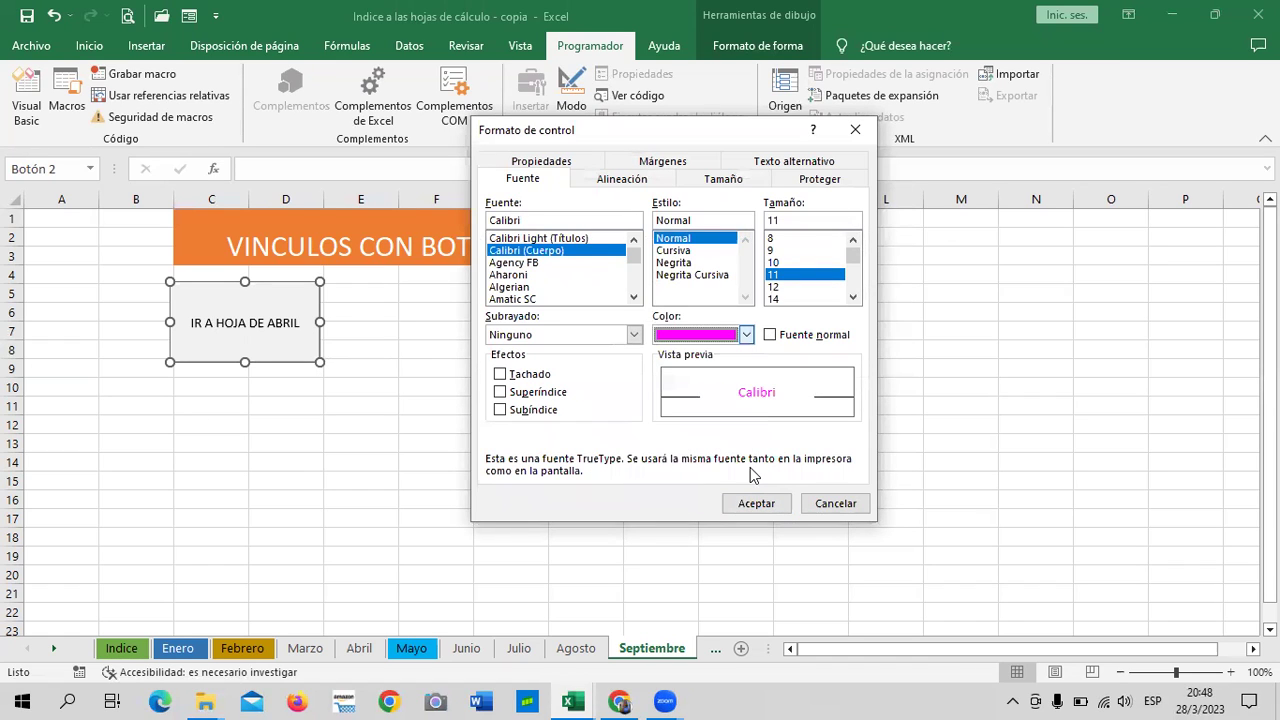
click(757, 508)
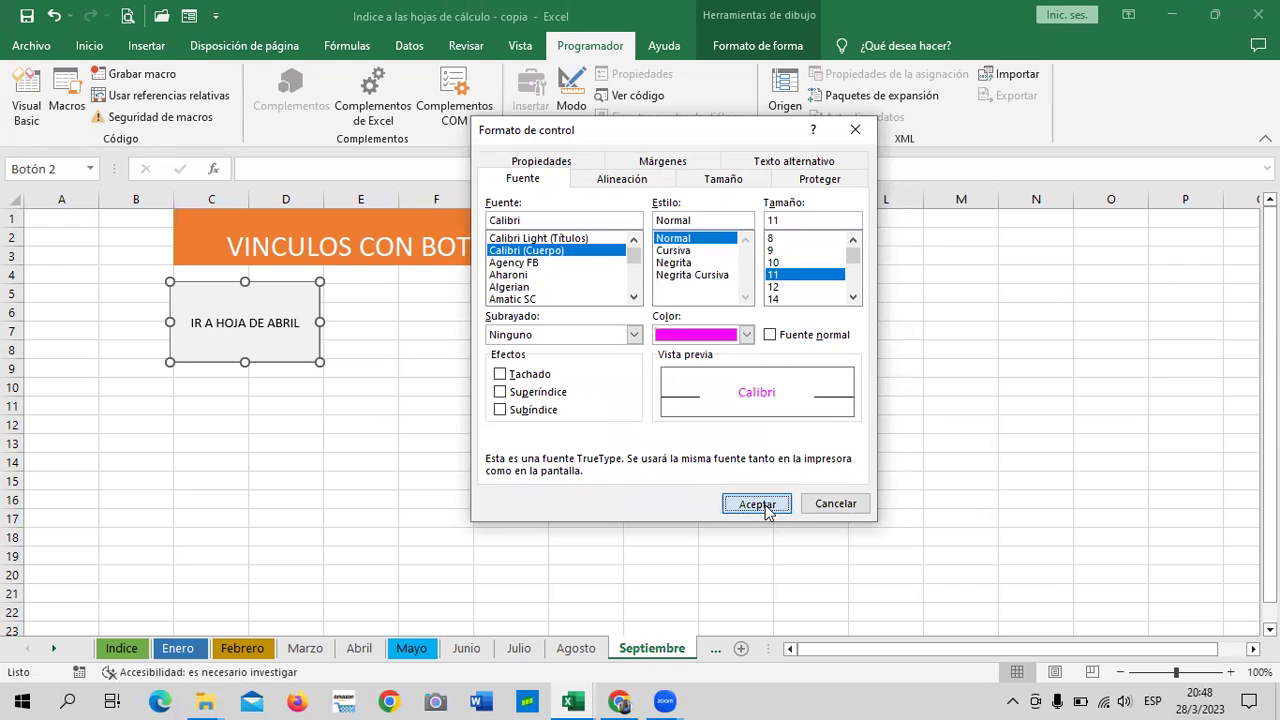
click(668, 443)
Change the label's font to blue Negrita instead of magenta.
right_click(293, 360)
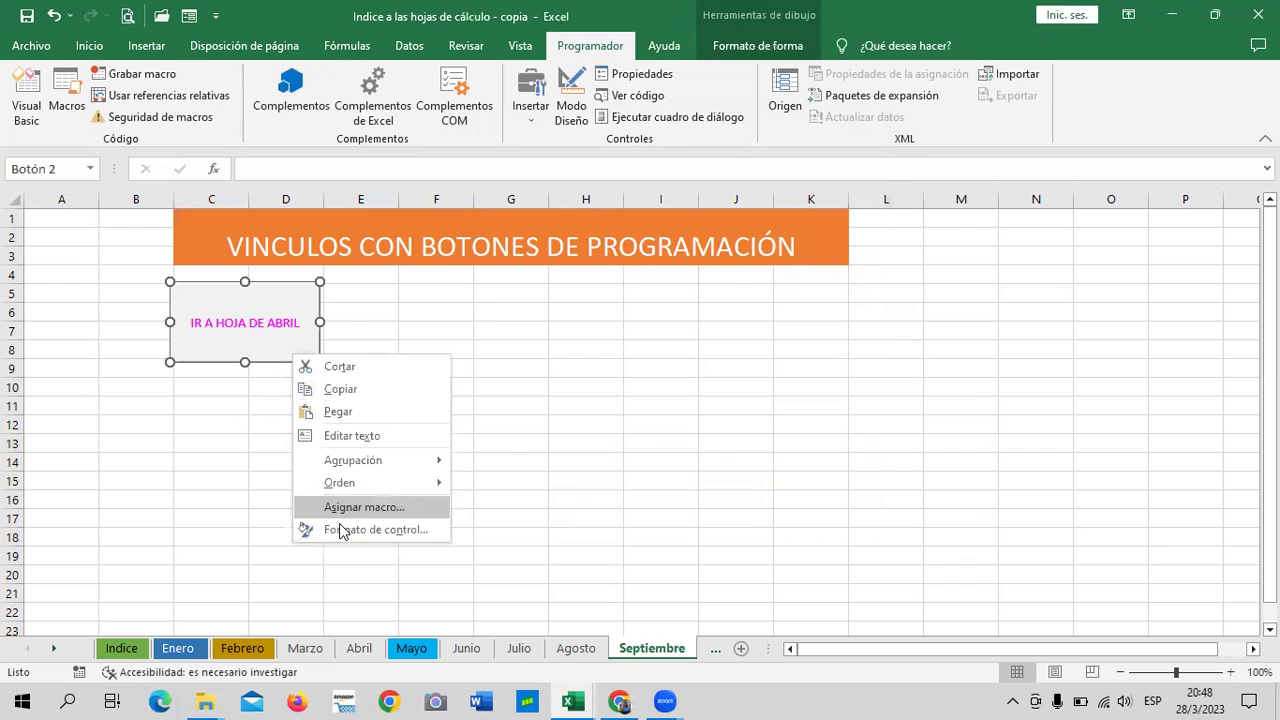
click(341, 530)
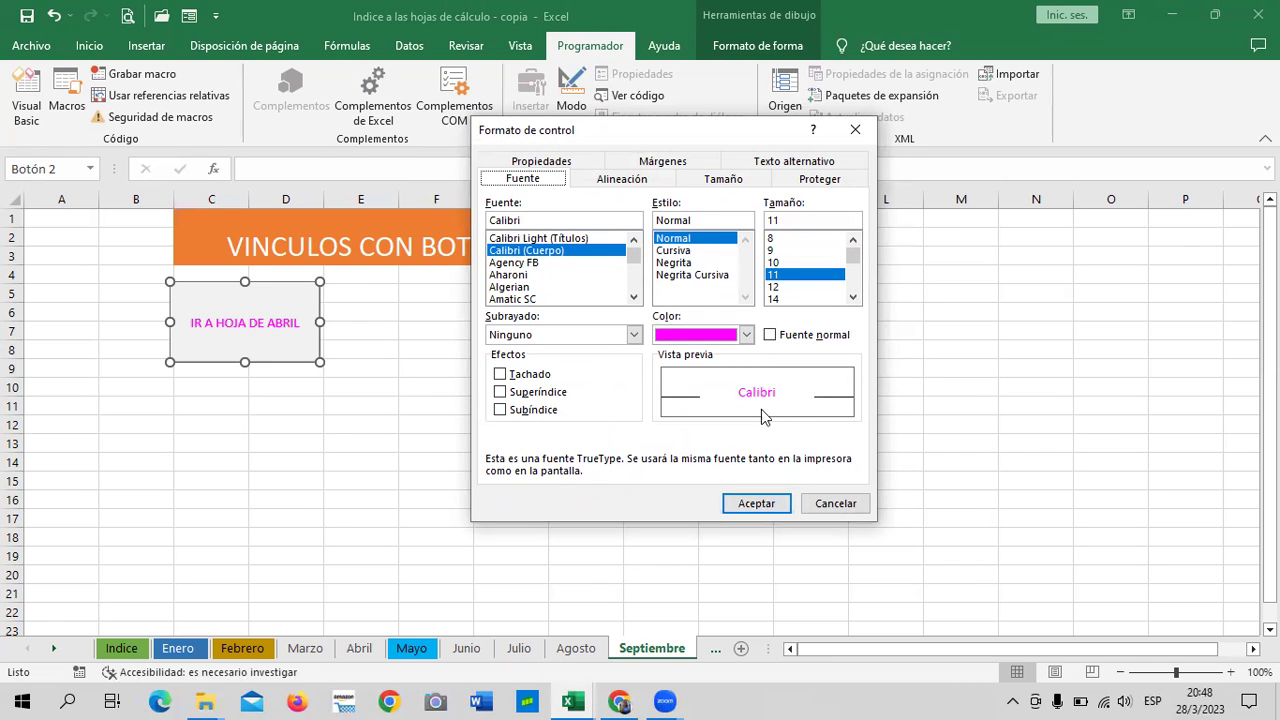
click(584, 163)
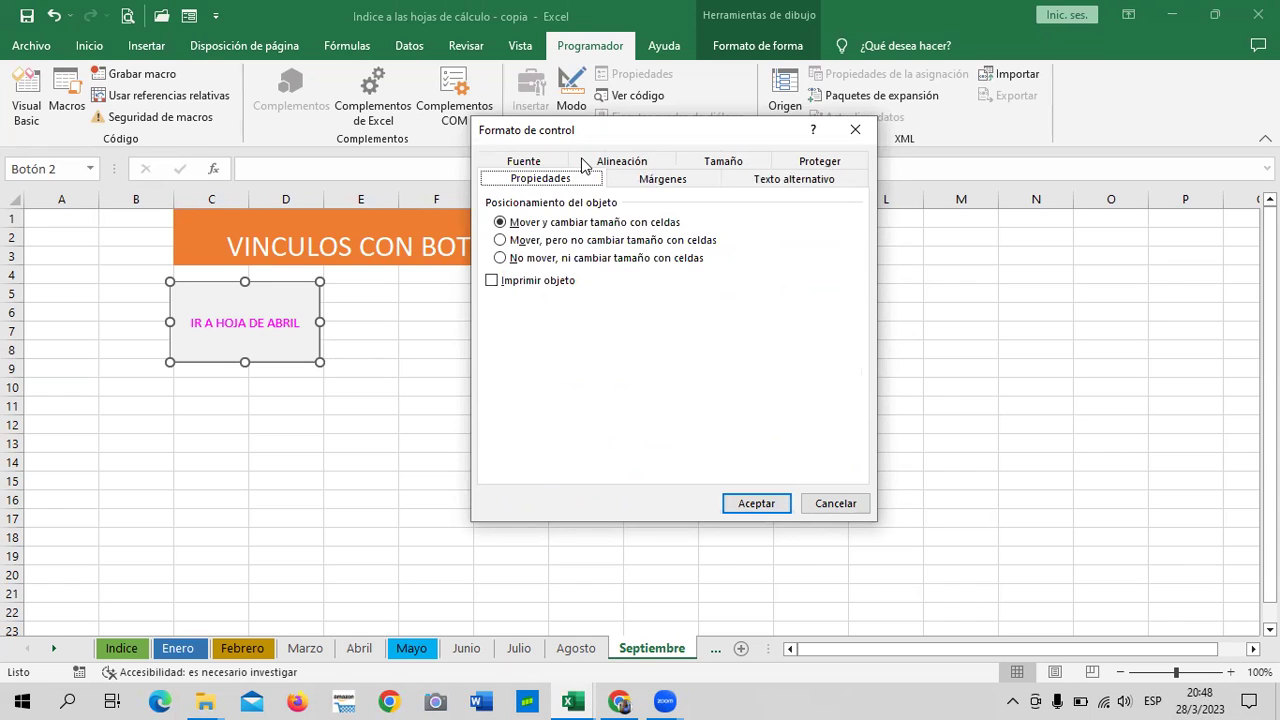
click(630, 166)
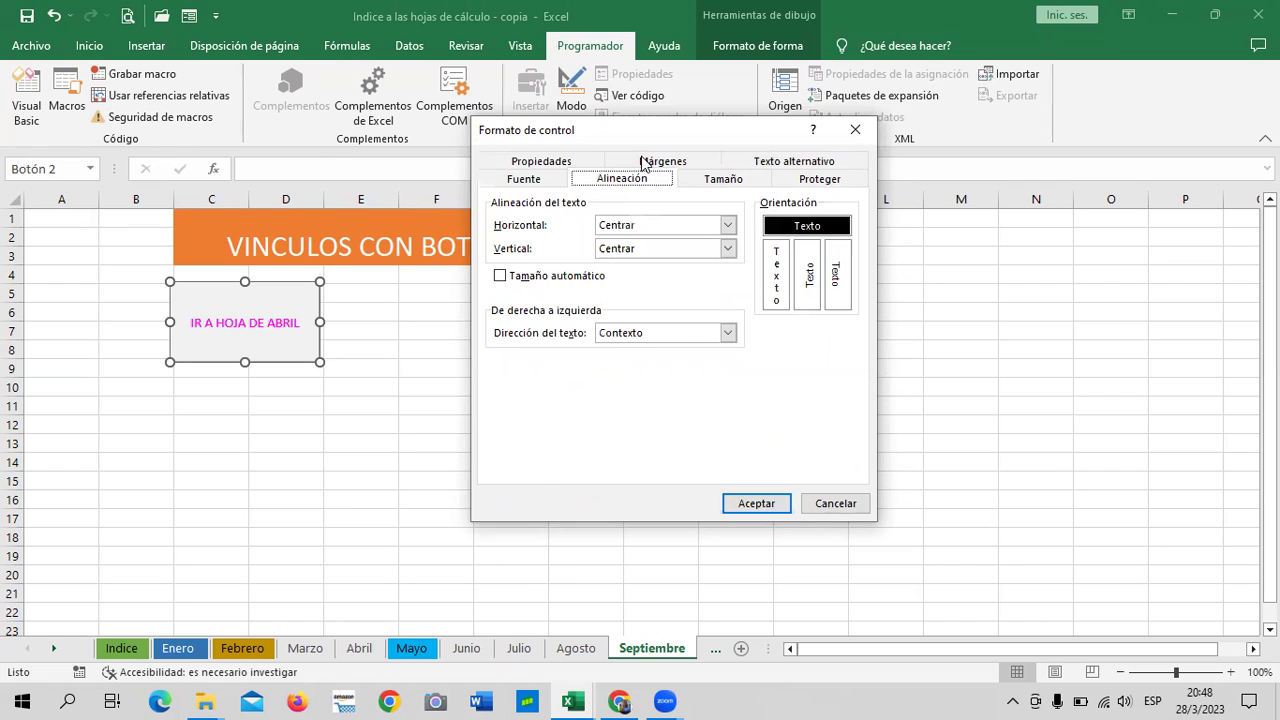
click(698, 166)
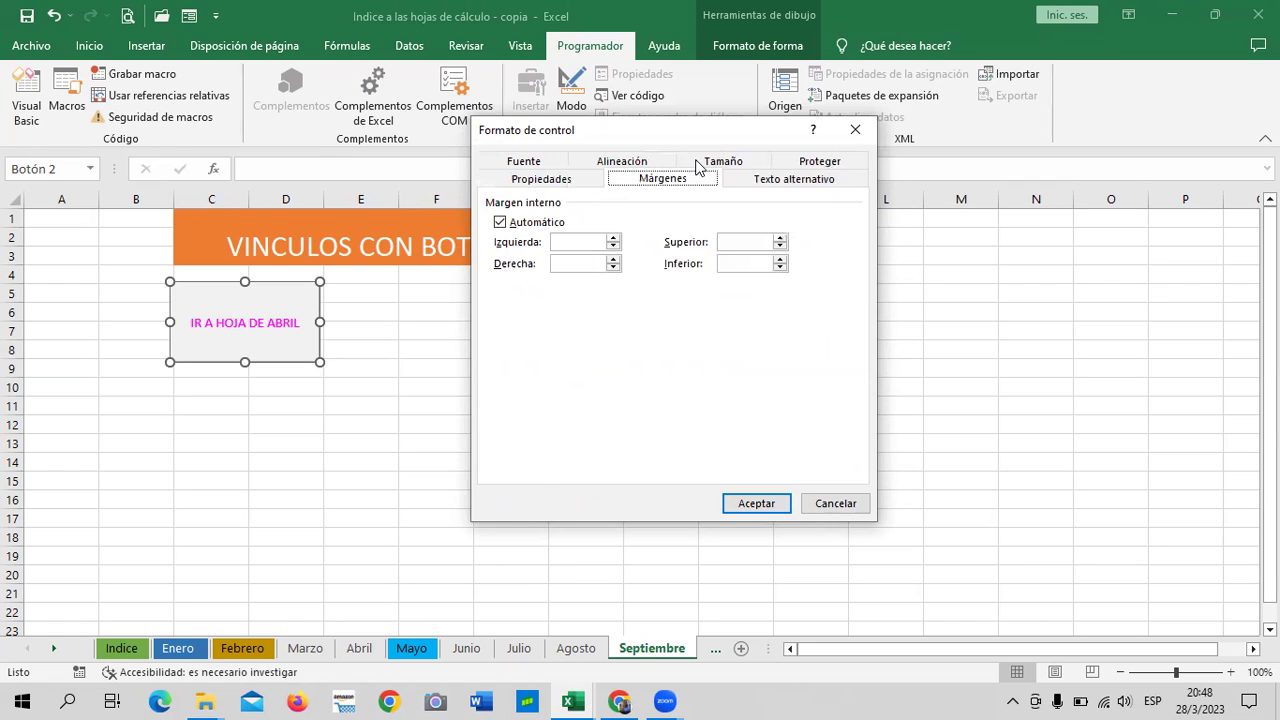
click(766, 187)
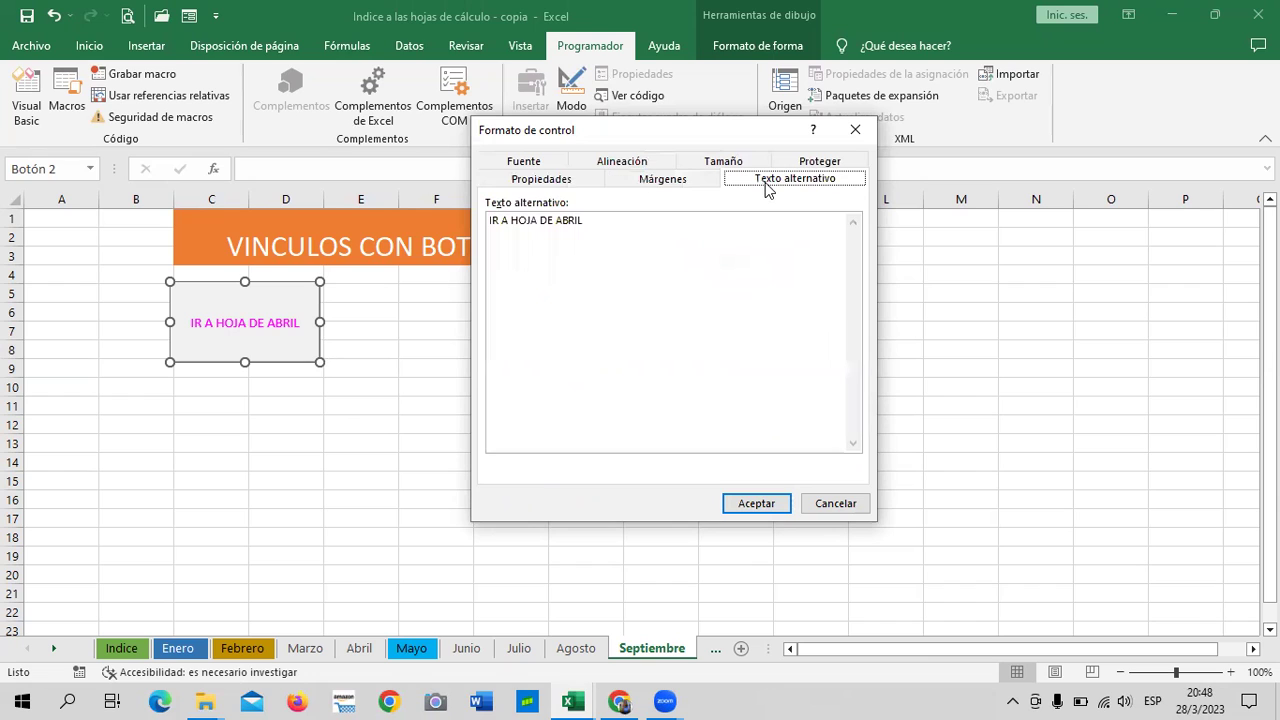
click(803, 165)
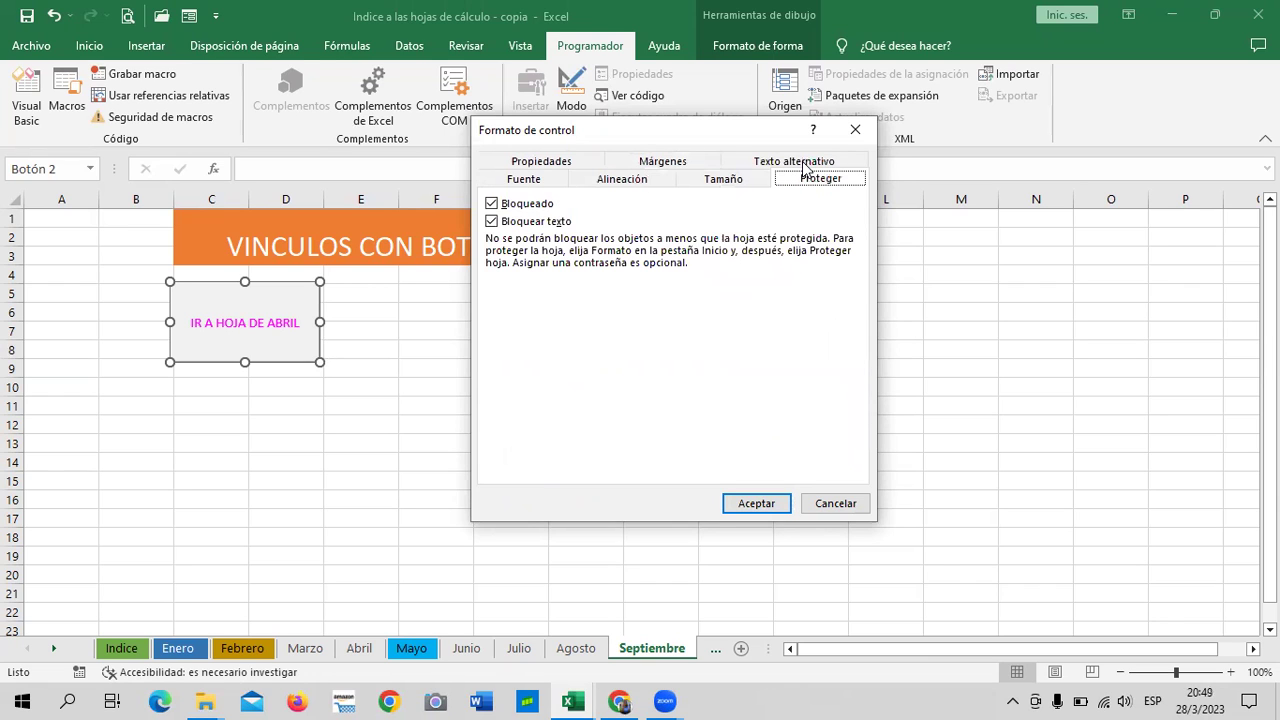
click(527, 180)
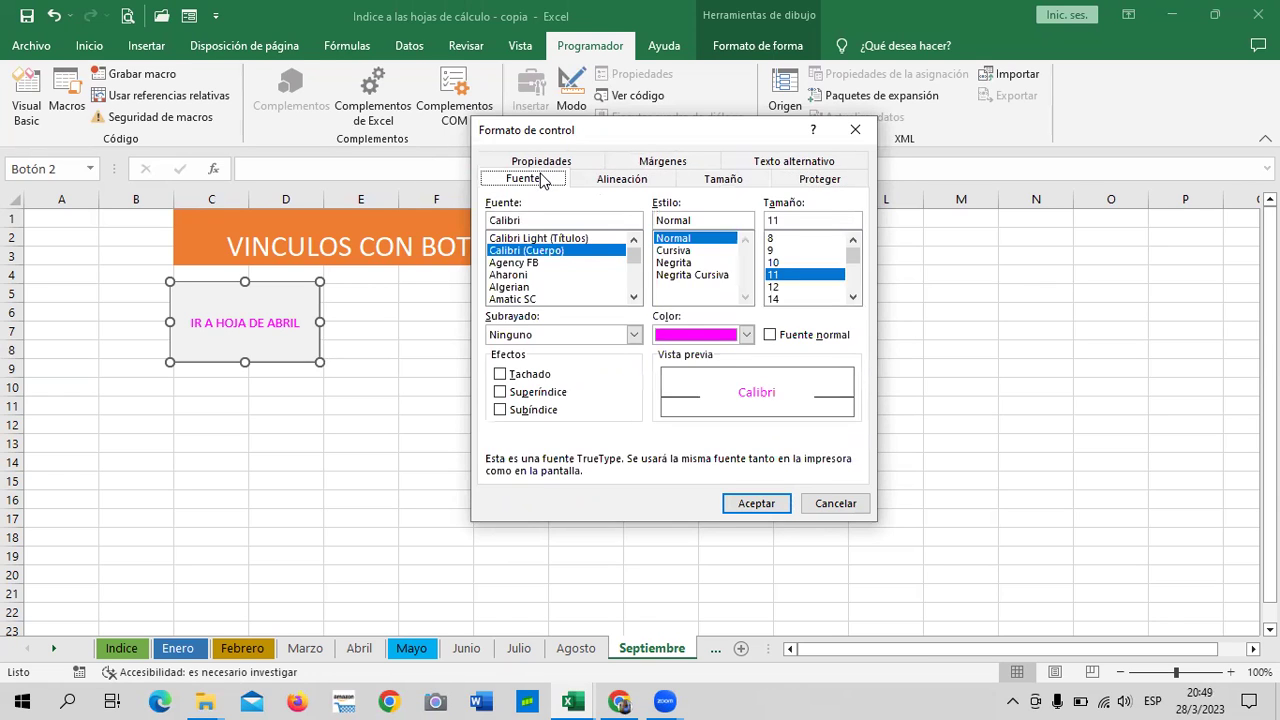
click(745, 334)
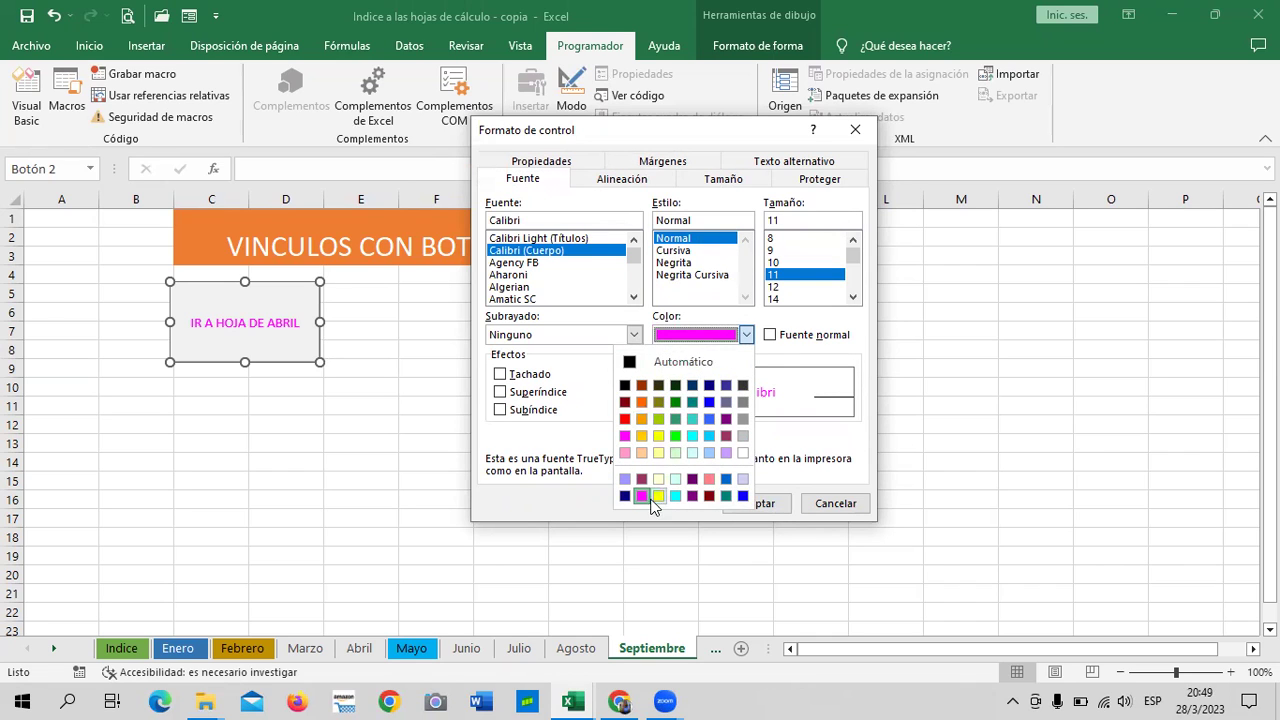
click(742, 495)
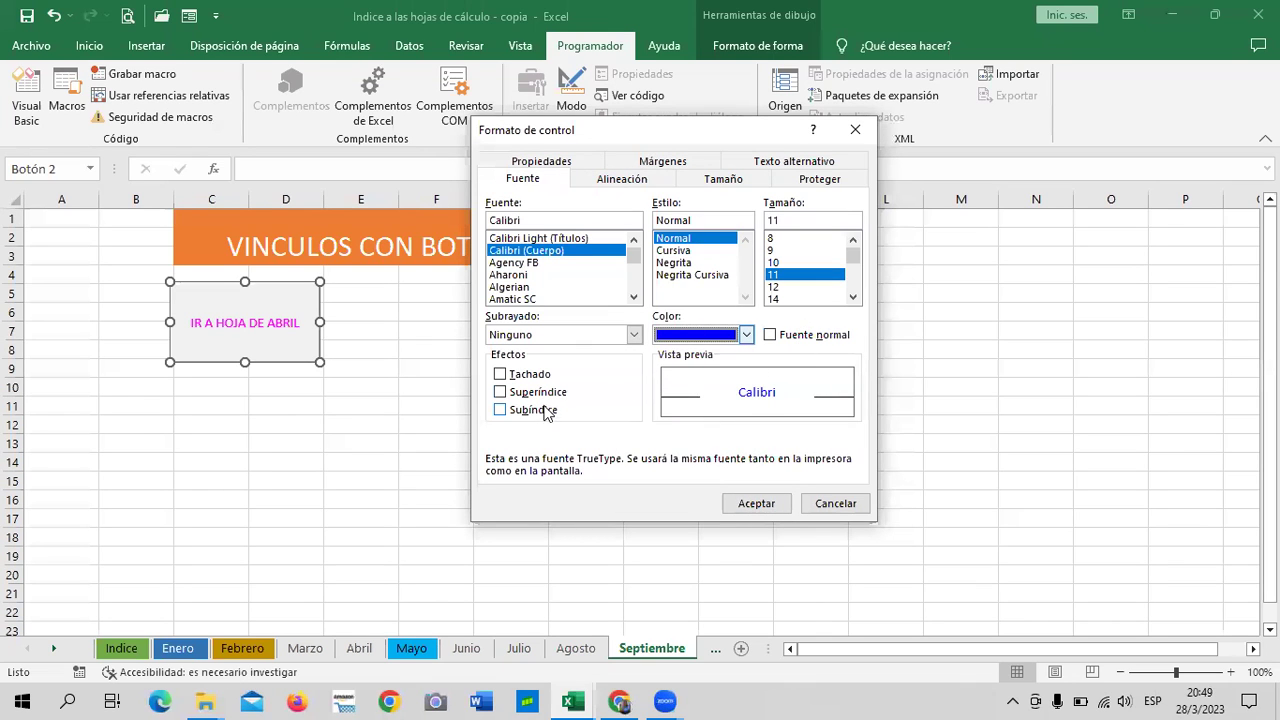
click(682, 263)
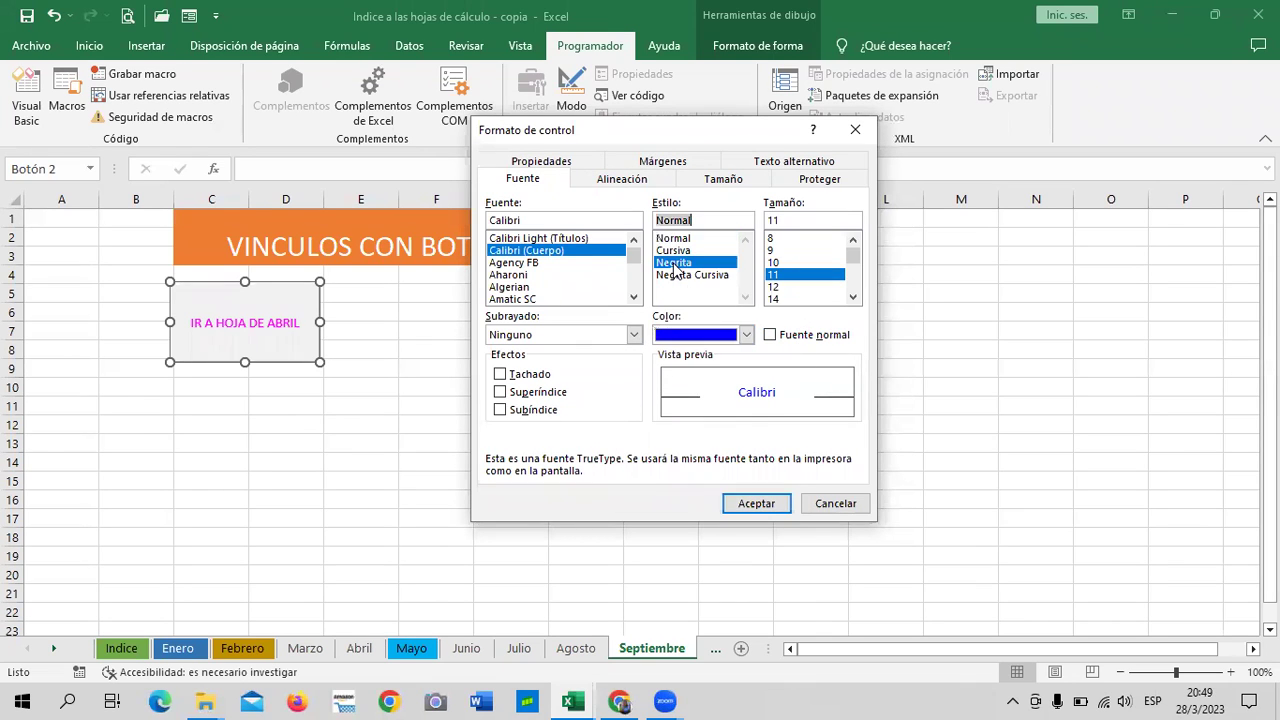
click(748, 505)
click(640, 393)
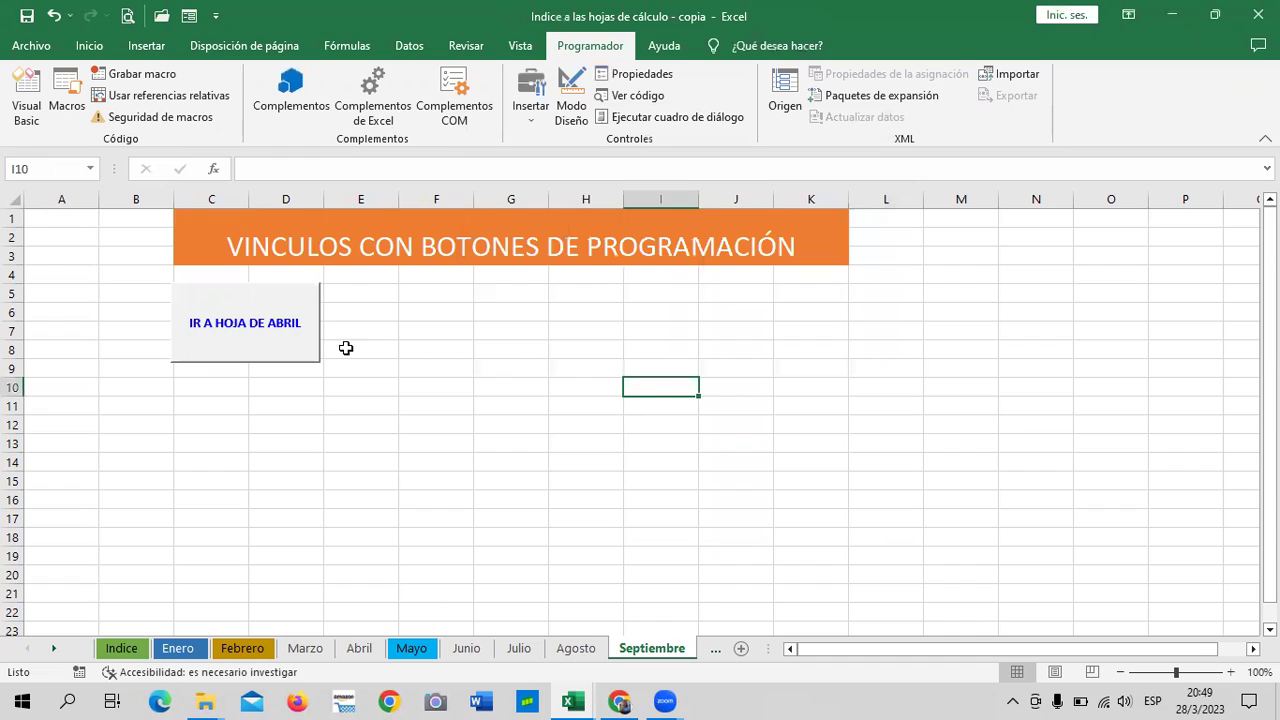
click(280, 352)
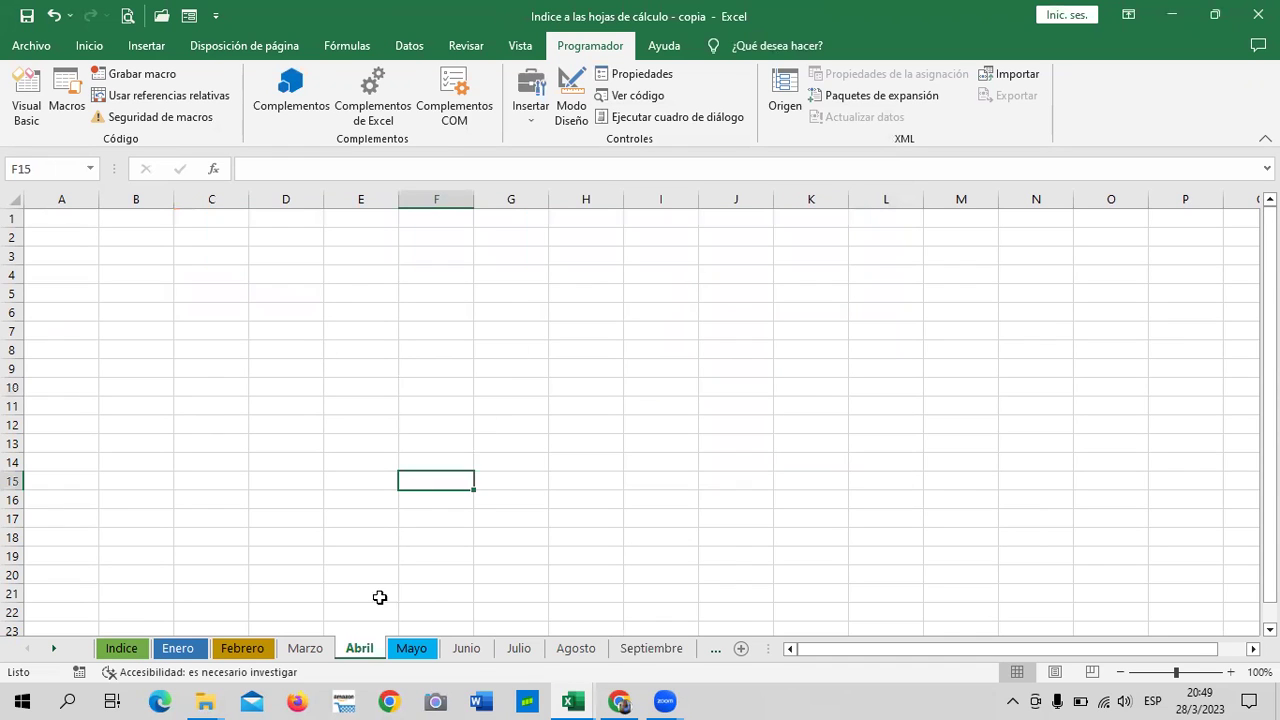
click(651, 648)
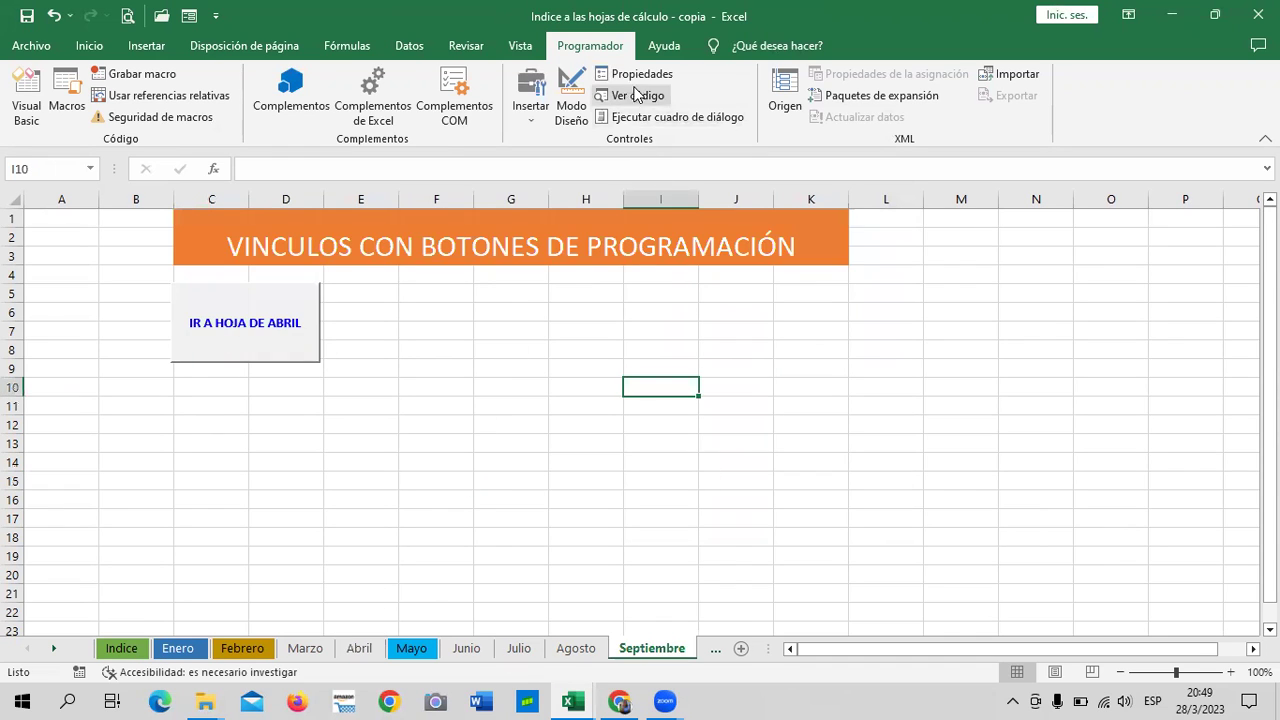
right_click(300, 347)
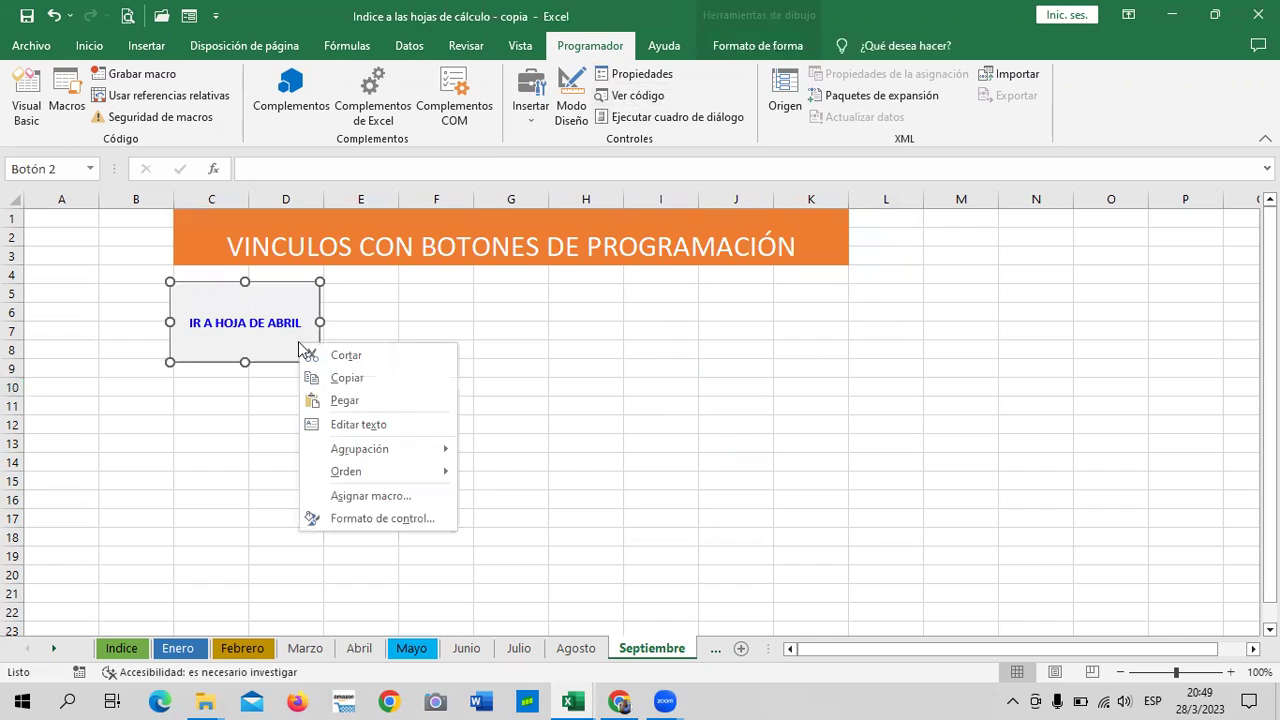
click(651, 76)
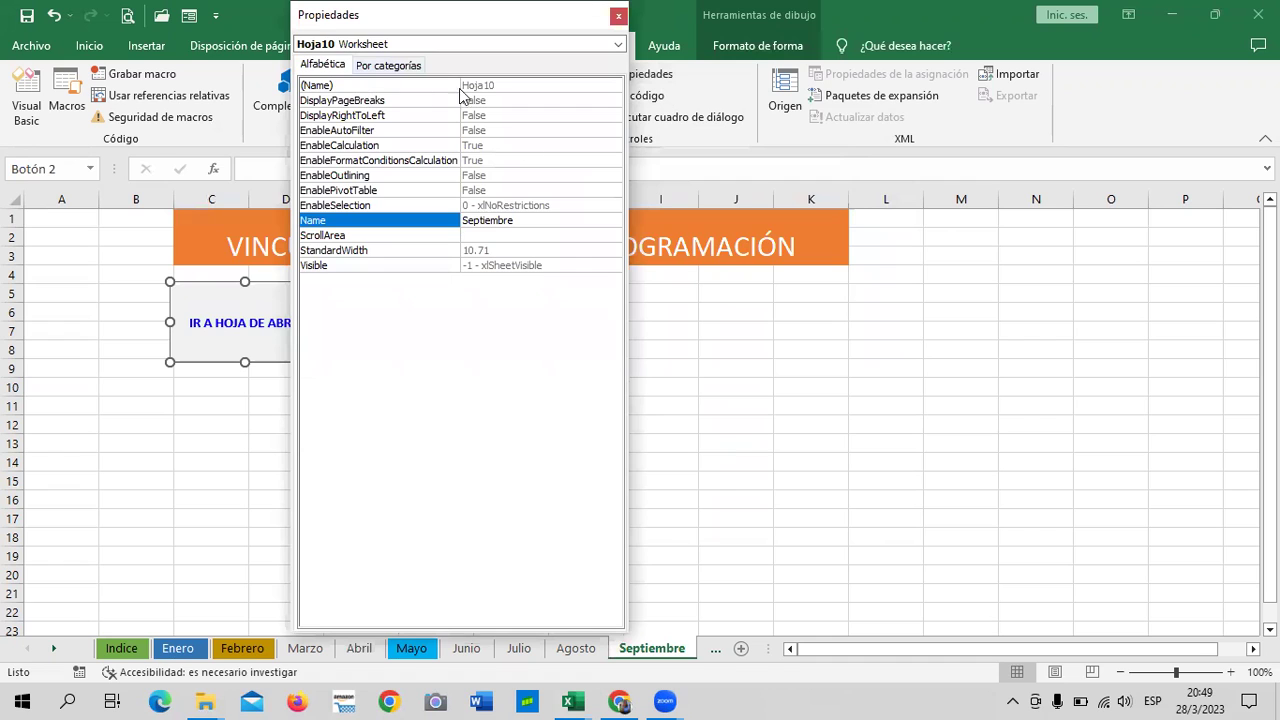
key(alt+F4)
click(925, 395)
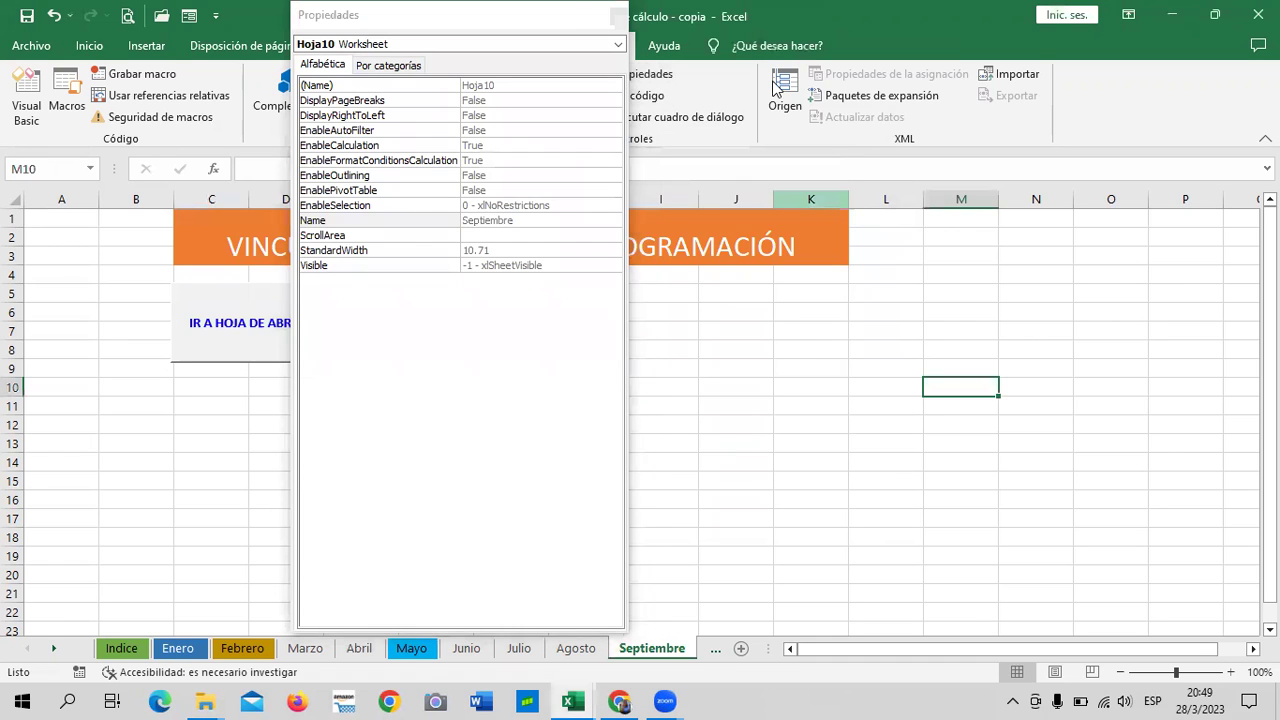
click(617, 18)
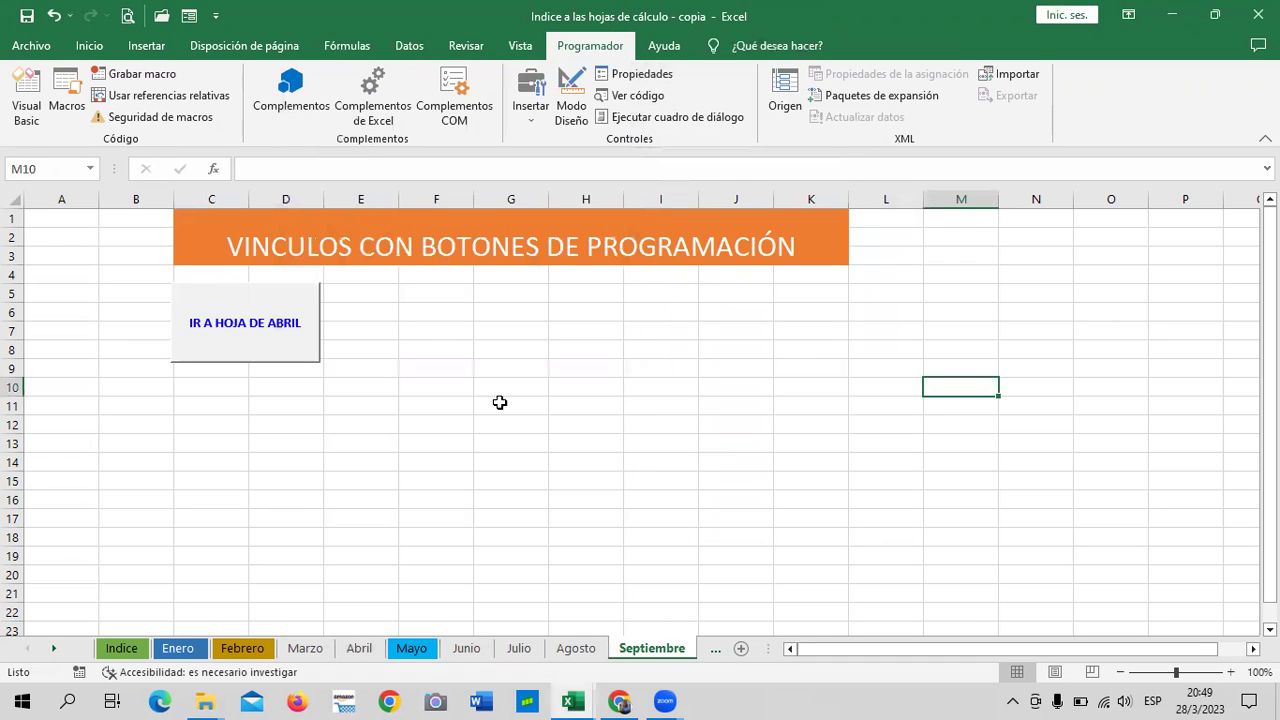
click(631, 402)
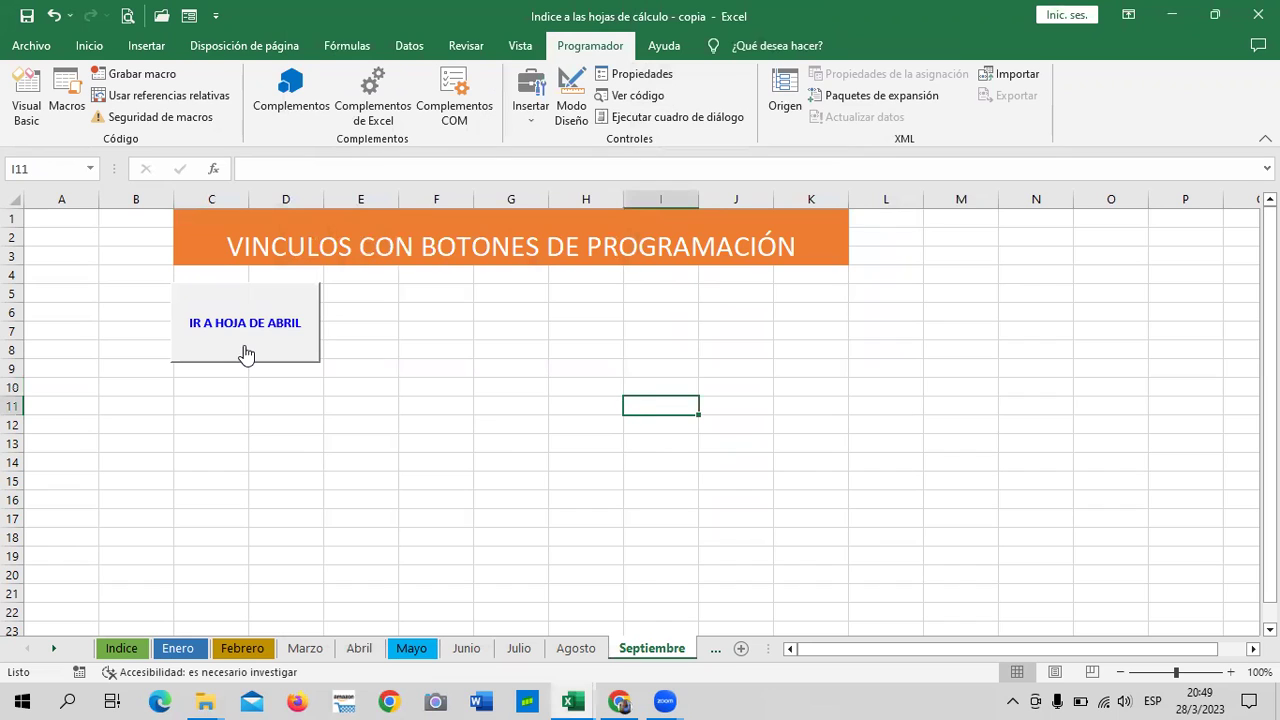
click(486, 333)
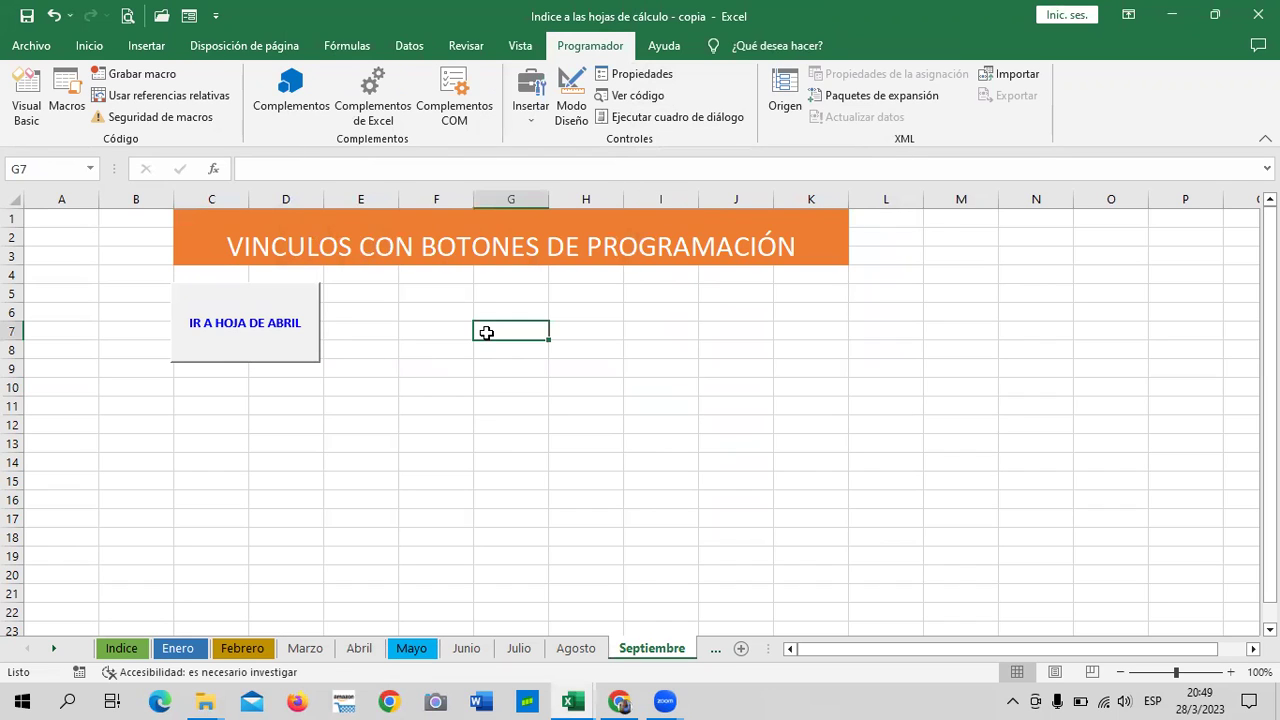
click(531, 112)
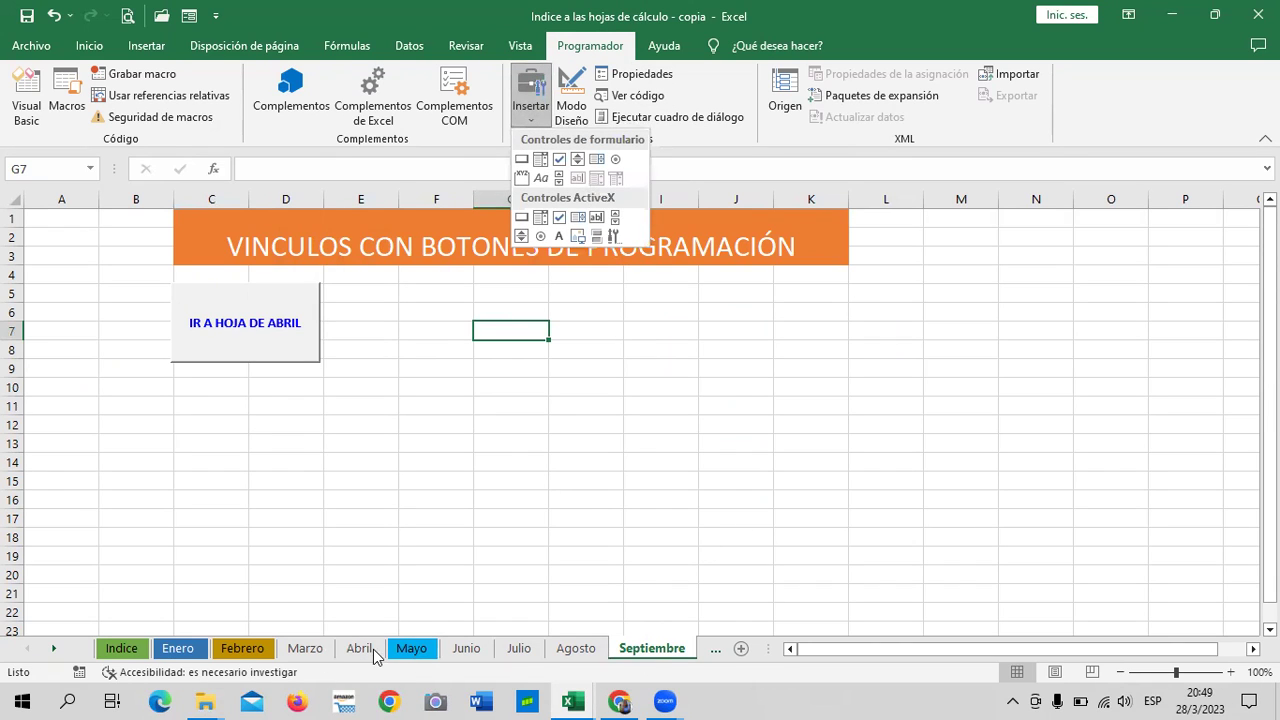
click(276, 343)
click(276, 343)
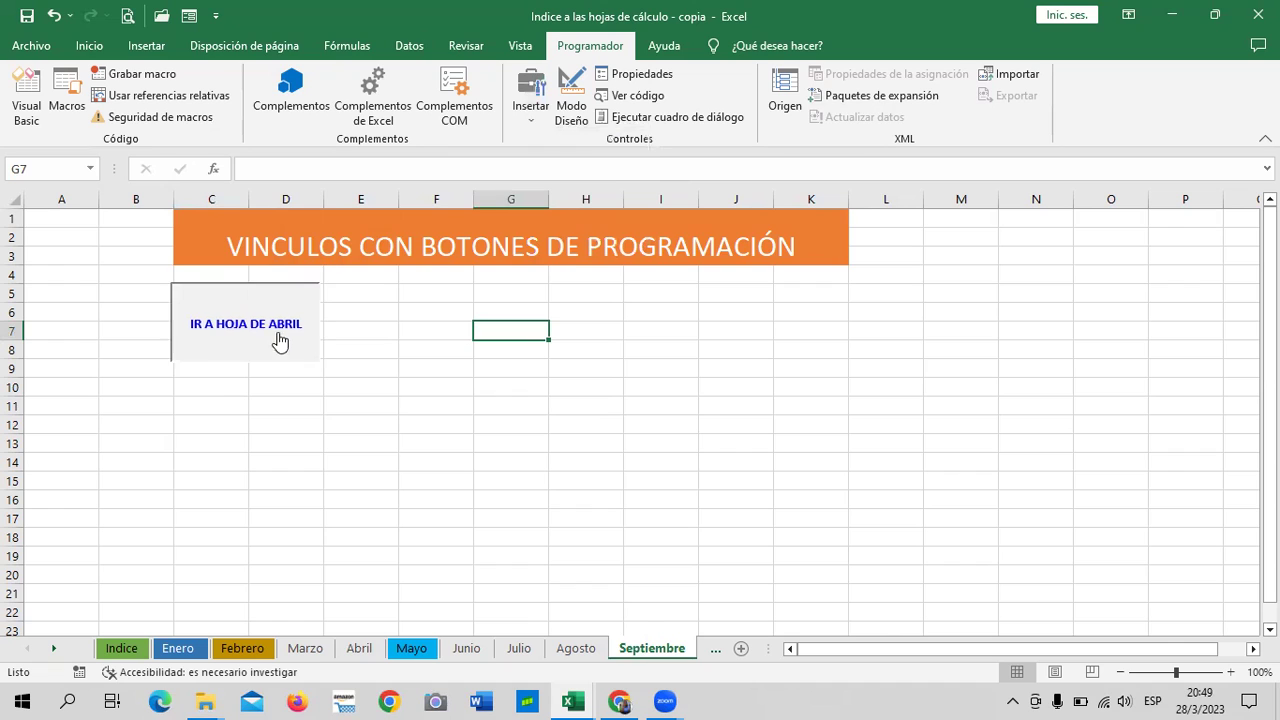
click(648, 648)
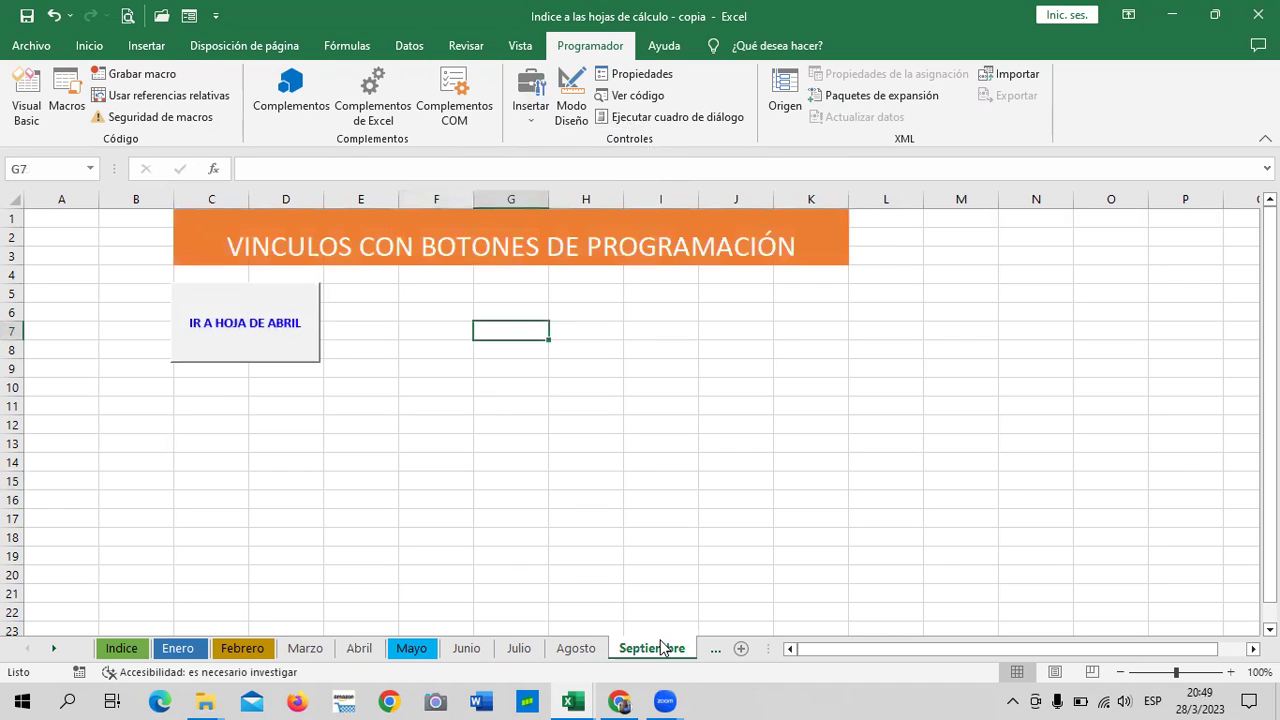
Draw a form button over about G5:H8 and create its new macro Botón3_Haga_clic_en.
click(531, 105)
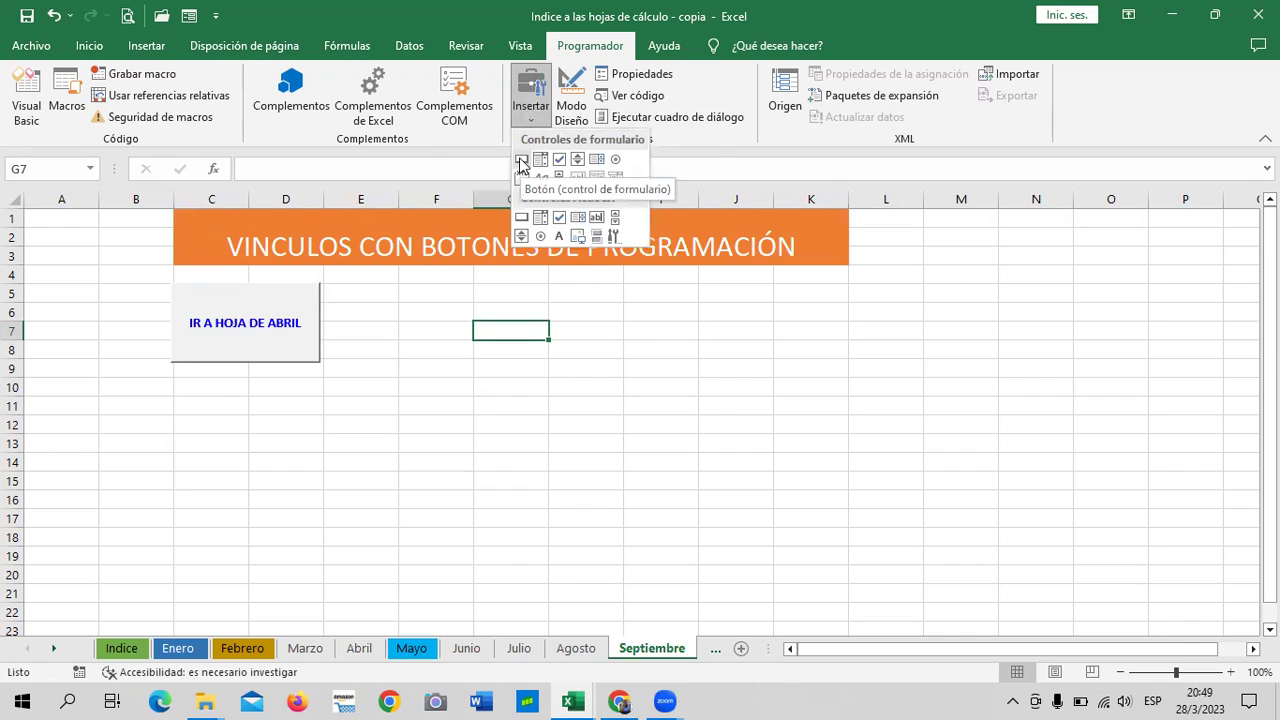
click(523, 160)
drag(478, 288, 615, 364)
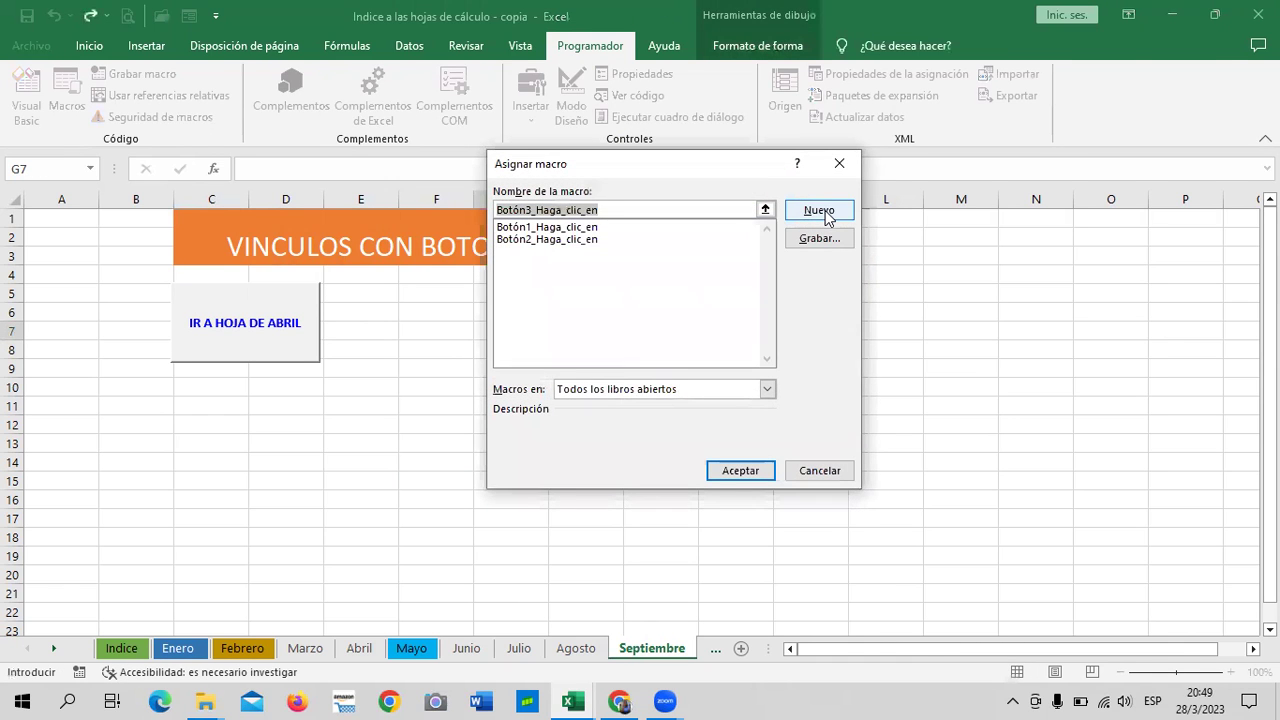
click(822, 210)
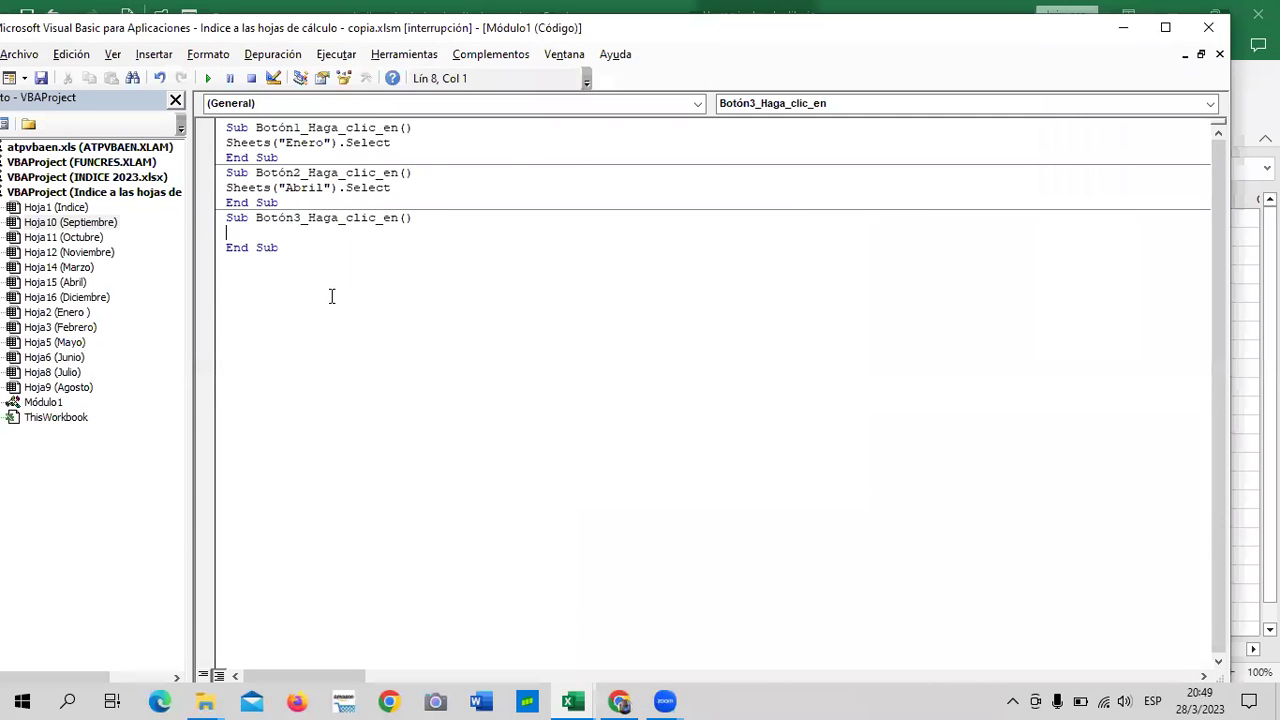
Enter Sheets("Junio").Select as the body of the Botón3_Haga_clic_en sub.
text(s)
key(BackSpace)
text(s)
key(BackSpace)
text(Sh)
text(eets)
text(("Junio)
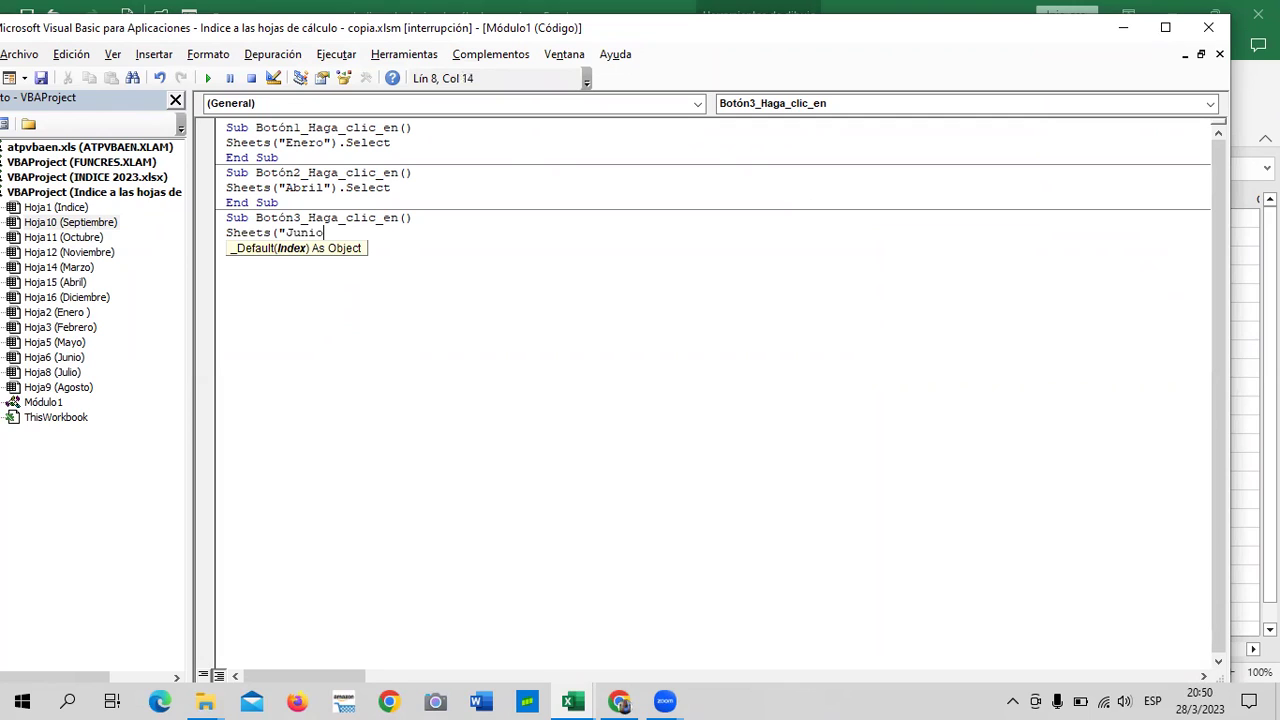
text(")
text().Select)
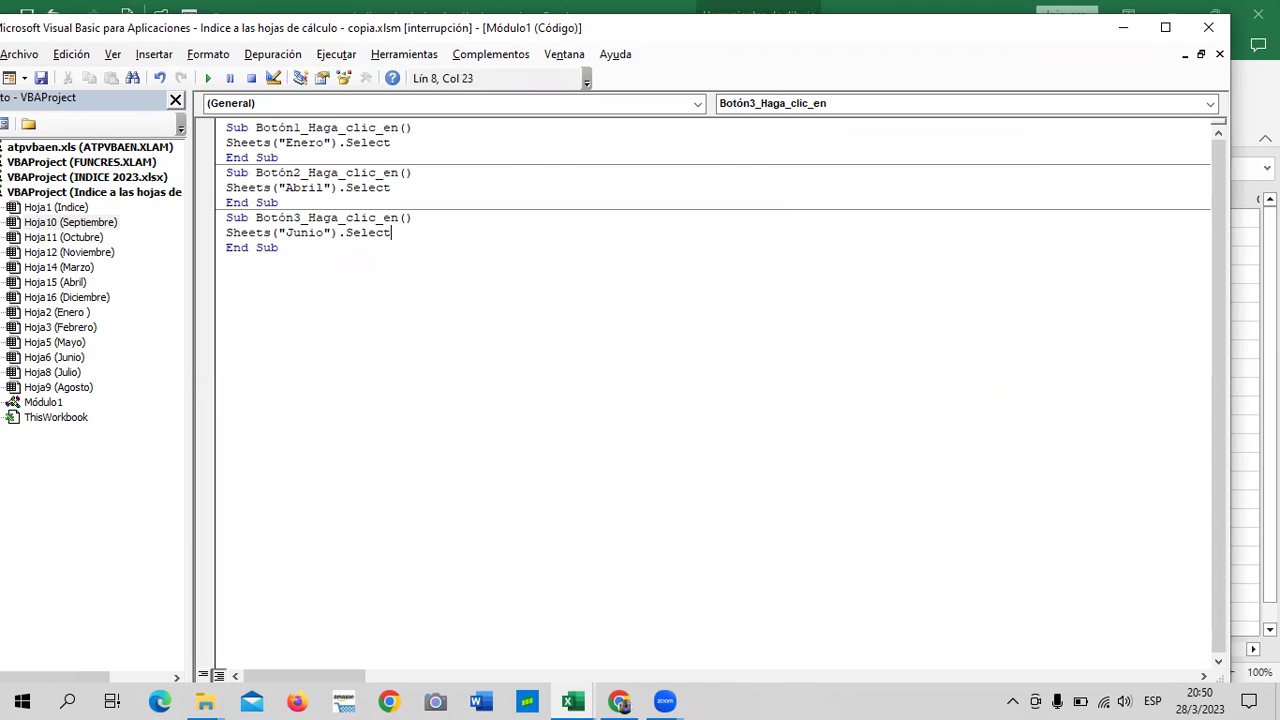
click(710, 308)
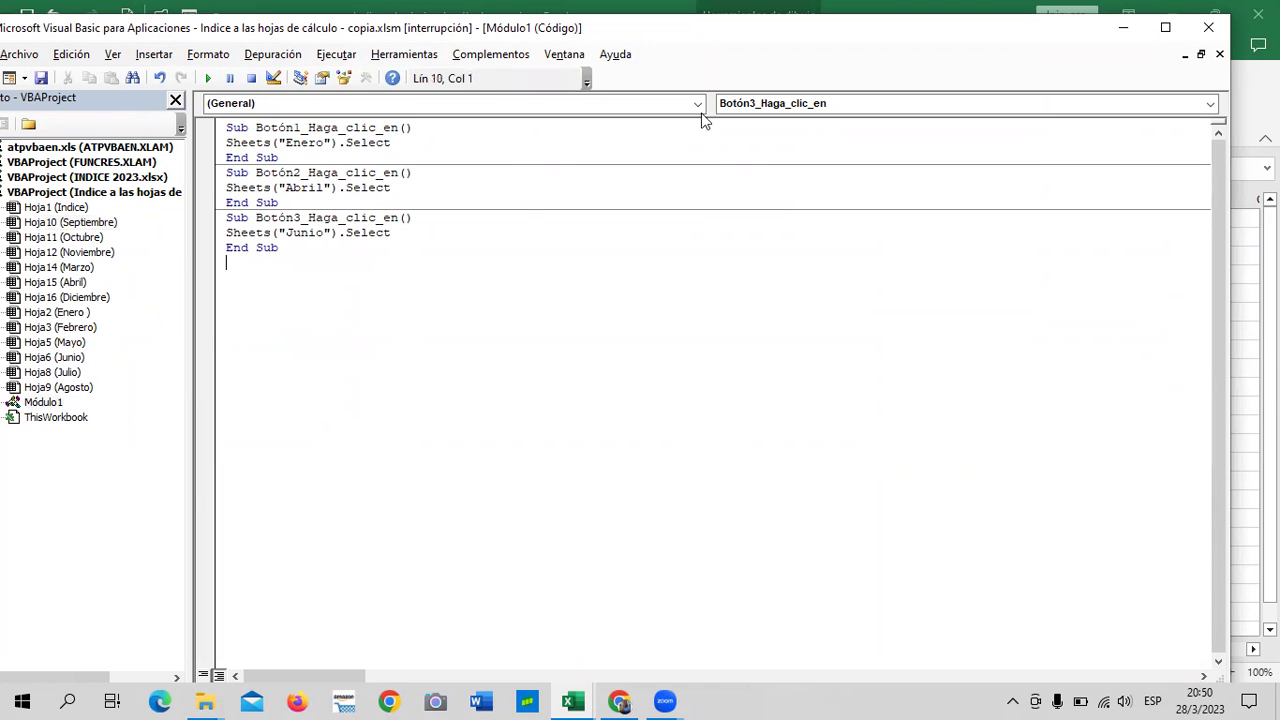
Close the VBA editor, test the new button's jump to Junio, and return to Septiembre.
click(1208, 27)
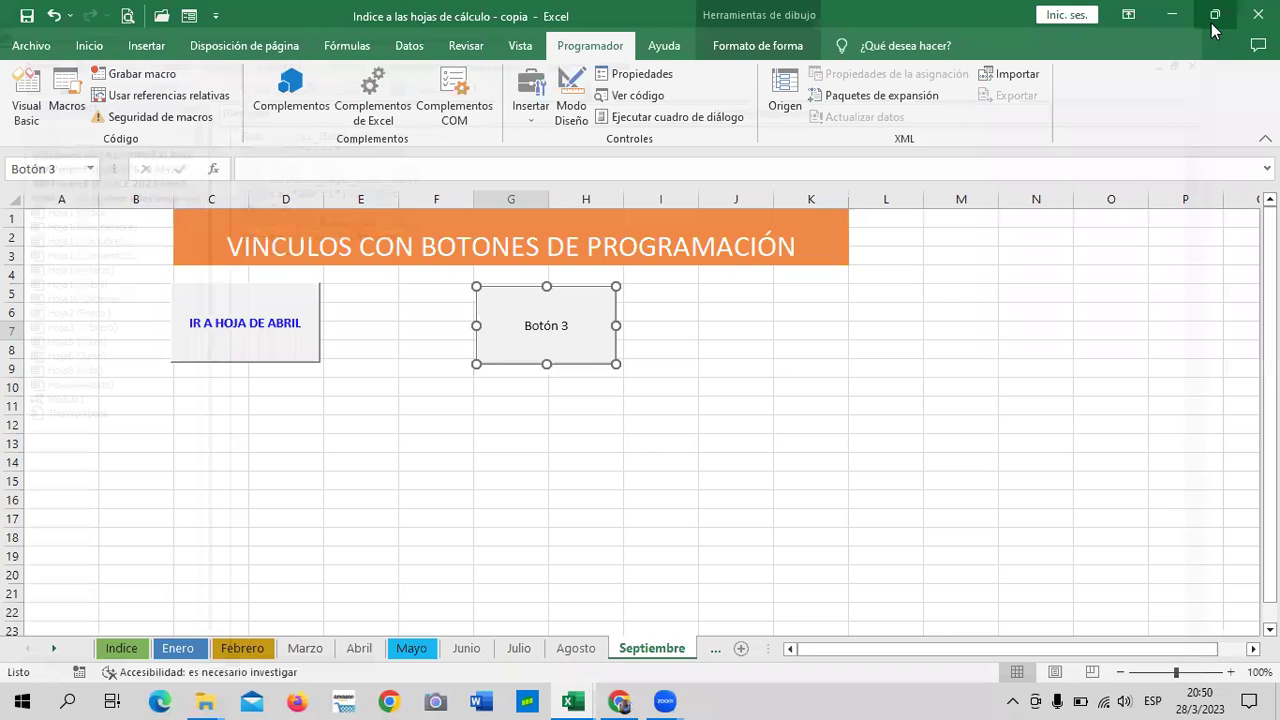
click(612, 360)
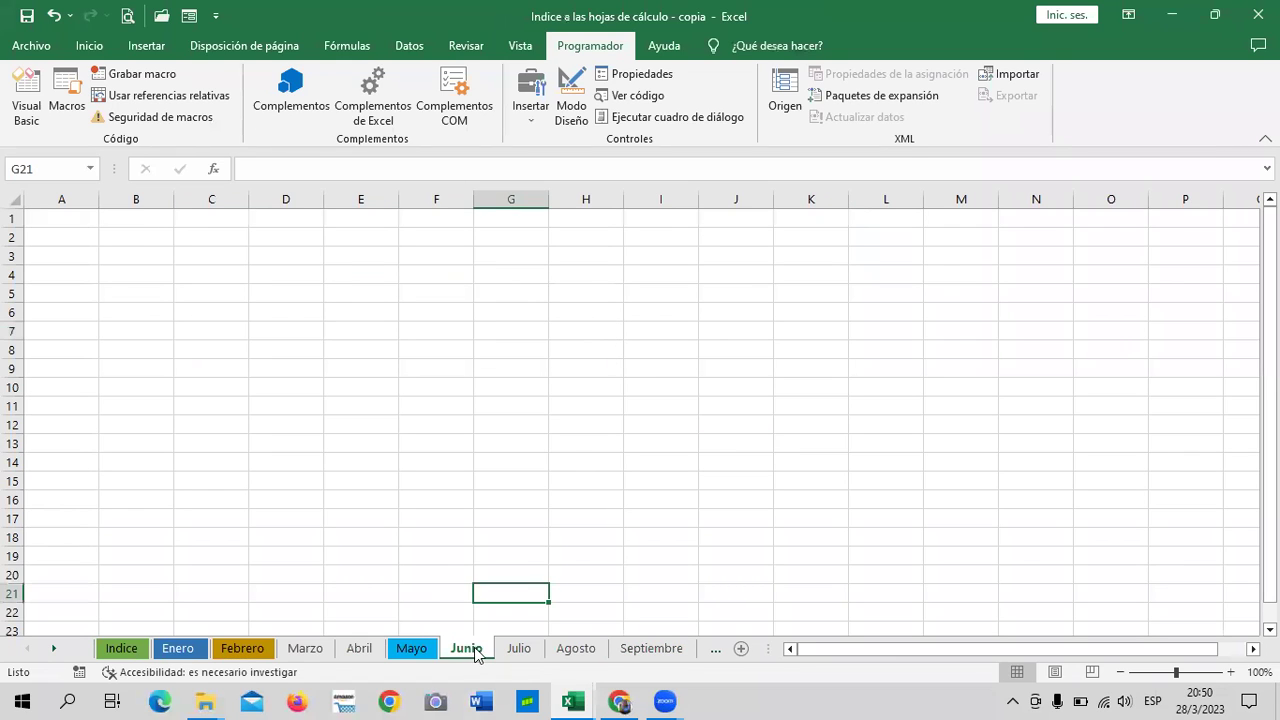
click(652, 648)
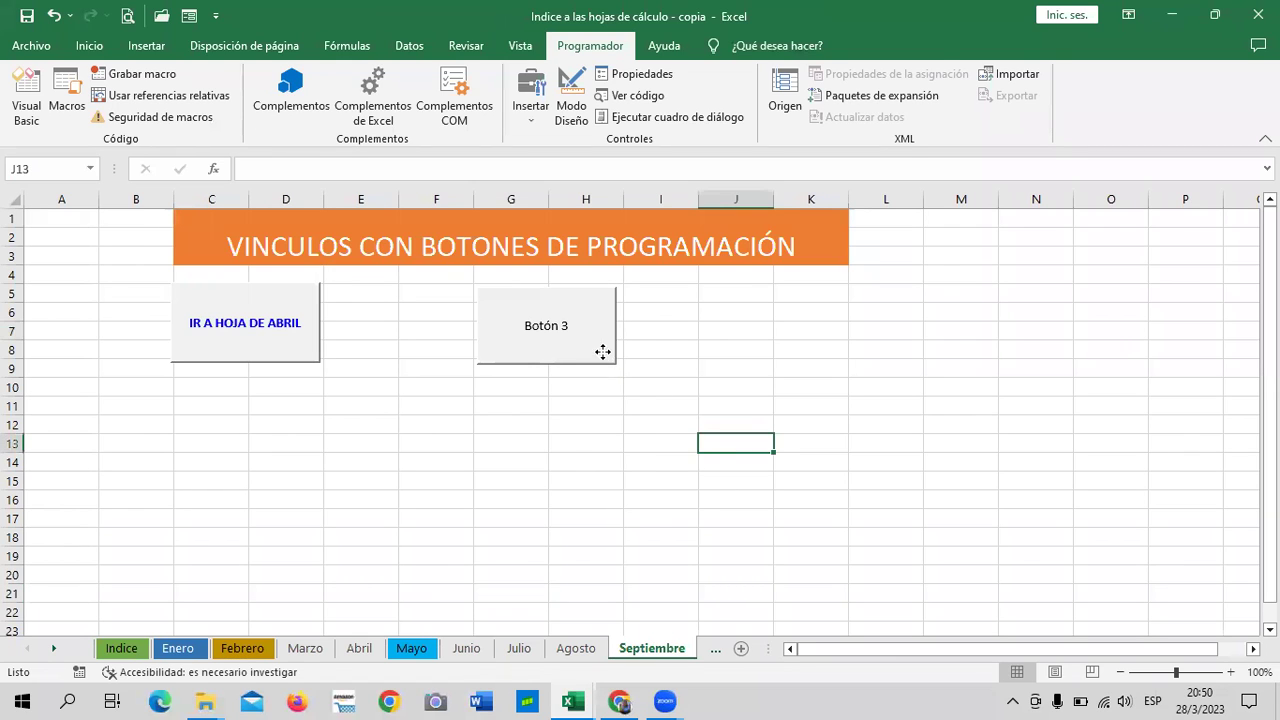
Replace the Botón 3 label with 'IR A LA HOJA DE JUNIO'.
right_click(603, 352)
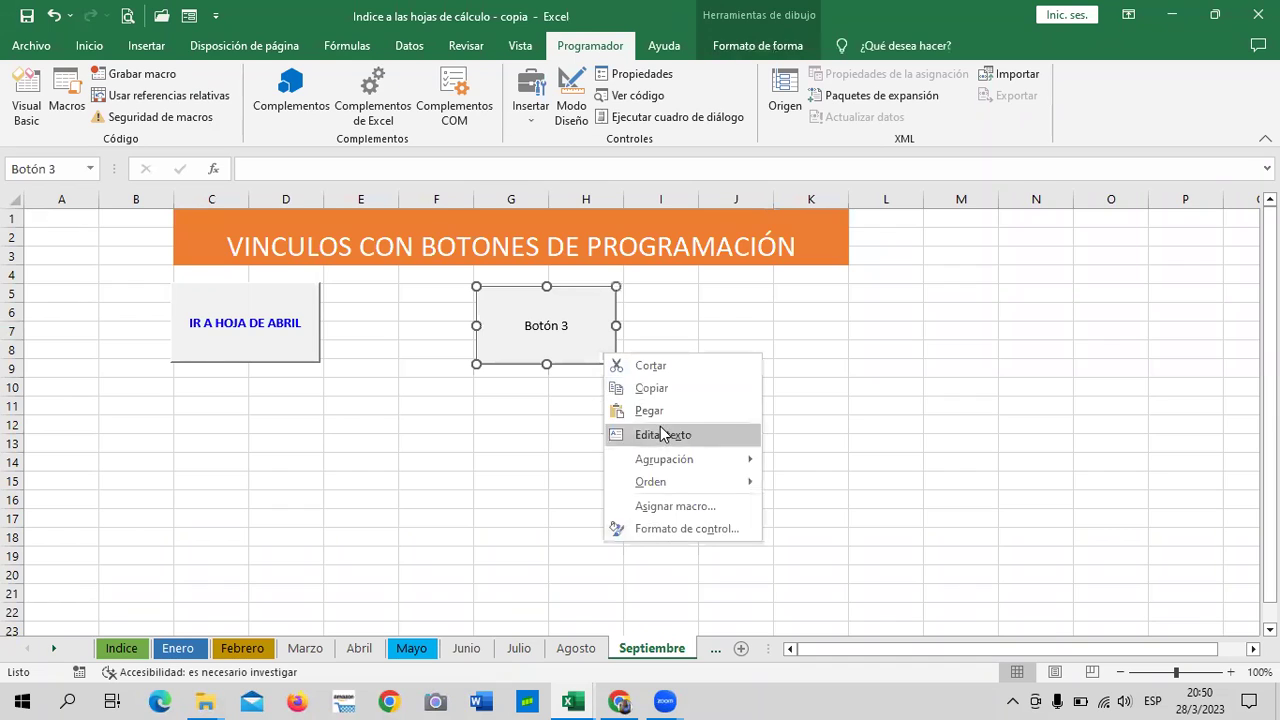
click(663, 434)
click(571, 325)
key(BackSpace)
key(BackSpace)
key(BackSpace)
key(BackSpace)
key(BackSpace)
key(BackSpace)
key(BackSpace)
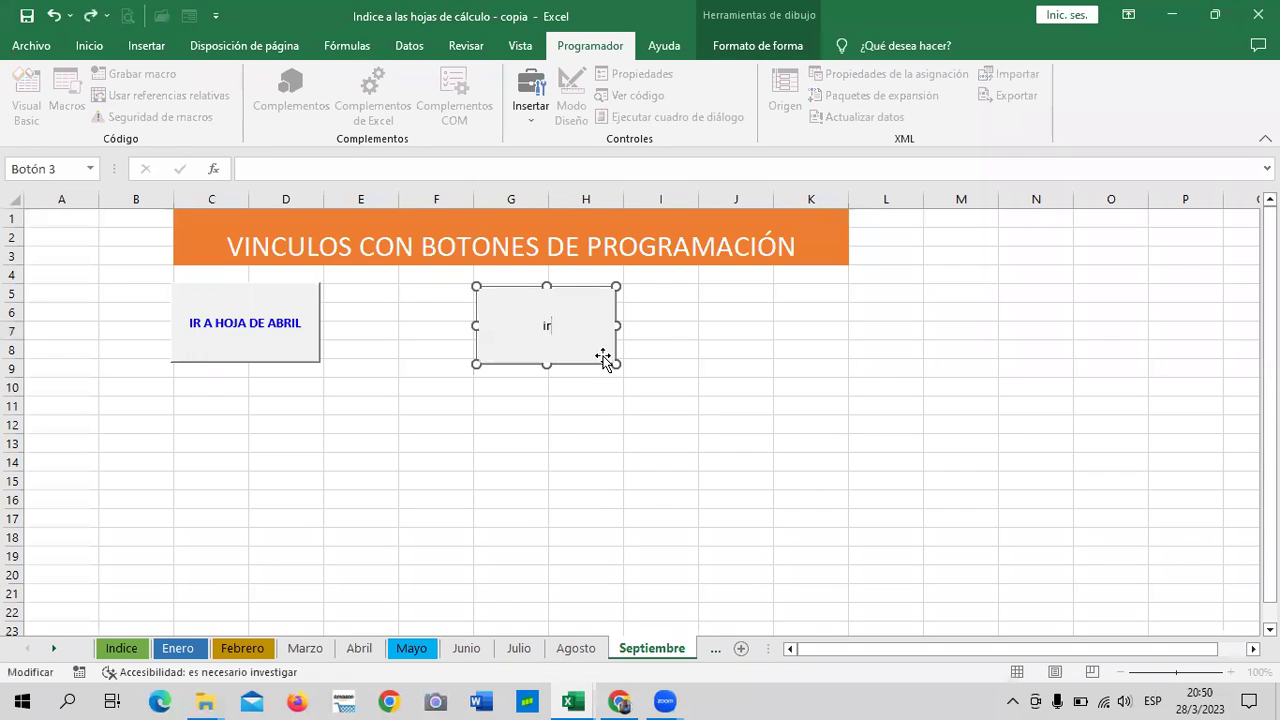
key(Caps_Lock)
text(IR ALA)
key(BackSpace)
key(BackSpace)
key(BackSpace)
text(LA HOJA DE JUNIO)
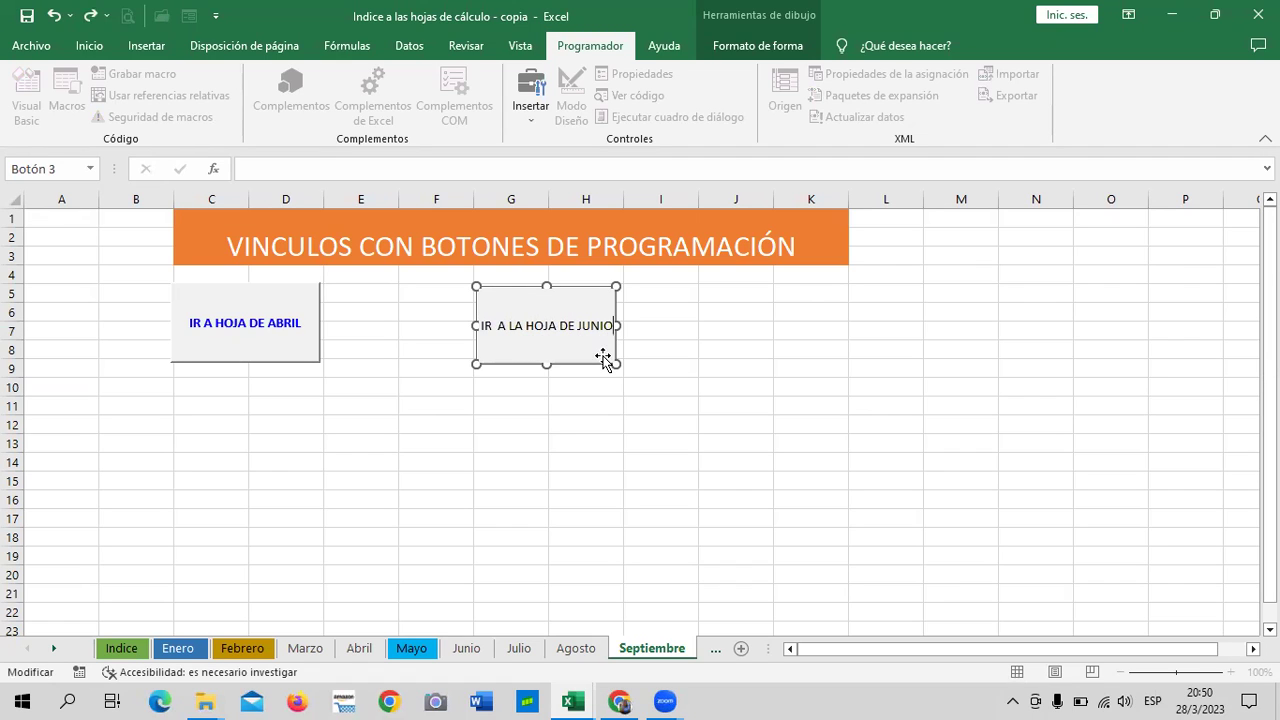
click(764, 376)
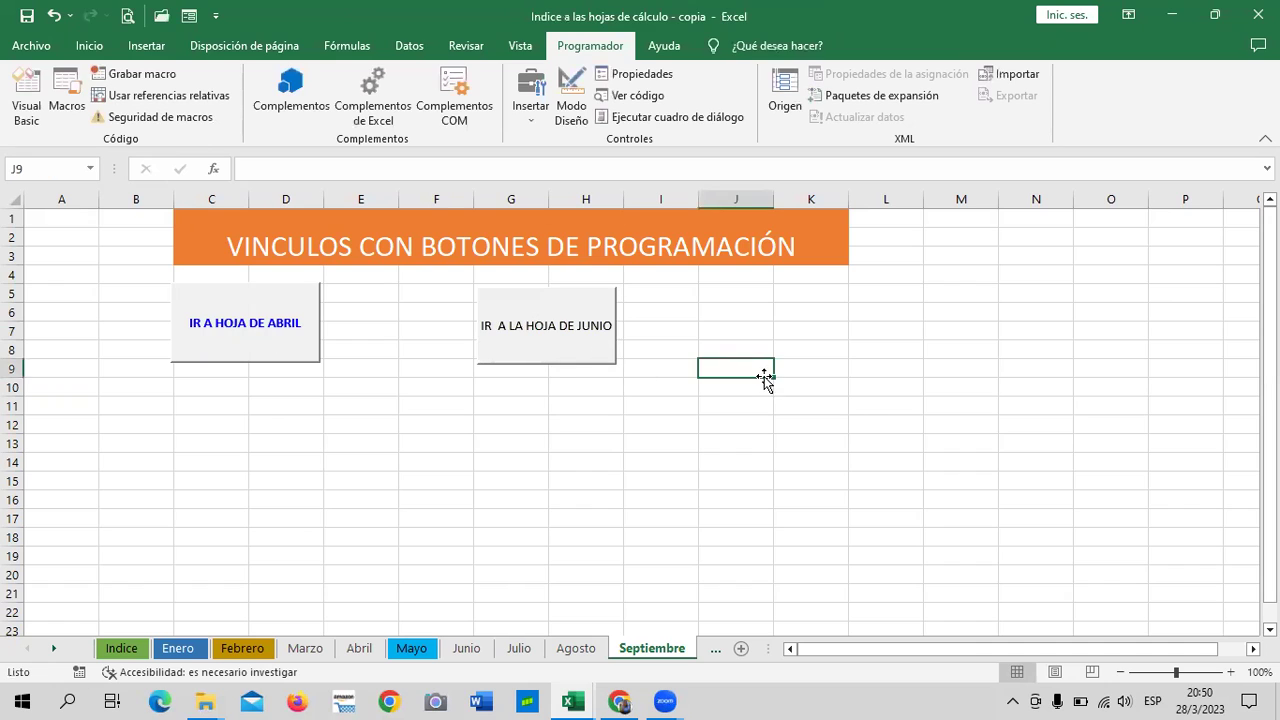
Test the relabelled button reaches Junio, check Indice, Junio and Abril, then return to Septiembre.
click(586, 341)
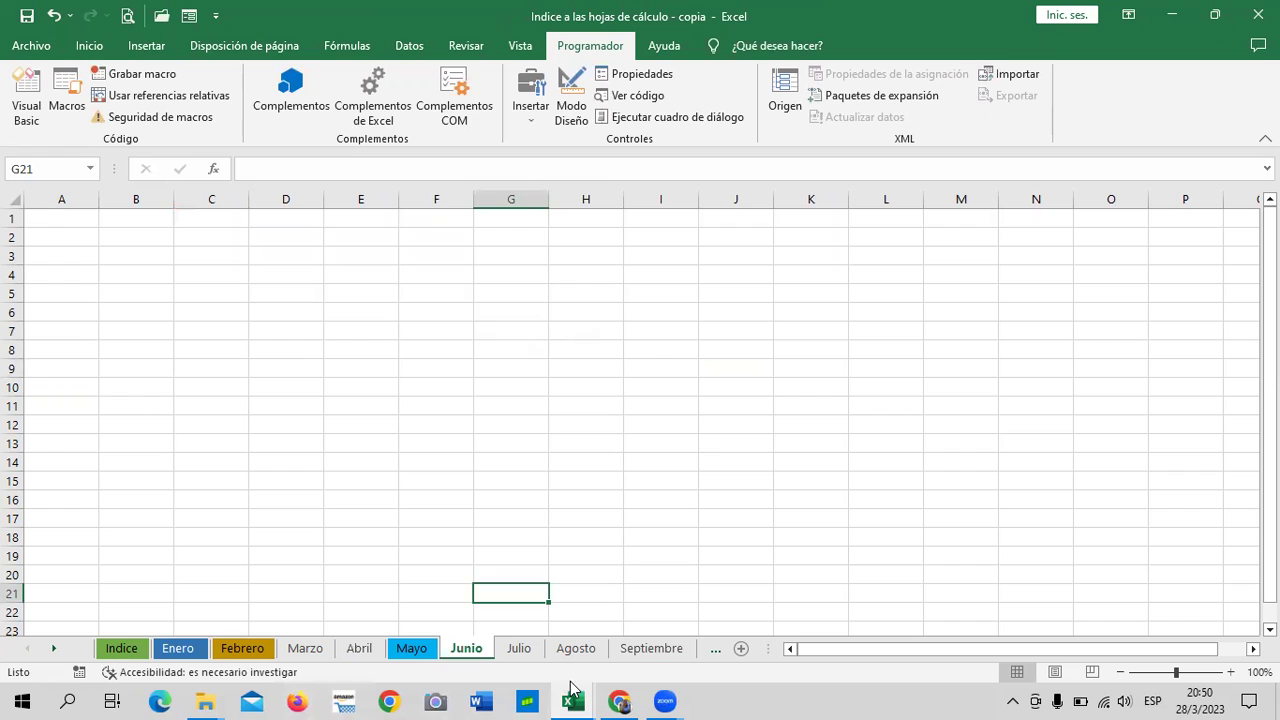
click(138, 649)
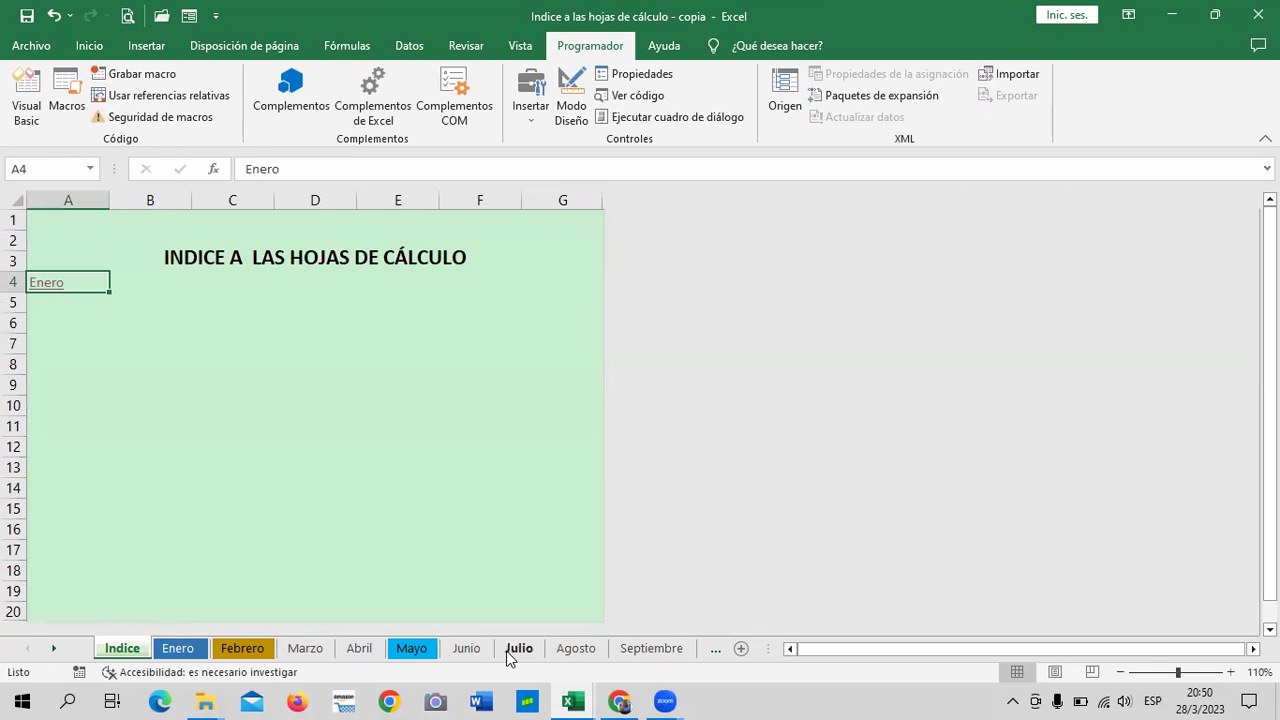
click(466, 648)
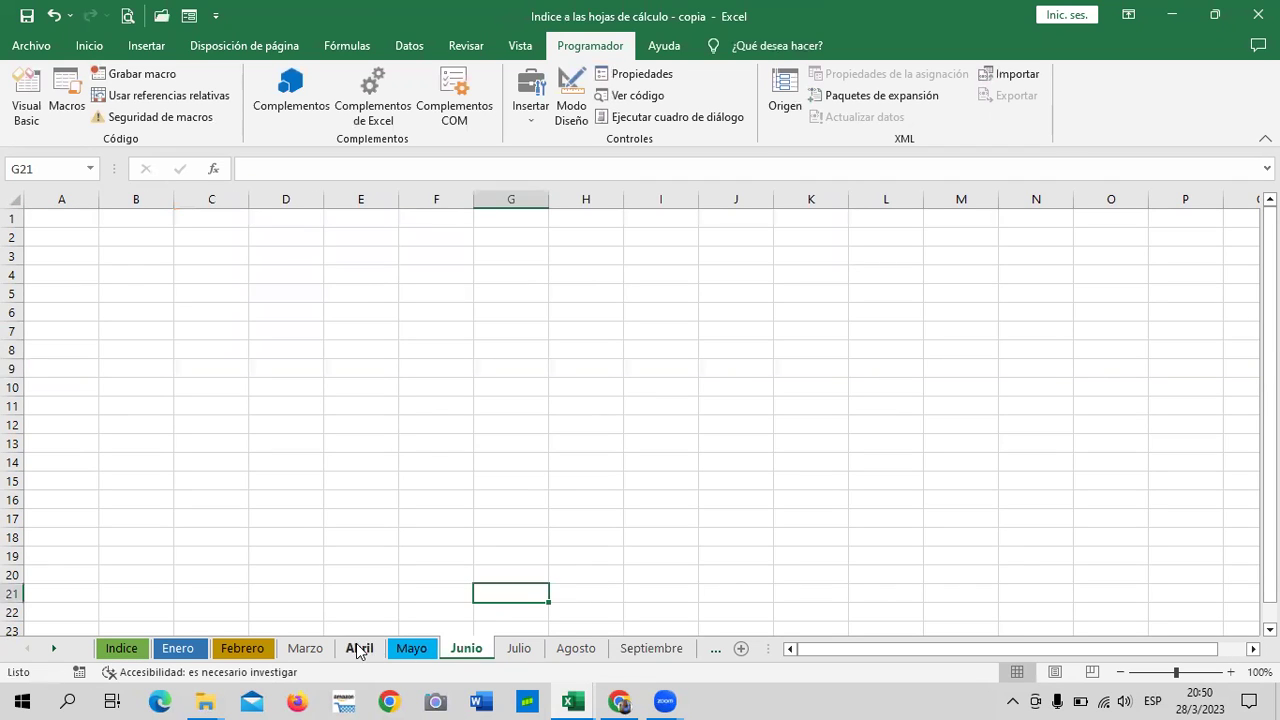
click(359, 648)
click(640, 650)
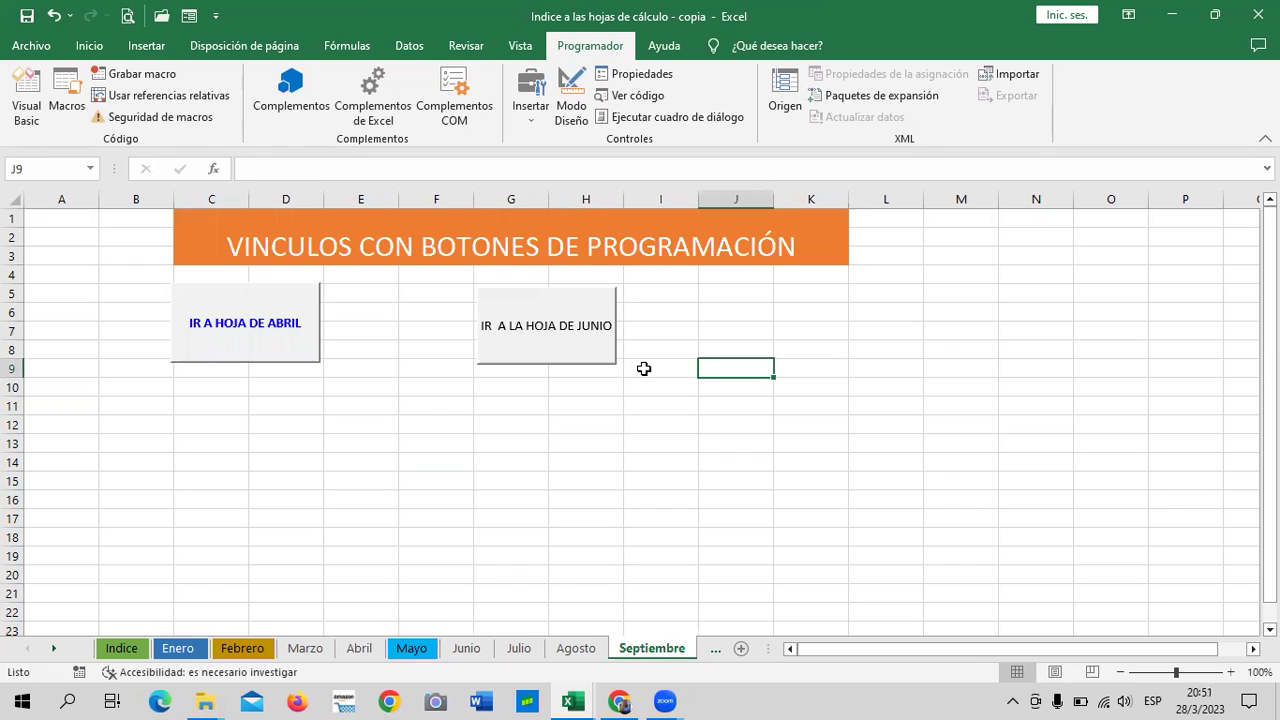
Set the IR A LA HOJA DE JUNIO label's font colour to green in Formato de control.
right_click(603, 357)
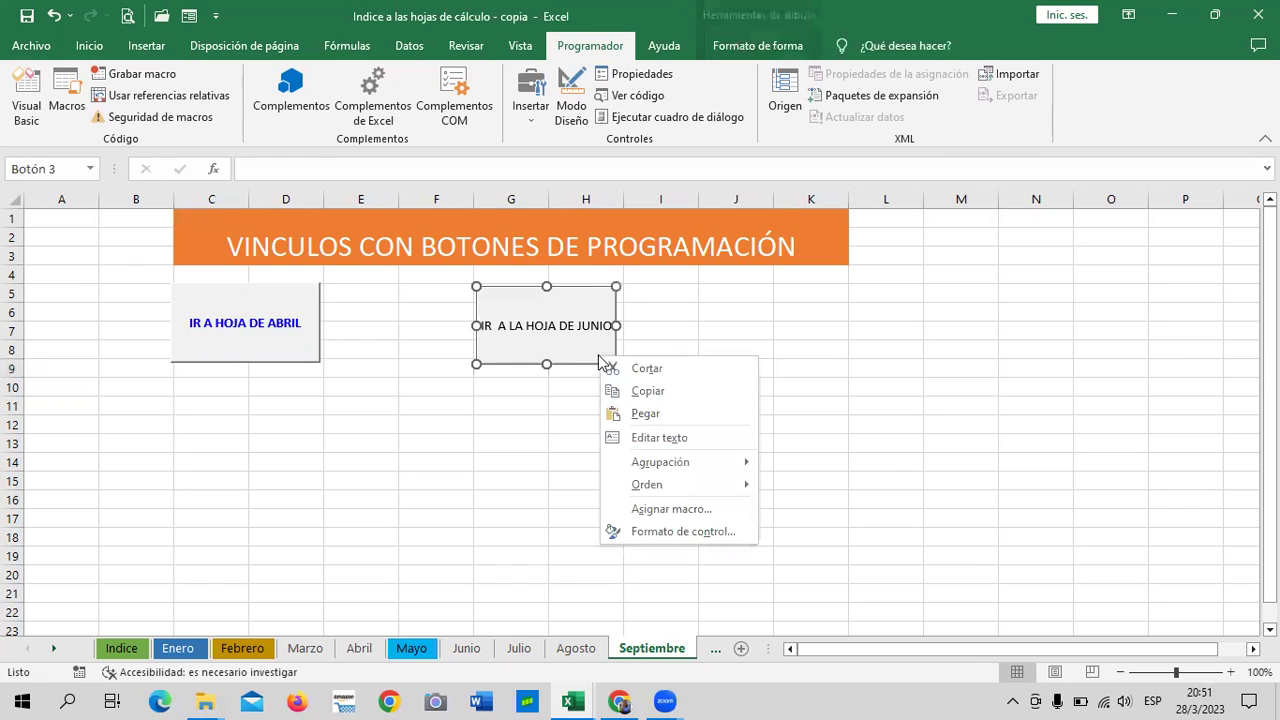
click(679, 532)
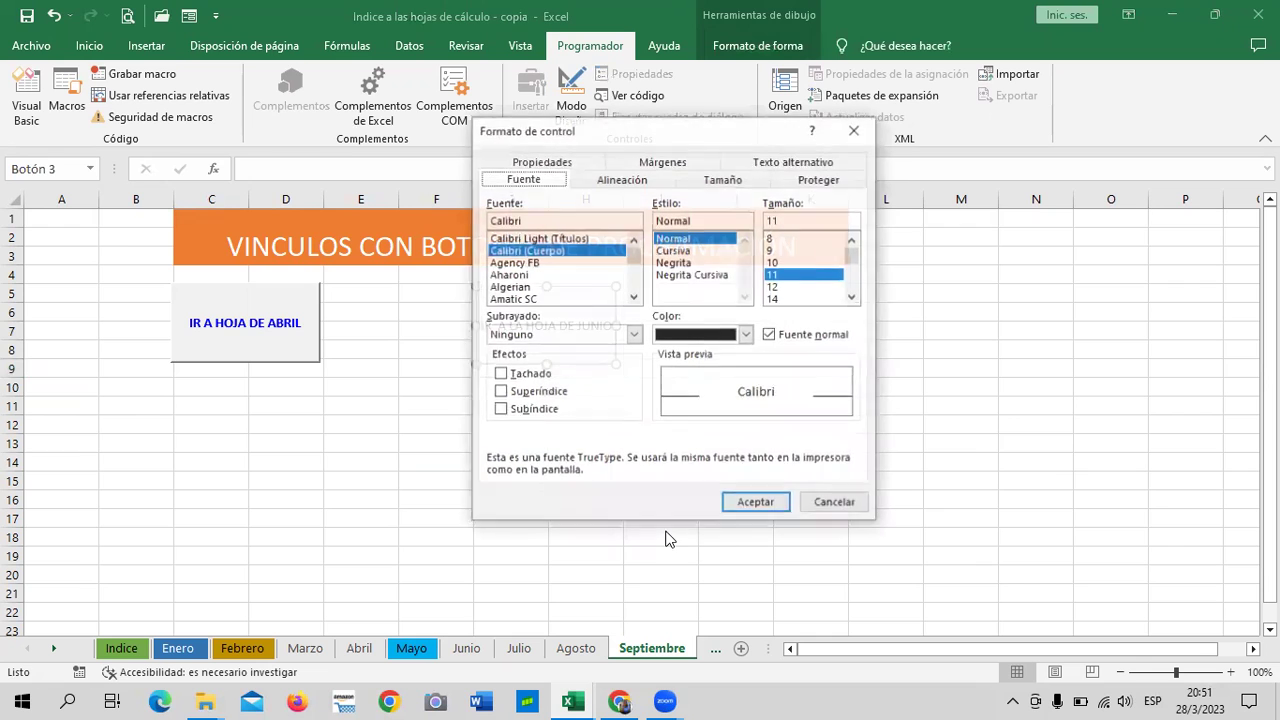
click(746, 335)
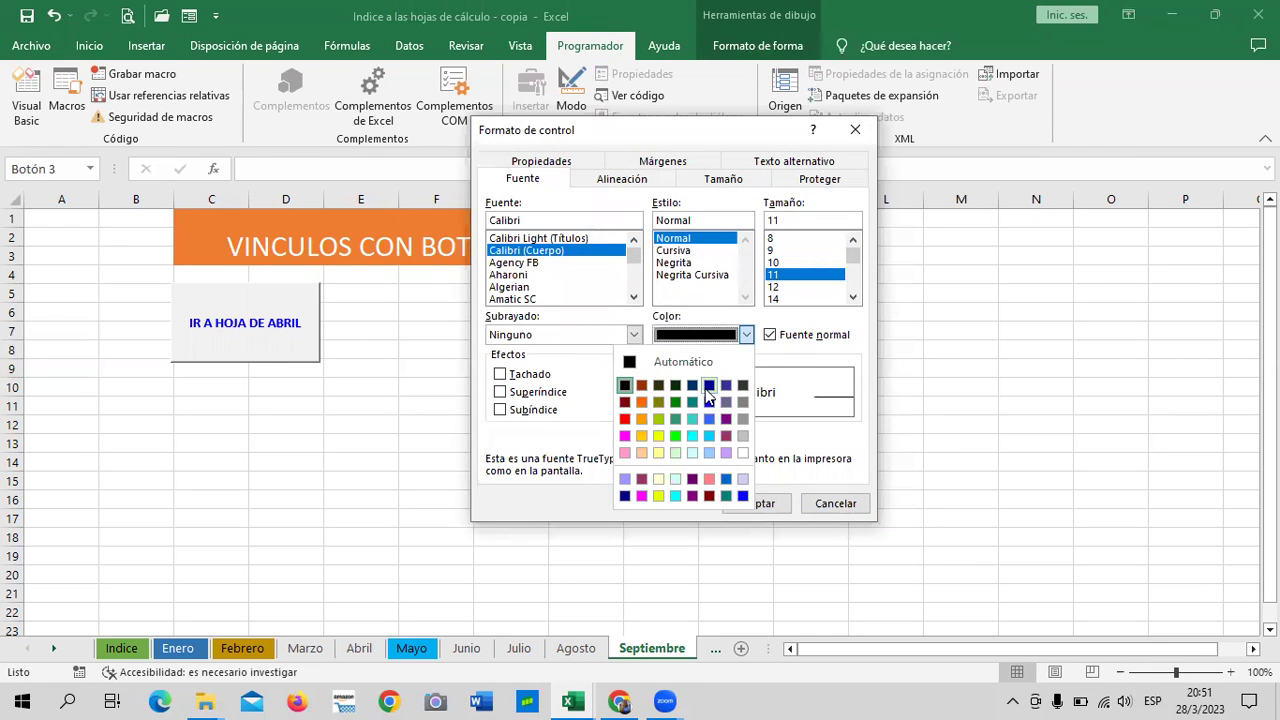
click(676, 420)
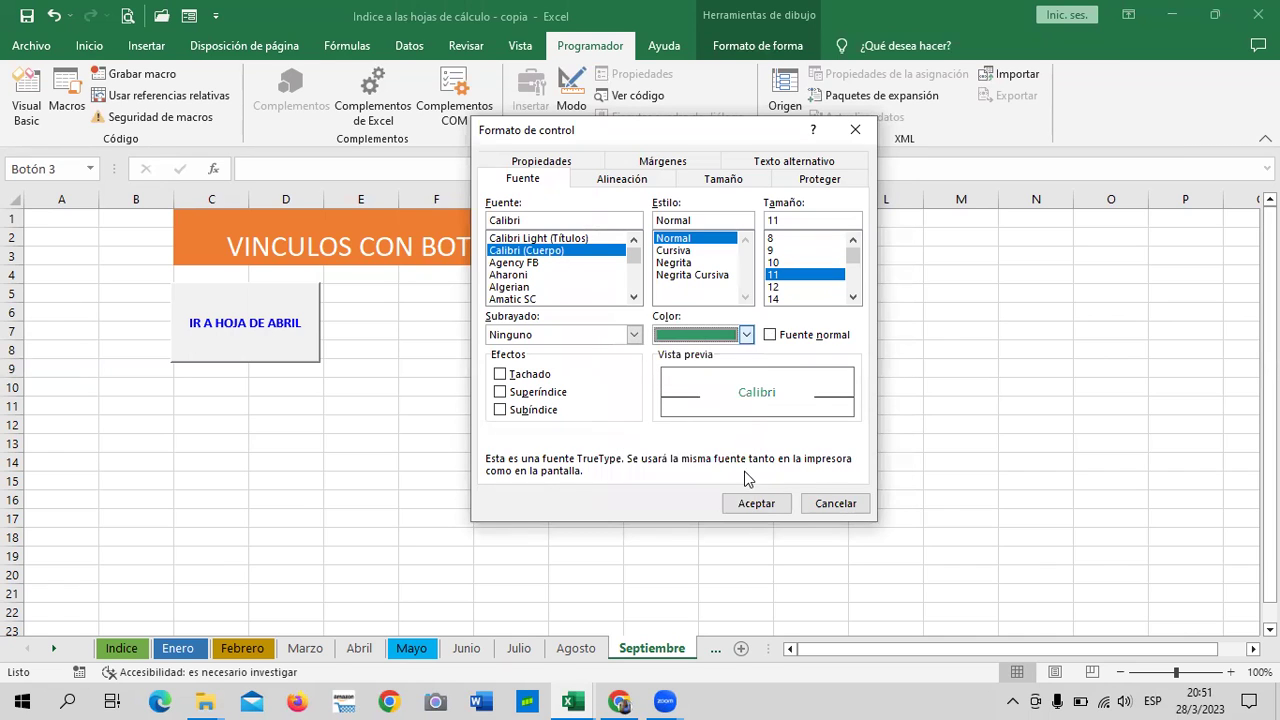
click(756, 503)
click(803, 447)
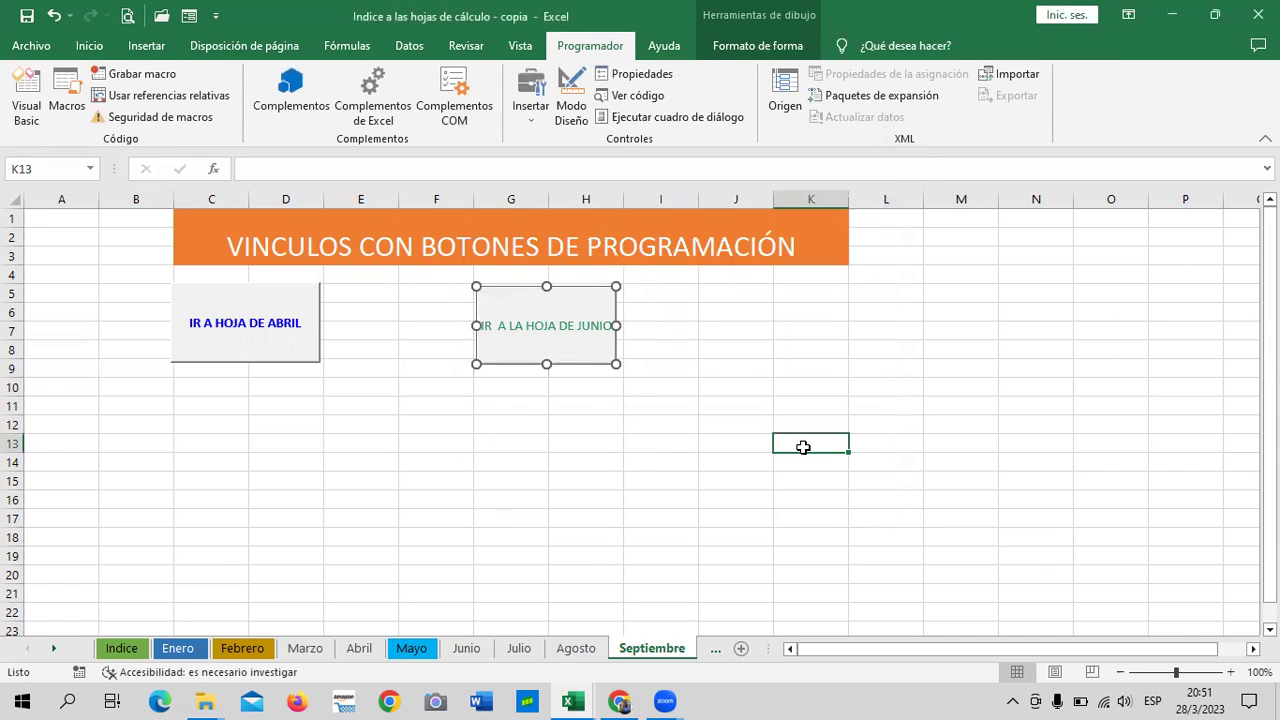
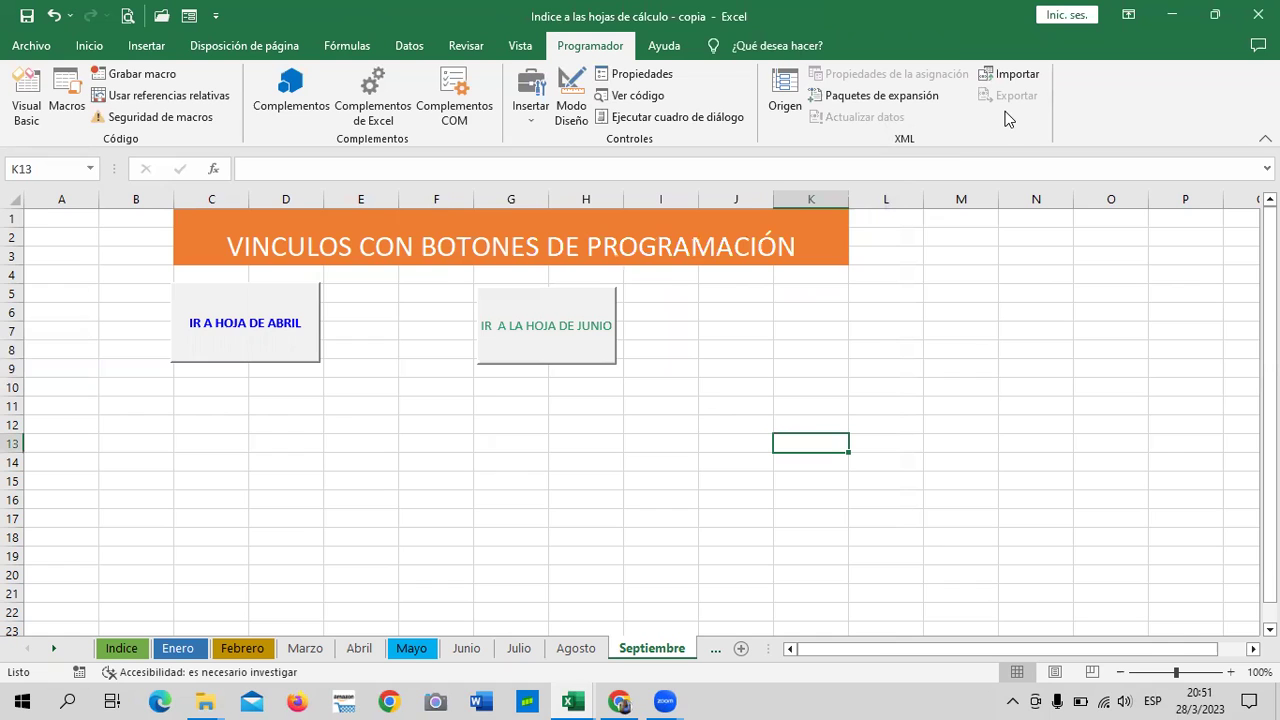
Glance at the macro code editor, then inspect and dismiss the JUNIO button's options.
click(26, 110)
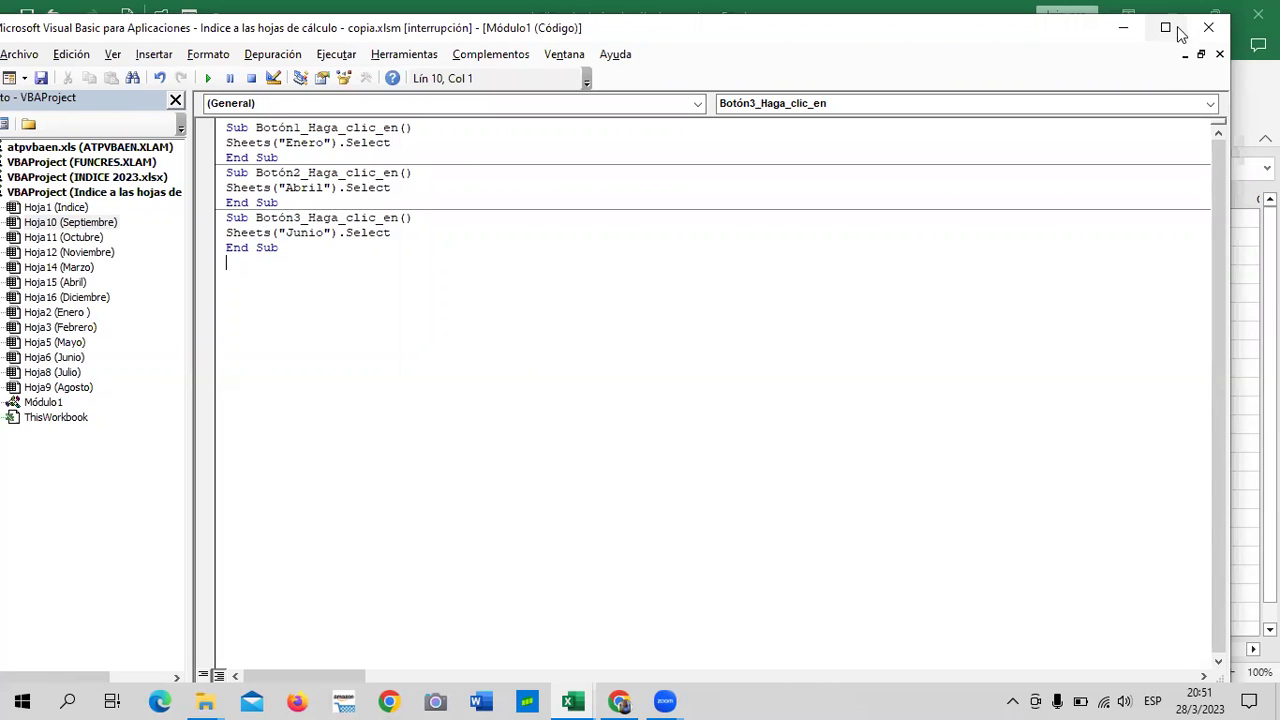
click(1208, 28)
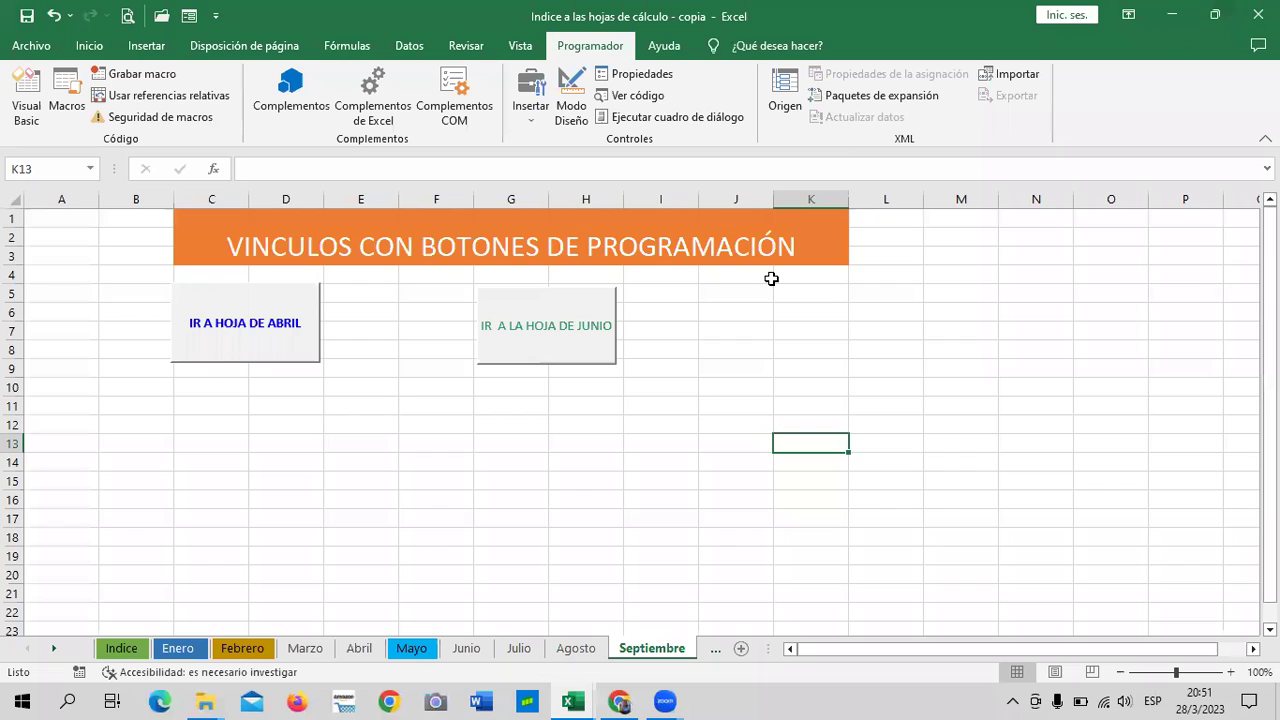
click(769, 347)
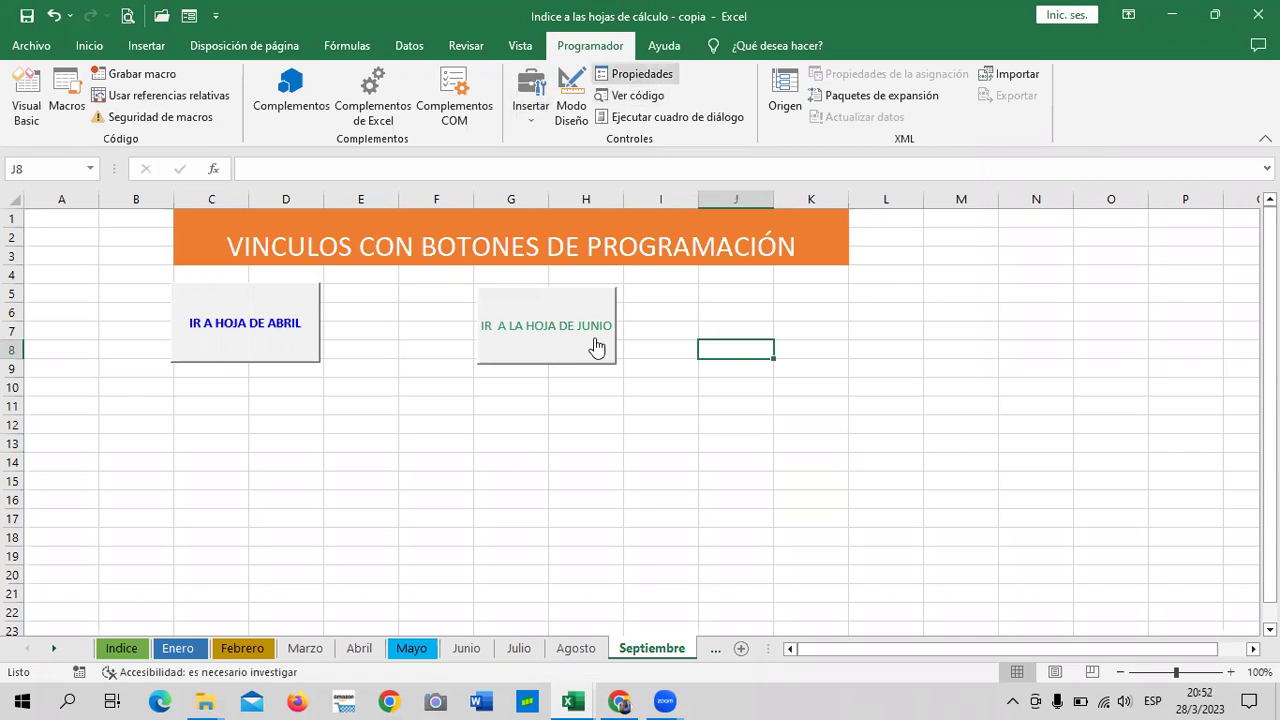
right_click(597, 347)
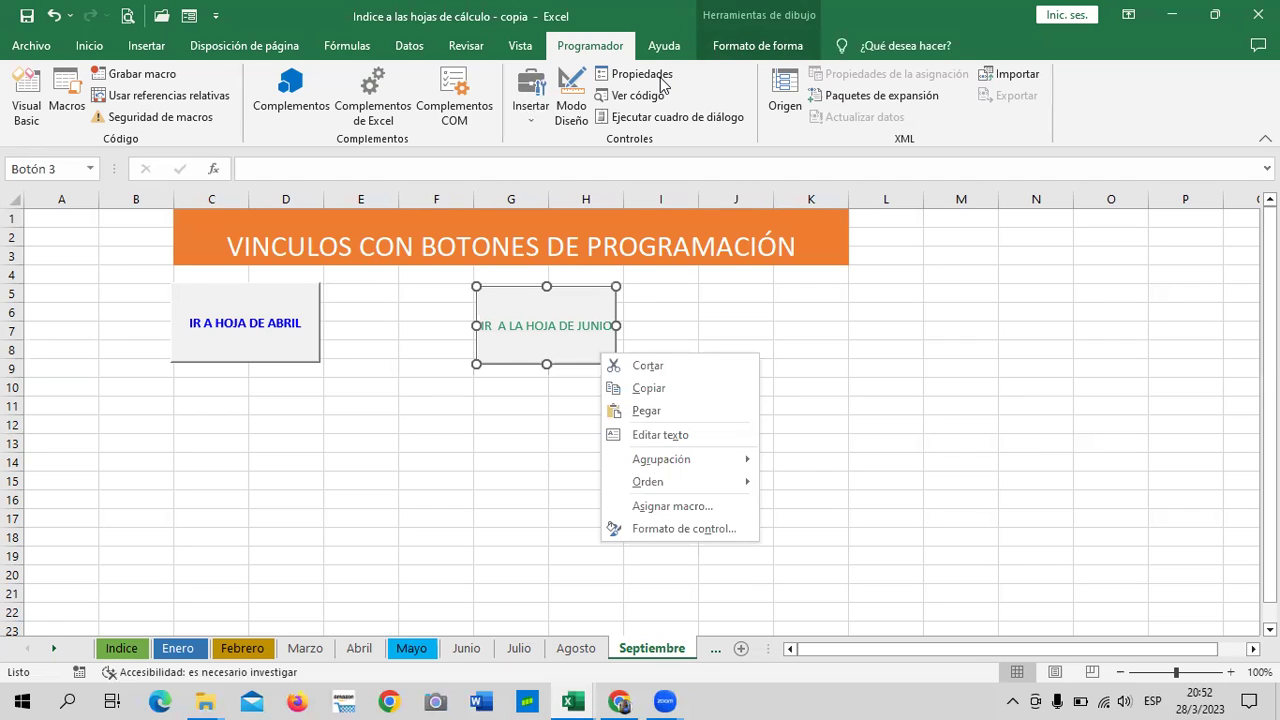
click(935, 337)
click(779, 447)
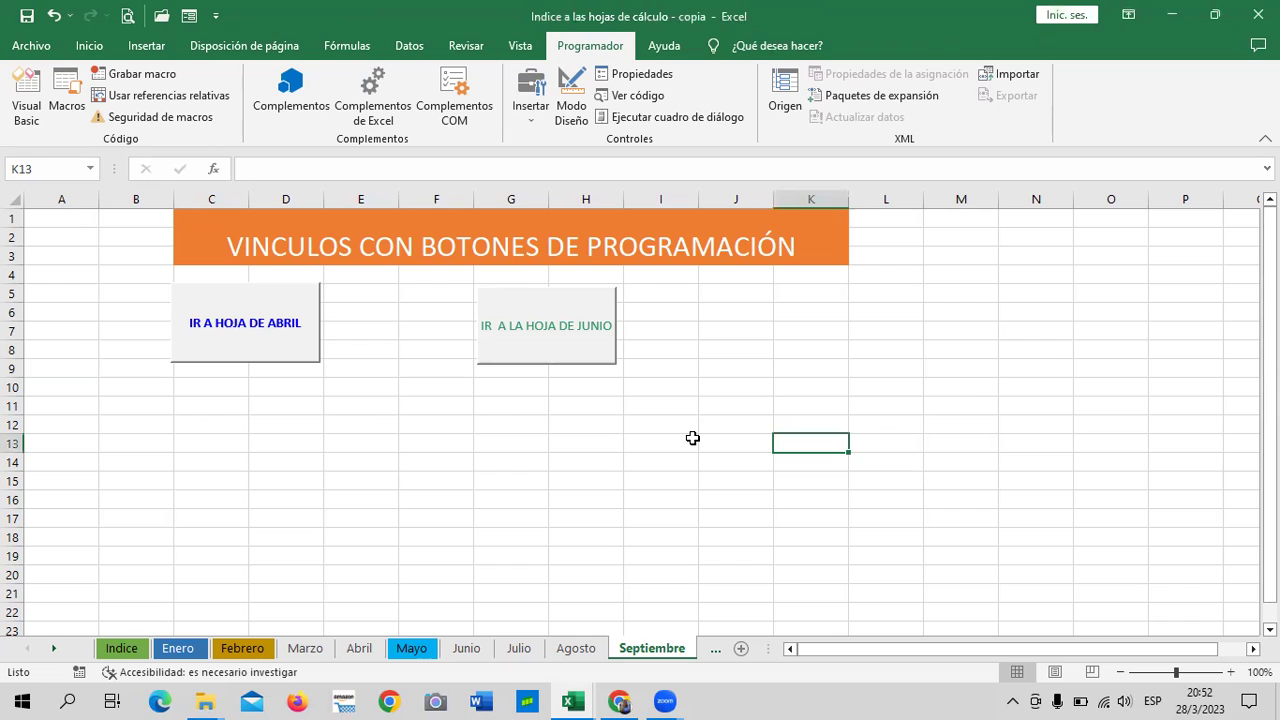
Test the Enero hyperlink from the Indice sheet, return, and select cell A8.
click(230, 414)
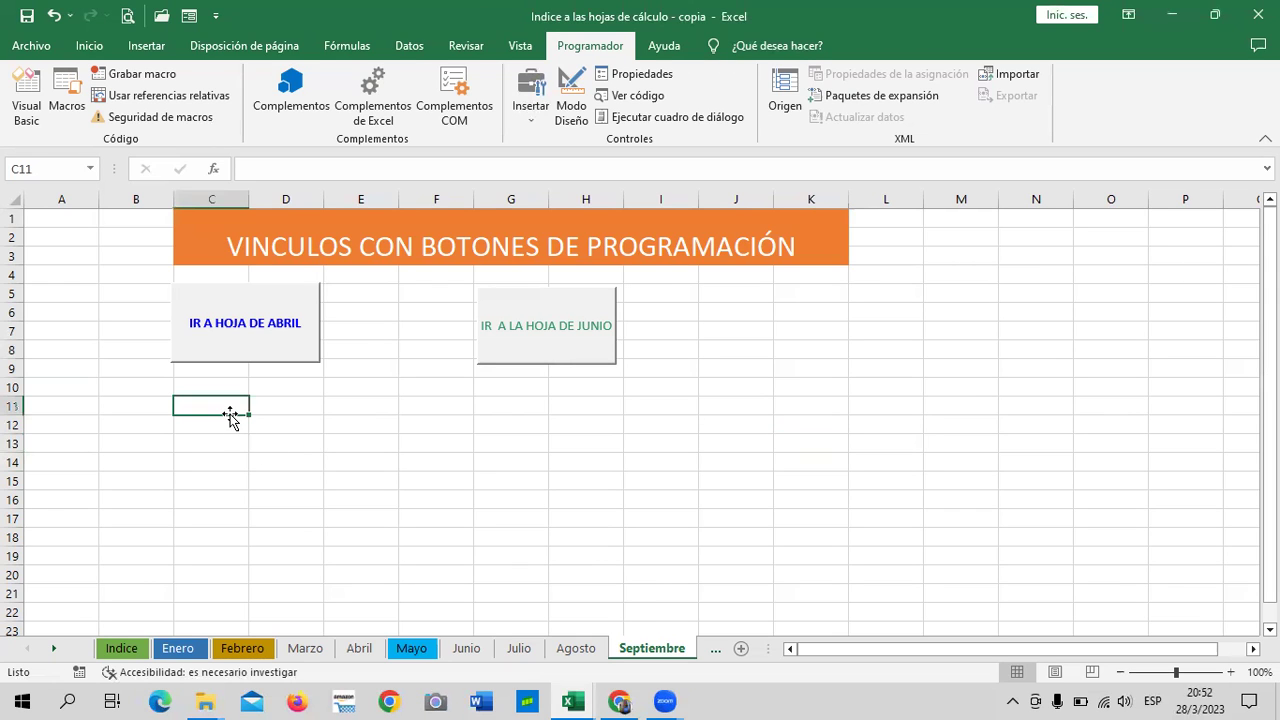
click(122, 648)
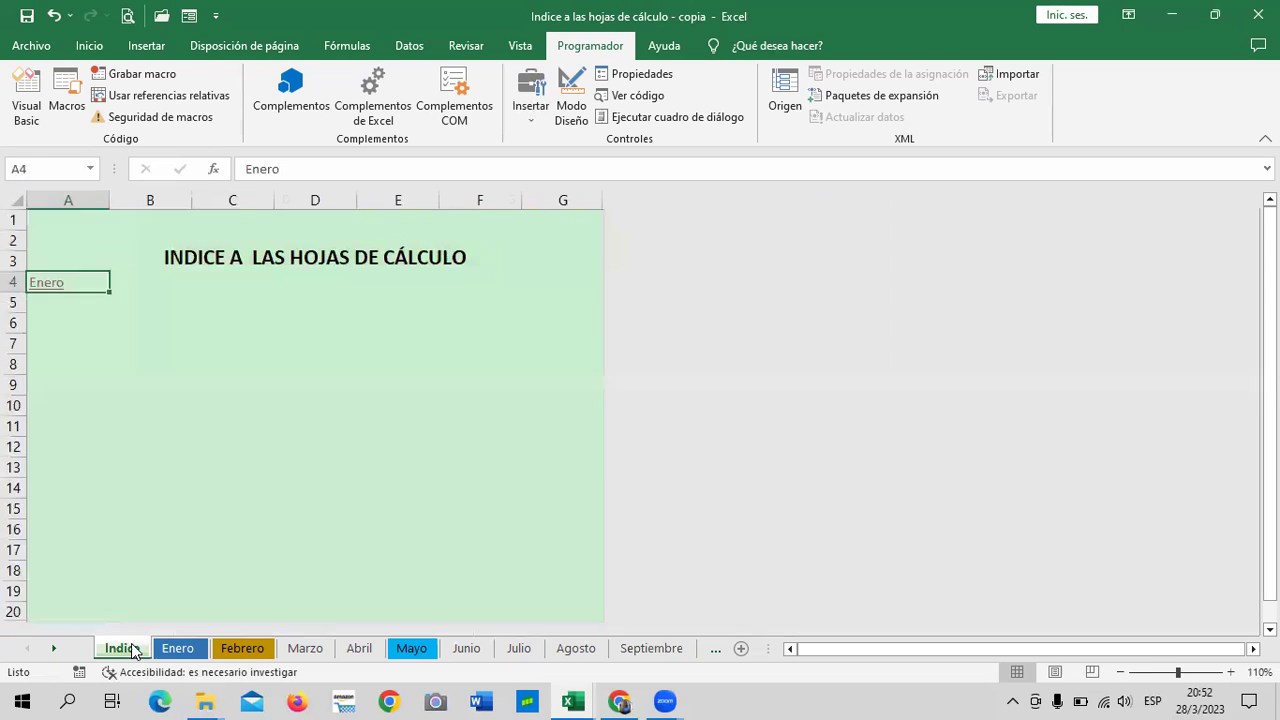
click(330, 411)
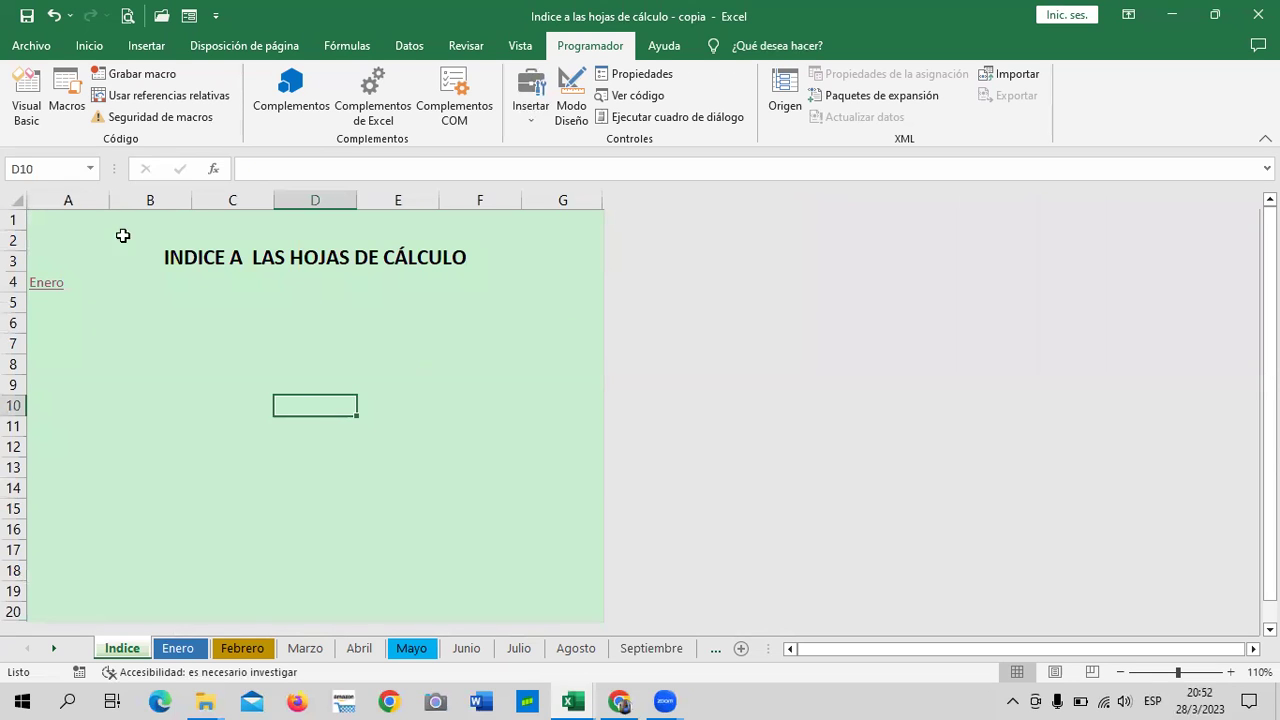
click(40, 283)
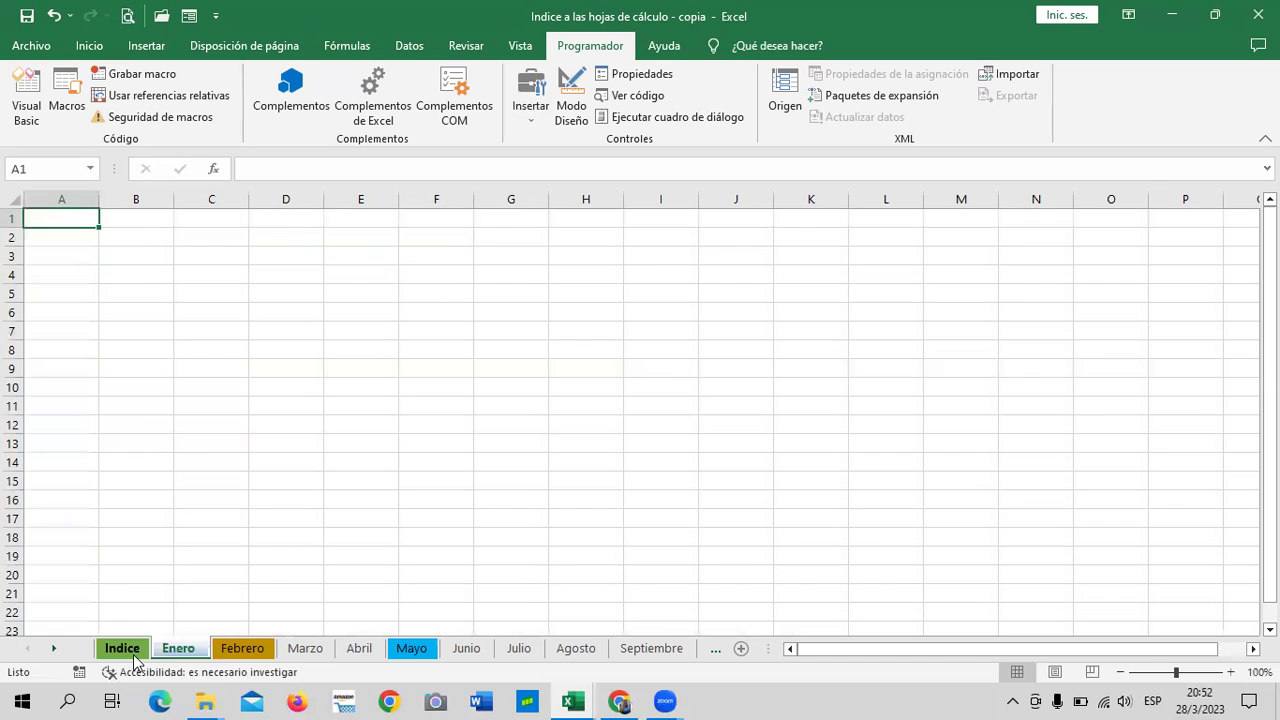
click(125, 650)
click(59, 359)
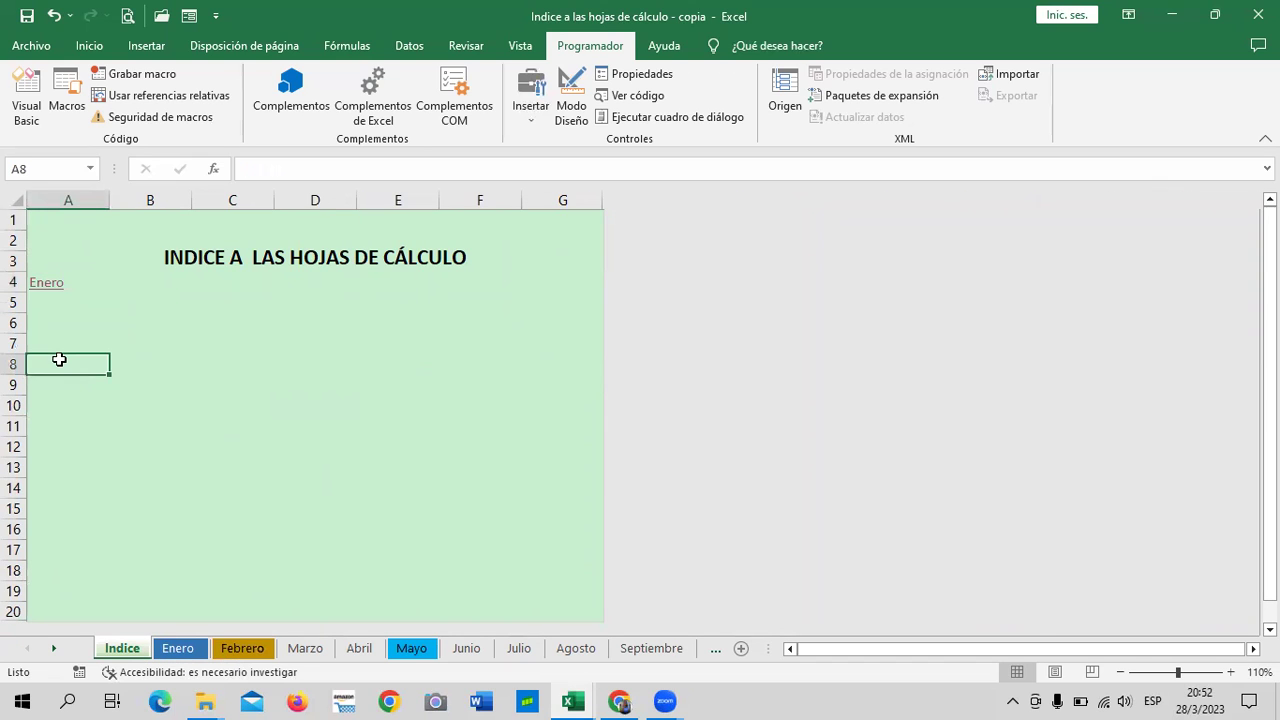
drag(315, 508, 315, 487)
click(47, 361)
Insert a hyperlink in A8 pointing to a place in this document: Diciembre, cell A1500.
right_click(47, 362)
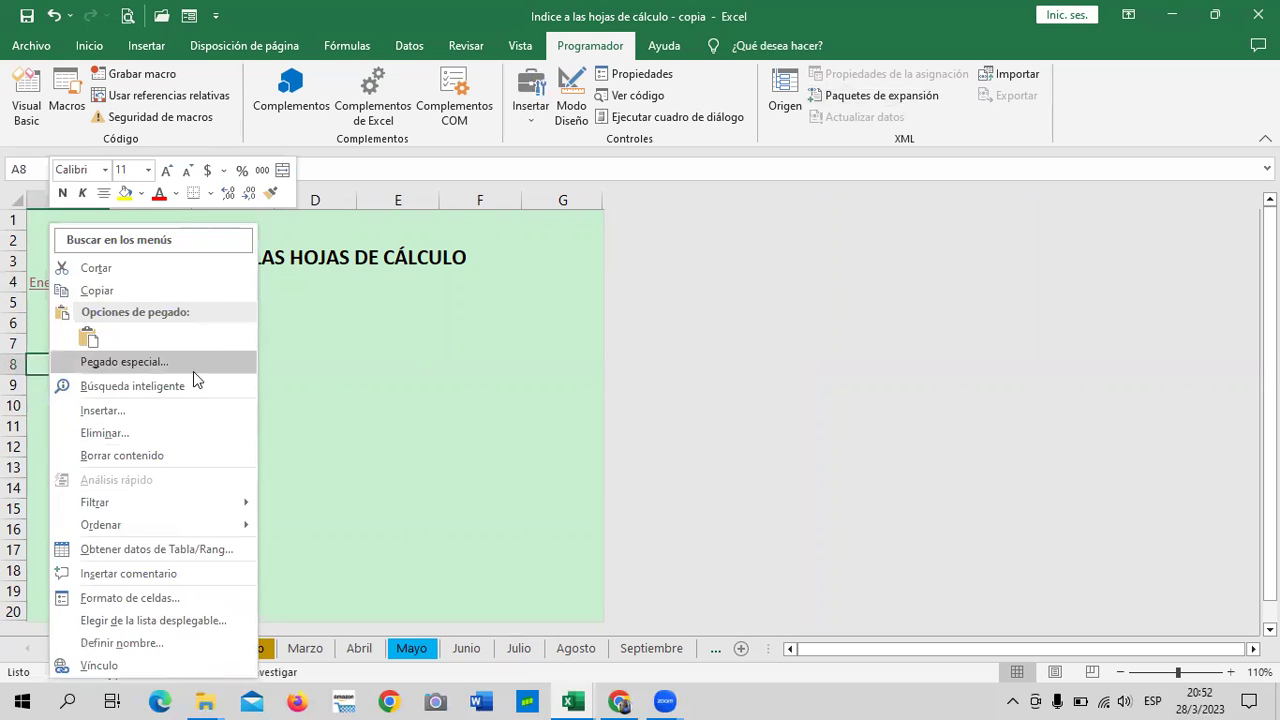
click(100, 665)
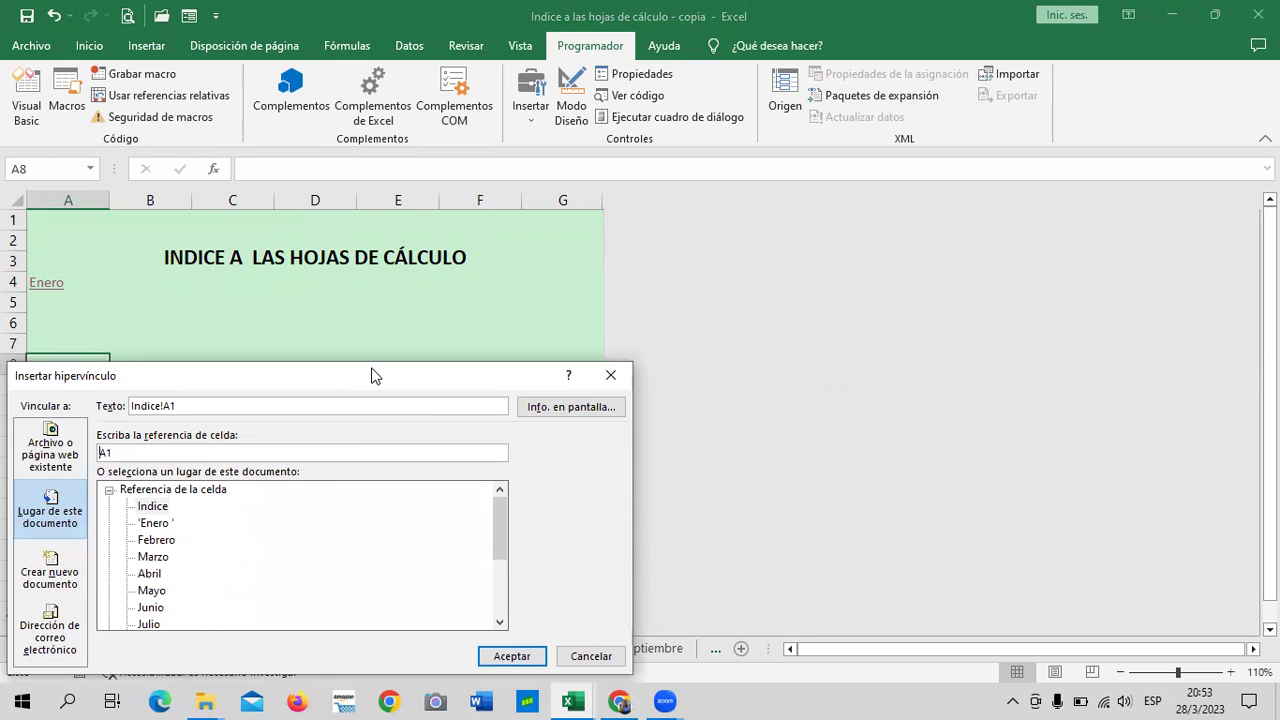
drag(371, 375, 666, 217)
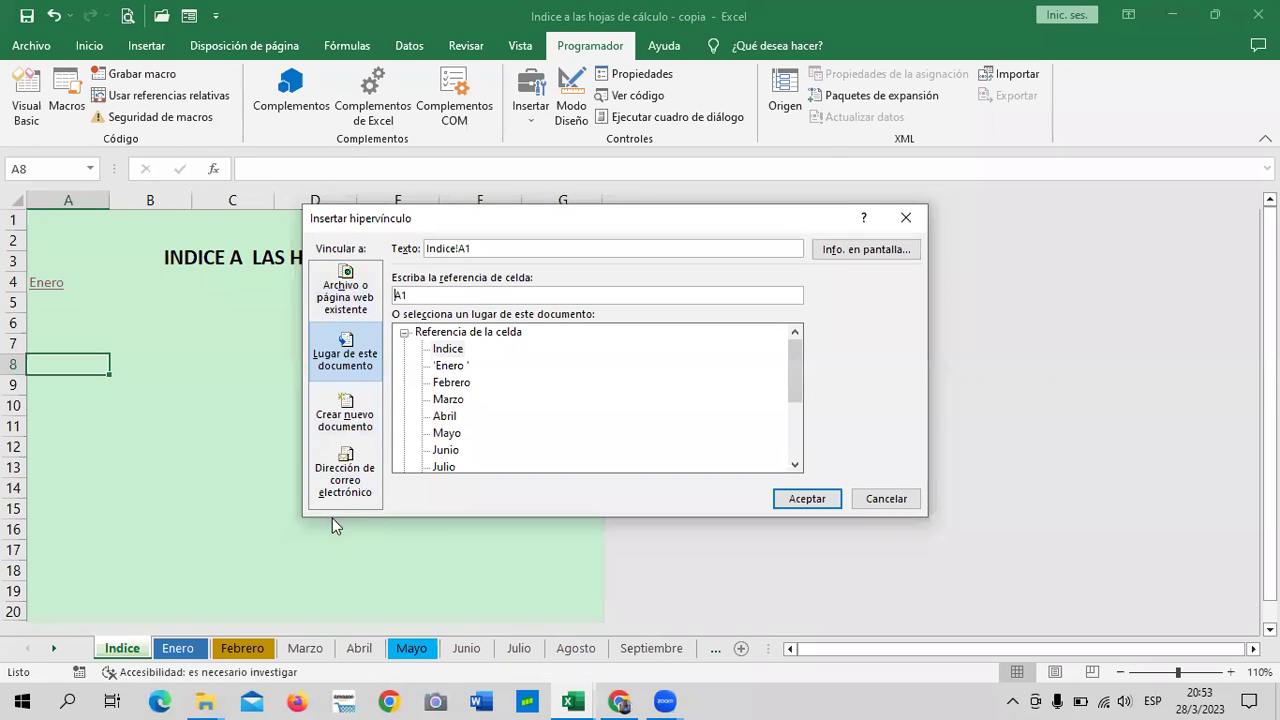
click(362, 280)
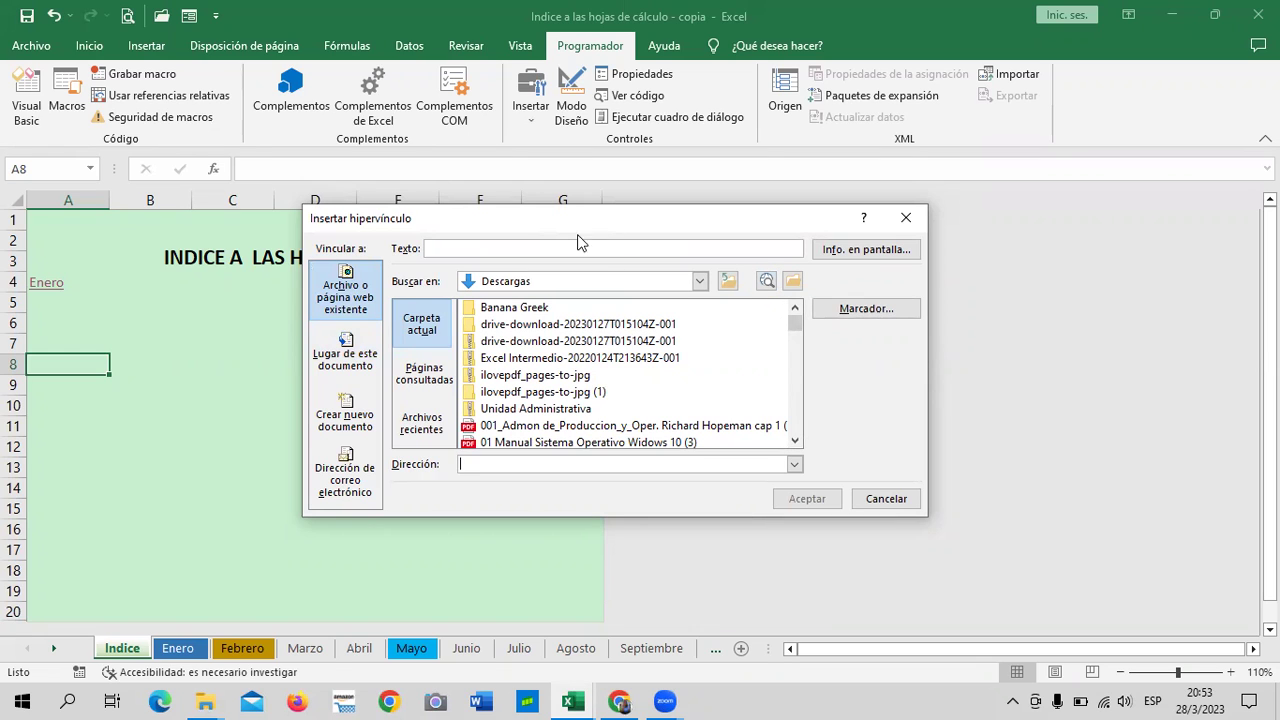
click(358, 358)
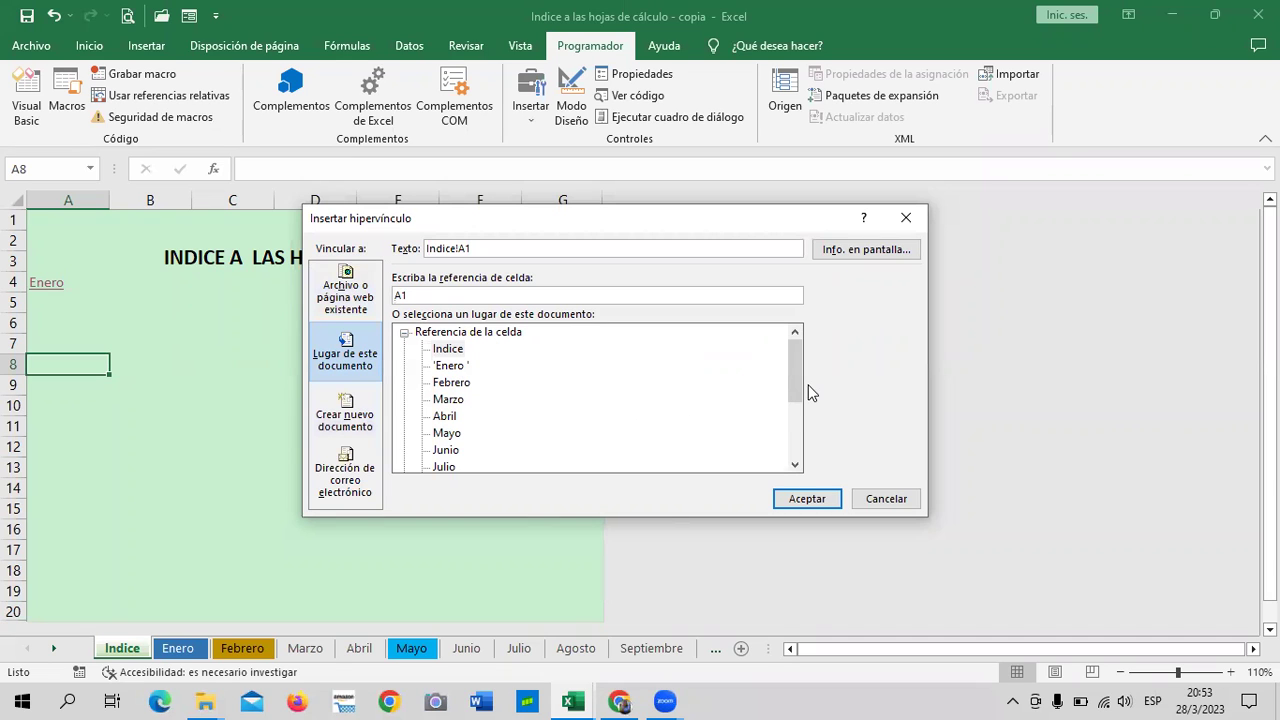
mouse_move(801, 389)
mouse_down()
mouse_move(795, 436)
mouse_move(814, 443)
mouse_up()
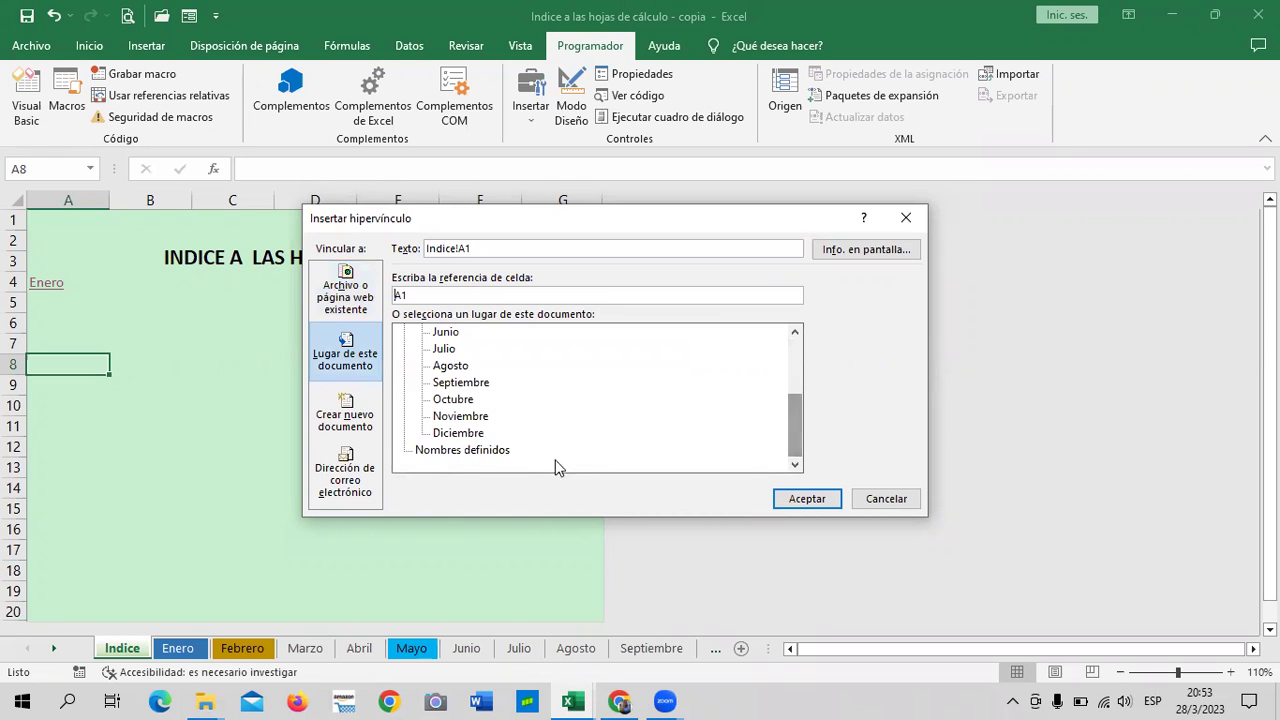
click(460, 434)
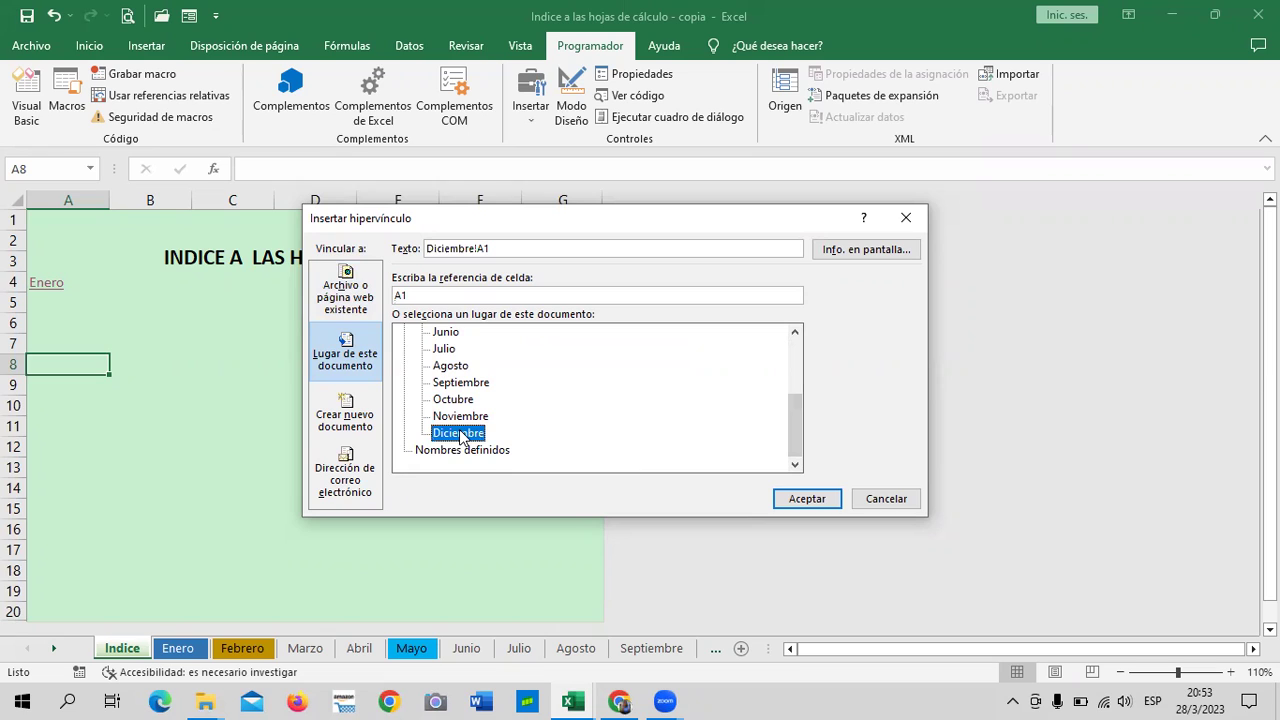
click(582, 296)
key(BackSpace)
key(BackSpace)
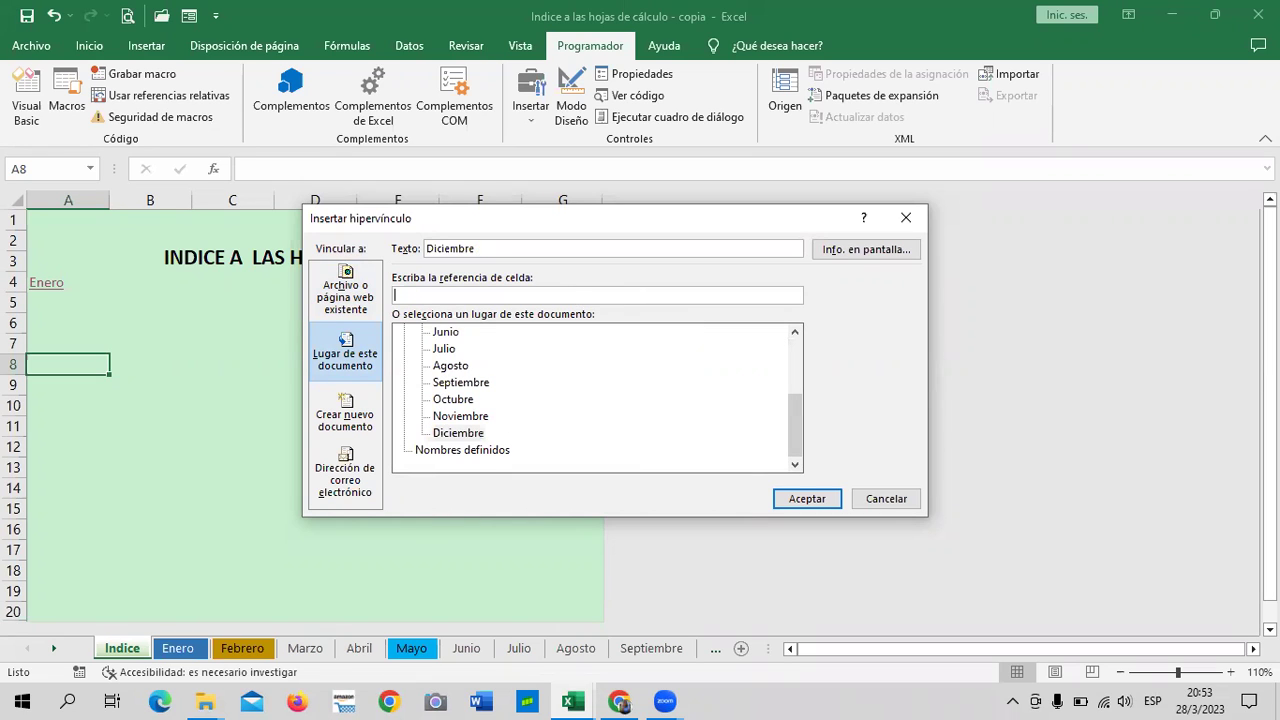
text(A1)
text(500)
Set the link's ScreenTip to 'IR A LA HOJA DE CALCULO DE DICIEMBRE'.
click(880, 251)
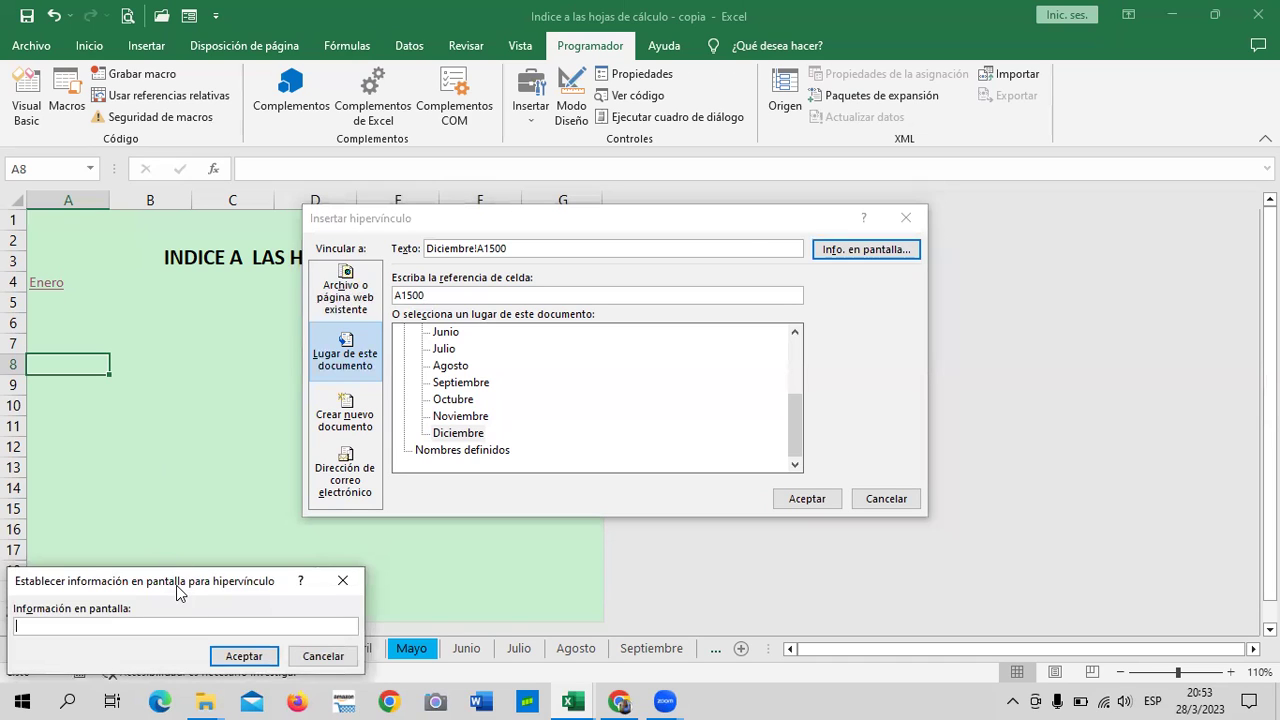
drag(177, 592, 945, 278)
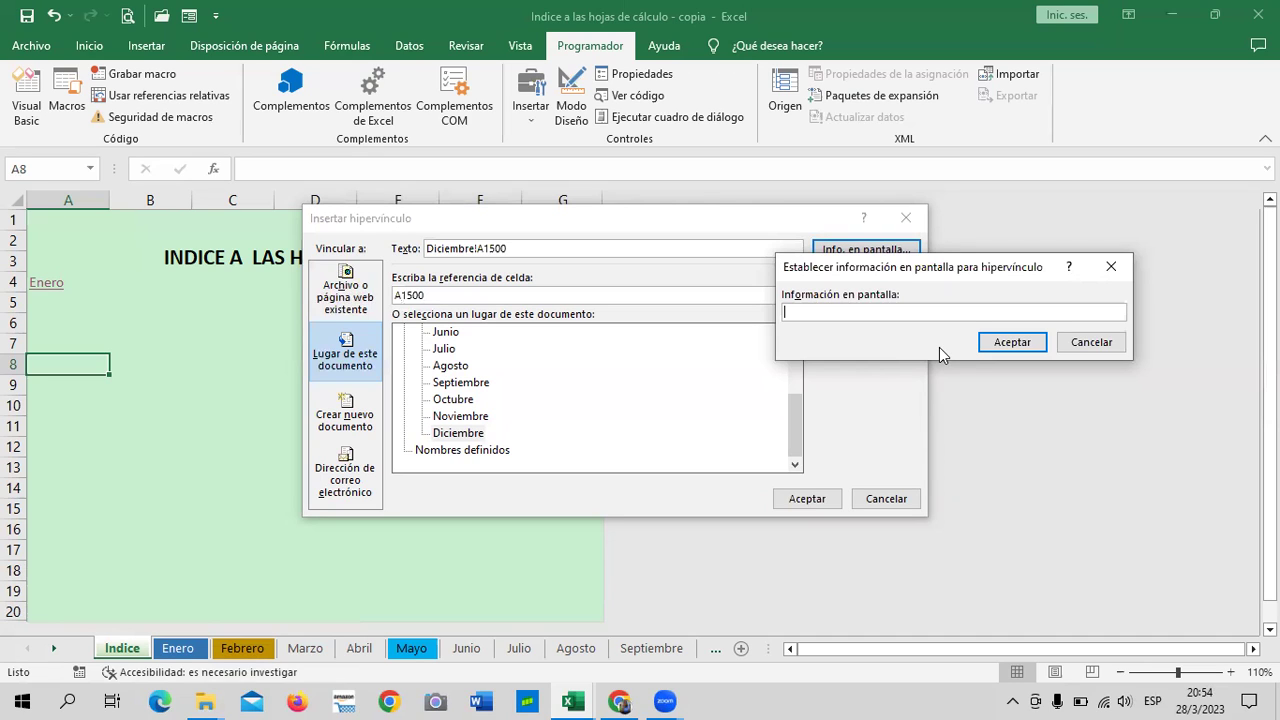
text(HO)
key(BackSpace)
key(BackSpace)
text(IR A LA)
text( HOJA DE CALCULO DE DIEMB)
key(BackSpace)
key(BackSpace)
key(BackSpace)
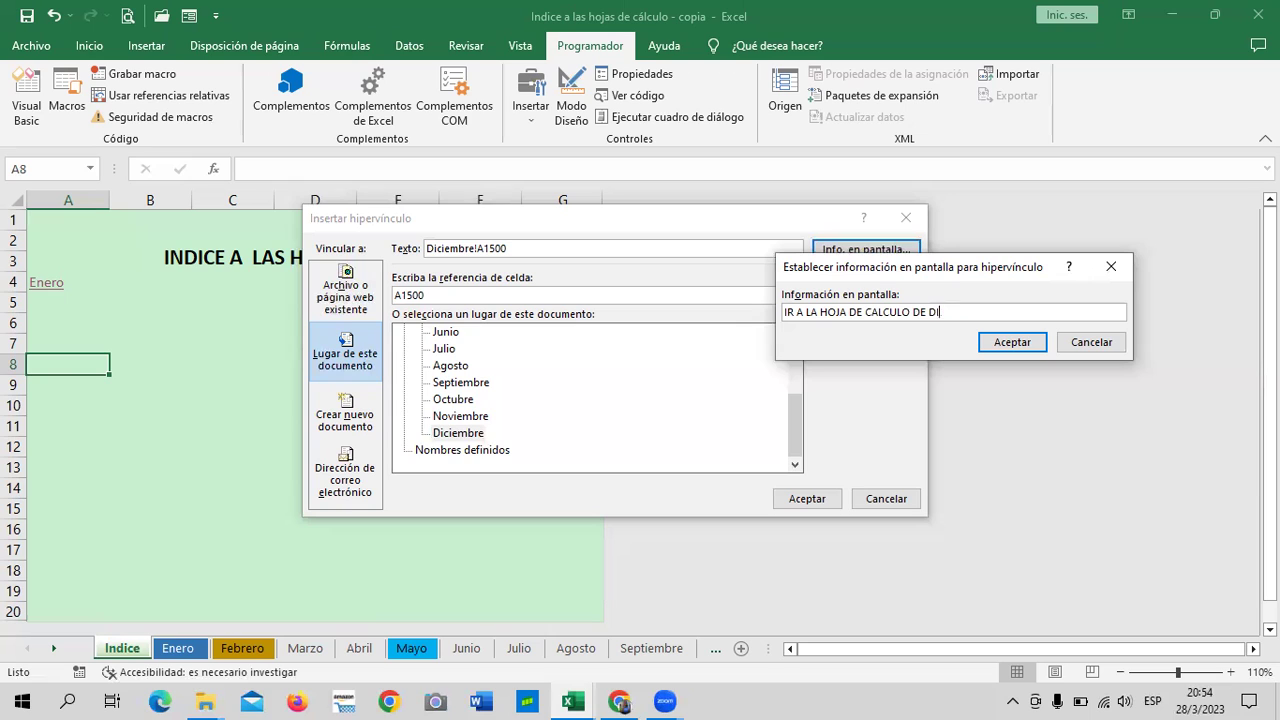
text(CIEMBRE)
click(1022, 341)
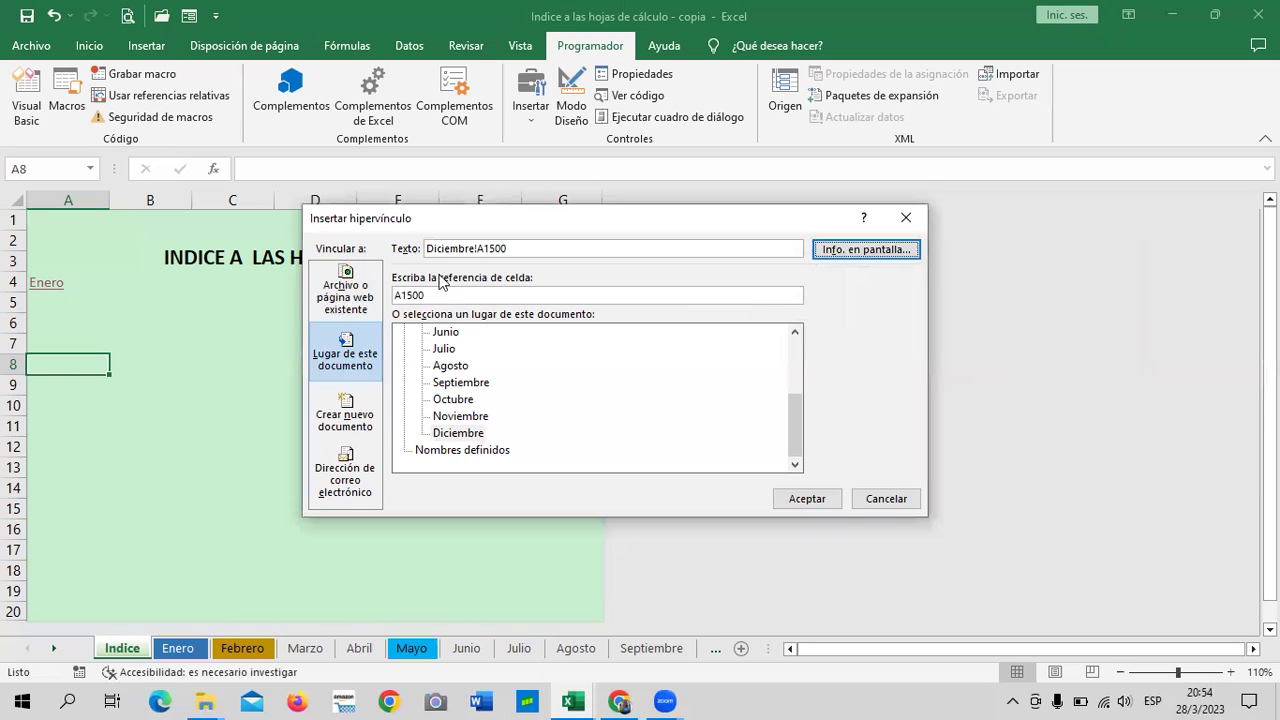
Shorten the display text to Diciembre and create the link in A8.
click(578, 246)
key(BackSpace)
key(BackSpace)
key(BackSpace)
key(BackSpace)
key(BackSpace)
key(BackSpace)
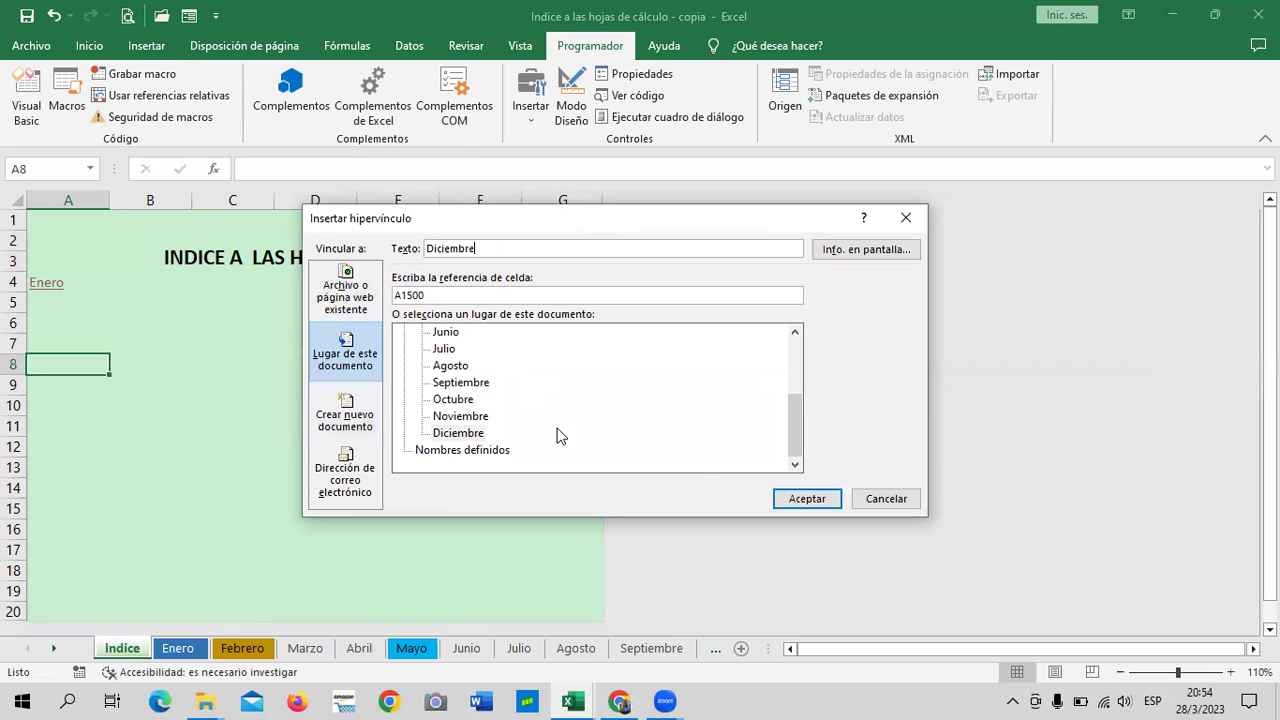
click(806, 498)
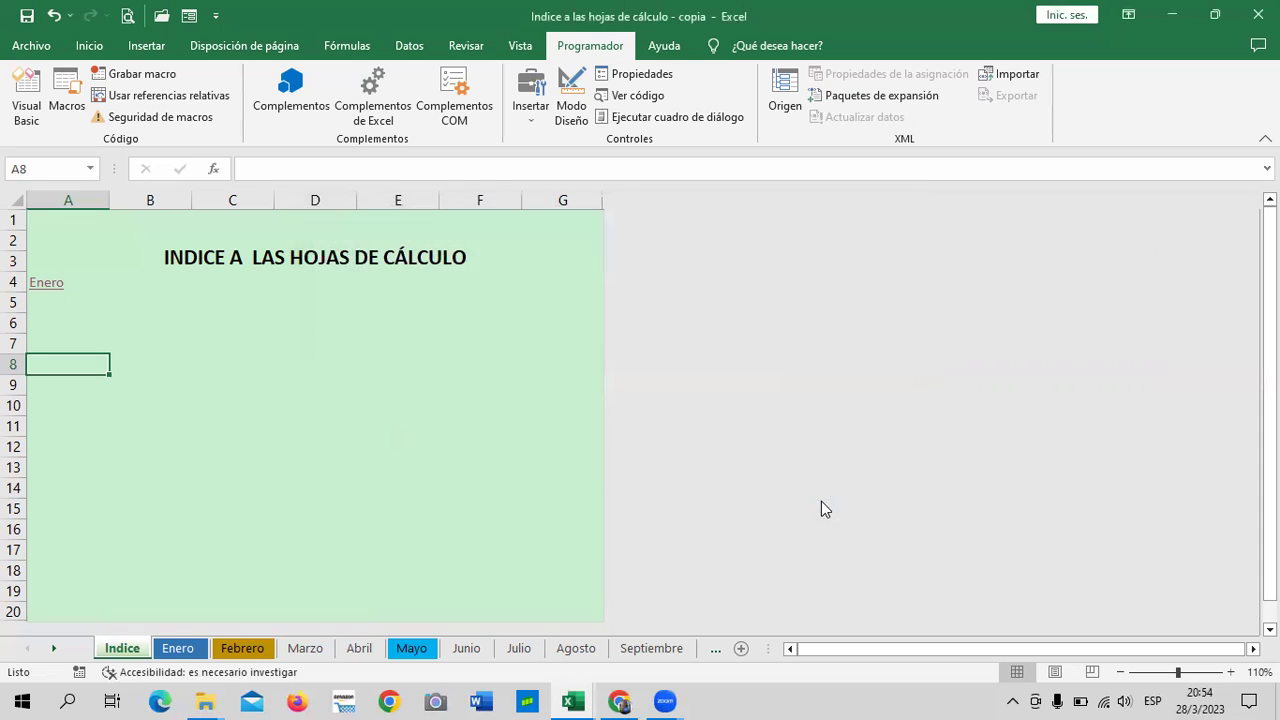
Check the Diciembre link's ScreenTip in A8 and follow it to Diciembre!A1500.
click(388, 405)
mouse_move(63, 372)
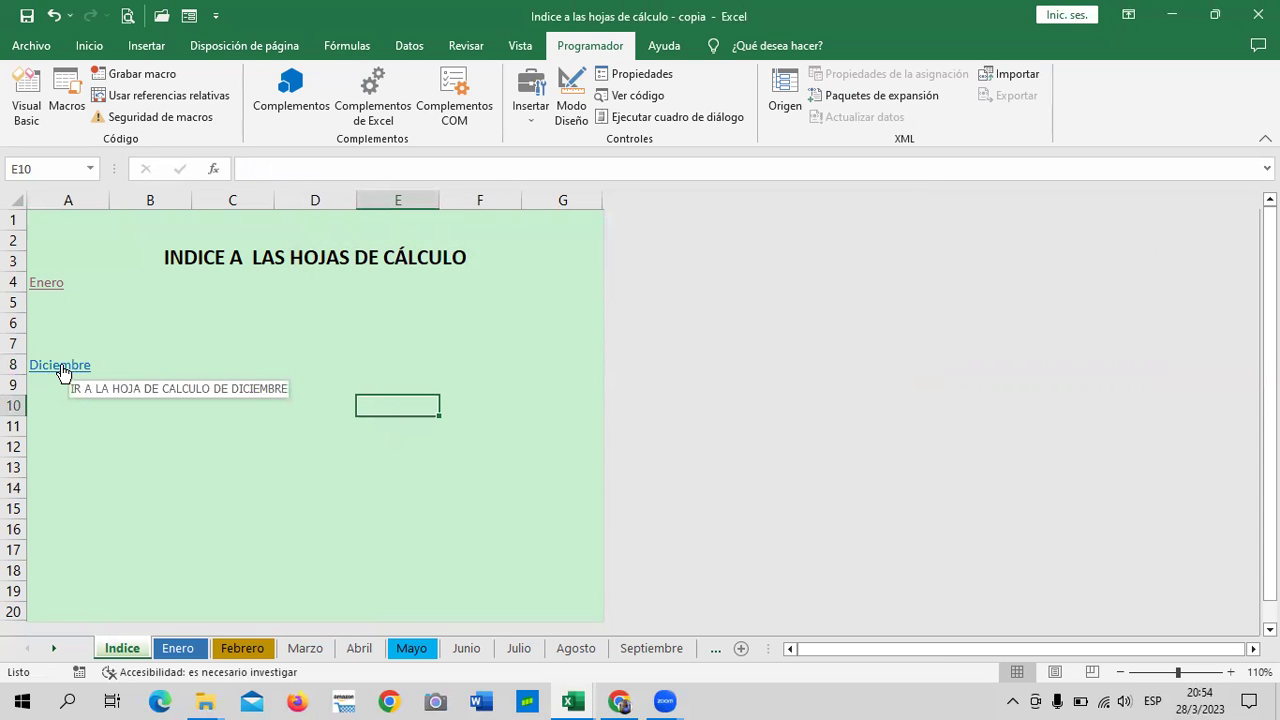
mouse_move(43, 291)
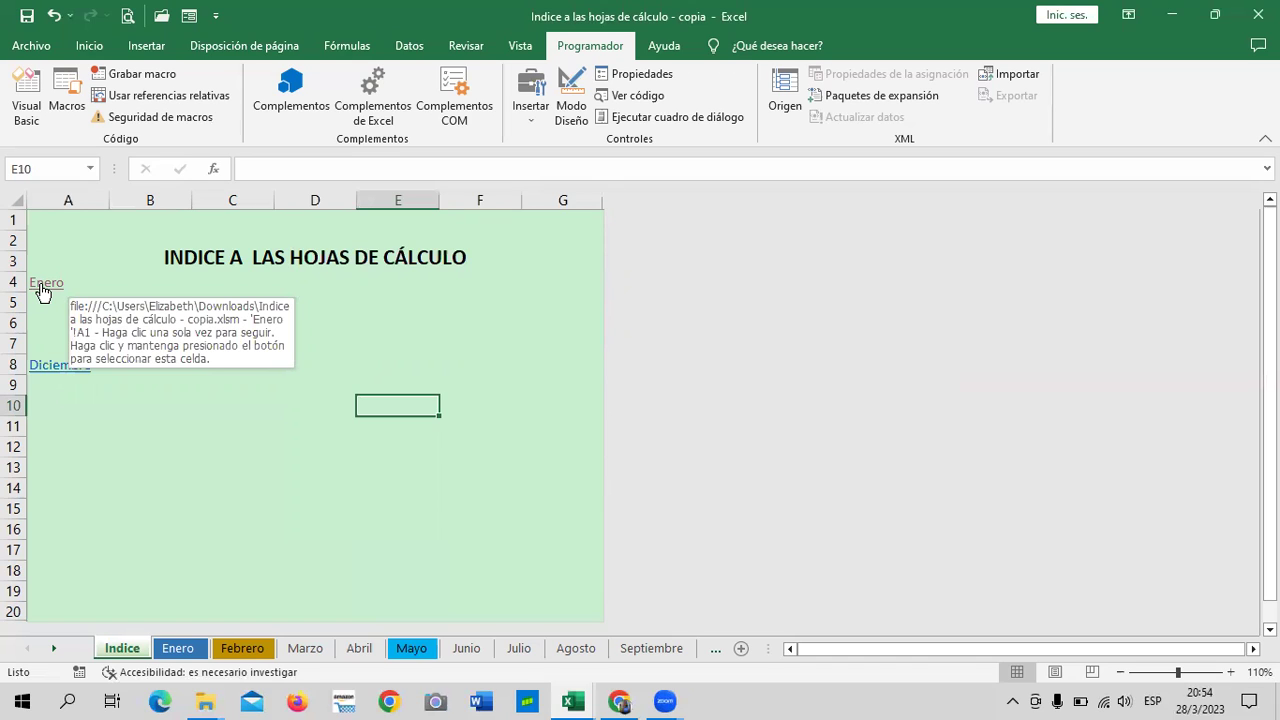
click(141, 410)
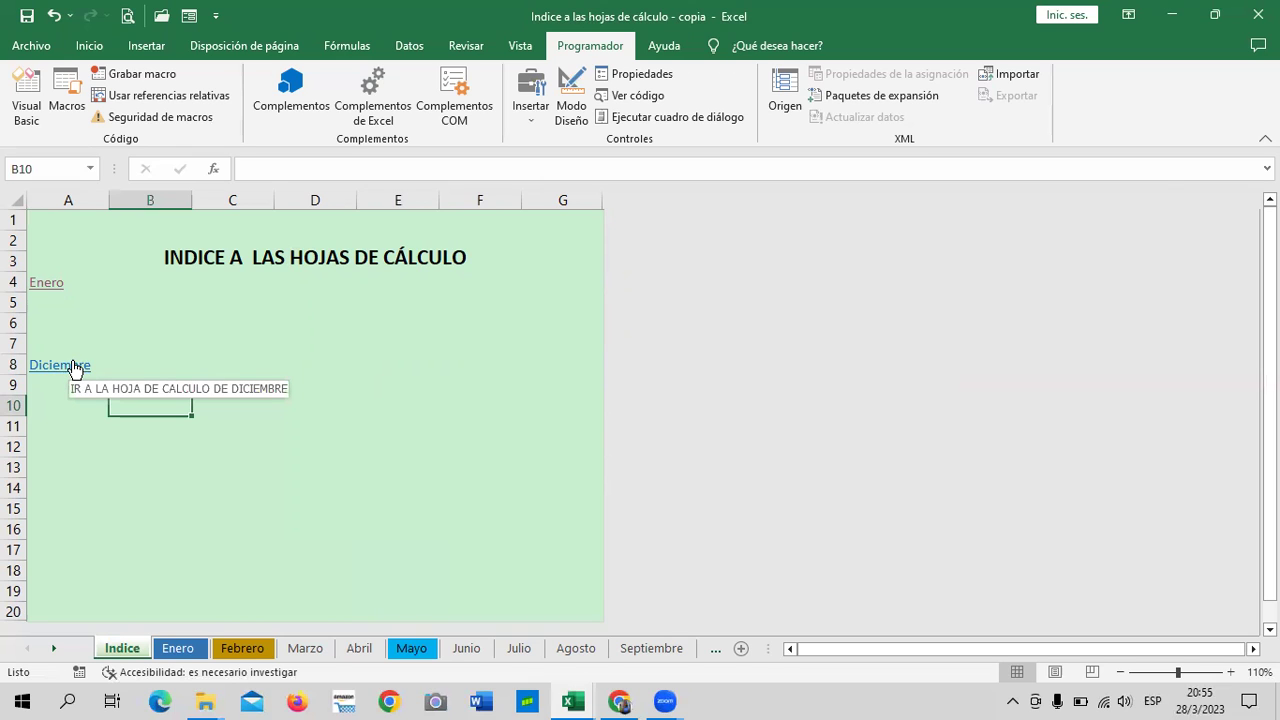
click(74, 366)
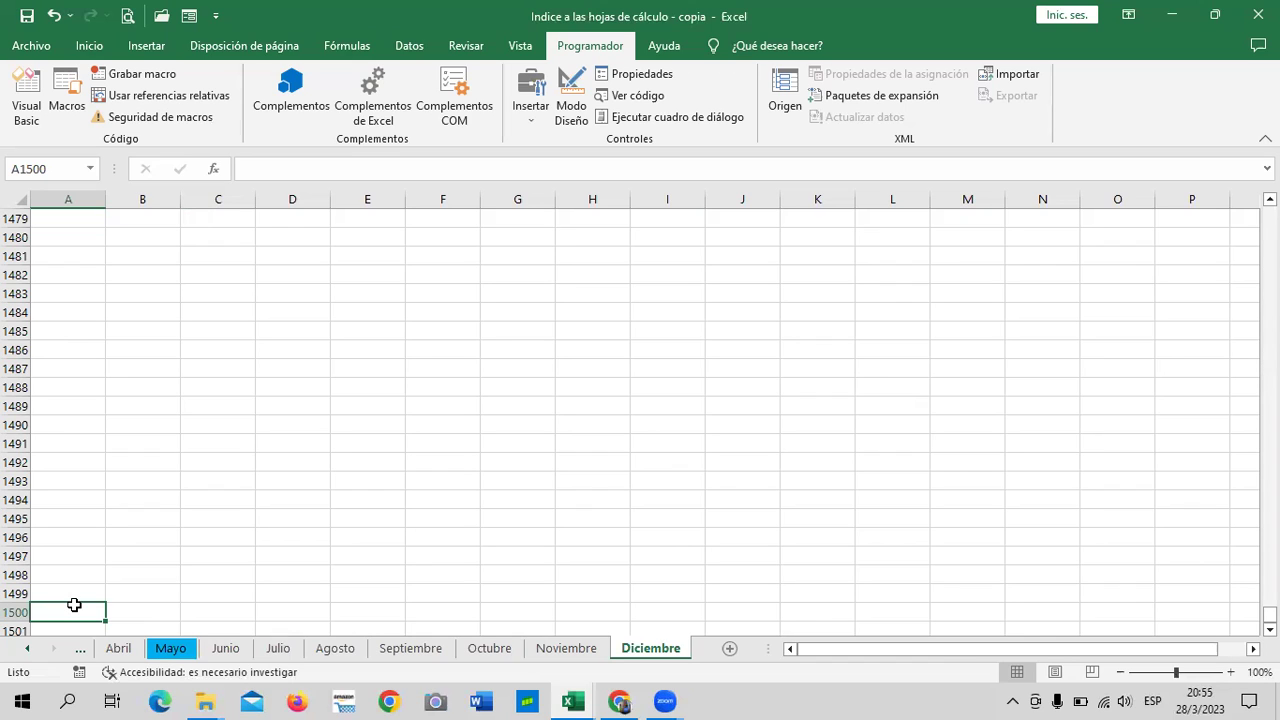
Select cells around row 1500 of the Diciembre sheet, ending on A1500.
click(276, 558)
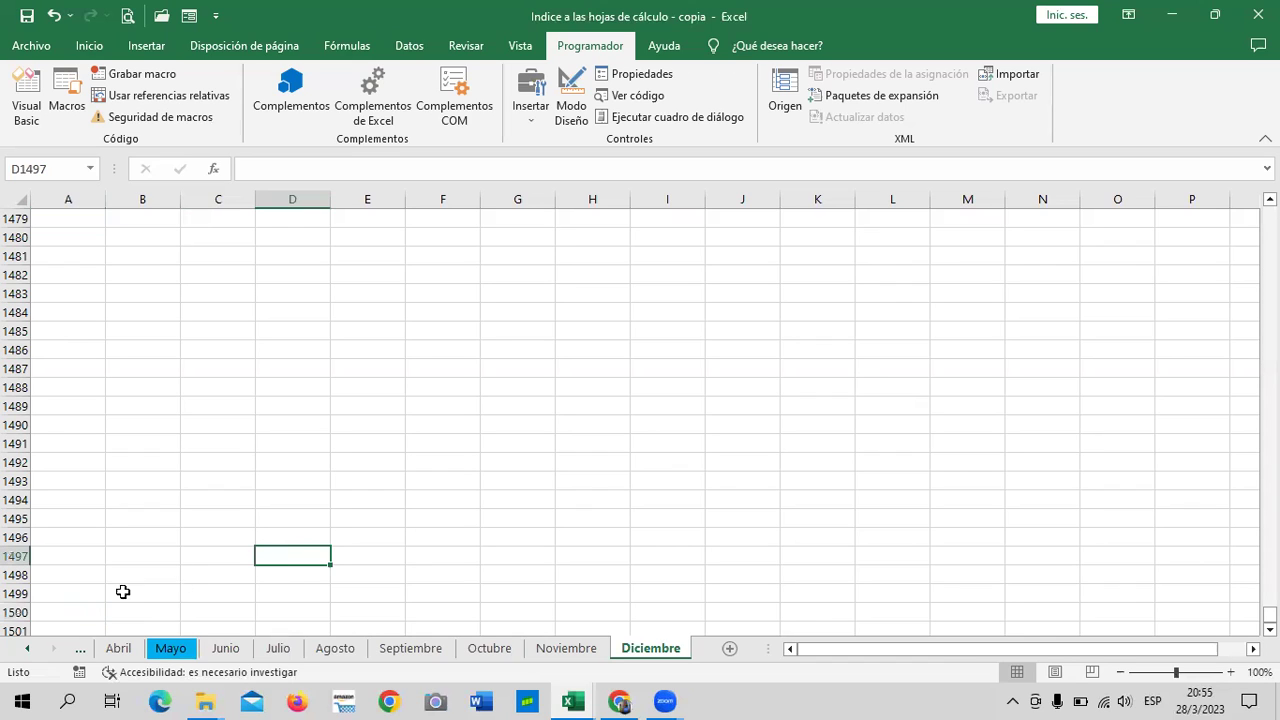
click(57, 612)
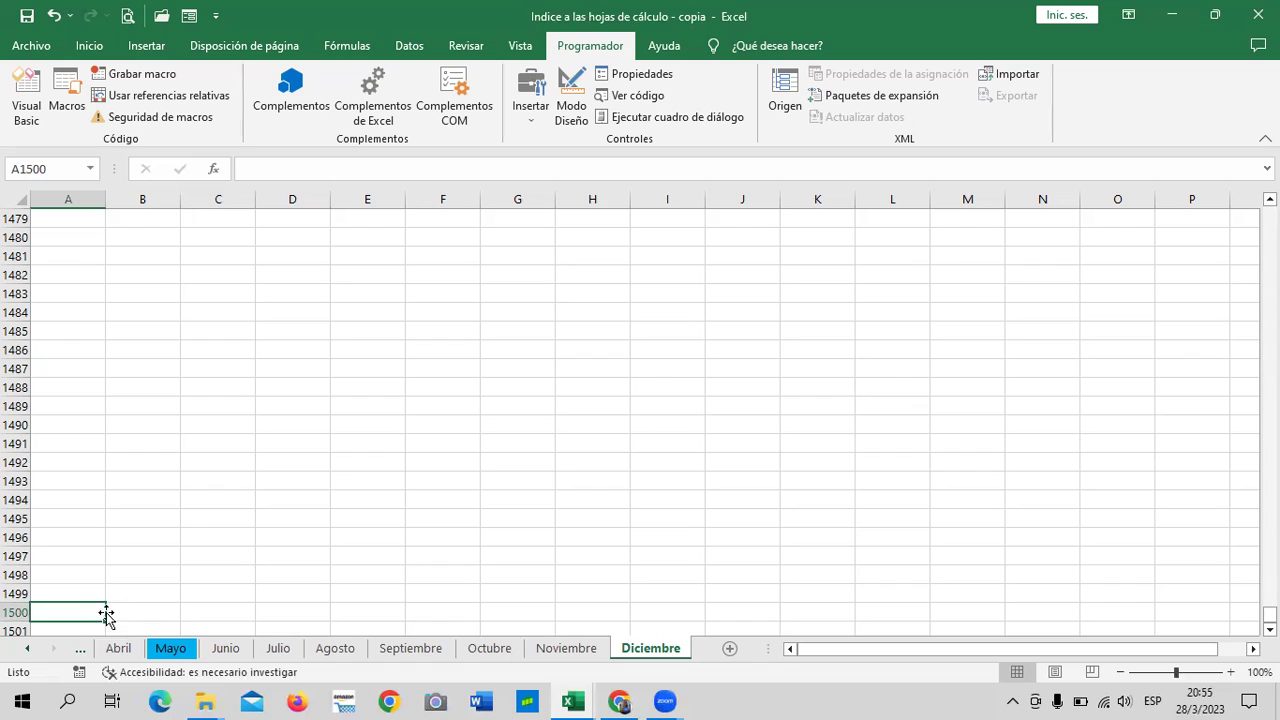
drag(100, 612, 239, 612)
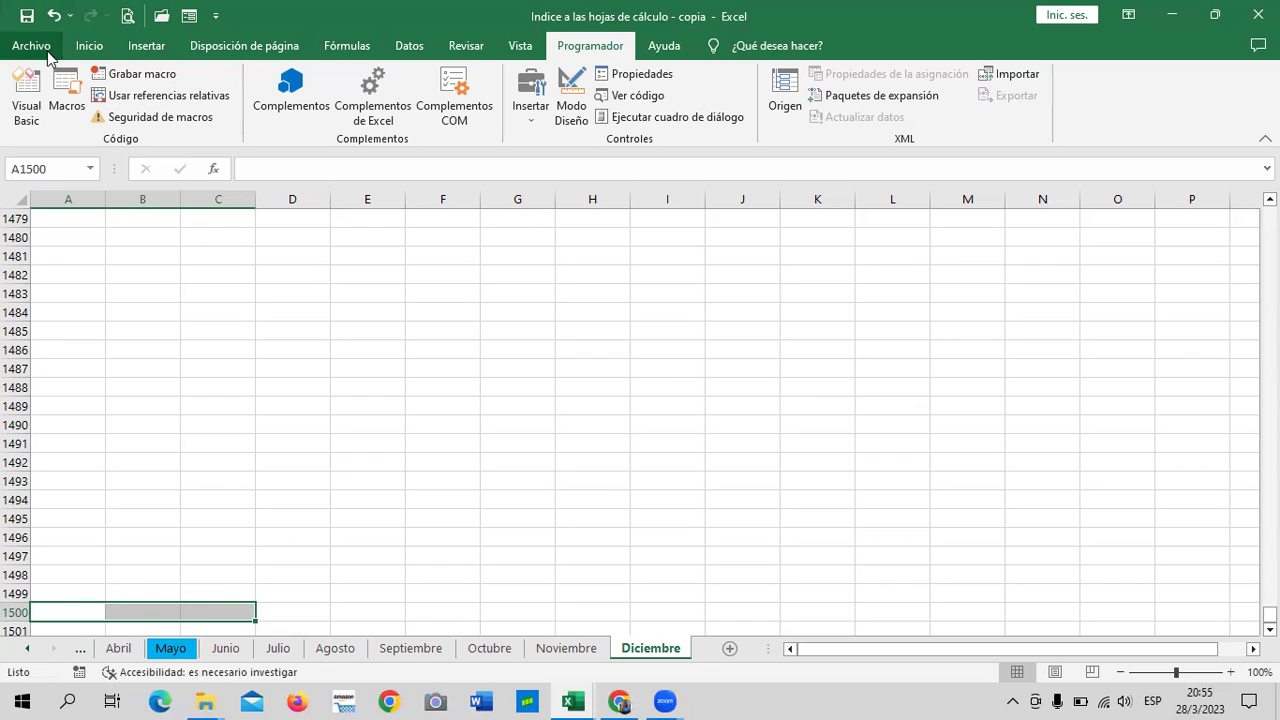
click(82, 48)
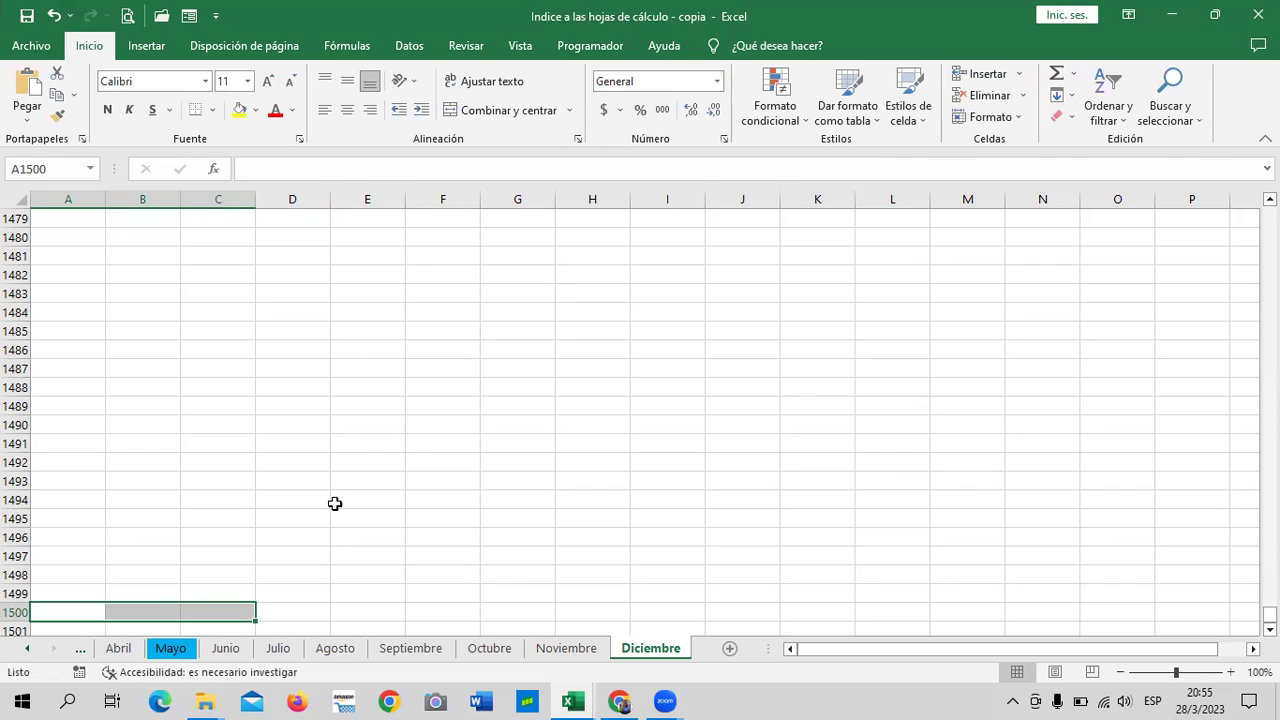
click(179, 605)
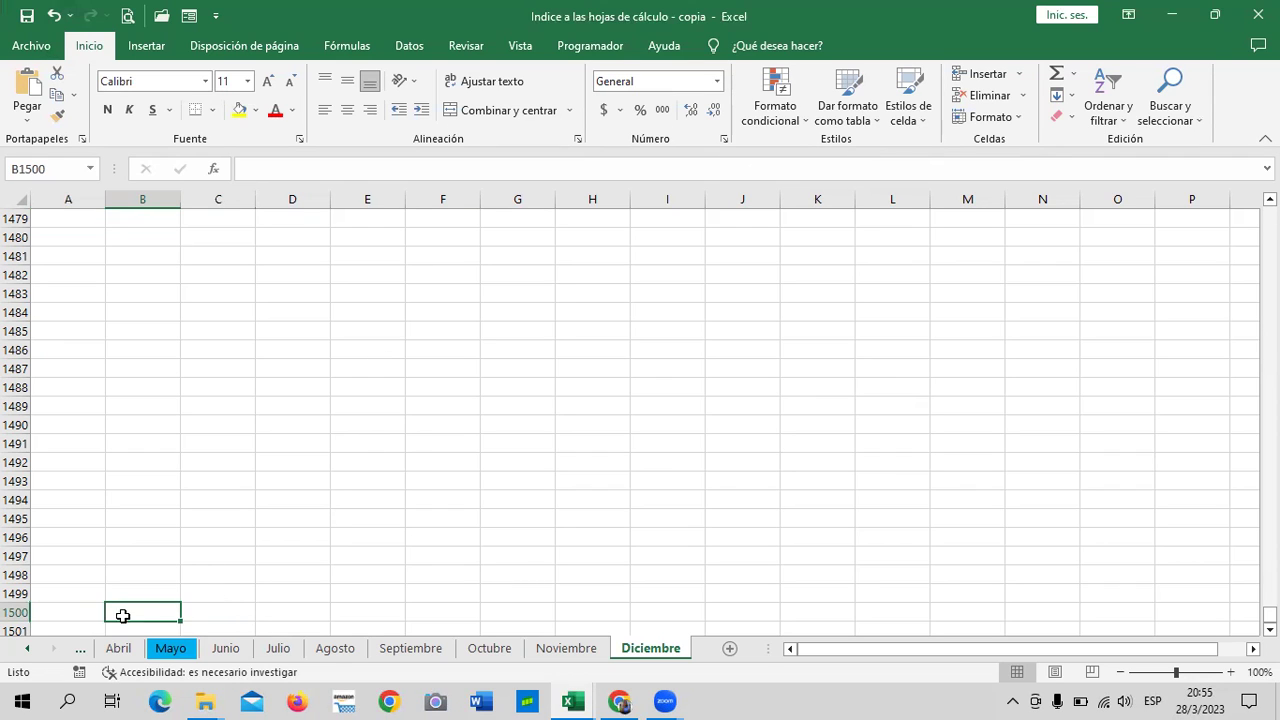
click(82, 608)
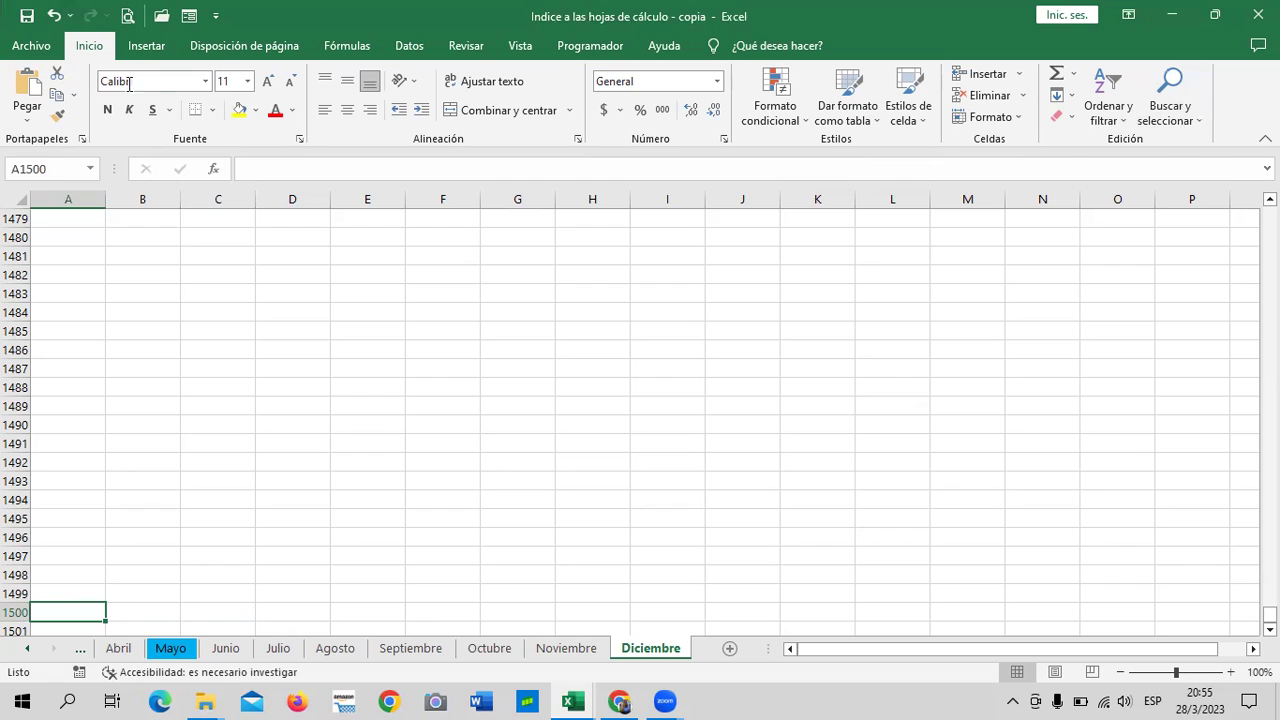
Pick a callout shape from Insertar > Ilustraciones > Formas, under Llamadas.
click(152, 47)
click(244, 122)
click(282, 206)
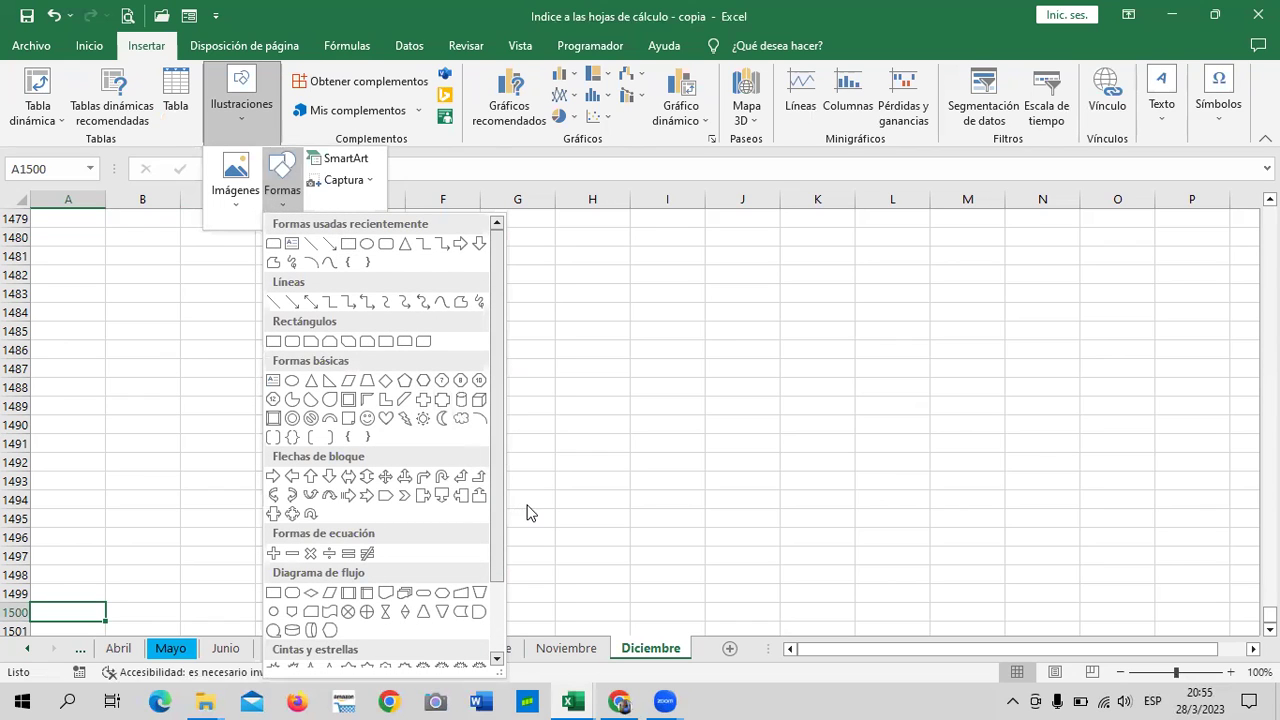
drag(497, 500, 496, 582)
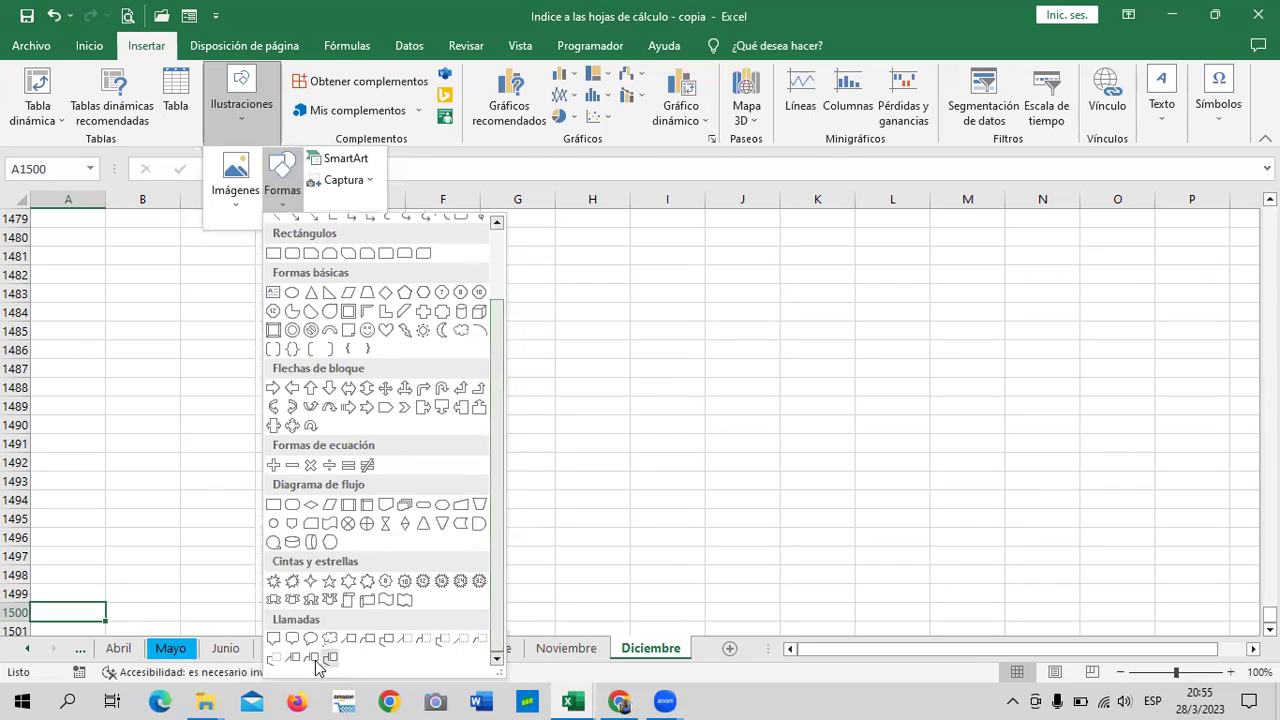
click(291, 638)
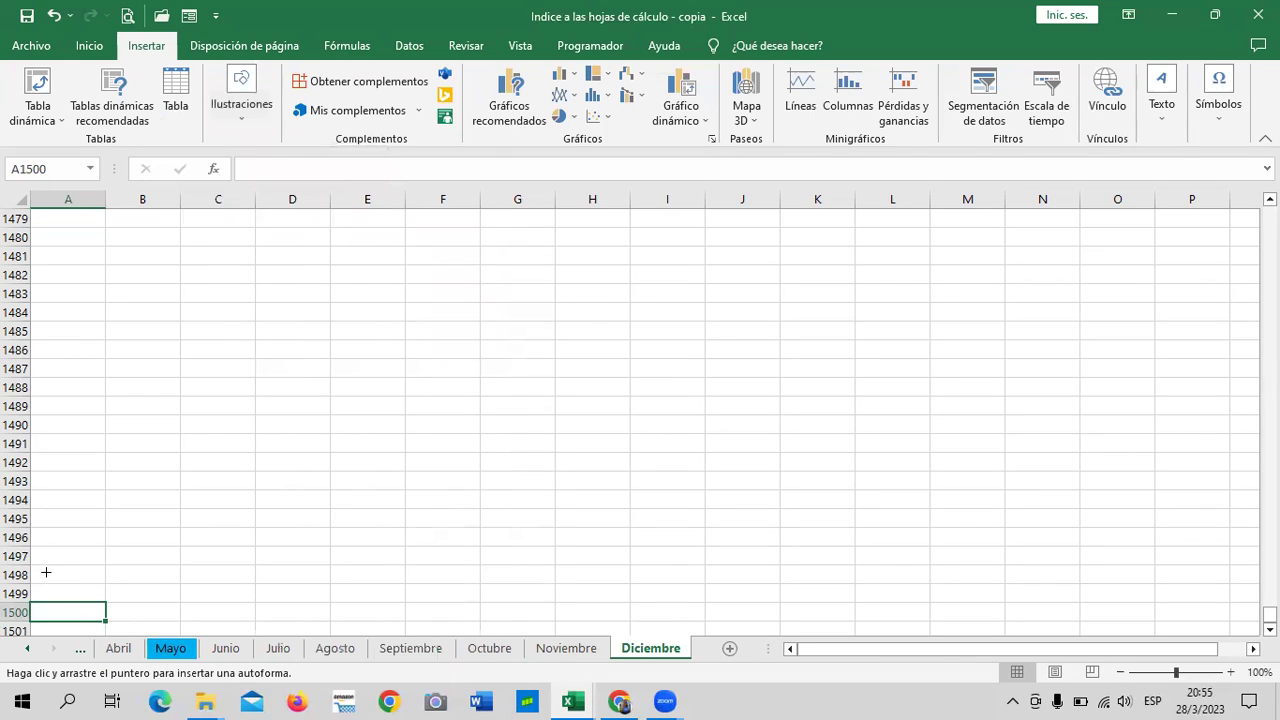
Draw the callout over rows 1498–1500, spanning columns A and B.
drag(48, 570, 110, 614)
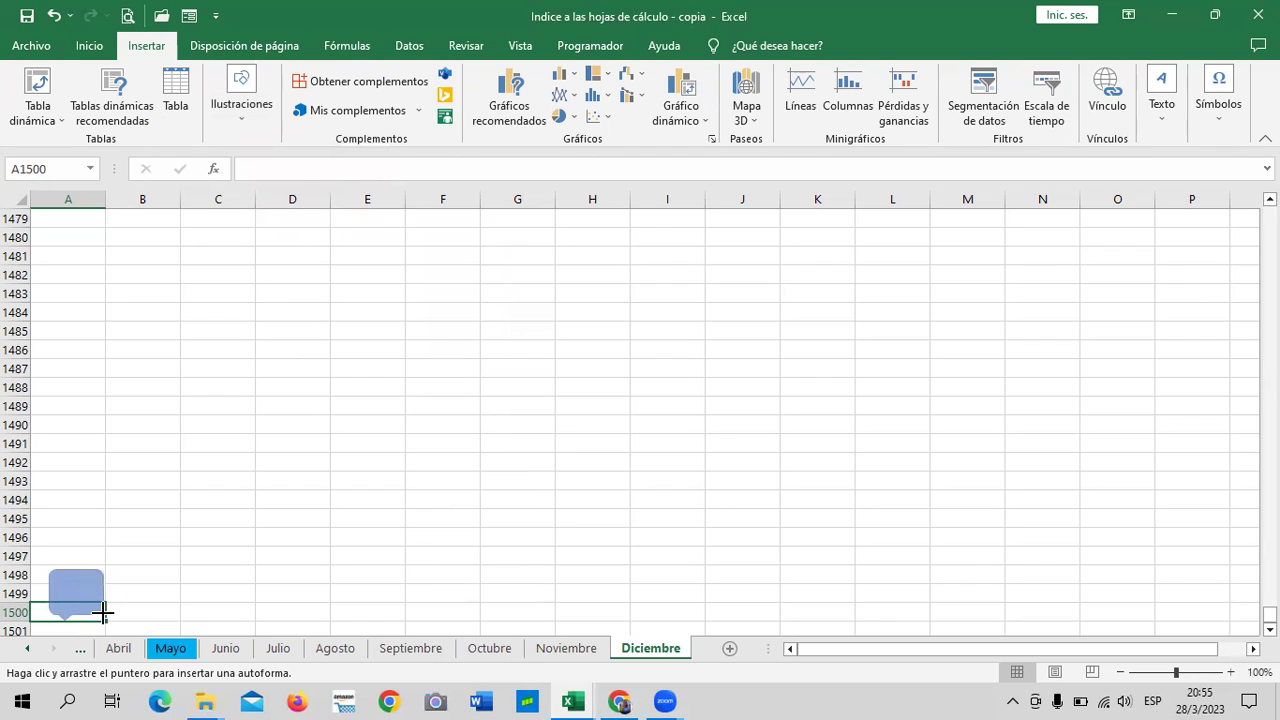
drag(110, 614, 155, 613)
click(240, 566)
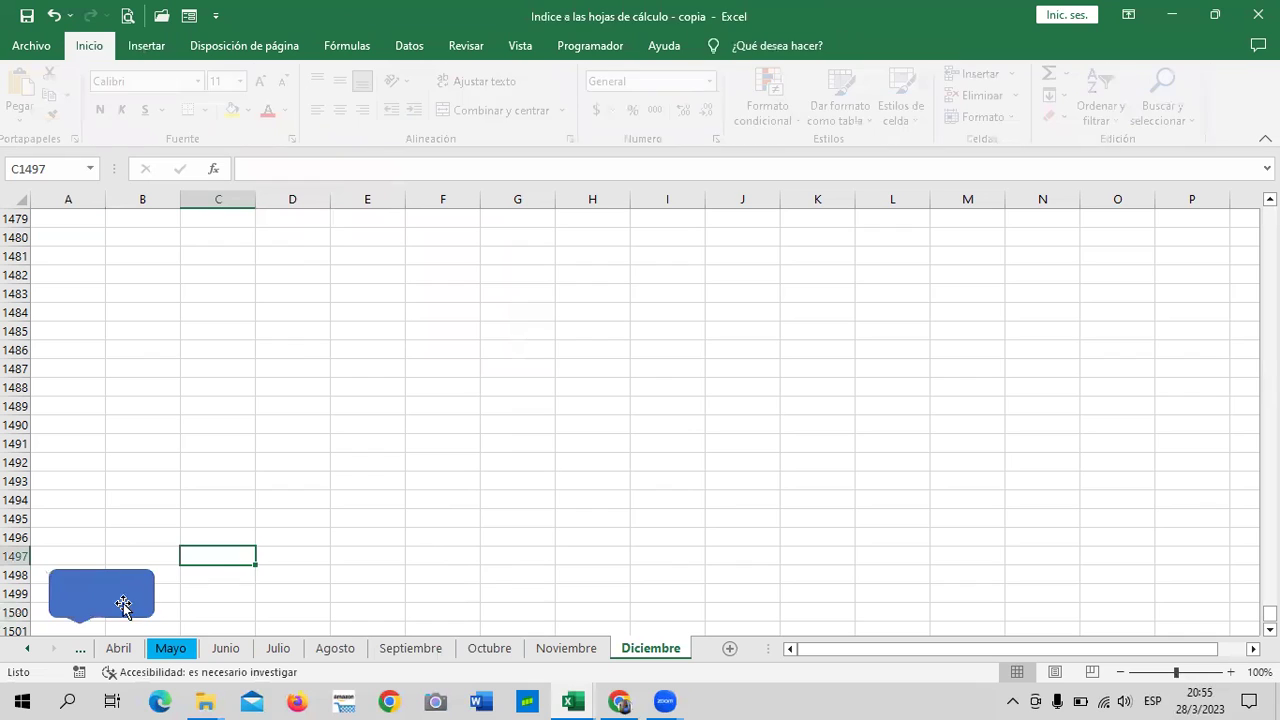
Open the hyperlink dialog for the callout via its Vínculo option.
right_click(120, 597)
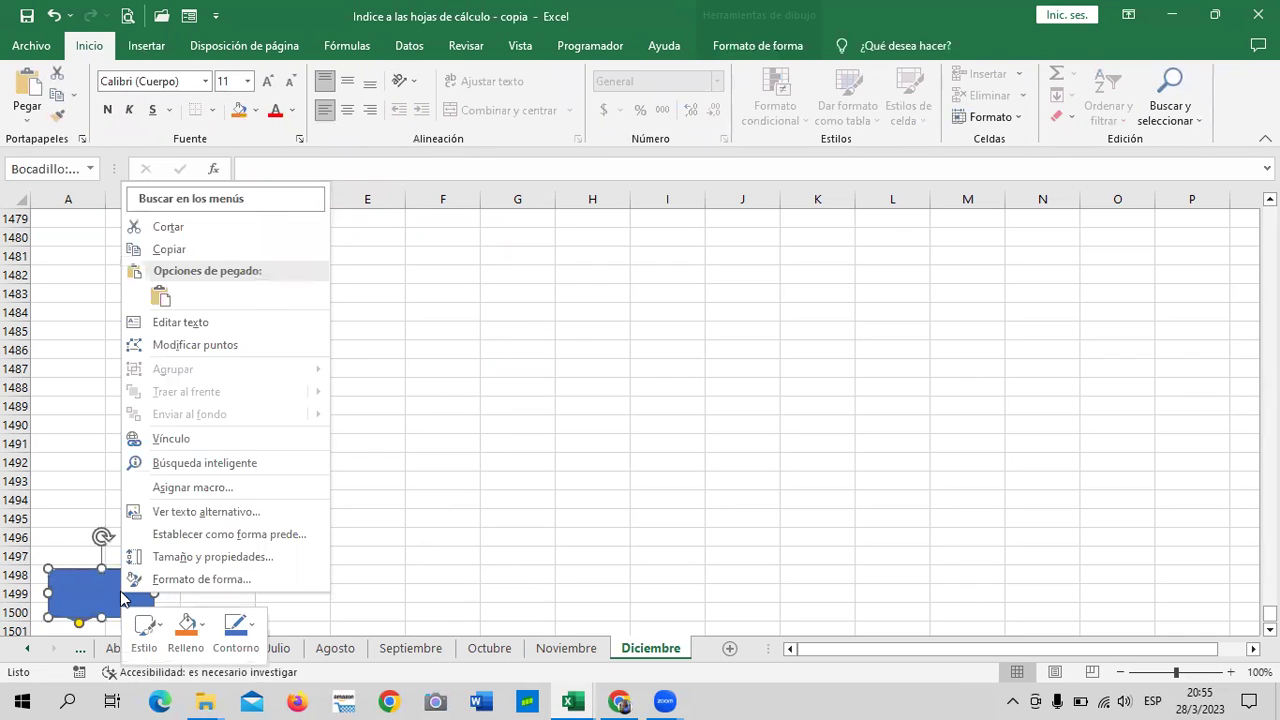
click(354, 588)
right_click(112, 597)
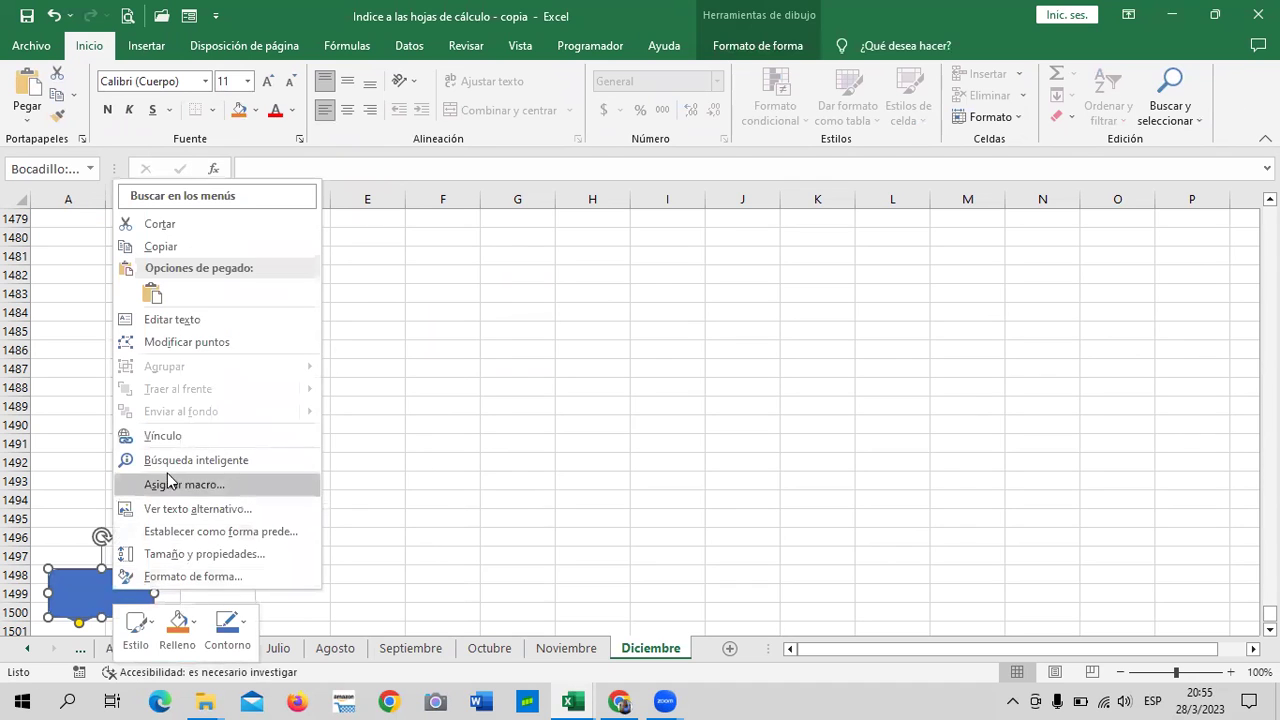
click(175, 436)
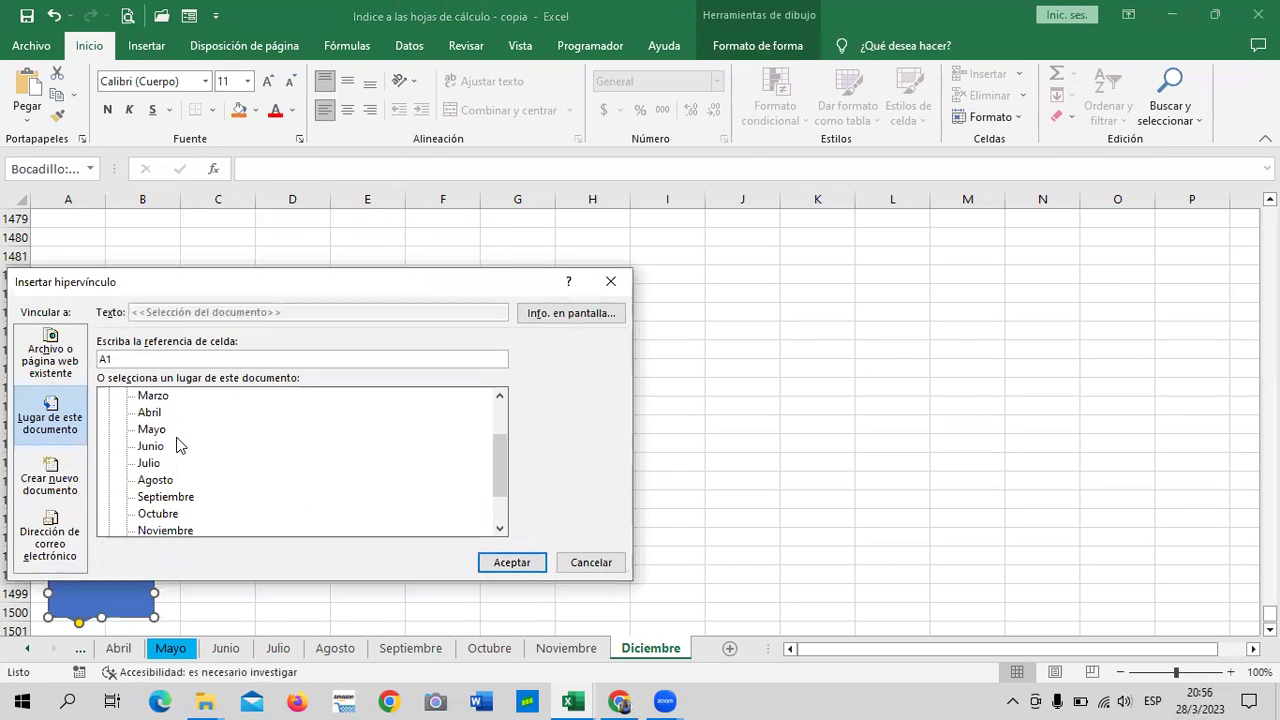
Give the callout's link the screen tip 'INICIO DE LA HOJA'.
drag(401, 281, 655, 229)
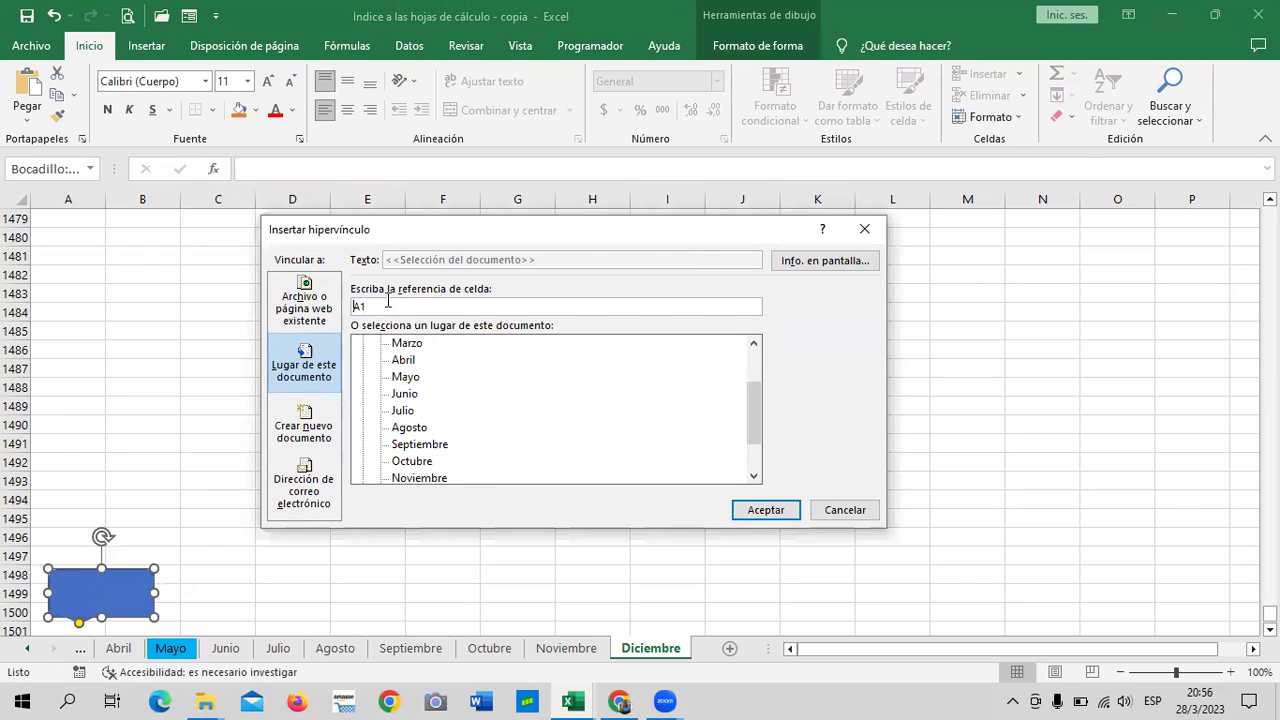
click(810, 266)
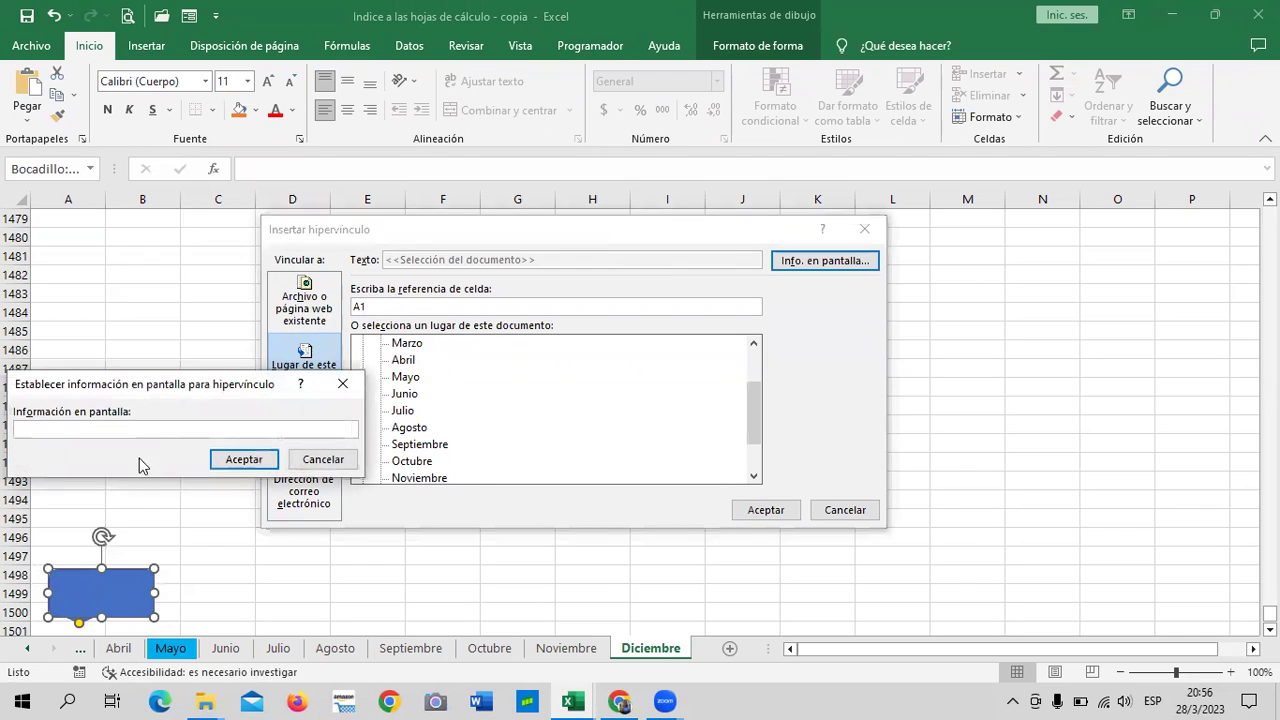
drag(160, 390, 822, 350)
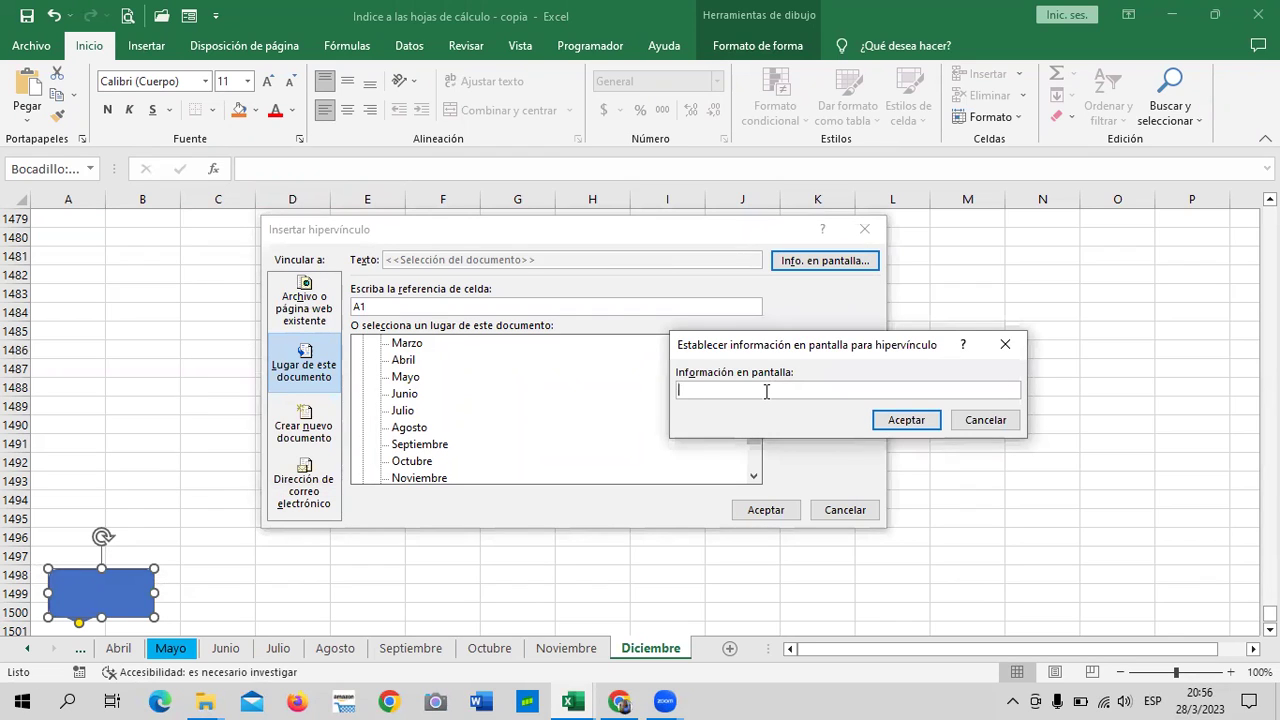
text(INICIO DE LA HOJA)
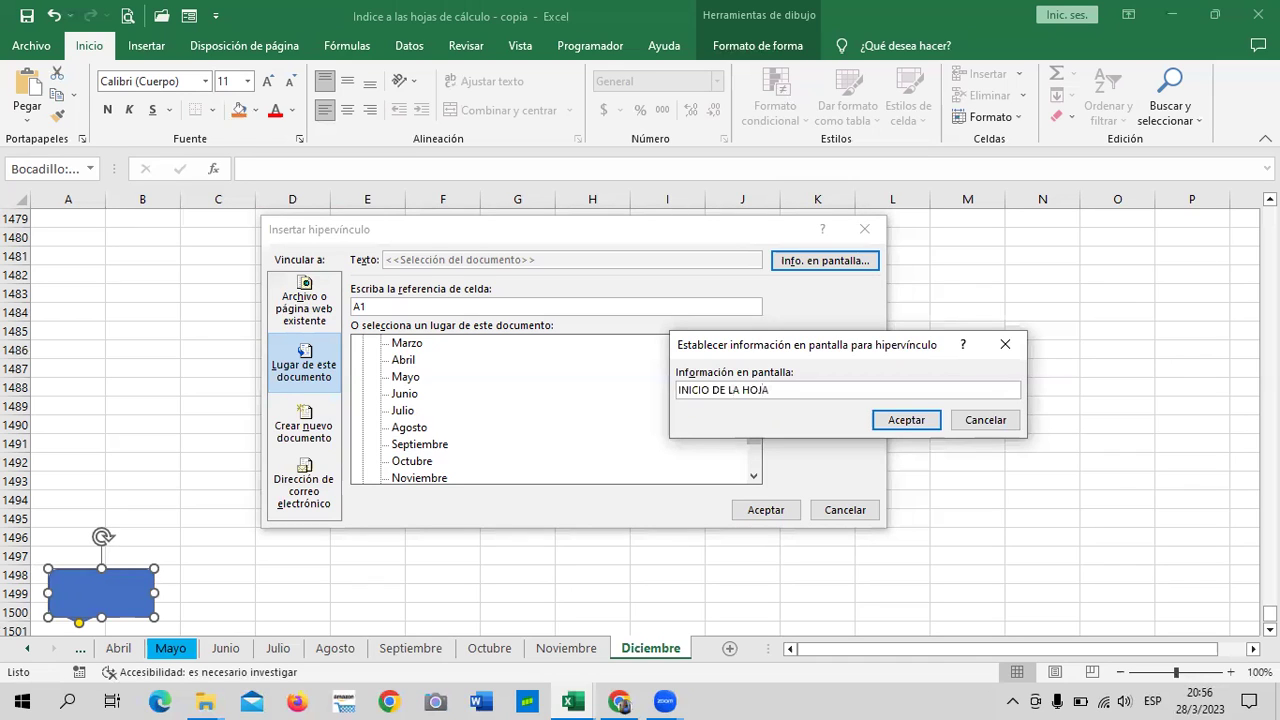
click(916, 421)
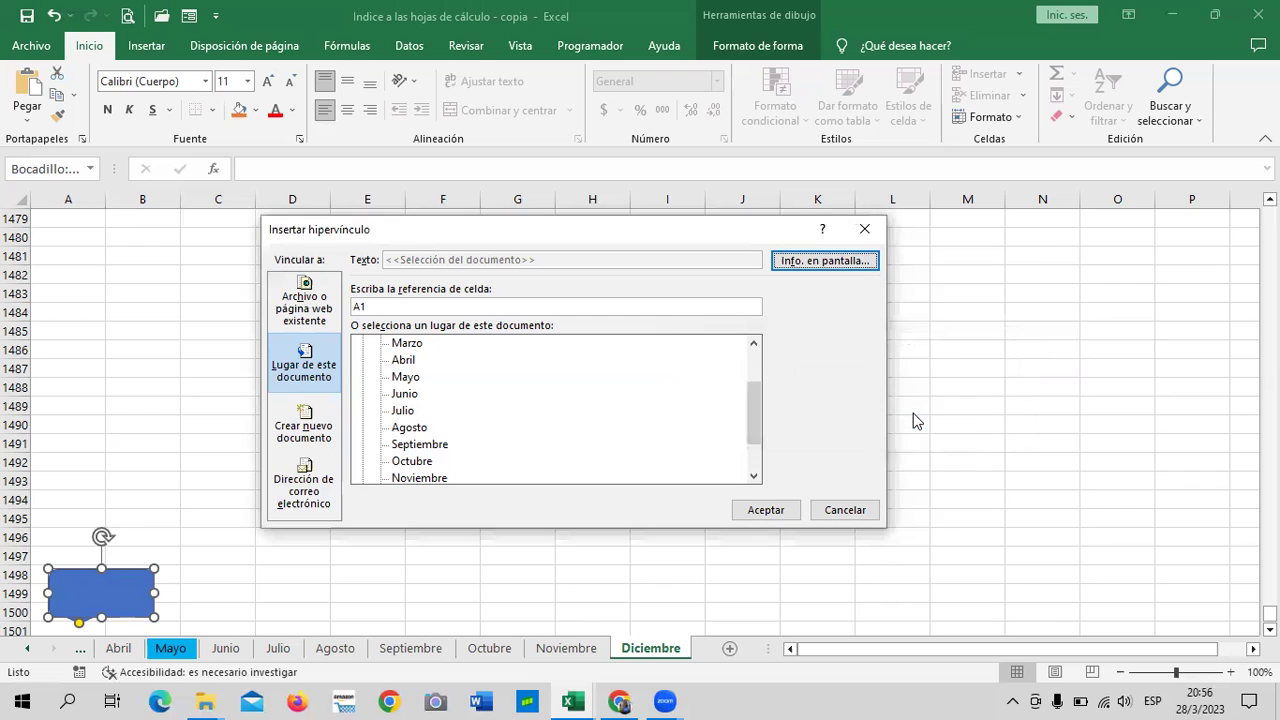
Point the link to Mayo!A1, confirm it, and follow it to the Mayo sheet.
click(305, 367)
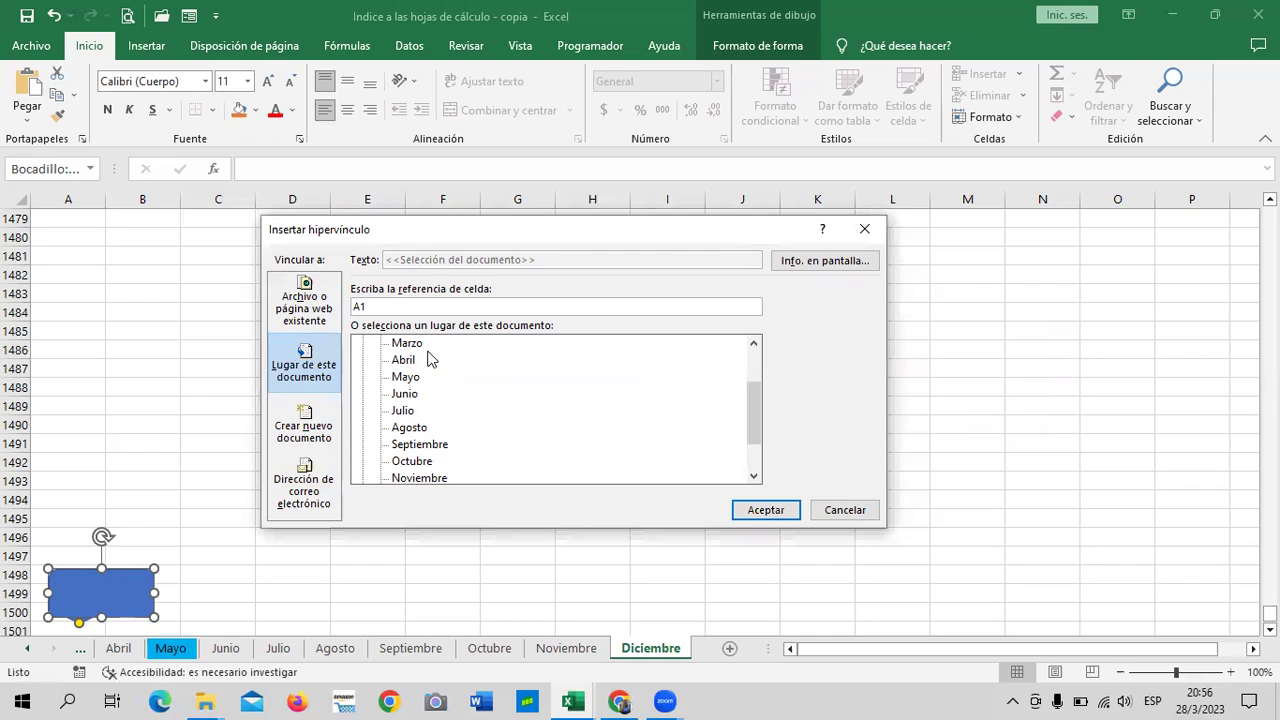
click(406, 377)
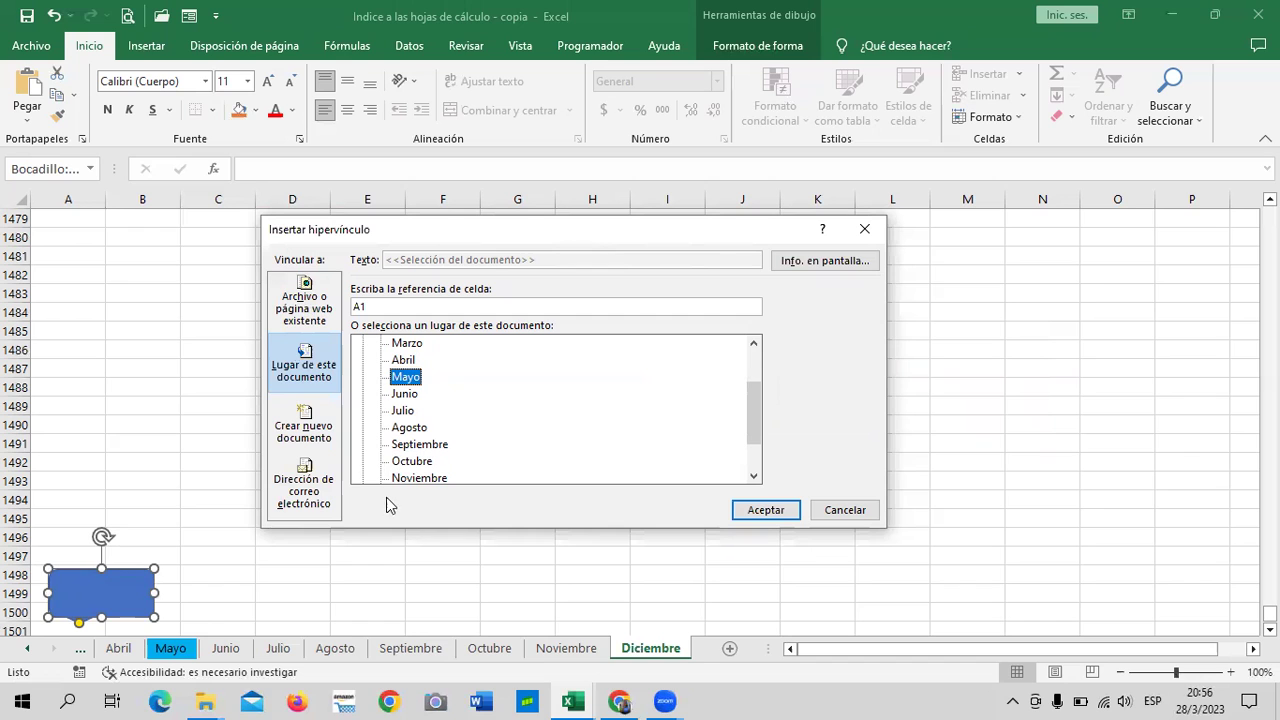
click(777, 512)
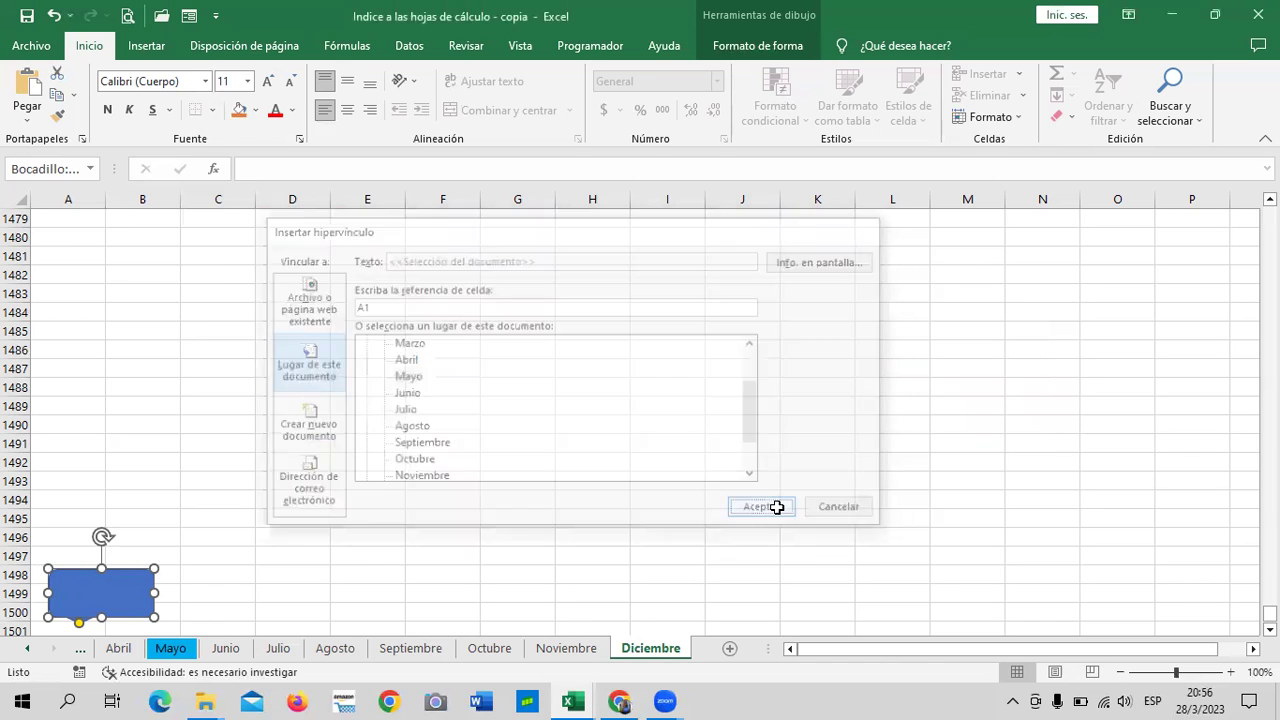
click(680, 428)
click(123, 583)
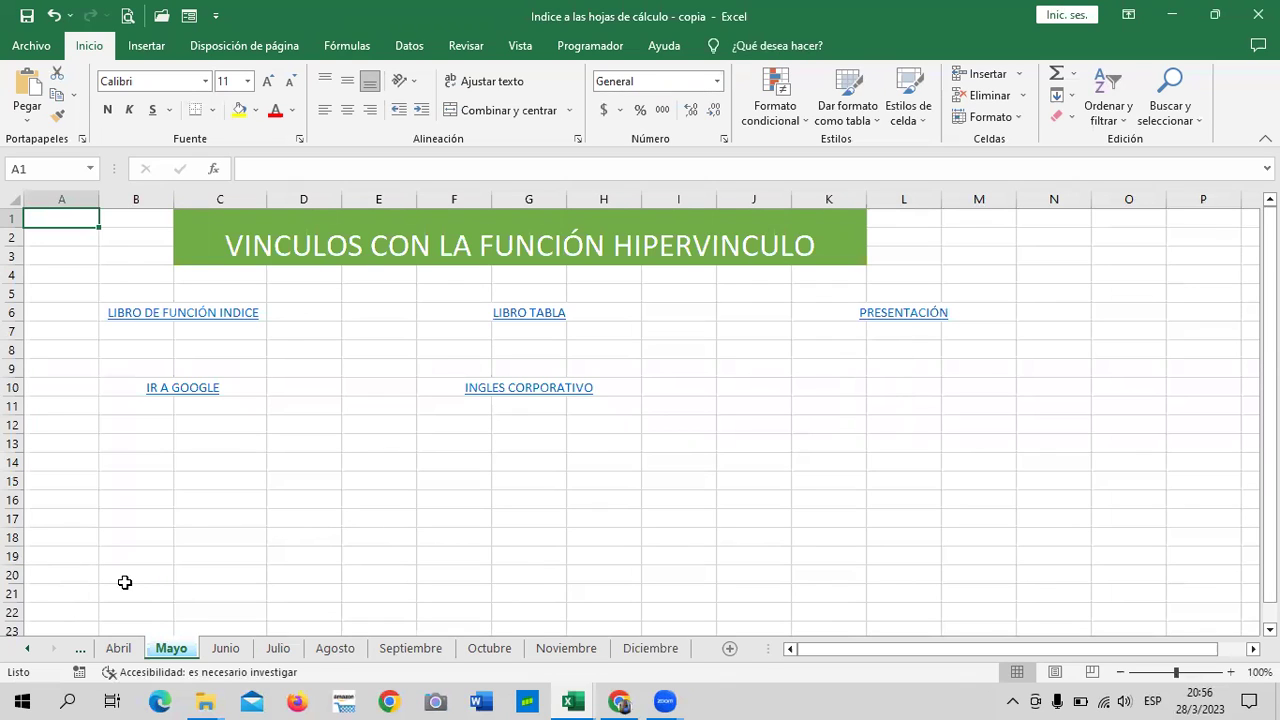
Jump to cell A1500 through the Name Box, then scroll back up.
scroll(120, 567, down, 12)
scroll(120, 567, down, 5)
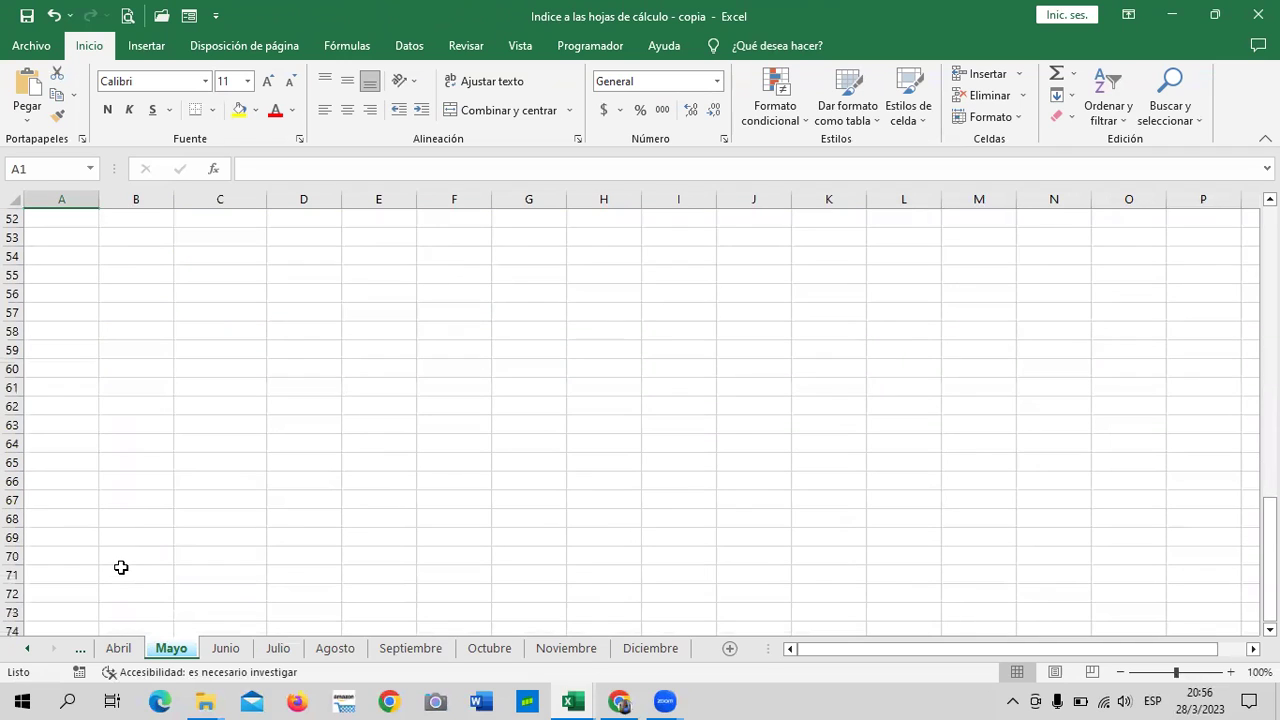
click(67, 163)
key(BackSpace)
key(Return)
scroll(400, 554, down, 4)
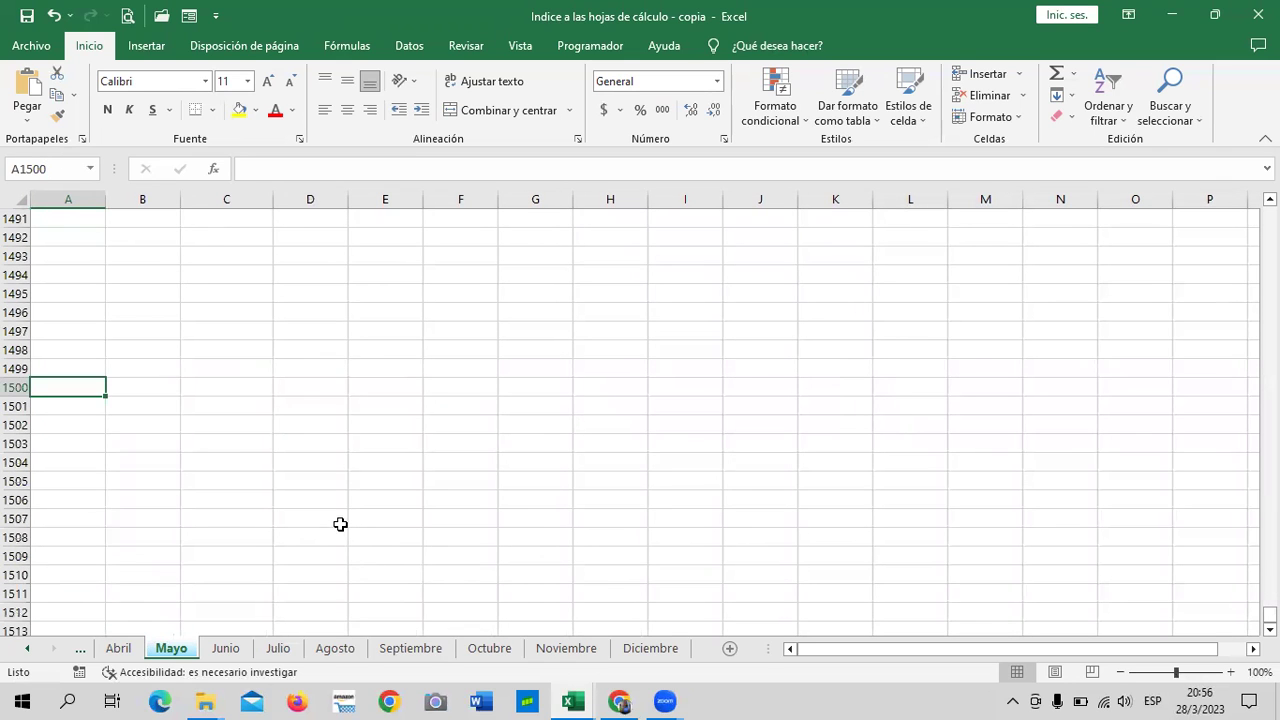
scroll(337, 524, up, 13)
scroll(329, 523, up, 9)
scroll(323, 523, up, 13)
scroll(323, 514, up, 18)
scroll(311, 491, up, 11)
scroll(306, 449, up, 6)
scroll(306, 449, up, 1)
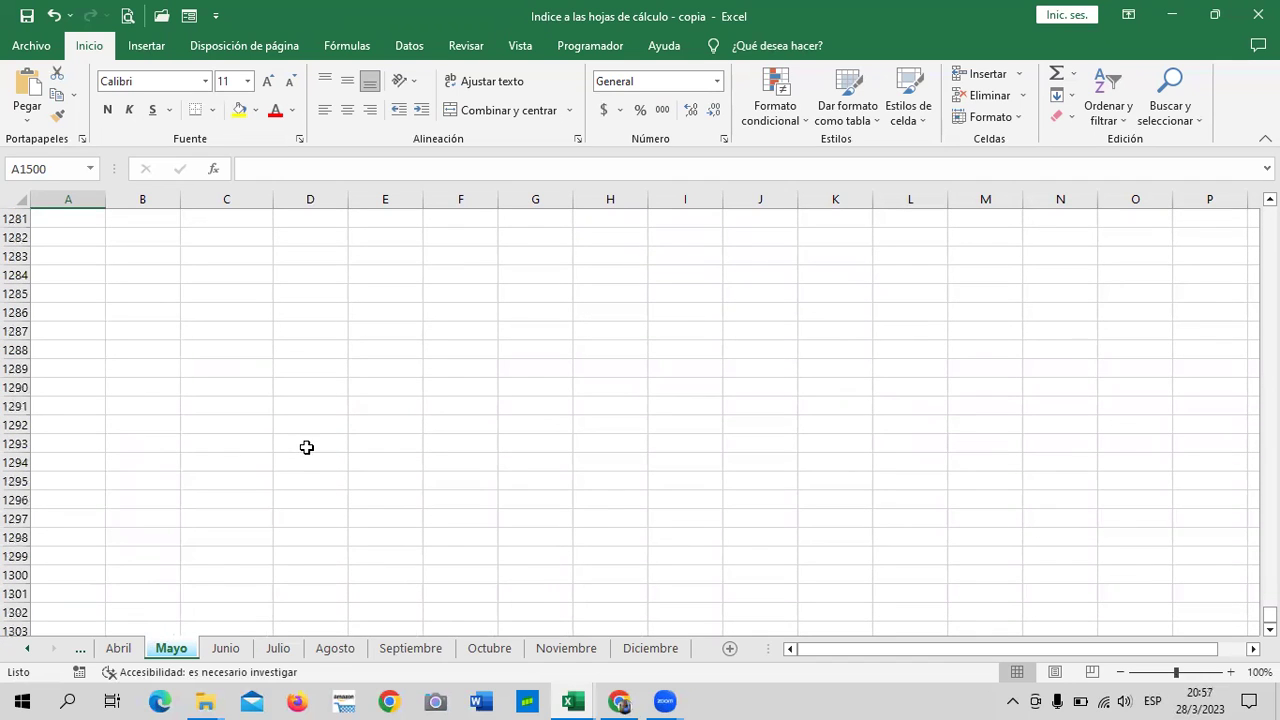
Go to the Indice sheet and follow the Diciembre link in A8.
click(27, 648)
click(27, 648)
click(27, 648)
click(27, 648)
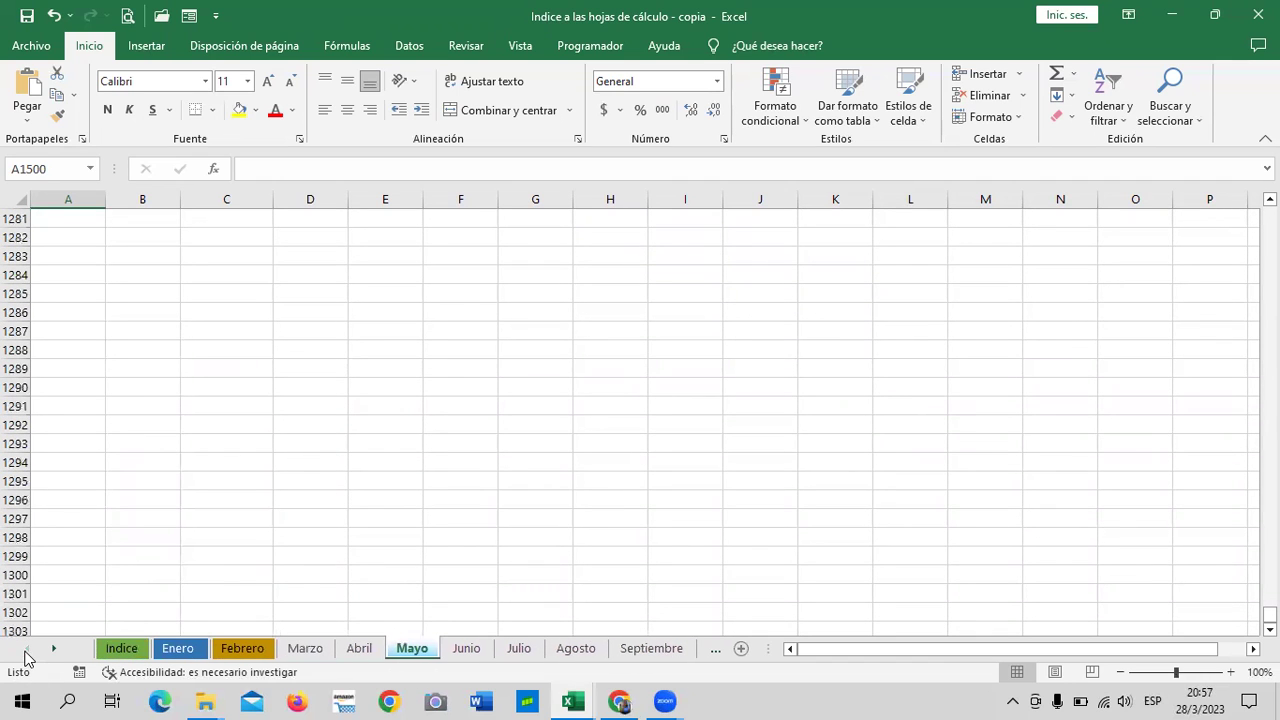
click(110, 650)
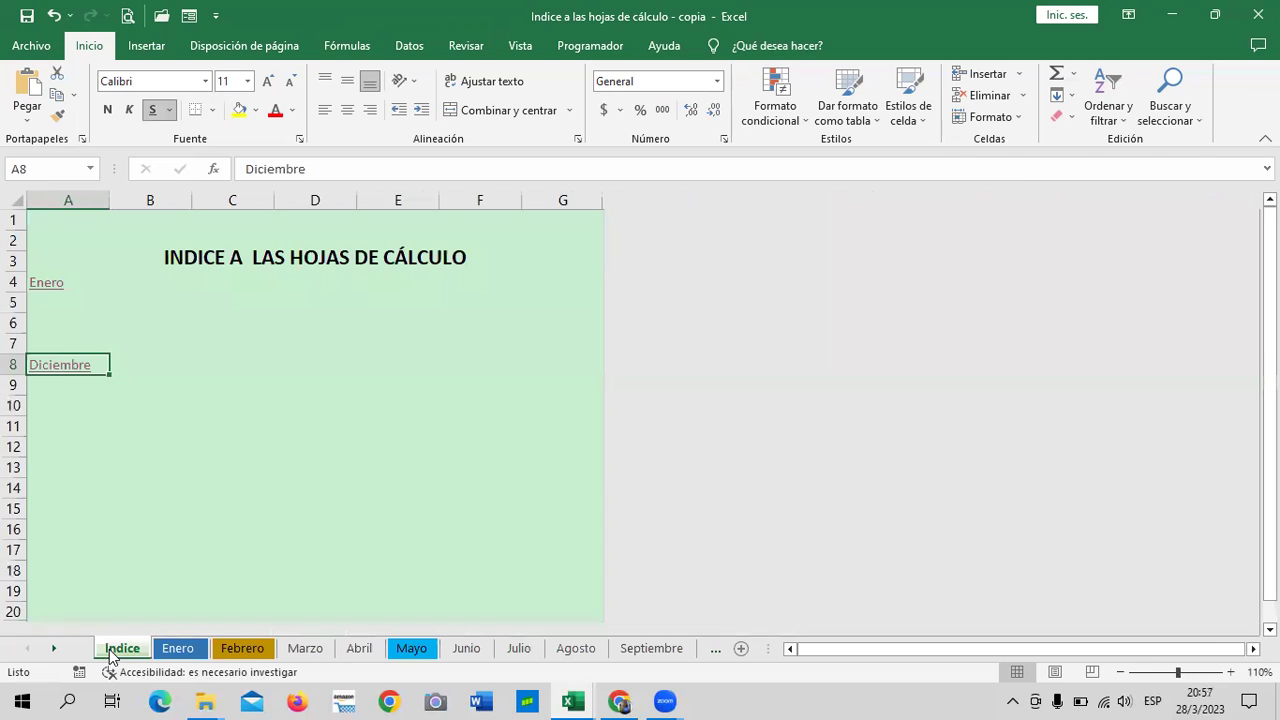
click(64, 370)
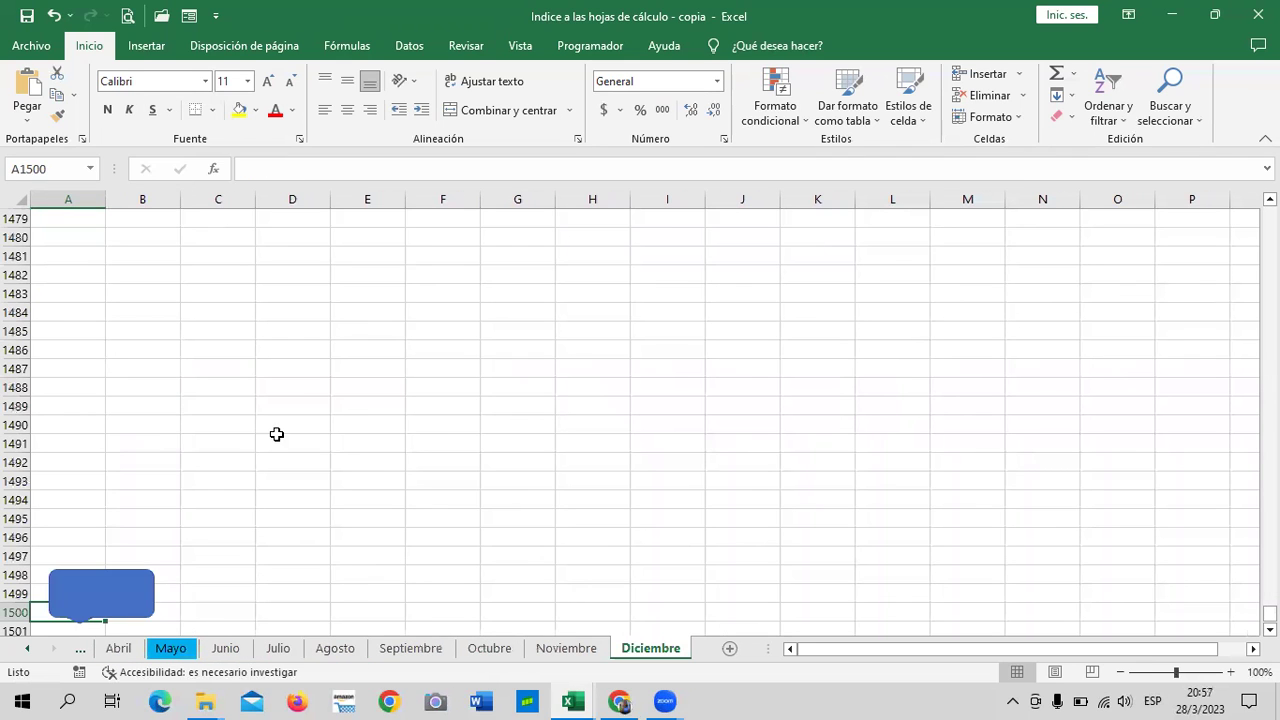
Test the blue shape's link, then return to the Diciembre sheet.
scroll(343, 469, up, 4)
scroll(343, 469, down, 5)
click(136, 552)
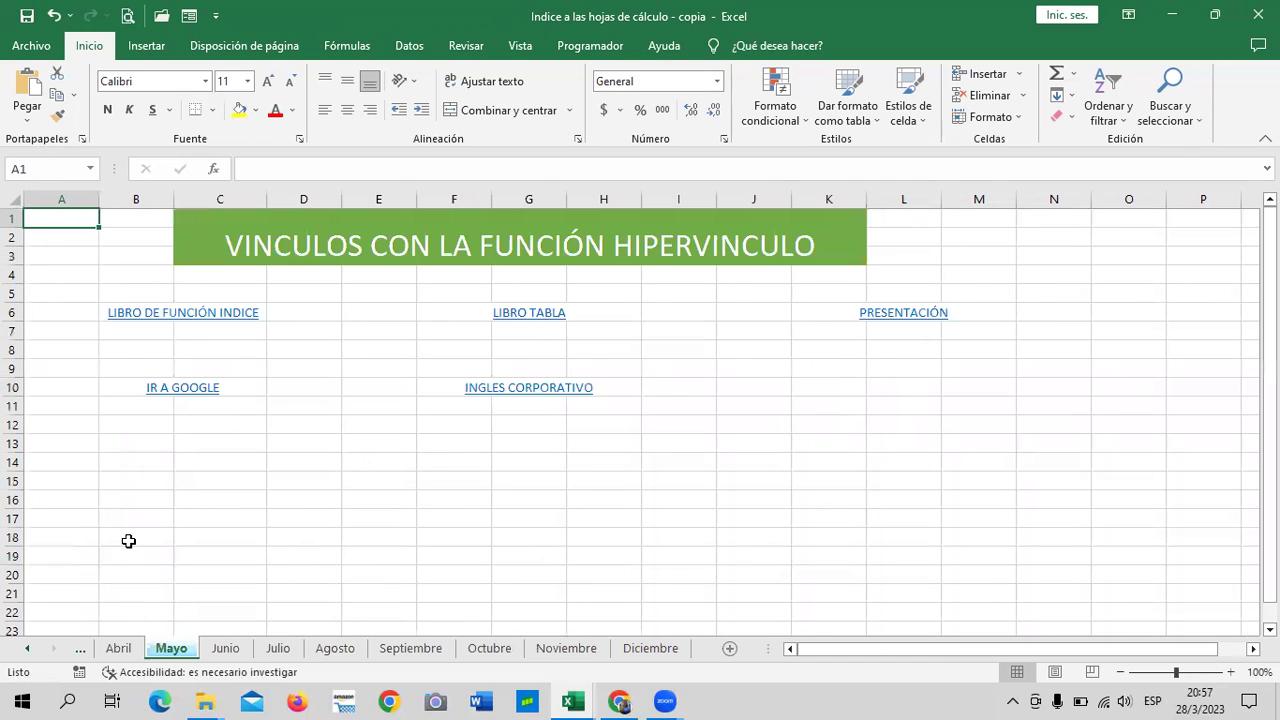
click(650, 648)
Remove the callout's Mayo link and edit its text to 'IR A INICIO DE LA HOJA'.
right_click(134, 552)
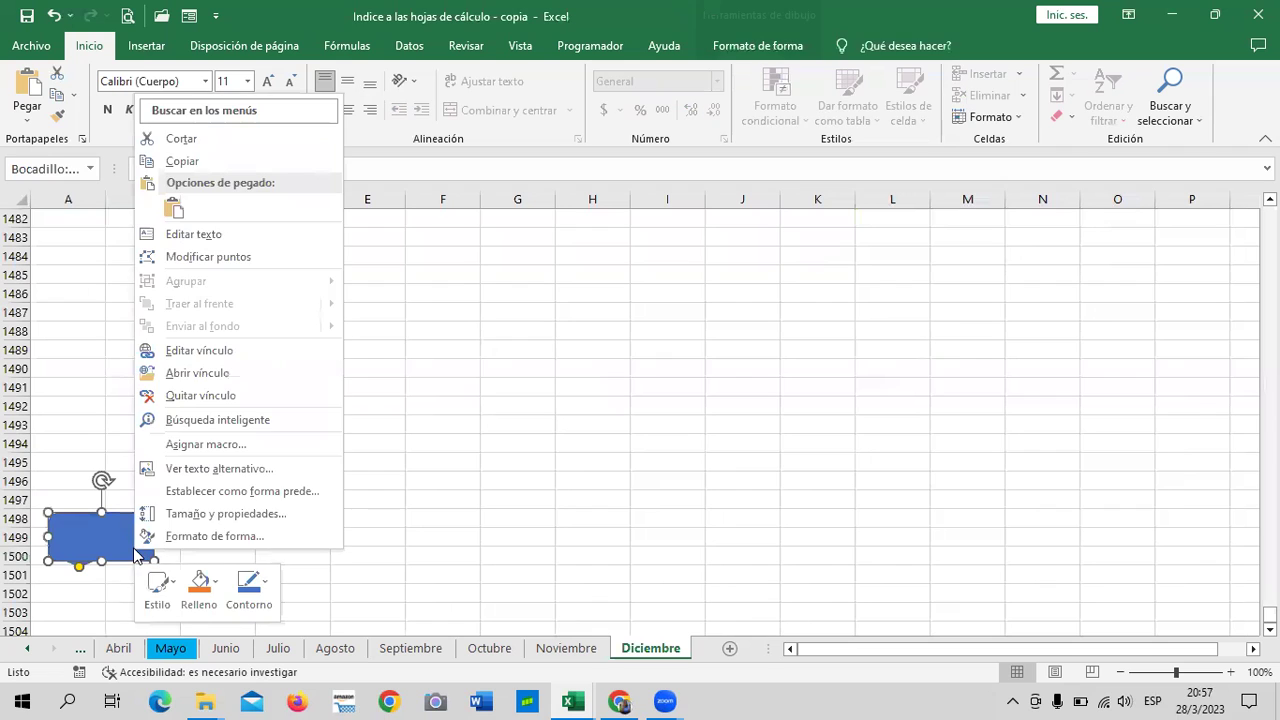
click(255, 394)
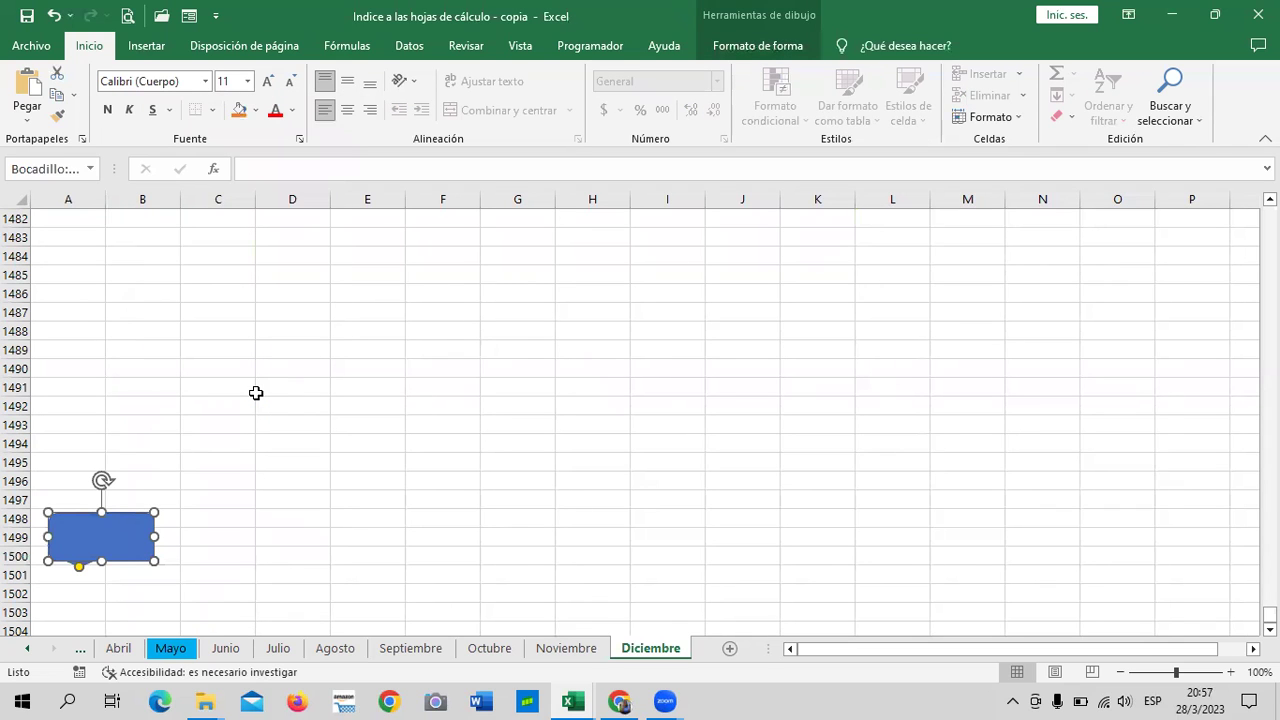
right_click(125, 537)
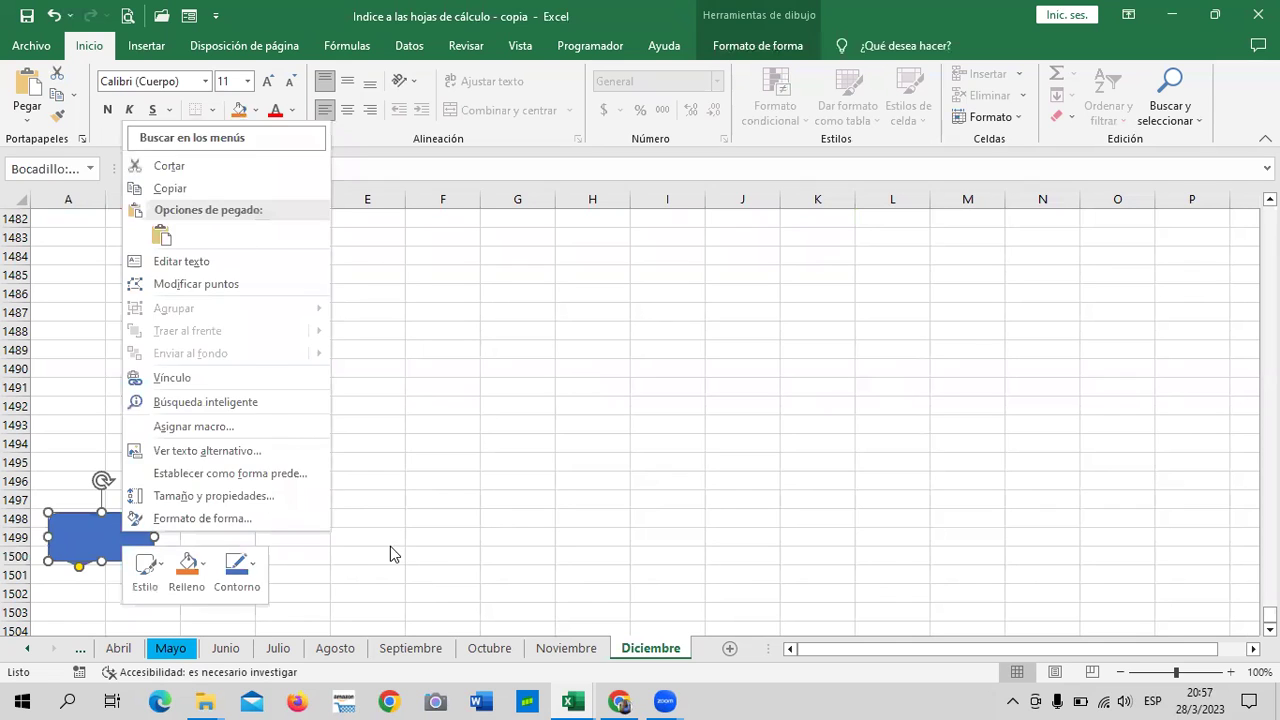
key(Escape)
right_click(107, 538)
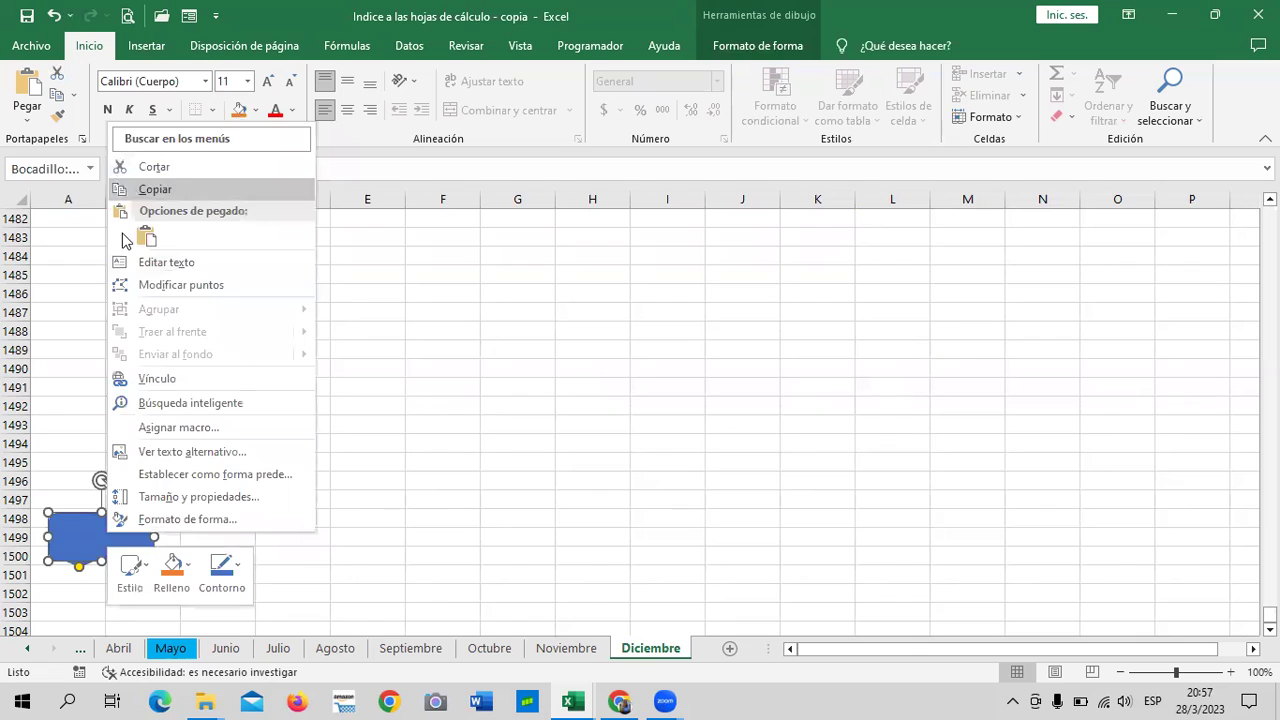
click(62, 532)
text(IR A INICIO DE LA HOJA)
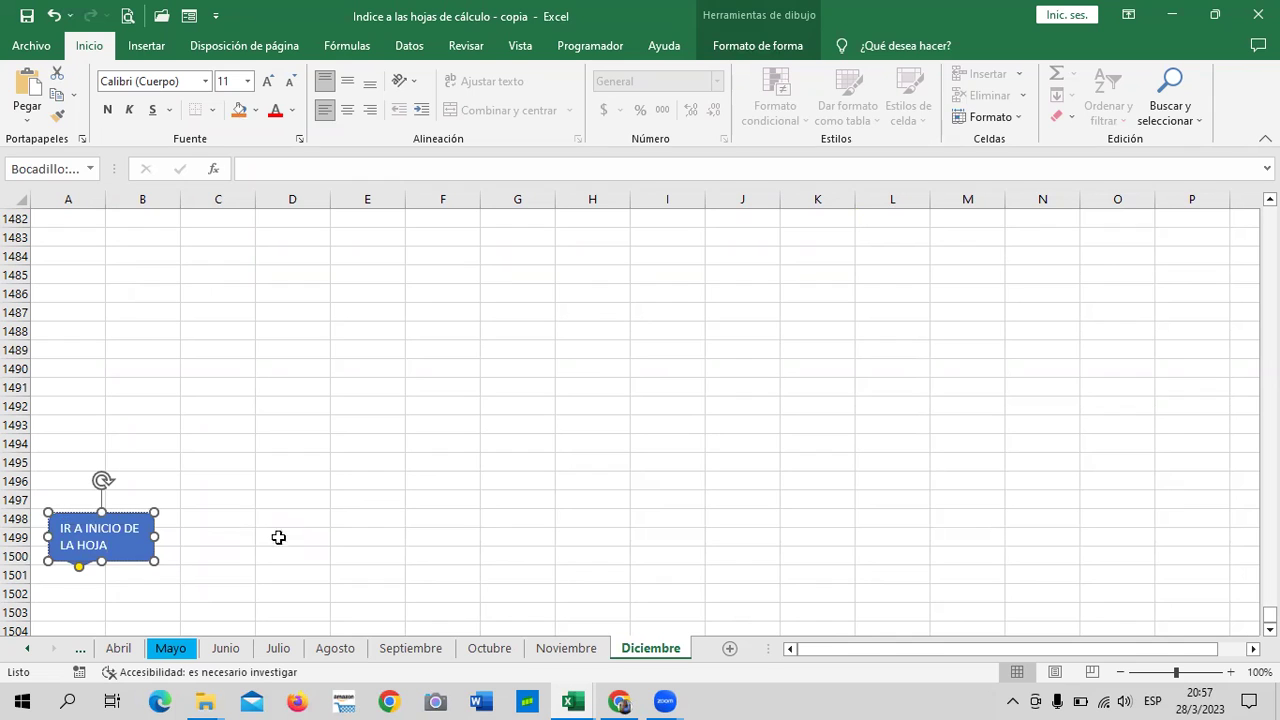
click(424, 498)
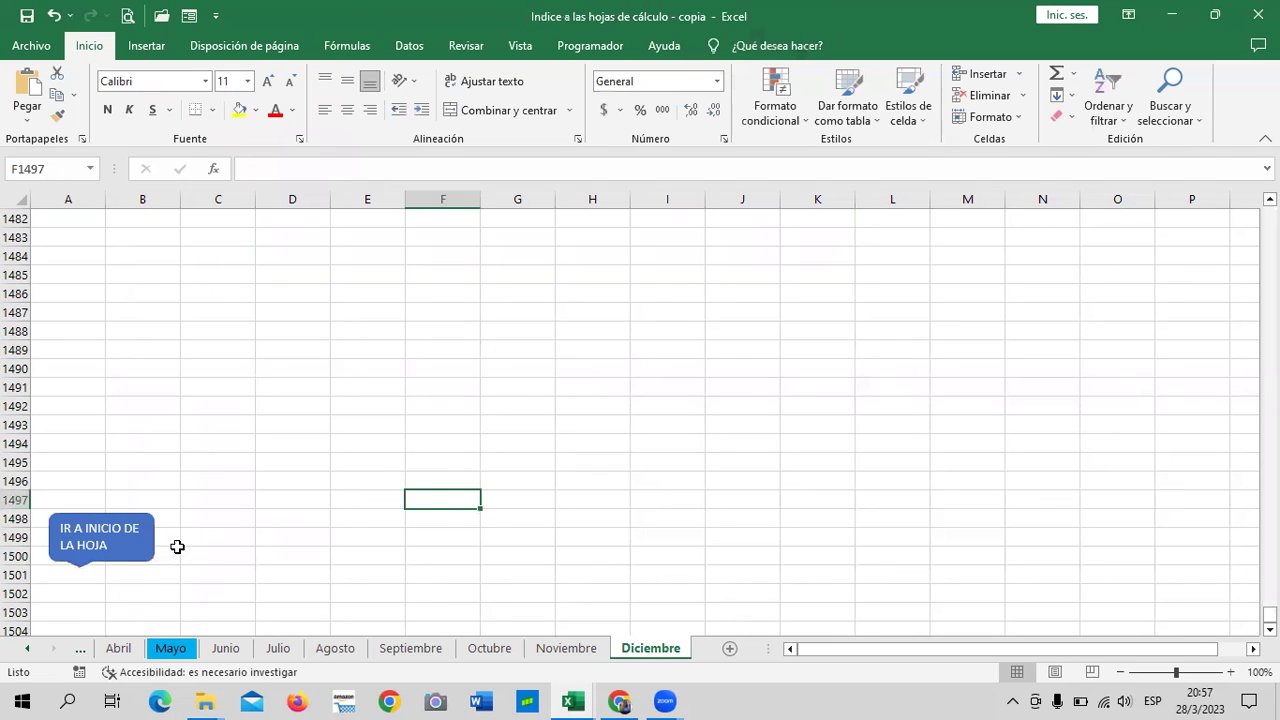
click(275, 532)
Hyperlink the callout to Diciembre cell A1 with screentip ARRIBA, and confirm.
right_click(148, 556)
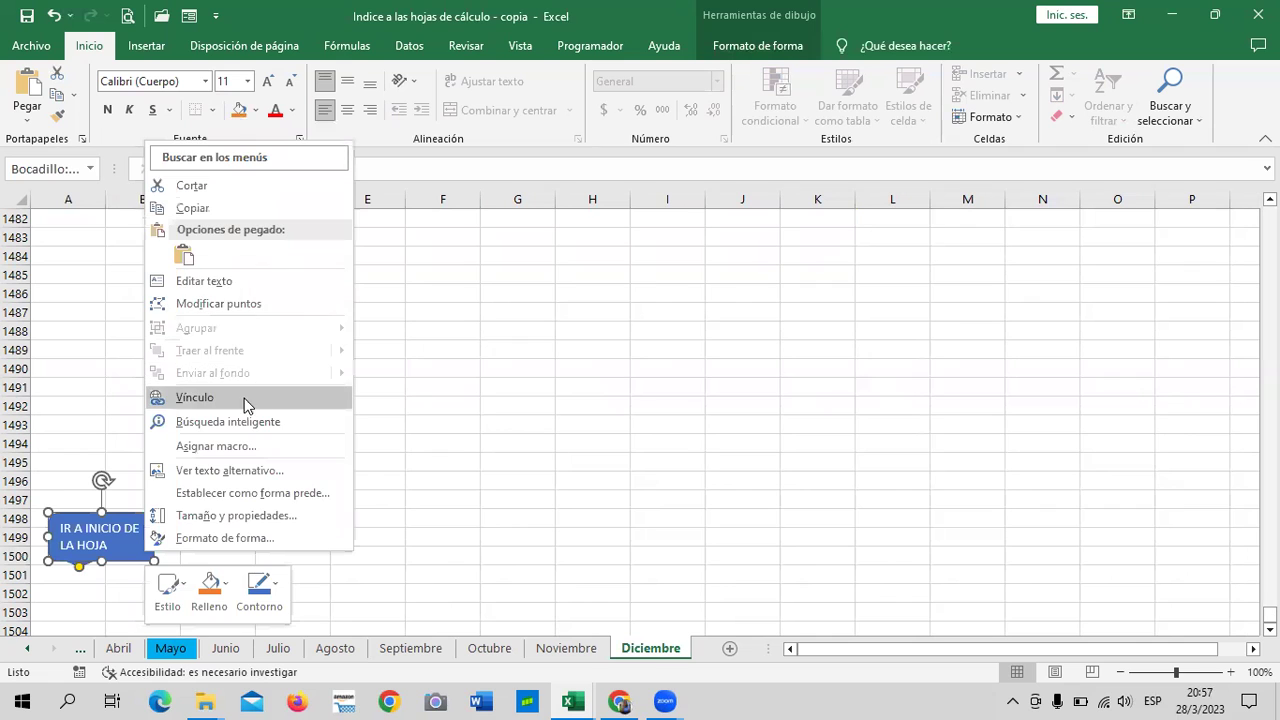
click(245, 398)
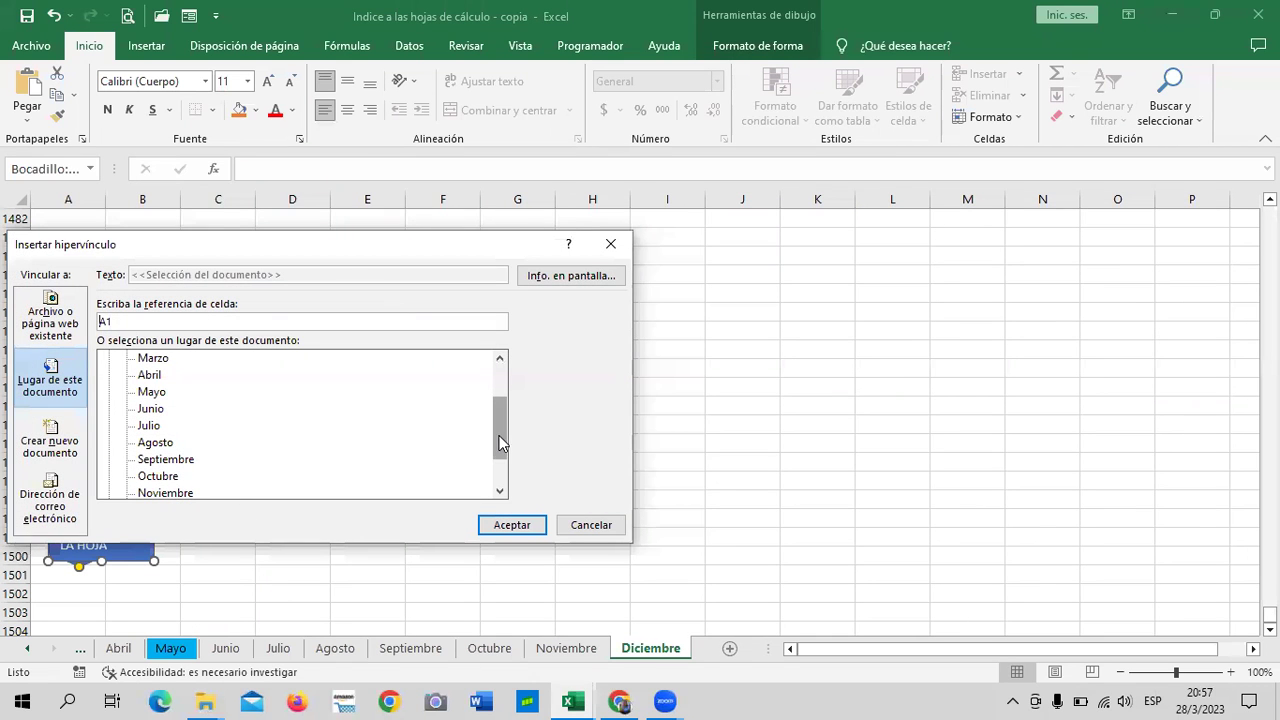
drag(501, 444, 501, 470)
click(163, 459)
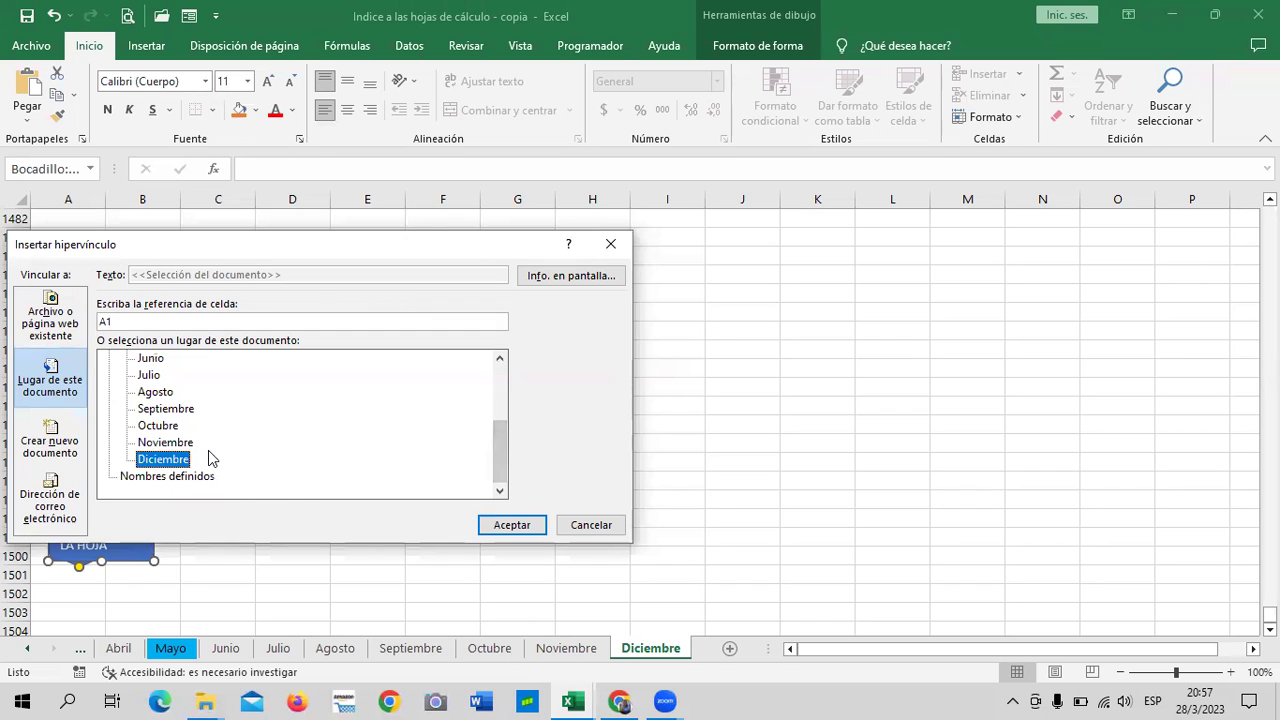
click(580, 276)
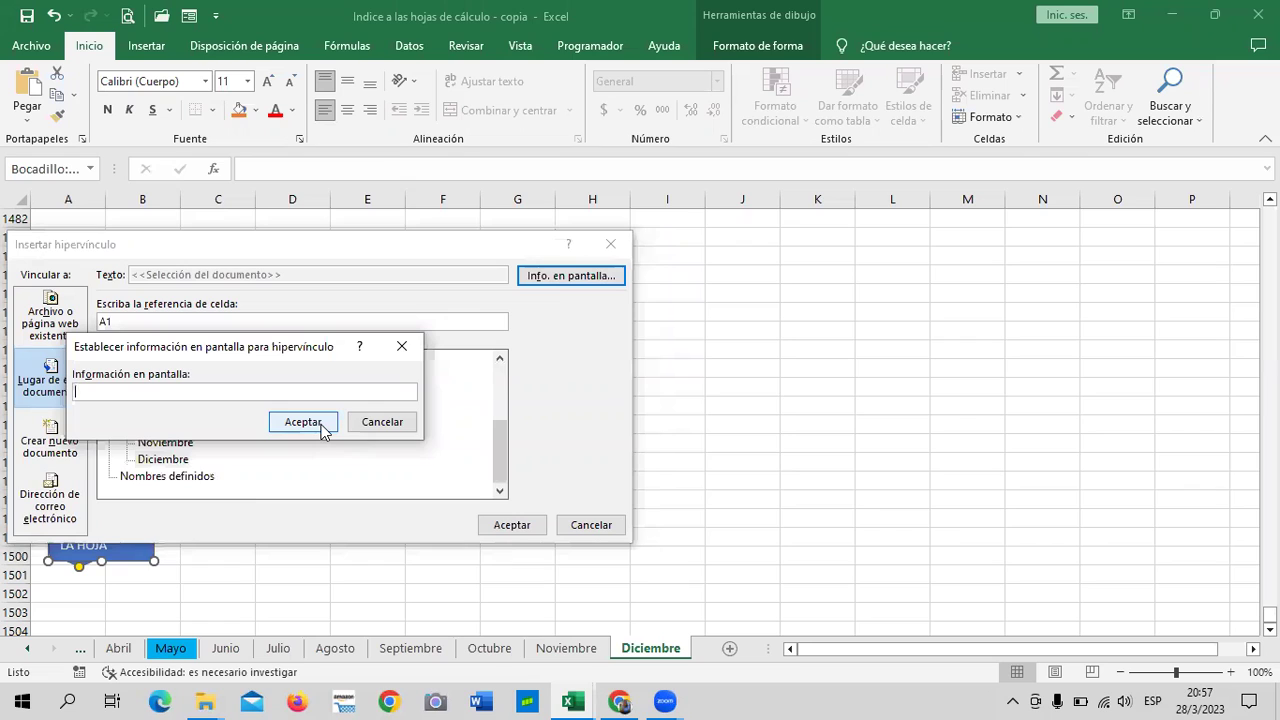
text(ARRIBA)
click(313, 424)
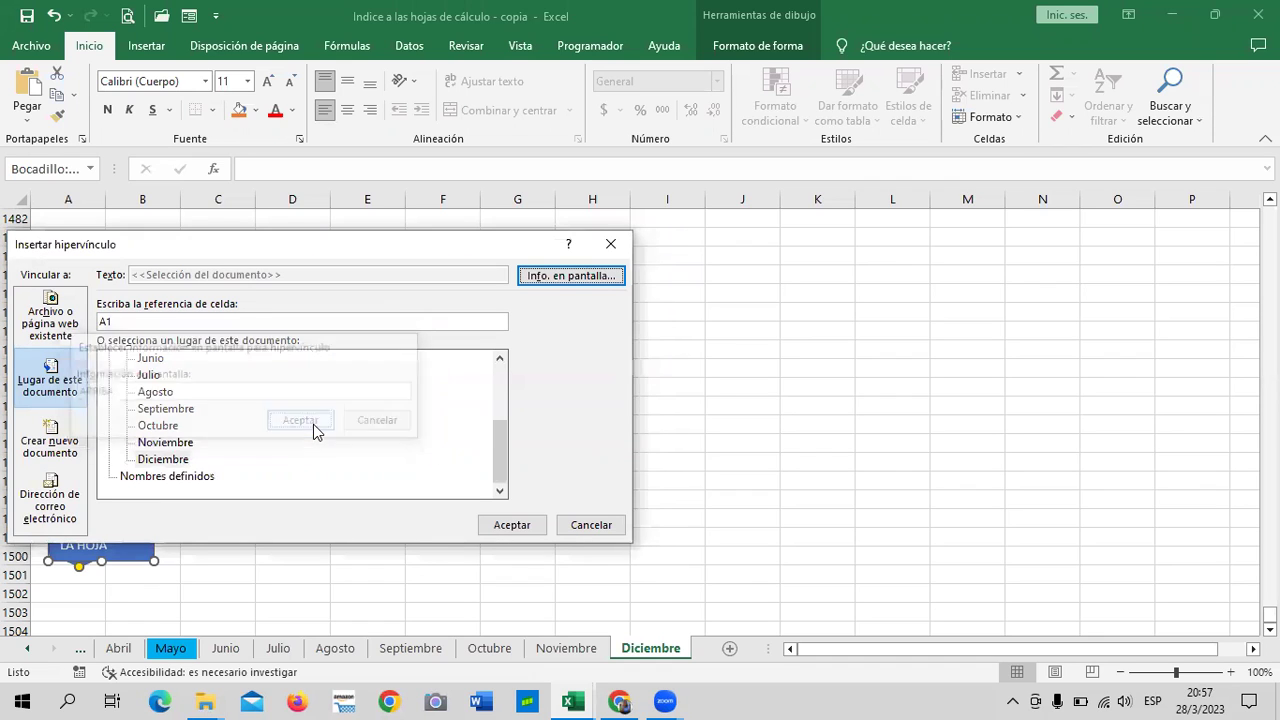
click(168, 321)
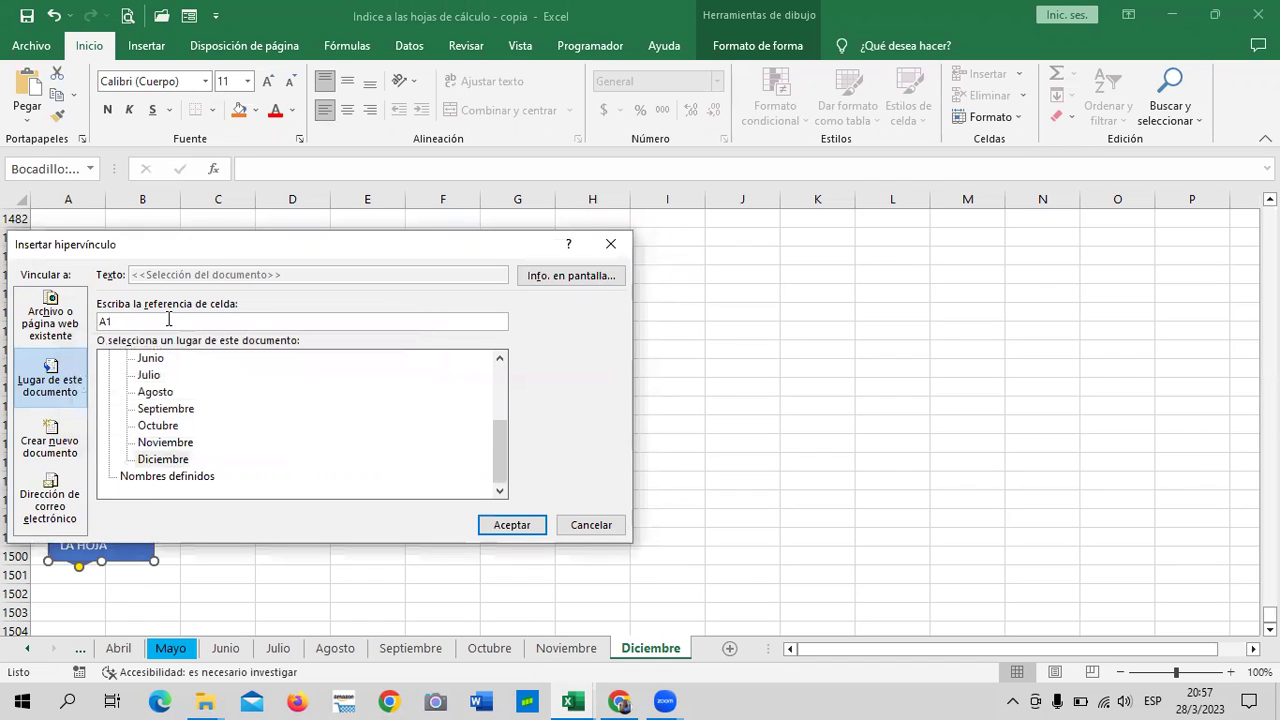
click(175, 462)
click(510, 528)
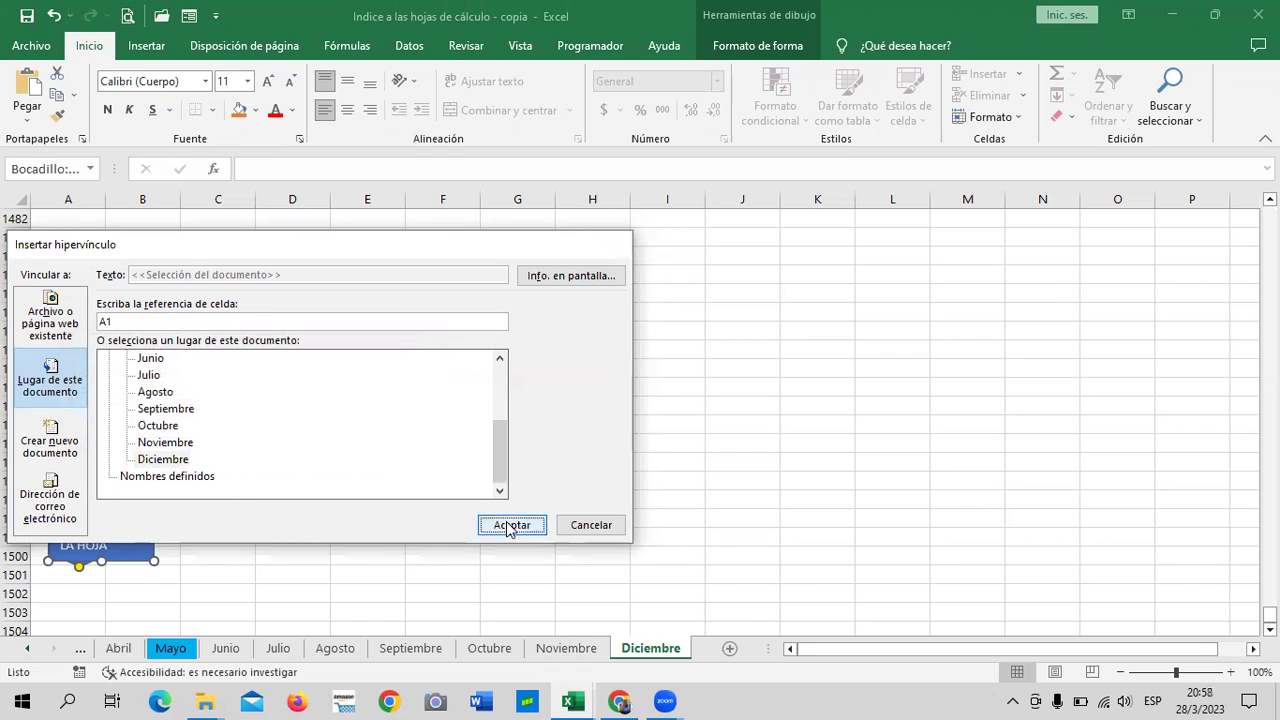
click(667, 424)
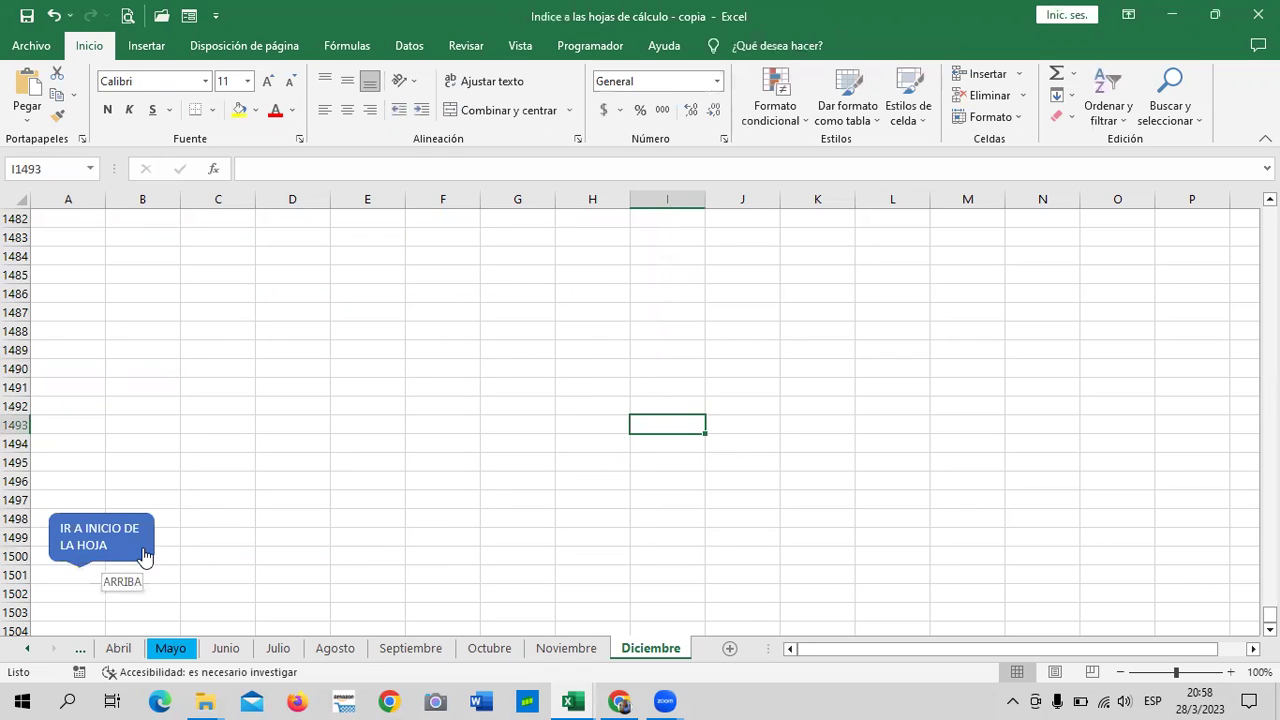
Test the callout by jumping to A1500 on Diciembre and following it back to A1.
click(143, 555)
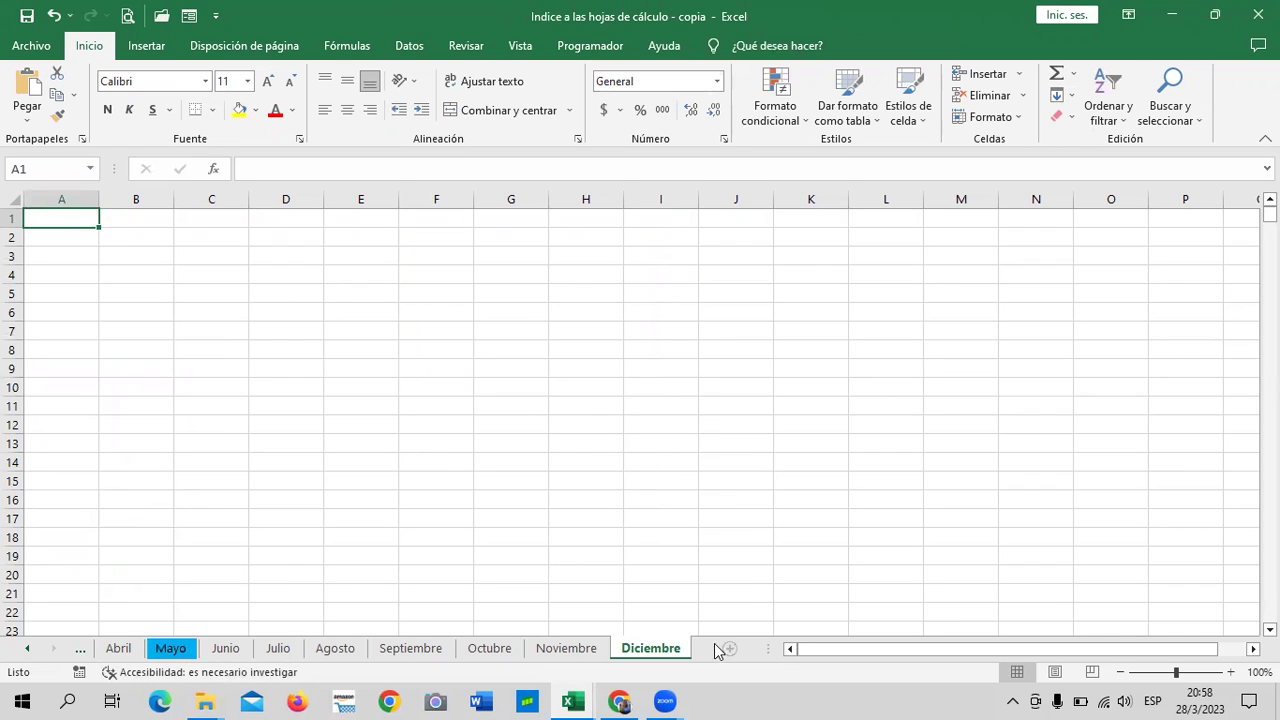
click(186, 650)
click(628, 660)
scroll(86, 340, down, 14)
click(38, 168)
key(BackSpace)
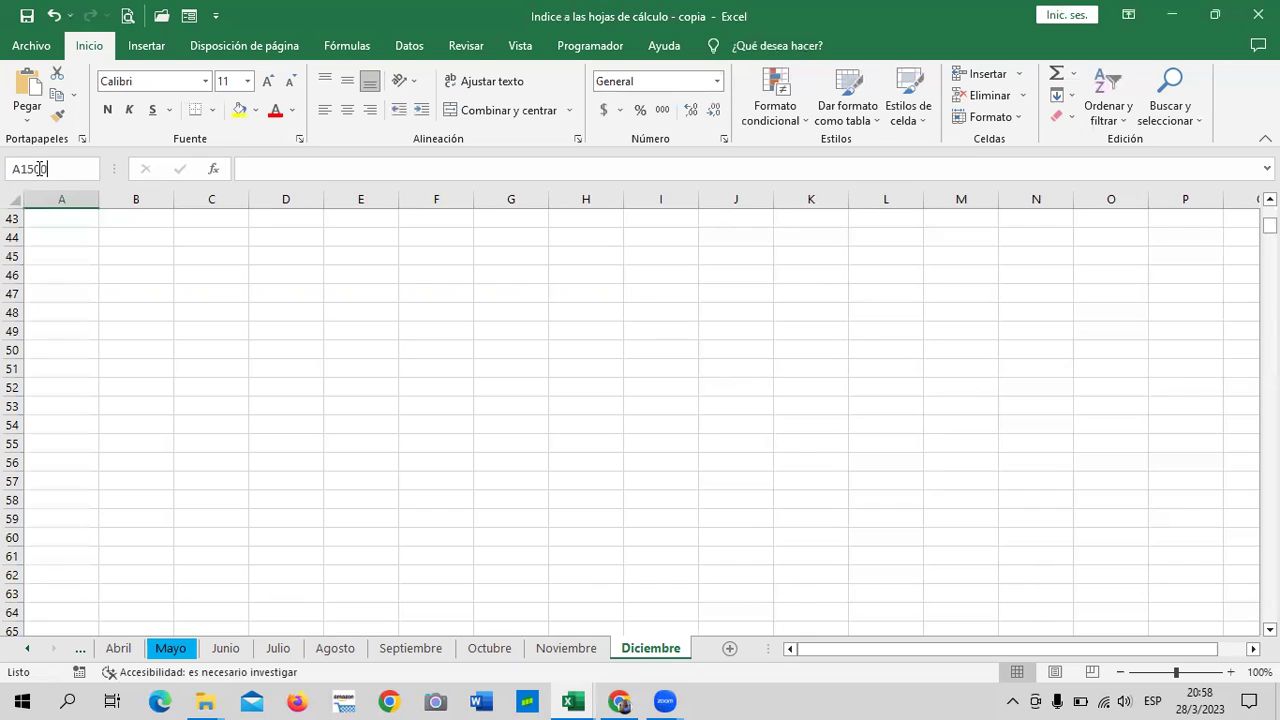
key(Return)
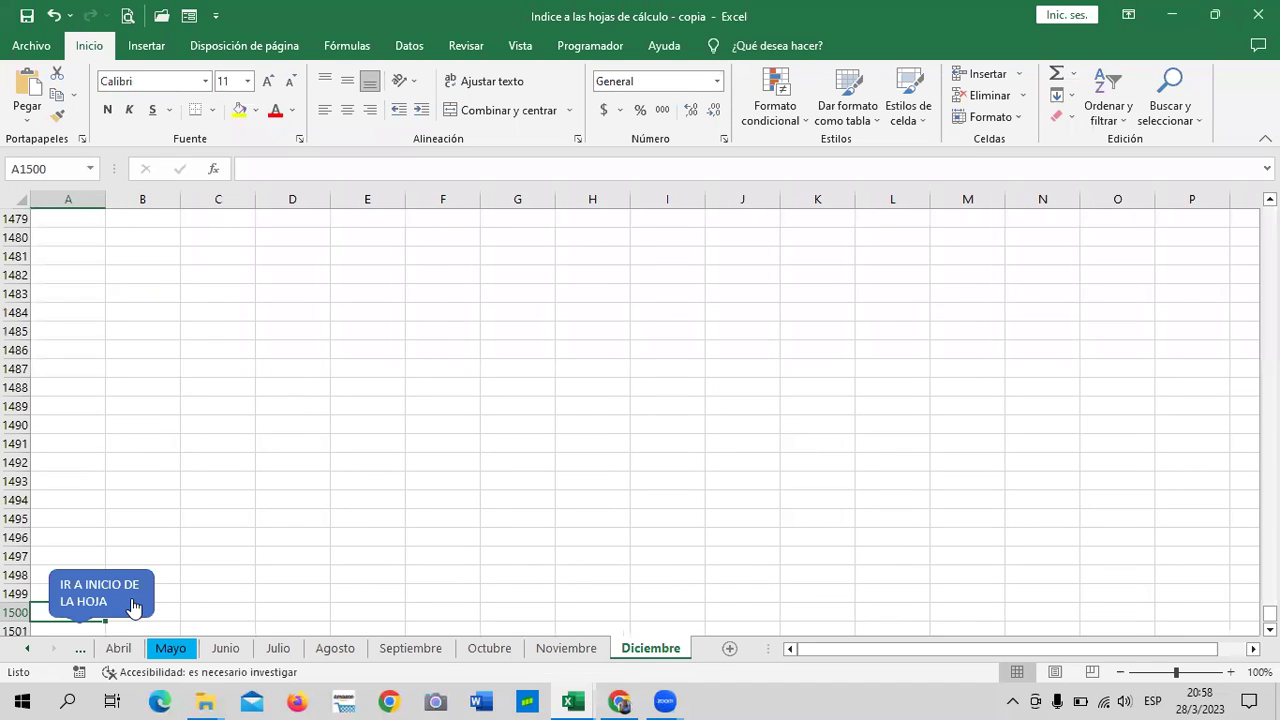
click(130, 598)
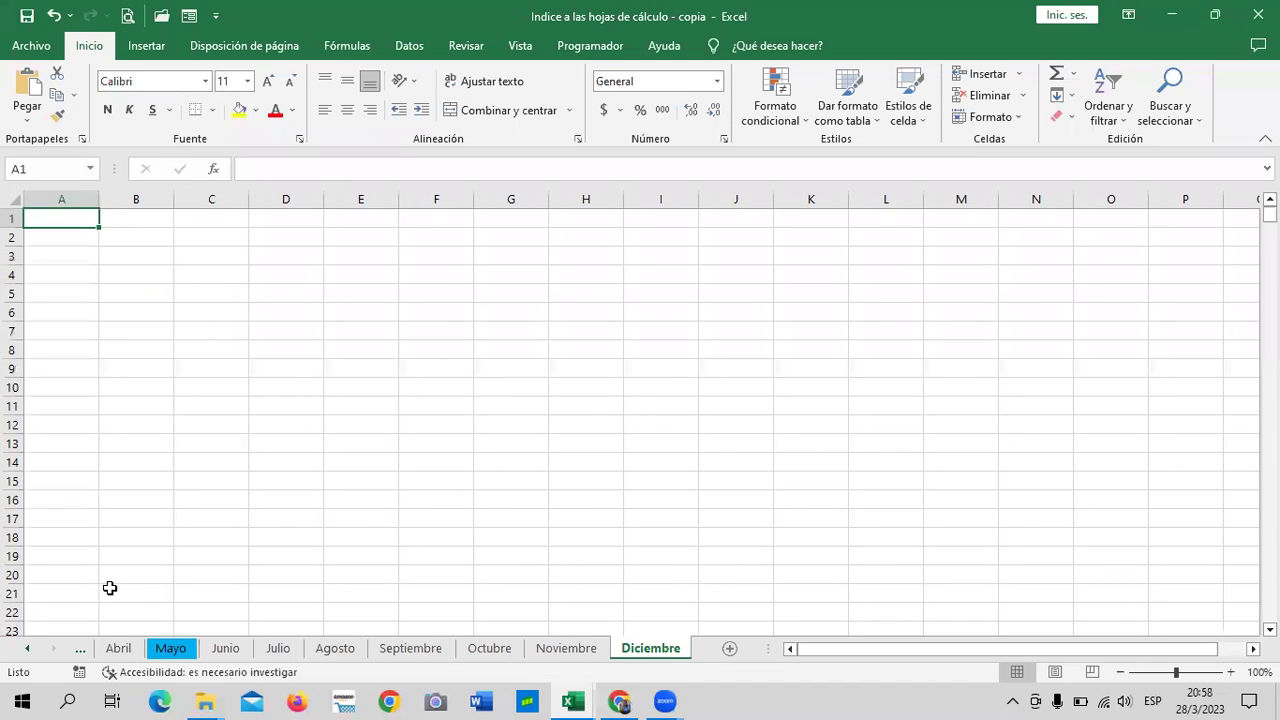
Repeat the test: go to A1500, select E1500, and follow the callout back to the top.
click(50, 165)
click(50, 164)
text(500)
key(Return)
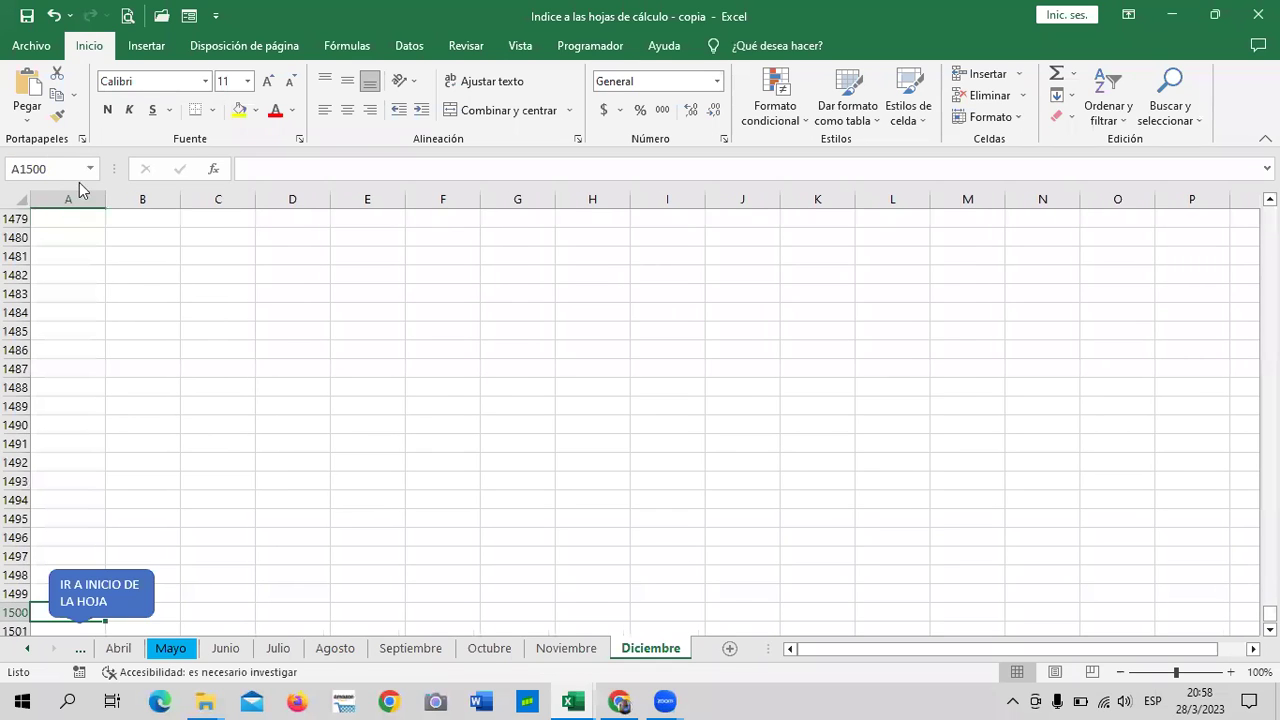
click(356, 390)
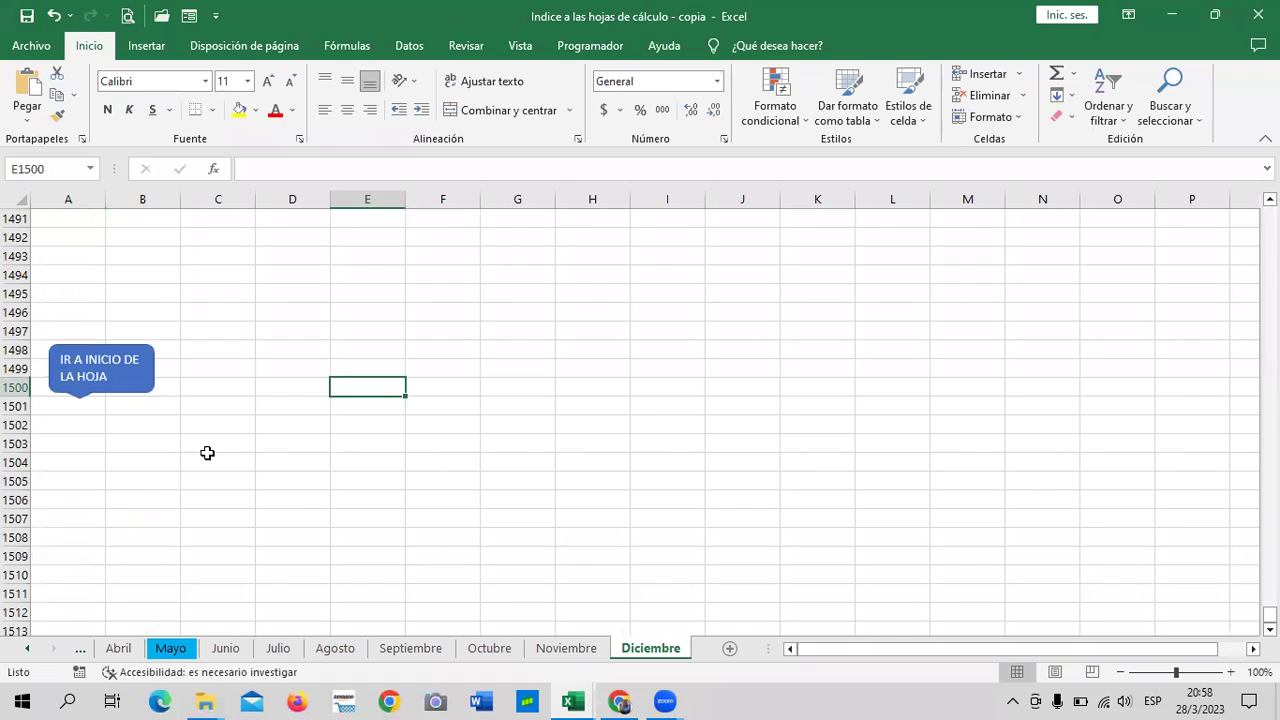
click(134, 380)
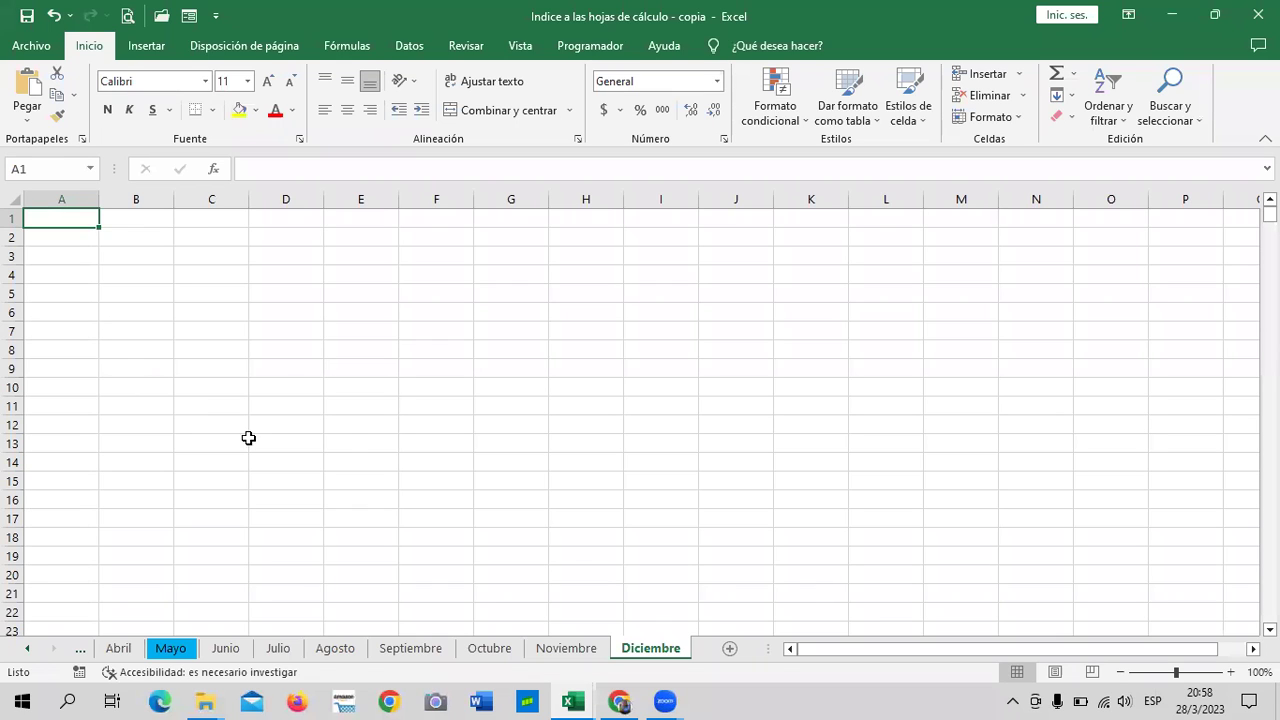
Scroll the sheet tabs to bring Diciembre into view and select cell D2.
click(27, 648)
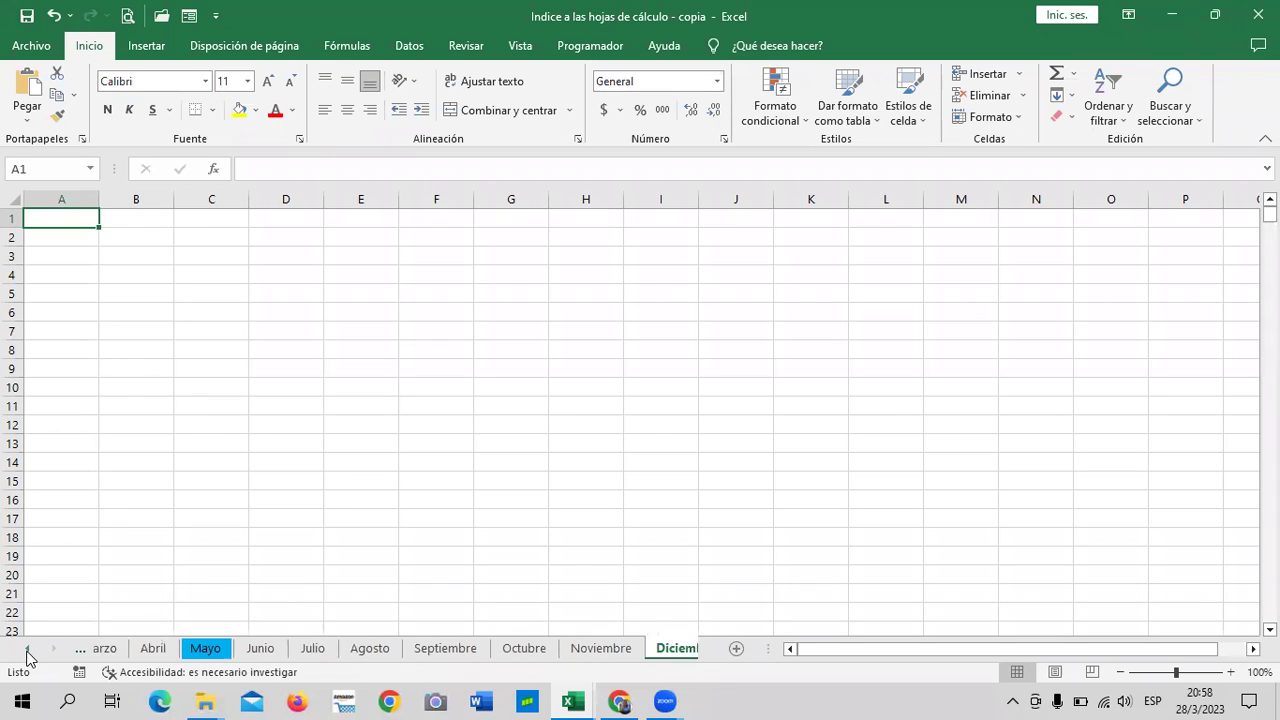
click(53, 649)
click(53, 649)
click(53, 649)
click(53, 649)
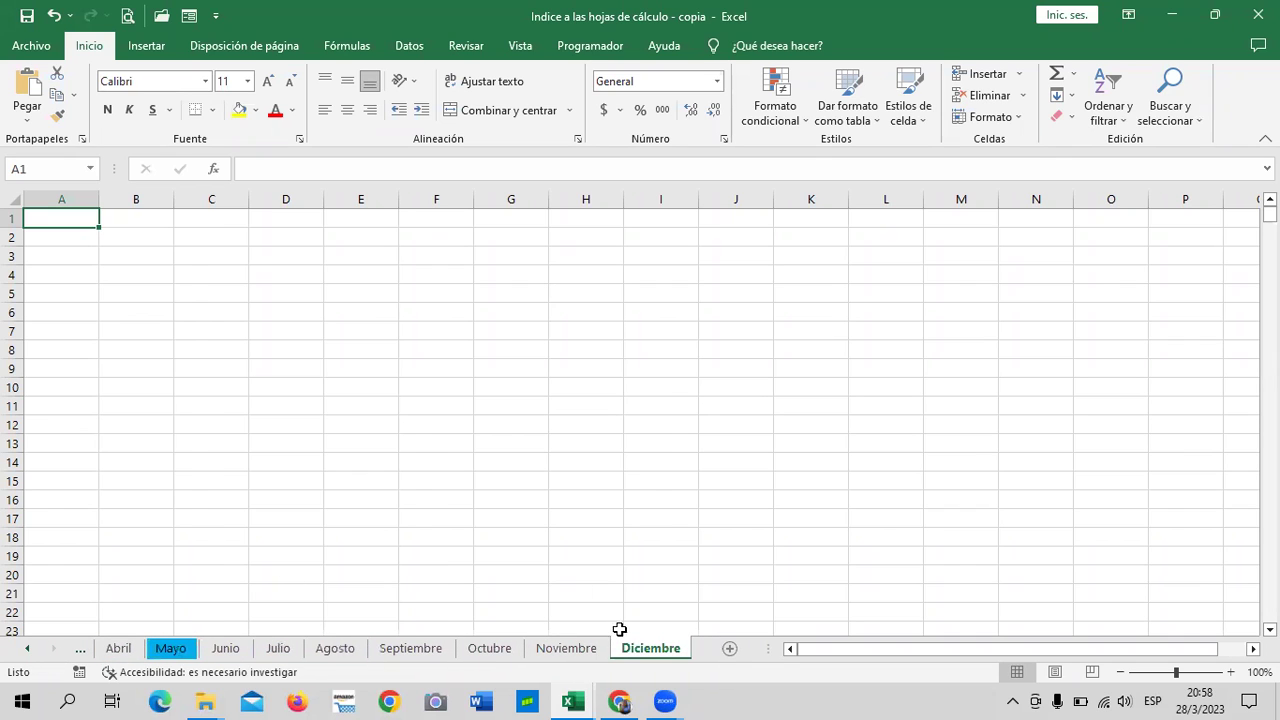
click(246, 243)
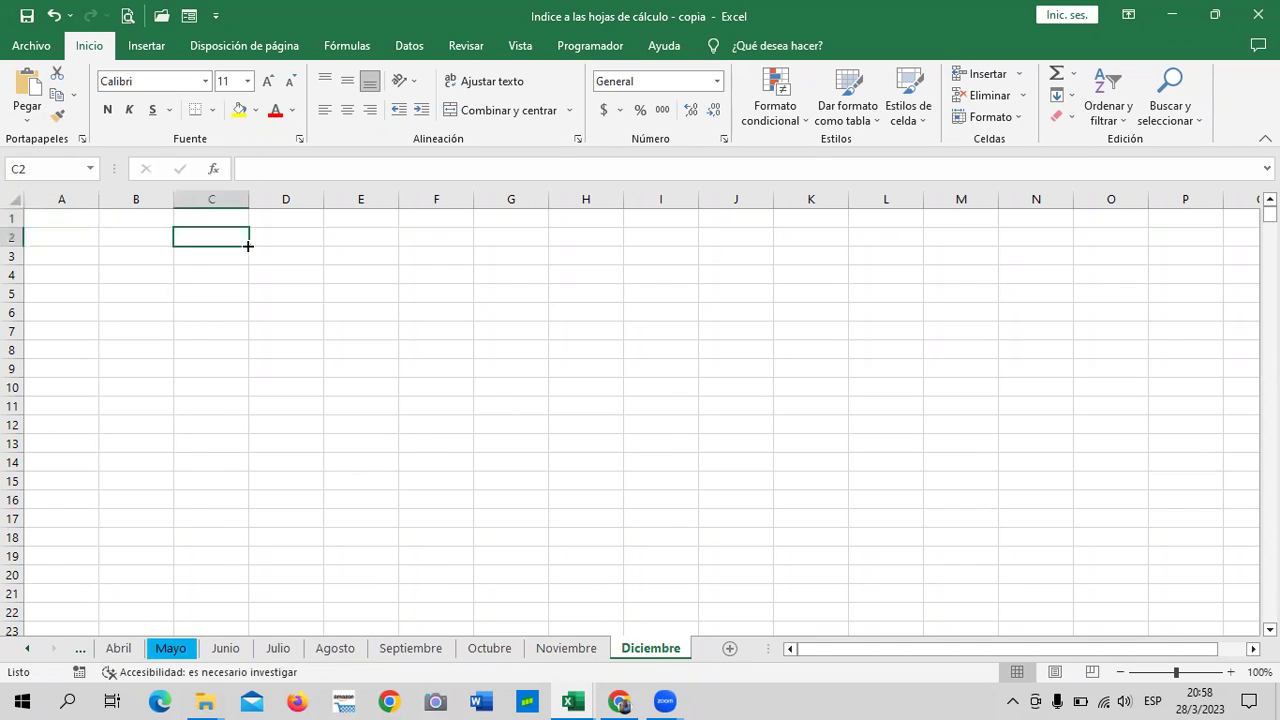
click(320, 243)
click(453, 277)
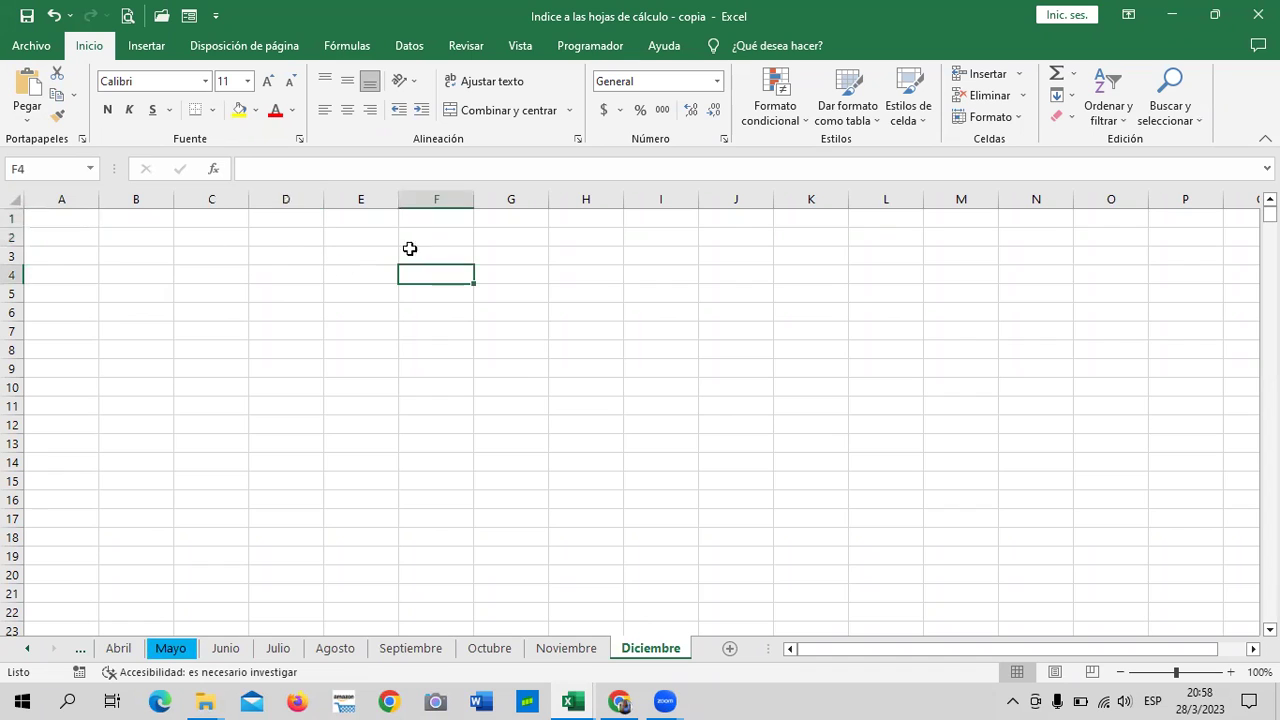
click(284, 237)
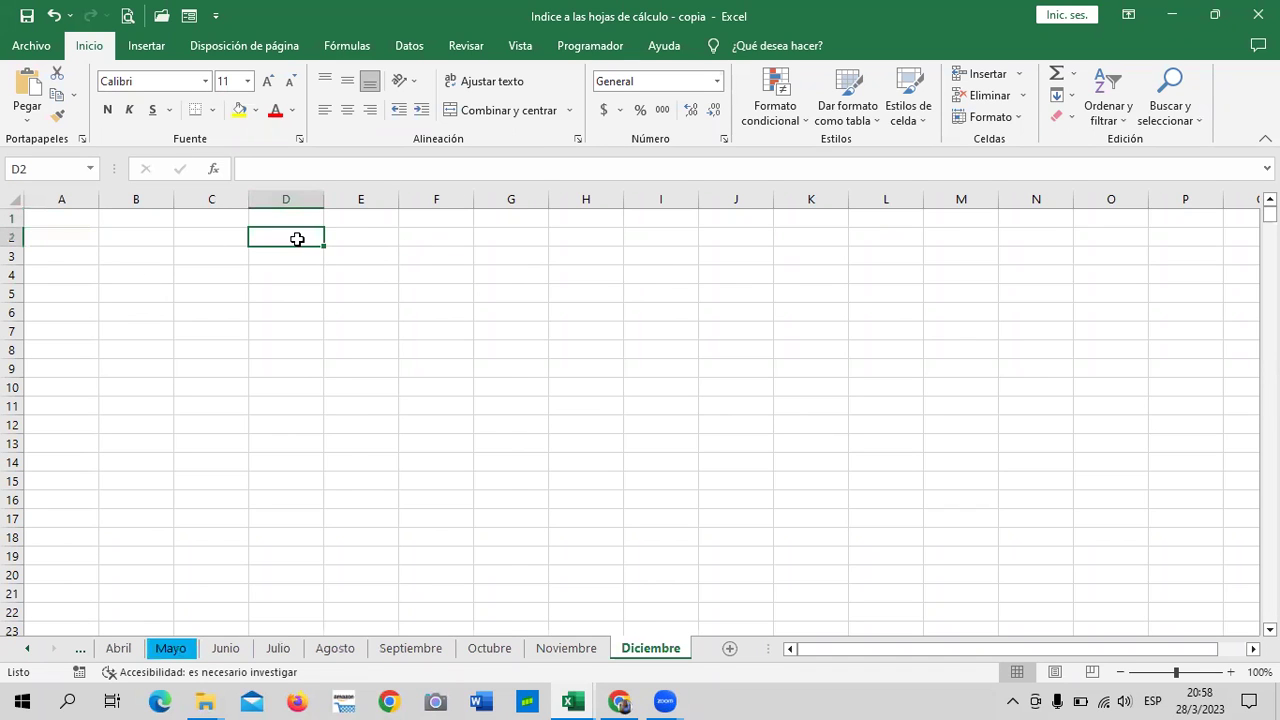
Link D2 with text 'Indice' to cell A1 of the Indice sheet via Lugar de este documento.
right_click(298, 236)
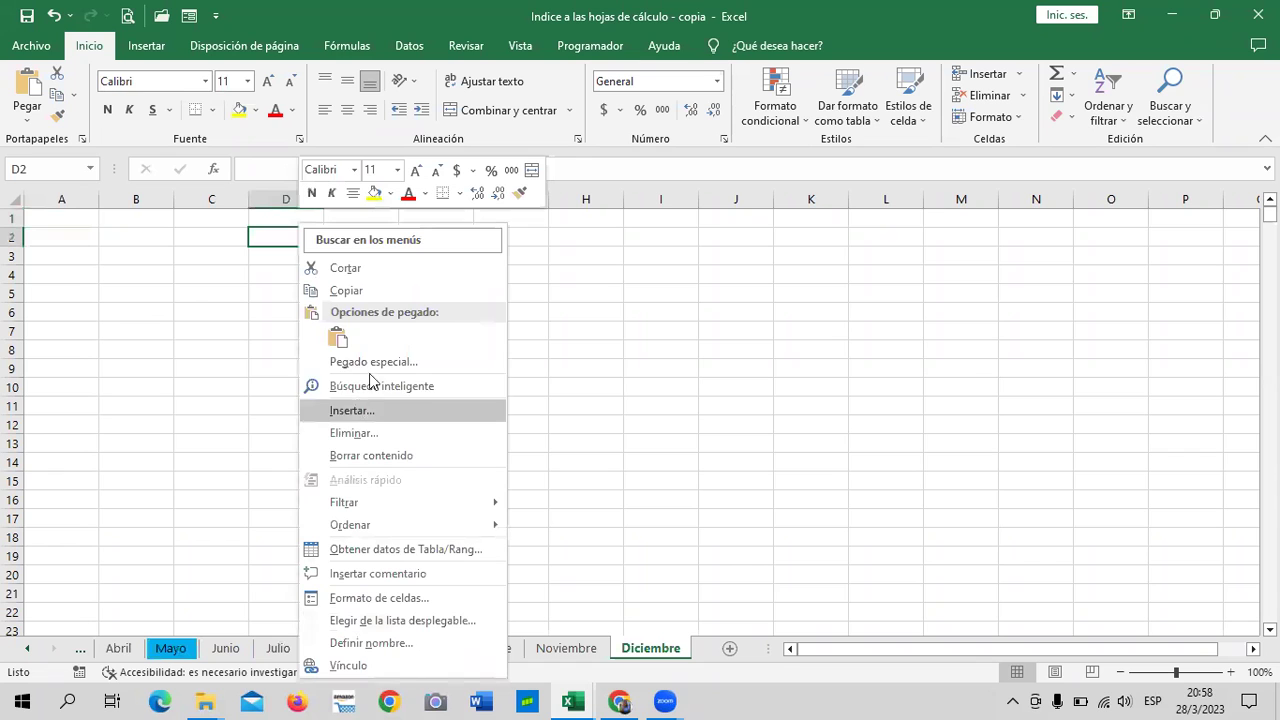
mouse_move(371, 503)
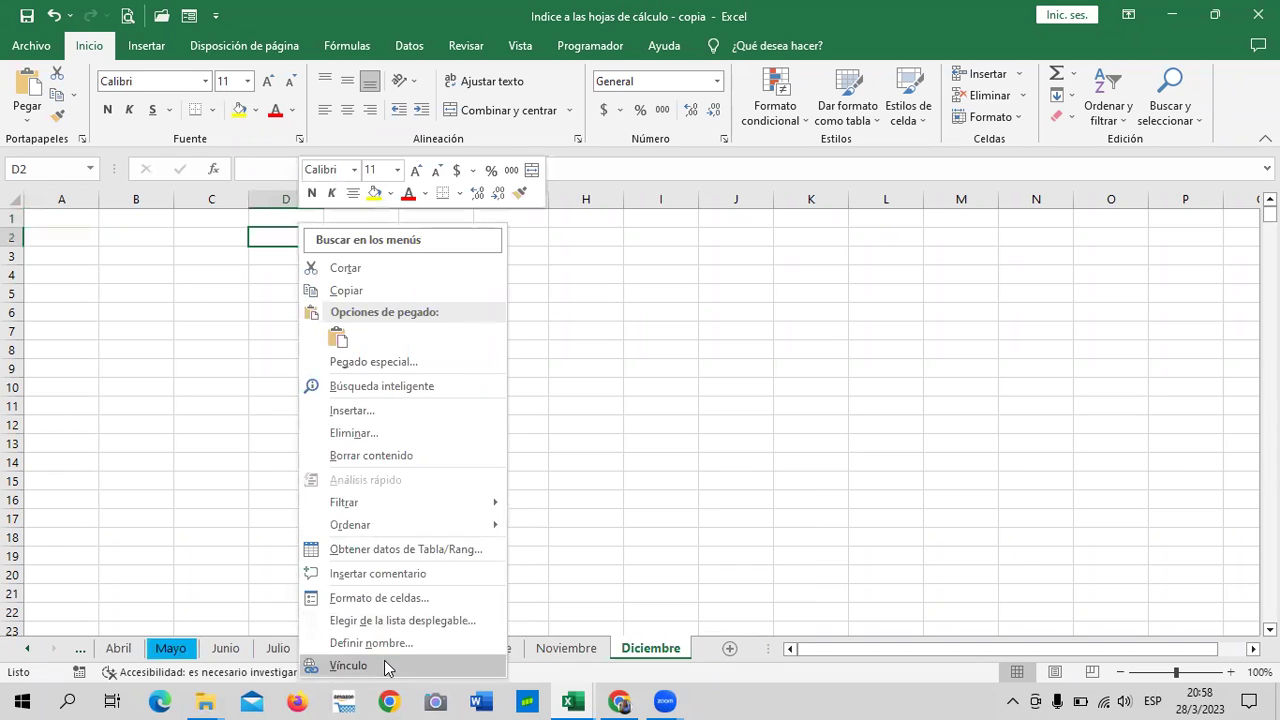
click(396, 665)
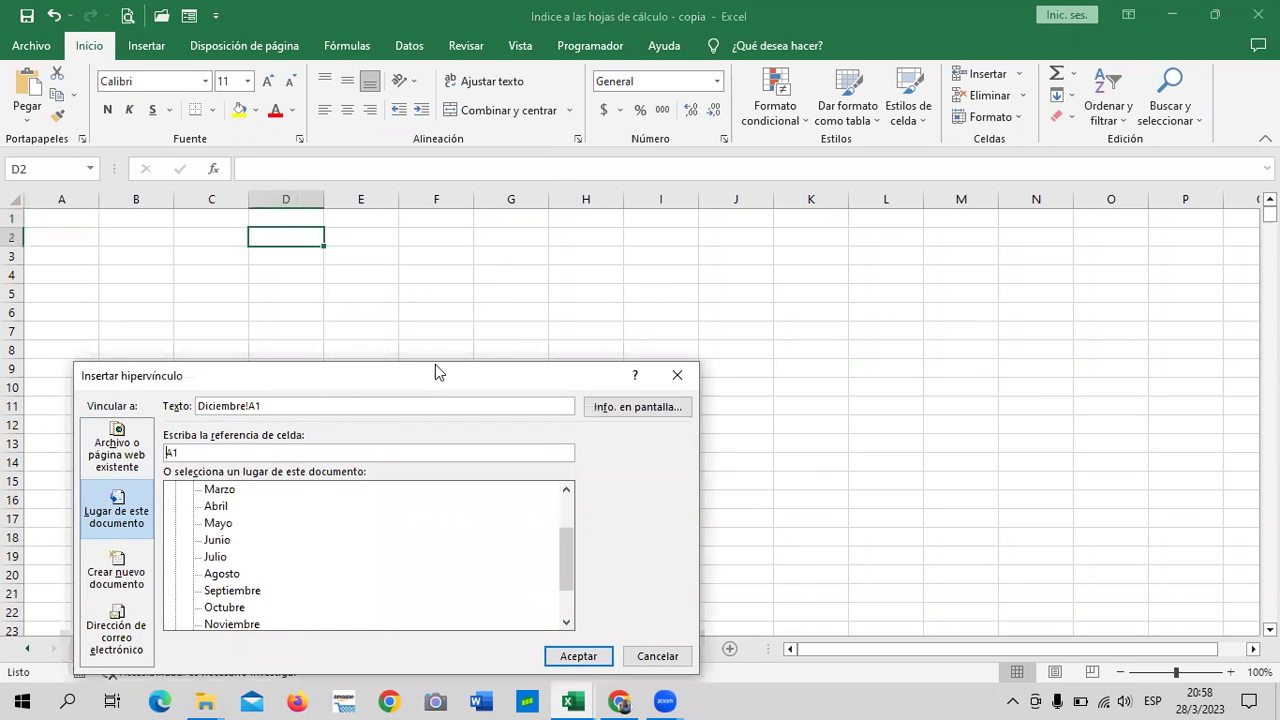
drag(435, 364, 703, 243)
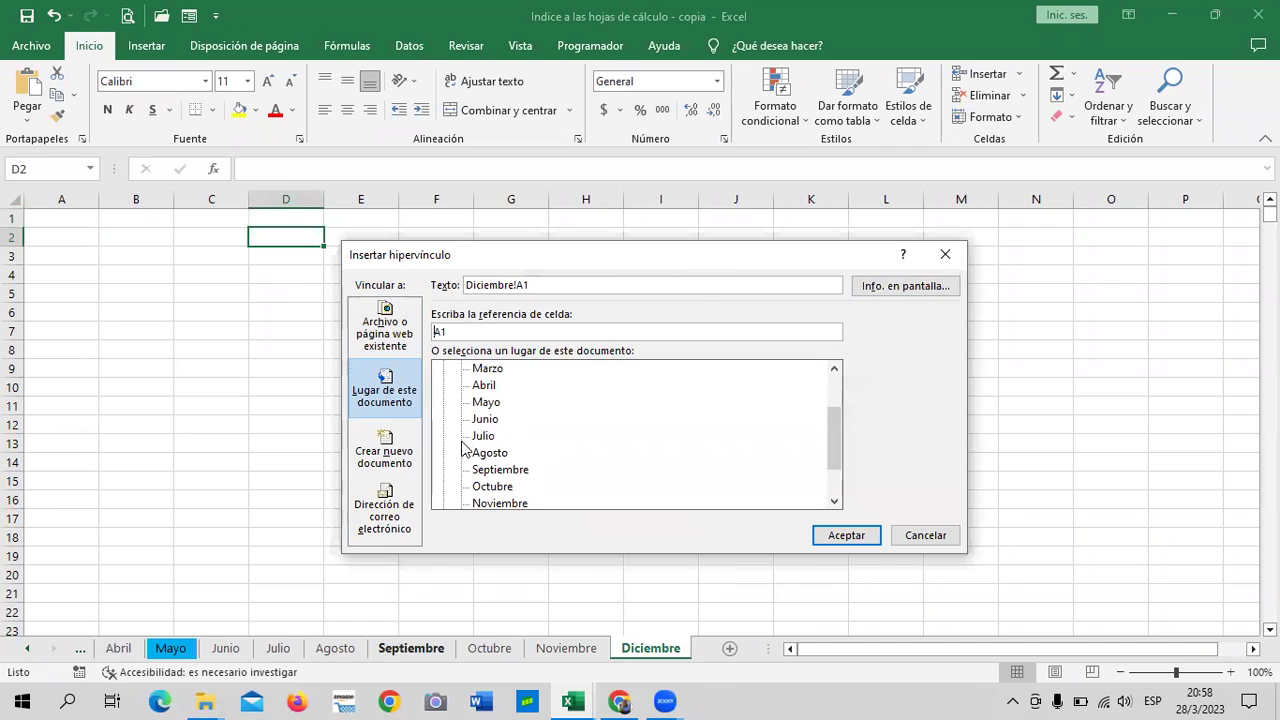
drag(840, 441, 832, 392)
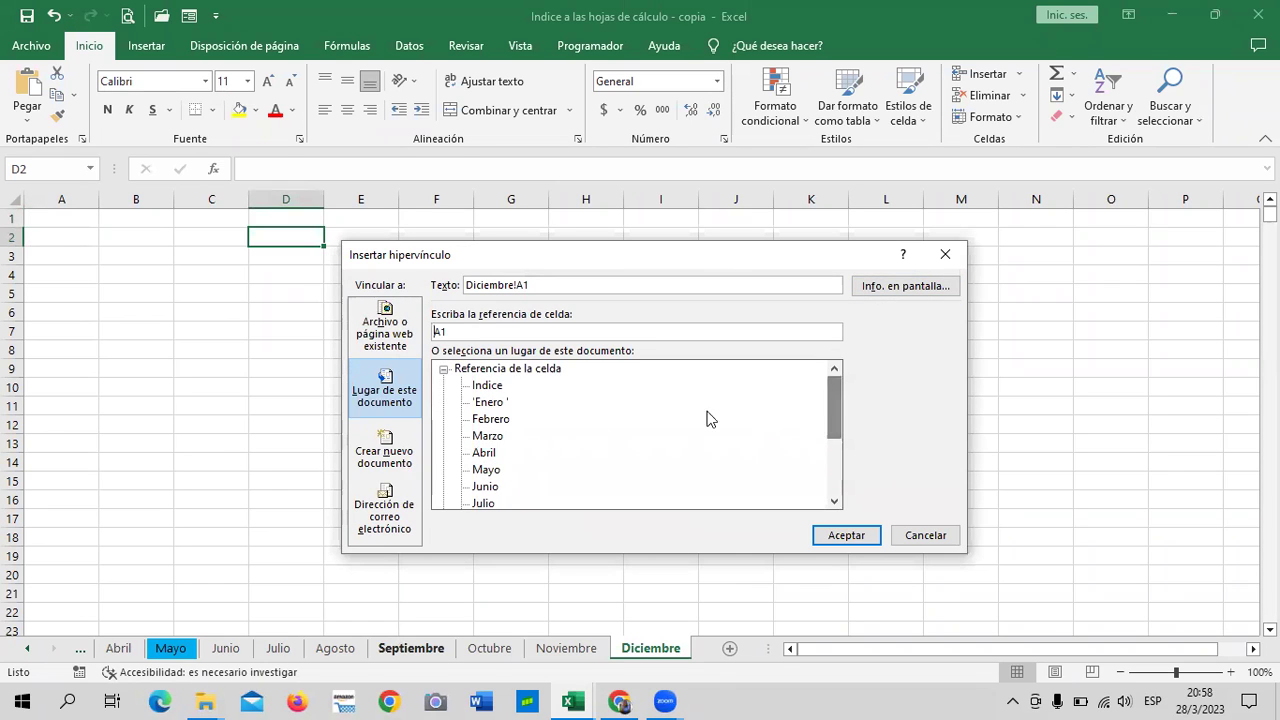
click(488, 386)
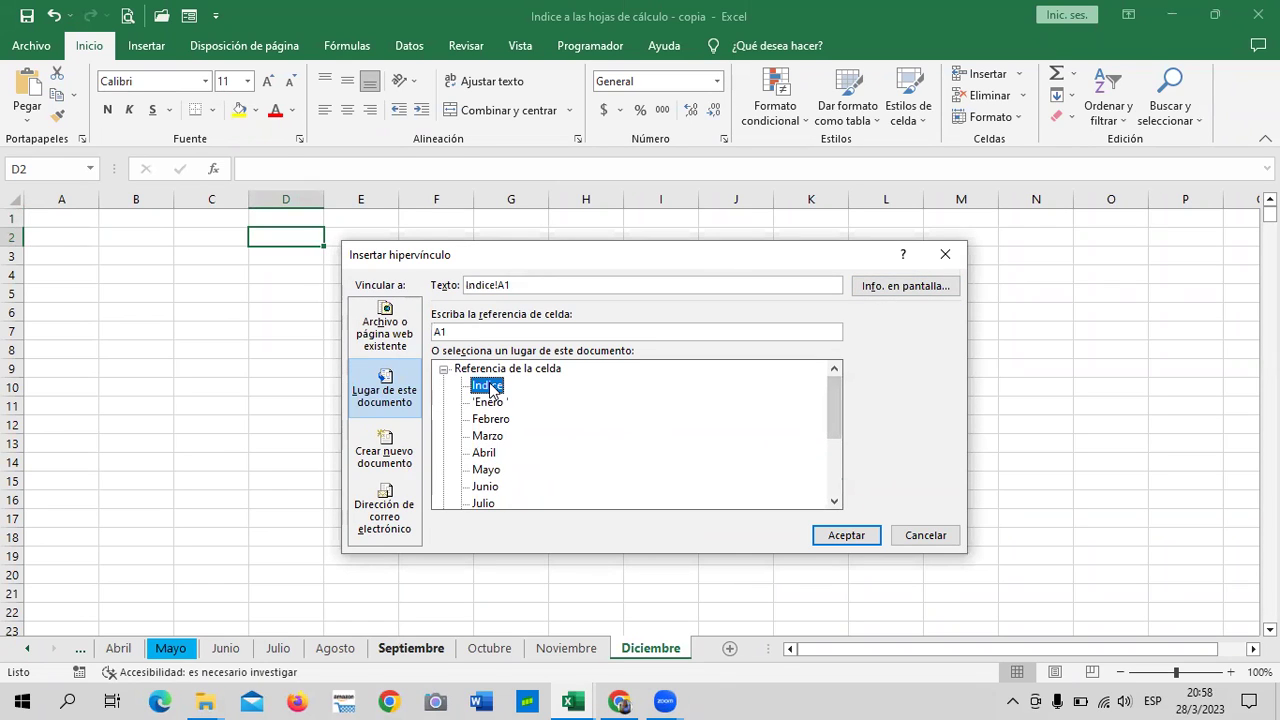
click(468, 332)
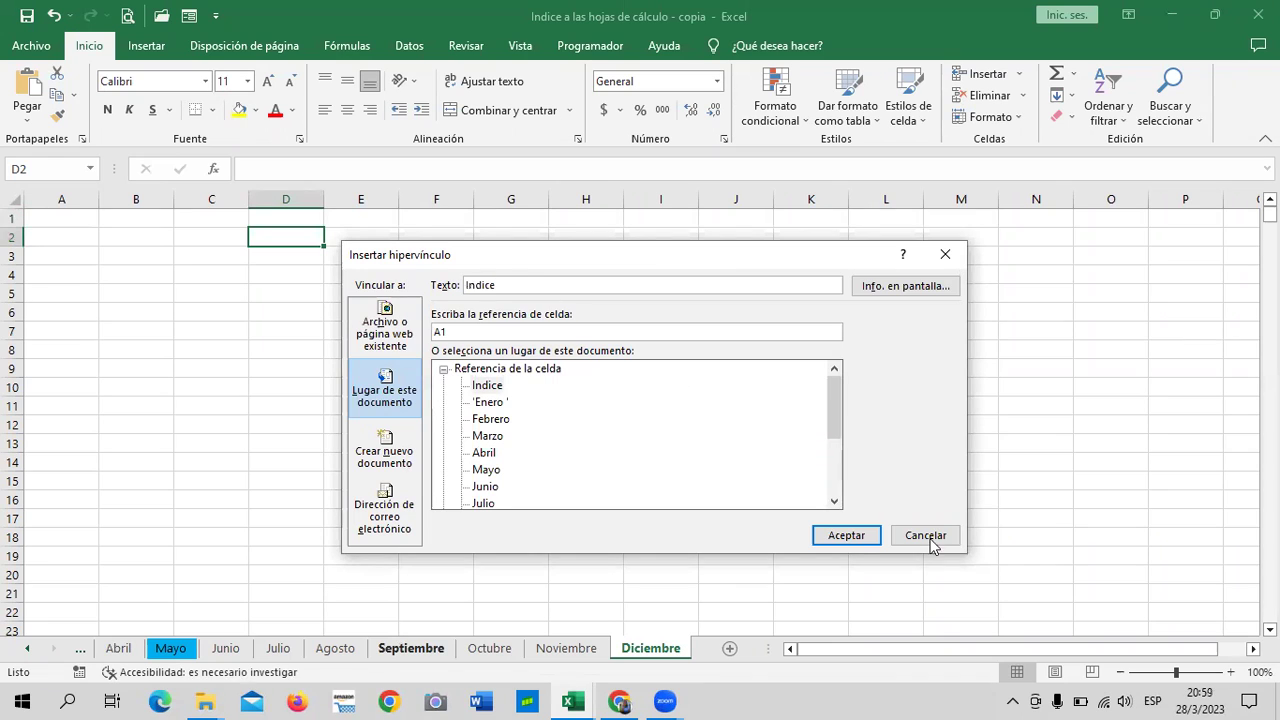
click(845, 536)
click(742, 392)
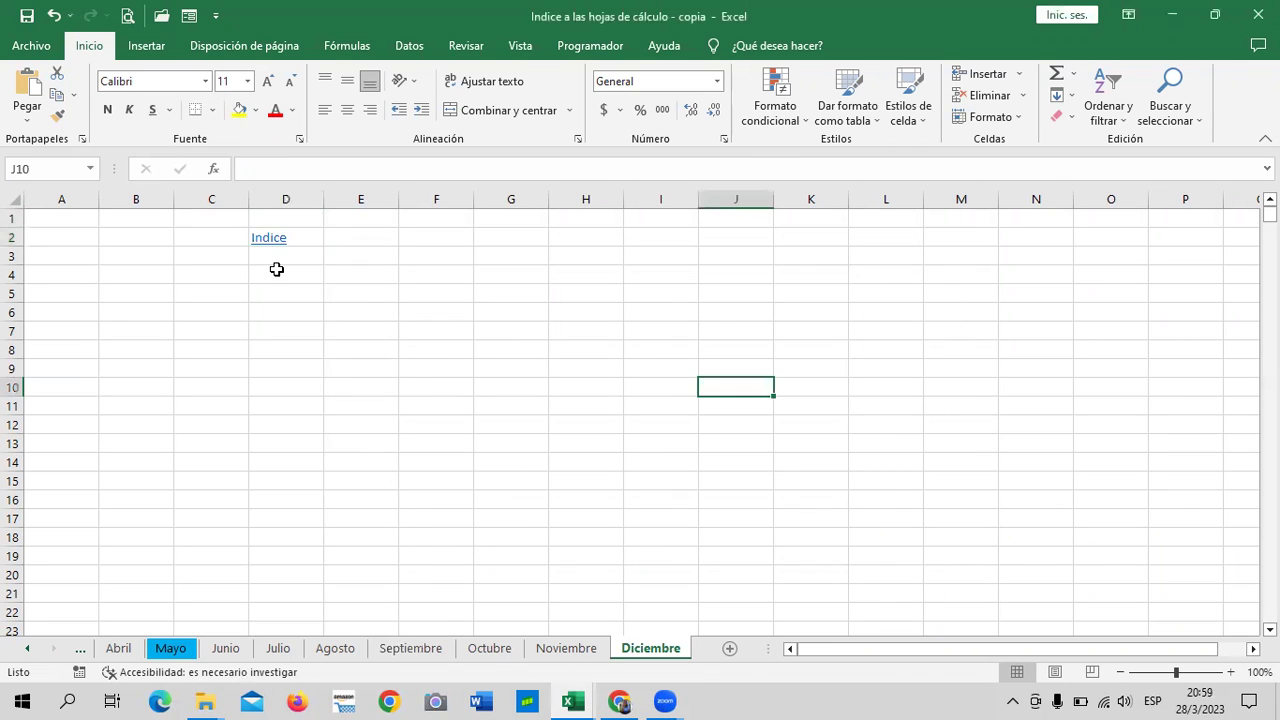
Follow D2's Indice link, then Diciembre, the IR A INICIO DE LA HOJA callout, and Indice again.
click(272, 240)
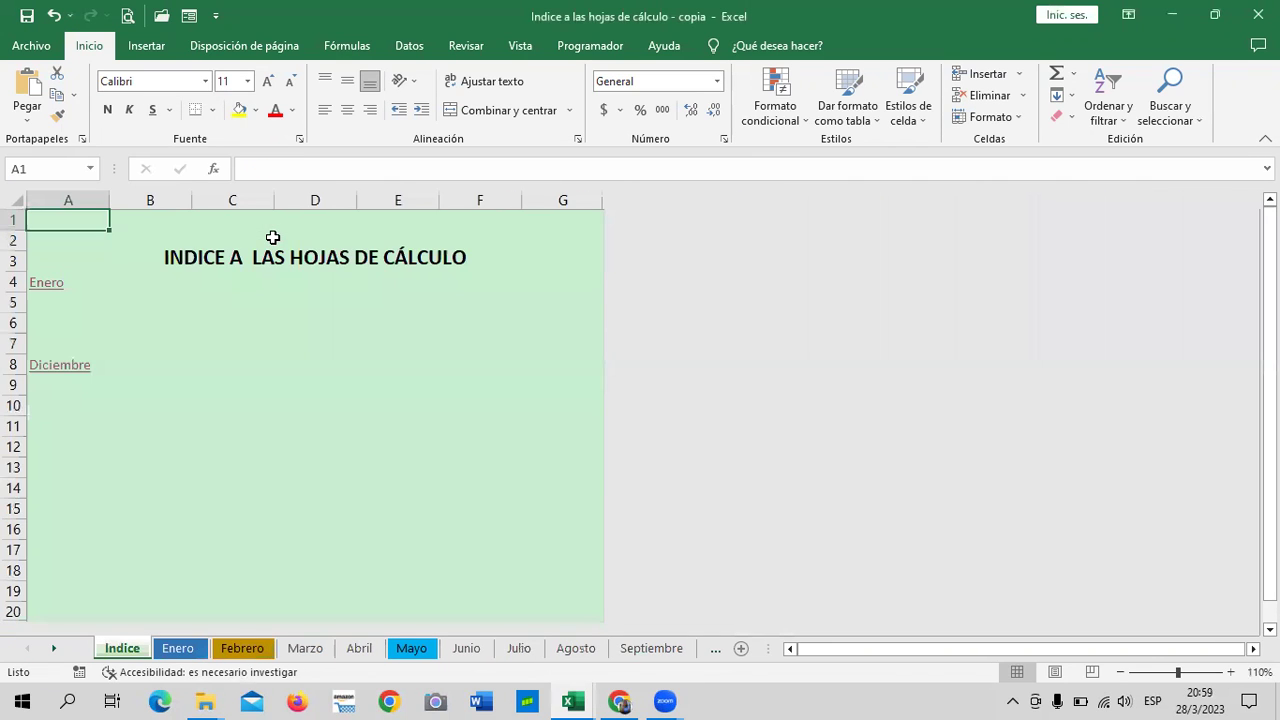
click(60, 365)
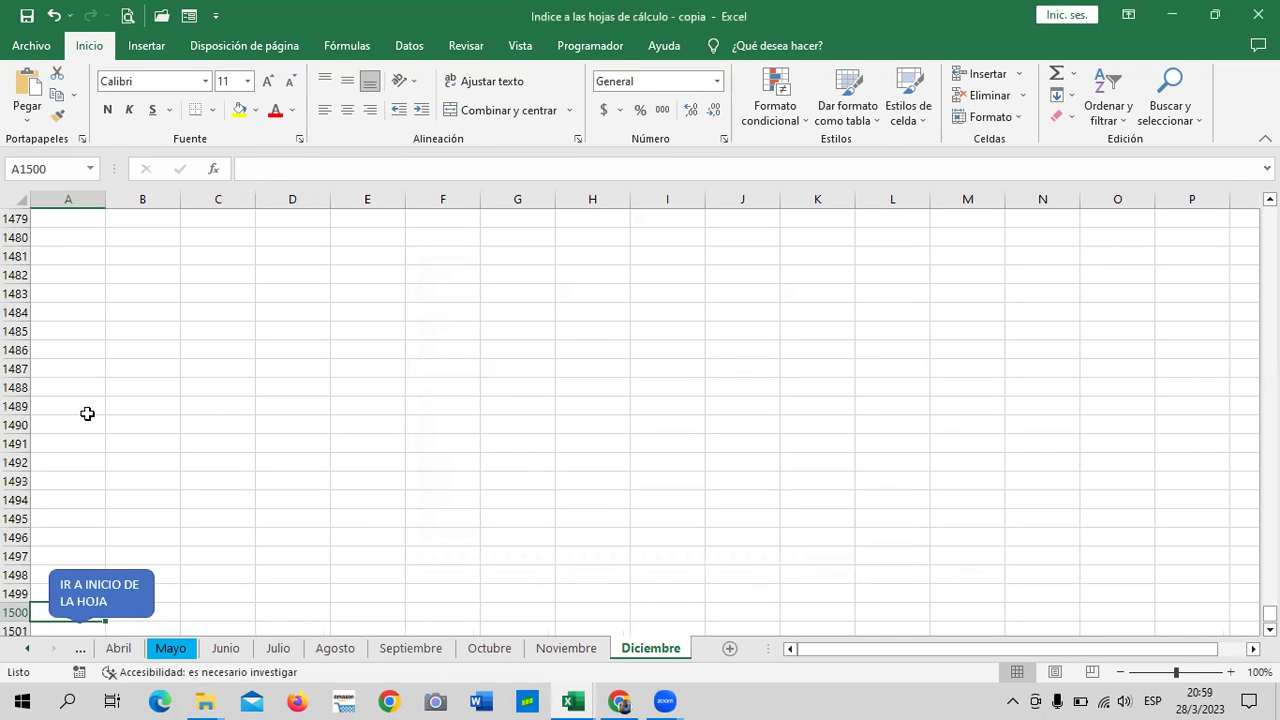
click(132, 595)
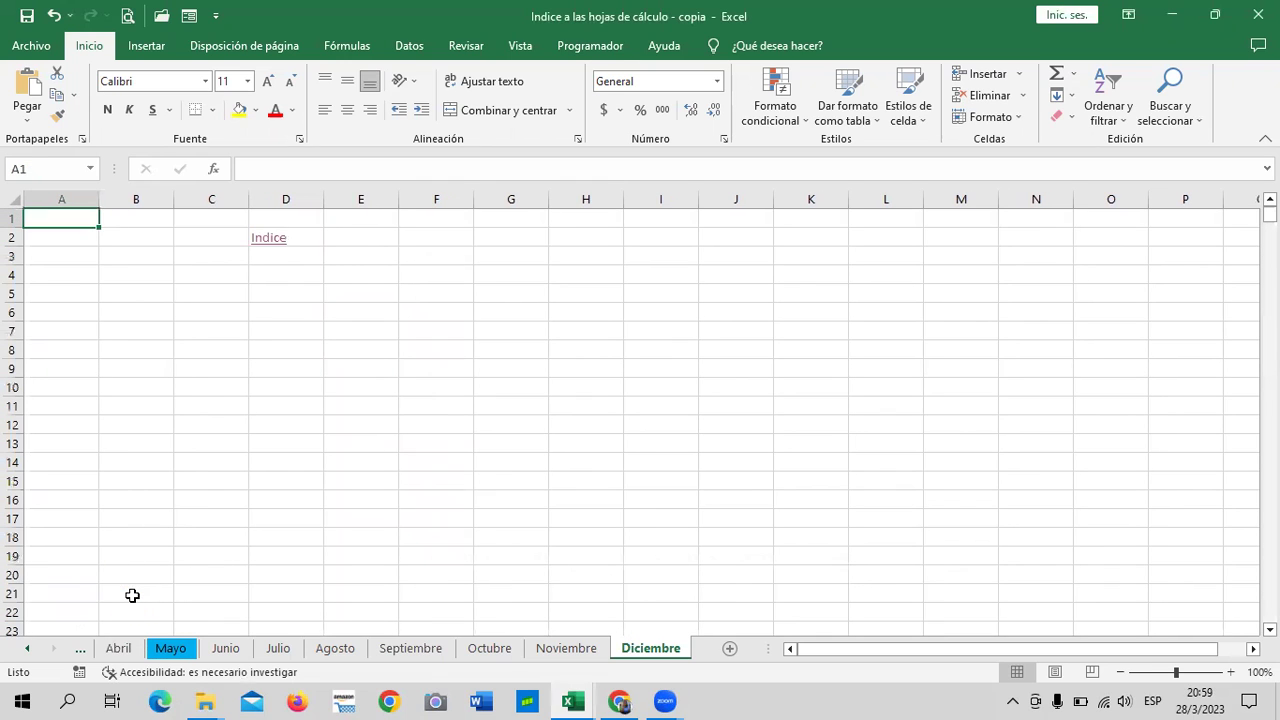
click(268, 238)
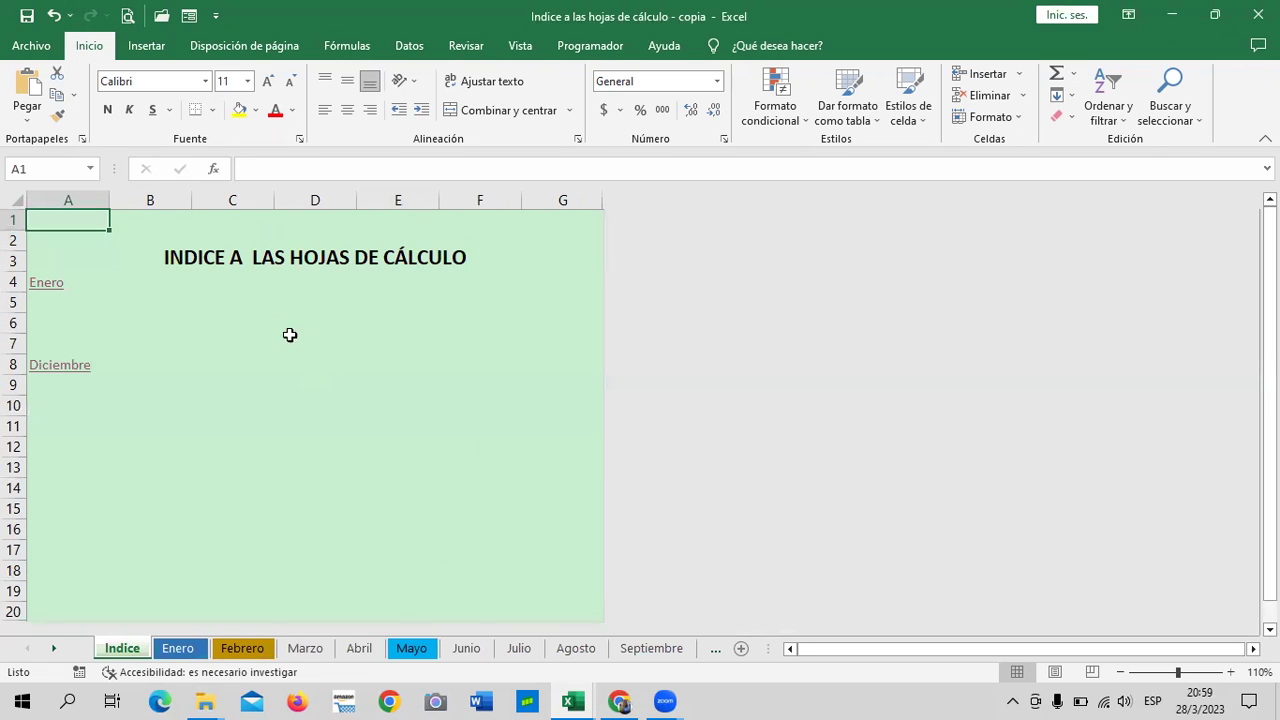
click(426, 398)
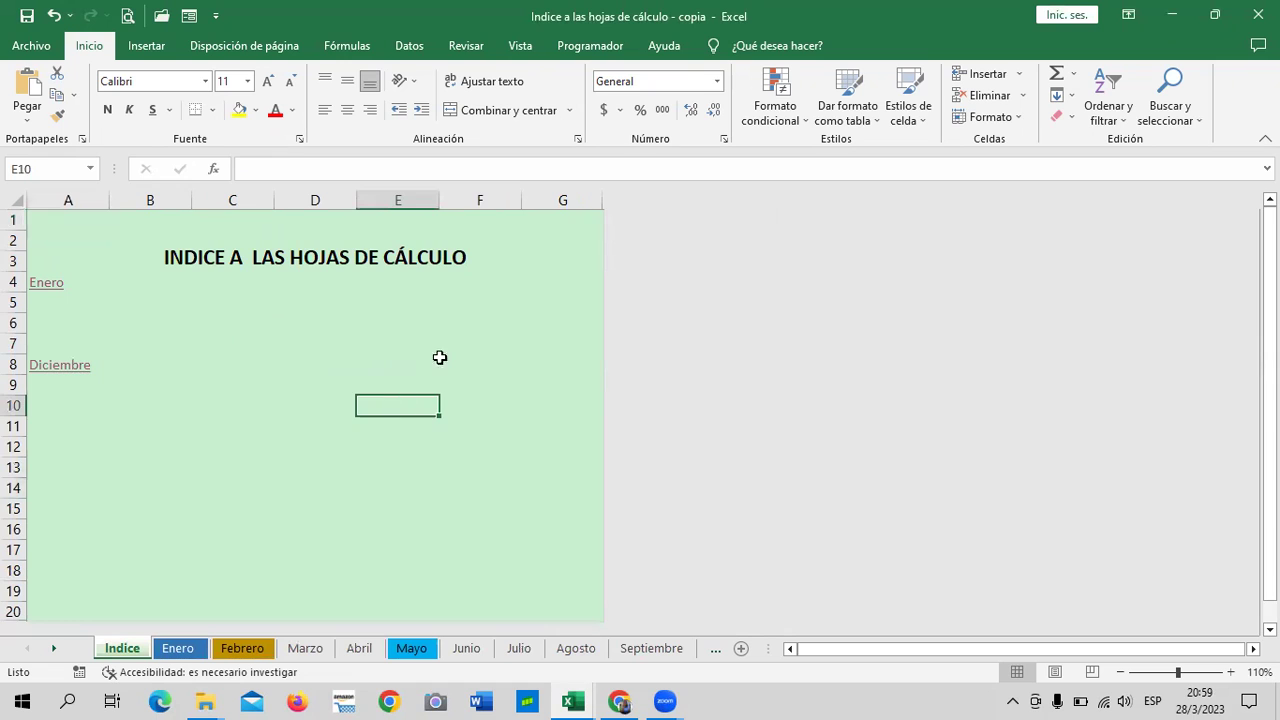
click(453, 347)
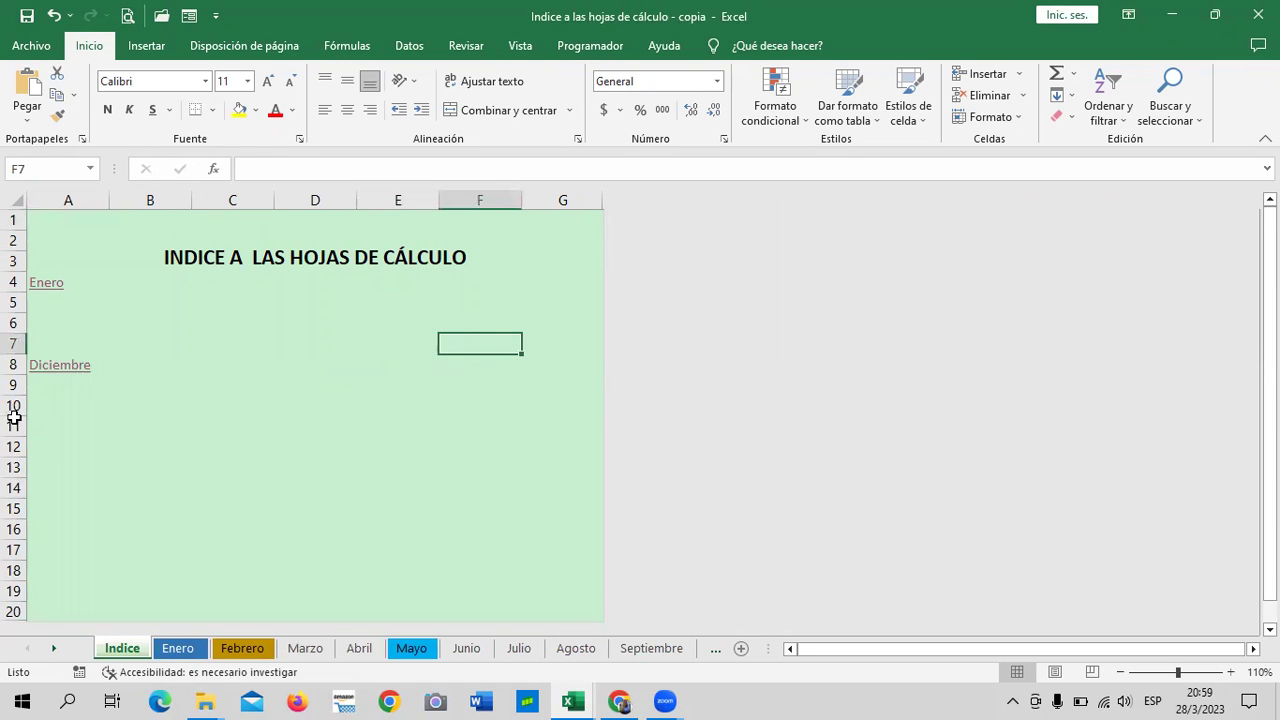
Bring Chrome forward, select the '3.4 Creación de índices' tab and scroll up to the video.
click(620, 700)
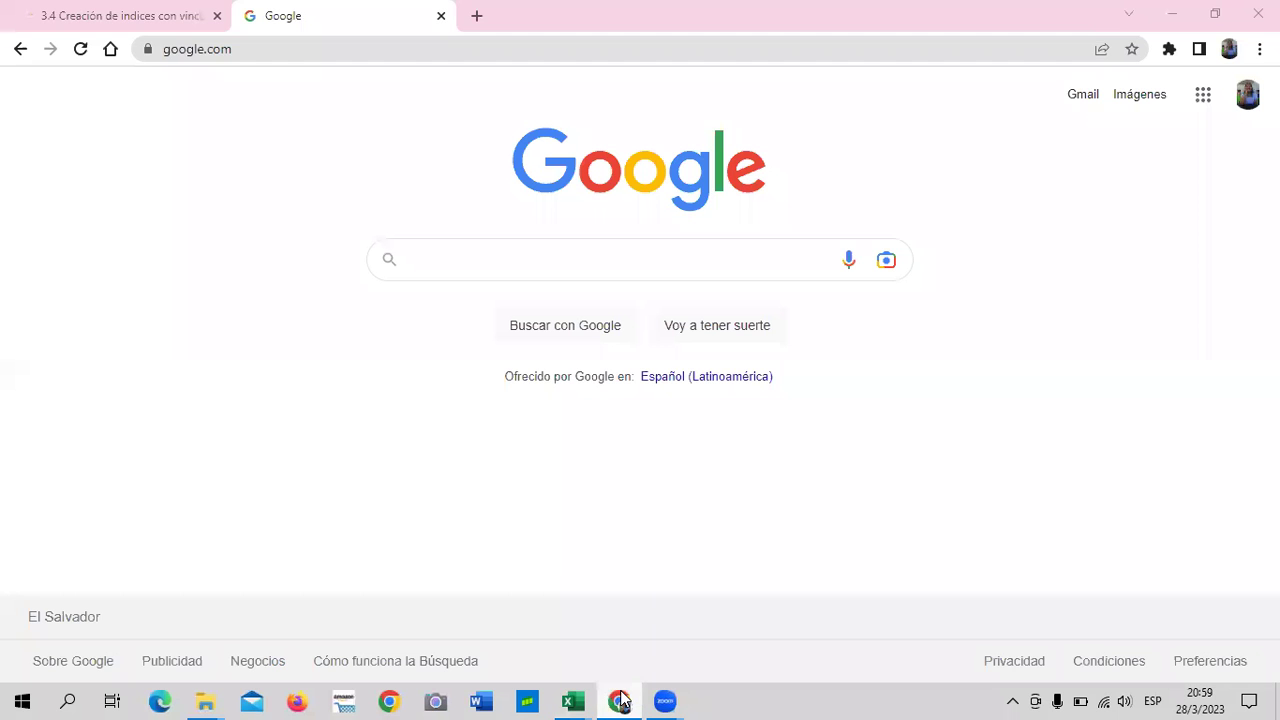
key(ctrl+l)
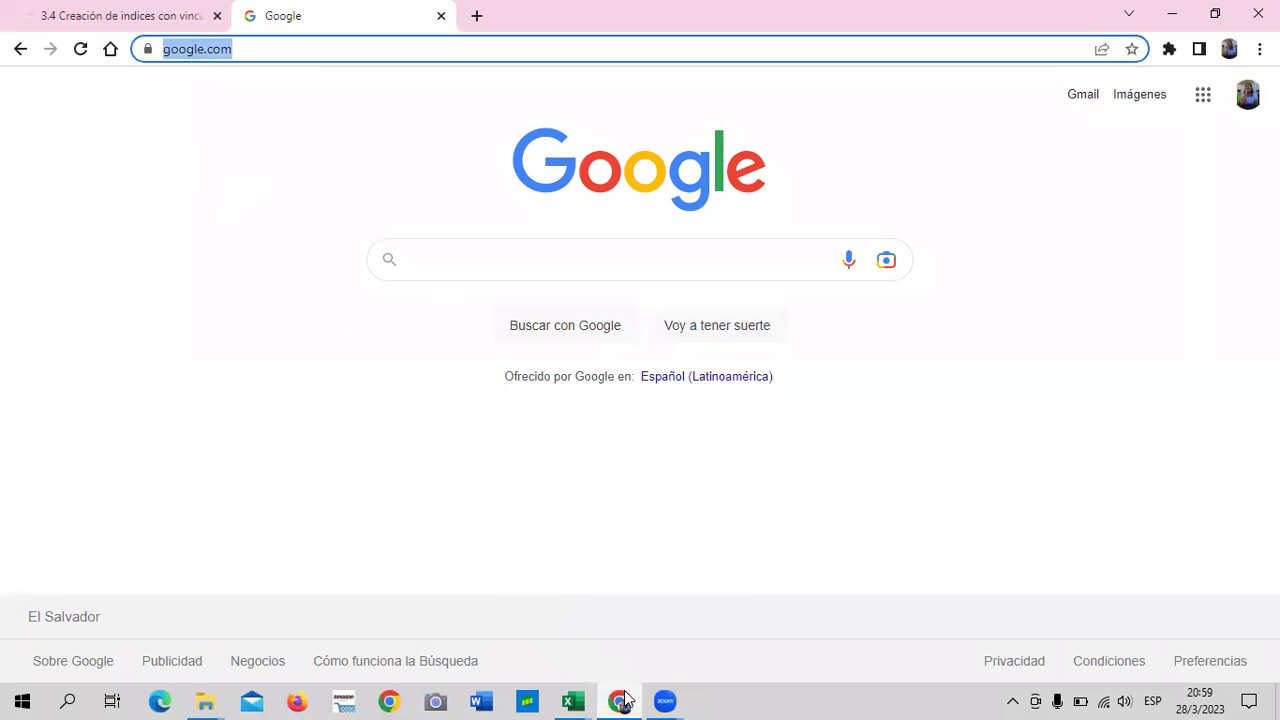
mouse_move(622, 699)
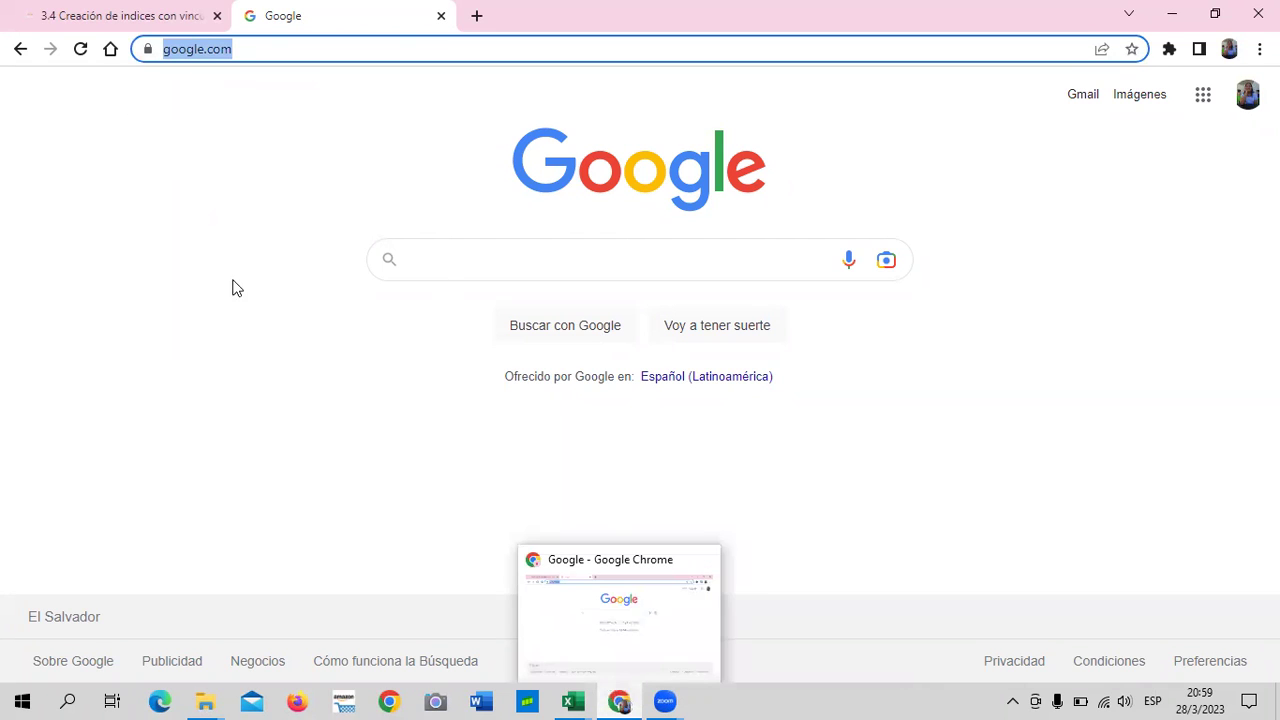
click(134, 20)
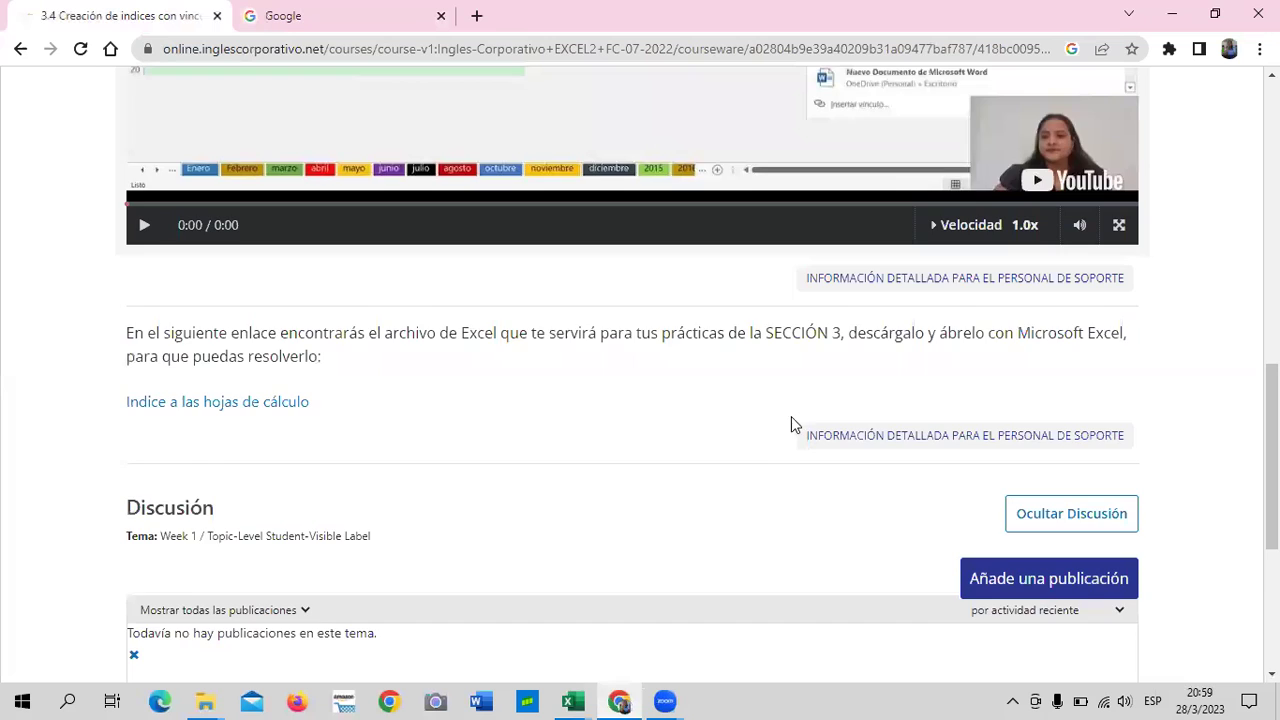
scroll(763, 454, up, 4)
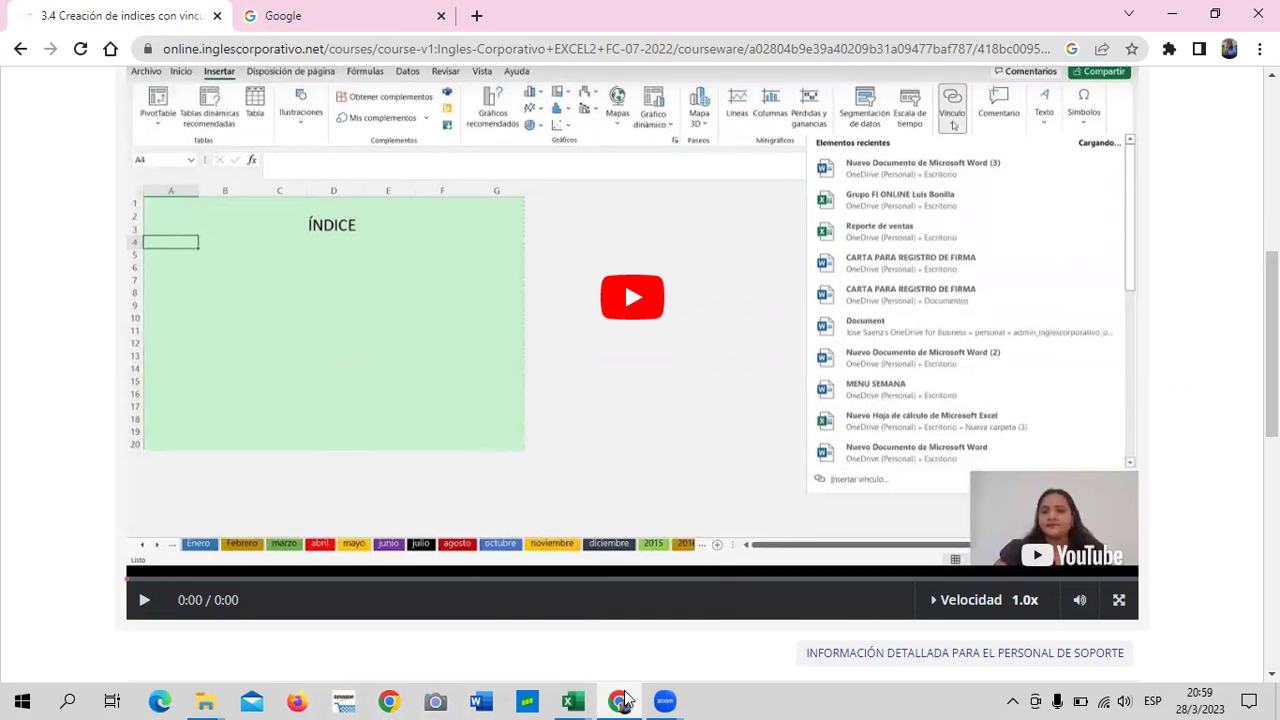
mouse_move(630, 698)
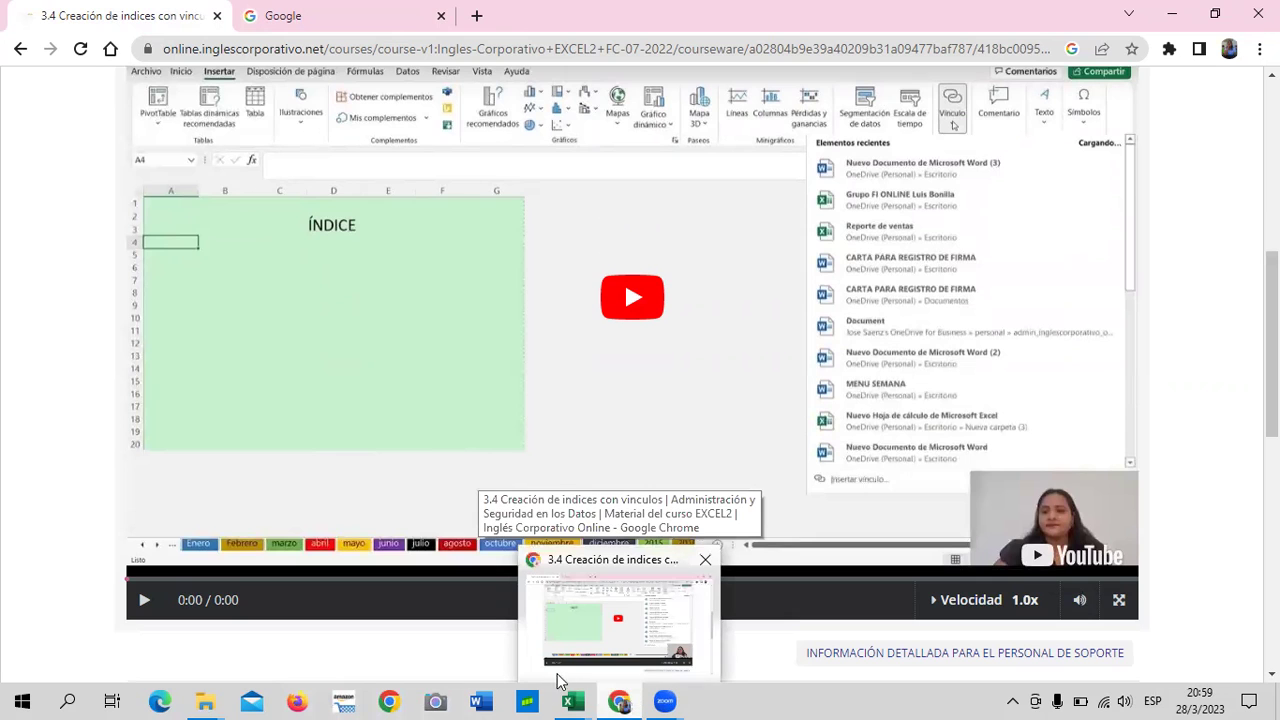
Return to the Excel workbook and open the Mayo sheet.
mouse_move(572, 700)
click(545, 651)
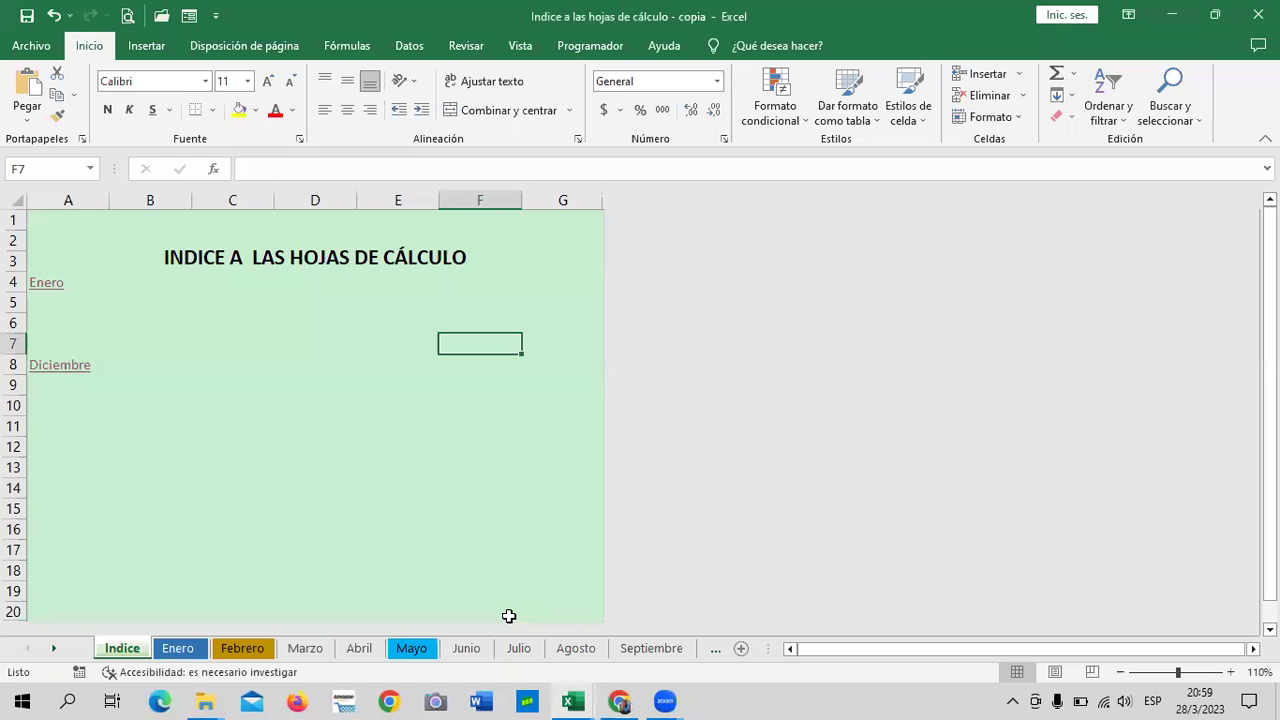
click(410, 648)
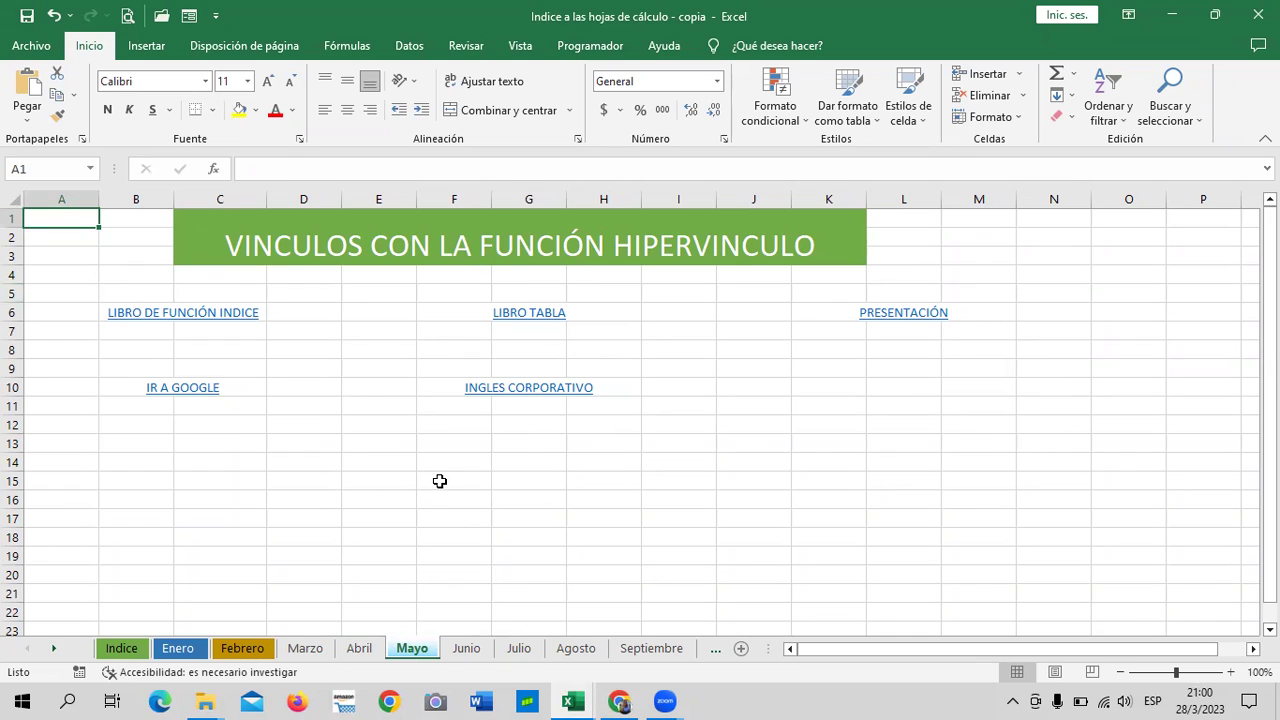
Select cells K10 and L10 beside the Mayo links, then switch to the Zoom meeting controls.
click(822, 370)
click(820, 393)
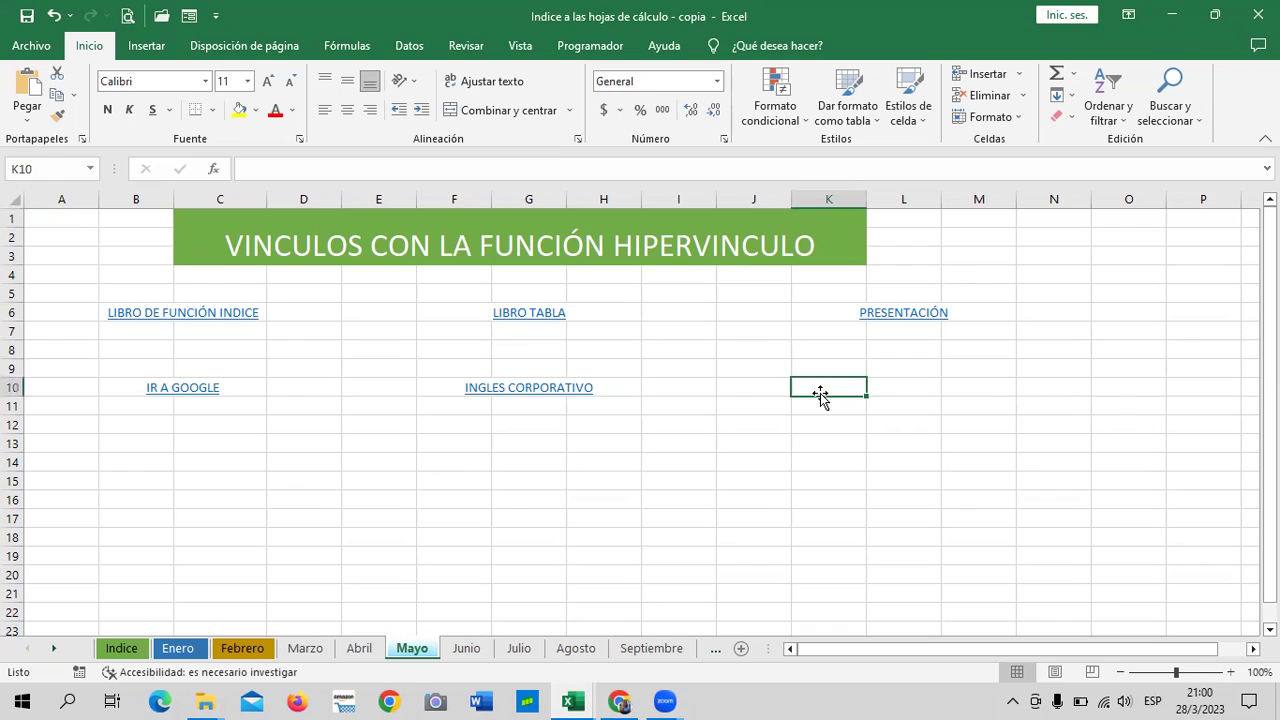
click(923, 382)
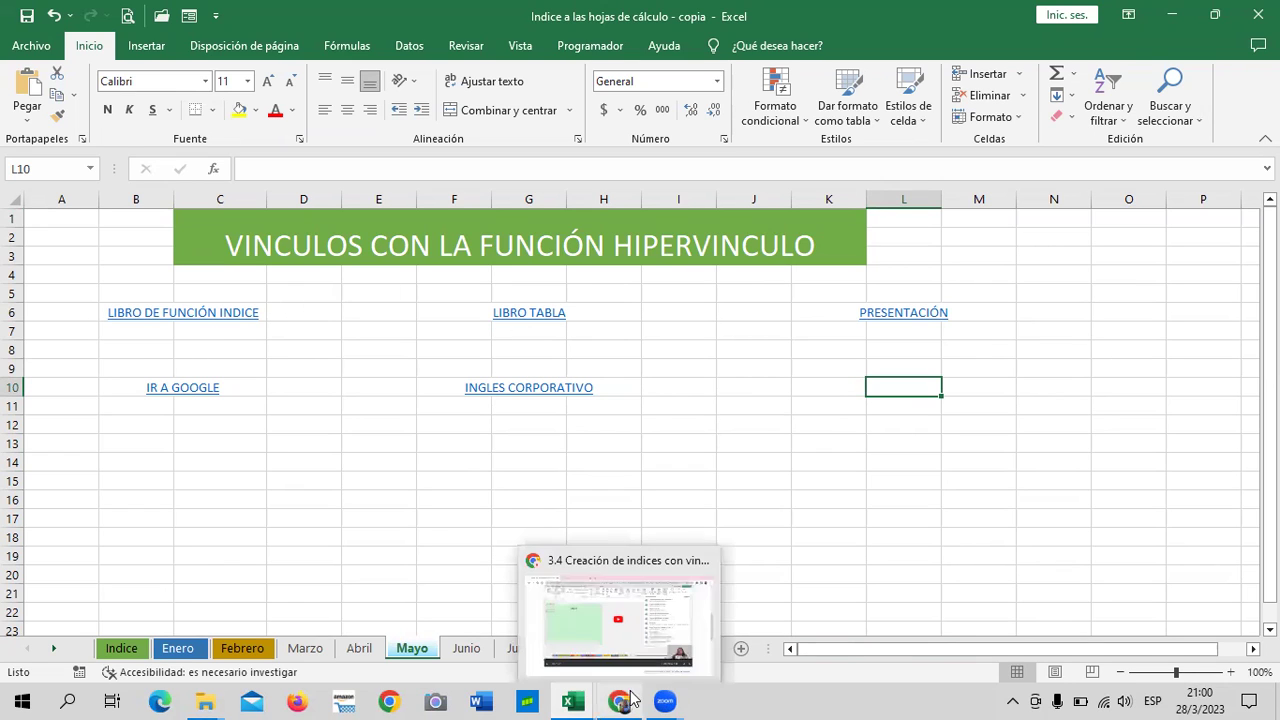
mouse_move(672, 698)
click(730, 655)
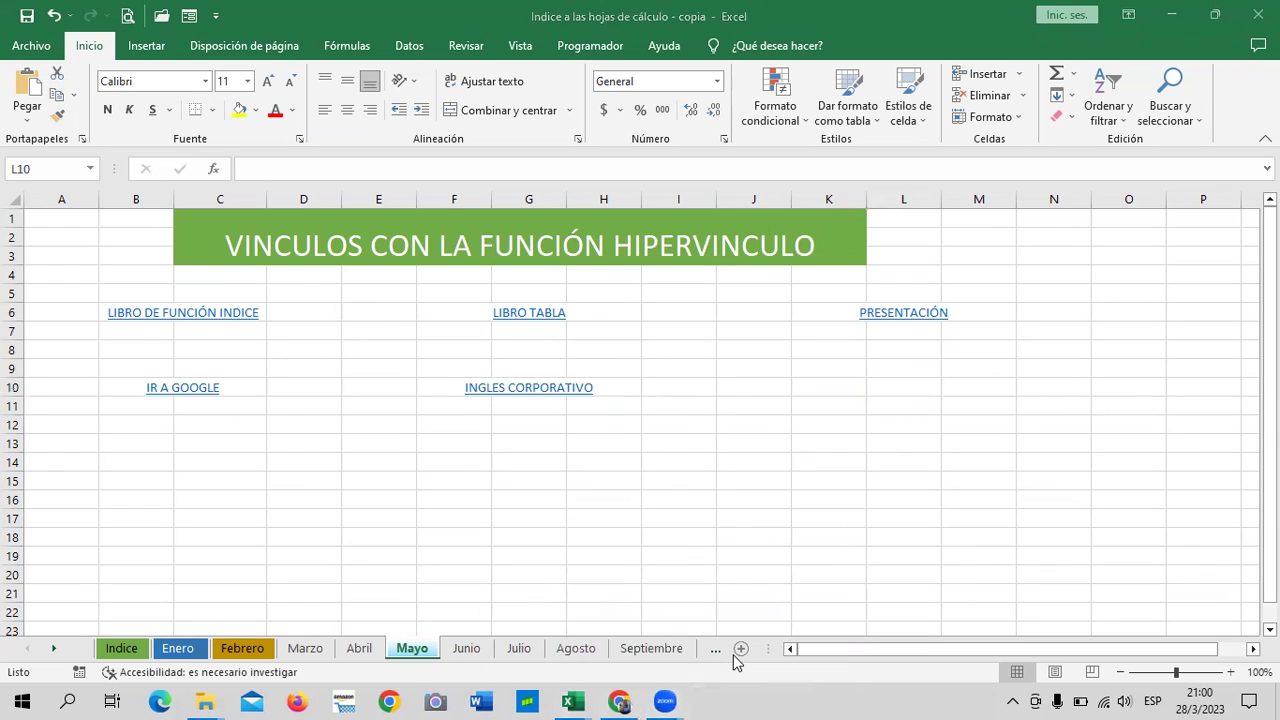